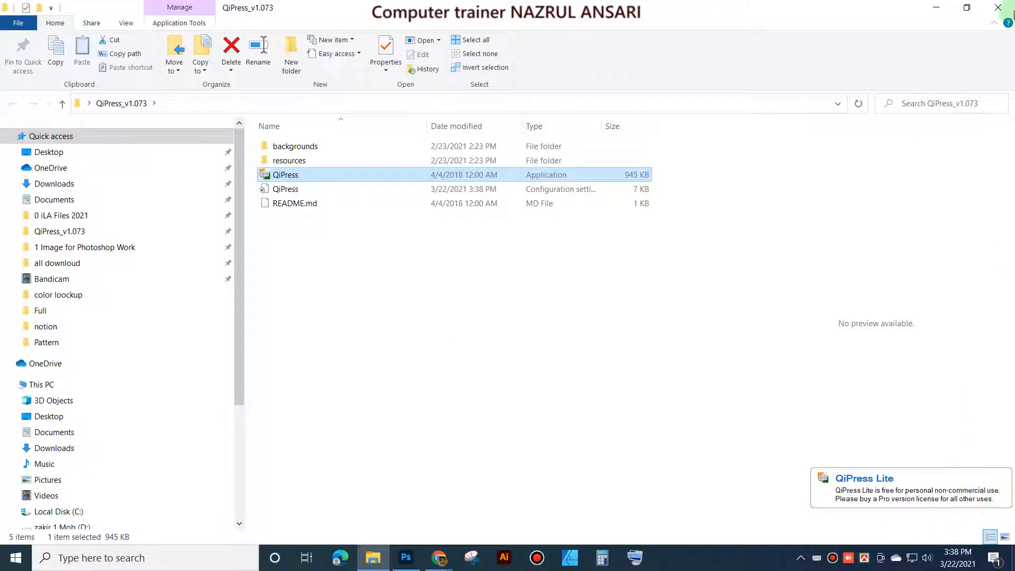
Step: Close the QiPress_v1.073 folder window and refresh the desktop
{"action": "left_click", "coordinate": [998, 7]}
{"action": "right_click", "coordinate": [543, 95]}
{"action": "left_click", "coordinate": [563, 121]}
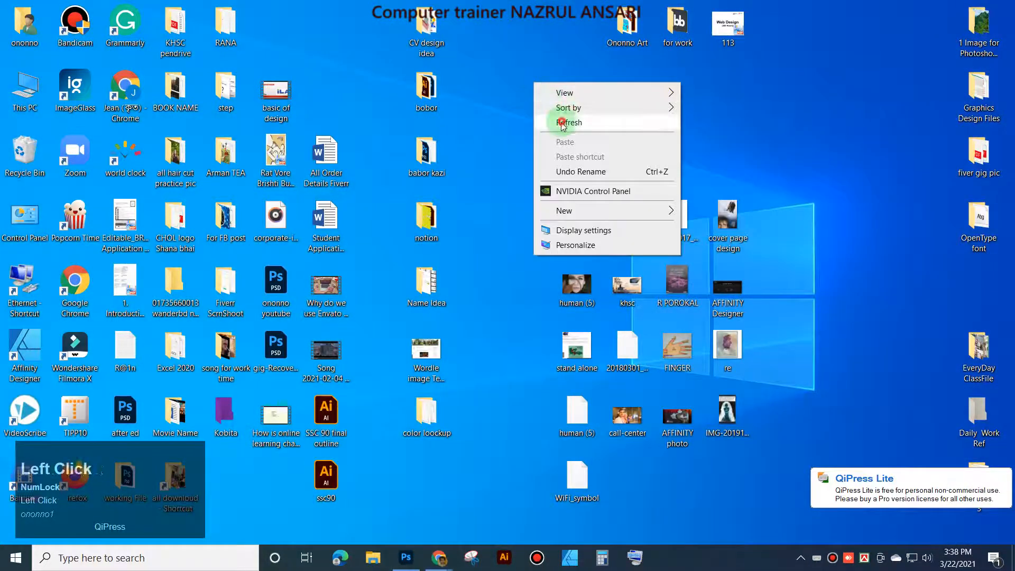
{"action": "left_click", "coordinate": [439, 558]}
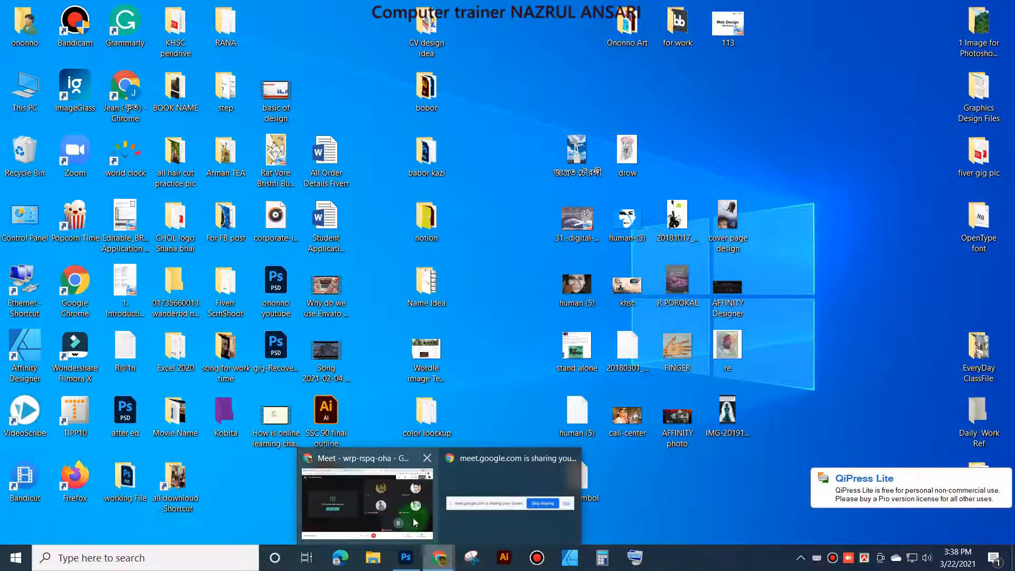
{"action": "mouse_move", "coordinate": [398, 508]}
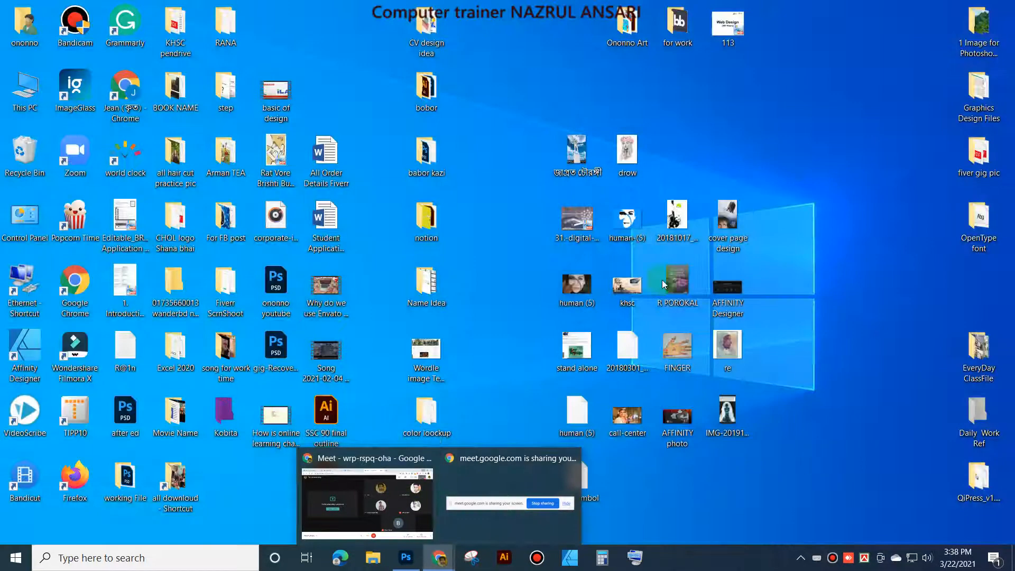
{"action": "left_click", "coordinate": [502, 137]}
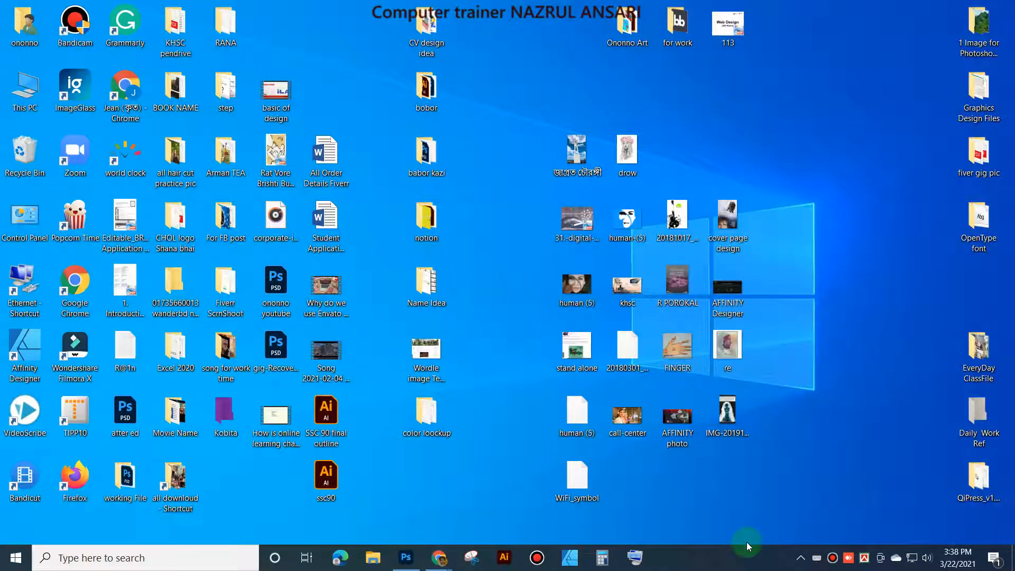
Step: Switch to Photoshop and examine the man's white T-shirt and neckline in the open photo up close
{"action": "left_click", "coordinate": [406, 557]}
{"action": "mouse_move", "coordinate": [432, 568]}
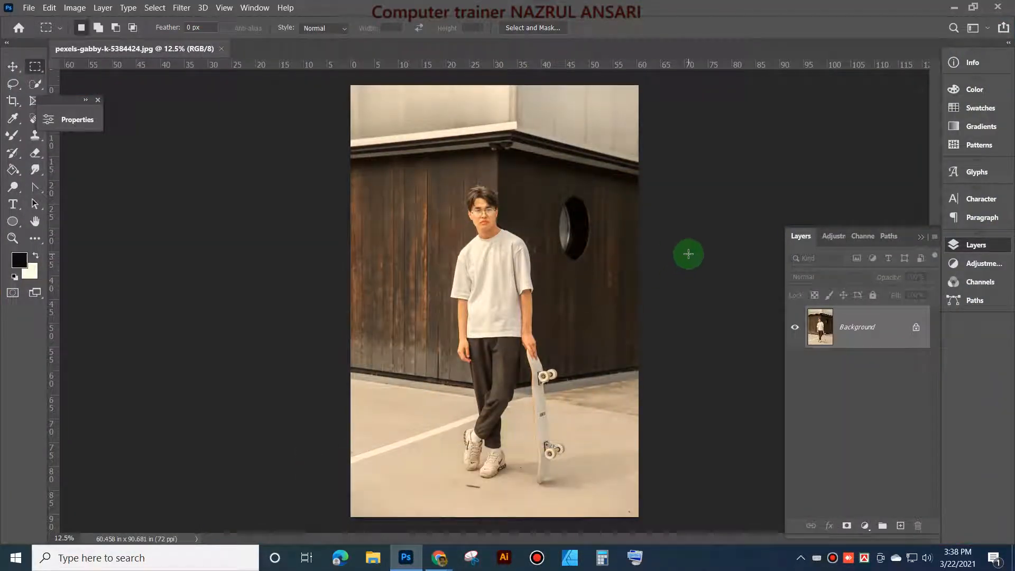
{"action": "scroll", "coordinate": [497, 304], "scroll_direction": "up", "scroll_amount": 5}
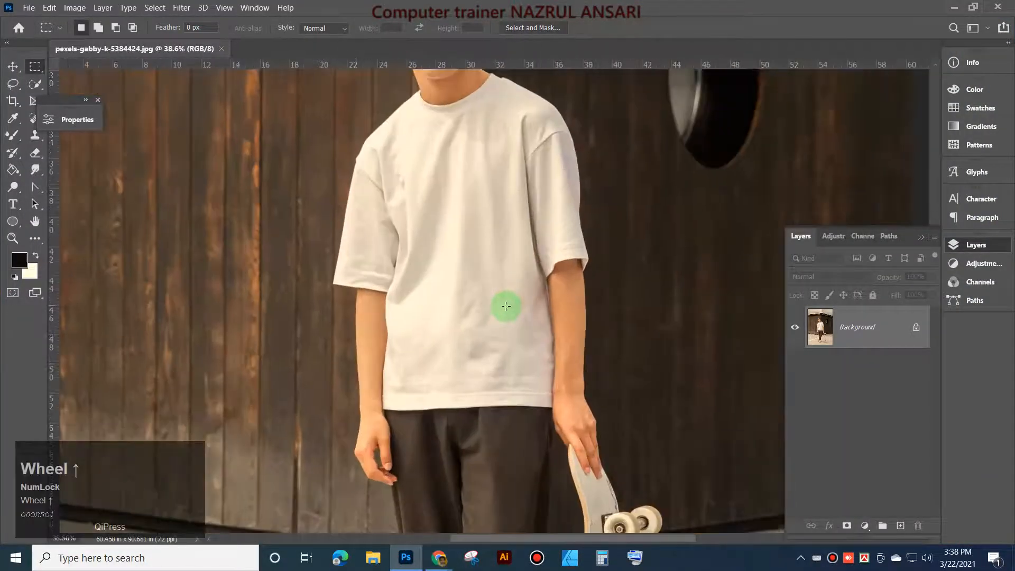
{"action": "scroll", "coordinate": [496, 304], "scroll_direction": "up", "scroll_amount": 3}
{"action": "scroll", "coordinate": [495, 303], "scroll_direction": "down", "scroll_amount": 1}
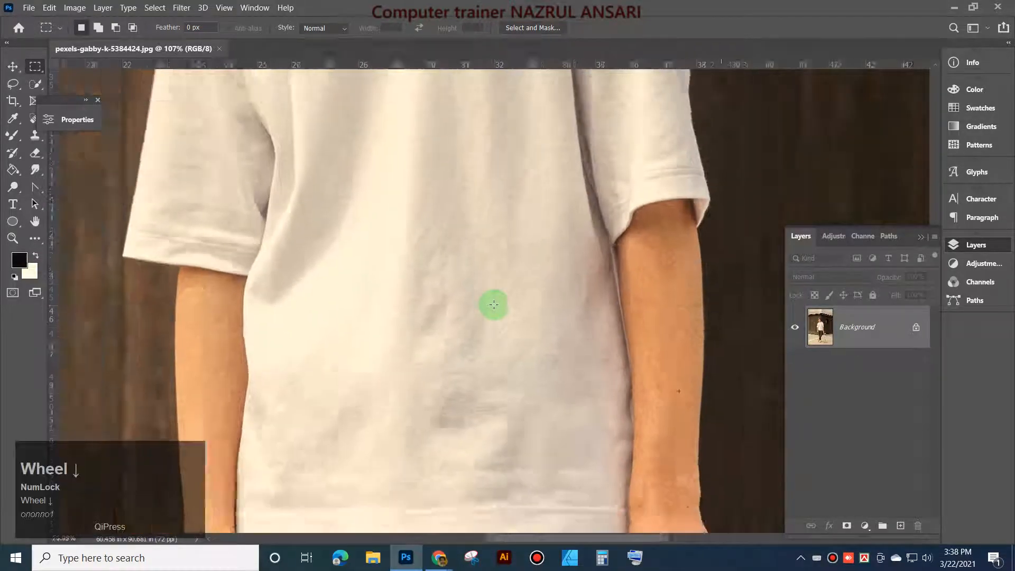
{"action": "scroll", "coordinate": [495, 302], "scroll_direction": "down", "scroll_amount": 3}
{"action": "scroll", "coordinate": [483, 136], "scroll_direction": "up", "scroll_amount": 4}
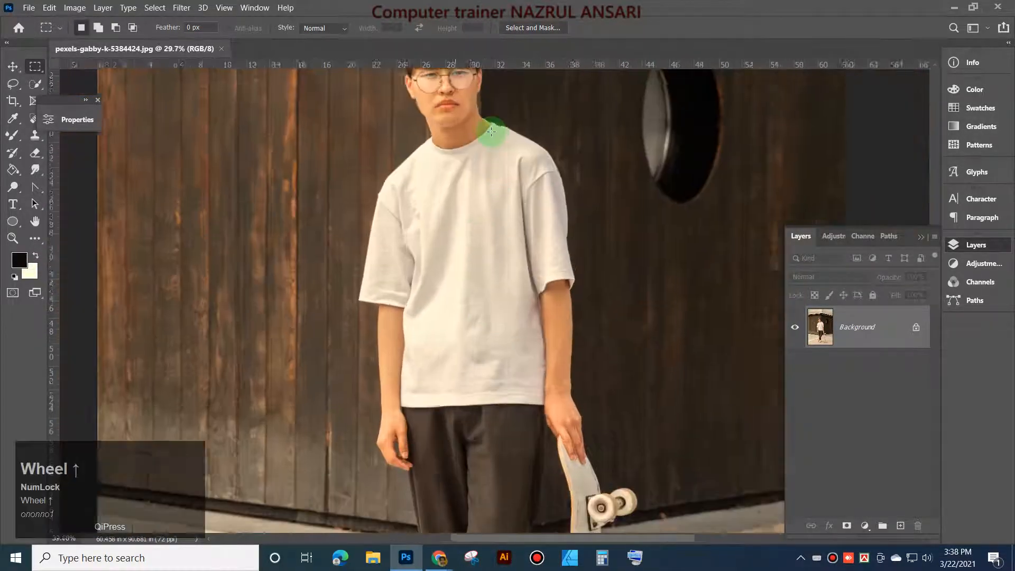
{"action": "scroll", "coordinate": [491, 134], "scroll_direction": "up", "scroll_amount": 1}
{"action": "scroll", "coordinate": [491, 135], "scroll_direction": "down", "scroll_amount": 4}
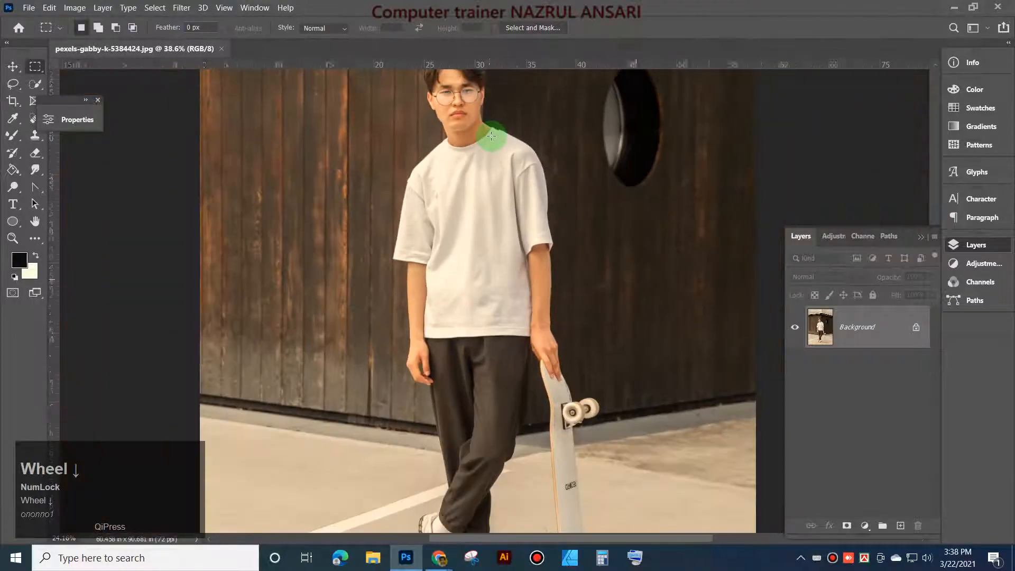
{"action": "scroll", "coordinate": [491, 137], "scroll_direction": "up", "scroll_amount": 1}
{"action": "scroll", "coordinate": [491, 136], "scroll_direction": "up", "scroll_amount": 2}
{"action": "scroll", "coordinate": [484, 141], "scroll_direction": "down", "scroll_amount": 1}
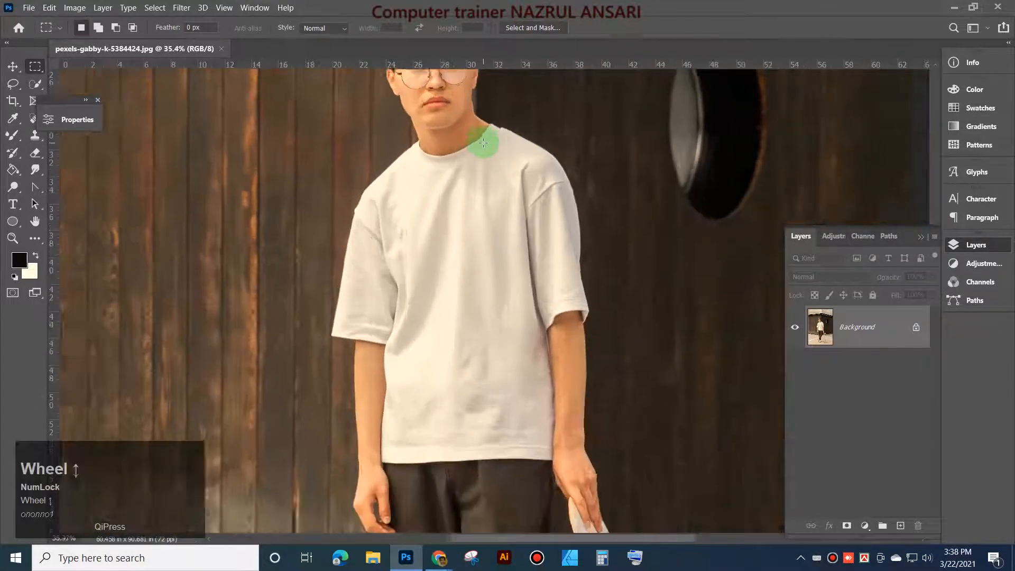
{"action": "scroll", "coordinate": [483, 145], "scroll_direction": "up", "scroll_amount": 1}
{"action": "scroll", "coordinate": [484, 144], "scroll_direction": "down", "scroll_amount": 4}
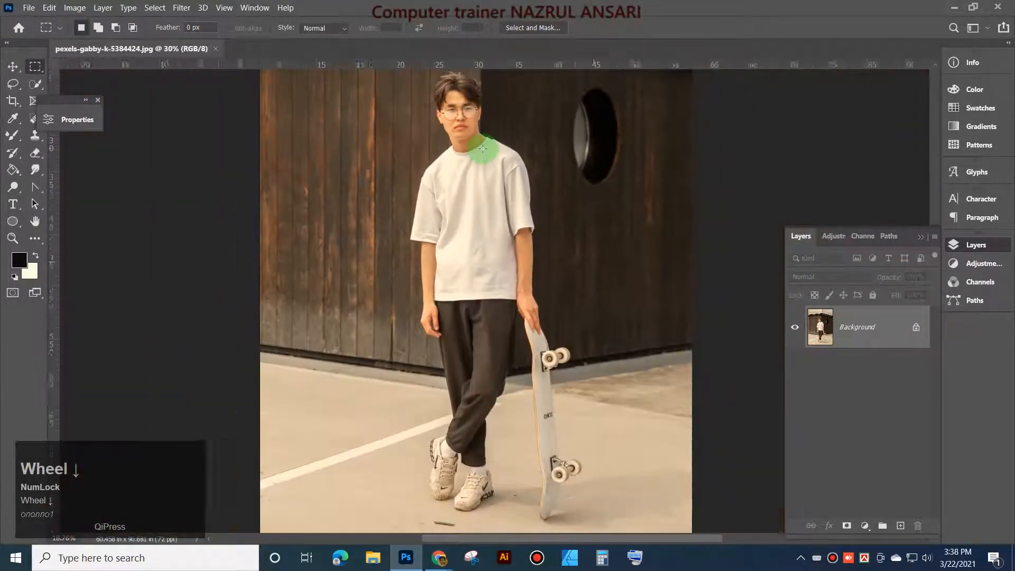
Step: Browse the New and old subfolders of 1 Human for another photo to open, previewing human (25) and human (24)
{"action": "left_click", "coordinate": [25, 12]}
{"action": "left_click", "coordinate": [37, 30]}
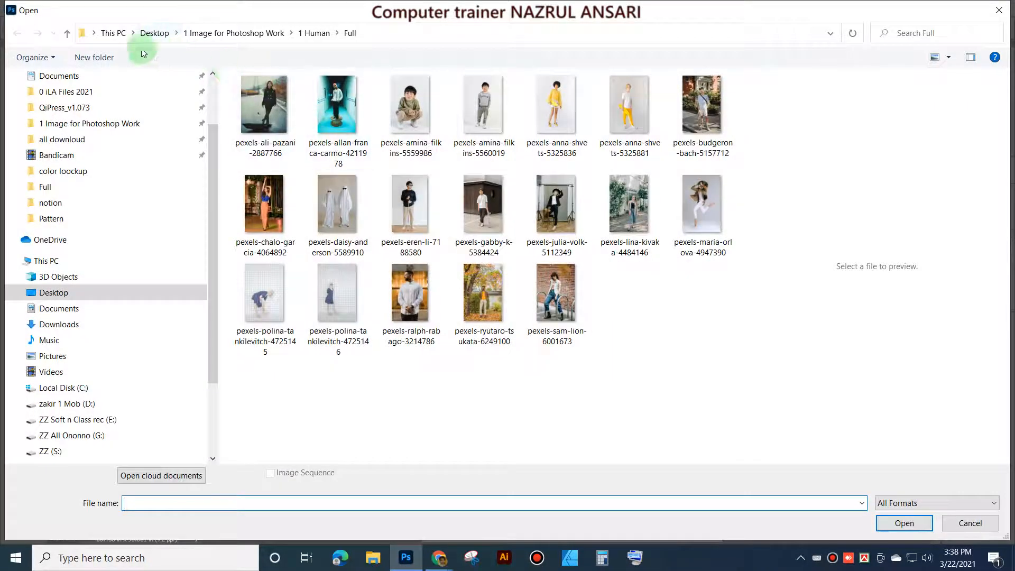
{"action": "left_click", "coordinate": [318, 34]}
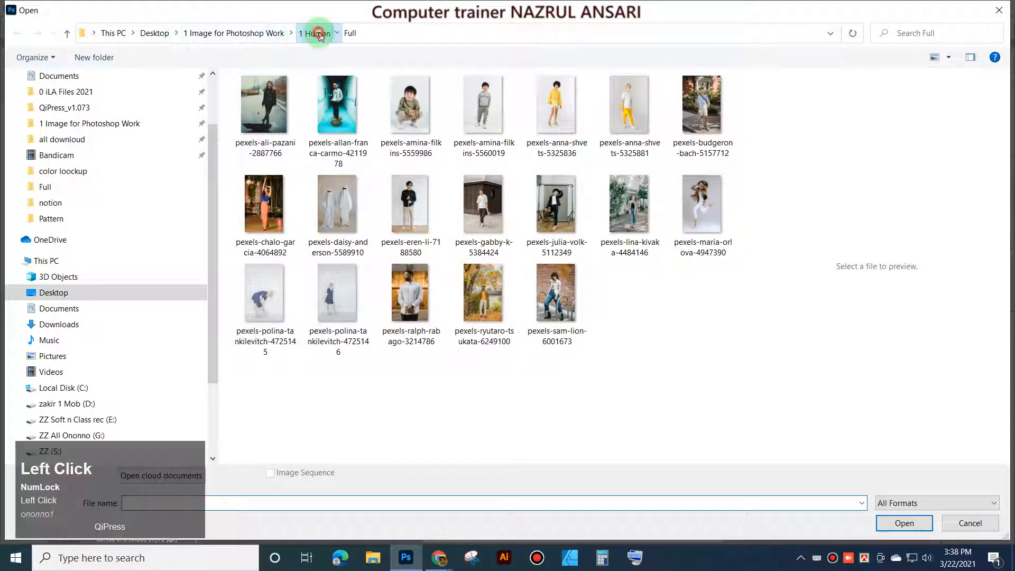
{"action": "double_click", "coordinate": [361, 107]}
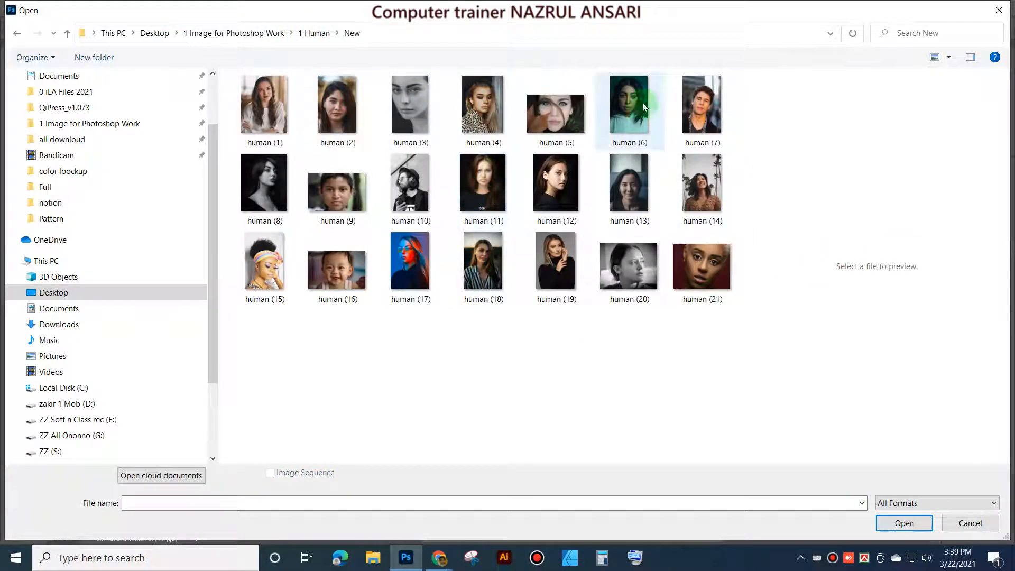
{"action": "left_click", "coordinate": [319, 33]}
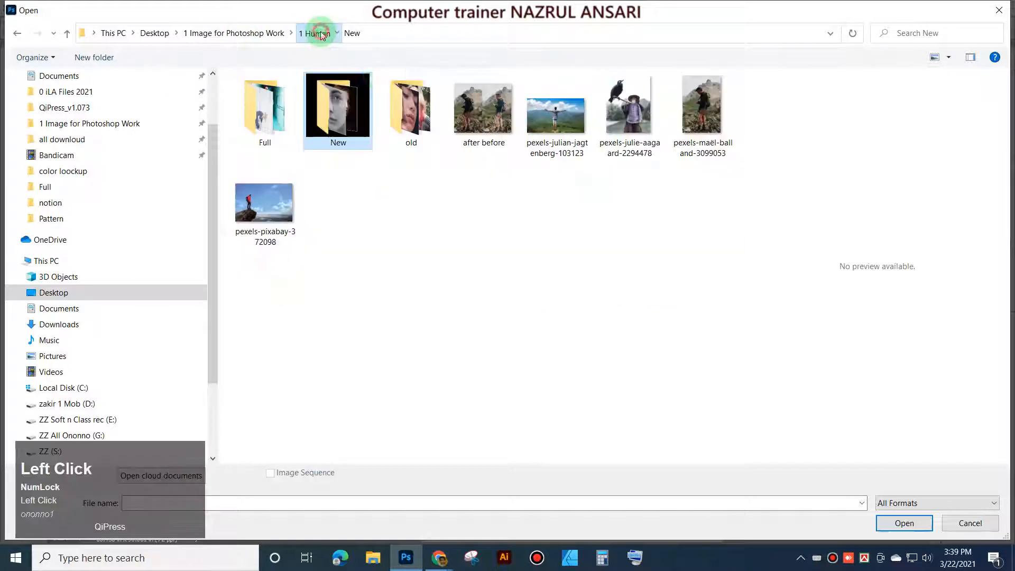
{"action": "double_click", "coordinate": [411, 110]}
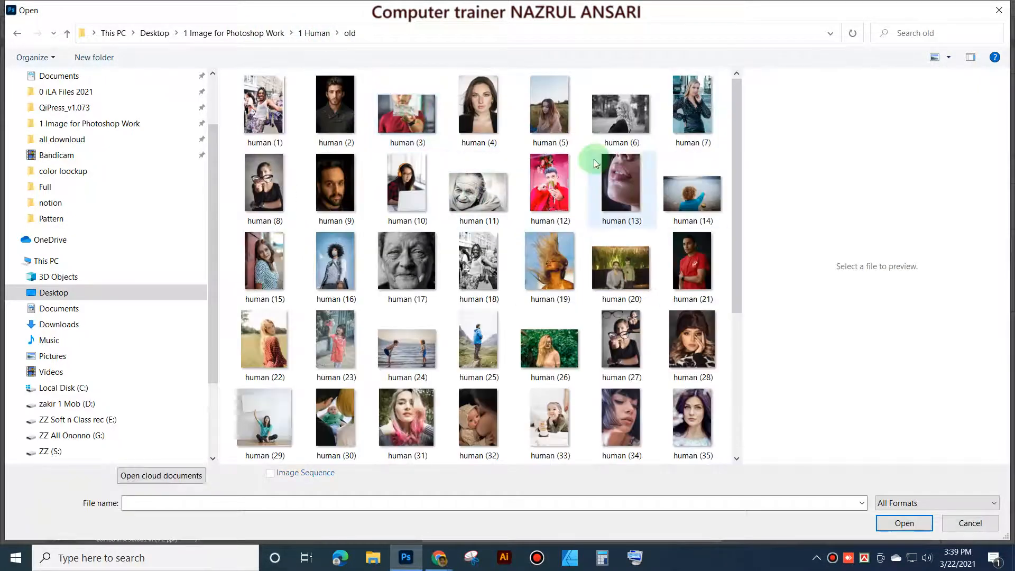
{"action": "left_click", "coordinate": [487, 333]}
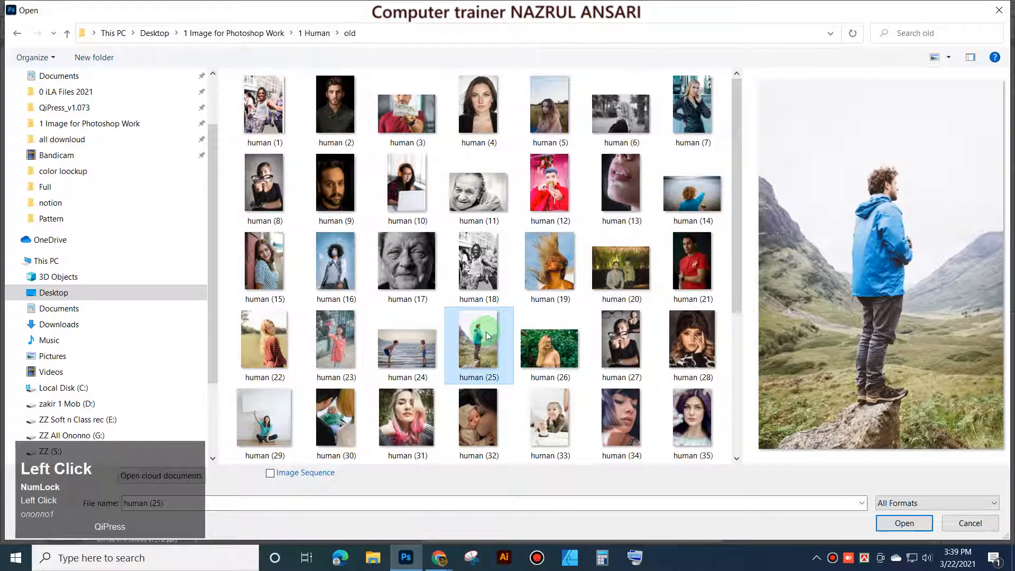
{"action": "left_click", "coordinate": [403, 343]}
{"action": "left_click", "coordinate": [477, 347]}
{"action": "left_click", "coordinate": [315, 33]}
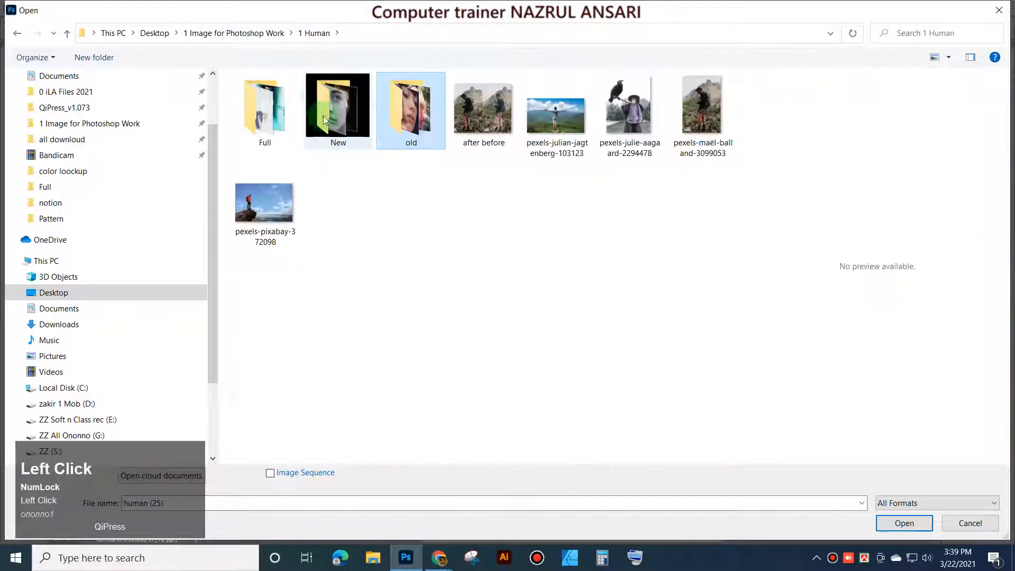
Step: Preview the full-body photos in the Full folder and open pexels-budgeron-bach-5157712
{"action": "double_click", "coordinate": [285, 126]}
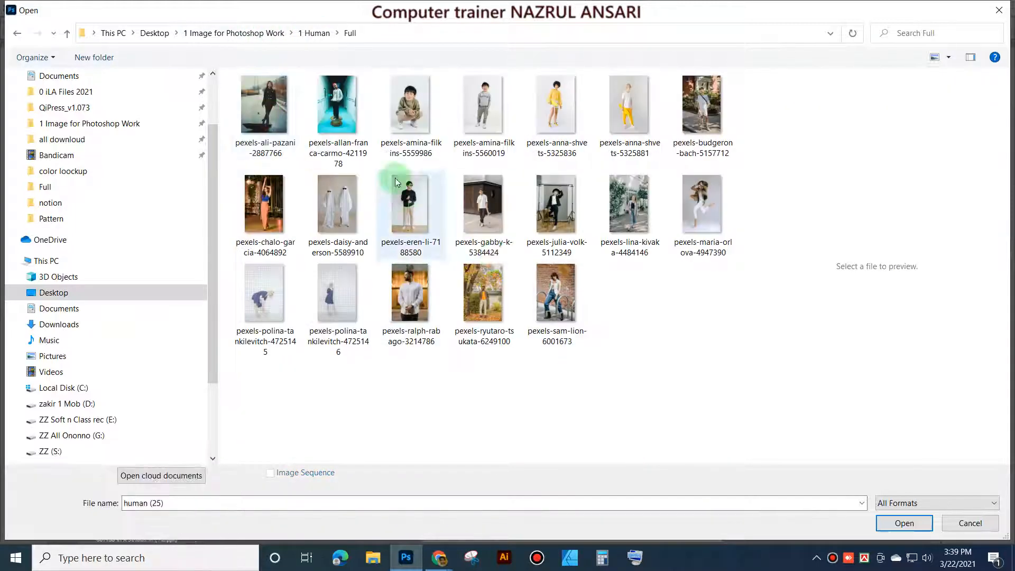
{"action": "left_click", "coordinate": [407, 204]}
{"action": "left_click", "coordinate": [411, 296]}
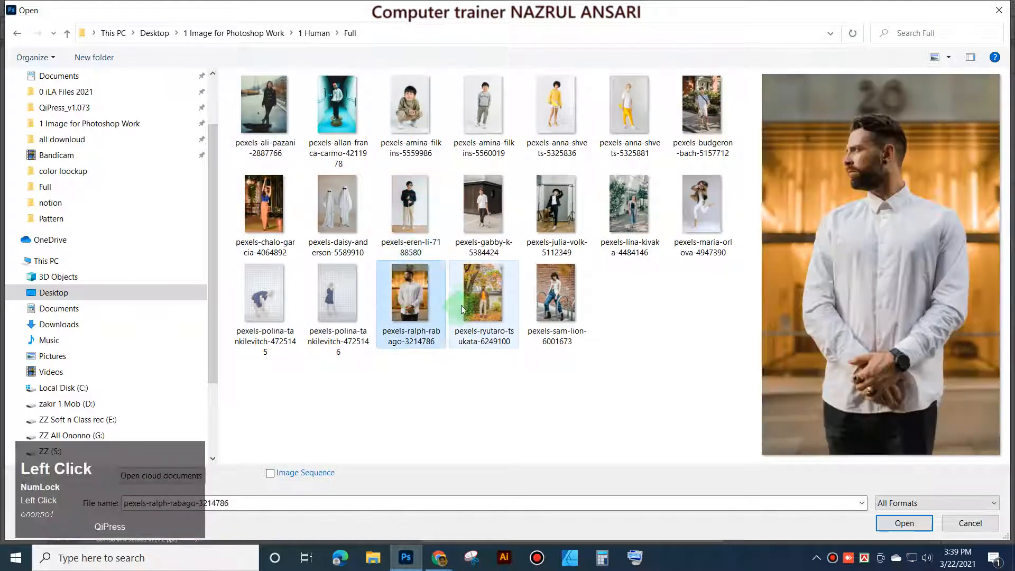
{"action": "left_click", "coordinate": [480, 314]}
{"action": "left_click", "coordinate": [555, 296]}
{"action": "left_click", "coordinate": [339, 289]}
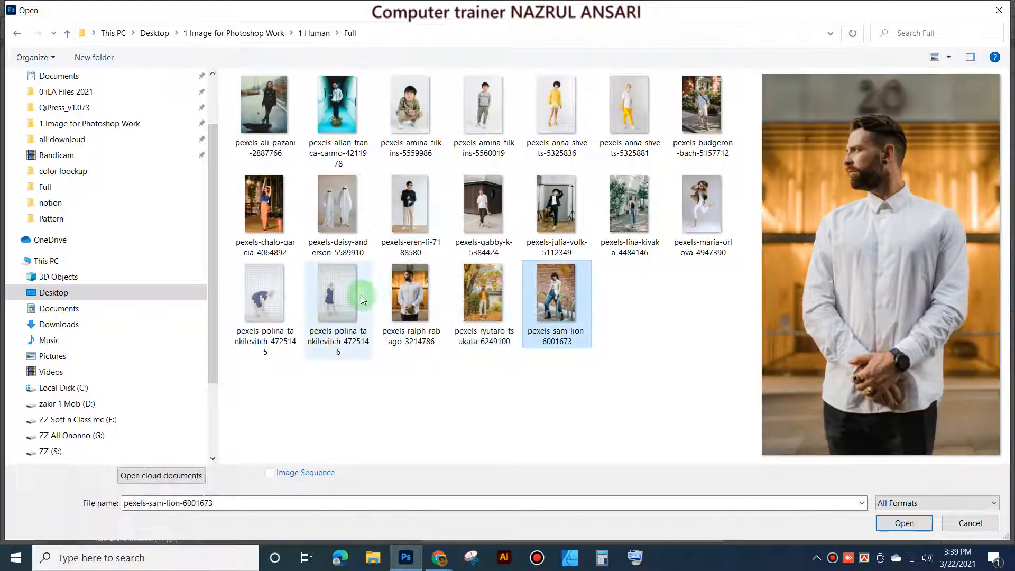
{"action": "left_click", "coordinate": [272, 200]}
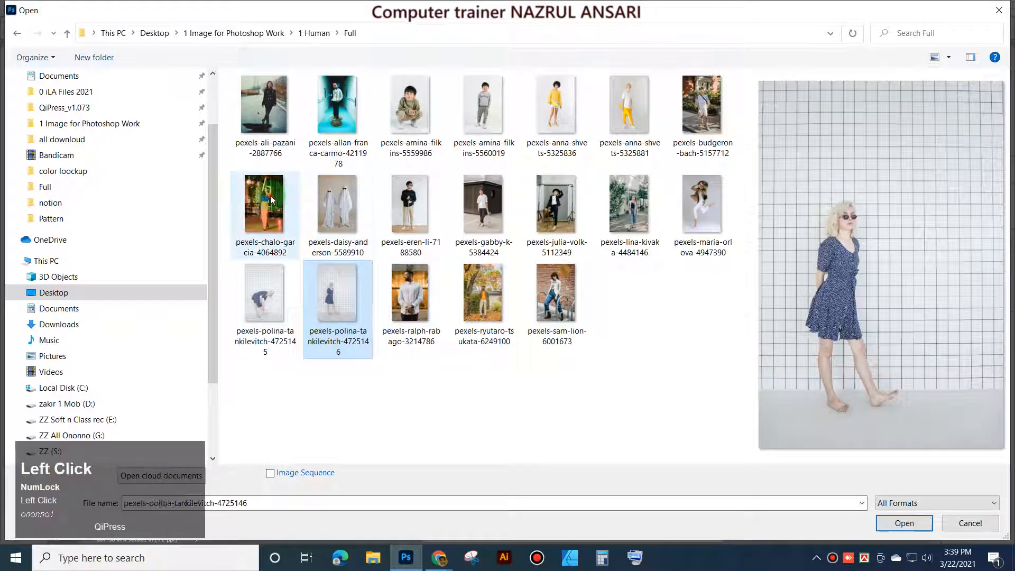
{"action": "left_click", "coordinate": [699, 207]}
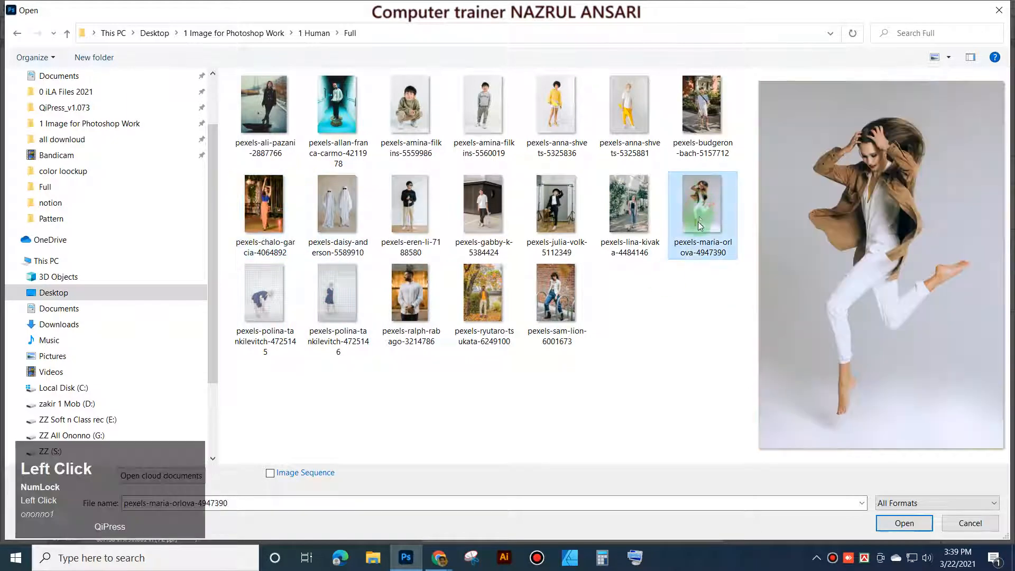
{"action": "left_click", "coordinate": [630, 205]}
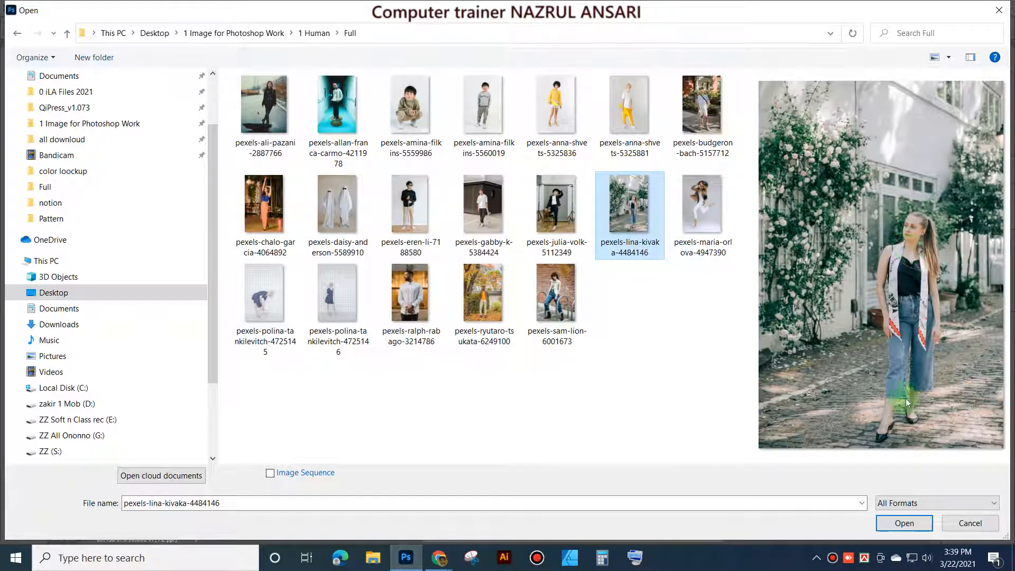
{"action": "left_click", "coordinate": [718, 100]}
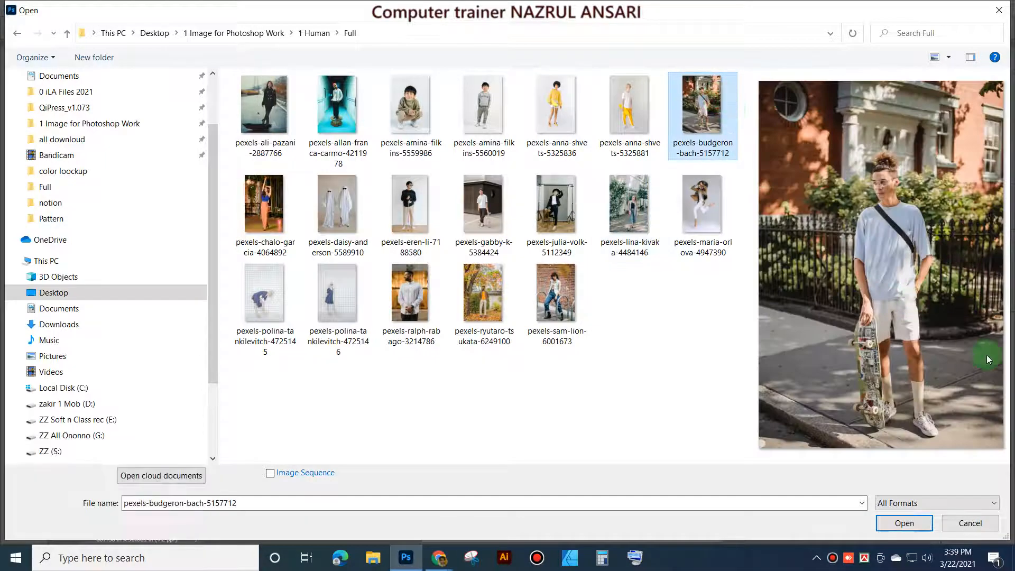
{"action": "double_click", "coordinate": [706, 119]}
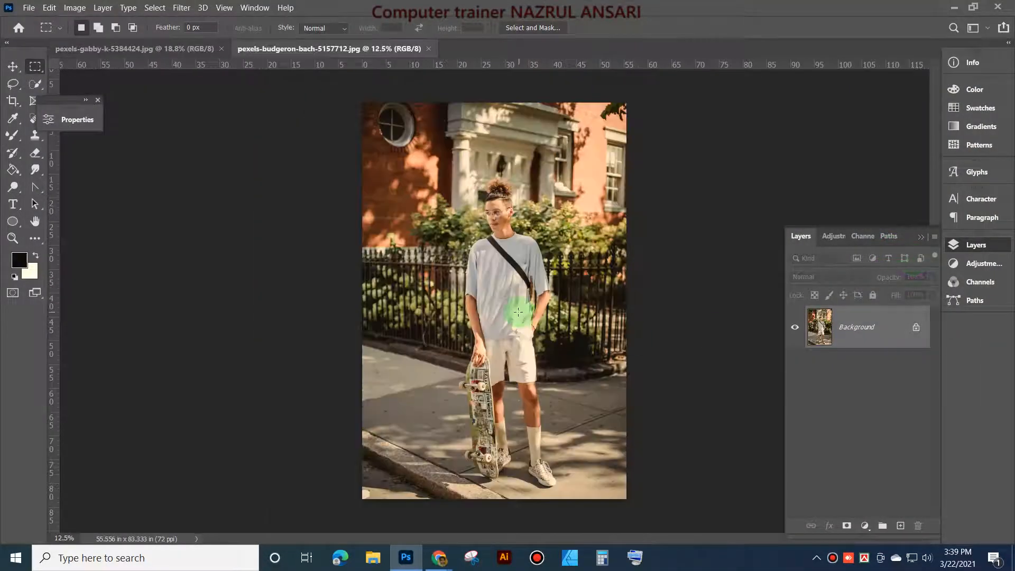
Step: Inspect the T-shirt in the newly opened photo and close the pexels-gabby-k-5384424.jpg document
{"action": "scroll", "coordinate": [518, 312], "scroll_direction": "down", "scroll_amount": 5}
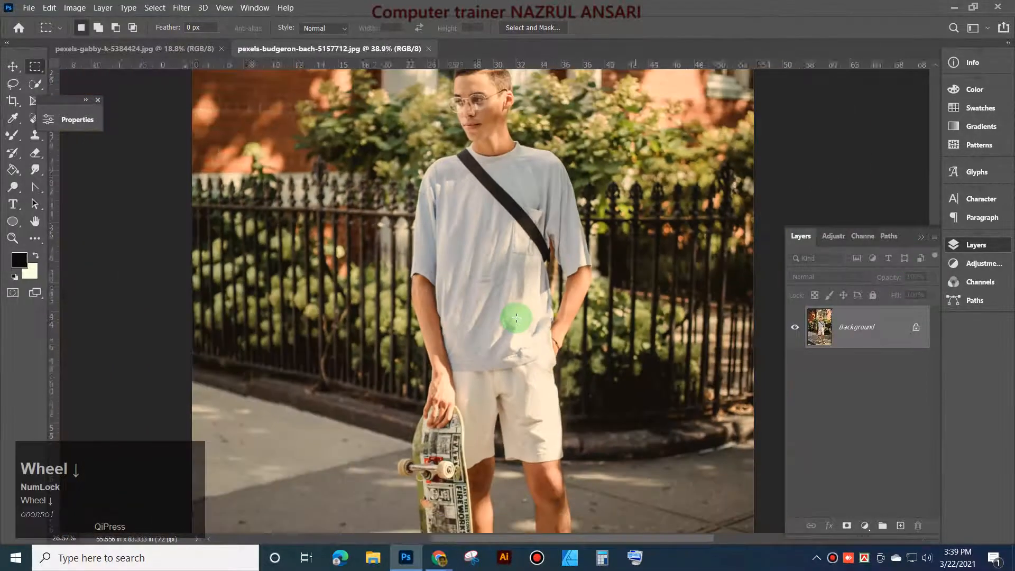
{"action": "scroll", "coordinate": [516, 317], "scroll_direction": "up", "scroll_amount": 2}
{"action": "scroll", "coordinate": [516, 316], "scroll_direction": "down", "scroll_amount": 4}
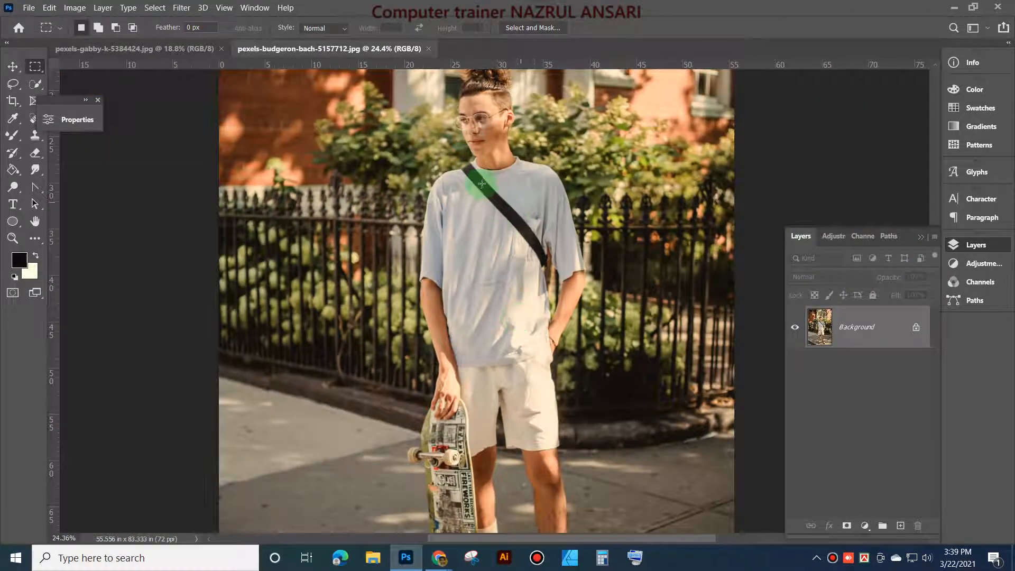
{"action": "scroll", "coordinate": [528, 255], "scroll_direction": "up", "scroll_amount": 1}
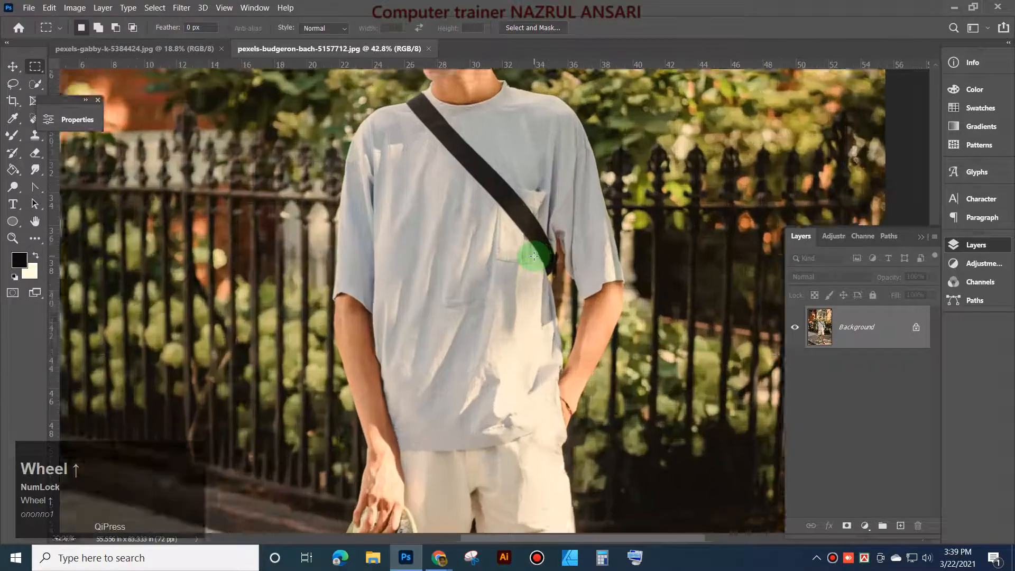
{"action": "scroll", "coordinate": [533, 255], "scroll_direction": "down", "scroll_amount": 3}
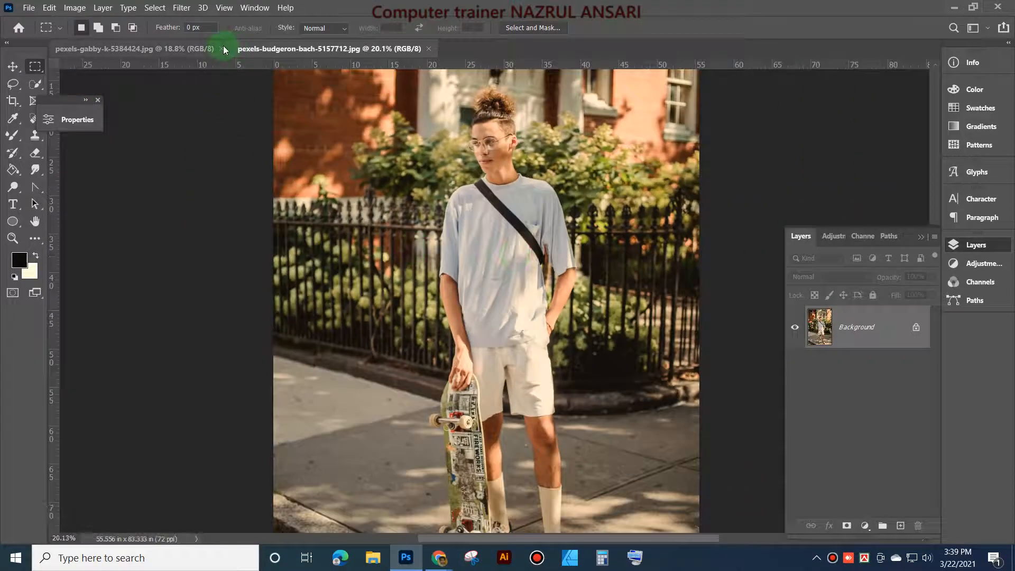
{"action": "left_click", "coordinate": [225, 49]}
Step: Crop the photo on all sides to a tighter frame around the man with the skateboard, about 48.6 by 70.6 in
{"action": "scroll", "coordinate": [516, 255], "scroll_direction": "up", "scroll_amount": 2}
{"action": "scroll", "coordinate": [516, 255], "scroll_direction": "down", "scroll_amount": 5}
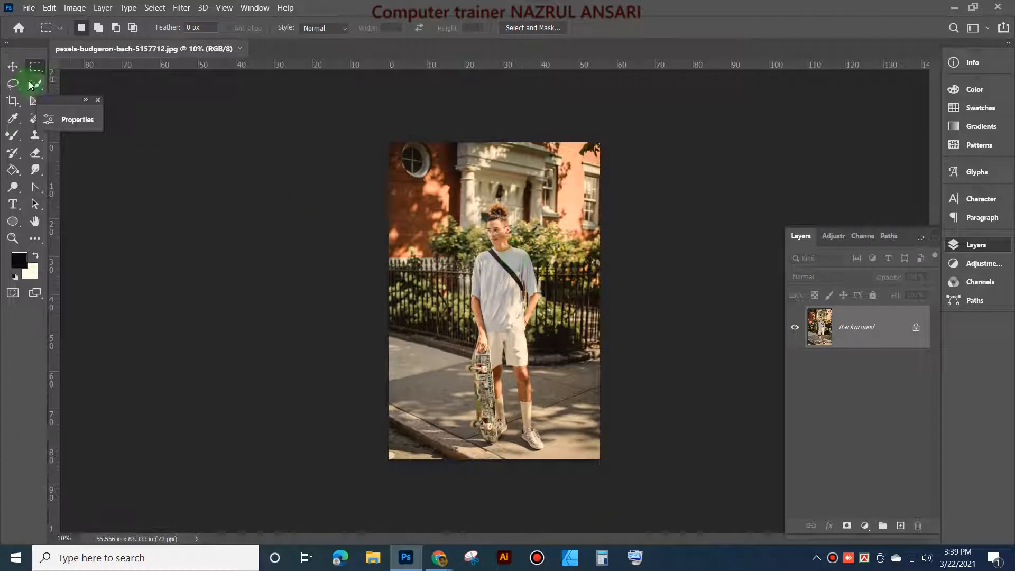
{"action": "left_click", "coordinate": [13, 100]}
{"action": "left_click_drag", "start_coordinate": [497, 141], "coordinate": [502, 158]}
{"action": "left_click_drag", "start_coordinate": [388, 301], "coordinate": [399, 299]}
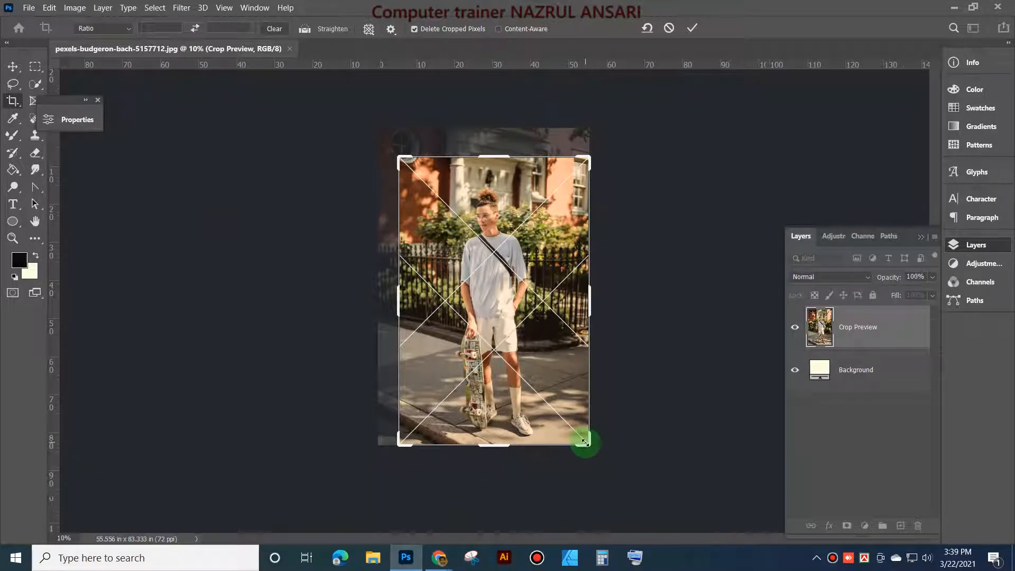
{"action": "left_click_drag", "start_coordinate": [585, 442], "coordinate": [585, 436]}
{"action": "left_click_drag", "start_coordinate": [509, 167], "coordinate": [510, 169]}
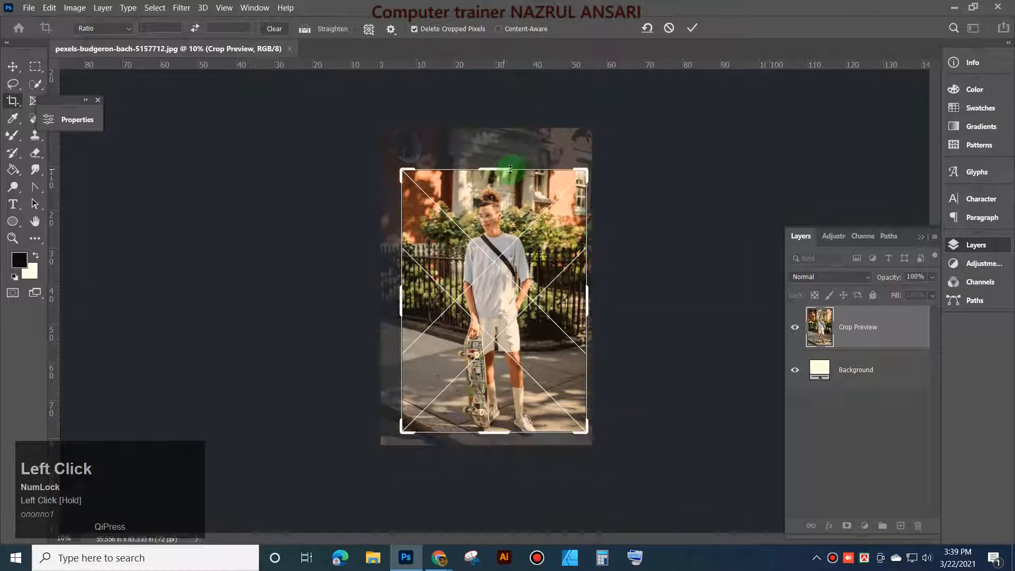
{"action": "left_click_drag", "start_coordinate": [501, 435], "coordinate": [502, 438]}
{"action": "left_click", "coordinate": [692, 28]}
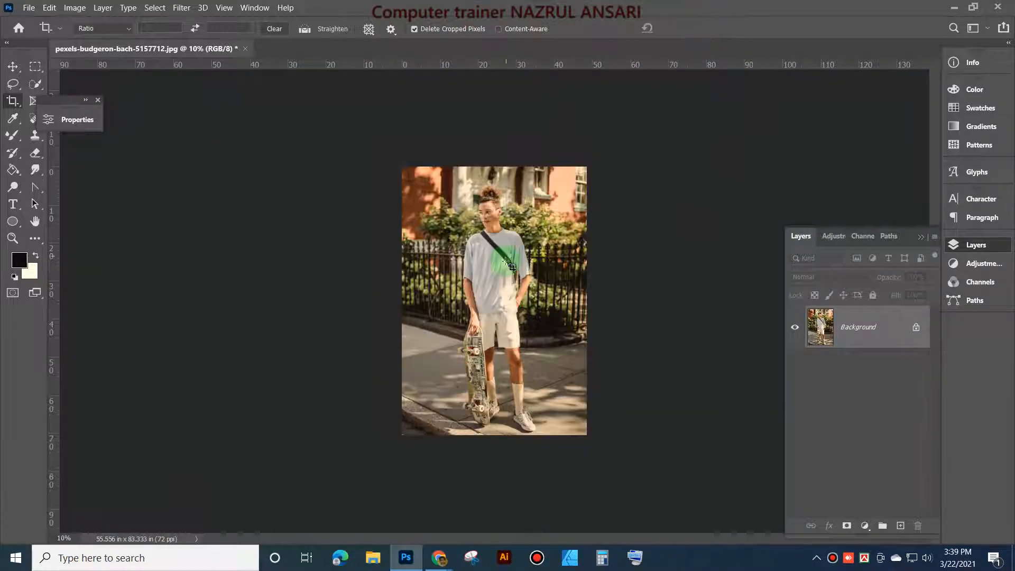
Step: Start opening another image and browse to the Pattern folder inside 1 Image for Photoshop Work
{"action": "left_click", "coordinate": [28, 7]}
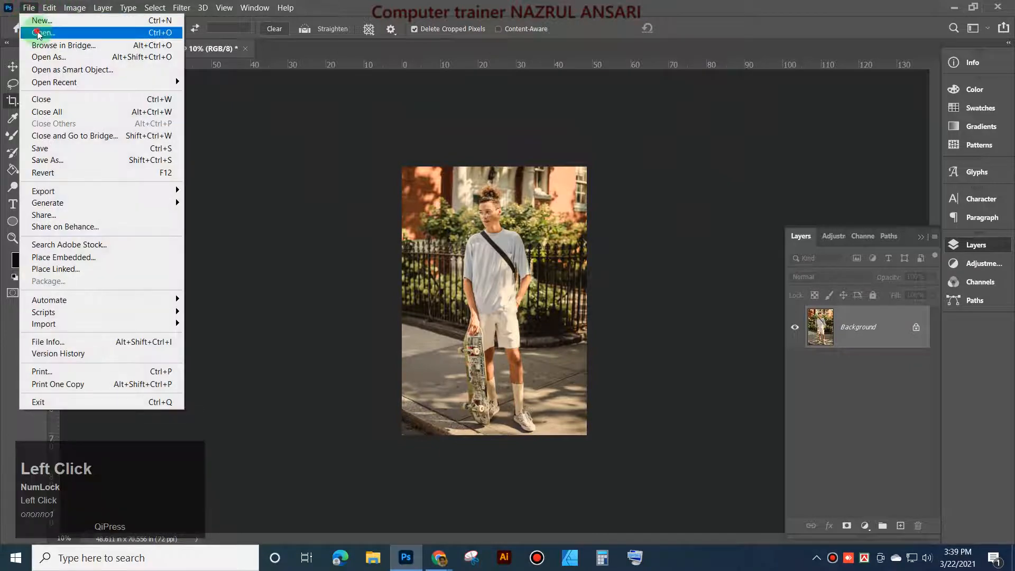
{"action": "left_click", "coordinate": [37, 27]}
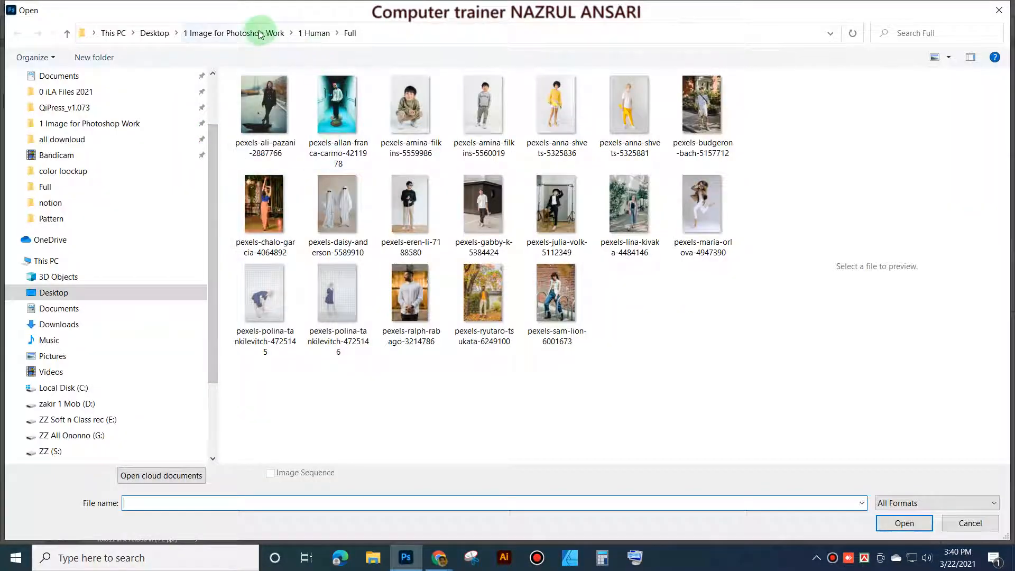
{"action": "left_click", "coordinate": [265, 36]}
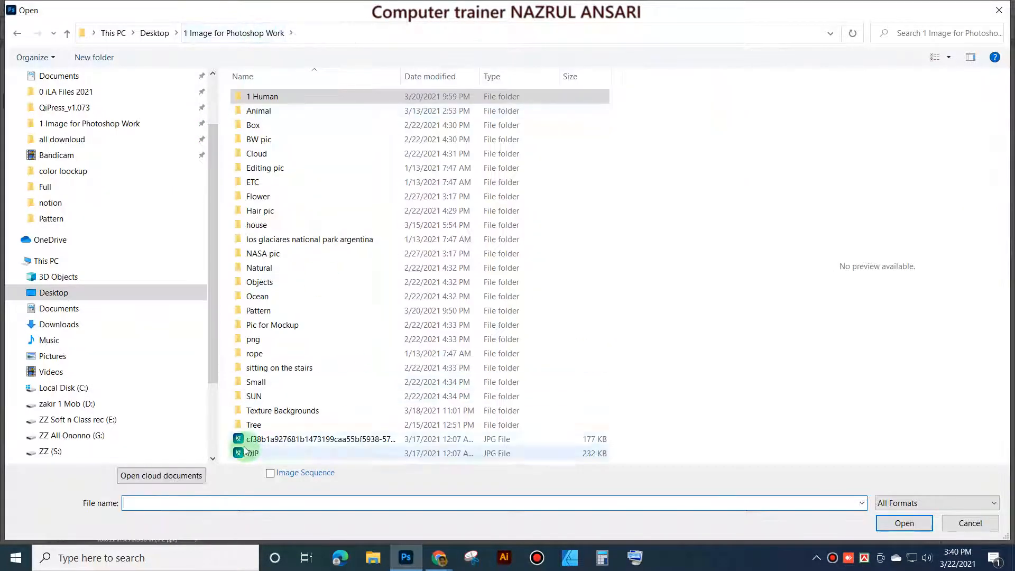
{"action": "double_click", "coordinate": [259, 312]}
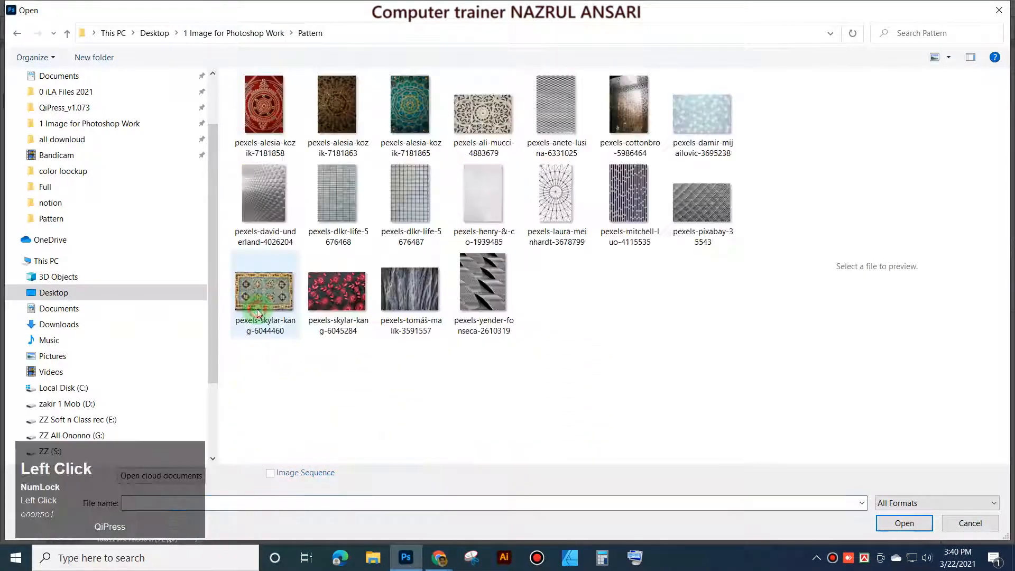
Step: Preview the texture, grid, mesh, radial-line and floral images in the Pattern folder to compare them
{"action": "left_click", "coordinate": [277, 194]}
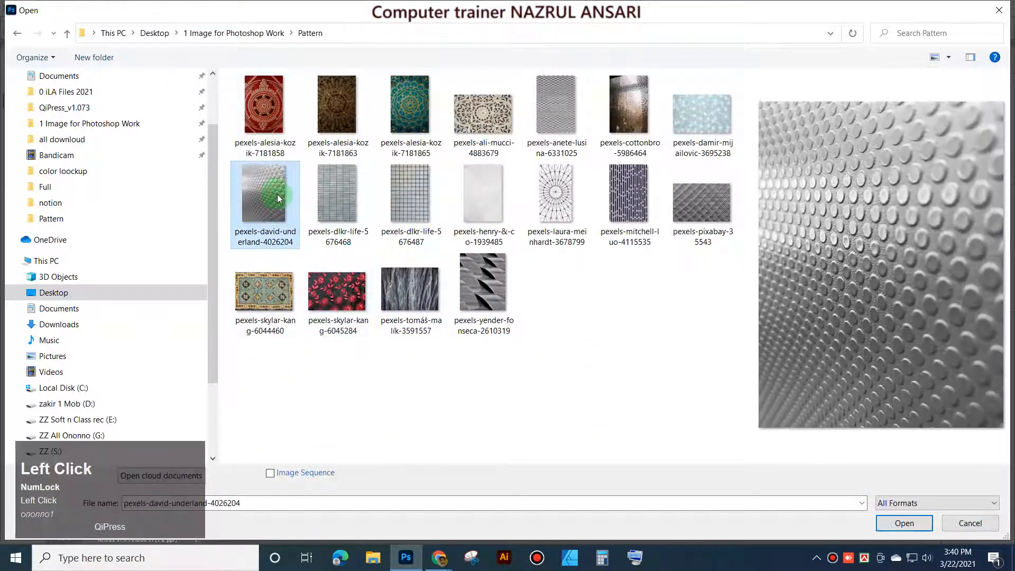
{"action": "left_click", "coordinate": [410, 191]}
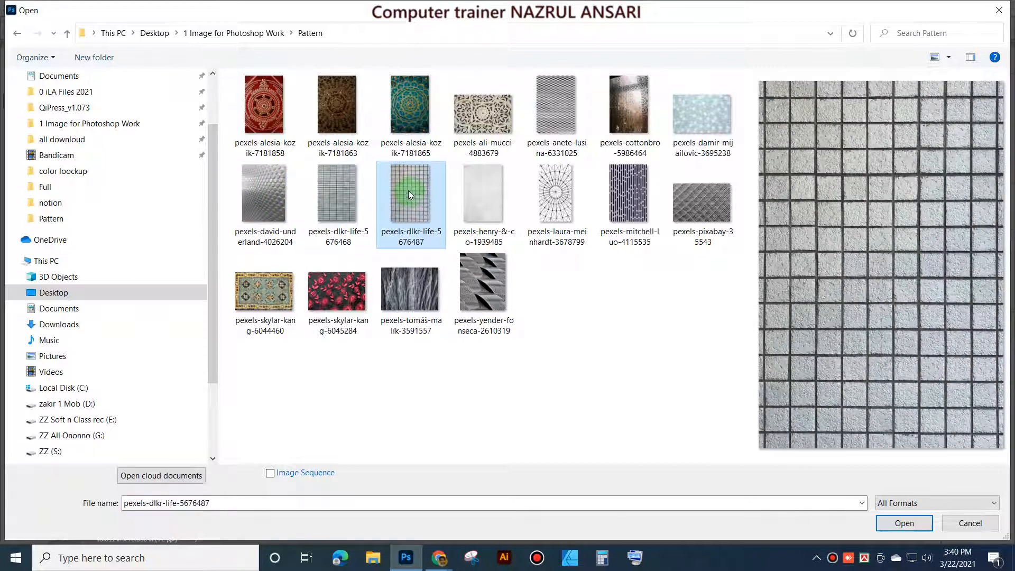
{"action": "left_click", "coordinate": [347, 199]}
{"action": "left_click", "coordinate": [536, 200]}
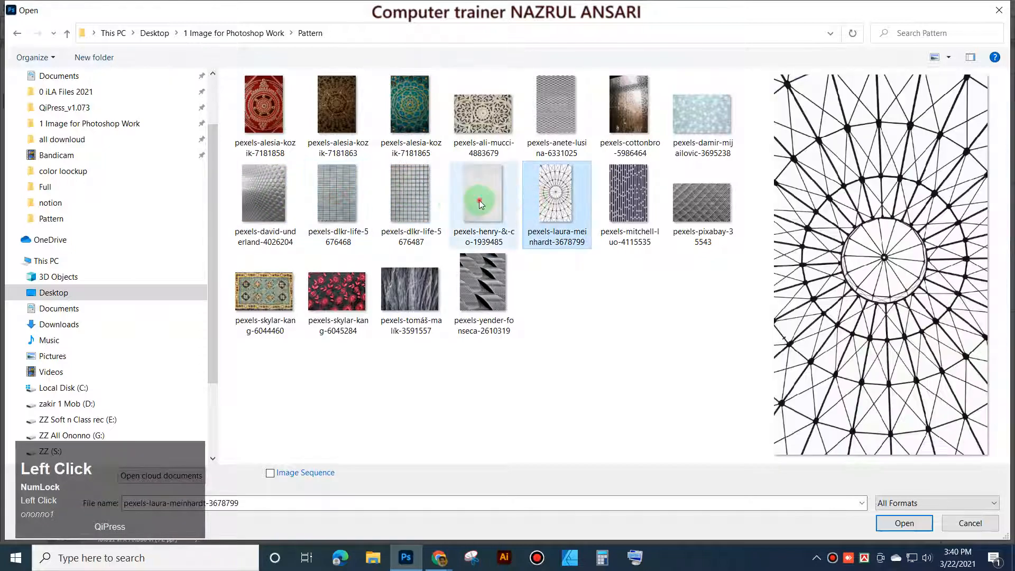
{"action": "left_click", "coordinate": [480, 200]}
{"action": "left_click", "coordinate": [622, 212]}
{"action": "left_click", "coordinate": [555, 198]}
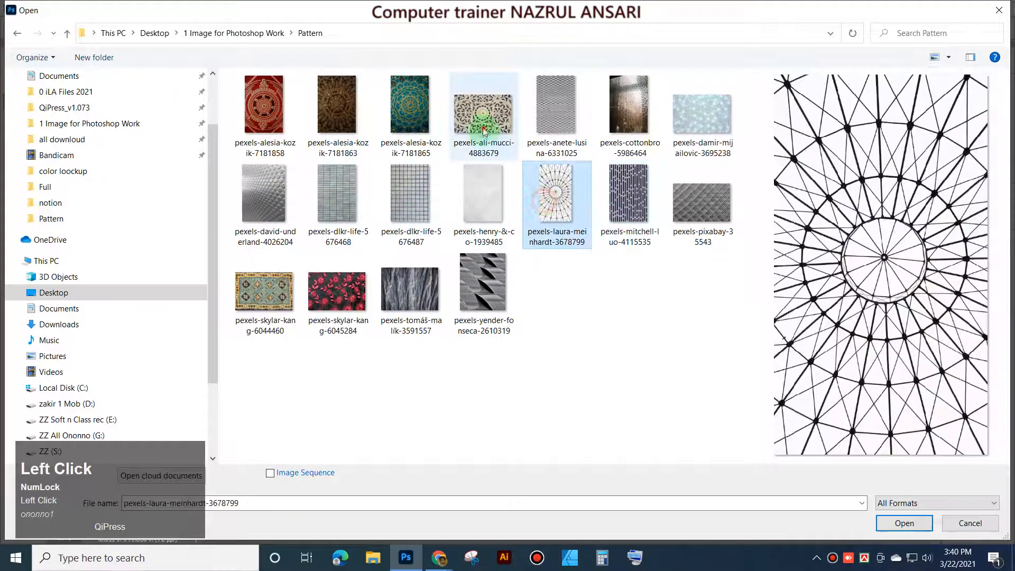
{"action": "left_click", "coordinate": [483, 113]}
{"action": "left_click", "coordinate": [613, 201]}
{"action": "left_click", "coordinate": [687, 204]}
{"action": "left_click", "coordinate": [707, 125]}
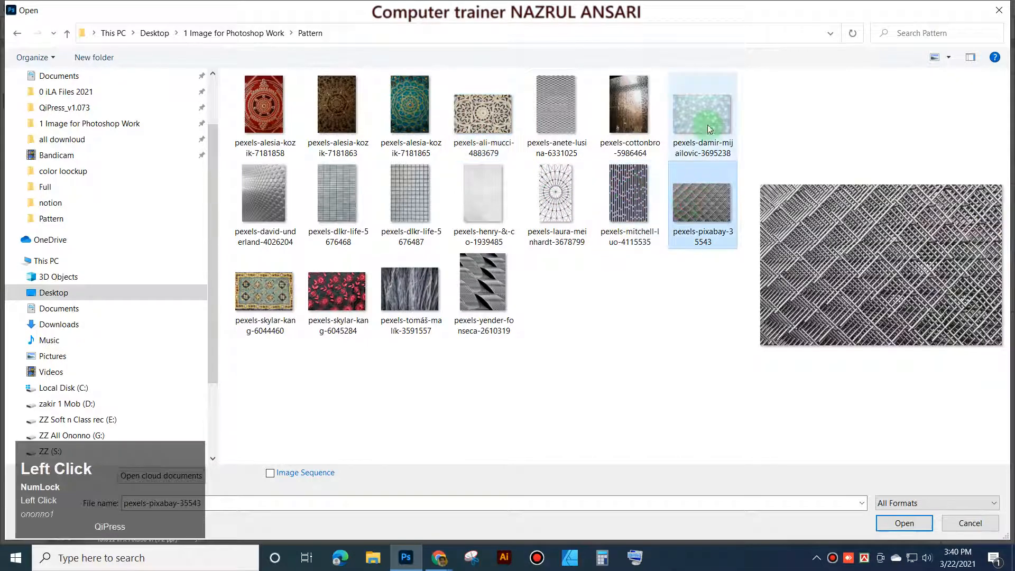
{"action": "left_click", "coordinate": [698, 200]}
{"action": "left_click", "coordinate": [631, 198]}
{"action": "left_click", "coordinate": [502, 283]}
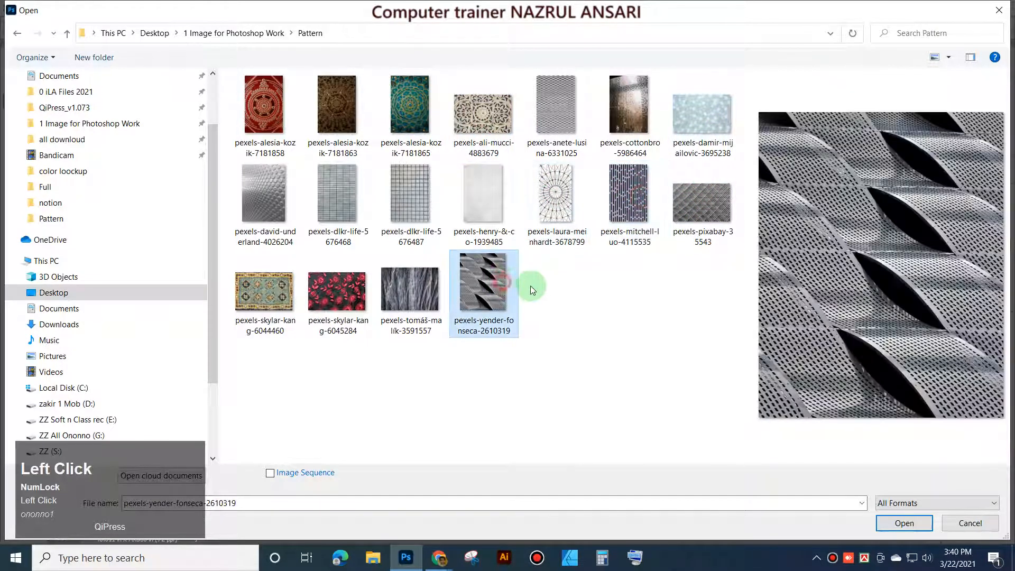
{"action": "left_click", "coordinate": [410, 294]}
{"action": "left_click", "coordinate": [310, 308]}
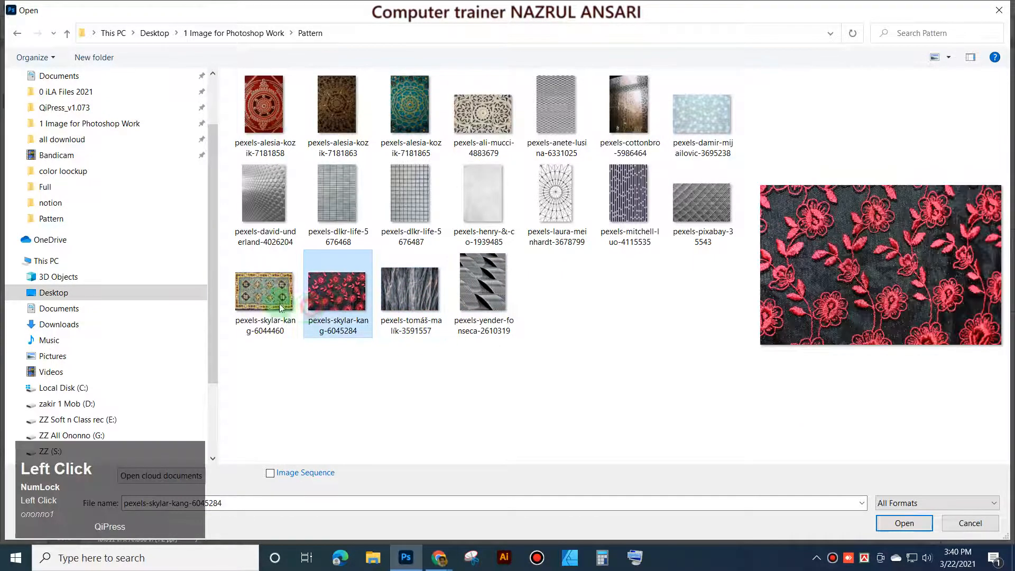
{"action": "left_click", "coordinate": [279, 307]}
{"action": "left_click", "coordinate": [340, 304]}
{"action": "left_click", "coordinate": [353, 204]}
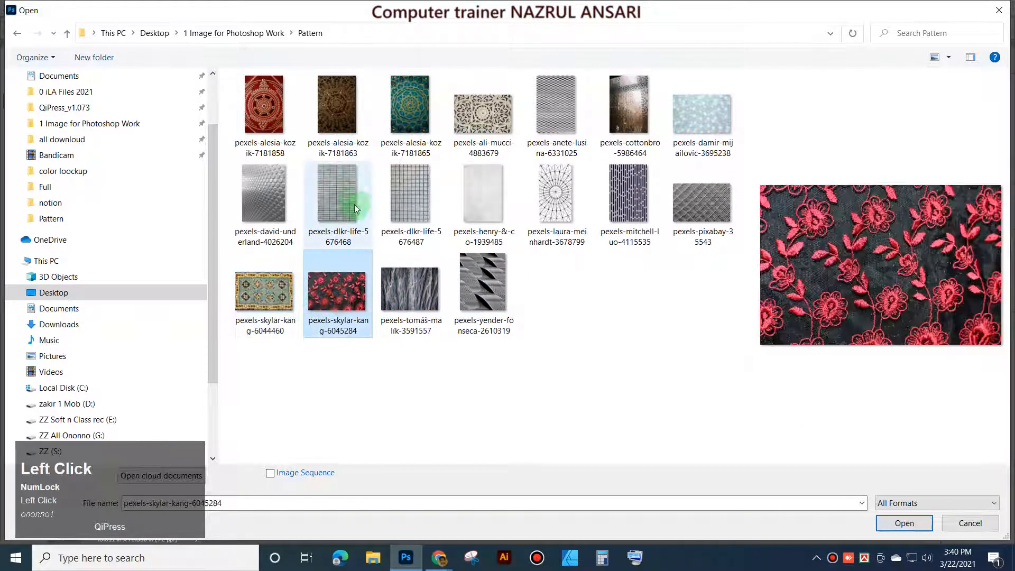
Step: Compare the grid, plain white and radial-line patterns once more and open pexels-mitchell-luo-4115535
{"action": "left_click", "coordinate": [408, 203]}
{"action": "left_click", "coordinate": [477, 202]}
{"action": "left_click", "coordinate": [555, 199]}
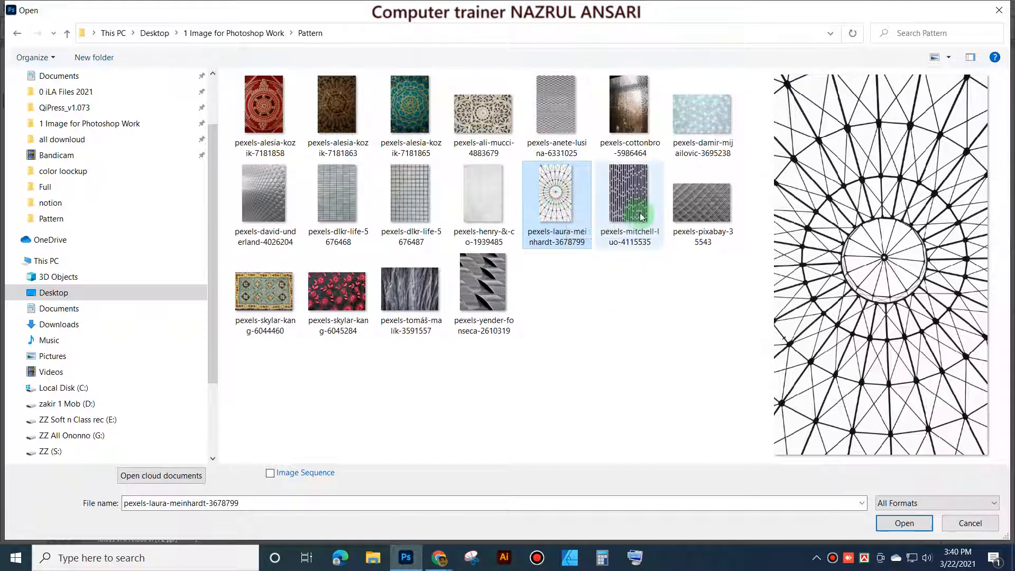
{"action": "left_click", "coordinate": [648, 213]}
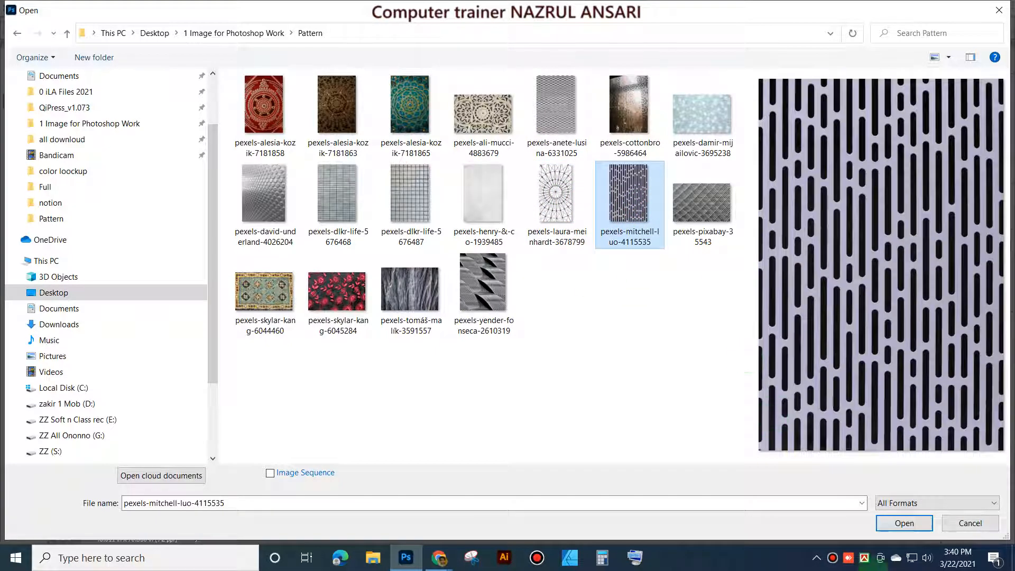
{"action": "left_click", "coordinate": [903, 523]}
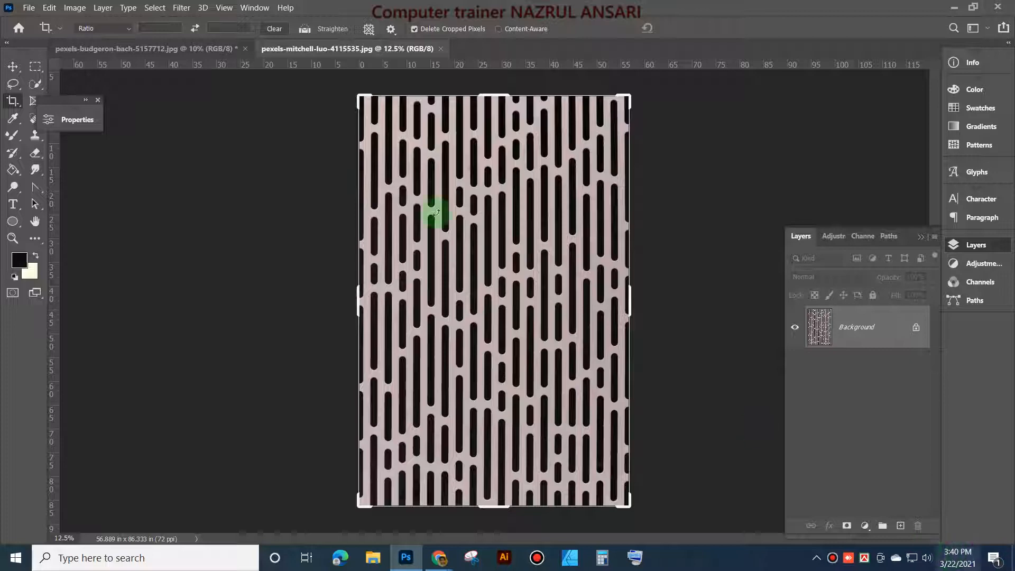
Step: Resize the slotted pattern image to a width of 15 inches, keeping its proportions
{"action": "left_click", "coordinate": [49, 8]}
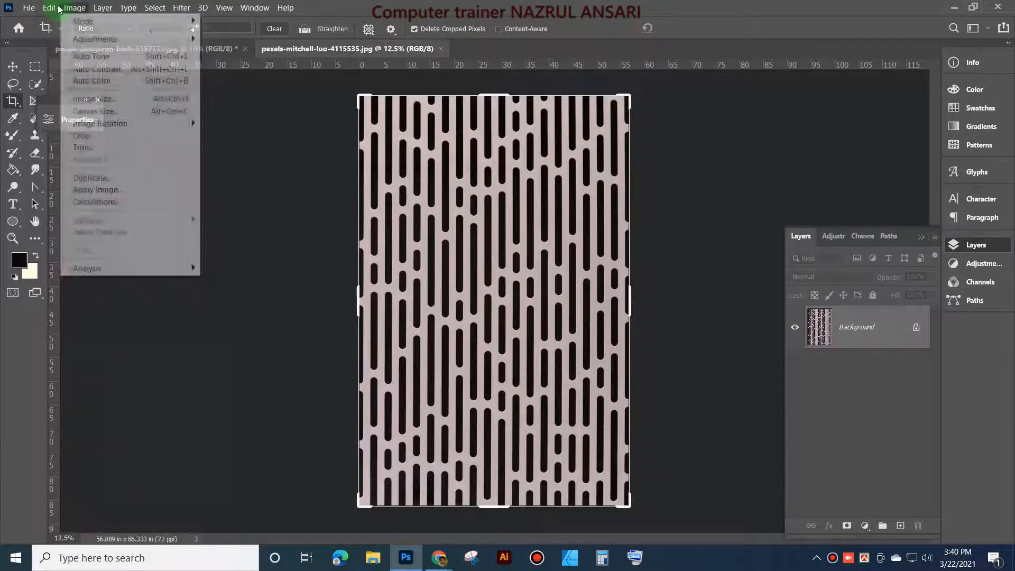
{"action": "mouse_move", "coordinate": [75, 8]}
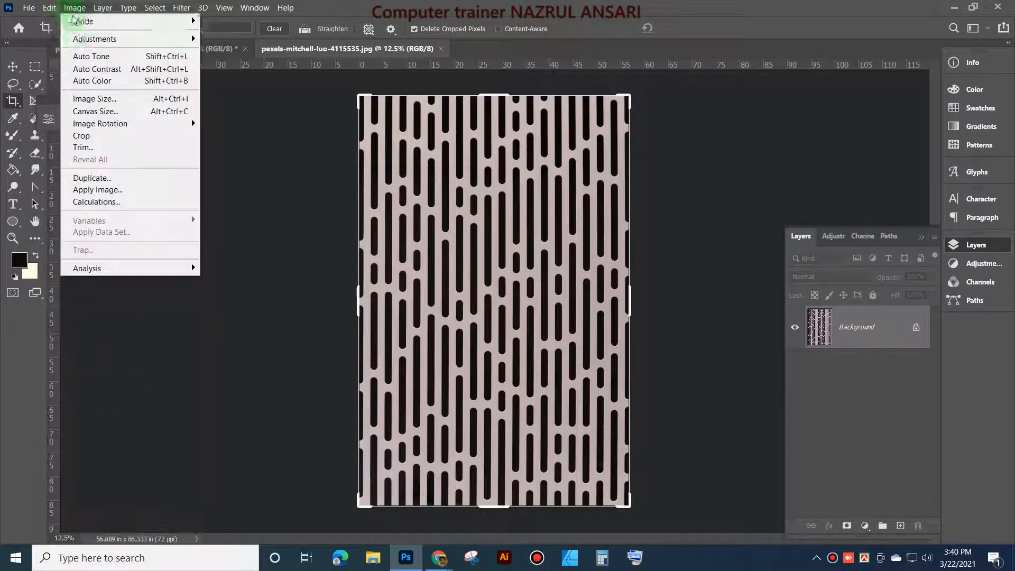
{"action": "left_click", "coordinate": [118, 99]}
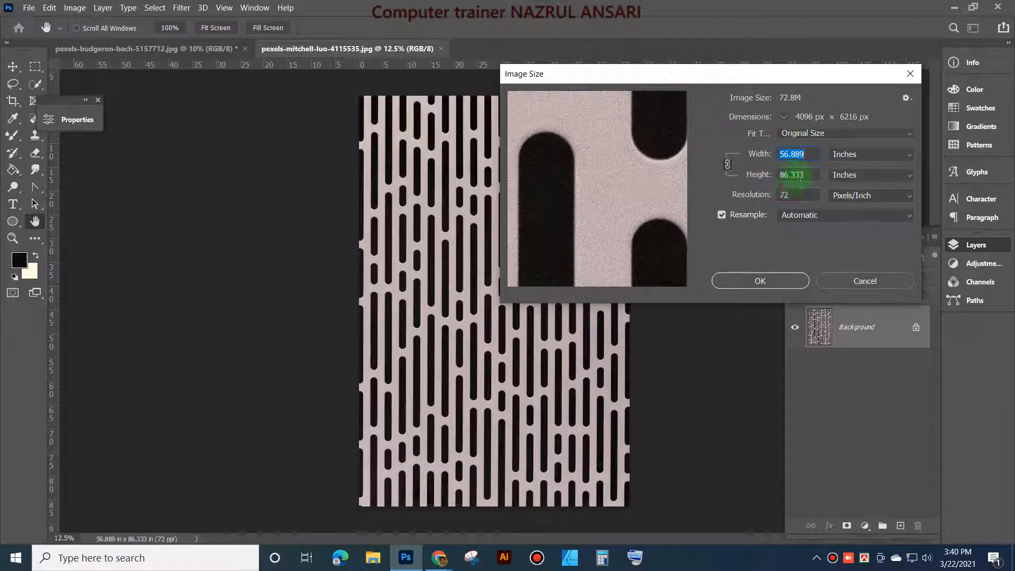
{"action": "scroll", "coordinate": [562, 239], "scroll_direction": "down", "scroll_amount": 5}
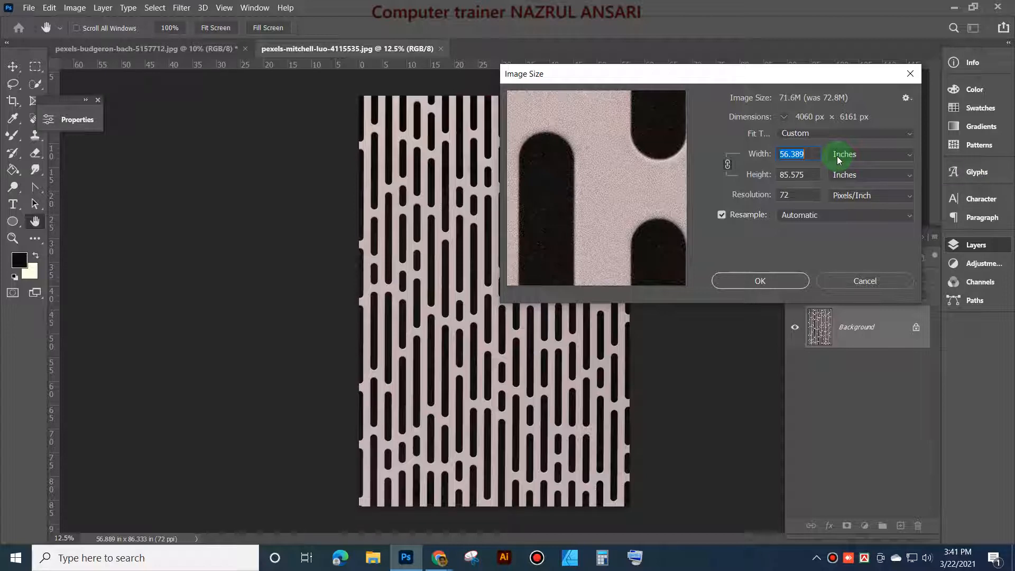
{"action": "type", "text": "15"}
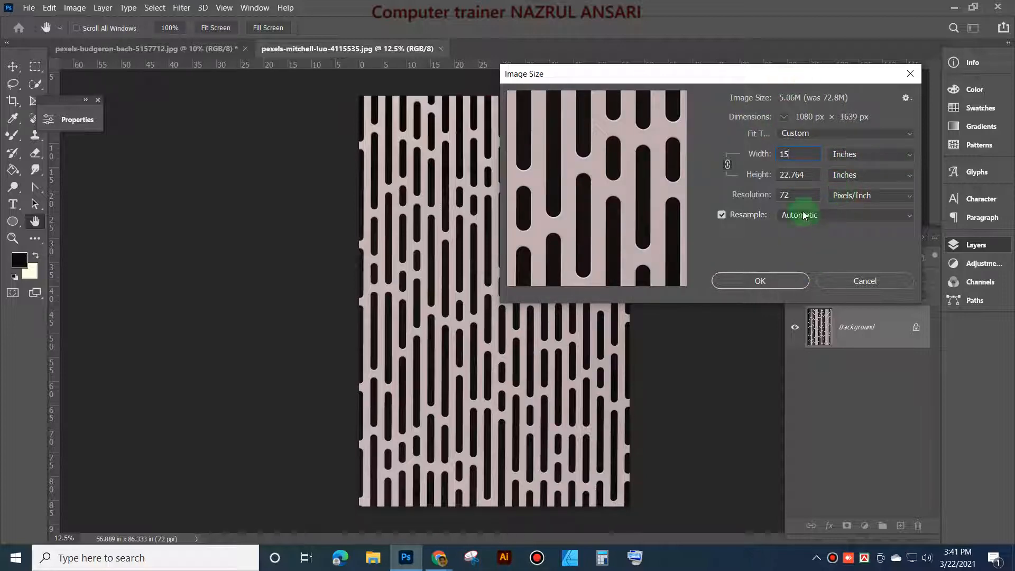
{"action": "left_click", "coordinate": [769, 282]}
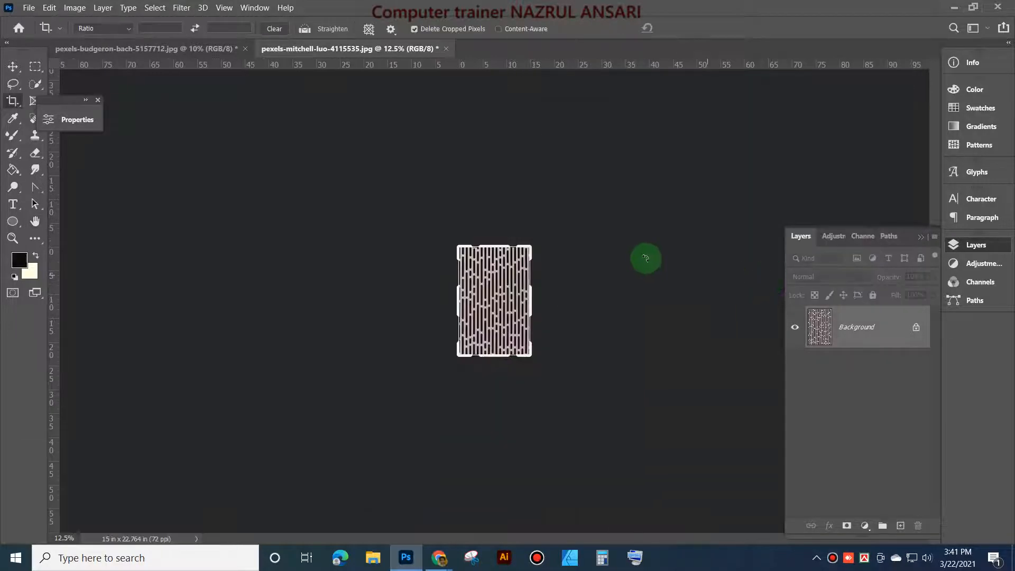
Step: Activate the Move tool and examine the resized slotted pattern both up close and as a whole
{"action": "left_click", "coordinate": [13, 66]}
{"action": "scroll", "coordinate": [589, 254], "scroll_direction": "up", "scroll_amount": 5}
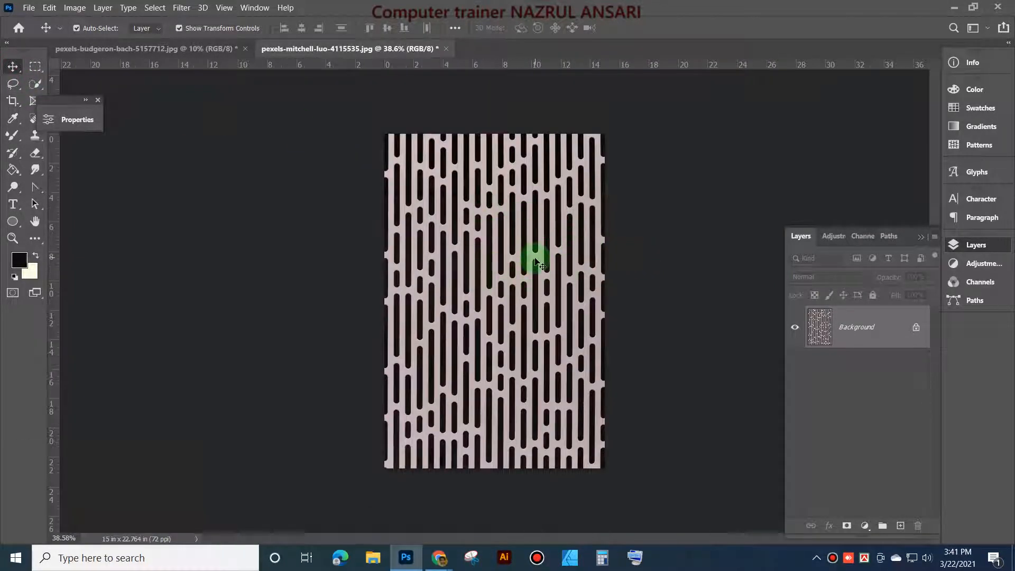
{"action": "scroll", "coordinate": [537, 262], "scroll_direction": "up", "scroll_amount": 6}
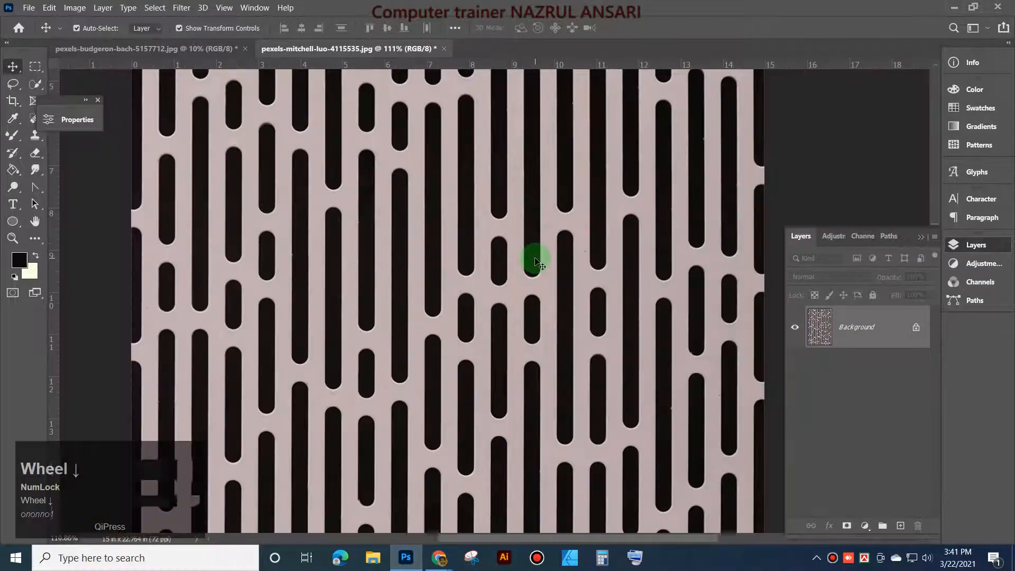
{"action": "scroll", "coordinate": [536, 262], "scroll_direction": "down", "scroll_amount": 3}
{"action": "scroll", "coordinate": [537, 261], "scroll_direction": "up", "scroll_amount": 2}
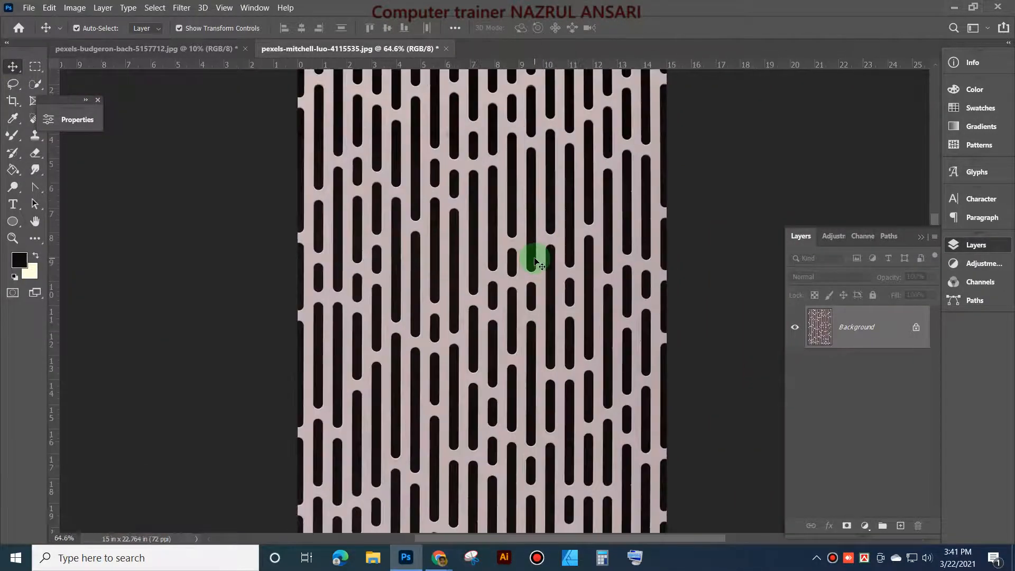
{"action": "scroll", "coordinate": [537, 262], "scroll_direction": "down", "scroll_amount": 3}
{"action": "scroll", "coordinate": [536, 261], "scroll_direction": "up", "scroll_amount": 2}
{"action": "scroll", "coordinate": [536, 262], "scroll_direction": "down", "scroll_amount": 3}
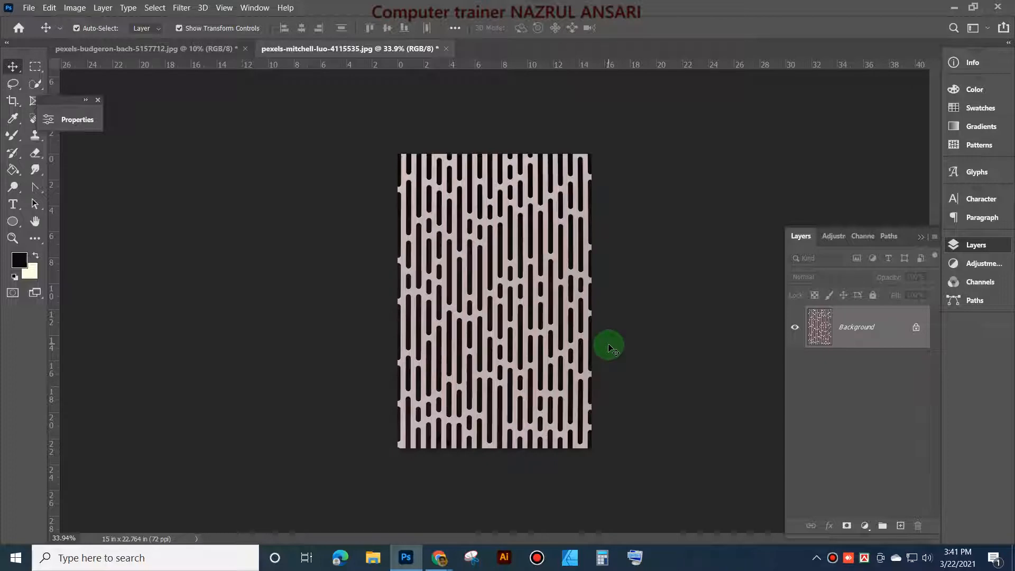
{"action": "left_click", "coordinate": [74, 8]}
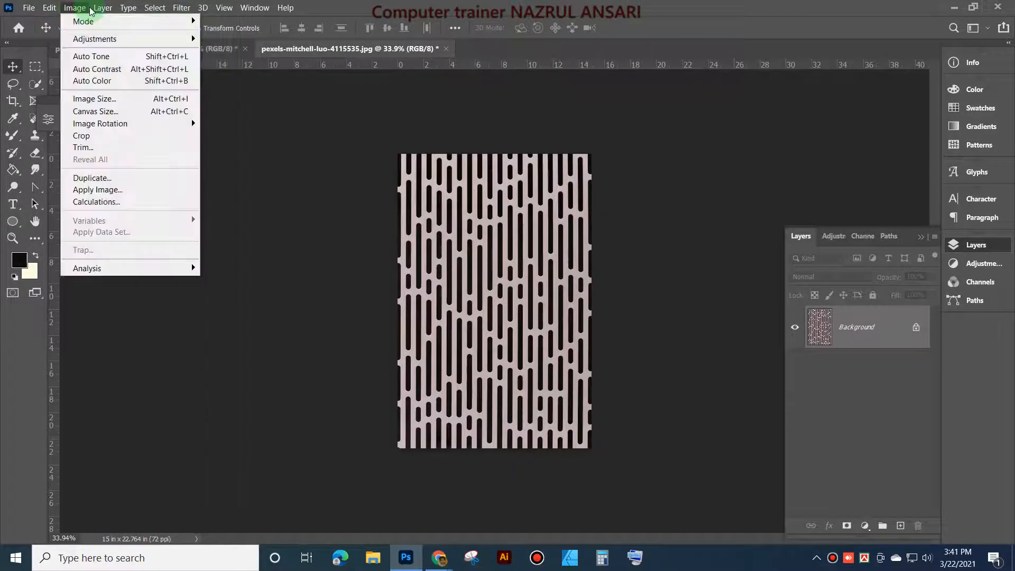
{"action": "mouse_move", "coordinate": [100, 7]}
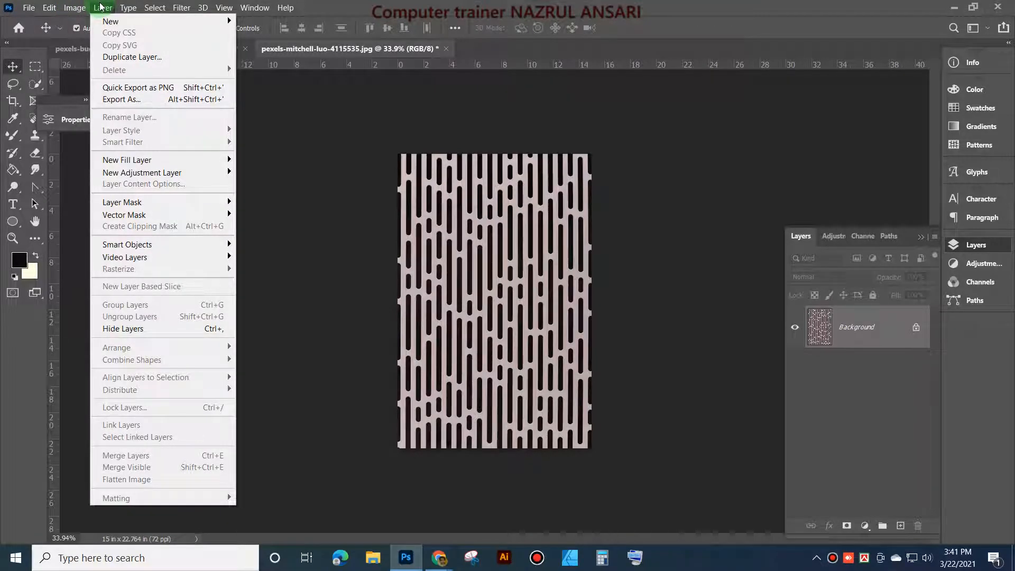
{"action": "scroll", "coordinate": [654, 327], "scroll_direction": "up", "scroll_amount": 1}
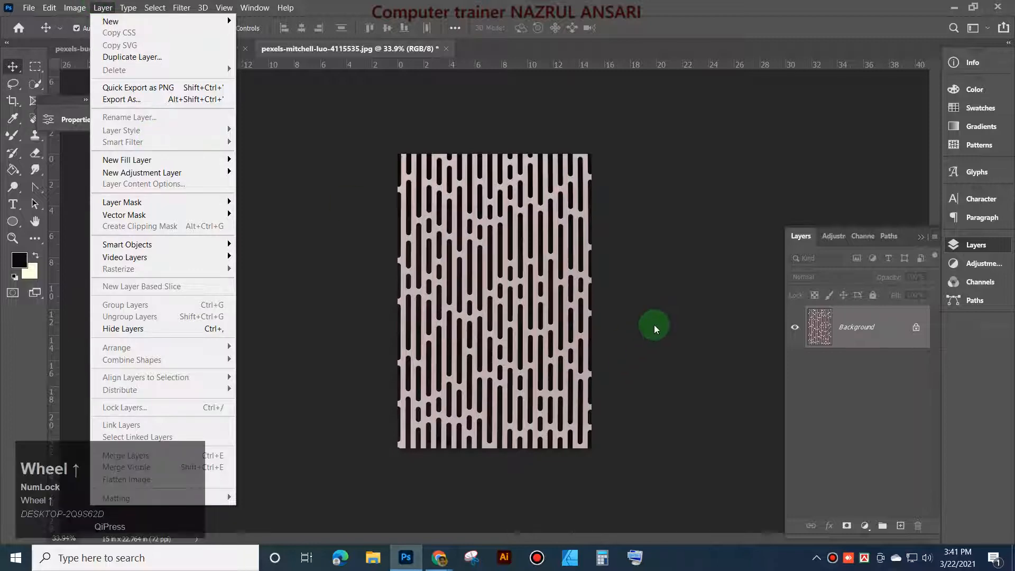
{"action": "left_click", "coordinate": [433, 117]}
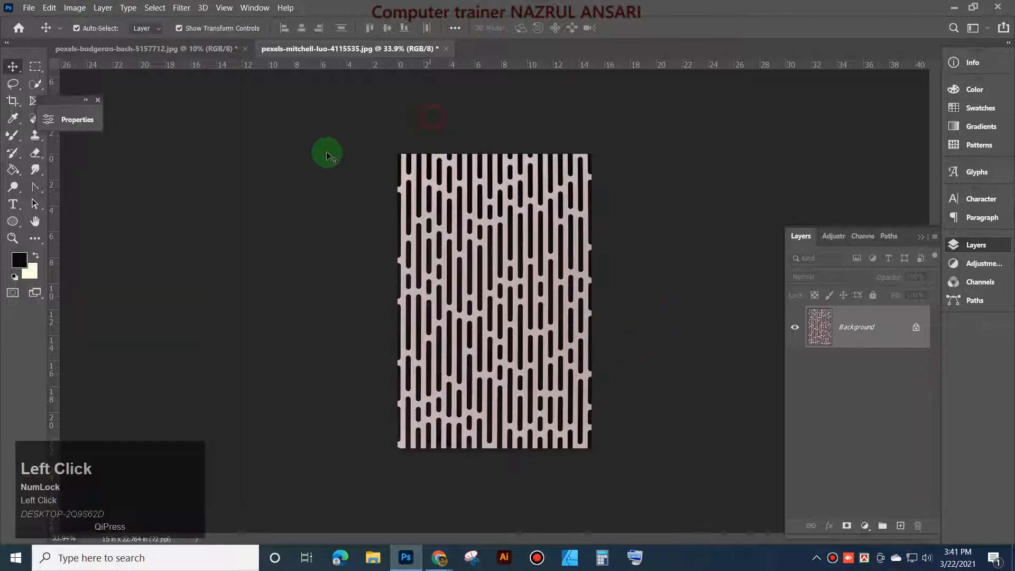
Step: Open the radial-line pattern image pexels-laura-meinhardt-3678799 from the Pattern folder as another document
{"action": "left_click", "coordinate": [28, 7]}
{"action": "left_click", "coordinate": [45, 34]}
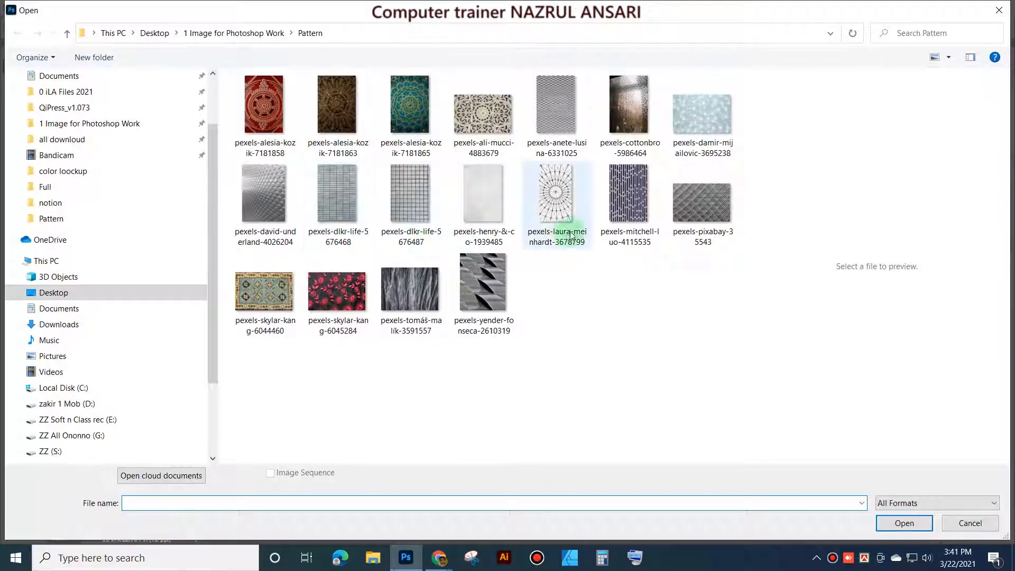
{"action": "left_click", "coordinate": [557, 195]}
{"action": "left_click", "coordinate": [905, 522]}
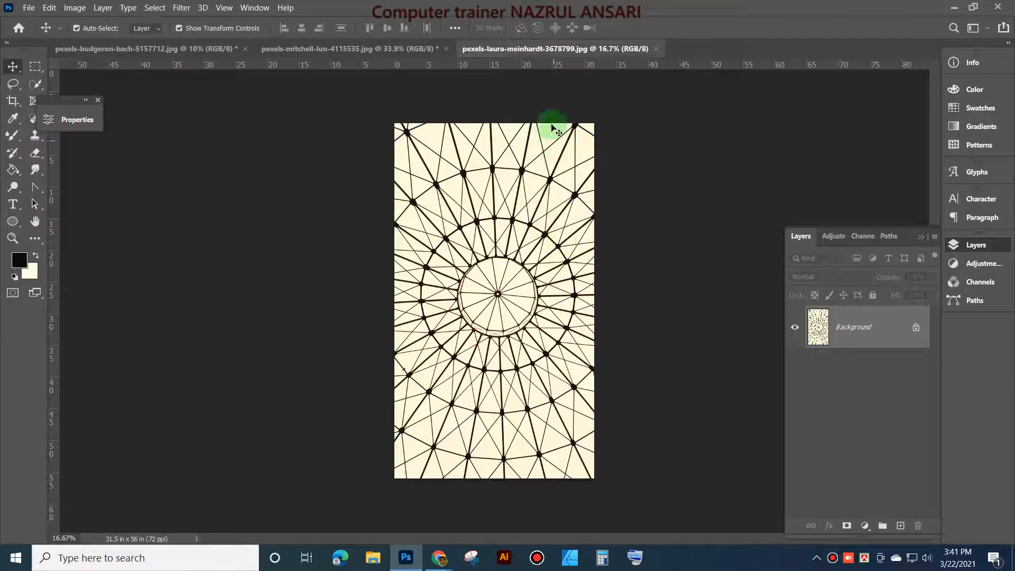
Step: Return to the pexels-mitchell-luo-4115535.jpg document and examine its slotted pattern at different magnifications
{"action": "left_click", "coordinate": [349, 49]}
{"action": "scroll", "coordinate": [562, 359], "scroll_direction": "up", "scroll_amount": 3}
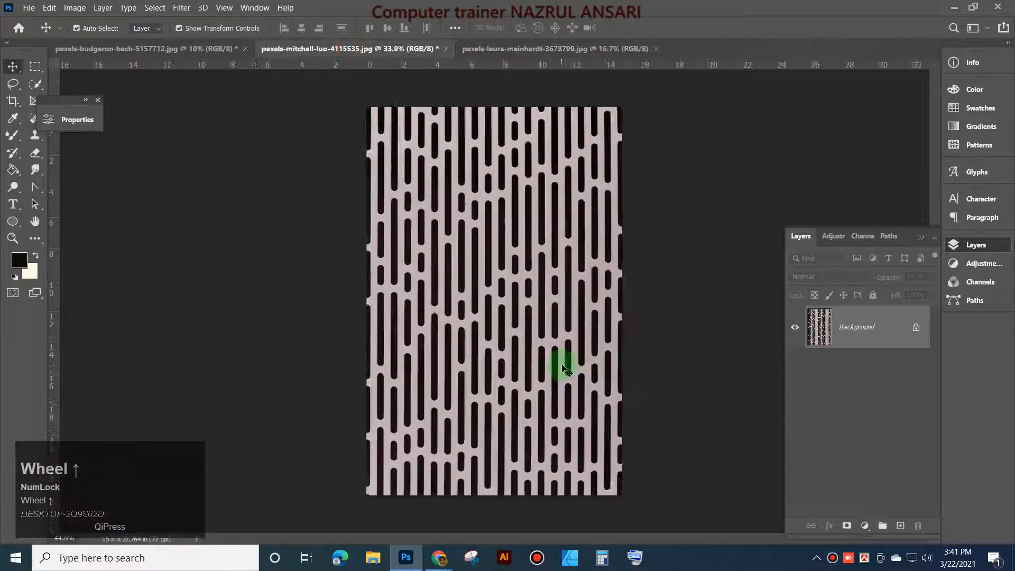
{"action": "scroll", "coordinate": [564, 368], "scroll_direction": "down", "scroll_amount": 2}
{"action": "scroll", "coordinate": [564, 369], "scroll_direction": "up", "scroll_amount": 4}
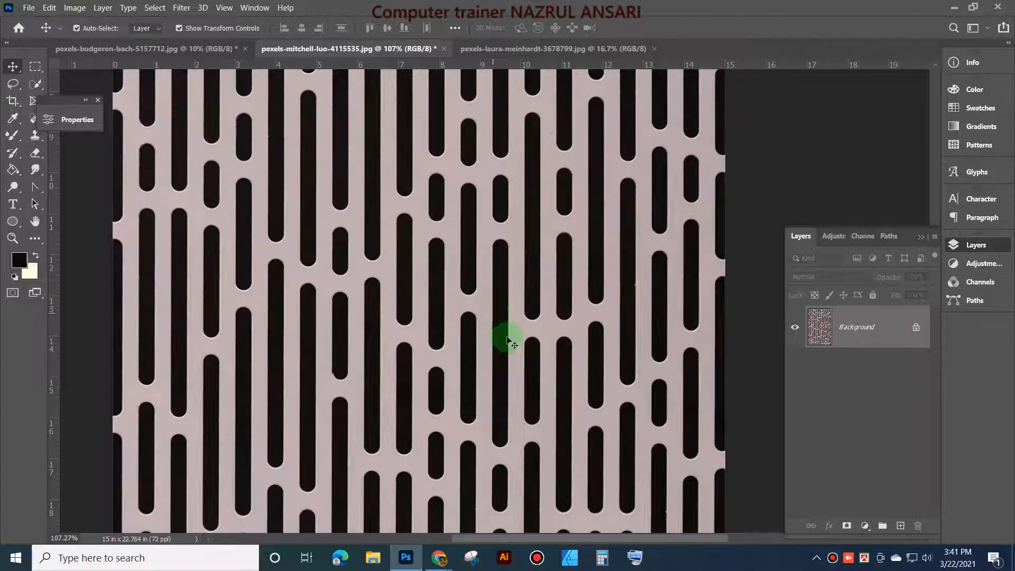
{"action": "scroll", "coordinate": [516, 339], "scroll_direction": "down", "scroll_amount": 3}
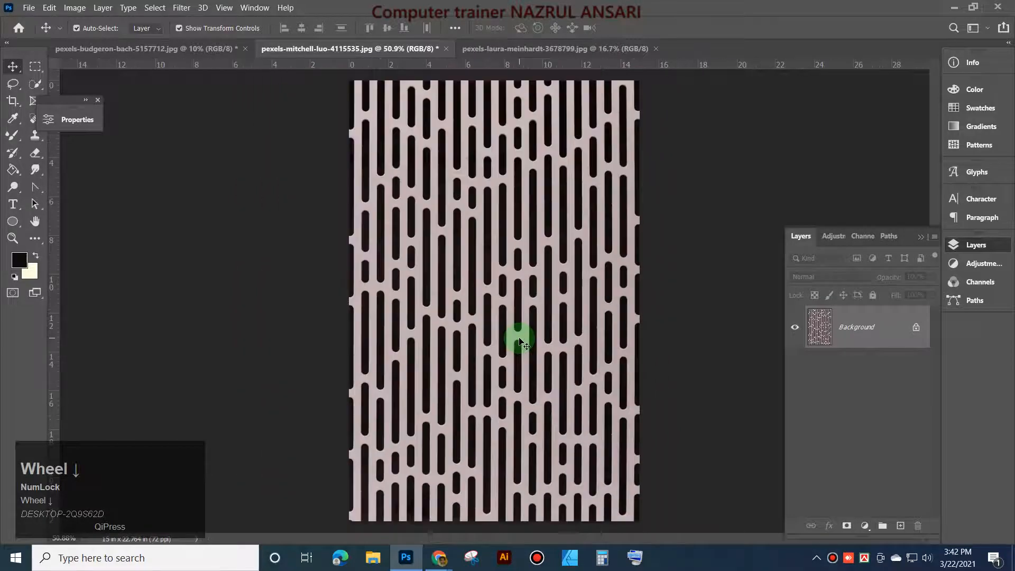
{"action": "scroll", "coordinate": [519, 341], "scroll_direction": "down", "scroll_amount": 1}
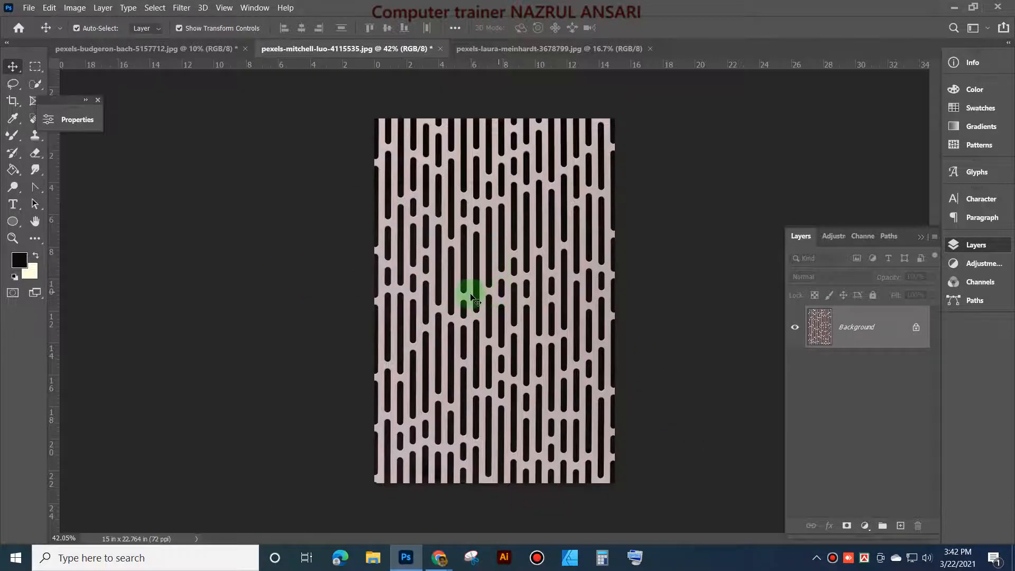
Step: Start a Color Range selection on the slotted pattern and lower its fuzziness to 0
{"action": "scroll", "coordinate": [472, 302], "scroll_direction": "up", "scroll_amount": 3}
{"action": "scroll", "coordinate": [473, 297], "scroll_direction": "down", "scroll_amount": 3}
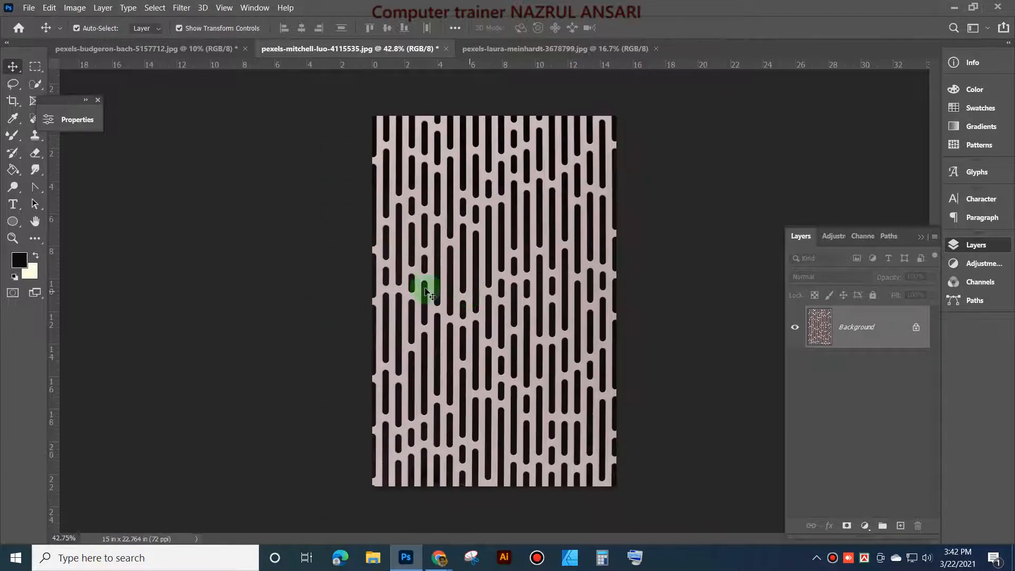
{"action": "left_click", "coordinate": [157, 8]}
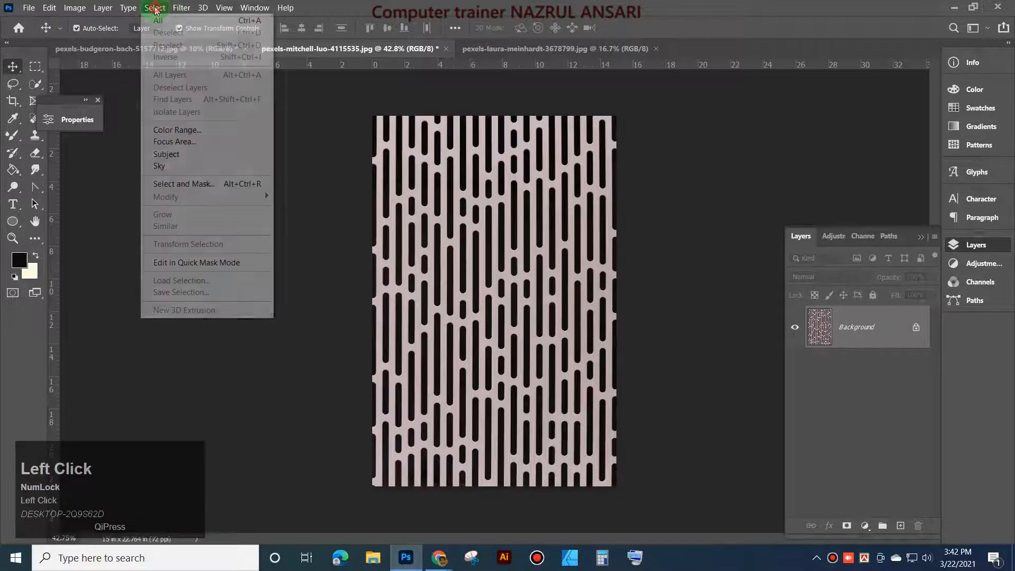
{"action": "left_click", "coordinate": [205, 135]}
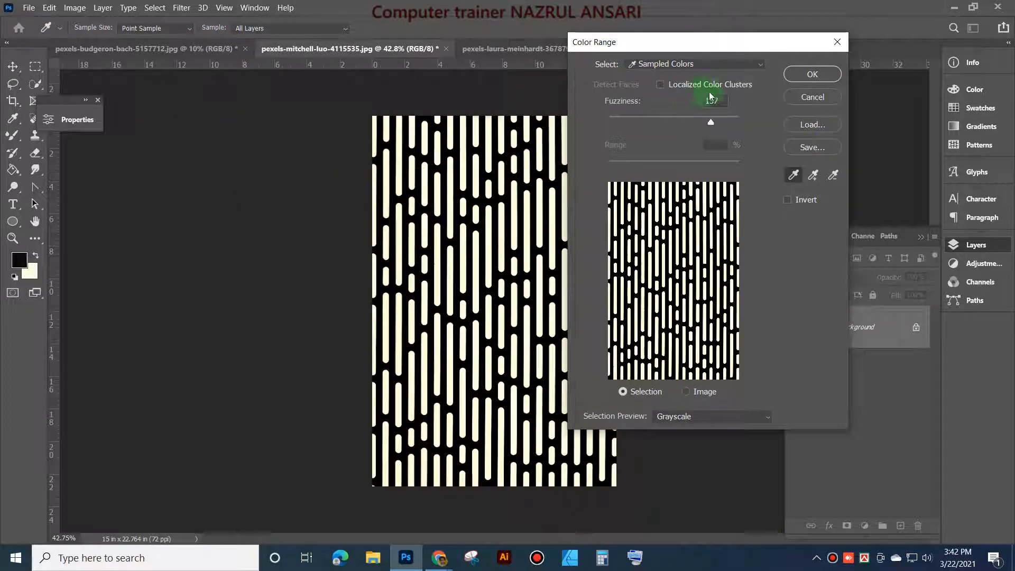
{"action": "left_click_drag", "start_coordinate": [736, 123], "coordinate": [564, 119]}
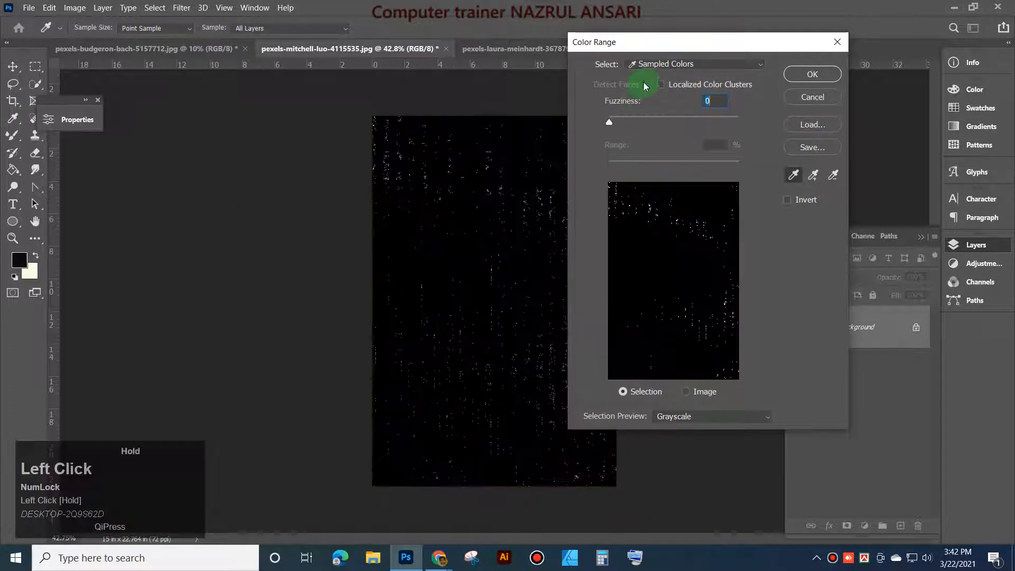
Step: Set the Color Range selection preview to None and move the dialog clear of the pattern, with the Eyedropper active
{"action": "left_click", "coordinate": [646, 64]}
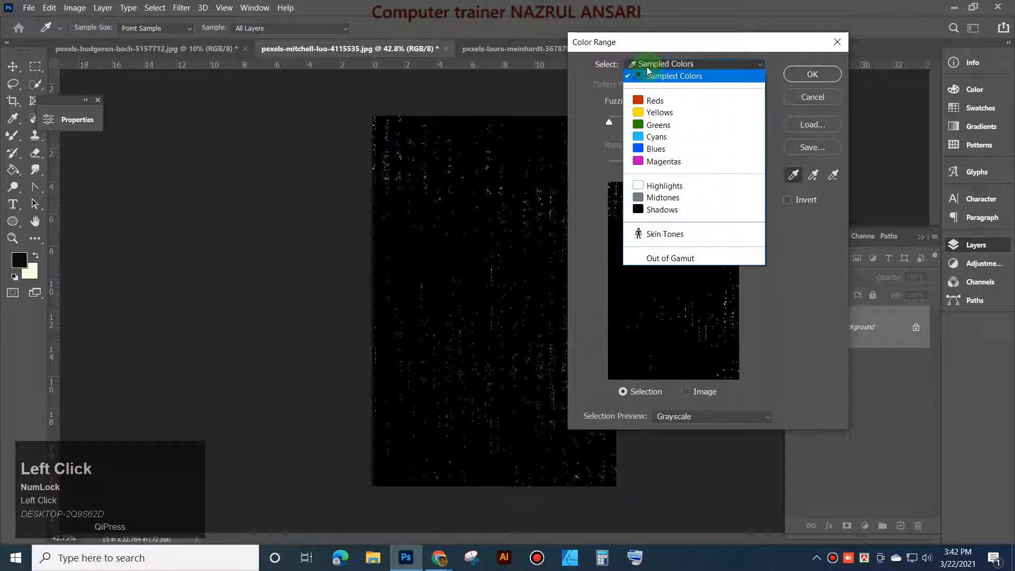
{"action": "left_click", "coordinate": [724, 28]}
{"action": "left_click", "coordinate": [687, 416]}
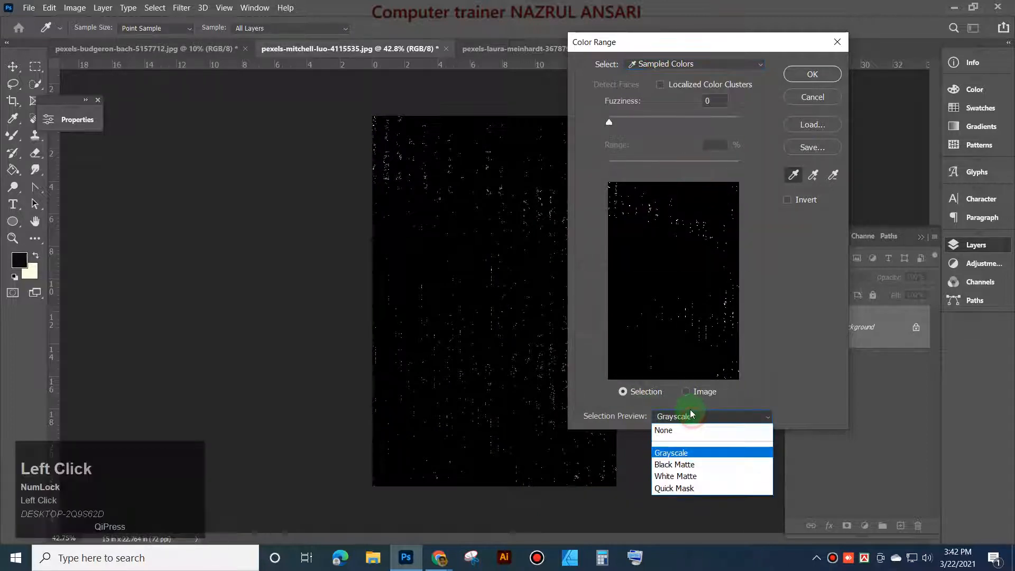
{"action": "left_click", "coordinate": [682, 422]}
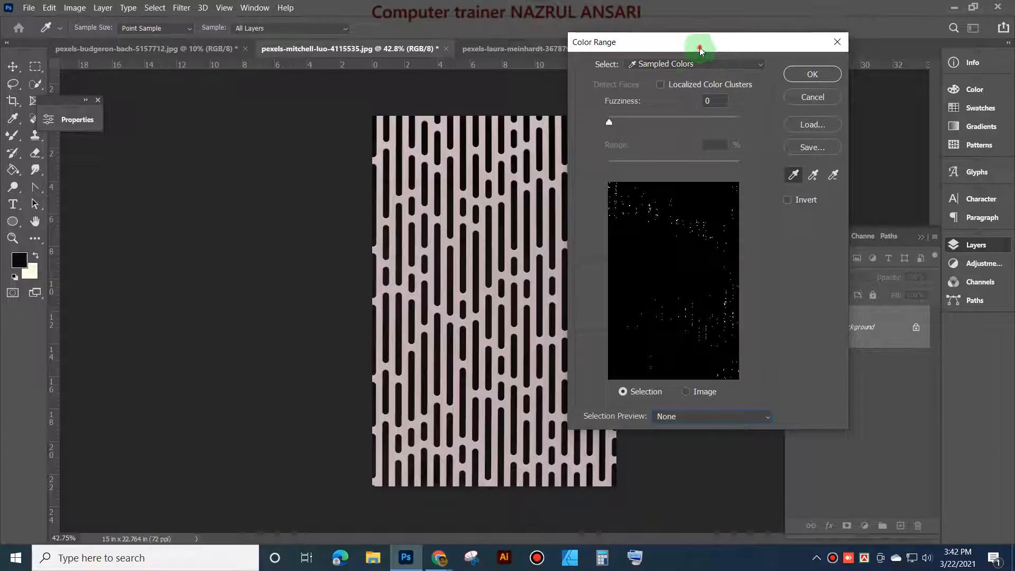
{"action": "left_click_drag", "start_coordinate": [702, 47], "coordinate": [725, 35]}
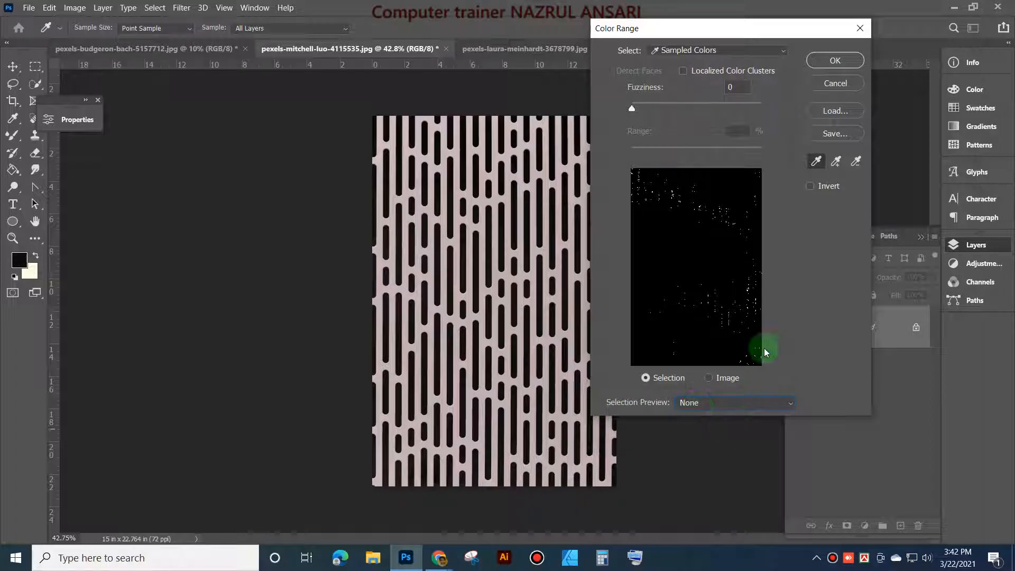
{"action": "left_click", "coordinate": [815, 164]}
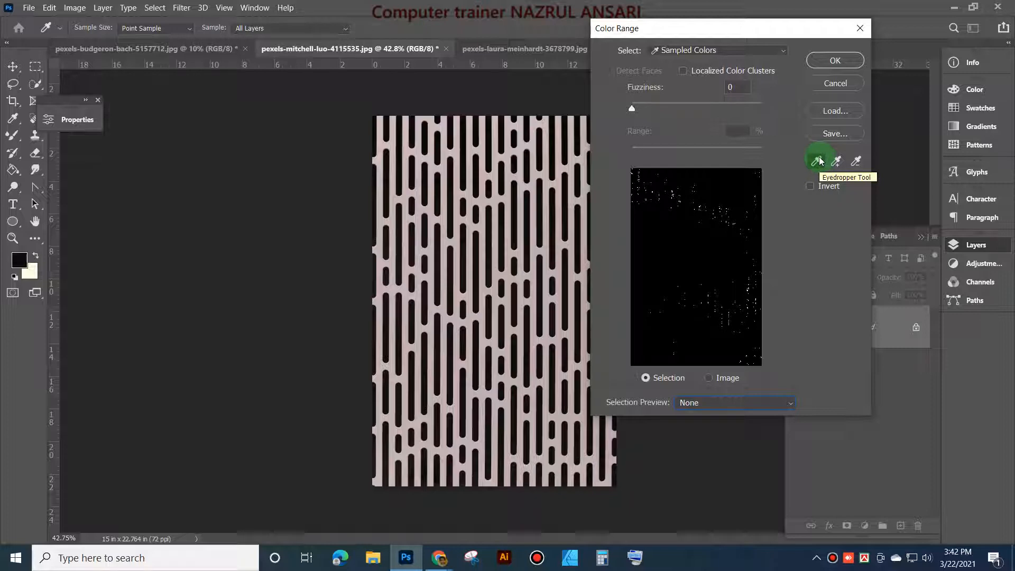
{"action": "left_click_drag", "start_coordinate": [742, 29], "coordinate": [804, 35]}
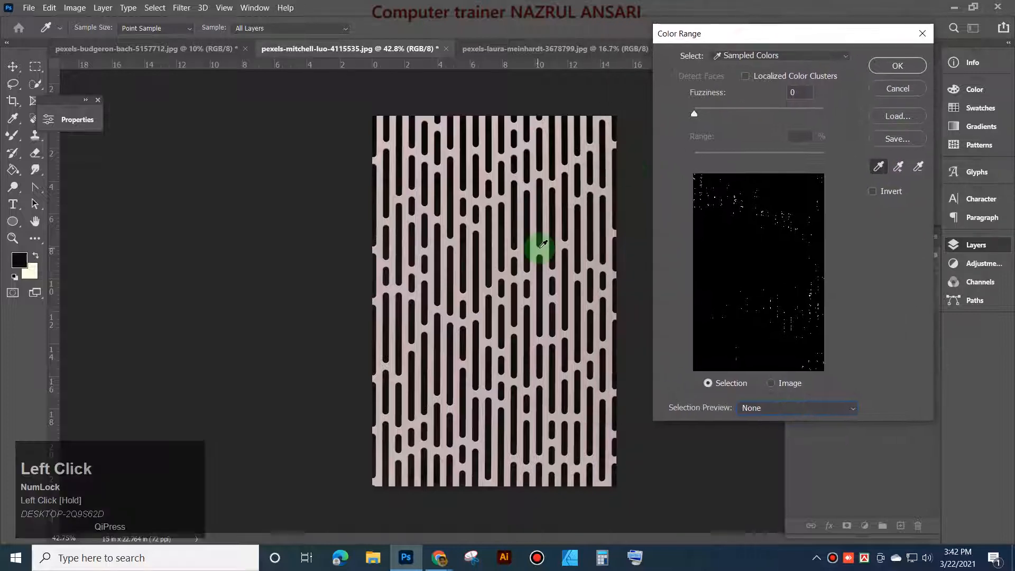
Step: Examine the dark slots and the light surface between them at several magnifications
{"action": "scroll", "coordinate": [532, 251], "scroll_direction": "up", "scroll_amount": 1}
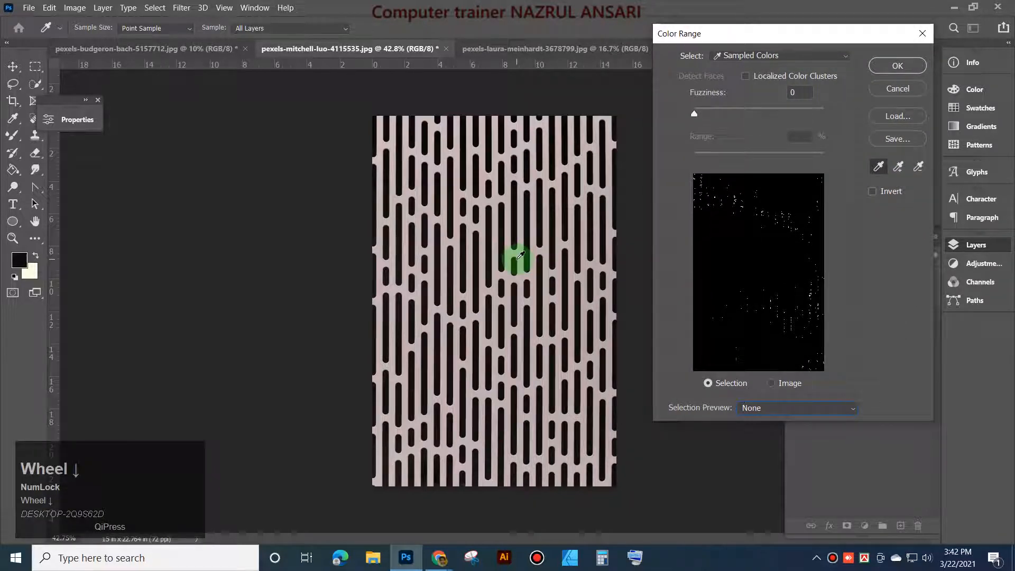
{"action": "key", "text": "ctrl+equal"}
{"action": "key", "text": "ctrl+equal"}
{"action": "key", "text": "ctrl+equal"}
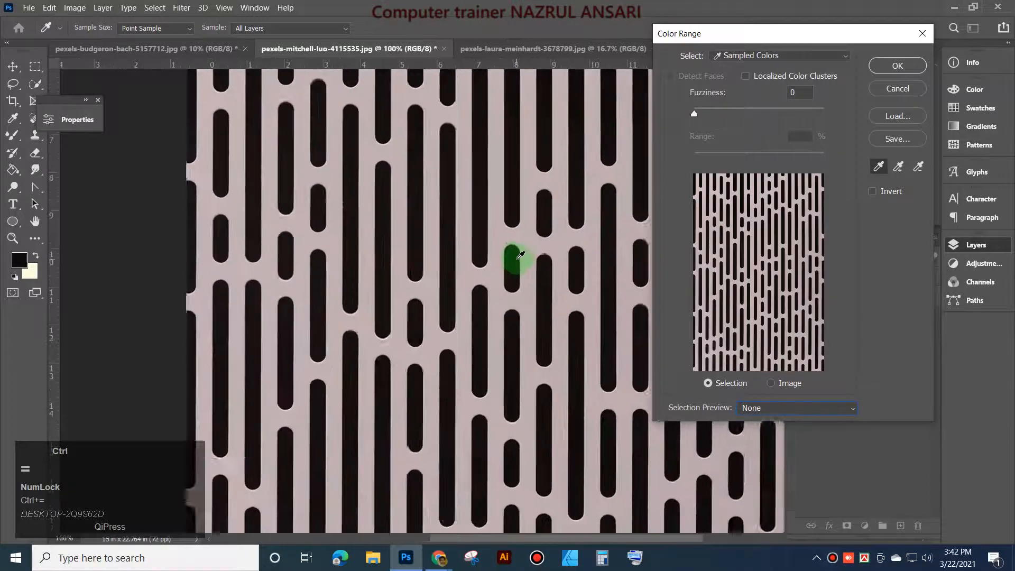
{"action": "key", "text": "ctrl+equal"}
{"action": "key", "text": "ctrl+equal"}
{"action": "key", "text": "ctrl+equal"}
{"action": "key", "text": "ctrl+minus"}
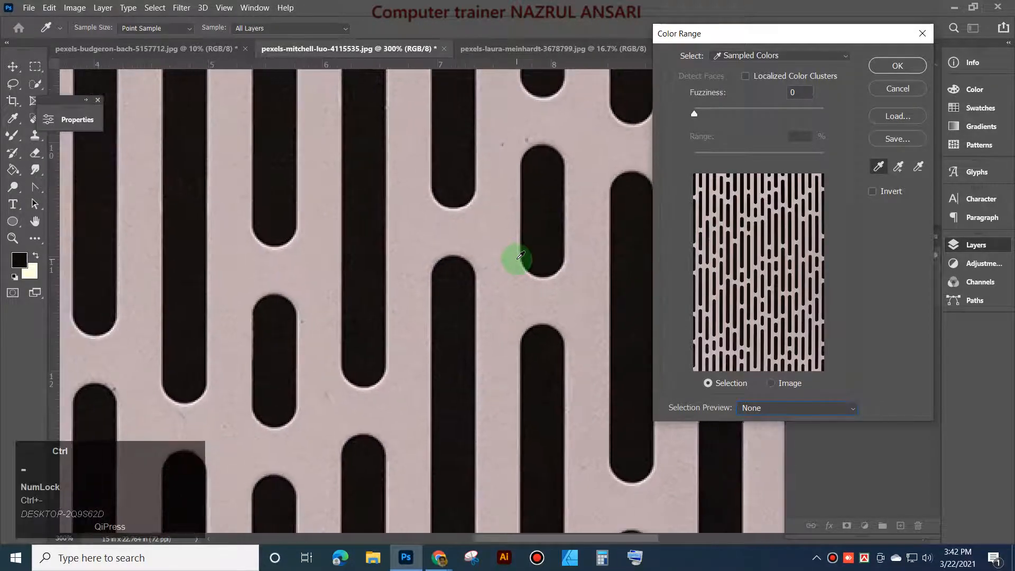
{"action": "key", "text": "ctrl+minus"}
{"action": "key", "text": "ctrl+minus"}
{"action": "key", "text": "ctrl+minus"}
{"action": "key", "text": "ctrl+minus"}
{"action": "key", "text": "ctrl+equal"}
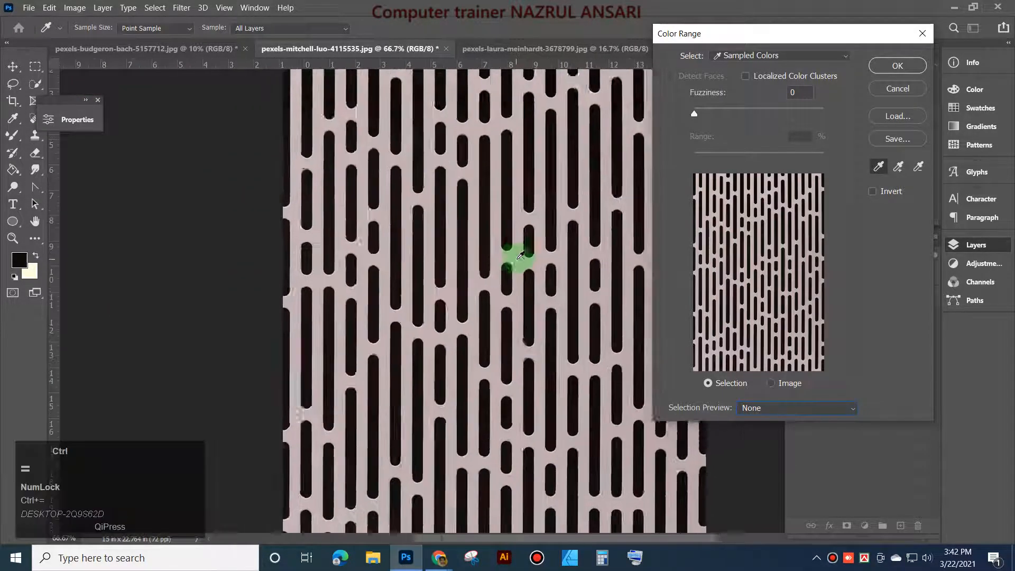
{"action": "key", "text": "ctrl+equal"}
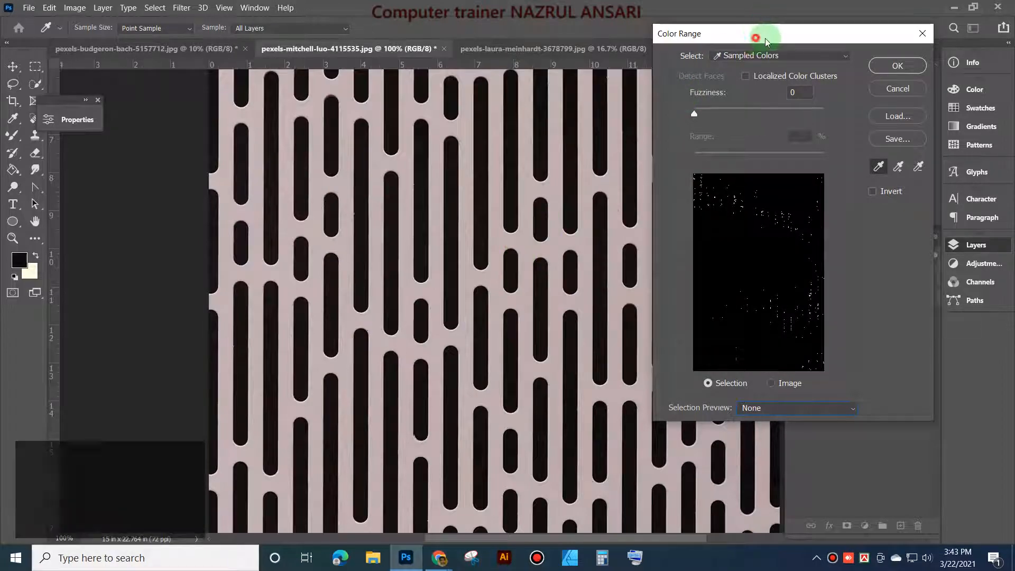
Step: Sample the black inside a slot as the target colour and show the selection preview in Grayscale
{"action": "left_click_drag", "start_coordinate": [765, 39], "coordinate": [764, 32]}
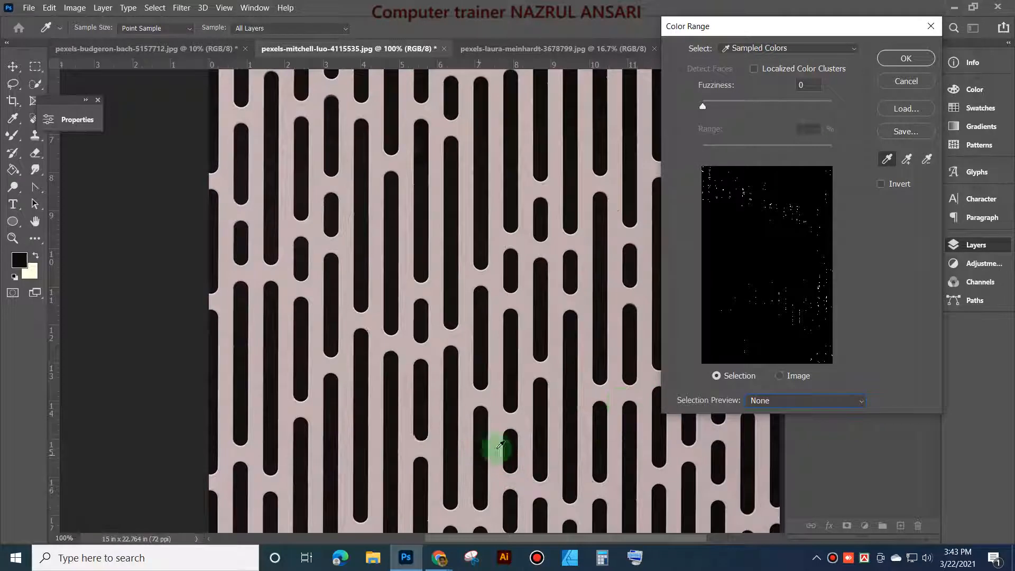
{"action": "left_click", "coordinate": [424, 239]}
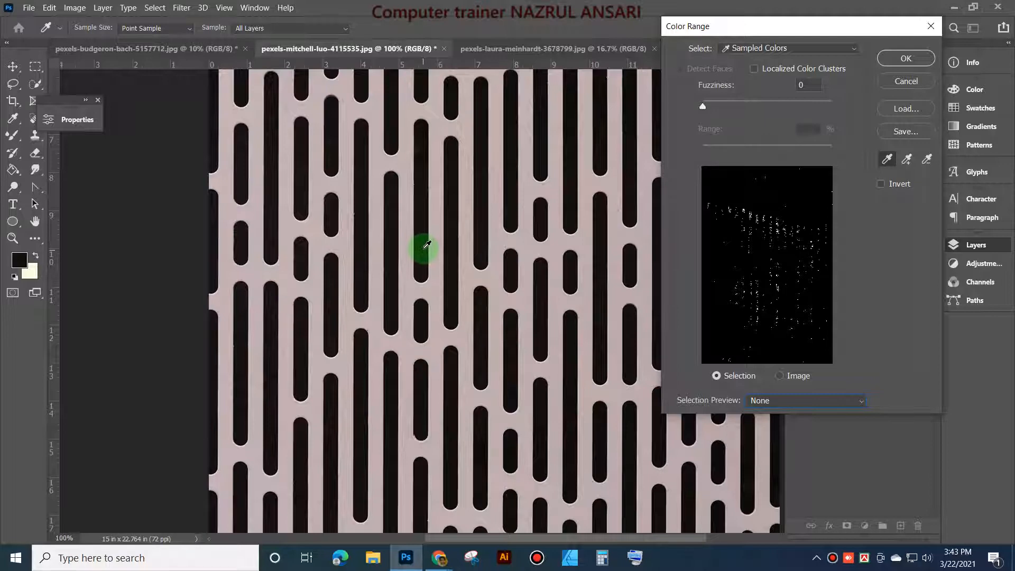
{"action": "left_click", "coordinate": [783, 401]}
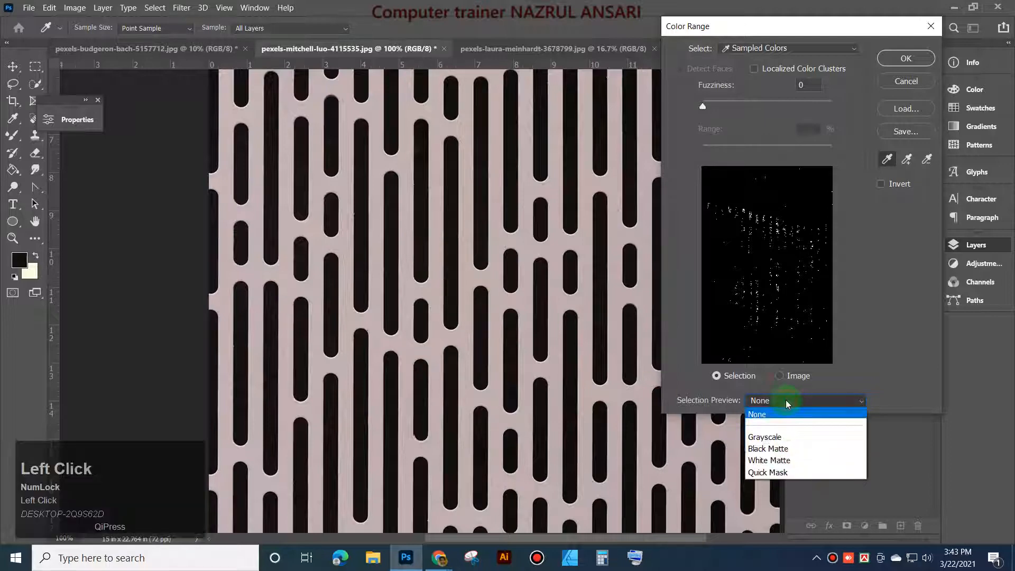
{"action": "left_click", "coordinate": [779, 438]}
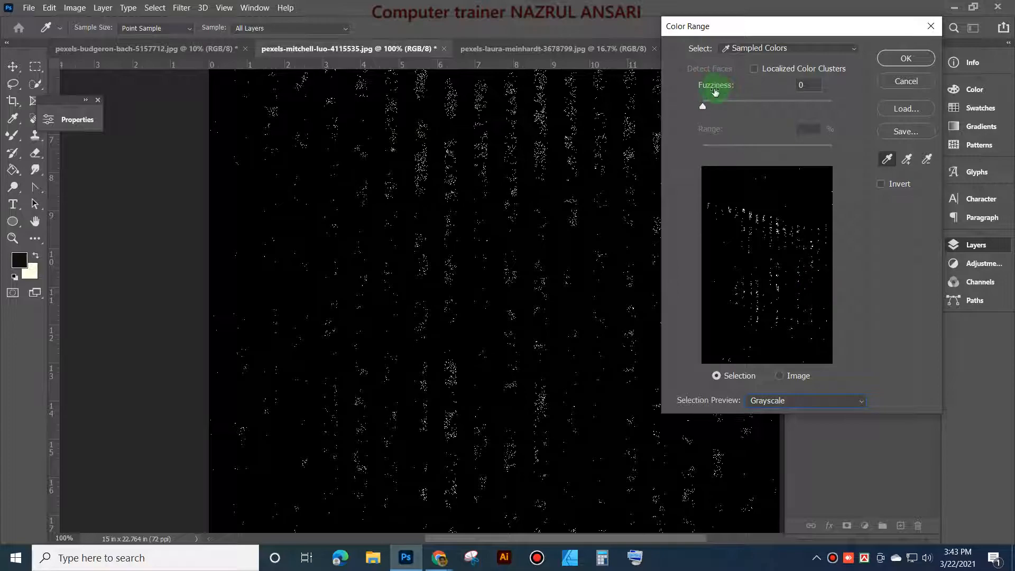
Step: Raise the Color Range fuzziness to 41 and check the slots in the preview up close
{"action": "left_click_drag", "start_coordinate": [705, 106], "coordinate": [728, 112]}
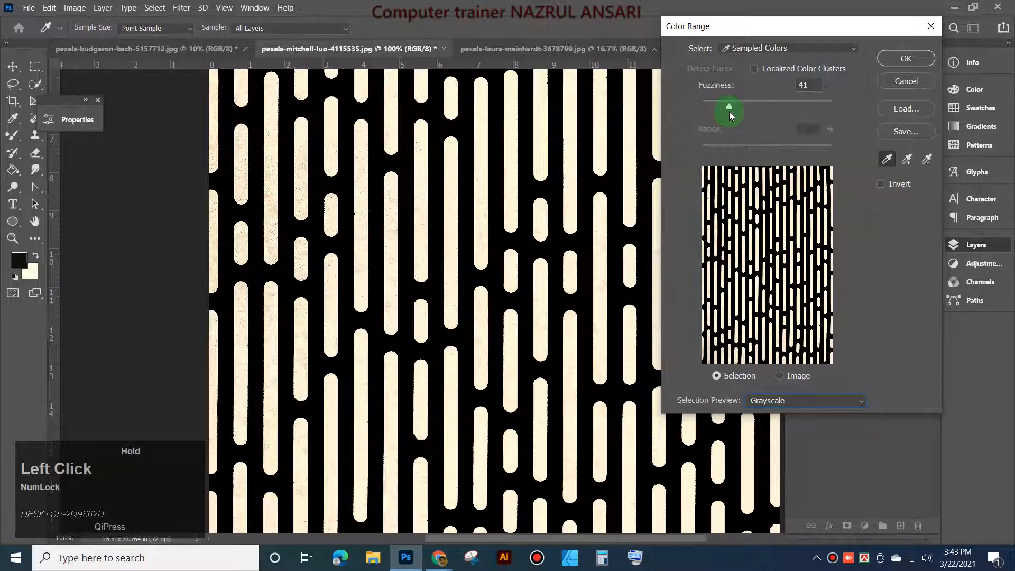
{"action": "left_click", "coordinate": [465, 283]}
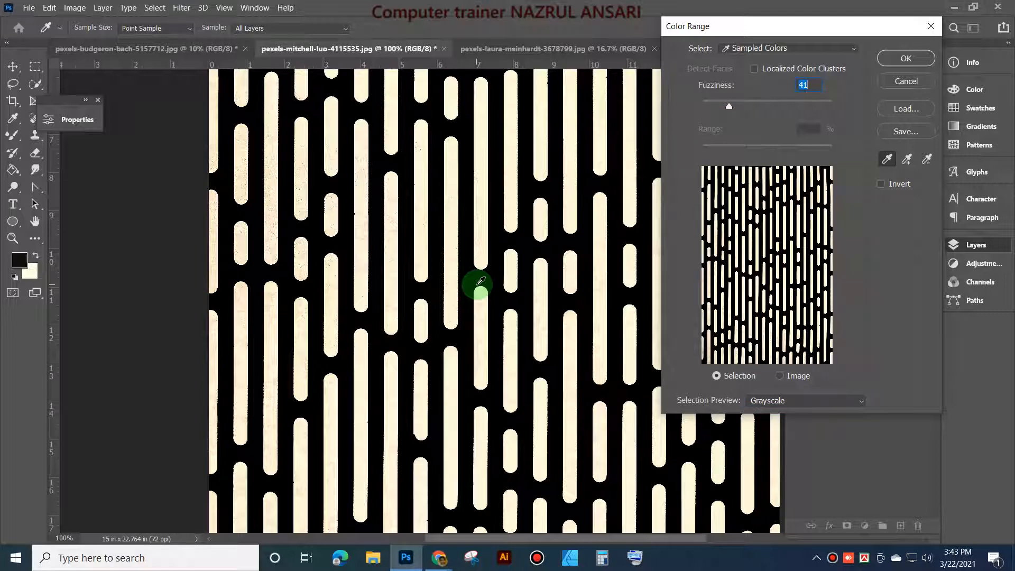
{"action": "key", "text": "ctrl+BackSpace"}
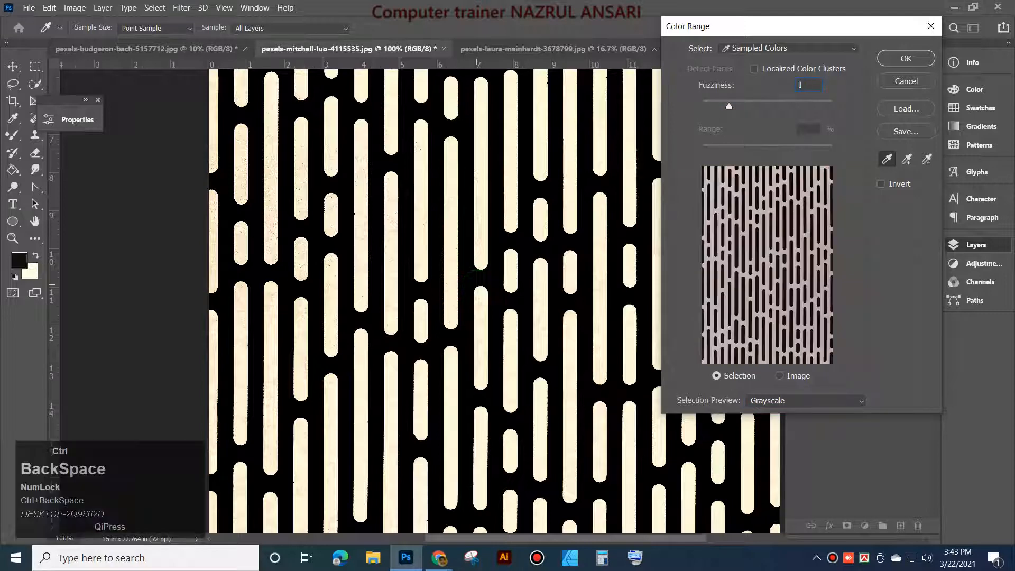
{"action": "key", "text": "alt"}
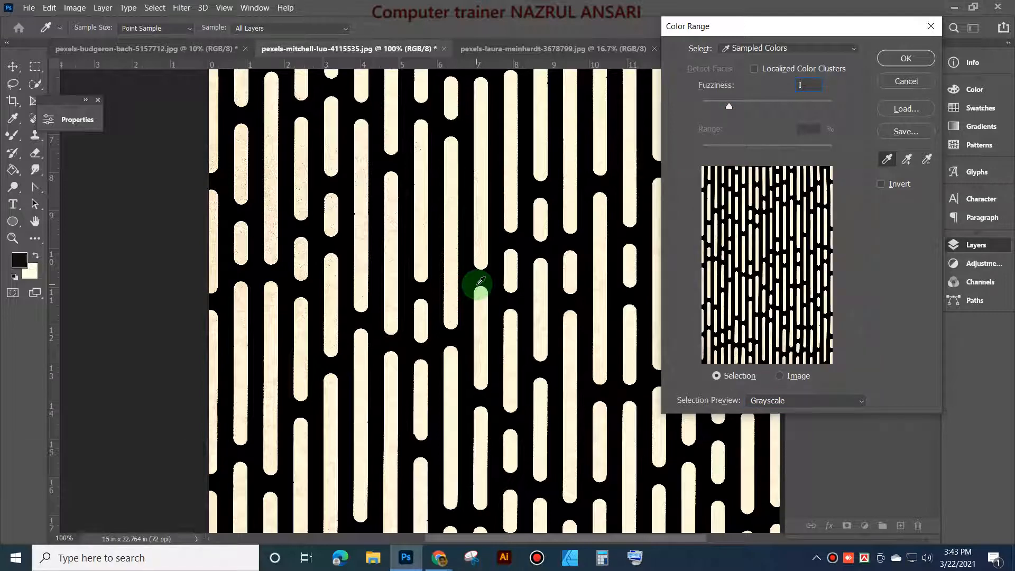
{"action": "key", "text": "ctrl+plus"}
{"action": "key", "text": "ctrl+plus"}
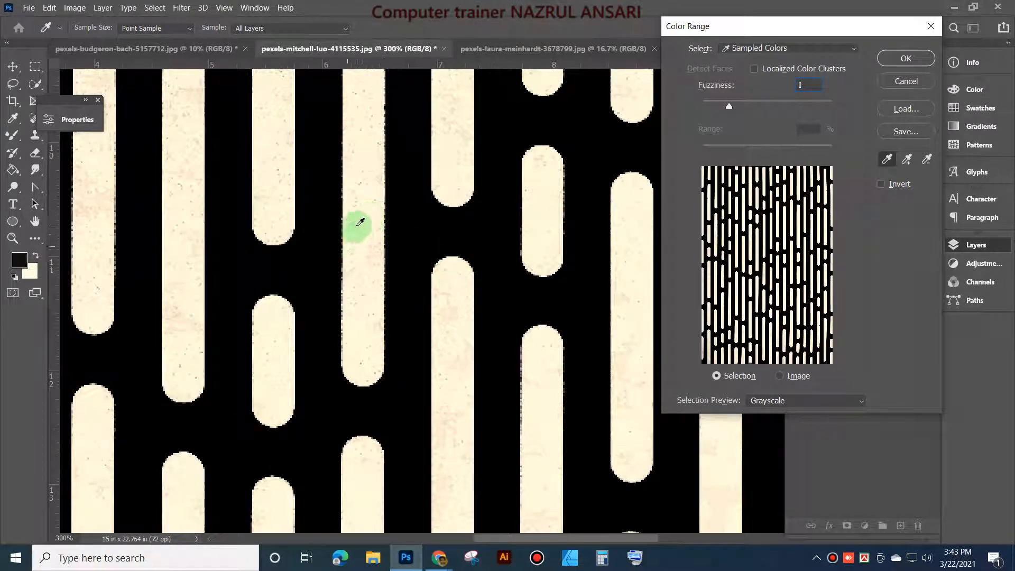
{"action": "left_click", "coordinate": [731, 106]}
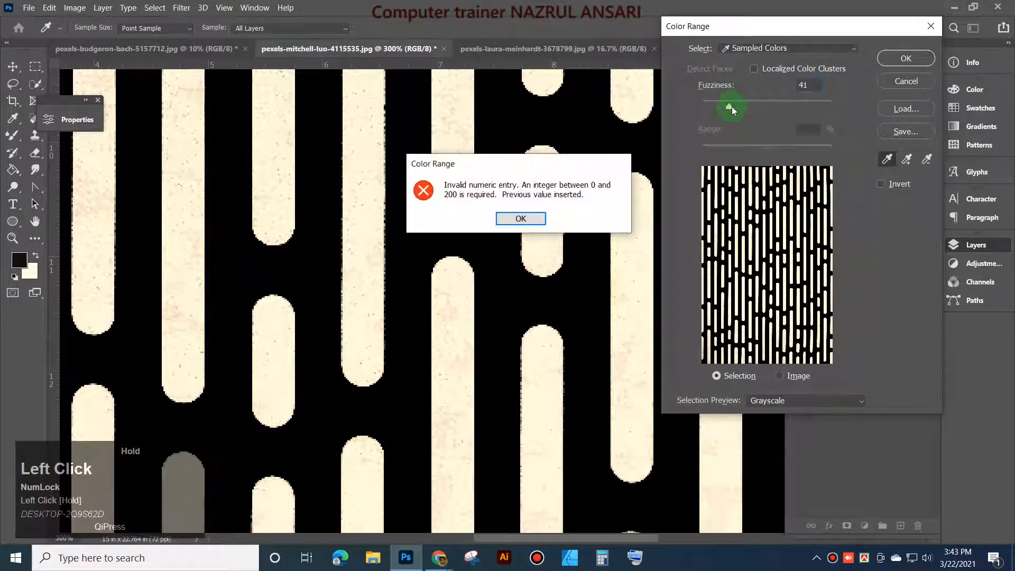
{"action": "left_click", "coordinate": [518, 217]}
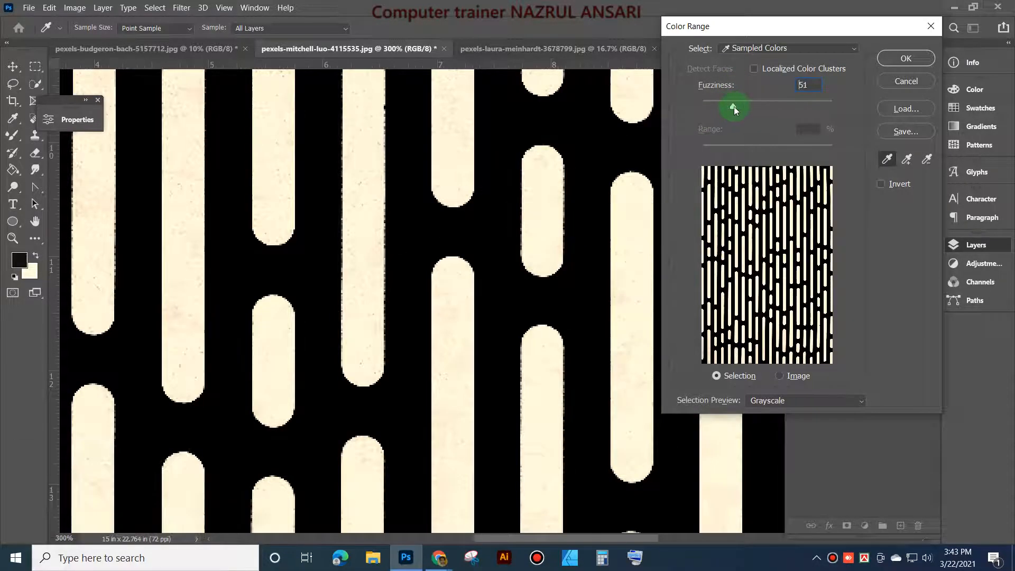
Step: Try Color Range fuzziness values of 83, 200 and 168 to compare how cleanly the slots separate
{"action": "left_click", "coordinate": [734, 106]}
{"action": "left_click_drag", "start_coordinate": [735, 109], "coordinate": [756, 113]}
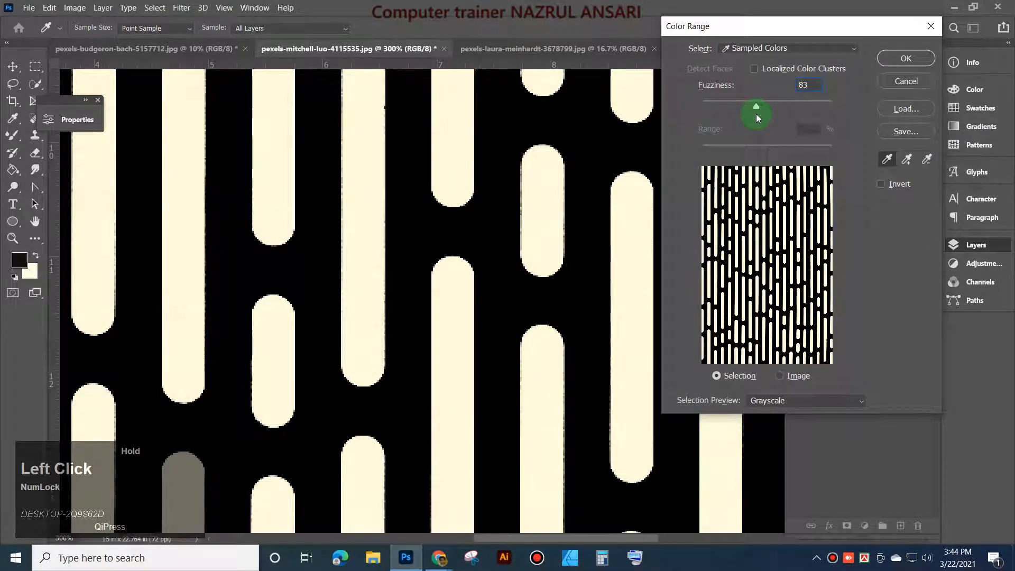
{"action": "left_click_drag", "start_coordinate": [756, 113], "coordinate": [874, 116]}
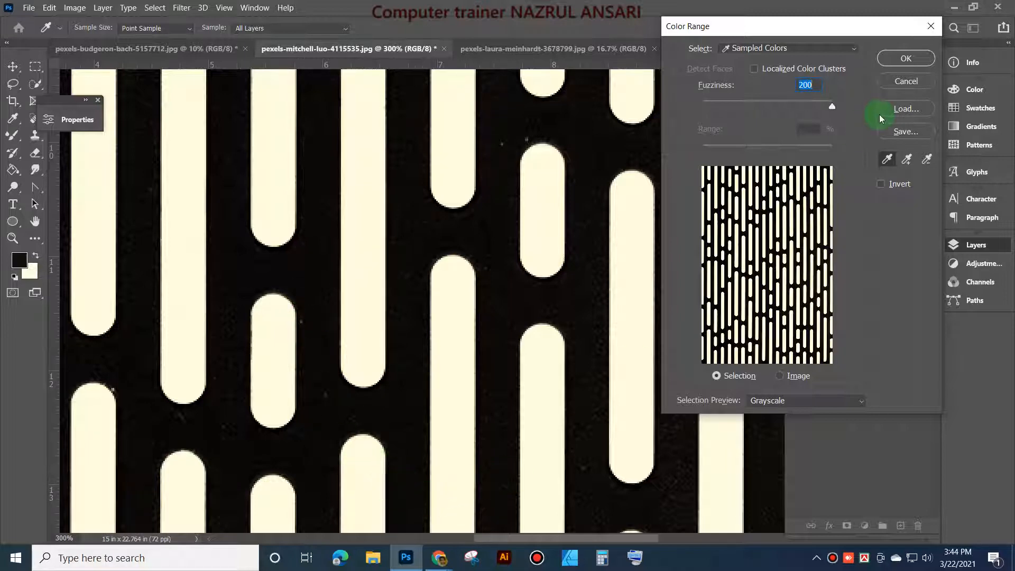
{"action": "left_click_drag", "start_coordinate": [833, 109], "coordinate": [811, 106]}
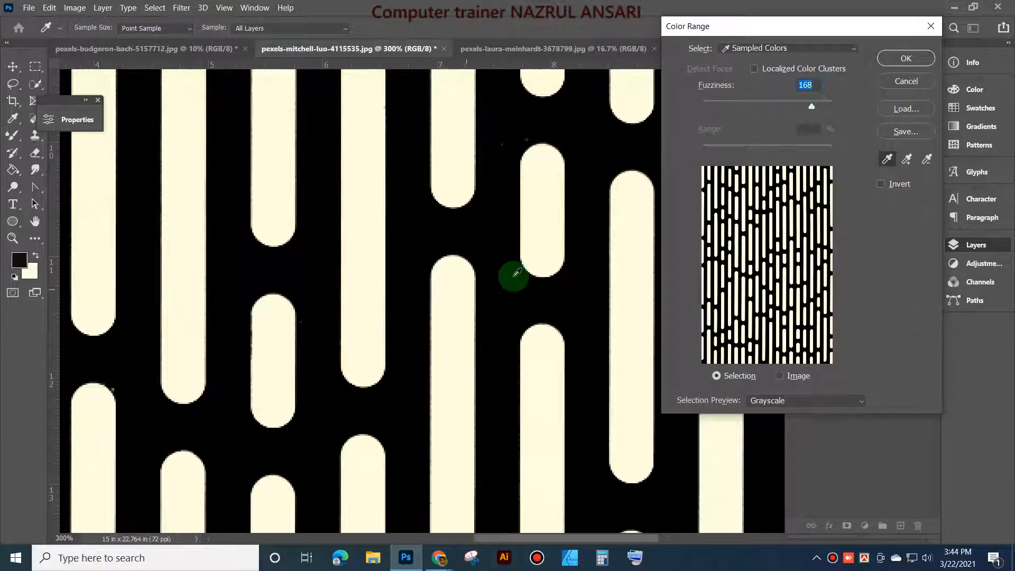
Step: Check the slot edges at high magnification and raise the Color Range fuzziness to the maximum of 200
{"action": "key", "text": "ctrl+equal"}
{"action": "key", "text": "ctrl+equal"}
{"action": "key", "text": "ctrl+equal"}
{"action": "key", "text": "ctrl+equal"}
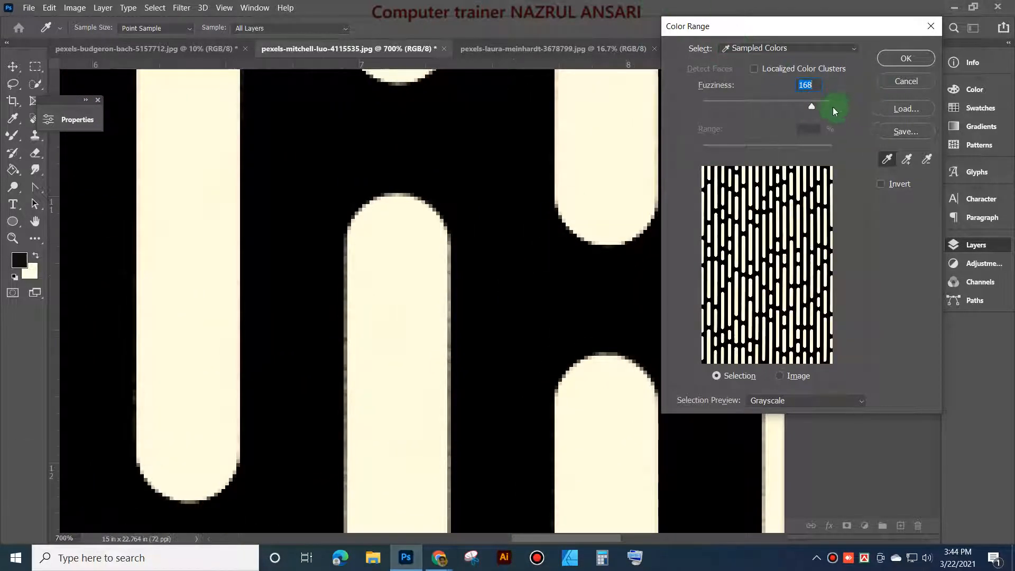
{"action": "left_click_drag", "start_coordinate": [811, 107], "coordinate": [883, 110]}
{"action": "left_click", "coordinate": [391, 240]}
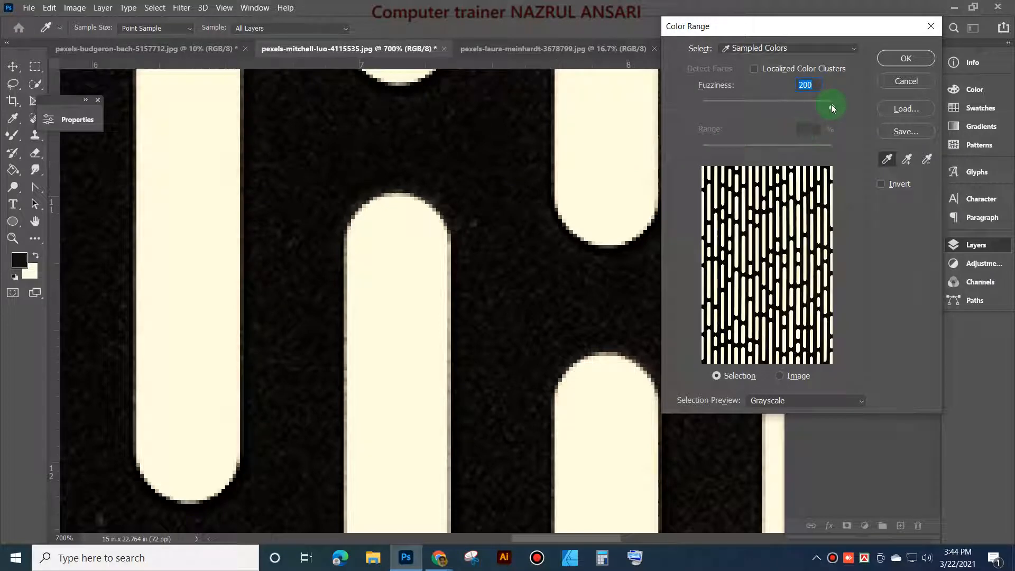
{"action": "mouse_move", "coordinate": [831, 107]}
{"action": "left_mouse_down"}
{"action": "mouse_move", "coordinate": [781, 106]}
{"action": "mouse_move", "coordinate": [840, 105]}
{"action": "left_mouse_up"}
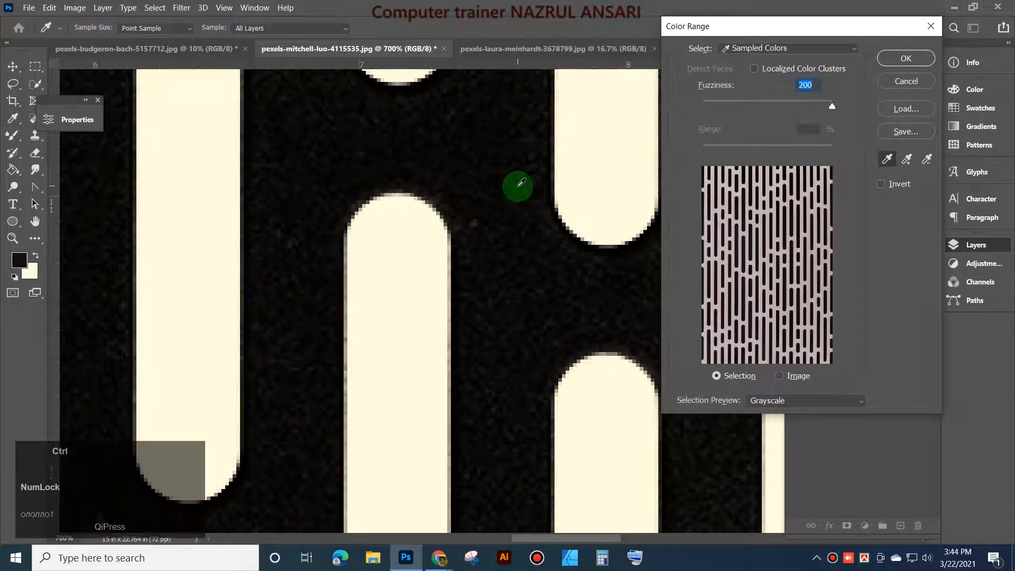
Step: Inspect a slot edge up close, lower the Color Range fuzziness to about 100 and accept the selection of the dark slots
{"action": "key", "text": "ctrl+equal"}
{"action": "key", "text": "ctrl+equal"}
{"action": "key", "text": "ctrl+equal"}
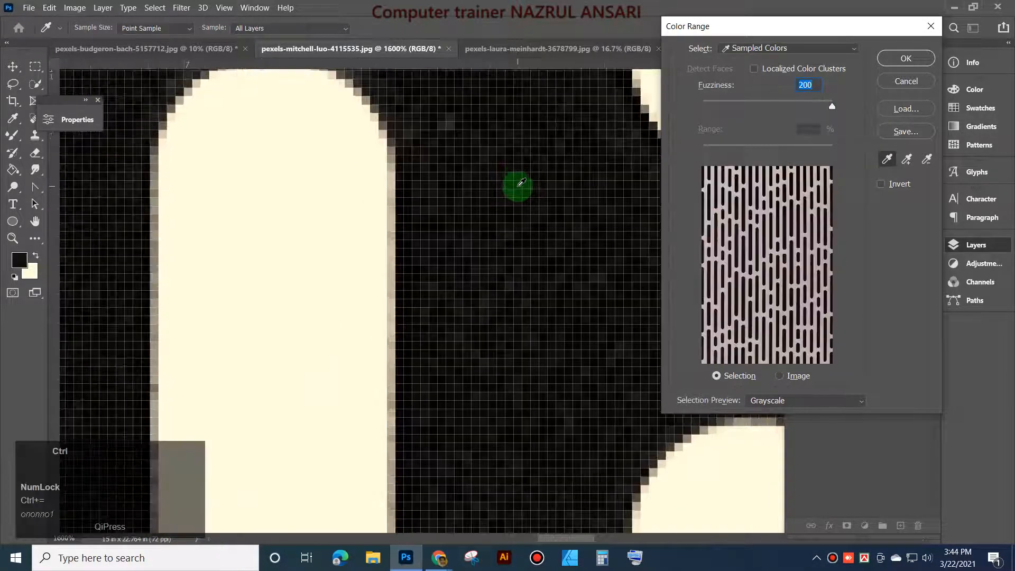
{"action": "key", "text": "ctrl+minus"}
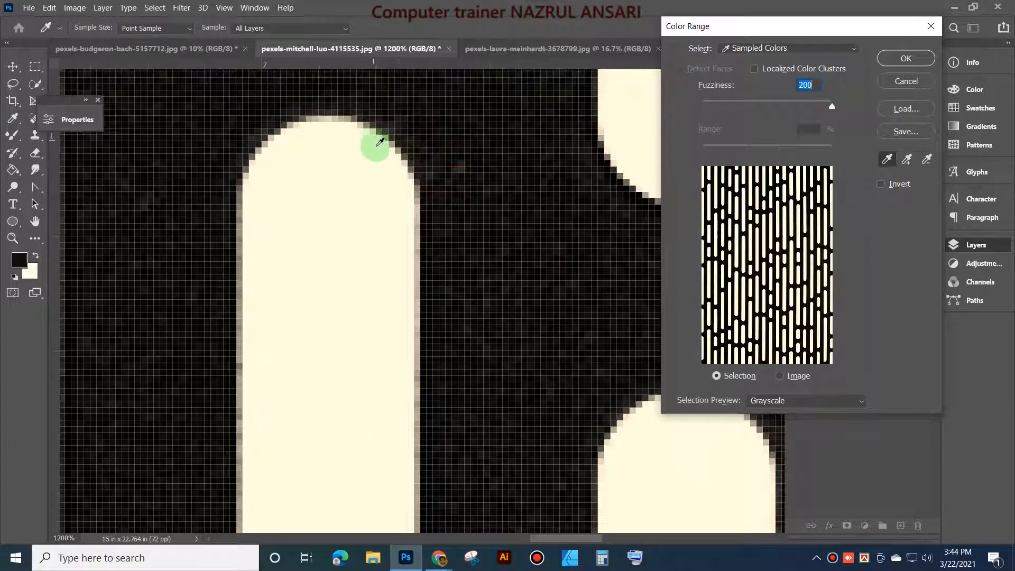
{"action": "left_click", "coordinate": [832, 106]}
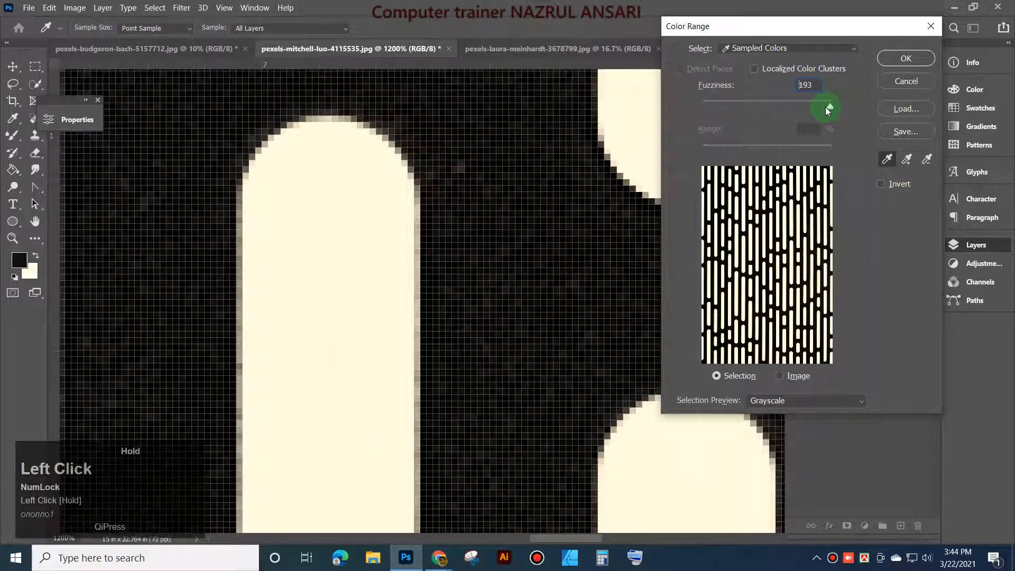
{"action": "left_click_drag", "start_coordinate": [826, 107], "coordinate": [773, 105]}
{"action": "left_click_drag", "start_coordinate": [839, 30], "coordinate": [702, 65]}
{"action": "left_click", "coordinate": [763, 95]}
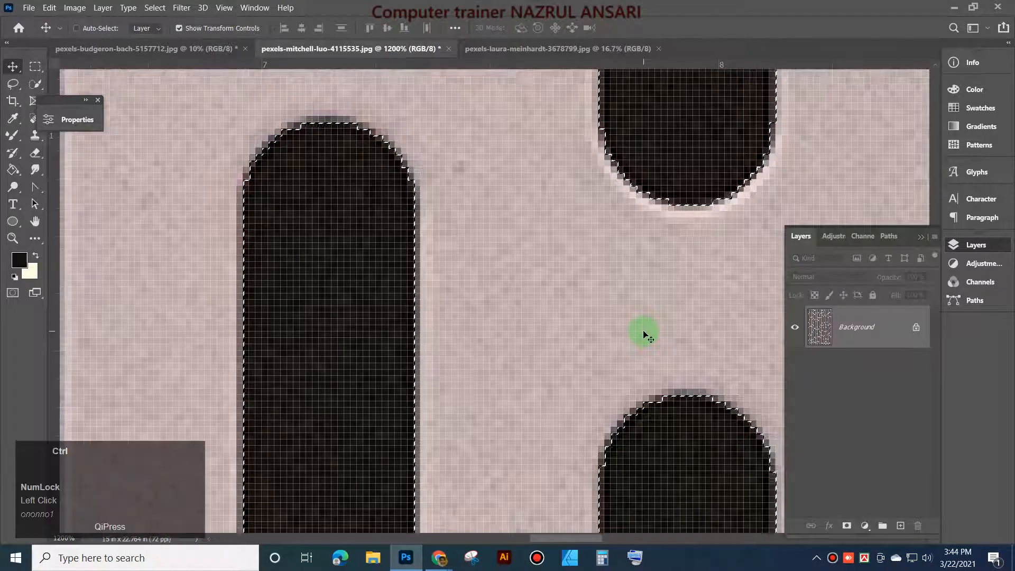
Step: Examine the selection outline around the slots from close up to a view of most of the pattern image
{"action": "key", "text": "ctrl+minus"}
{"action": "key", "text": "ctrl+minus"}
{"action": "key", "text": "ctrl+minus"}
{"action": "key", "text": "ctrl+minus"}
{"action": "key", "text": "ctrl+minus"}
{"action": "key", "text": "ctrl+minus"}
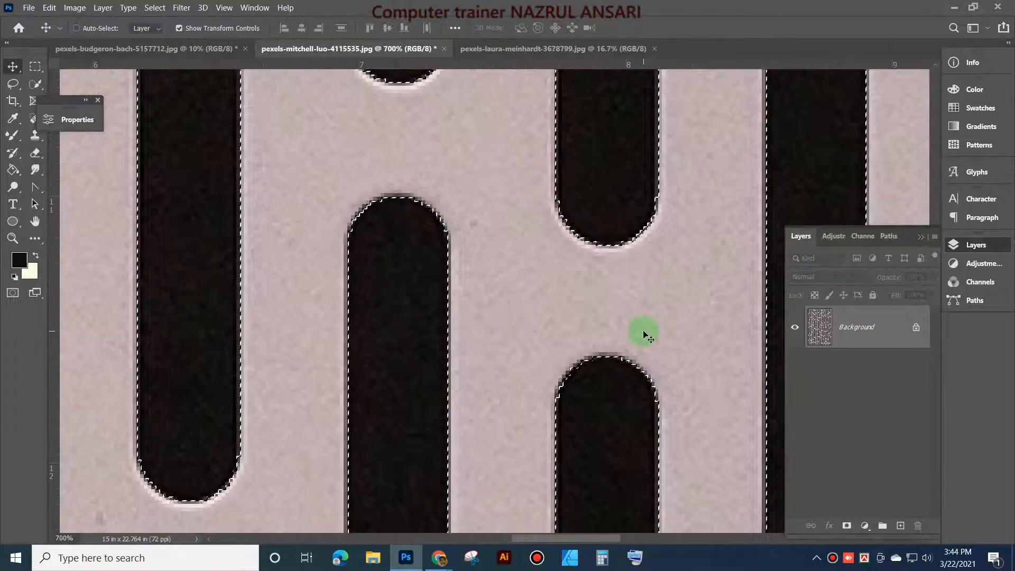
{"action": "key", "text": "ctrl+minus"}
{"action": "key", "text": "ctrl+minus"}
{"action": "key", "text": "ctrl+minus"}
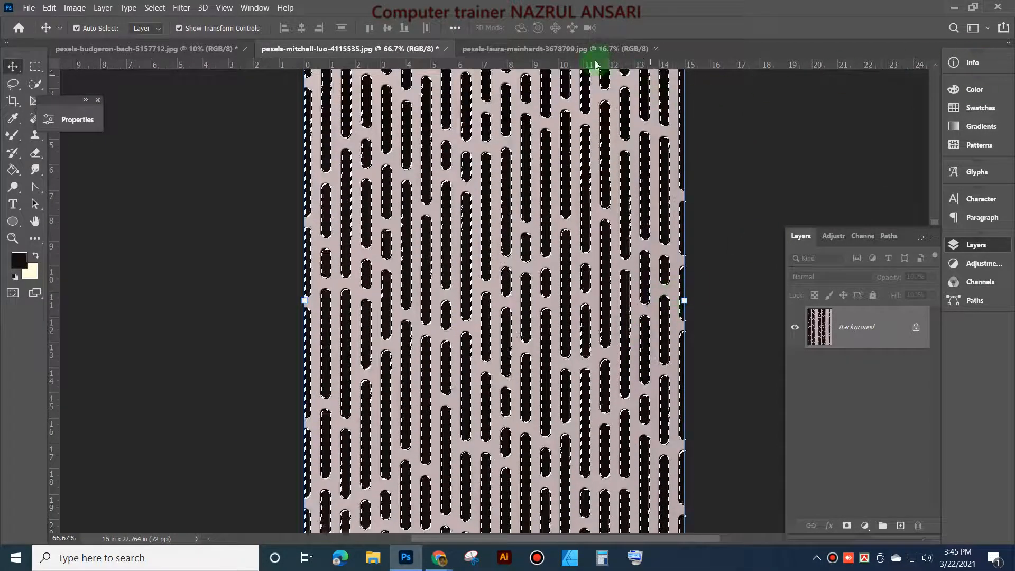
Step: Start Color Range on the radial lattice image, with the selection preview set to None and fuzziness at 0
{"action": "left_click", "coordinate": [585, 47]}
{"action": "scroll", "coordinate": [516, 290], "scroll_direction": "up", "scroll_amount": 3}
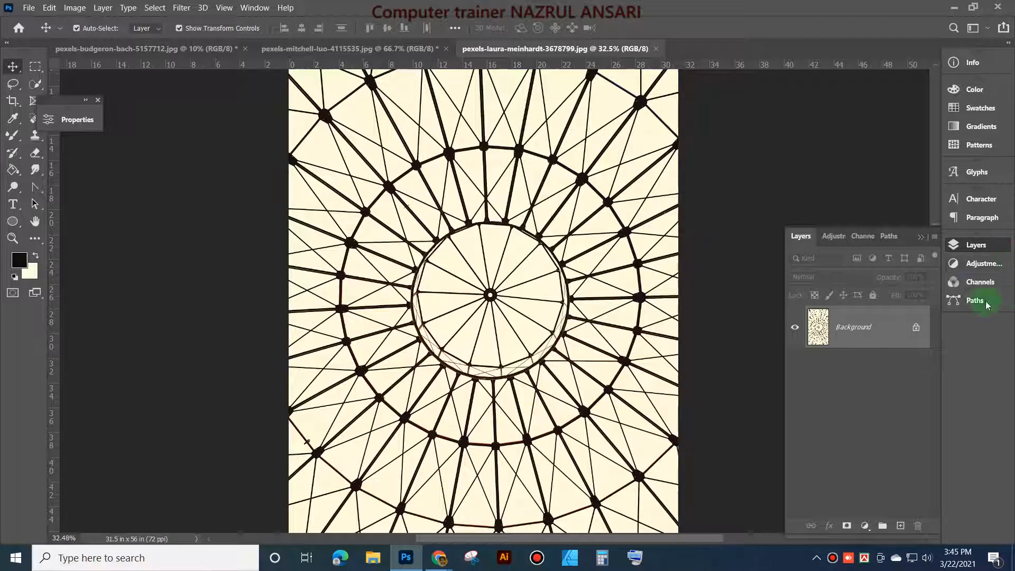
{"action": "left_click", "coordinate": [154, 8]}
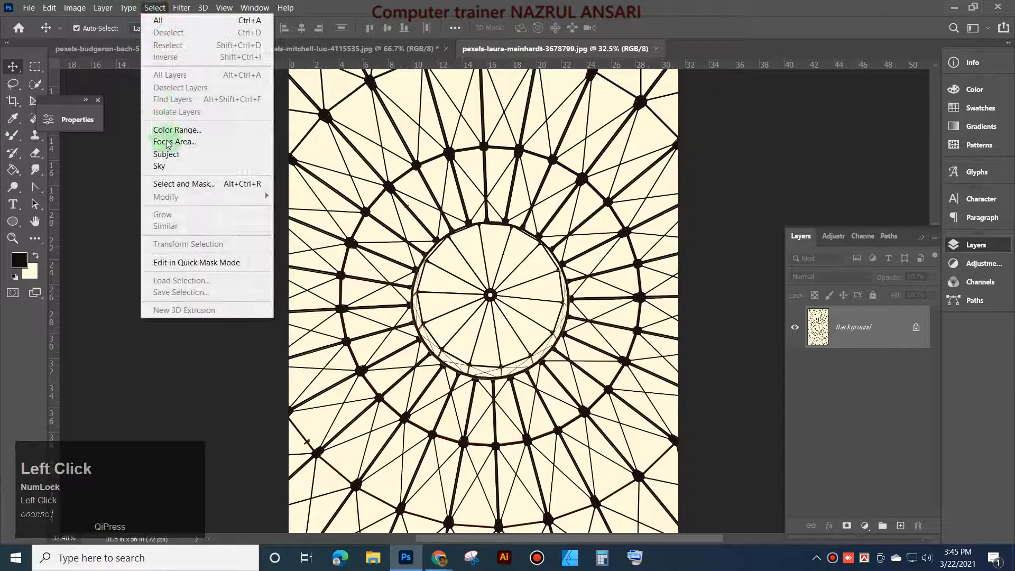
{"action": "left_click", "coordinate": [194, 130]}
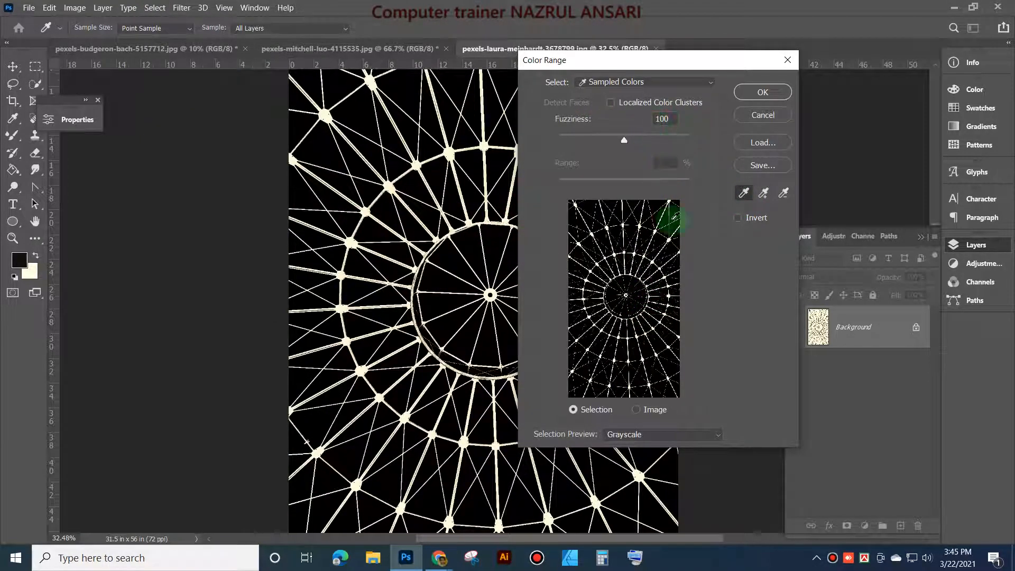
{"action": "left_click", "coordinate": [629, 435]}
{"action": "left_click", "coordinate": [625, 453]}
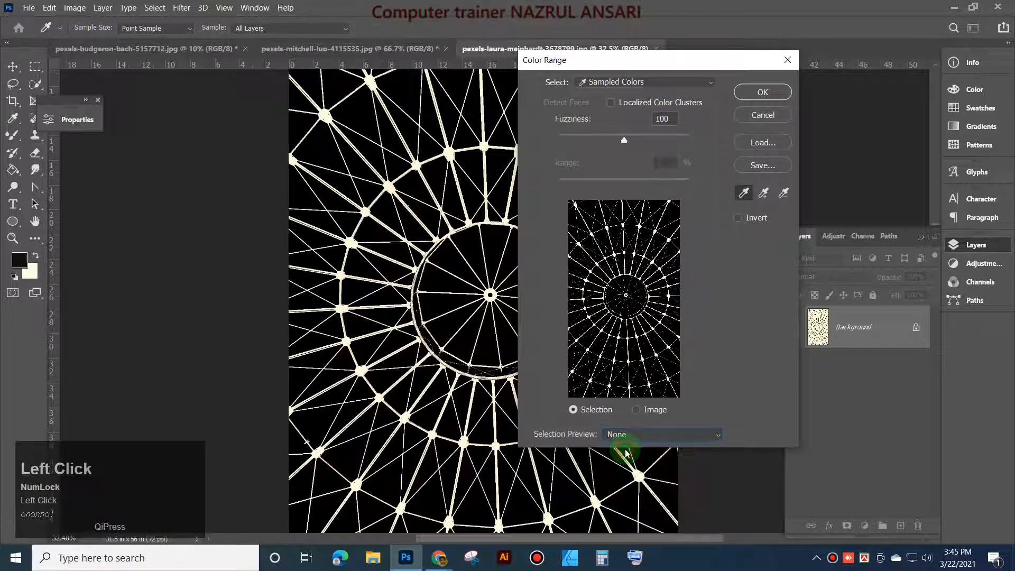
{"action": "left_click_drag", "start_coordinate": [620, 139], "coordinate": [484, 143]}
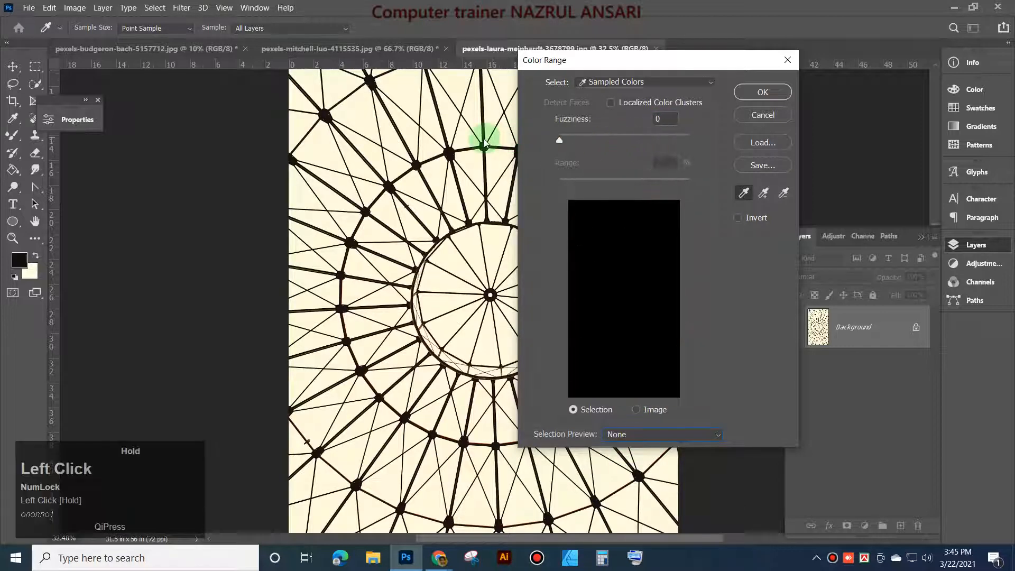
Step: Sample the dark ring at the lattice's centre as the target colour and show the selection preview in Grayscale
{"action": "scroll", "coordinate": [351, 265], "scroll_direction": "up", "scroll_amount": 1}
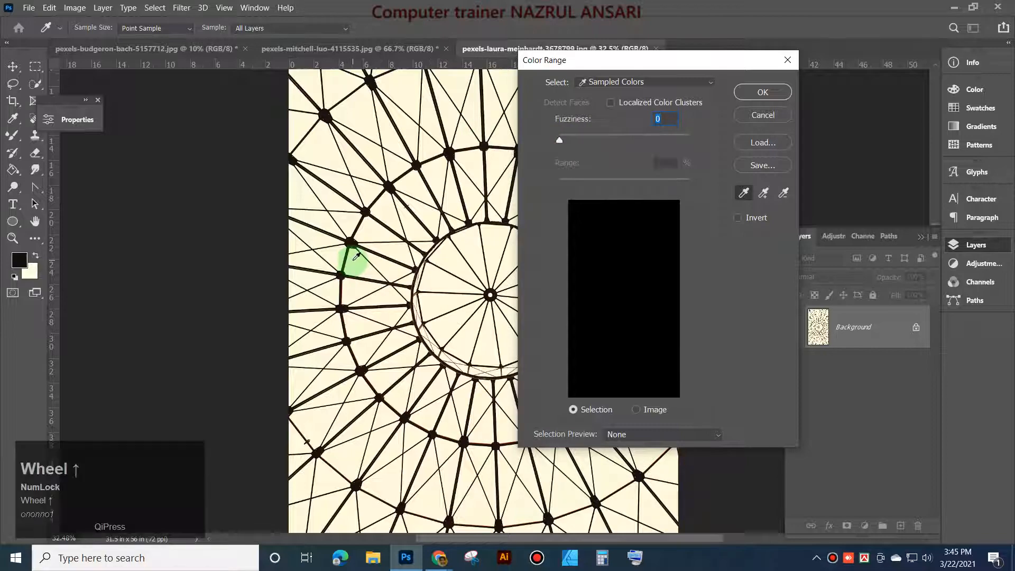
{"action": "key", "text": "ctrl"}
{"action": "key", "text": "ctrl+="}
{"action": "key", "text": "ctrl+="}
{"action": "key", "text": "ctrl+="}
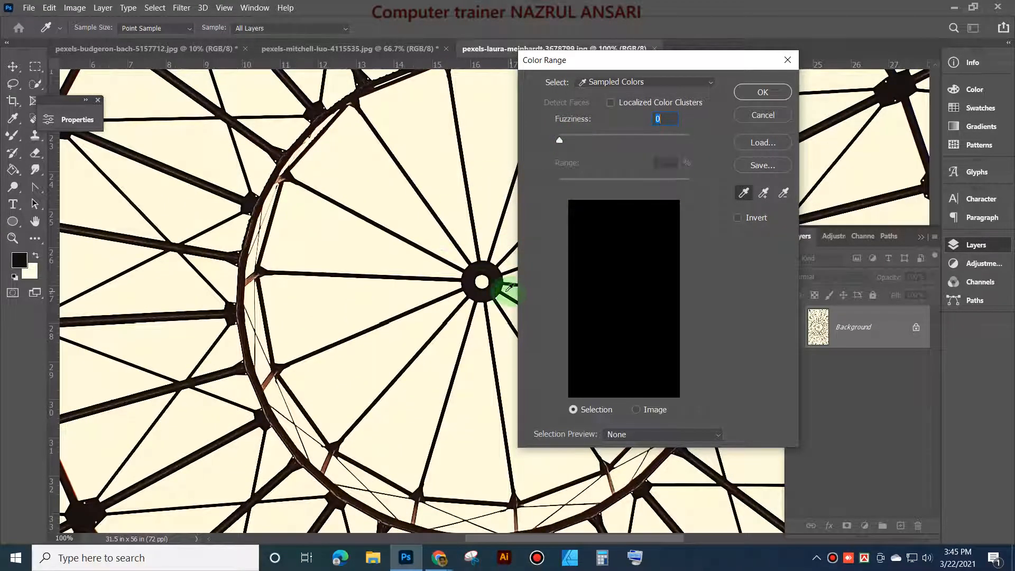
{"action": "left_click", "coordinate": [474, 279]}
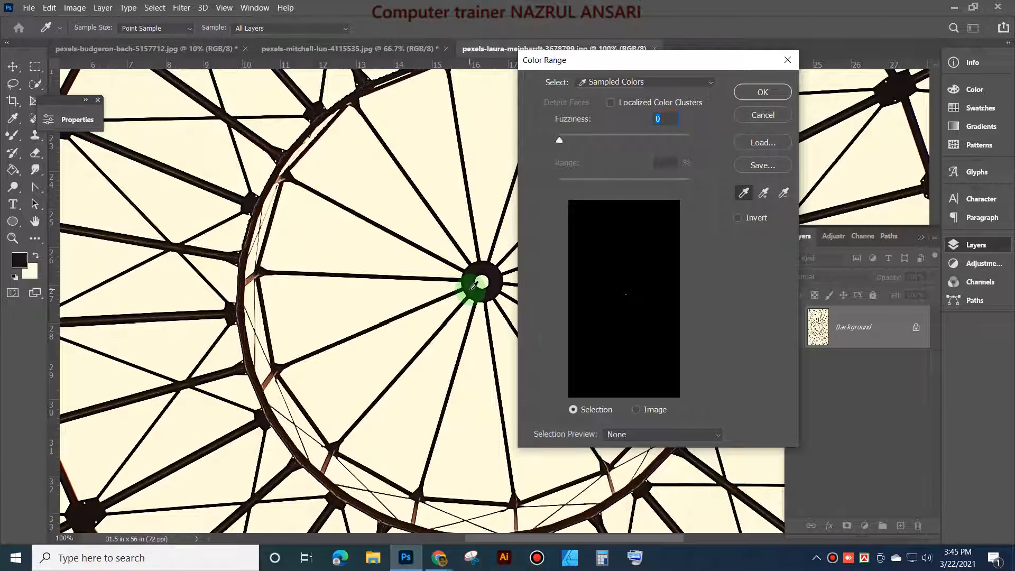
{"action": "left_click", "coordinate": [623, 435]}
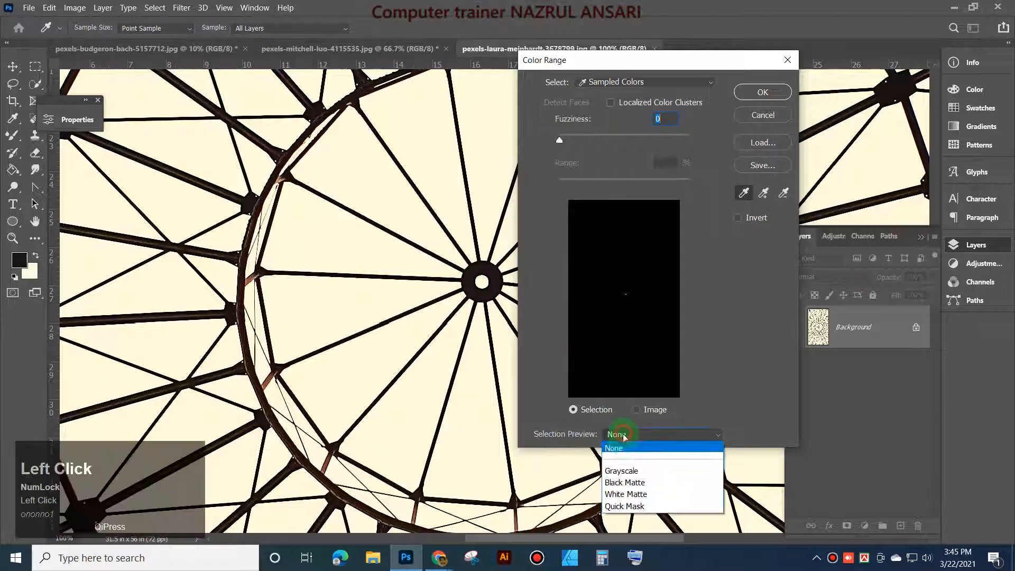
{"action": "left_click", "coordinate": [621, 470]}
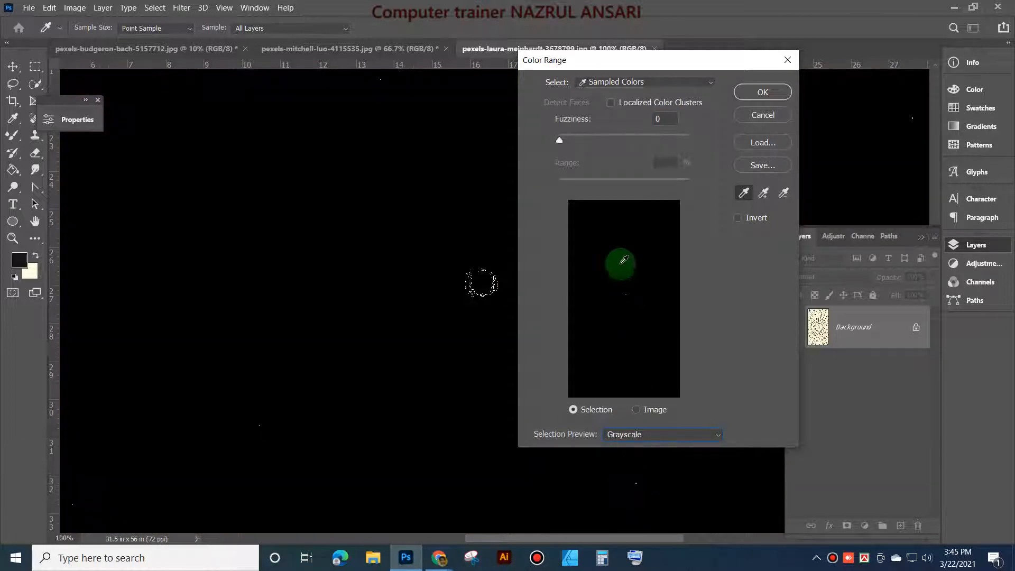
Step: Try a fuzziness of 80, raise it to about 185 and accept the selection of the dark lattice lines
{"action": "left_click_drag", "start_coordinate": [560, 140], "coordinate": [612, 147]}
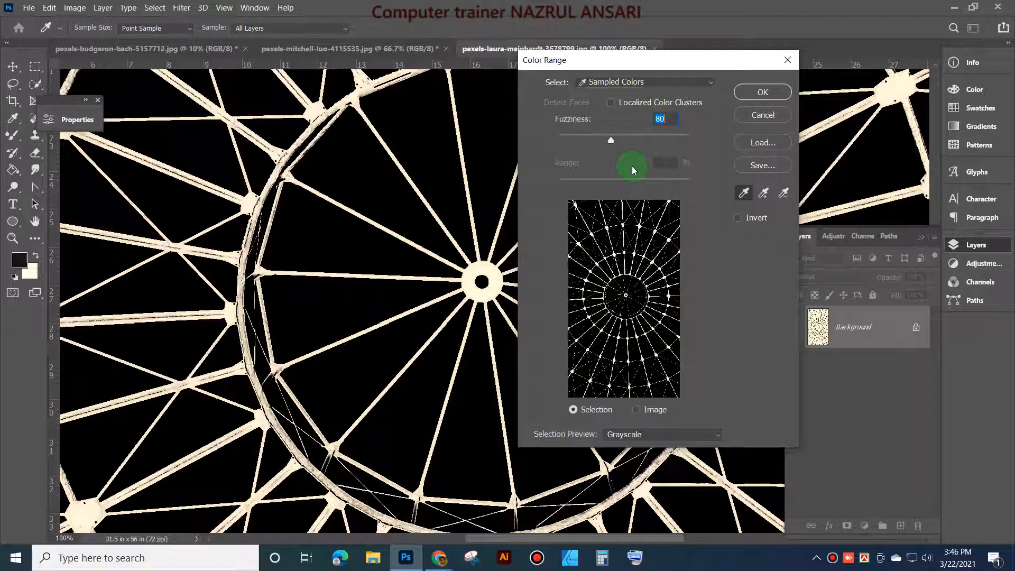
{"action": "left_click_drag", "start_coordinate": [610, 140], "coordinate": [691, 151]}
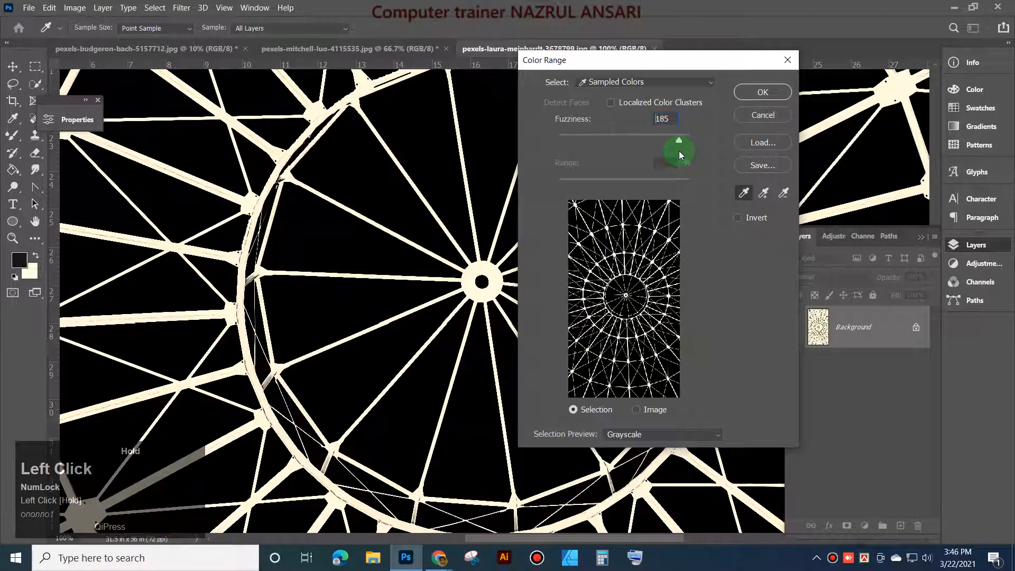
{"action": "left_click", "coordinate": [754, 94]}
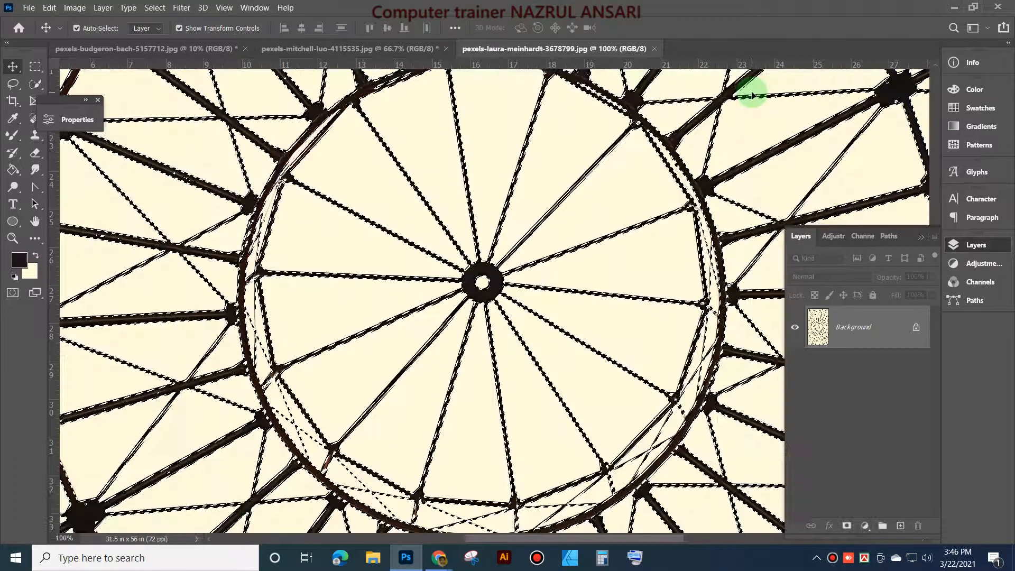
{"action": "scroll", "coordinate": [537, 313], "scroll_direction": "down", "scroll_amount": 5}
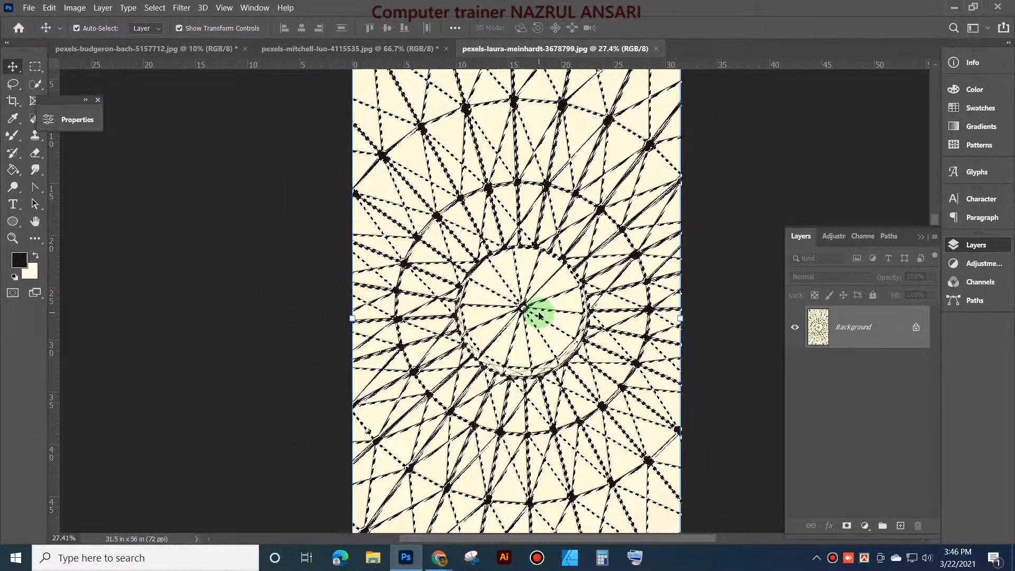
Step: Copy the selected dark lattice lines onto a new layer in the radial lattice image and hide its Background layer
{"action": "left_click", "coordinate": [334, 52]}
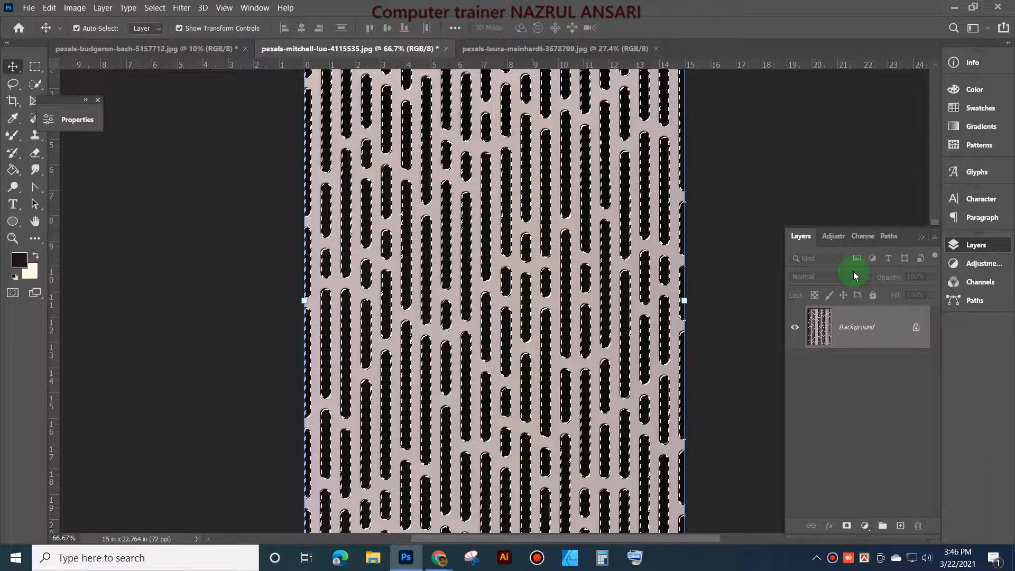
{"action": "key", "text": "ctrl"}
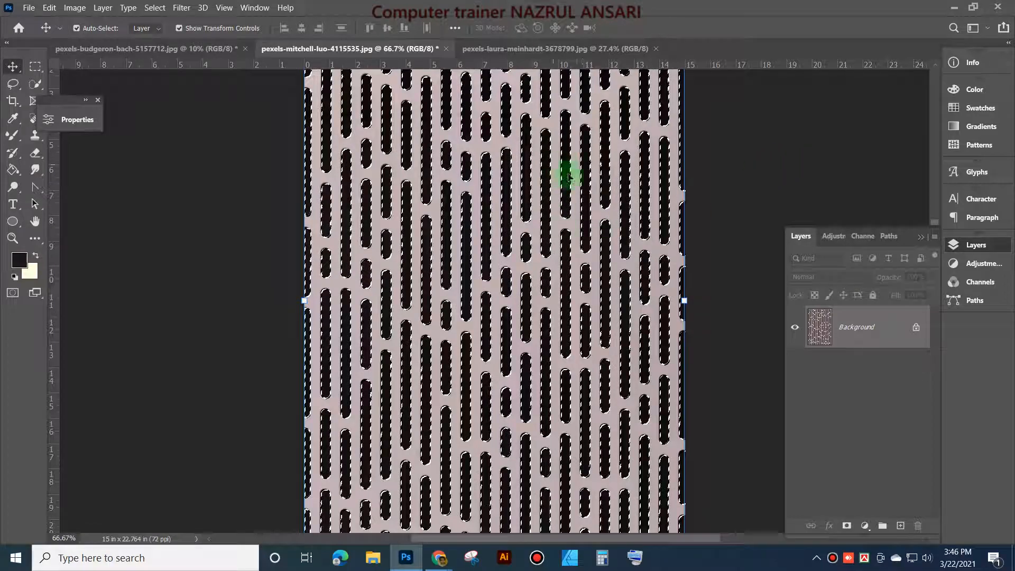
{"action": "left_click", "coordinate": [554, 48]}
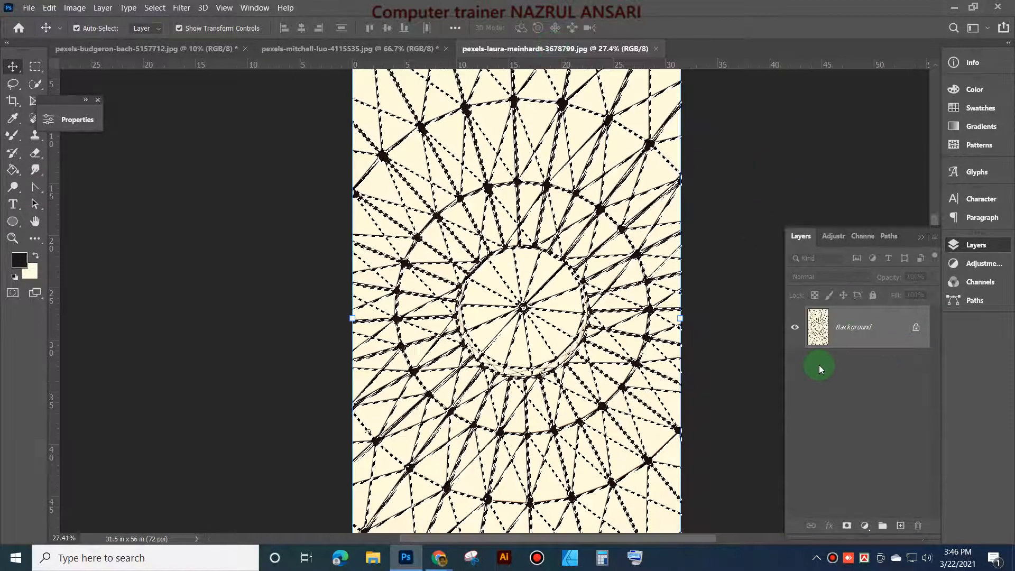
{"action": "key", "text": "ctrl"}
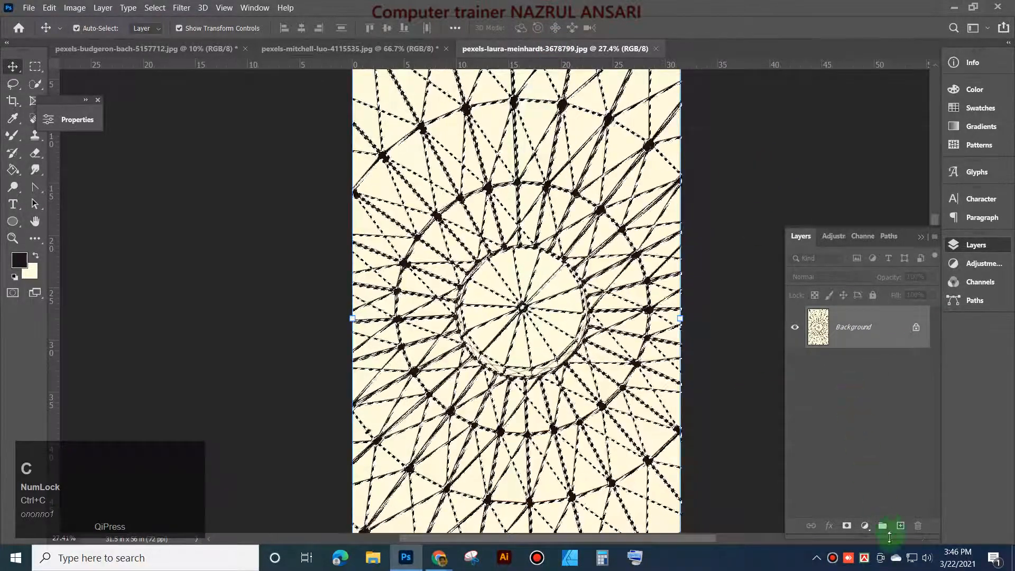
{"action": "left_click", "coordinate": [902, 525]}
{"action": "key", "text": "ctrl"}
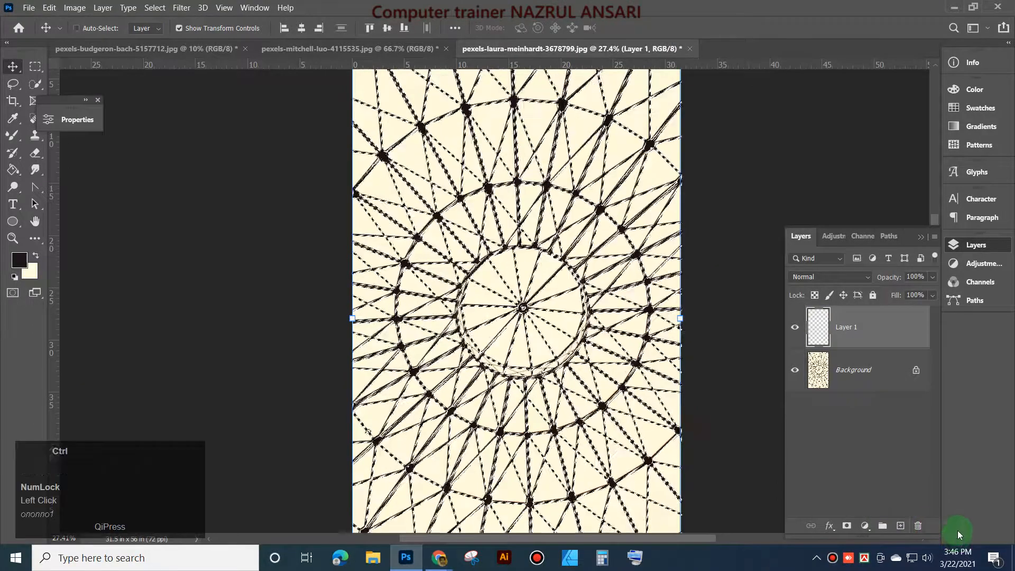
{"action": "left_click", "coordinate": [795, 373]}
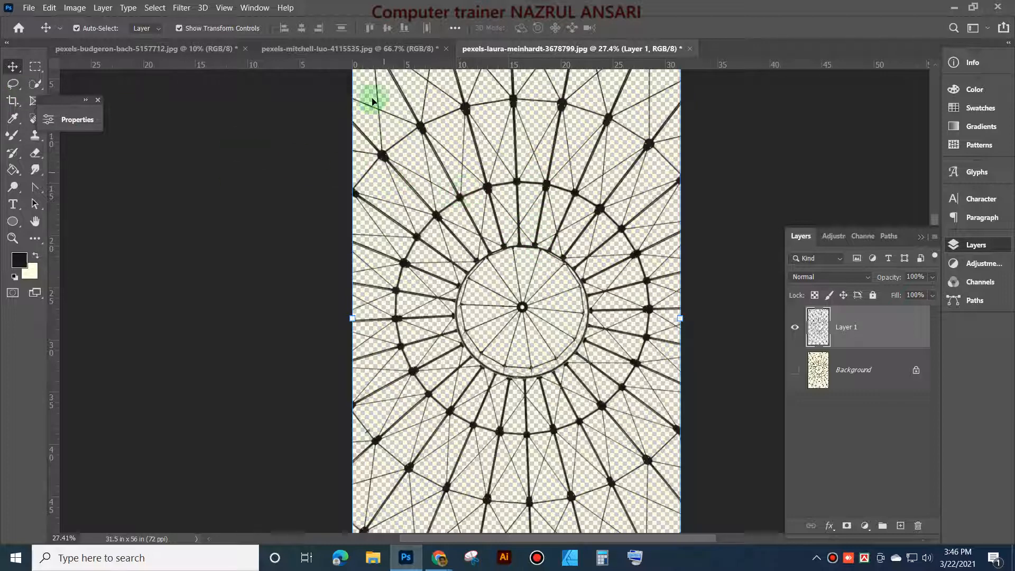
Step: Add a Solid Color fill layer in pinkish red over the selected slots of the slotted pattern image
{"action": "left_click", "coordinate": [360, 49]}
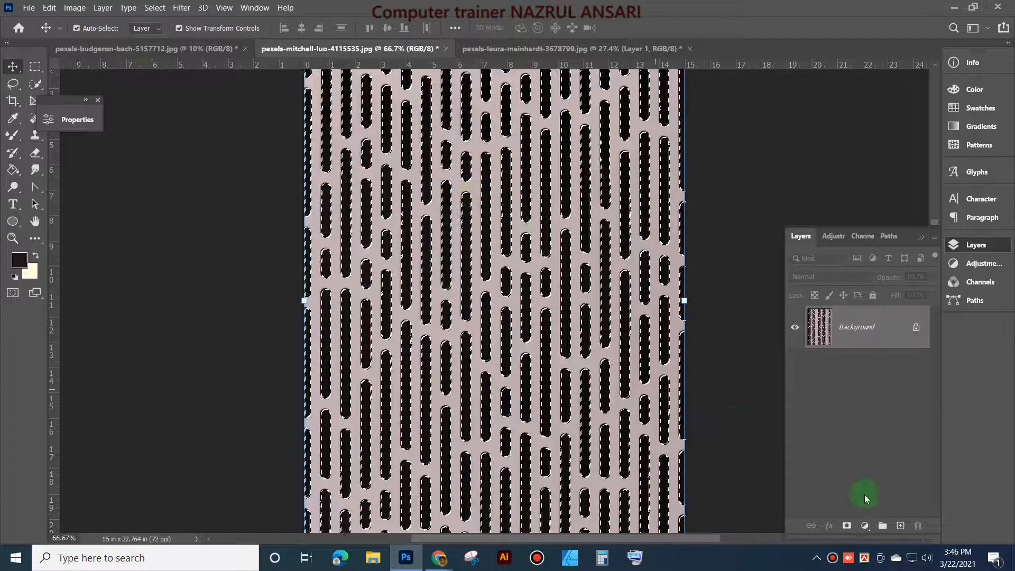
{"action": "left_click", "coordinate": [870, 527]}
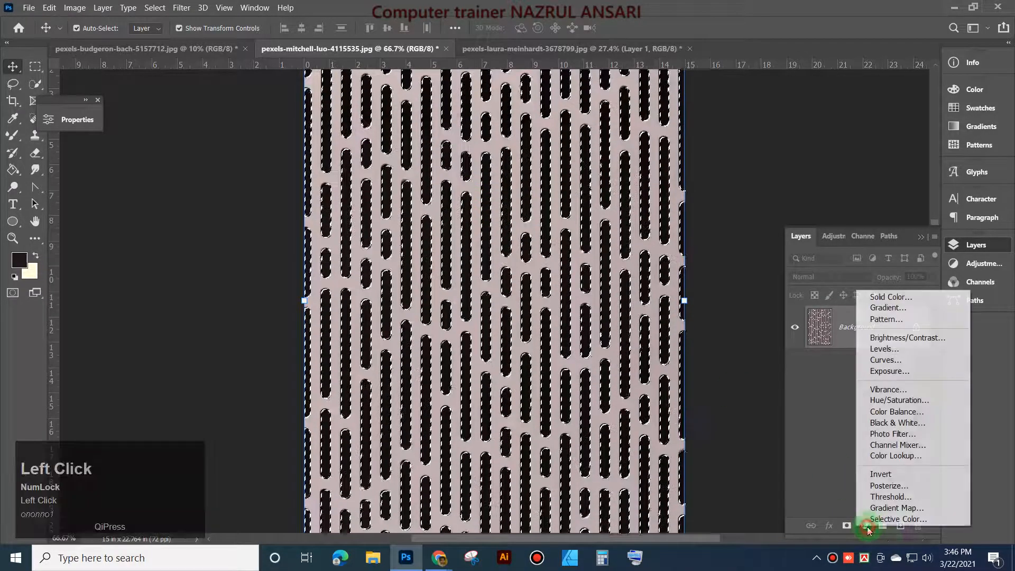
{"action": "left_click", "coordinate": [904, 297]}
{"action": "mouse_move", "coordinate": [777, 101]}
{"action": "left_mouse_down"}
{"action": "mouse_move", "coordinate": [798, 125]}
{"action": "mouse_move", "coordinate": [750, 149]}
{"action": "mouse_move", "coordinate": [763, 85]}
{"action": "mouse_move", "coordinate": [793, 120]}
{"action": "mouse_move", "coordinate": [740, 118]}
{"action": "mouse_move", "coordinate": [734, 86]}
{"action": "mouse_move", "coordinate": [793, 88]}
{"action": "mouse_move", "coordinate": [820, 61]}
{"action": "mouse_move", "coordinate": [824, 98]}
{"action": "mouse_move", "coordinate": [809, 79]}
{"action": "mouse_move", "coordinate": [814, 129]}
{"action": "mouse_move", "coordinate": [725, 84]}
{"action": "mouse_move", "coordinate": [757, 104]}
{"action": "mouse_move", "coordinate": [743, 80]}
{"action": "mouse_move", "coordinate": [707, 93]}
{"action": "mouse_move", "coordinate": [731, 66]}
{"action": "mouse_move", "coordinate": [770, 77]}
{"action": "mouse_move", "coordinate": [763, 57]}
{"action": "mouse_move", "coordinate": [798, 91]}
{"action": "mouse_move", "coordinate": [779, 116]}
{"action": "mouse_move", "coordinate": [793, 91]}
{"action": "mouse_move", "coordinate": [808, 152]}
{"action": "mouse_move", "coordinate": [725, 210]}
{"action": "mouse_move", "coordinate": [703, 79]}
{"action": "mouse_move", "coordinate": [822, 78]}
{"action": "mouse_move", "coordinate": [809, 152]}
{"action": "mouse_move", "coordinate": [738, 129]}
{"action": "mouse_move", "coordinate": [785, 113]}
{"action": "mouse_move", "coordinate": [762, 98]}
{"action": "left_mouse_up"}
{"action": "left_click", "coordinate": [847, 177]}
{"action": "left_click", "coordinate": [853, 56]}
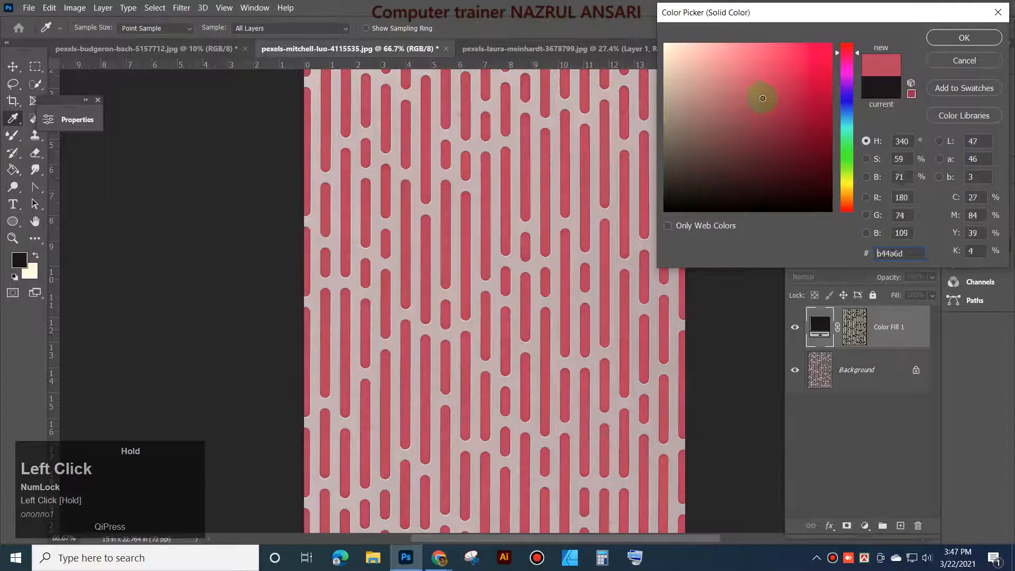
{"action": "left_click", "coordinate": [944, 40]}
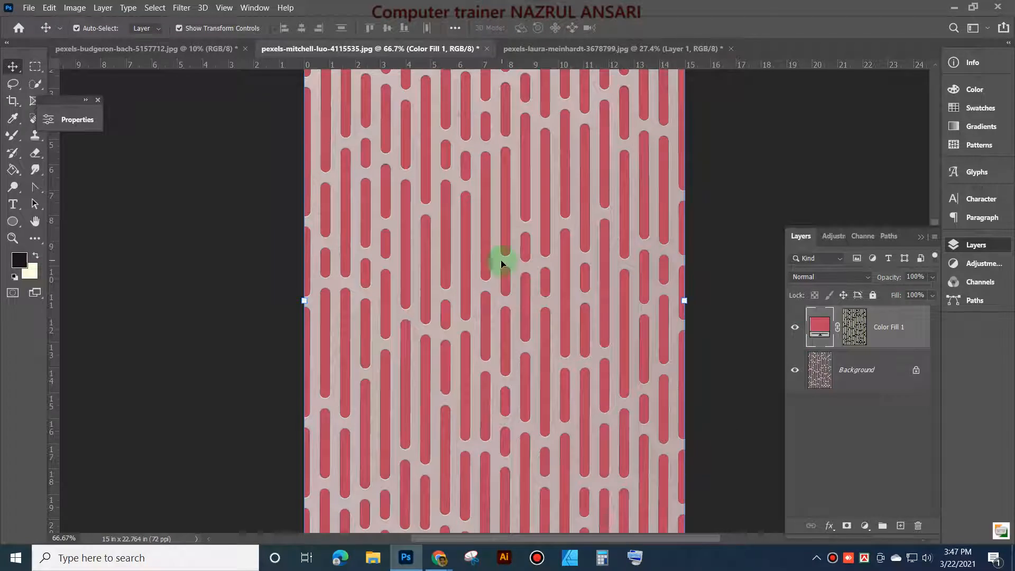
Step: Try a dark maroon for the slots' colour fill layer and settle on a light lime green
{"action": "double_click", "coordinate": [819, 325]}
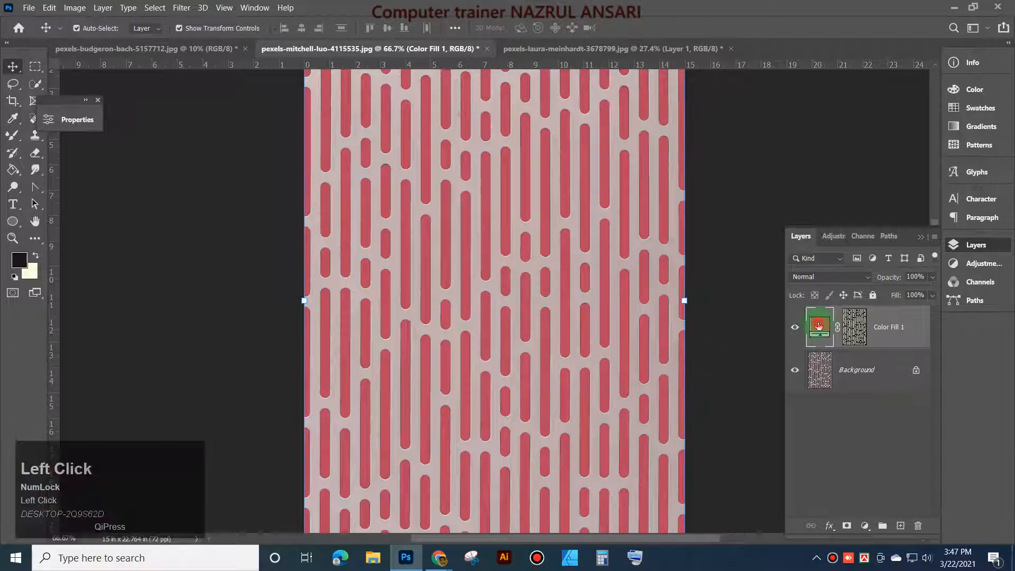
{"action": "left_click_drag", "start_coordinate": [801, 137], "coordinate": [724, 169]}
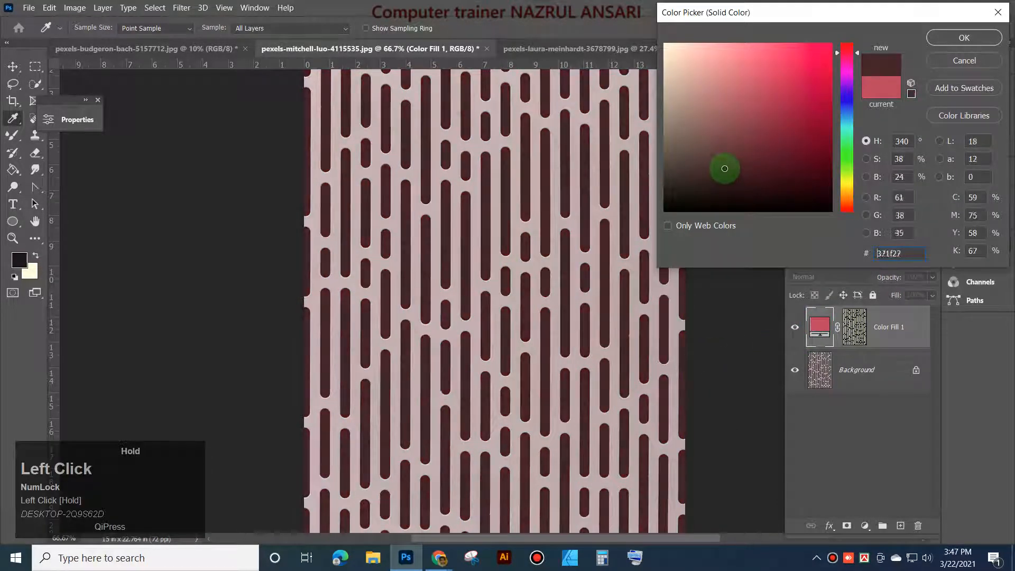
{"action": "left_click", "coordinate": [842, 173]}
{"action": "mouse_move", "coordinate": [825, 91]}
{"action": "left_mouse_down"}
{"action": "mouse_move", "coordinate": [791, 80]}
{"action": "mouse_move", "coordinate": [815, 56]}
{"action": "mouse_move", "coordinate": [777, 45]}
{"action": "mouse_move", "coordinate": [750, 54]}
{"action": "left_mouse_up"}
{"action": "left_click", "coordinate": [975, 35]}
{"action": "left_click", "coordinate": [817, 330]}
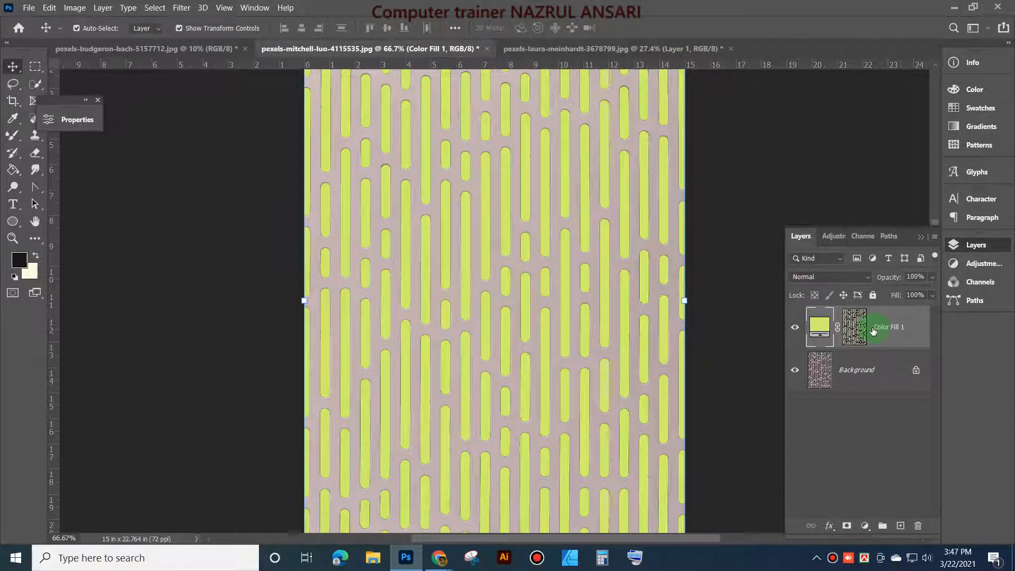
{"action": "left_click", "coordinate": [897, 327]}
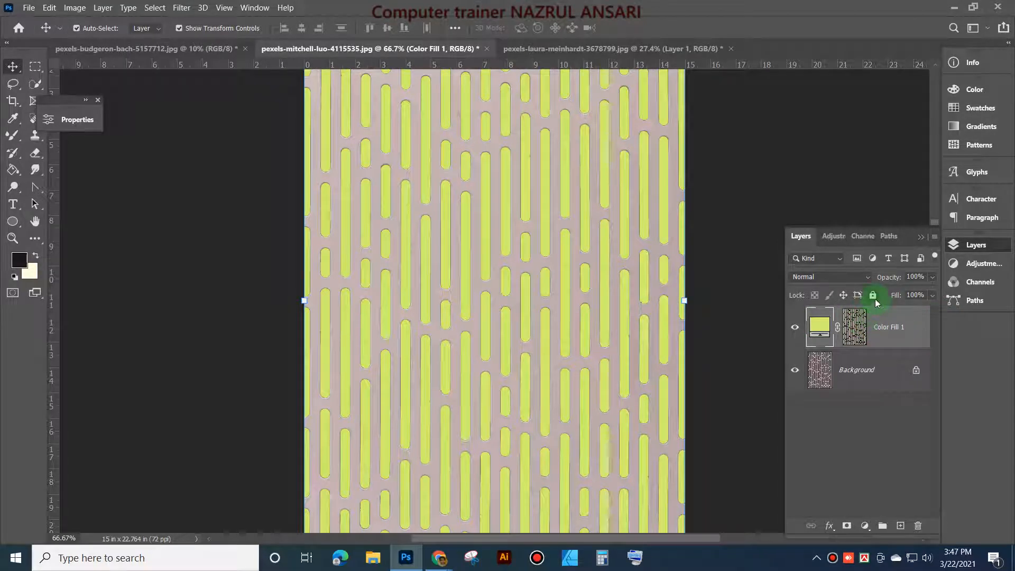
Step: Change the slots' colour fill in the slotted pattern image to olive, hex 7f7e1e
{"action": "double_click", "coordinate": [821, 326]}
{"action": "mouse_move", "coordinate": [793, 161]}
{"action": "left_mouse_down"}
{"action": "mouse_move", "coordinate": [785, 88]}
{"action": "mouse_move", "coordinate": [787, 95]}
{"action": "mouse_move", "coordinate": [830, 53]}
{"action": "mouse_move", "coordinate": [816, 142]}
{"action": "mouse_move", "coordinate": [825, 108]}
{"action": "mouse_move", "coordinate": [732, 154]}
{"action": "mouse_move", "coordinate": [731, 168]}
{"action": "mouse_move", "coordinate": [783, 166]}
{"action": "left_mouse_up"}
{"action": "left_click", "coordinate": [847, 145]}
{"action": "left_click", "coordinate": [825, 52]}
{"action": "left_click", "coordinate": [849, 184]}
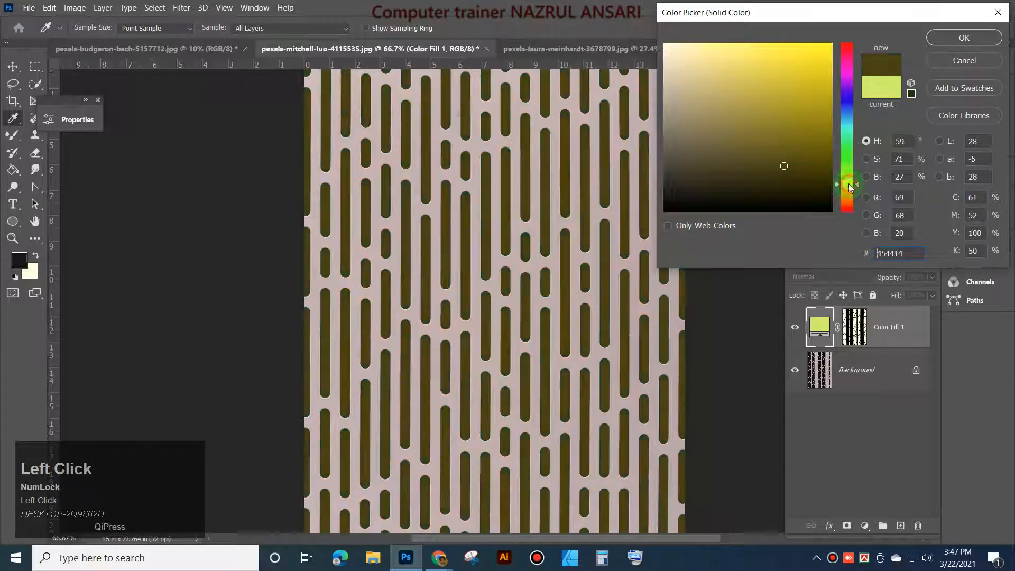
{"action": "left_click_drag", "start_coordinate": [812, 101], "coordinate": [792, 128]}
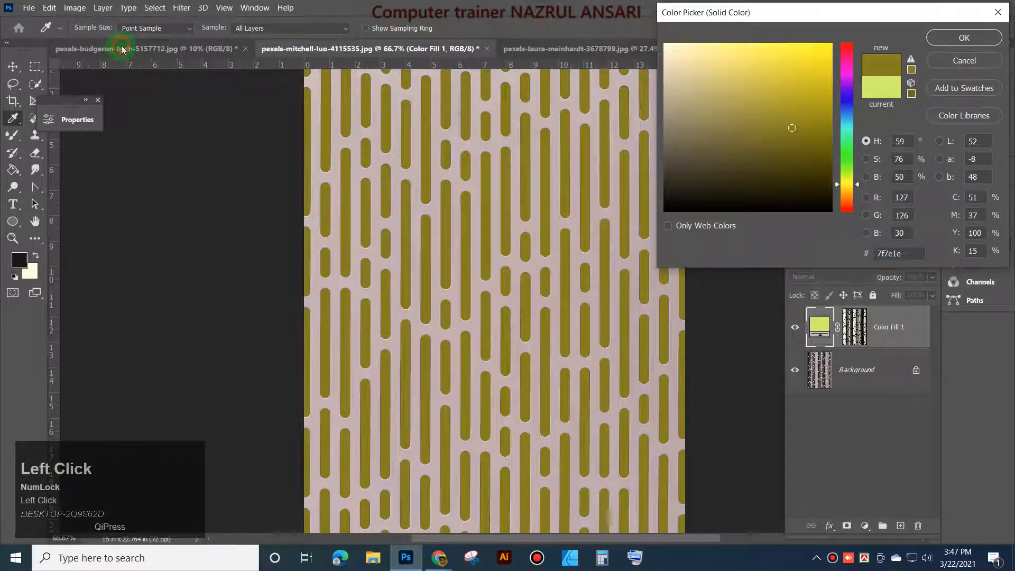
{"action": "left_click", "coordinate": [964, 37]}
Step: Recolour the slots' fill layer in the slotted pattern image to a dark green with a hue of 109°
{"action": "left_click", "coordinate": [185, 49]}
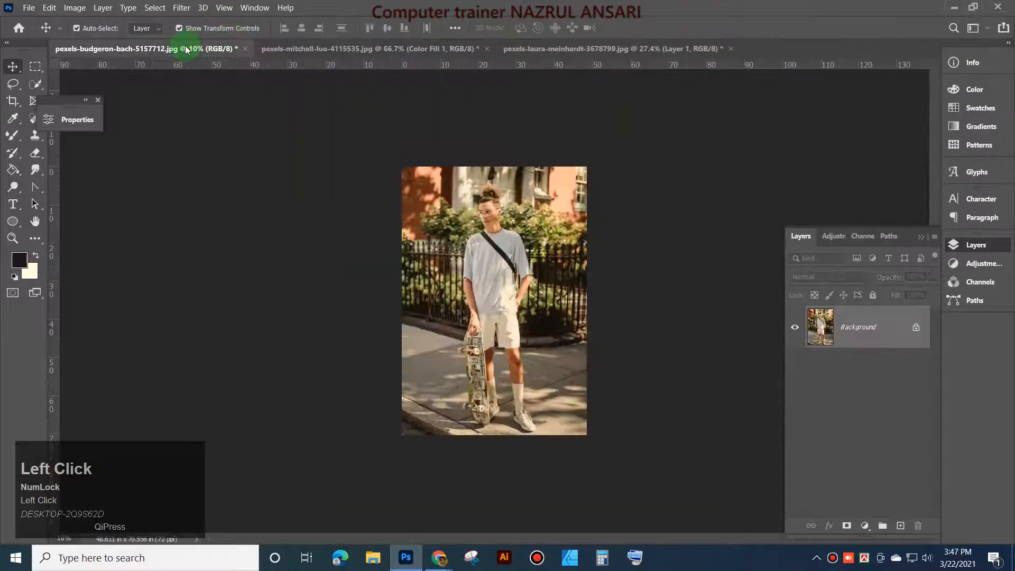
{"action": "scroll", "coordinate": [417, 249], "scroll_direction": "up", "scroll_amount": 5}
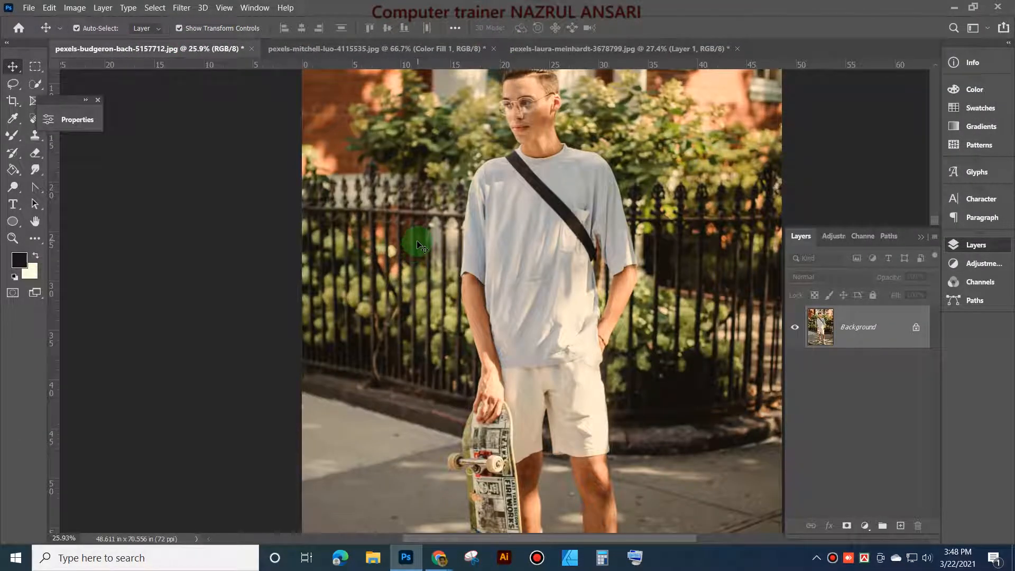
{"action": "left_click", "coordinate": [644, 49]}
{"action": "left_click", "coordinate": [429, 48]}
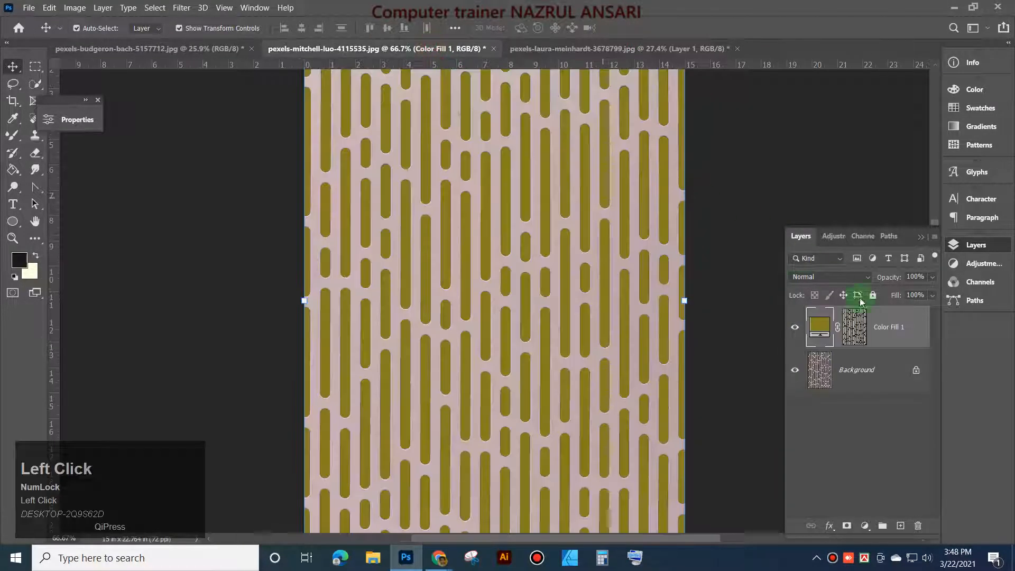
{"action": "double_click", "coordinate": [819, 326]}
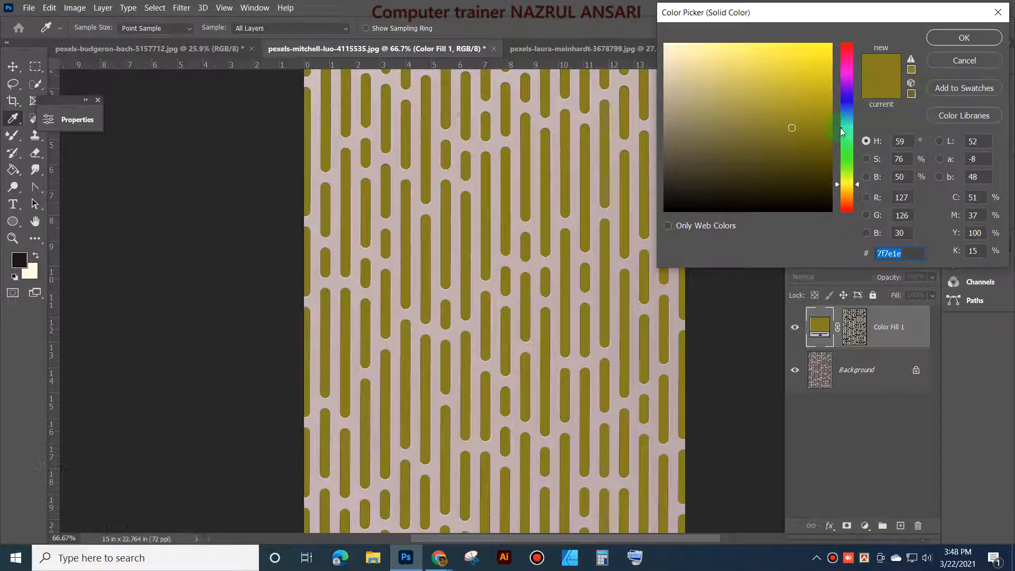
{"action": "left_click", "coordinate": [846, 161]}
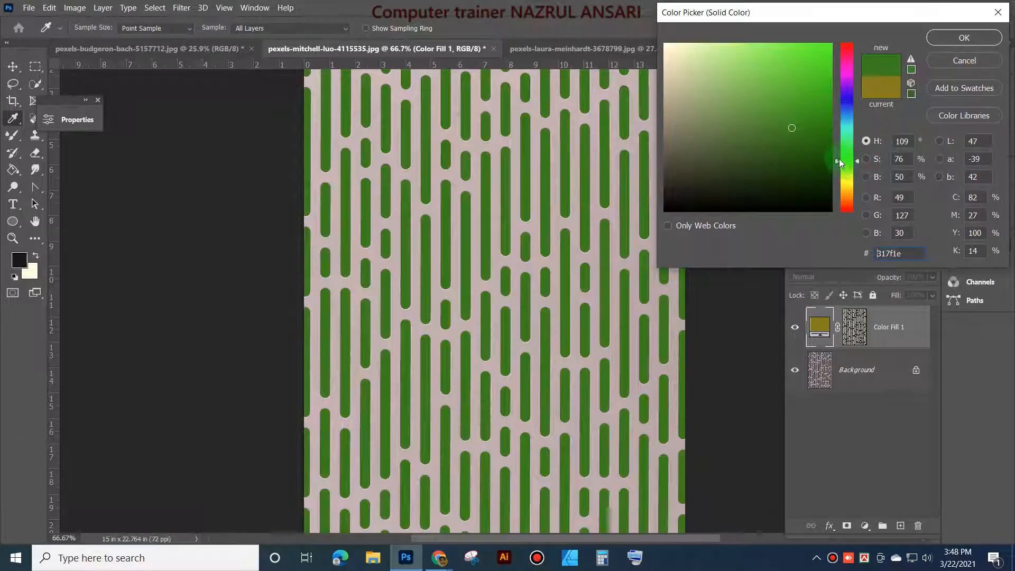
{"action": "left_click", "coordinate": [776, 83]}
{"action": "left_click", "coordinate": [781, 125]}
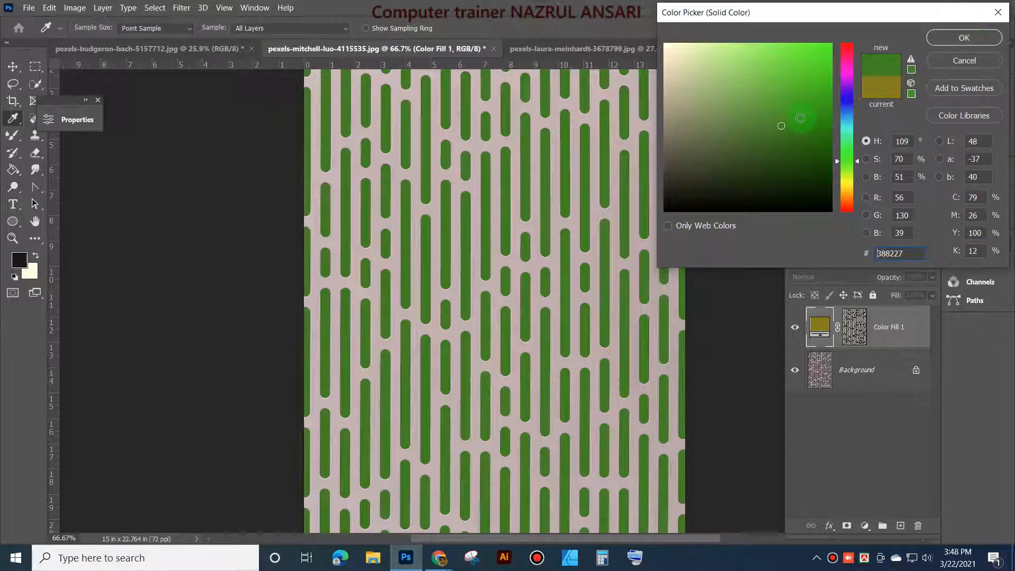
{"action": "left_click", "coordinate": [790, 145]}
{"action": "left_click_drag", "start_coordinate": [782, 131], "coordinate": [767, 160]}
{"action": "left_click", "coordinate": [964, 38]}
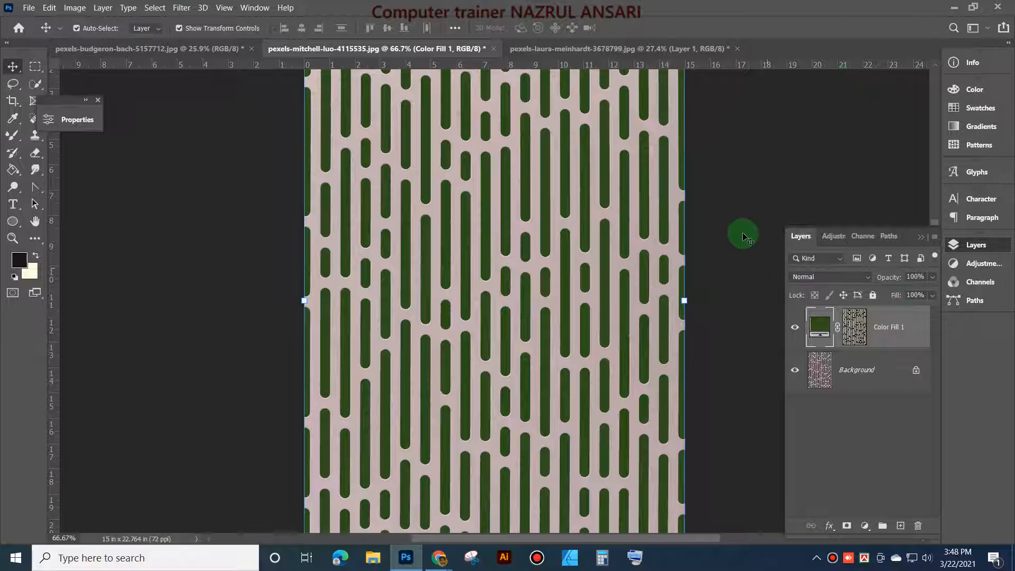
Step: Select the entire slotted pattern canvas and hide its Background layer
{"action": "left_click", "coordinate": [734, 204]}
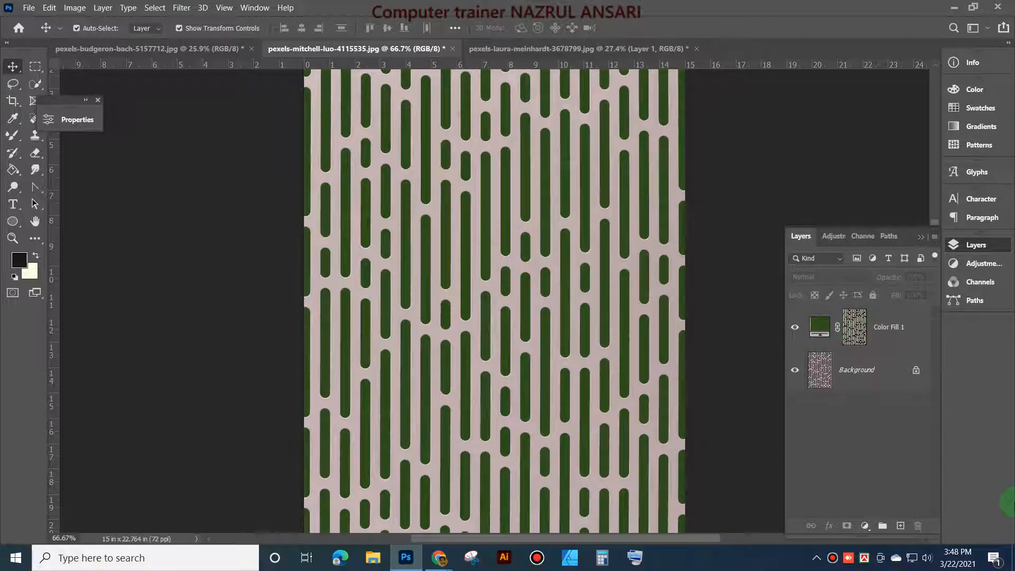
{"action": "key", "text": "ctrl+a"}
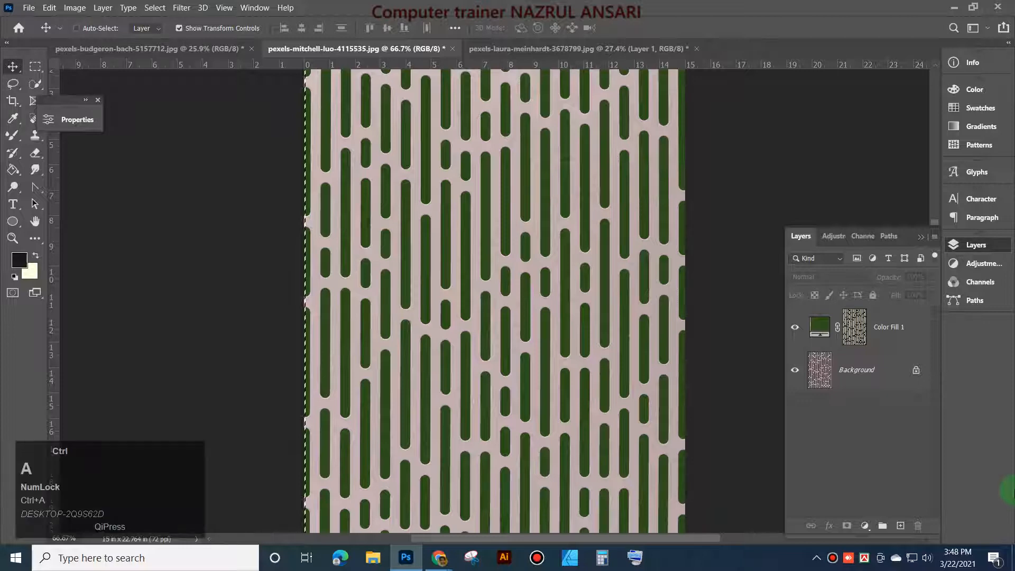
{"action": "scroll", "coordinate": [632, 389], "scroll_direction": "down", "scroll_amount": 2}
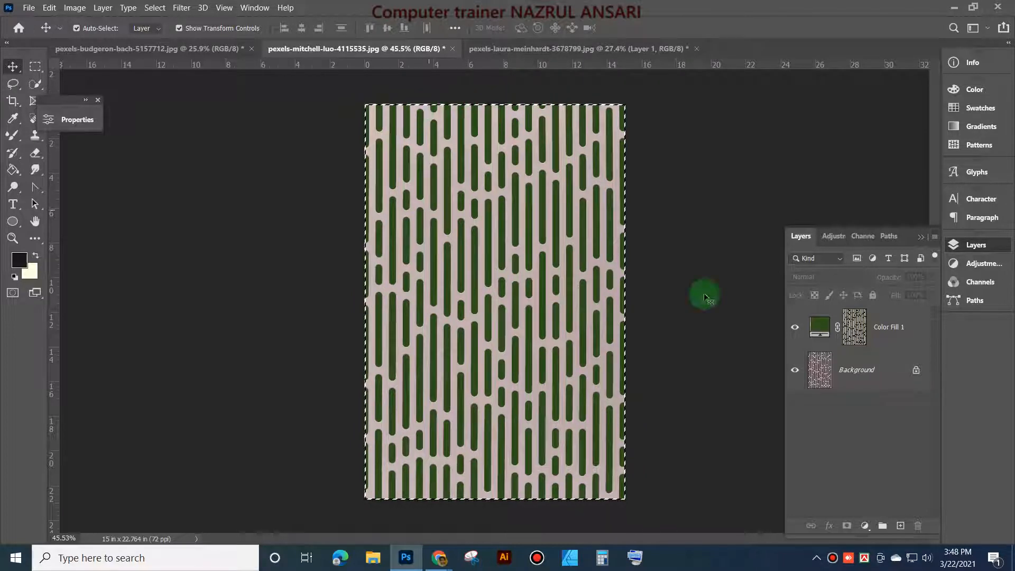
{"action": "left_click", "coordinate": [795, 372]}
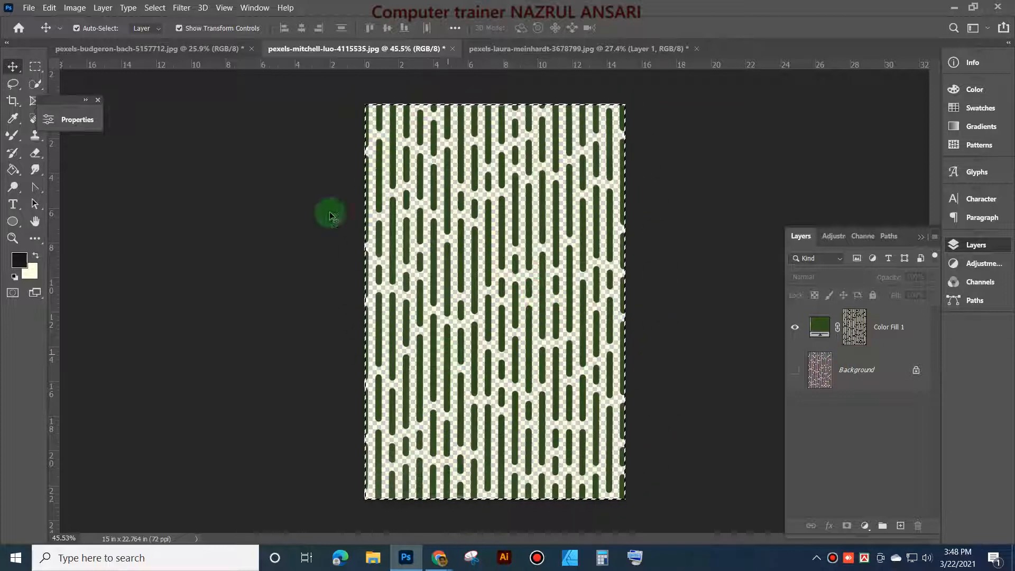
Step: Define the selected green slots as a pattern named "rana class 20" and clear the selection
{"action": "left_click", "coordinate": [49, 8]}
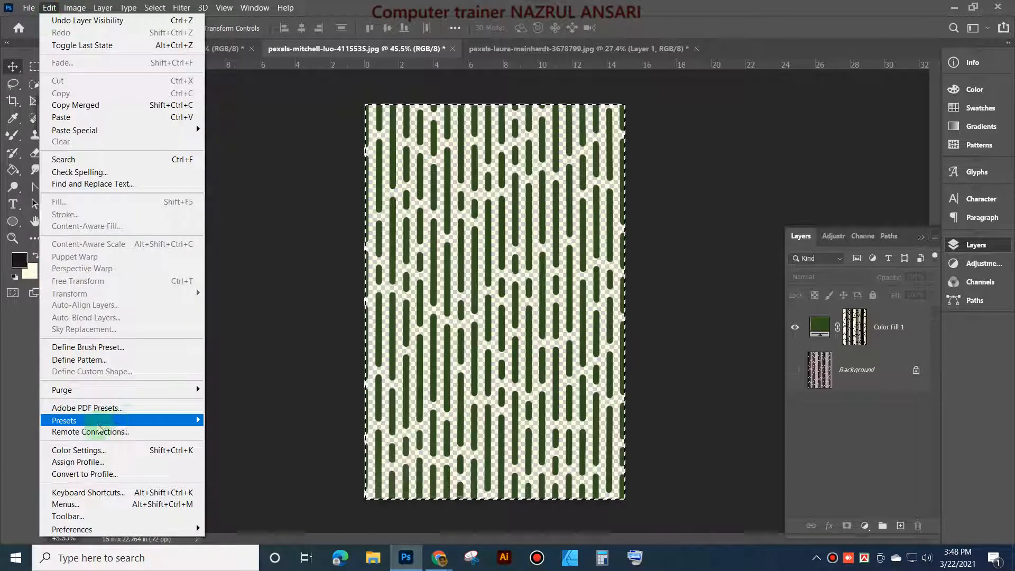
{"action": "left_click", "coordinate": [121, 360]}
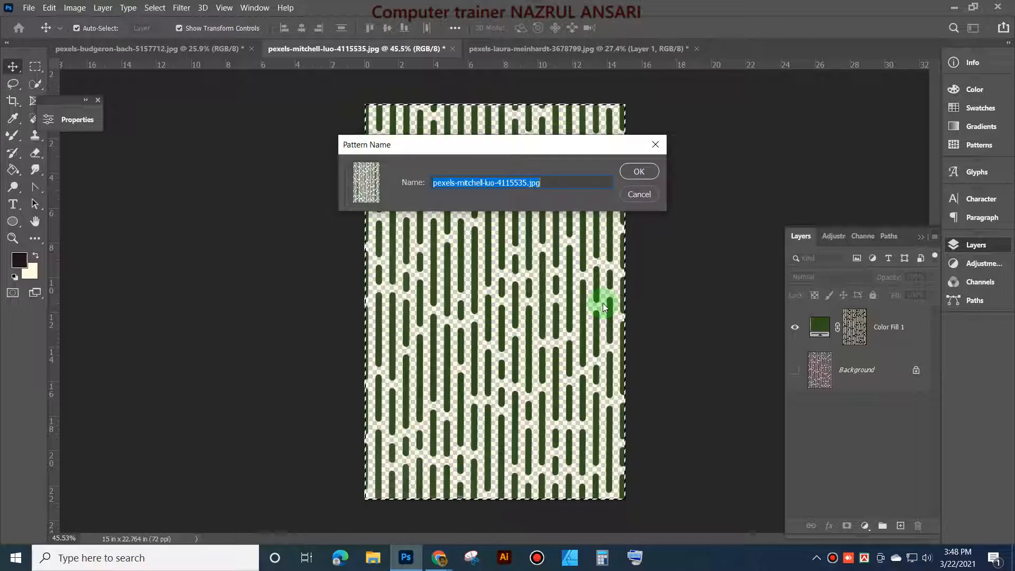
{"action": "type", "text": "r"}
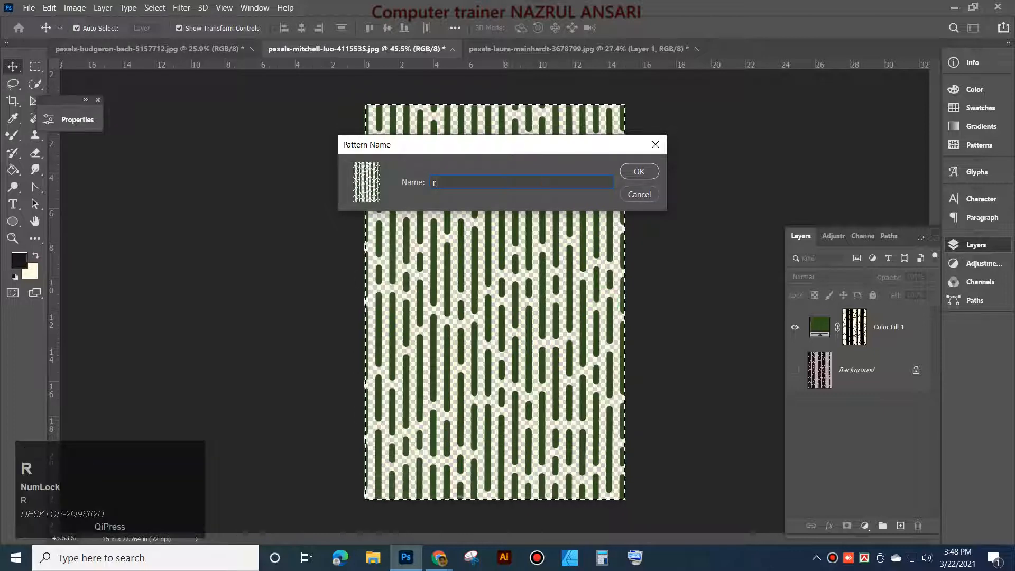
{"action": "type", "text": "ana"}
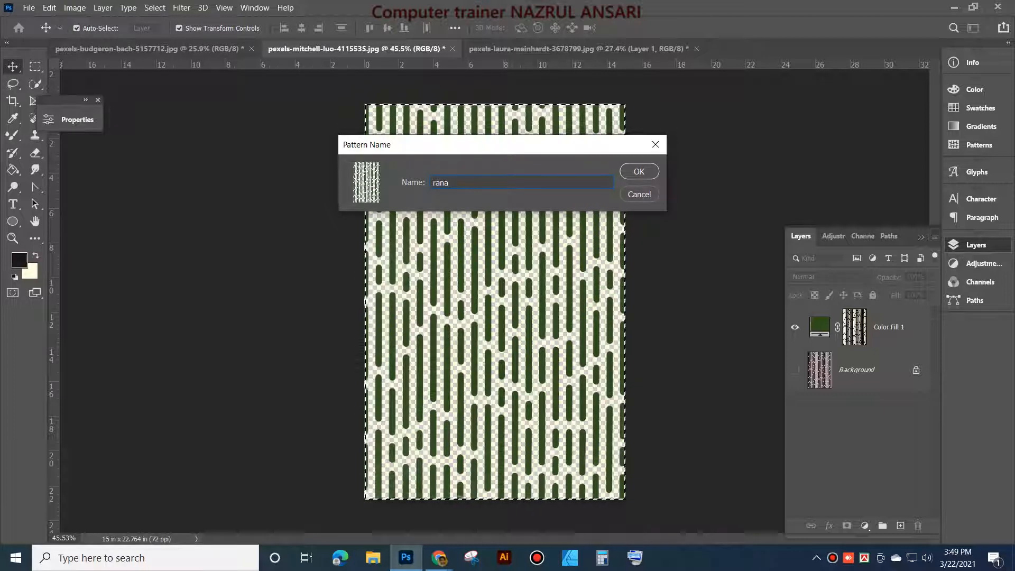
{"action": "type", "text": " clas"}
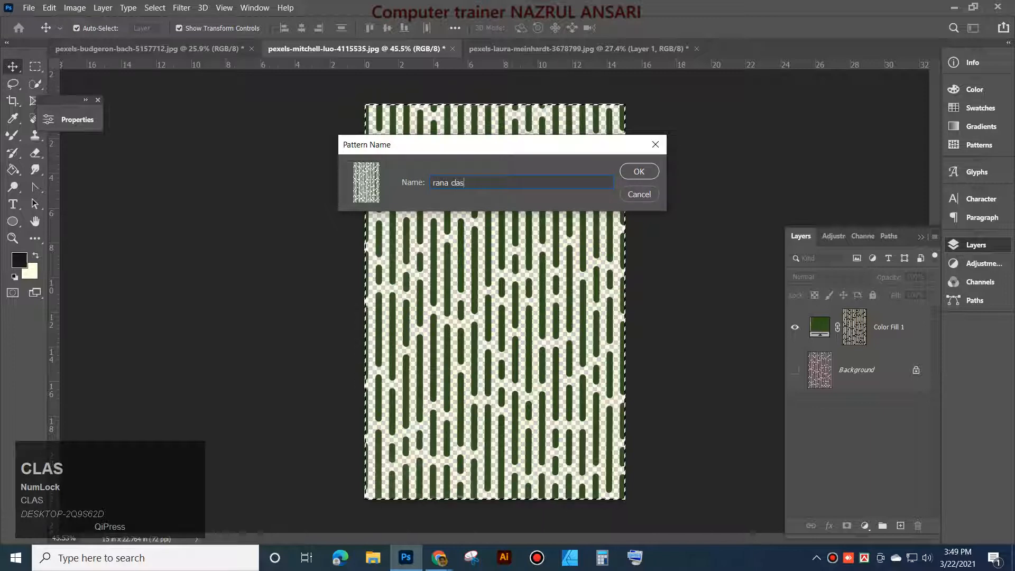
{"action": "type", "text": " 20"}
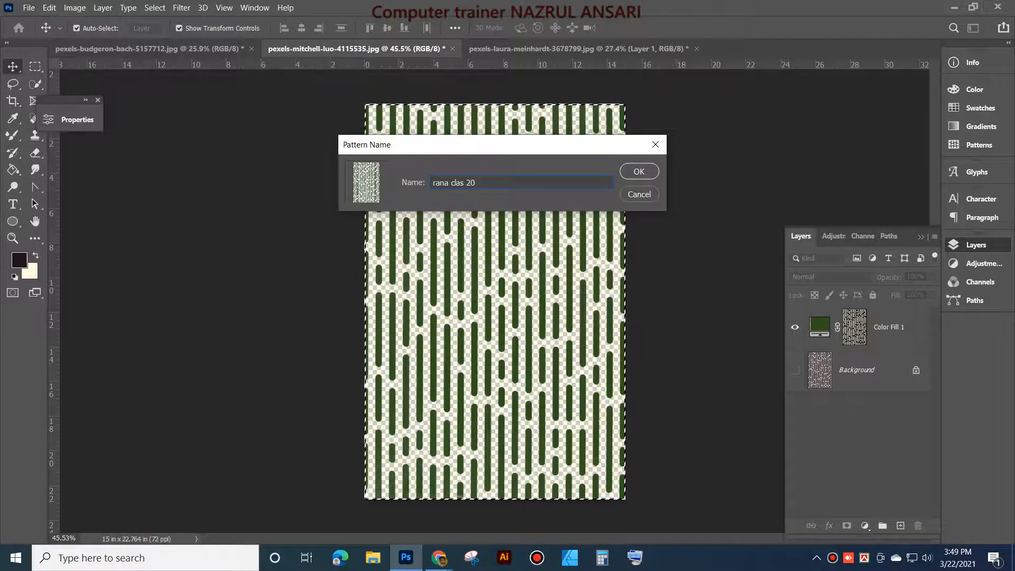
{"action": "left_click", "coordinate": [457, 182]}
{"action": "type", "text": "s"}
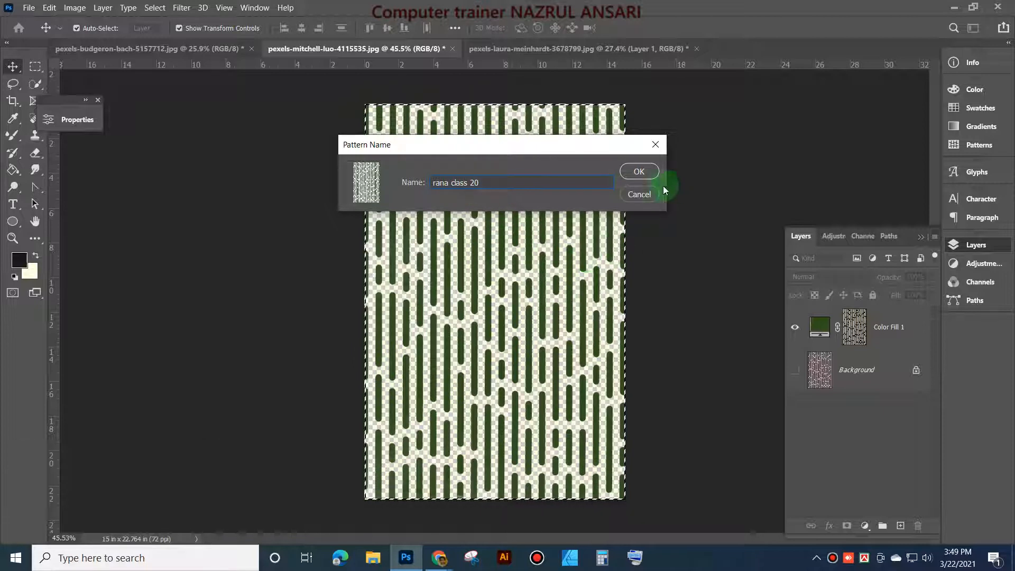
{"action": "left_click", "coordinate": [639, 173]}
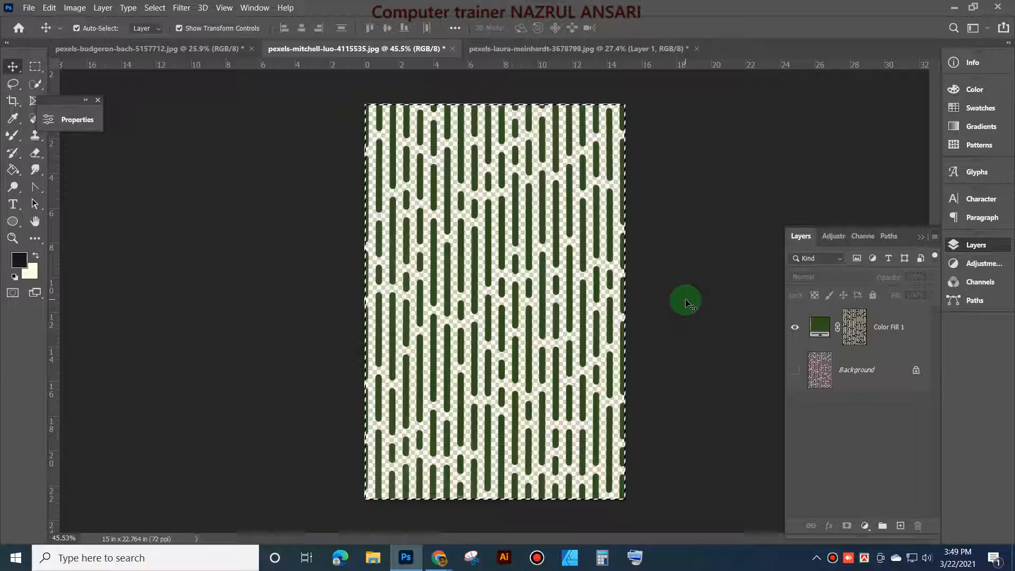
{"action": "key", "text": "ctrl+d"}
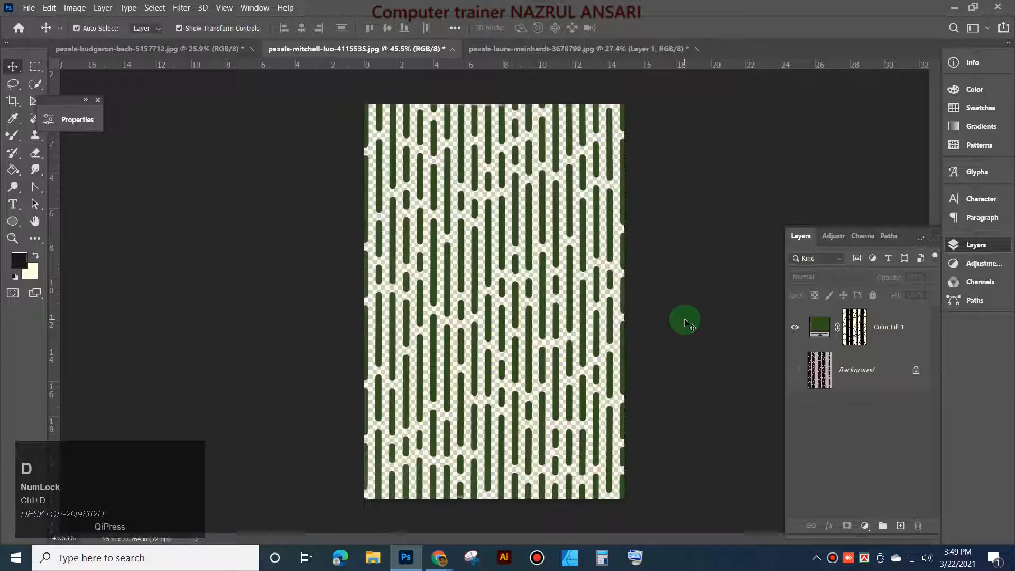
Step: In the T-shirt photo, set up the Pattern Stamp tool with the "rana class 20" pattern
{"action": "left_click", "coordinate": [198, 50]}
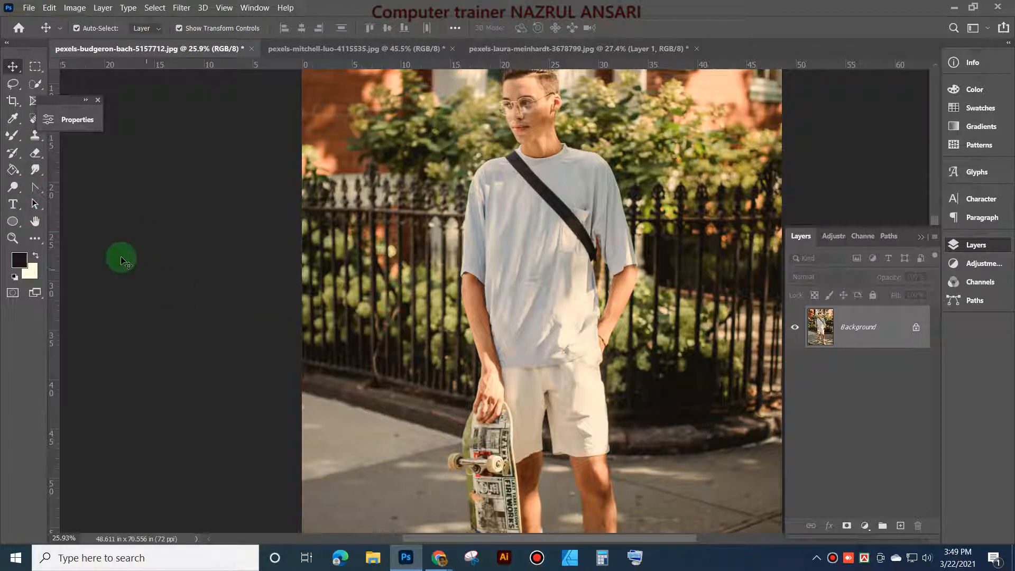
{"action": "left_click", "coordinate": [34, 135]}
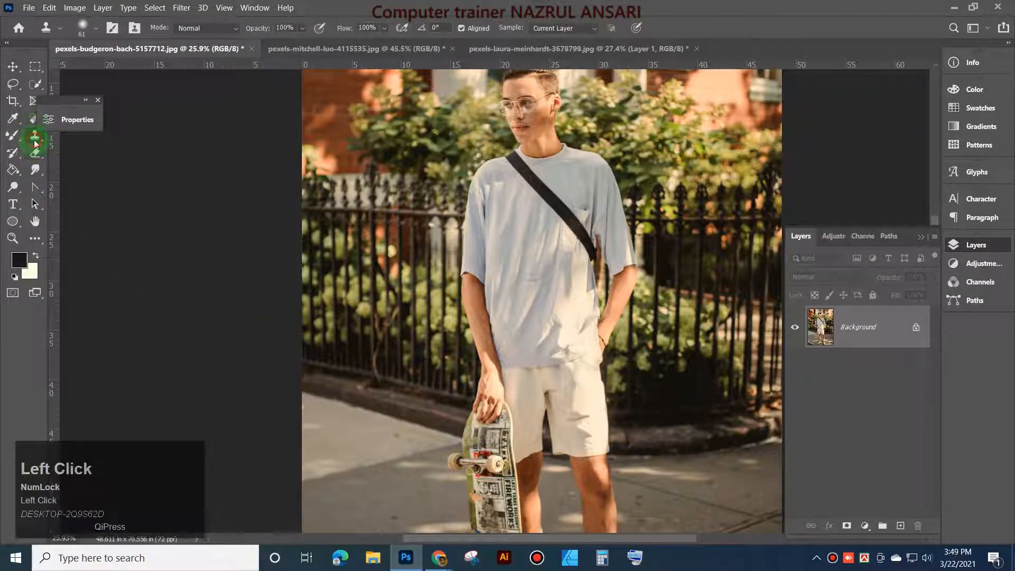
{"action": "left_click", "coordinate": [93, 149]}
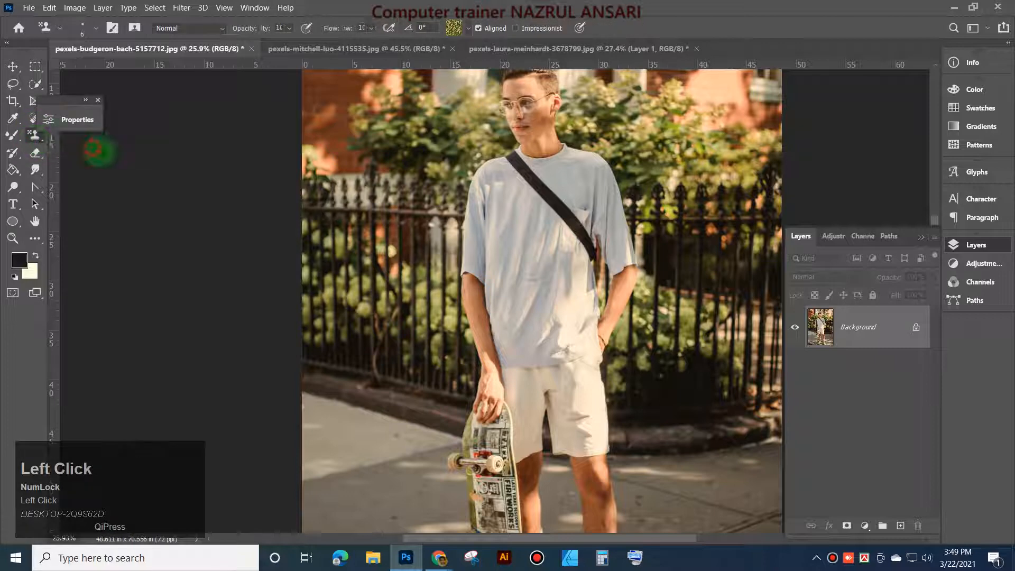
{"action": "left_click", "coordinate": [470, 29]}
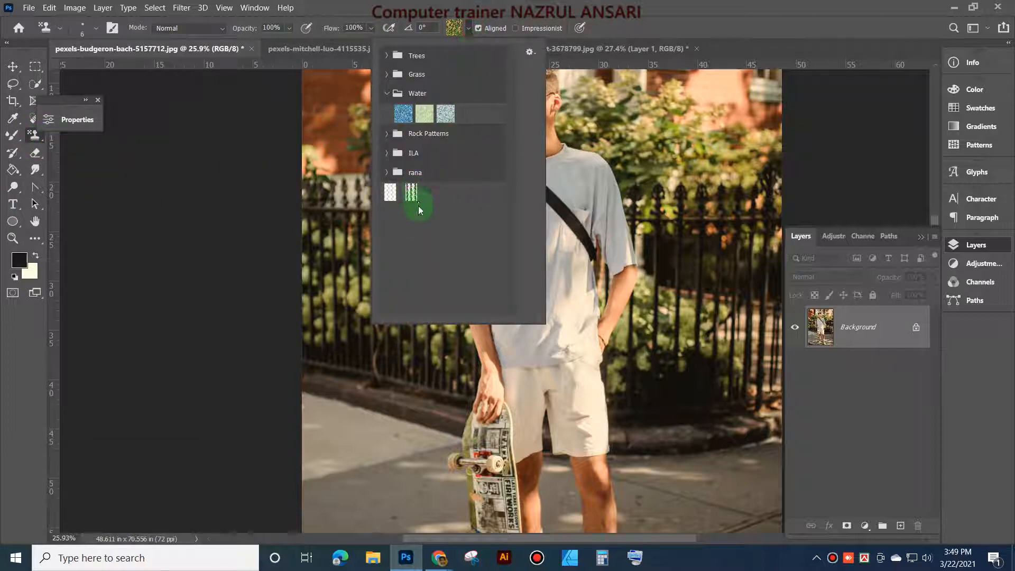
{"action": "left_click", "coordinate": [389, 172]}
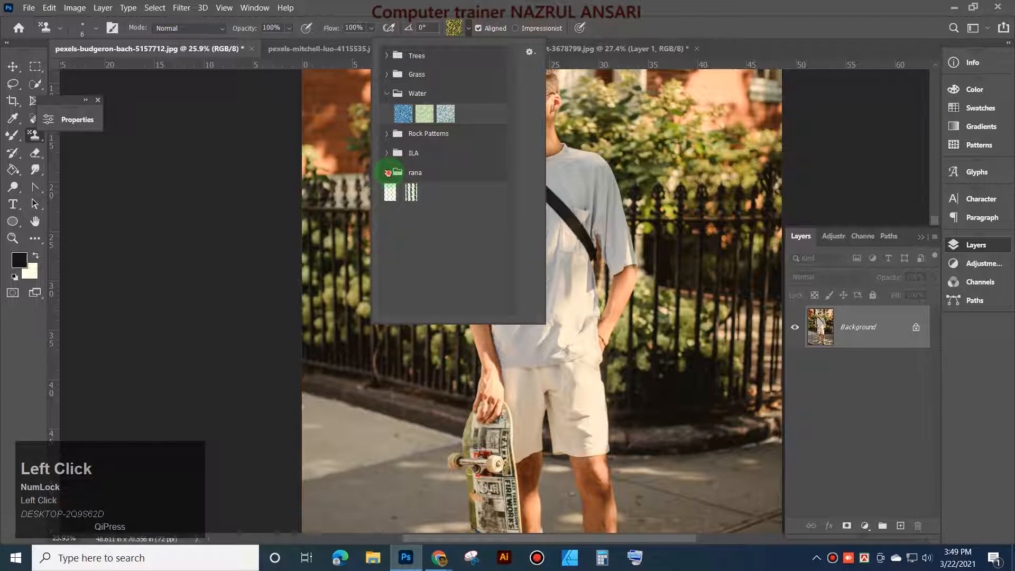
{"action": "left_click", "coordinate": [413, 192]}
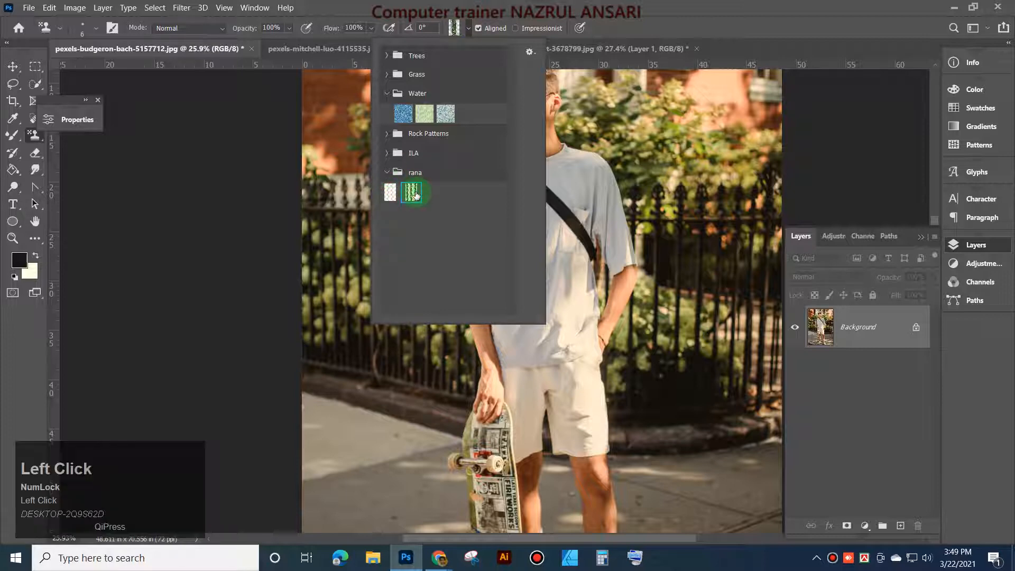
{"action": "left_click", "coordinate": [393, 194]}
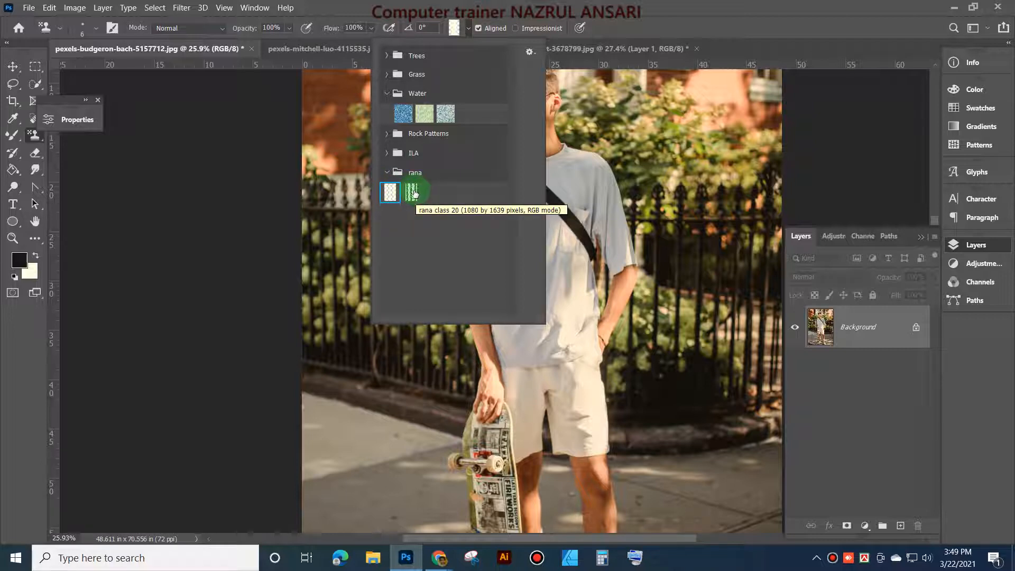
{"action": "left_click", "coordinate": [413, 193]}
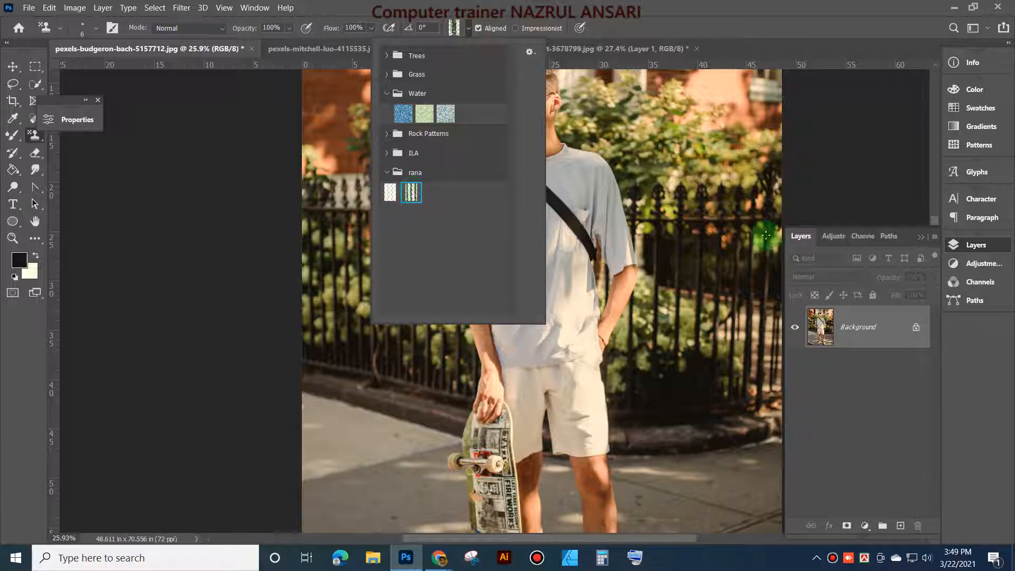
{"action": "left_click", "coordinate": [717, 4]}
Step: Select the man's T-shirt with the Quick Selection tool, leaving out the black strap and the shorts
{"action": "left_click", "coordinate": [15, 134]}
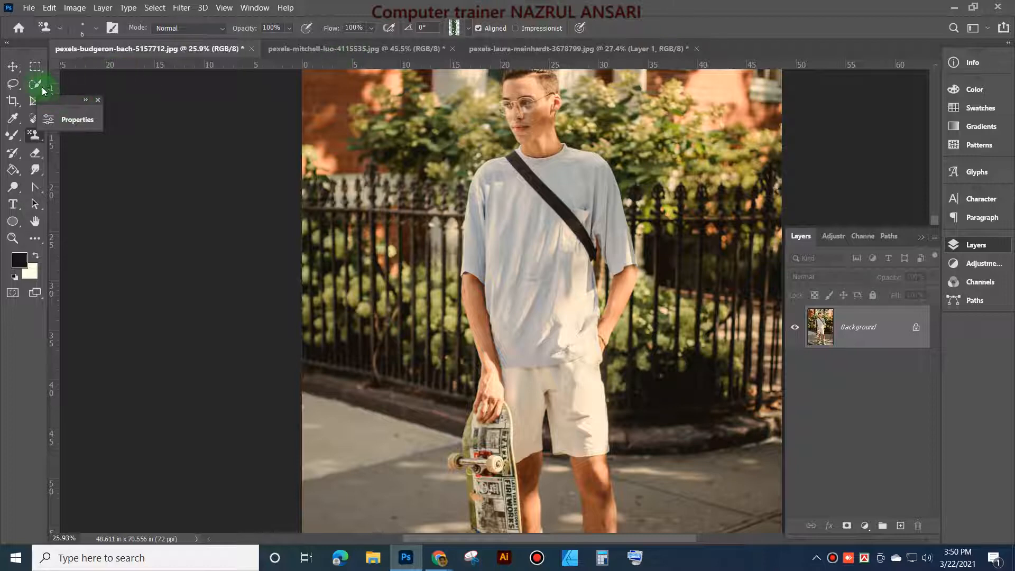
{"action": "left_click_drag", "start_coordinate": [35, 83], "coordinate": [83, 96]}
{"action": "left_click", "coordinate": [83, 96]}
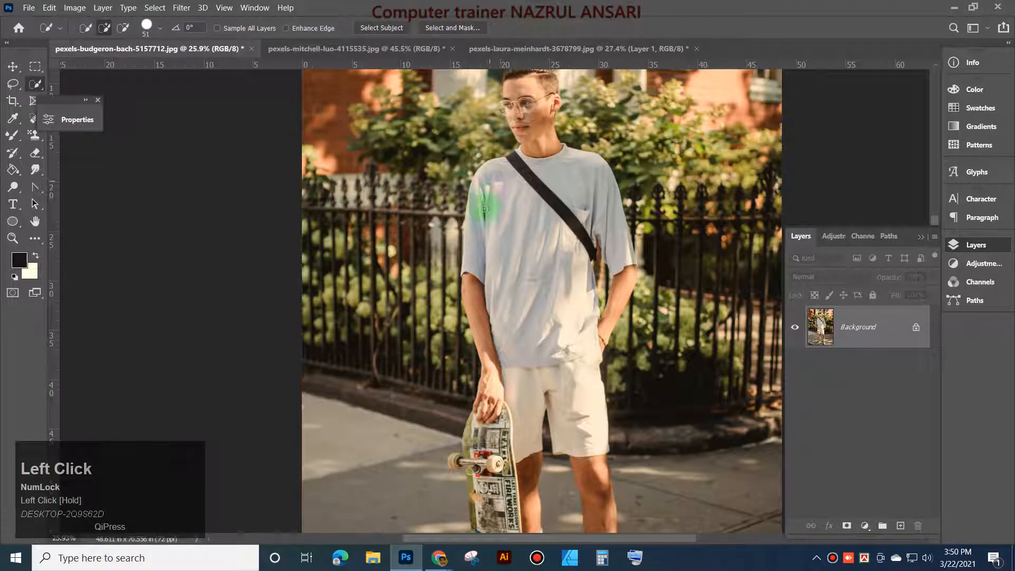
{"action": "left_click_drag", "start_coordinate": [496, 183], "coordinate": [526, 256]}
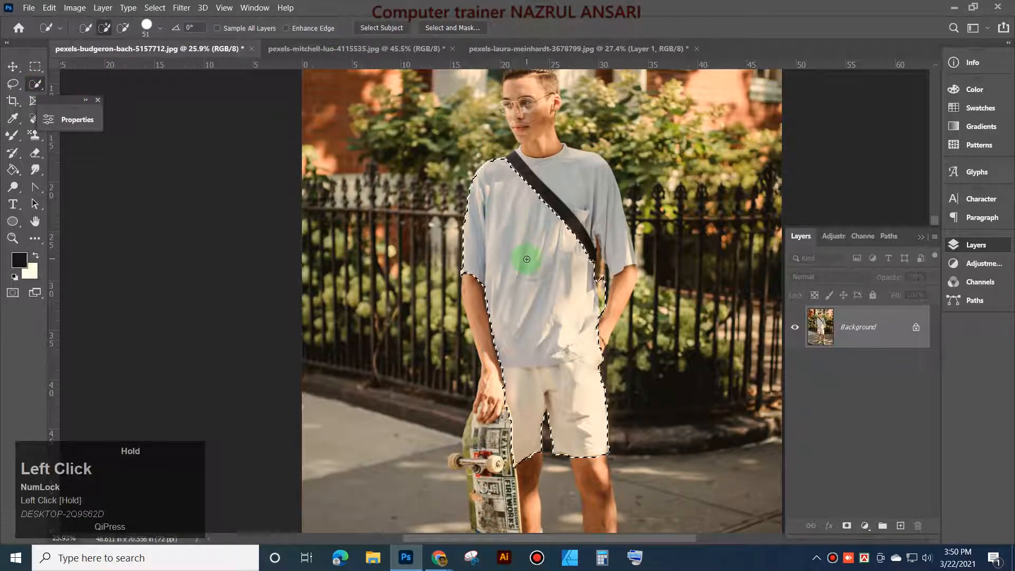
{"action": "mouse_move", "coordinate": [559, 168]}
{"action": "left_mouse_down"}
{"action": "mouse_move", "coordinate": [576, 176]}
{"action": "mouse_move", "coordinate": [594, 267]}
{"action": "mouse_move", "coordinate": [589, 328]}
{"action": "mouse_move", "coordinate": [528, 403]}
{"action": "mouse_move", "coordinate": [516, 385]}
{"action": "mouse_move", "coordinate": [537, 369]}
{"action": "mouse_move", "coordinate": [608, 386]}
{"action": "mouse_move", "coordinate": [594, 430]}
{"action": "mouse_move", "coordinate": [566, 438]}
{"action": "mouse_move", "coordinate": [587, 423]}
{"action": "mouse_move", "coordinate": [589, 436]}
{"action": "mouse_move", "coordinate": [618, 439]}
{"action": "mouse_move", "coordinate": [662, 339]}
{"action": "left_mouse_up"}
{"action": "scroll", "coordinate": [547, 309], "scroll_direction": "up", "scroll_amount": 5}
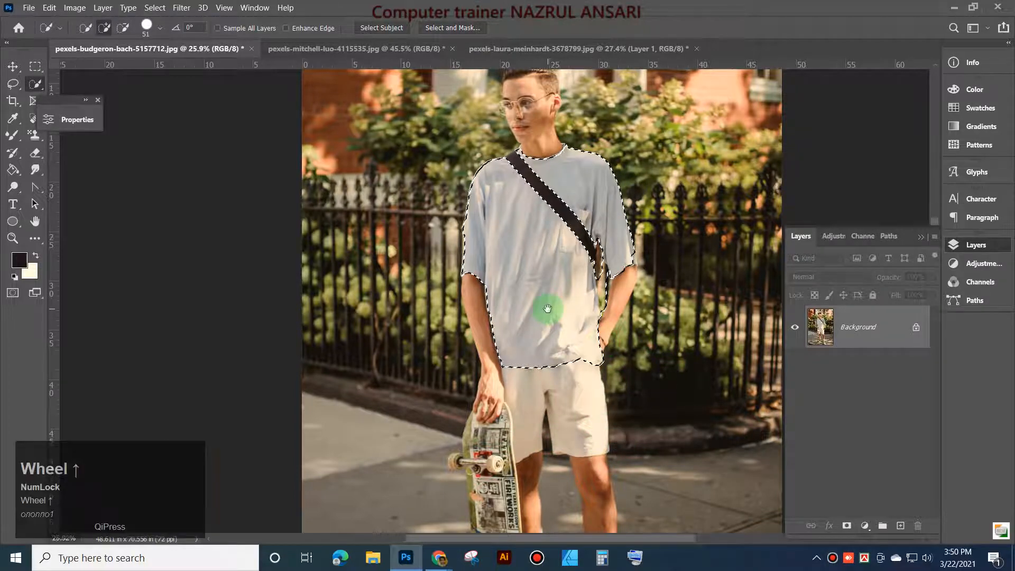
{"action": "key", "text": "space"}
{"action": "scroll", "coordinate": [602, 297], "scroll_direction": "up", "scroll_amount": 3}
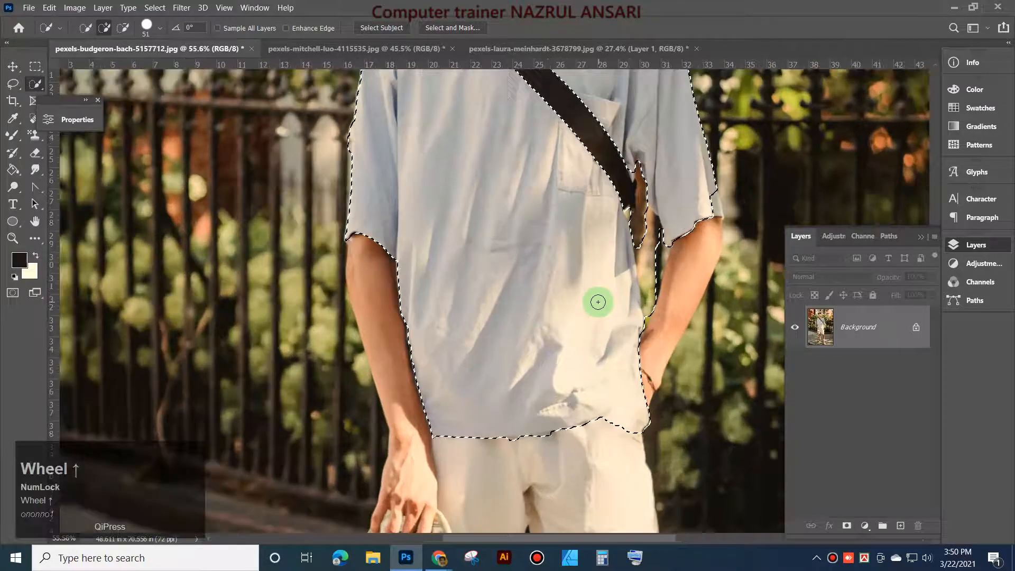
Step: Subtract the background gap between the T-shirt's side and the bent arm from the selection, using a 20 px brush along the shirt edge
{"action": "left_click", "coordinate": [655, 267]}
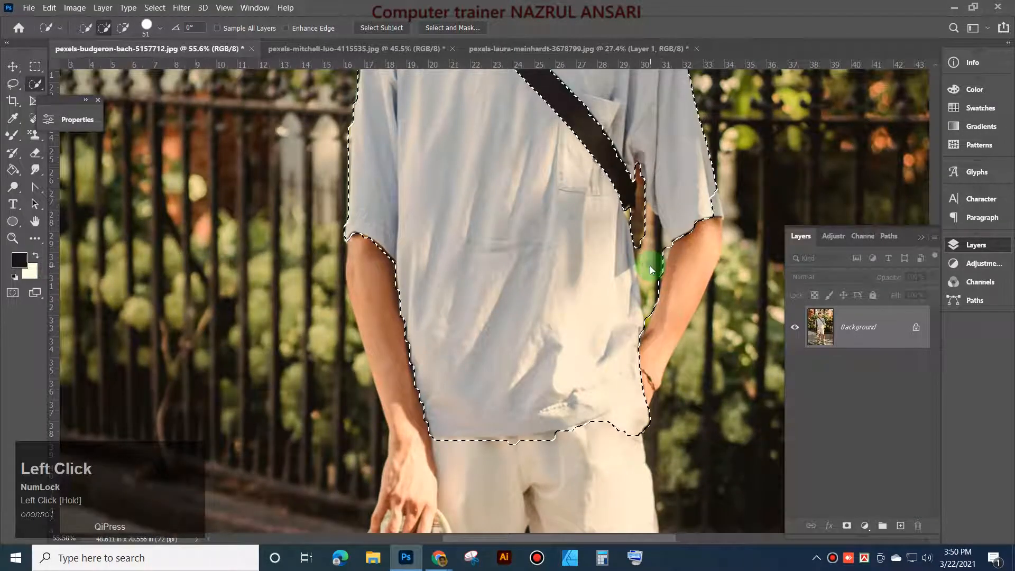
{"action": "mouse_move", "coordinate": [661, 268]}
{"action": "left_mouse_down"}
{"action": "mouse_move", "coordinate": [647, 287]}
{"action": "mouse_move", "coordinate": [648, 220]}
{"action": "mouse_move", "coordinate": [657, 263]}
{"action": "left_mouse_up"}
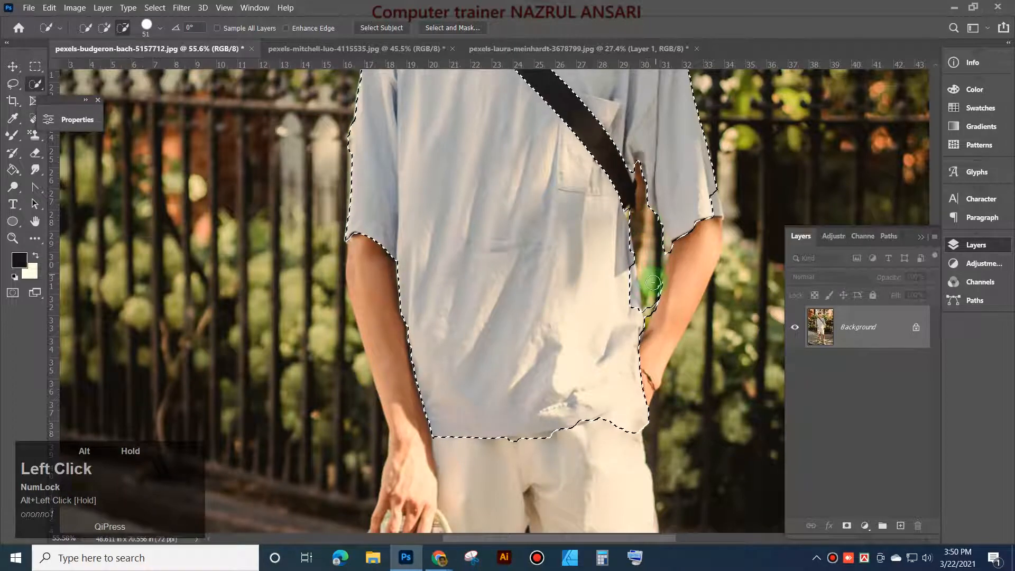
{"action": "right_click", "coordinate": [638, 250], "text": "alt"}
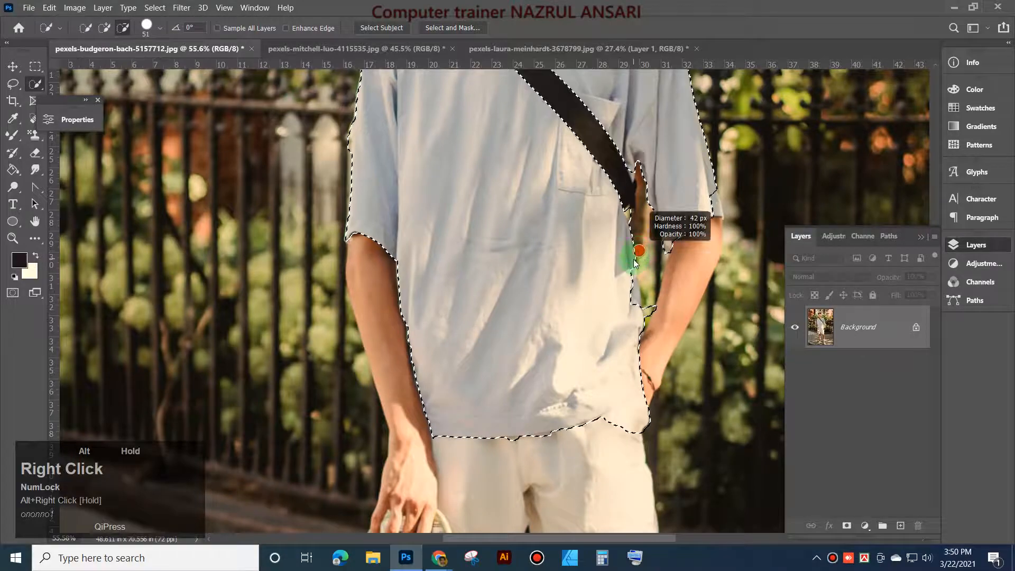
{"action": "scroll", "coordinate": [634, 264], "scroll_direction": "up", "scroll_amount": 5}
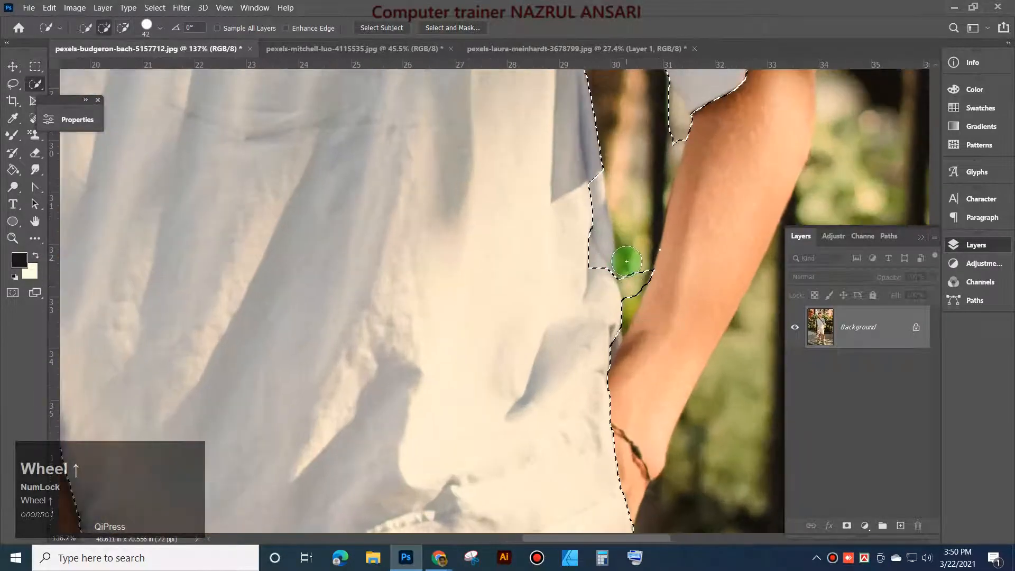
{"action": "right_click", "coordinate": [626, 249], "text": "alt"}
{"action": "left_click", "coordinate": [627, 274]}
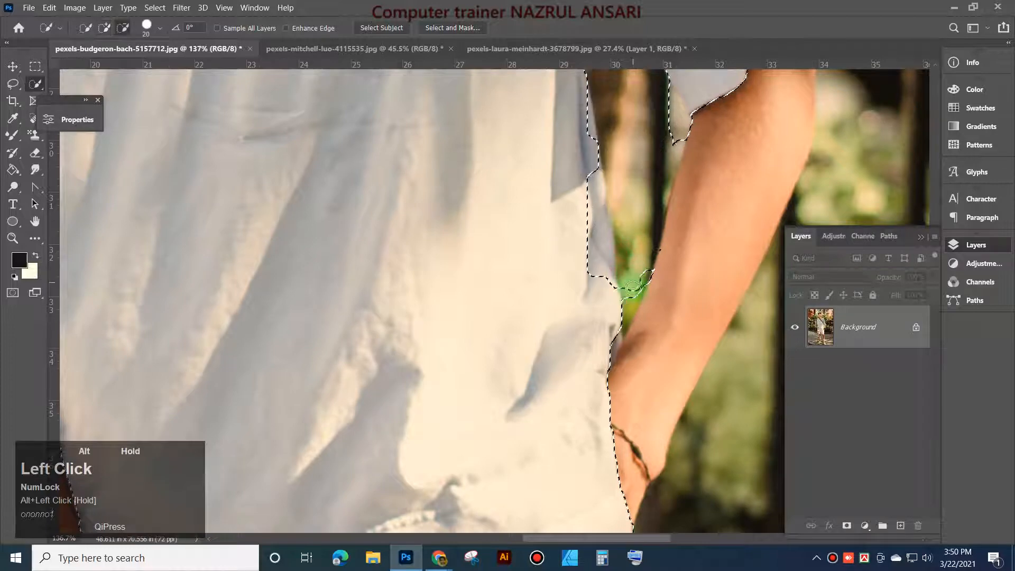
{"action": "left_click", "coordinate": [634, 283], "text": "alt"}
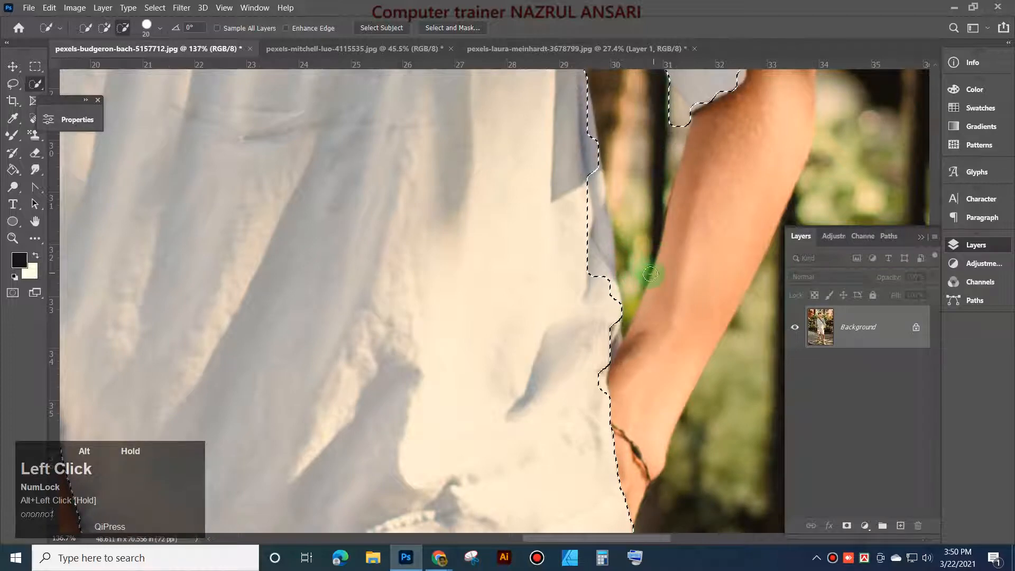
{"action": "left_click", "coordinate": [585, 177], "text": "alt"}
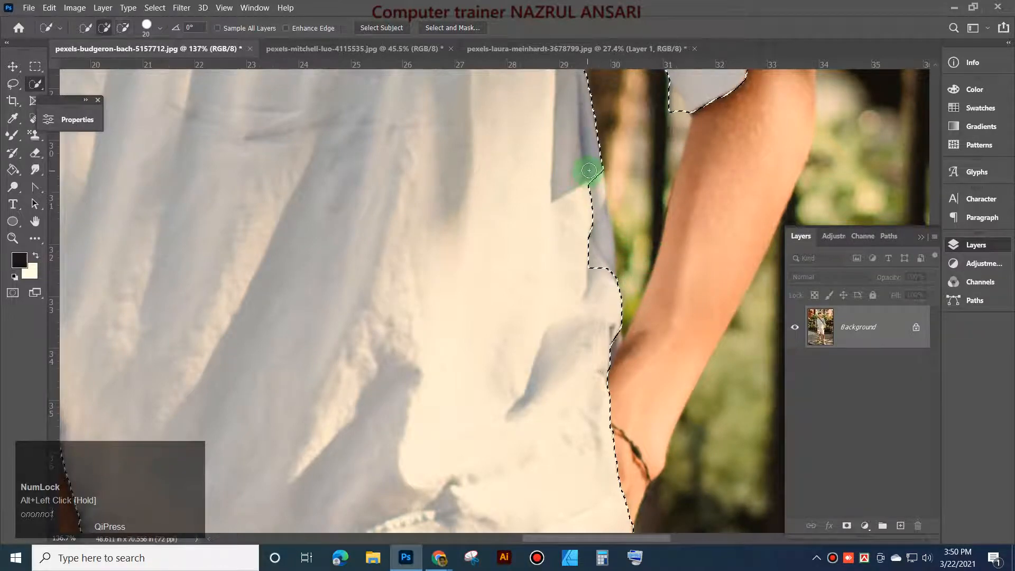
{"action": "left_click", "coordinate": [594, 184]}
{"action": "mouse_move", "coordinate": [593, 184]}
{"action": "left_mouse_down"}
{"action": "mouse_move", "coordinate": [600, 218]}
{"action": "mouse_move", "coordinate": [592, 176]}
{"action": "left_mouse_up"}
Step: Remove the small background sliver beneath the lower end of the black strap from the selection
{"action": "key", "text": "space"}
{"action": "mouse_move", "coordinate": [753, 169]}
{"action": "left_mouse_down"}
{"action": "mouse_move", "coordinate": [728, 104]}
{"action": "mouse_move", "coordinate": [690, 282]}
{"action": "mouse_move", "coordinate": [625, 320]}
{"action": "left_mouse_up"}
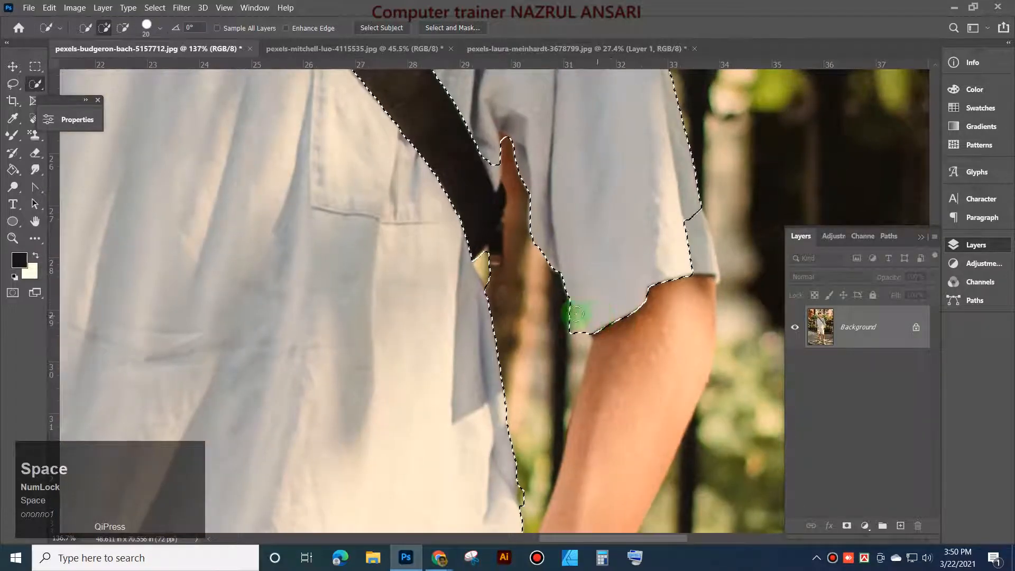
{"action": "key", "text": "alt"}
{"action": "mouse_move", "coordinate": [479, 257]}
{"action": "left_mouse_down"}
{"action": "mouse_move", "coordinate": [497, 286]}
{"action": "mouse_move", "coordinate": [462, 263]}
{"action": "left_mouse_up"}
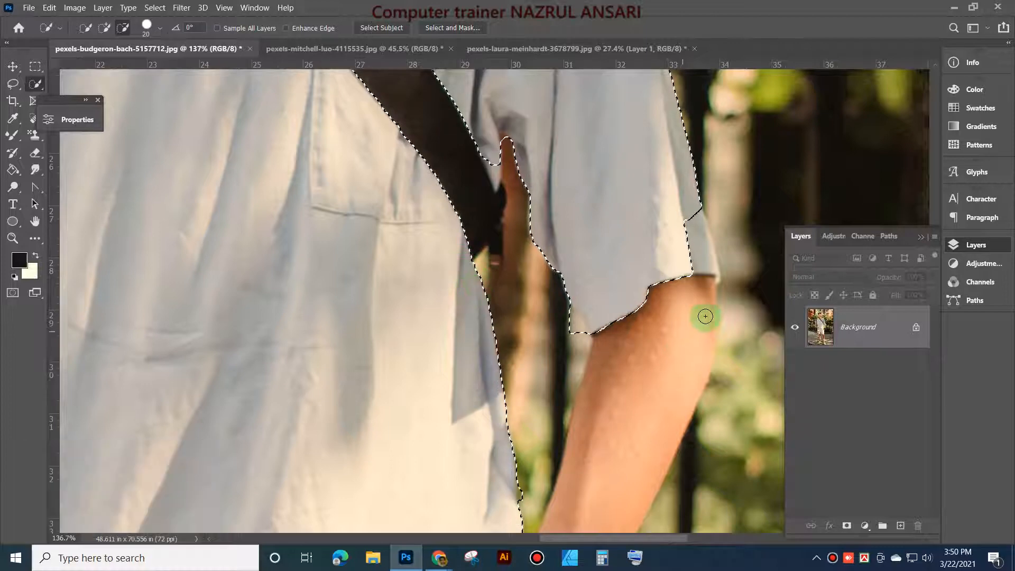
Step: Add the missing outer hem of the sleeve on the strap-end side and subtract the background picked up beside it
{"action": "mouse_move", "coordinate": [688, 212]}
{"action": "left_mouse_down"}
{"action": "mouse_move", "coordinate": [677, 164]}
{"action": "mouse_move", "coordinate": [697, 238]}
{"action": "left_mouse_up"}
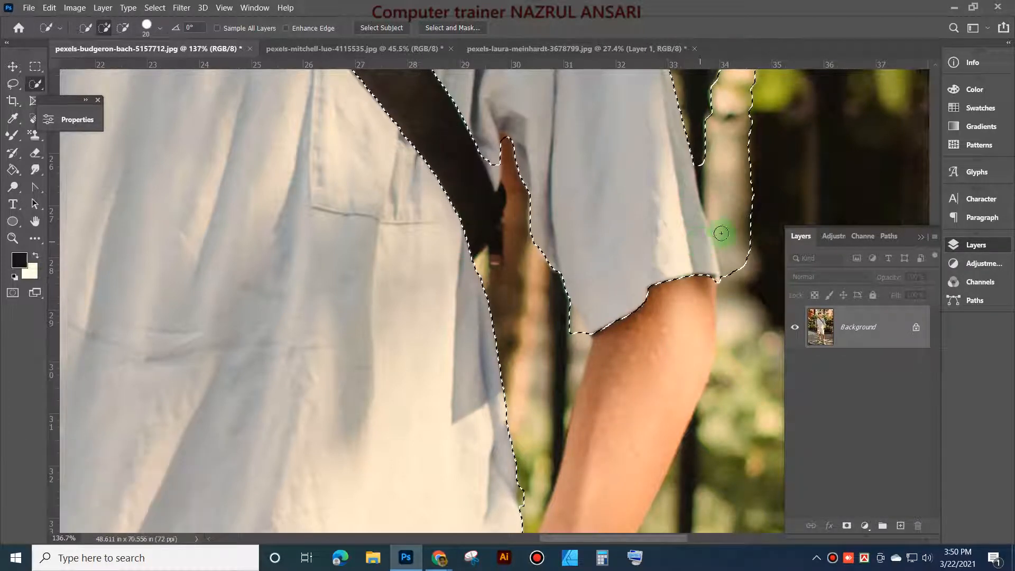
{"action": "scroll", "coordinate": [739, 226], "scroll_direction": "down", "scroll_amount": 3}
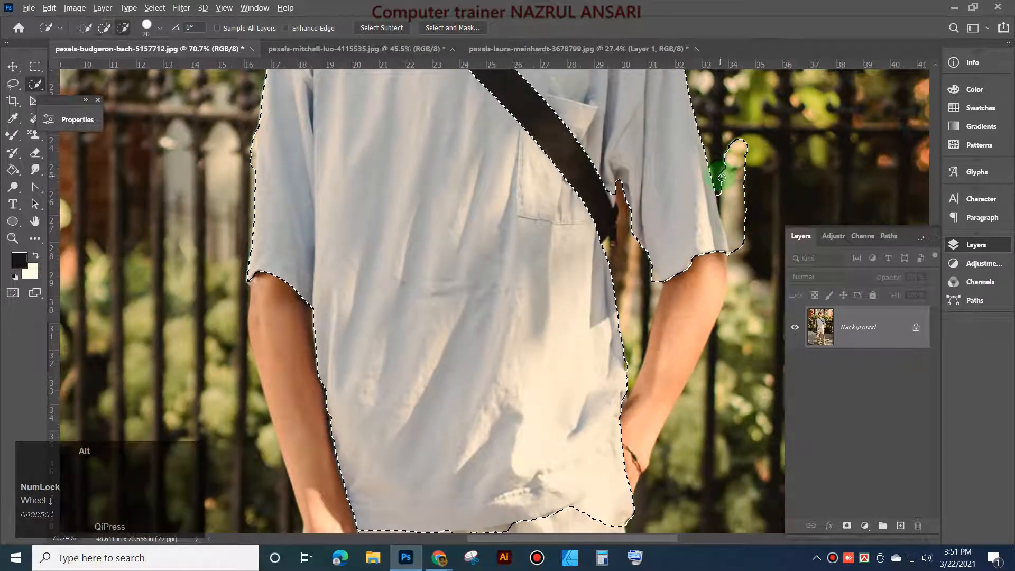
{"action": "left_click_drag", "start_coordinate": [716, 170], "coordinate": [723, 203]}
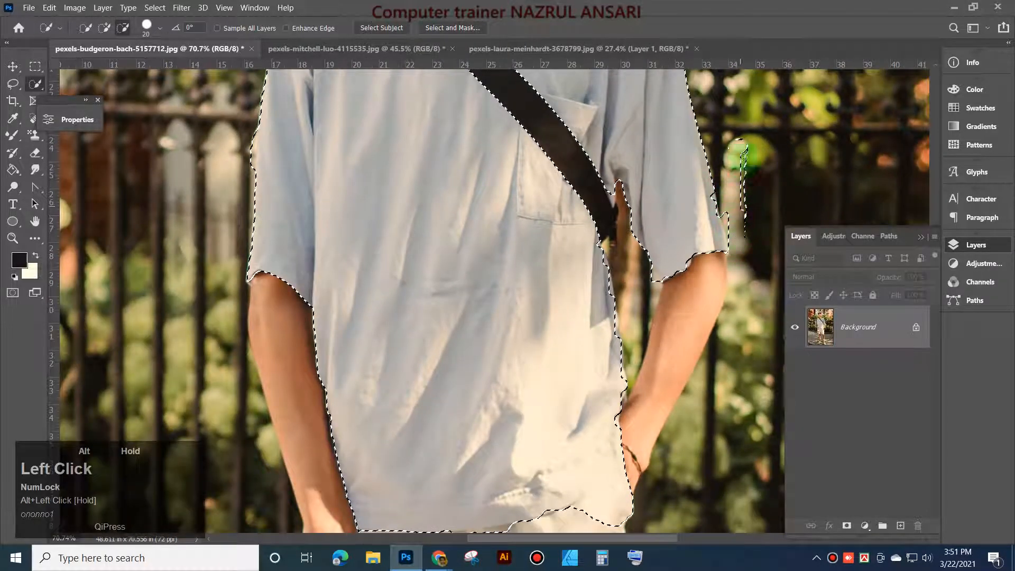
{"action": "mouse_move", "coordinate": [725, 154]}
{"action": "left_mouse_down"}
{"action": "mouse_move", "coordinate": [741, 177]}
{"action": "mouse_move", "coordinate": [744, 216]}
{"action": "mouse_move", "coordinate": [735, 204]}
{"action": "mouse_move", "coordinate": [728, 229]}
{"action": "left_mouse_up"}
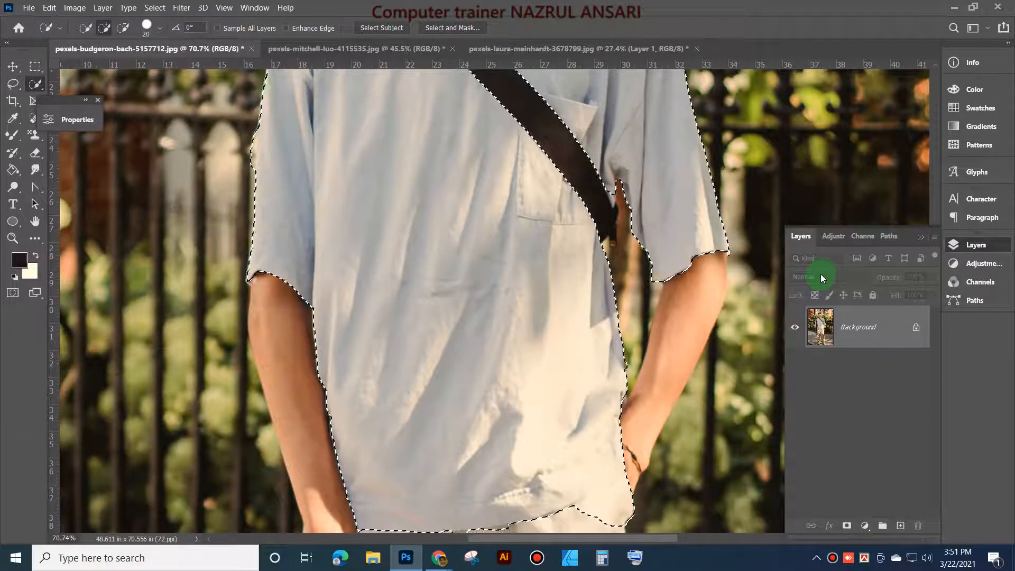
Step: Trim the fence background from the selection along the outer edge of the opposite sleeve
{"action": "key", "text": "space"}
{"action": "left_click_drag", "start_coordinate": [543, 124], "coordinate": [634, 319]}
{"action": "scroll", "coordinate": [344, 391], "scroll_direction": "up", "scroll_amount": 2}
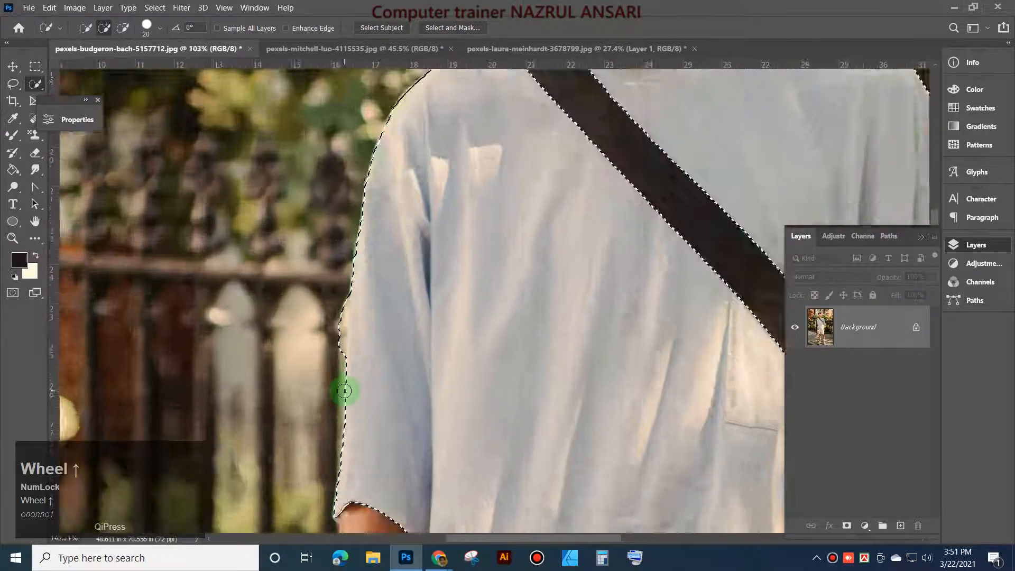
{"action": "scroll", "coordinate": [344, 391], "scroll_direction": "up", "scroll_amount": 2}
{"action": "key", "text": "alt"}
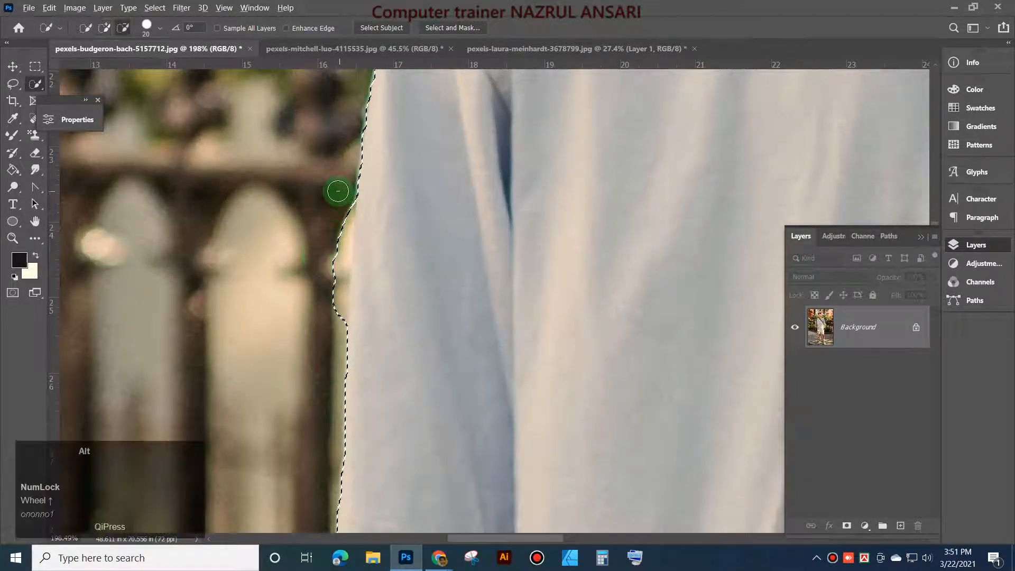
{"action": "left_click", "coordinate": [337, 211], "text": "alt"}
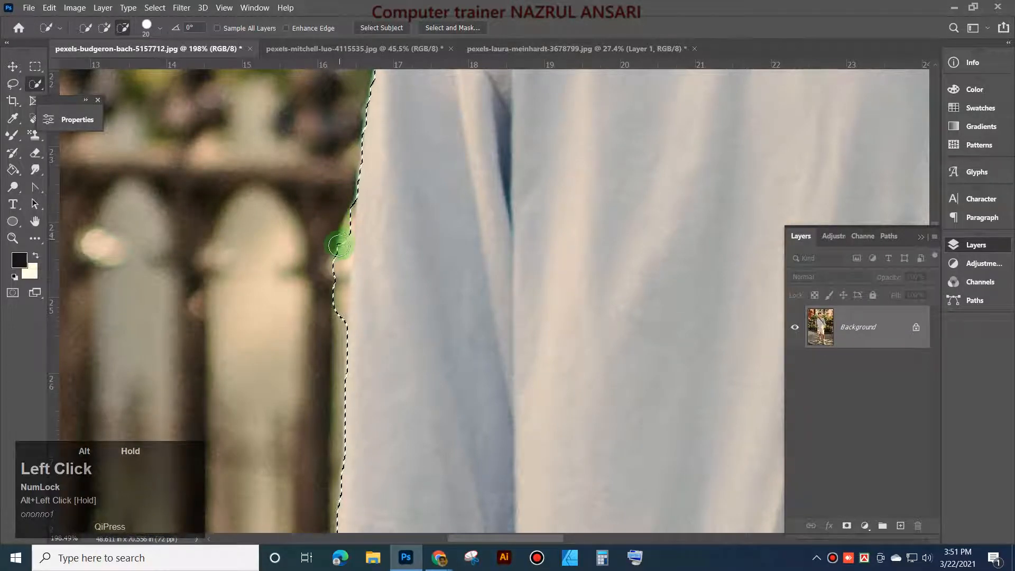
{"action": "left_click_drag", "start_coordinate": [338, 245], "coordinate": [333, 324]}
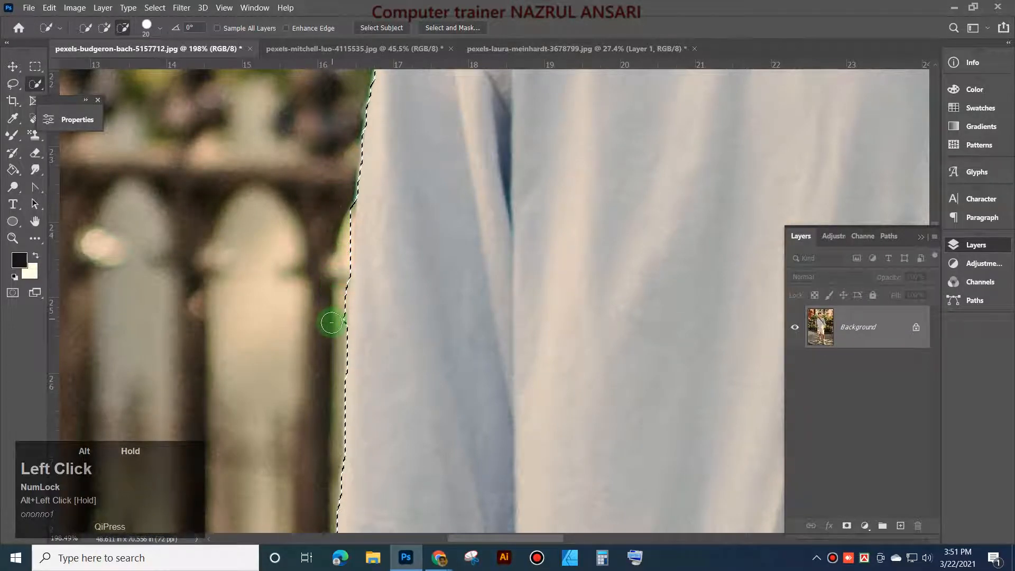
Step: Extend the selection into the shirt fold between strap and armpit, and subtract the bare arm with a 5 px brush
{"action": "key", "text": "space"}
{"action": "mouse_move", "coordinate": [751, 103]}
{"action": "left_mouse_down"}
{"action": "mouse_move", "coordinate": [482, 437]}
{"action": "mouse_move", "coordinate": [525, 410]}
{"action": "left_mouse_up"}
{"action": "scroll", "coordinate": [588, 331], "scroll_direction": "down", "scroll_amount": 3}
{"action": "scroll", "coordinate": [589, 332], "scroll_direction": "down", "scroll_amount": 2}
{"action": "key", "text": "space"}
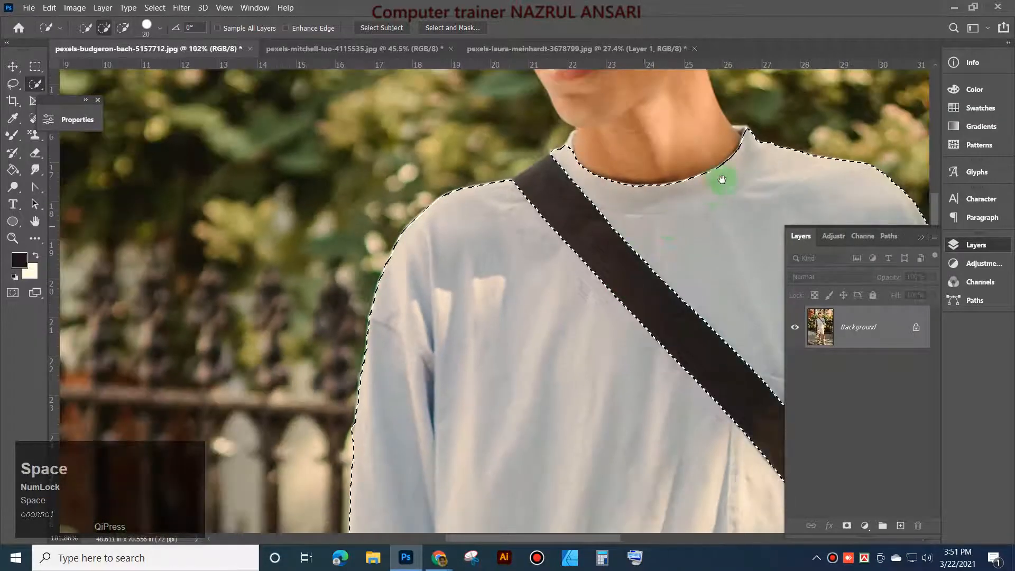
{"action": "left_click_drag", "start_coordinate": [721, 179], "coordinate": [419, 99]}
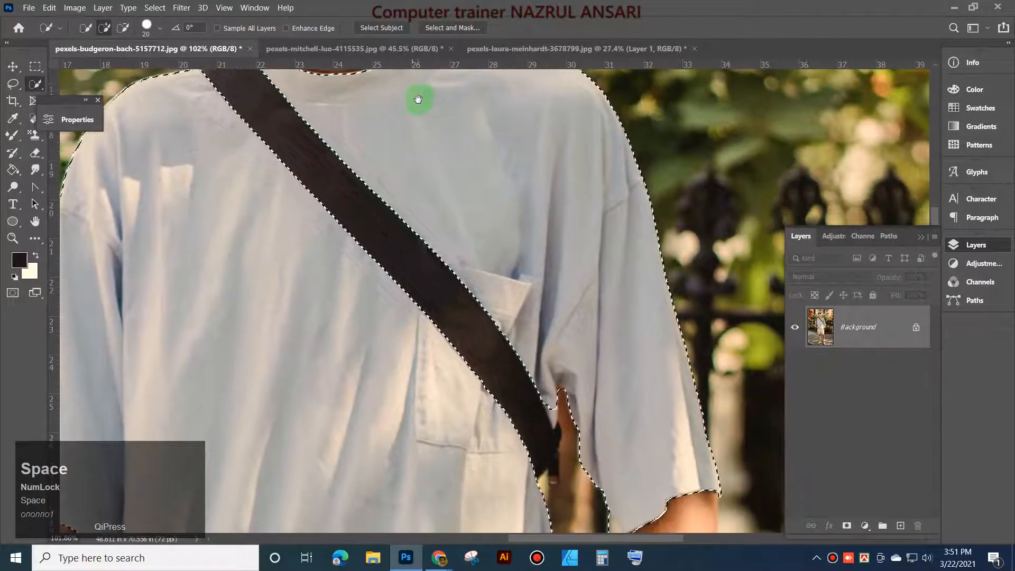
{"action": "scroll", "coordinate": [549, 462], "scroll_direction": "up", "scroll_amount": 7}
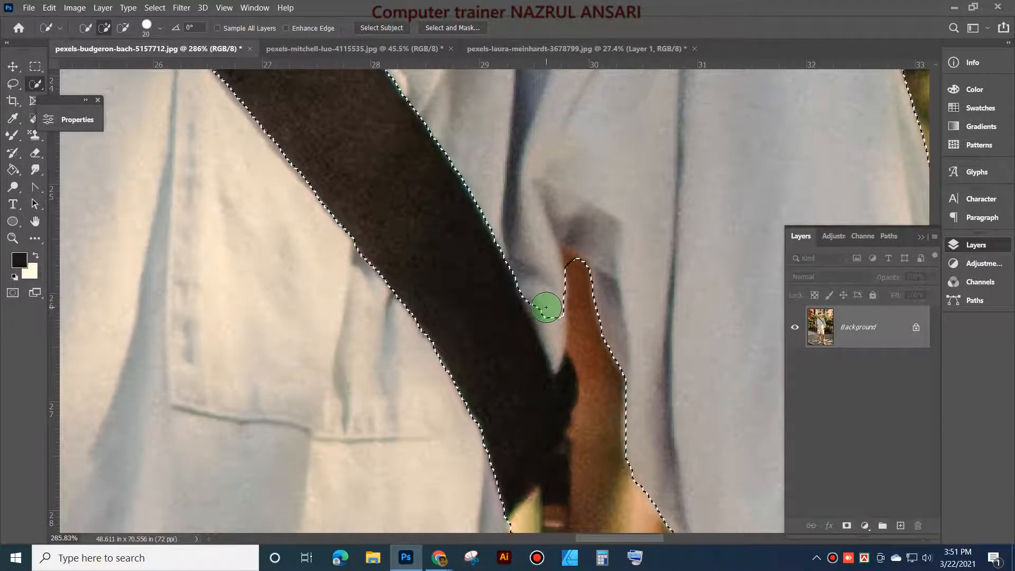
{"action": "left_click", "coordinate": [549, 320]}
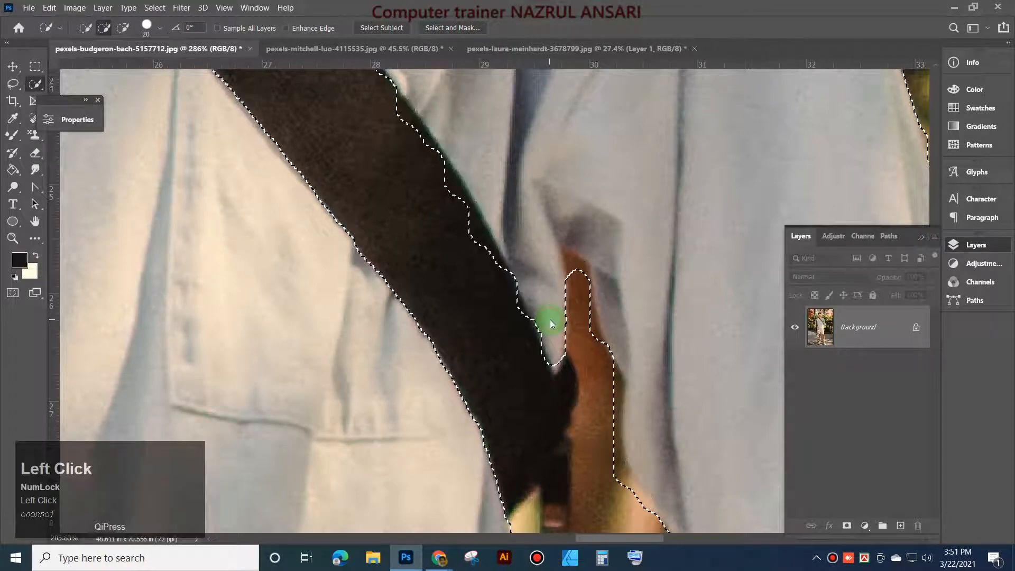
{"action": "scroll", "coordinate": [587, 395], "scroll_direction": "up", "scroll_amount": 4}
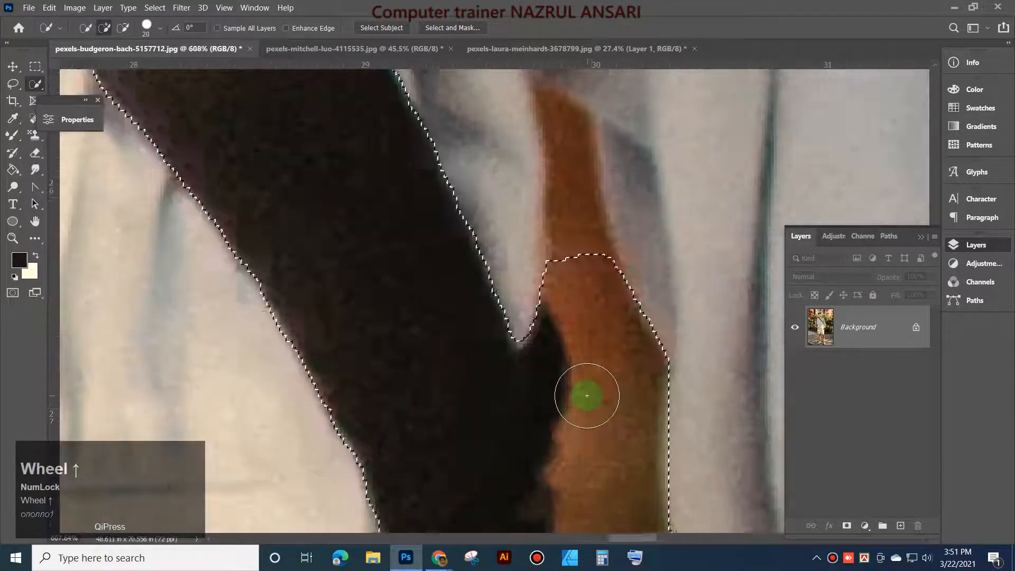
{"action": "scroll", "coordinate": [587, 395], "scroll_direction": "down", "scroll_amount": 2}
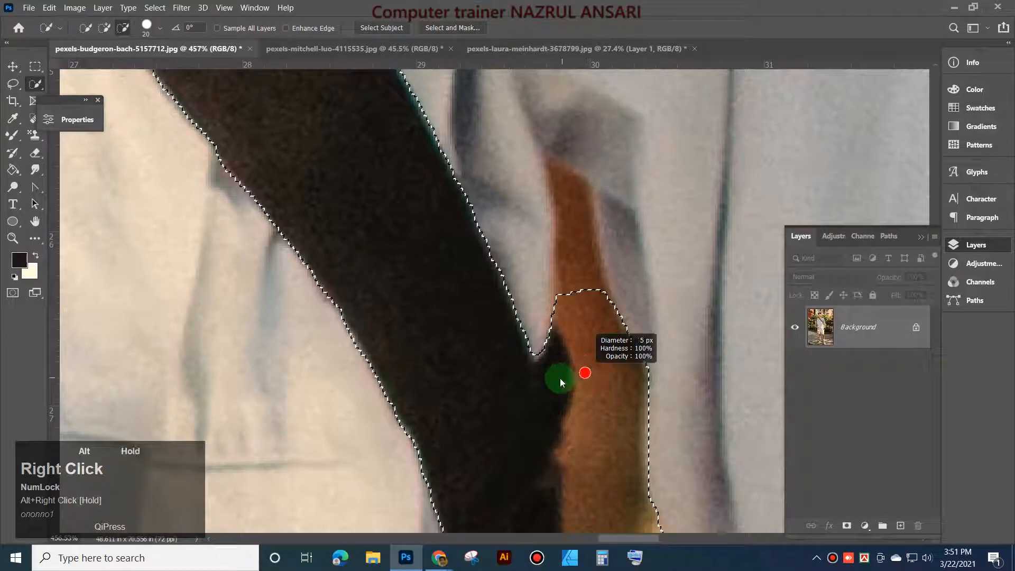
{"action": "left_click", "coordinate": [565, 296], "text": "alt"}
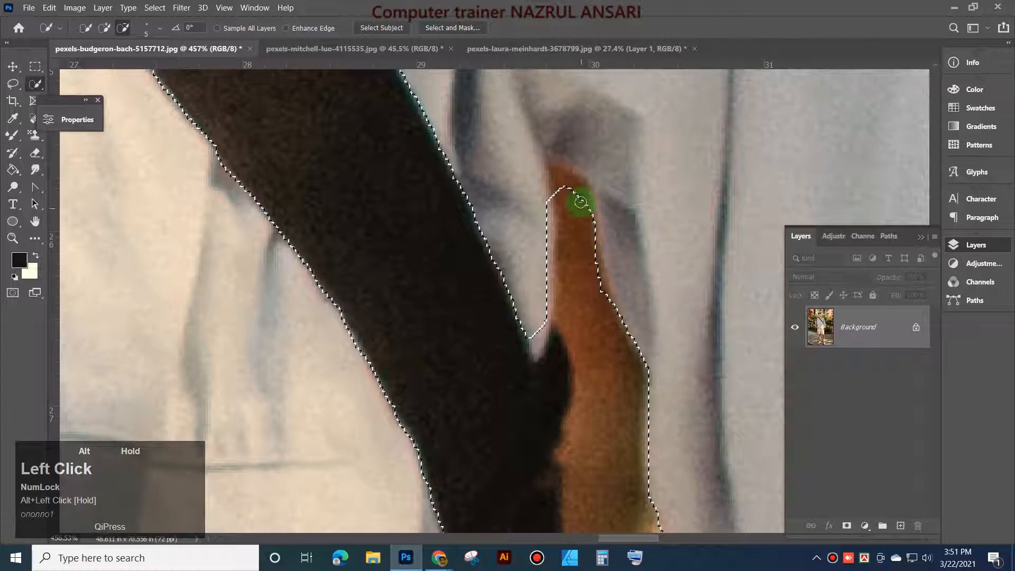
{"action": "left_click_drag", "start_coordinate": [562, 173], "coordinate": [544, 335], "text": "alt"}
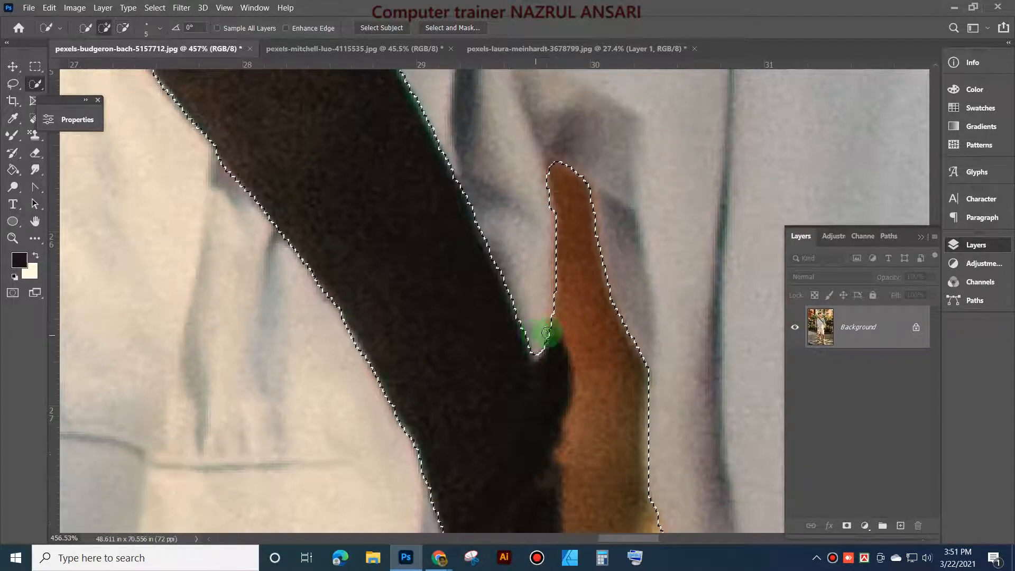
{"action": "left_click", "coordinate": [605, 289]}
Step: Add the missing collar tip on the strap side of the neck to the T-shirt selection
{"action": "scroll", "coordinate": [606, 294], "scroll_direction": "down", "scroll_amount": 5}
{"action": "scroll", "coordinate": [607, 300], "scroll_direction": "down", "scroll_amount": 4}
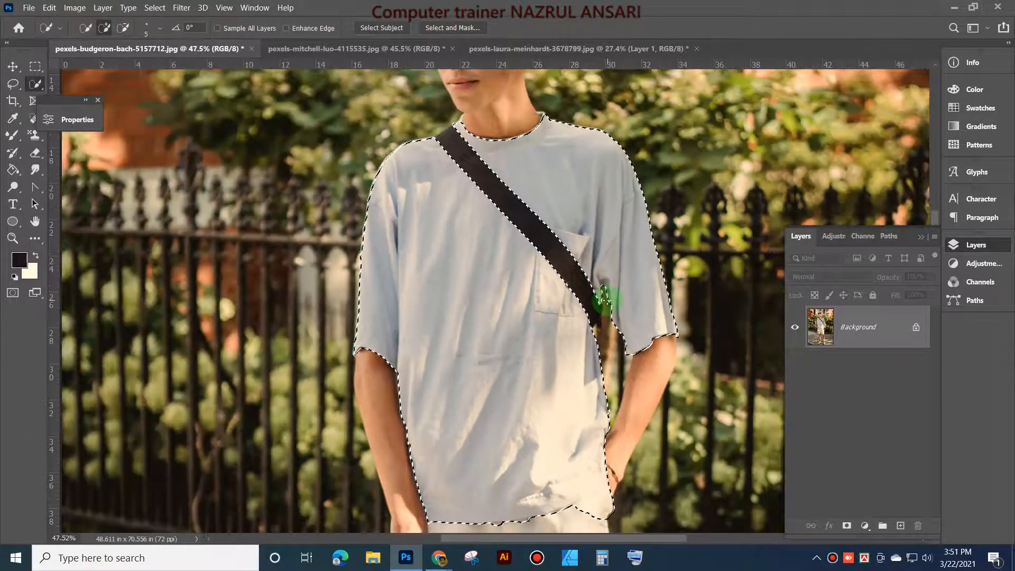
{"action": "key", "text": "space"}
{"action": "left_click_drag", "start_coordinate": [534, 113], "coordinate": [523, 270]}
{"action": "scroll", "coordinate": [475, 363], "scroll_direction": "up", "scroll_amount": 2}
{"action": "scroll", "coordinate": [474, 323], "scroll_direction": "up", "scroll_amount": 6}
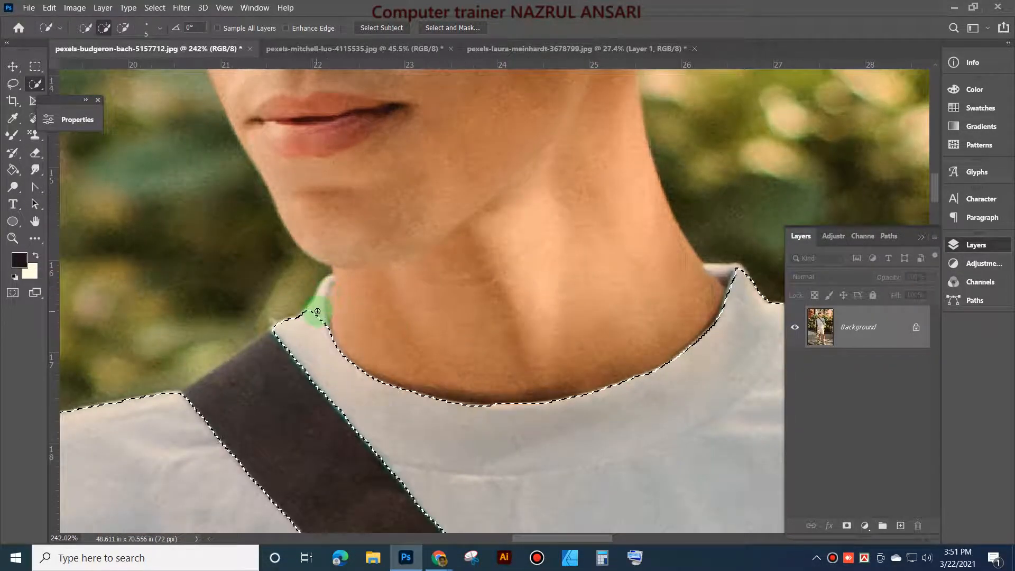
{"action": "mouse_move", "coordinate": [312, 315]}
{"action": "left_mouse_down"}
{"action": "mouse_move", "coordinate": [325, 278]}
{"action": "mouse_move", "coordinate": [312, 336]}
{"action": "mouse_move", "coordinate": [336, 409]}
{"action": "left_mouse_up"}
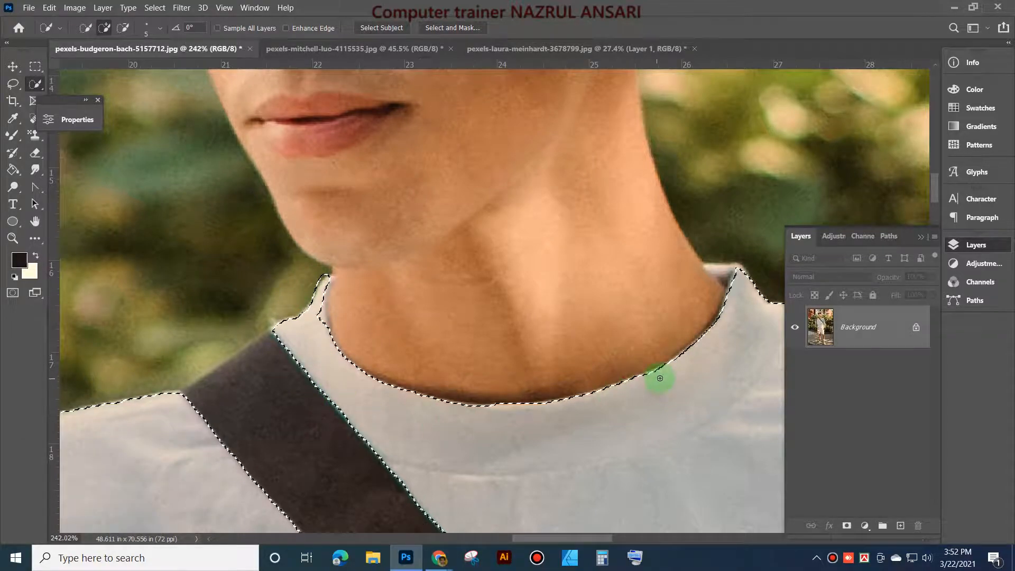
Step: Add the other collar tip, on the side of the neck away from the strap, to the T-shirt selection
{"action": "scroll", "coordinate": [658, 374], "scroll_direction": "down", "scroll_amount": 5}
{"action": "scroll", "coordinate": [660, 376], "scroll_direction": "up", "scroll_amount": 5}
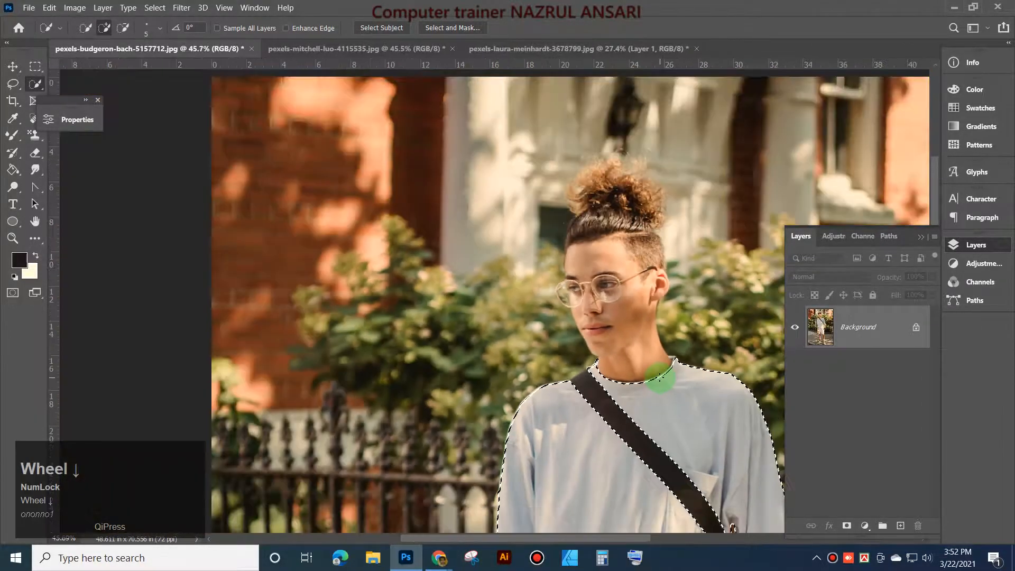
{"action": "scroll", "coordinate": [729, 407], "scroll_direction": "up", "scroll_amount": 2}
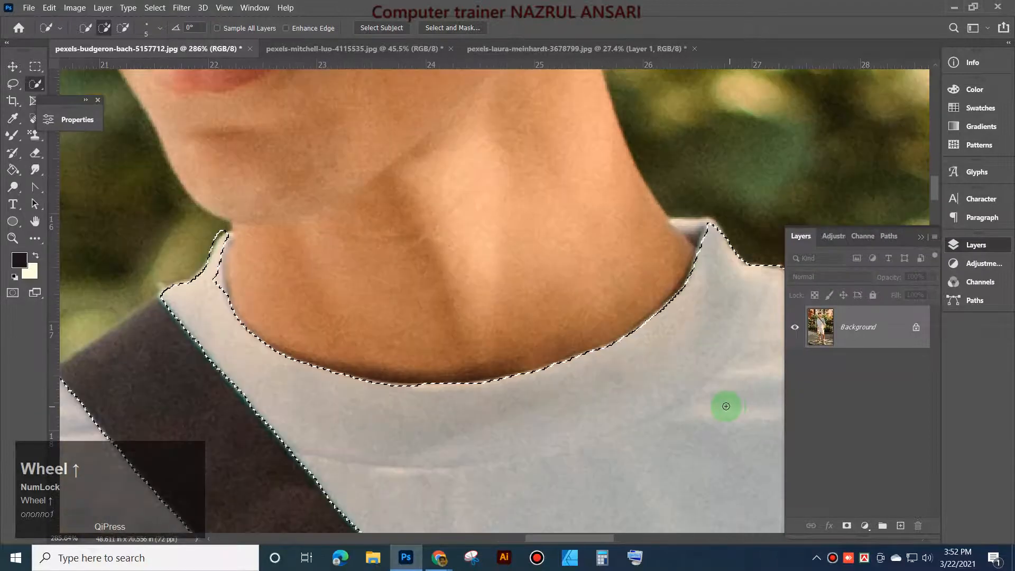
{"action": "left_click_drag", "start_coordinate": [685, 222], "coordinate": [707, 238]}
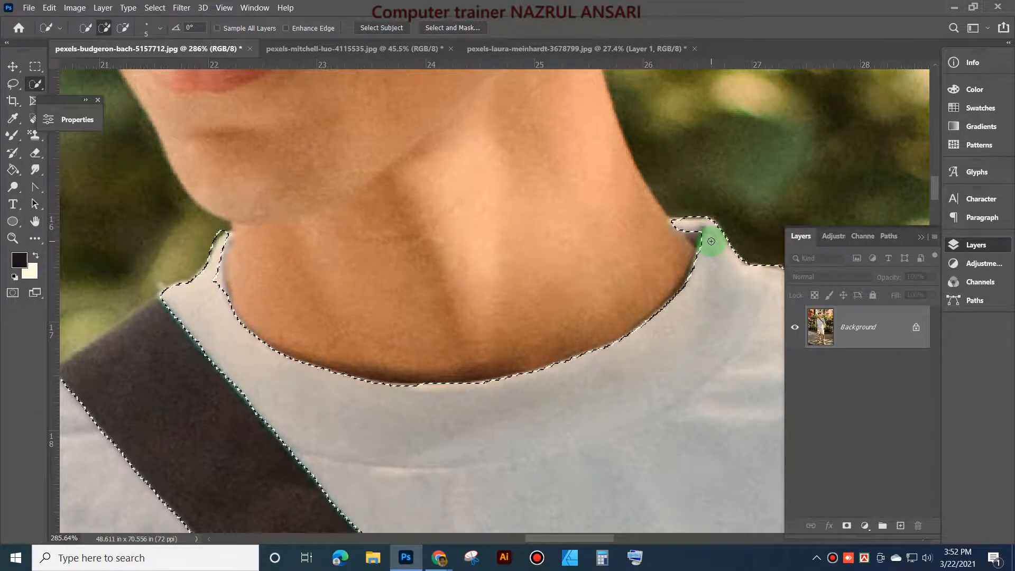
{"action": "scroll", "coordinate": [512, 327], "scroll_direction": "down", "scroll_amount": 2}
{"action": "scroll", "coordinate": [512, 327], "scroll_direction": "down", "scroll_amount": 6}
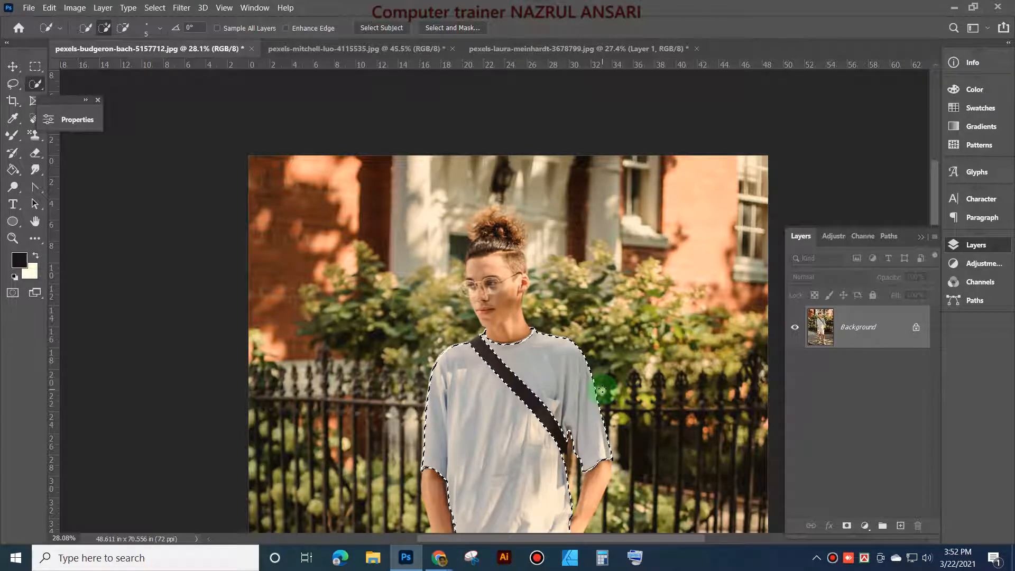
Step: Add a solid colour fill layer in dark olive (504b21) over the selected T-shirt
{"action": "left_click", "coordinate": [864, 525]}
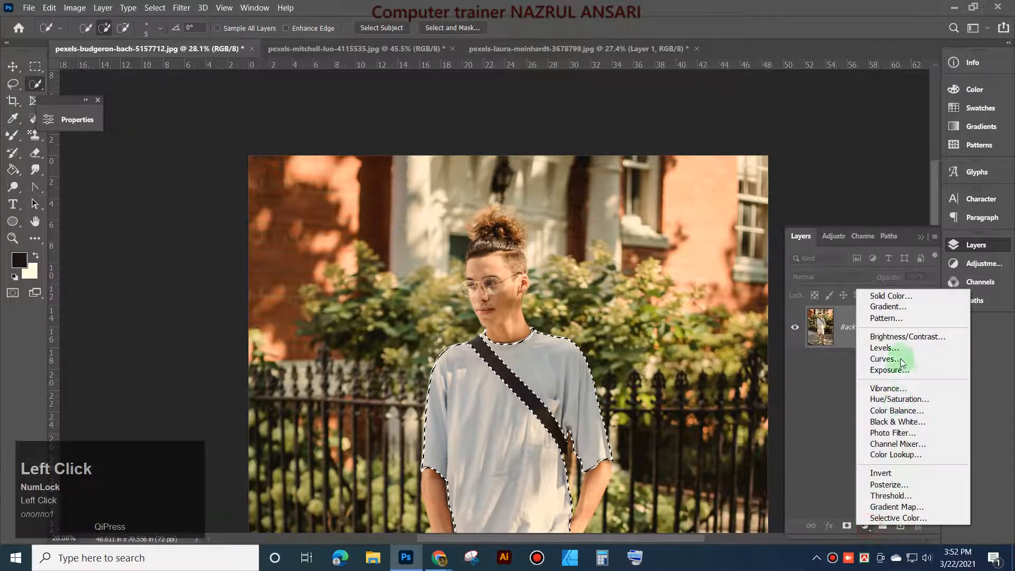
{"action": "left_click", "coordinate": [893, 296]}
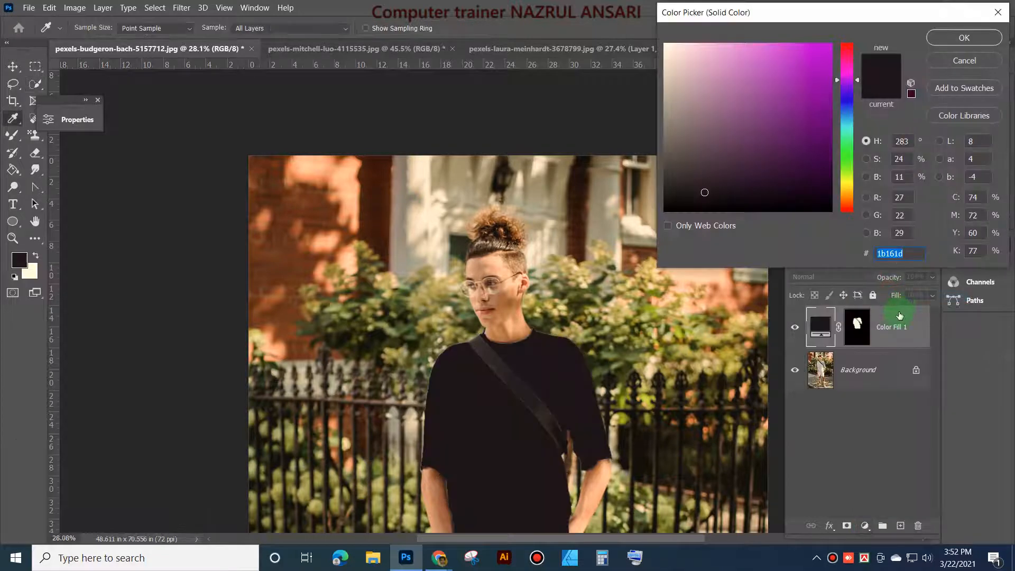
{"action": "mouse_move", "coordinate": [809, 181]}
{"action": "left_mouse_down"}
{"action": "mouse_move", "coordinate": [817, 164]}
{"action": "mouse_move", "coordinate": [757, 127]}
{"action": "mouse_move", "coordinate": [759, 185]}
{"action": "mouse_move", "coordinate": [743, 208]}
{"action": "mouse_move", "coordinate": [695, 170]}
{"action": "mouse_move", "coordinate": [723, 118]}
{"action": "mouse_move", "coordinate": [811, 186]}
{"action": "left_mouse_up"}
{"action": "left_click", "coordinate": [844, 188]}
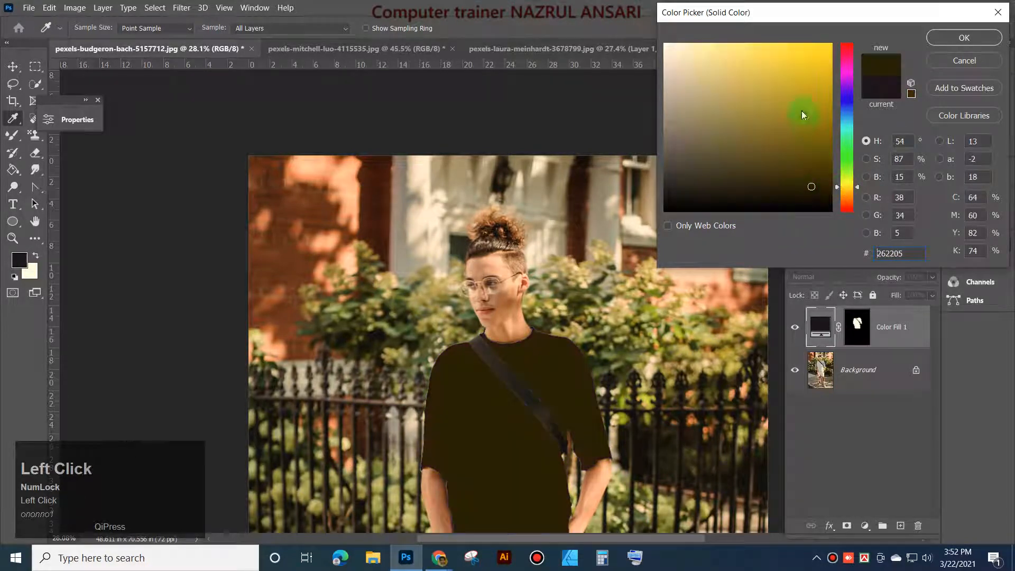
{"action": "mouse_move", "coordinate": [801, 110]}
{"action": "left_mouse_down"}
{"action": "mouse_move", "coordinate": [770, 143]}
{"action": "mouse_move", "coordinate": [770, 75]}
{"action": "mouse_move", "coordinate": [786, 91]}
{"action": "mouse_move", "coordinate": [795, 181]}
{"action": "mouse_move", "coordinate": [773, 179]}
{"action": "mouse_move", "coordinate": [763, 158]}
{"action": "left_mouse_up"}
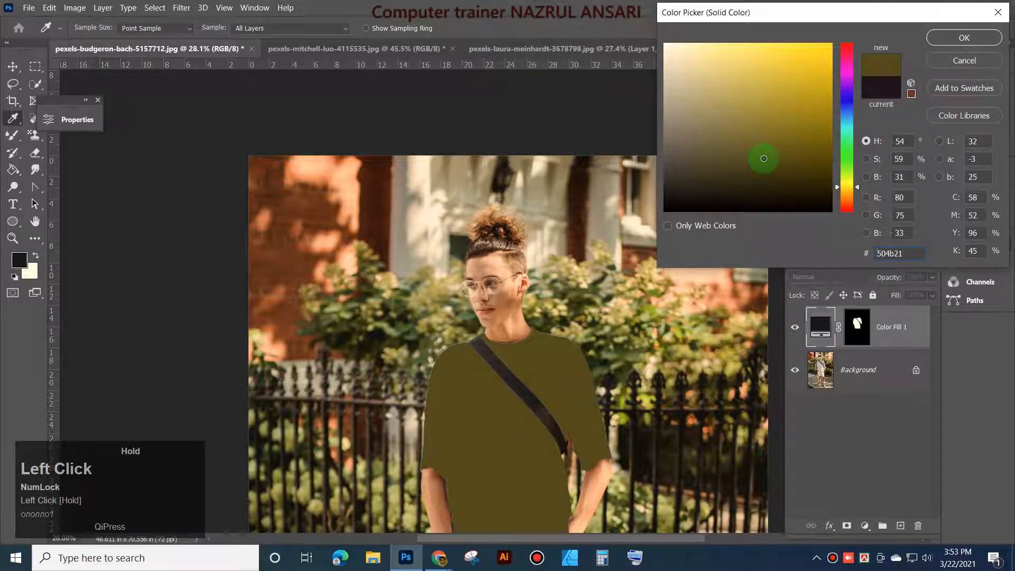
{"action": "left_click", "coordinate": [967, 38]}
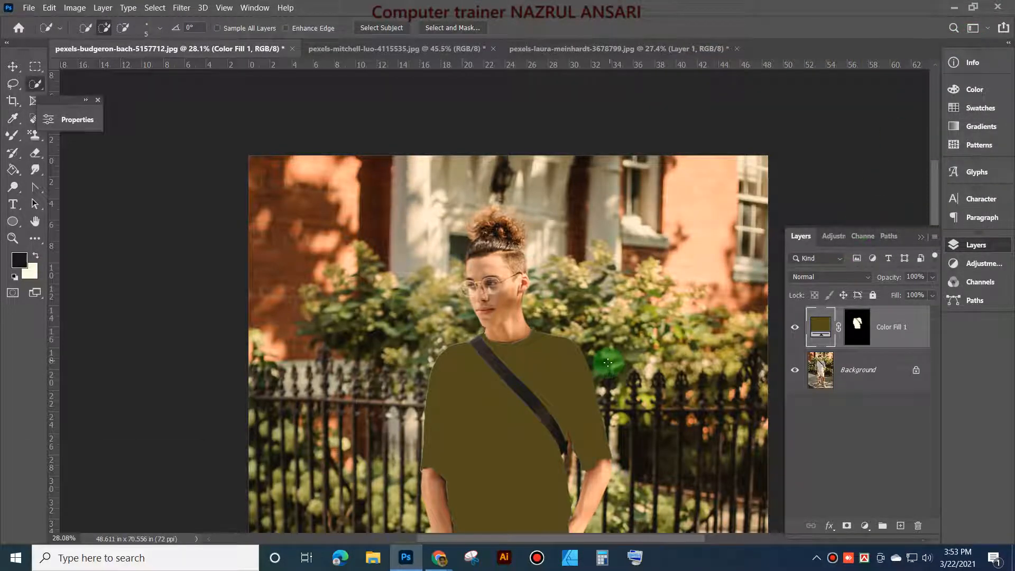
Step: Add a second solid colour fill layer covering the whole image in bright yellow (d6fb27)
{"action": "scroll", "coordinate": [607, 363], "scroll_direction": "down", "scroll_amount": 4}
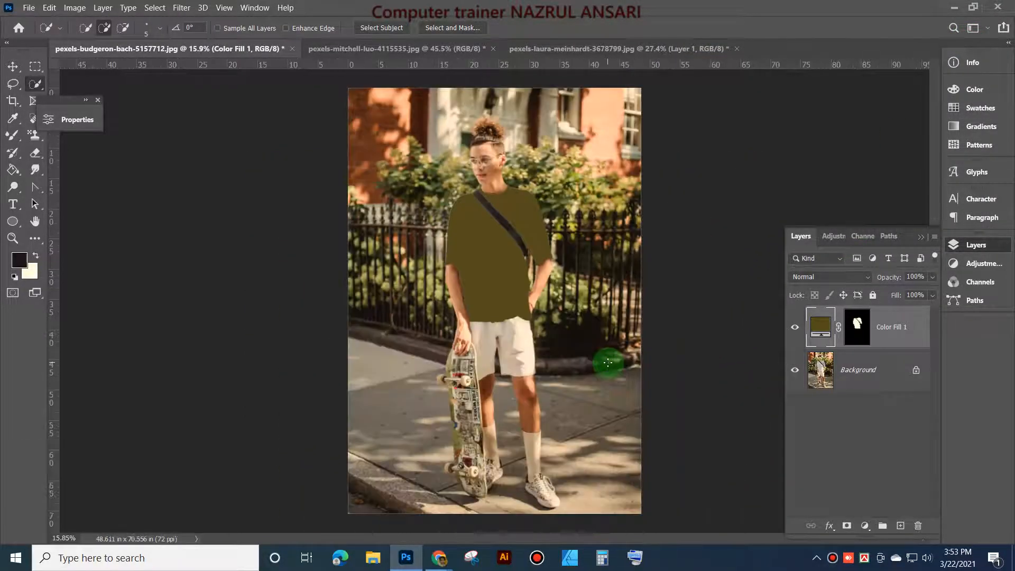
{"action": "scroll", "coordinate": [509, 325], "scroll_direction": "up", "scroll_amount": 3}
{"action": "scroll", "coordinate": [508, 296], "scroll_direction": "up", "scroll_amount": 1}
{"action": "scroll", "coordinate": [516, 267], "scroll_direction": "down", "scroll_amount": 5}
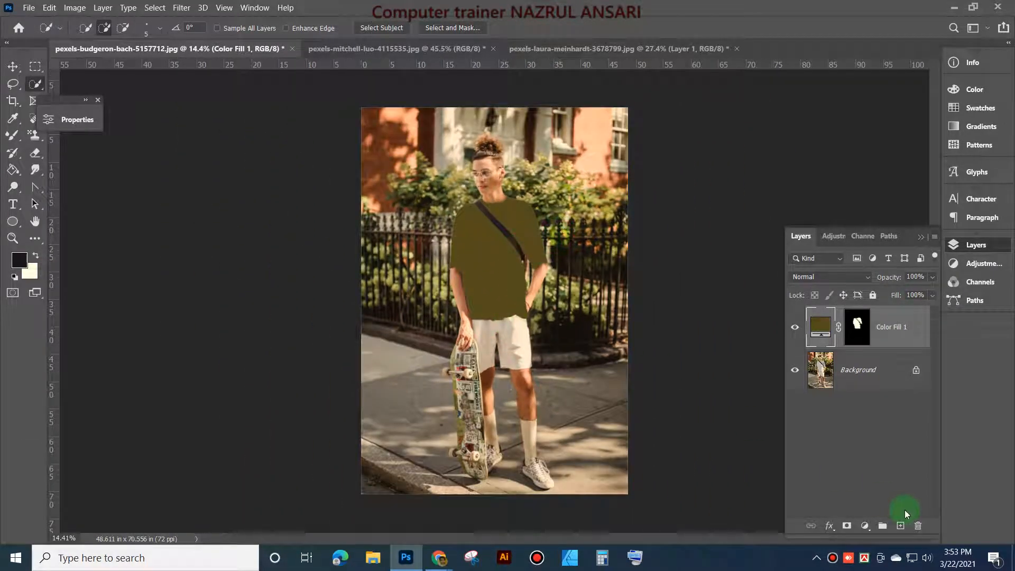
{"action": "left_click", "coordinate": [862, 529]}
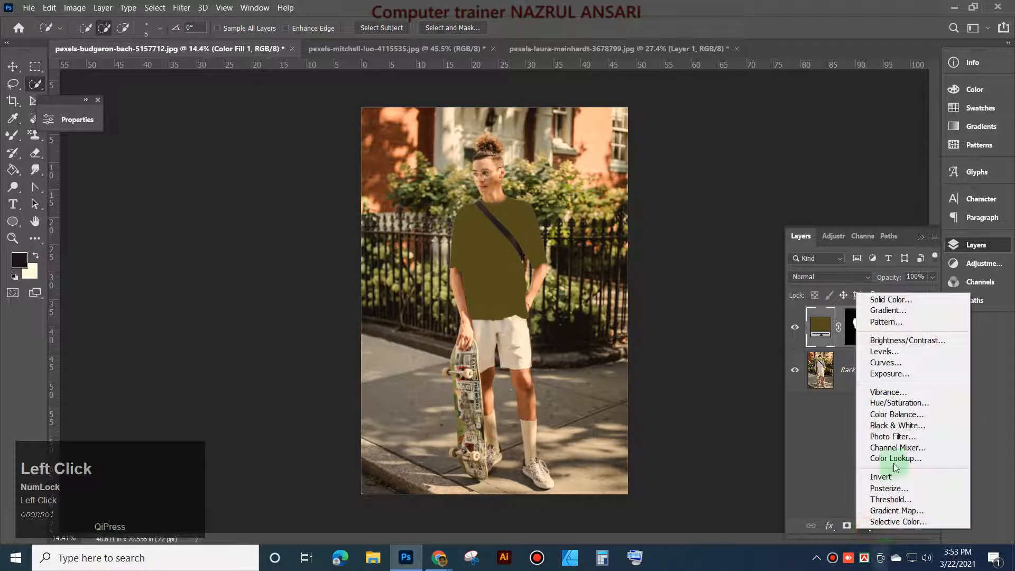
{"action": "left_click", "coordinate": [892, 300]}
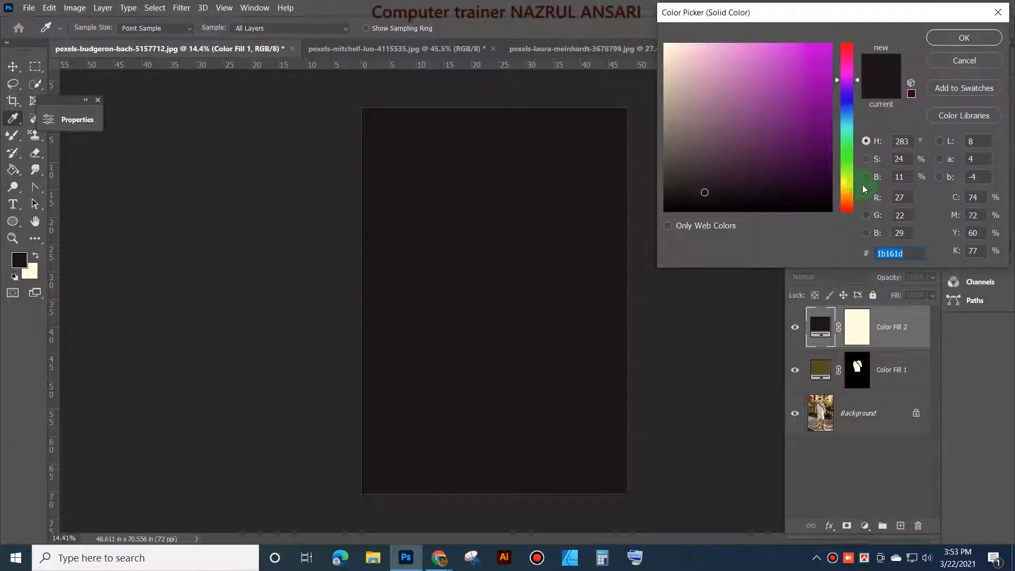
{"action": "left_click", "coordinate": [848, 183]}
{"action": "left_click_drag", "start_coordinate": [793, 47], "coordinate": [767, 49]}
{"action": "left_click", "coordinate": [806, 46]}
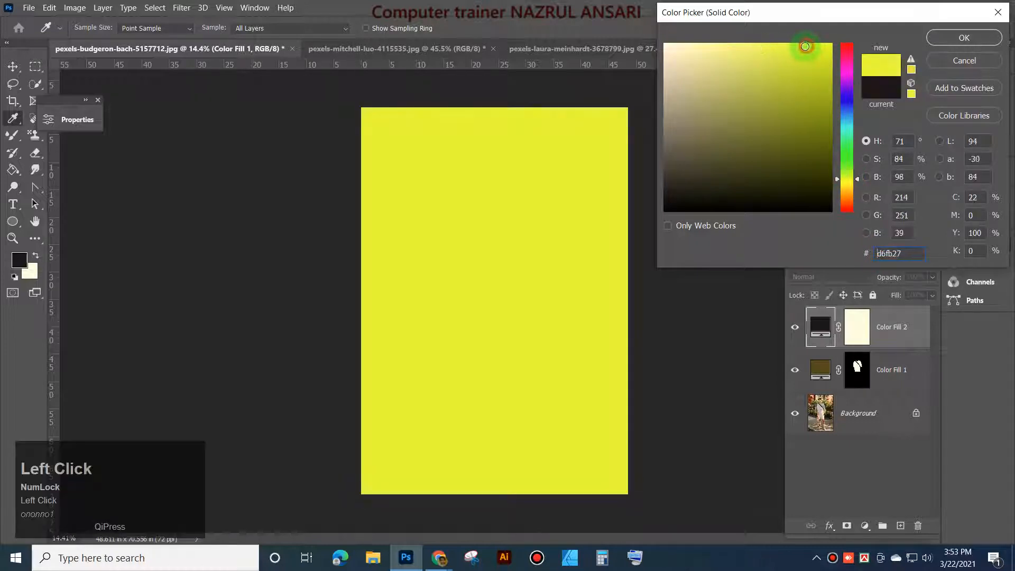
{"action": "left_click", "coordinate": [951, 37]}
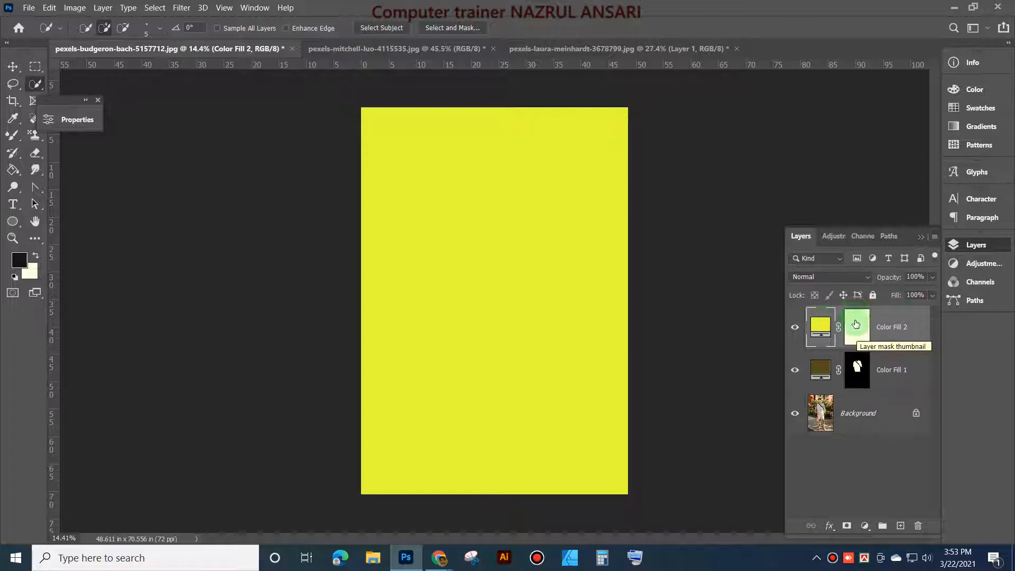
Step: Try replacing the yellow fill's blank mask with the T-shirt mask from the olive fill, and undo the replacement
{"action": "mouse_move", "coordinate": [856, 331]}
{"action": "left_mouse_down"}
{"action": "mouse_move", "coordinate": [860, 370]}
{"action": "mouse_move", "coordinate": [857, 337]}
{"action": "left_mouse_up"}
{"action": "left_click", "coordinate": [472, 218]}
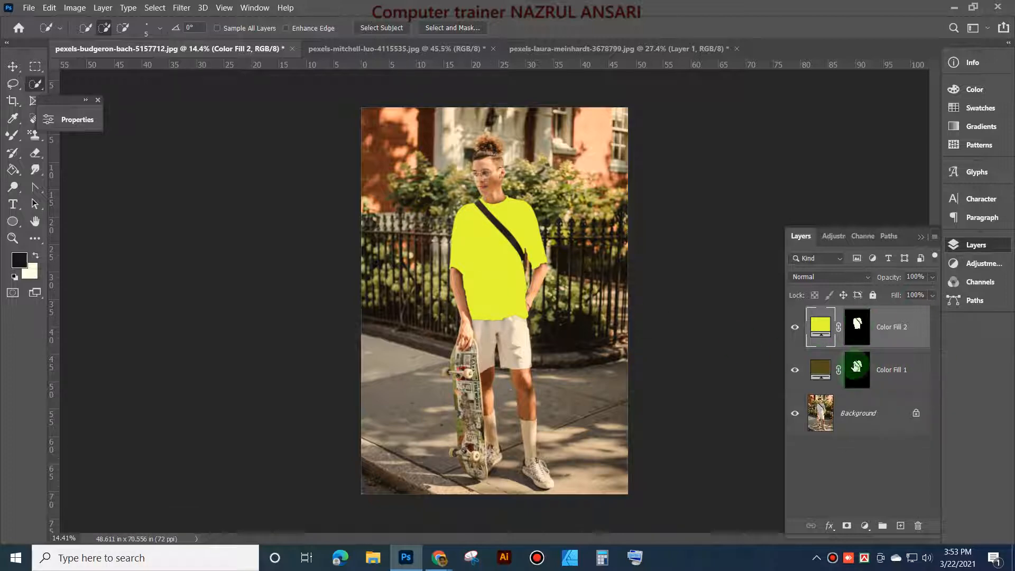
{"action": "key", "text": "ctrl+z"}
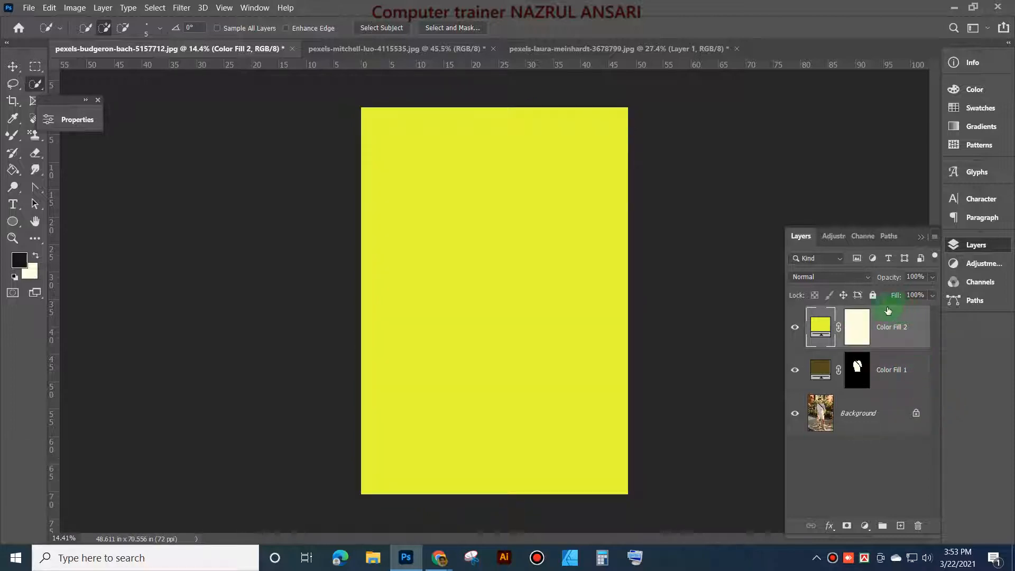
Step: Group the two colour fill layers and move the T-shirt mask from the olive fill onto the group
{"action": "left_click", "coordinate": [897, 372], "text": "shift"}
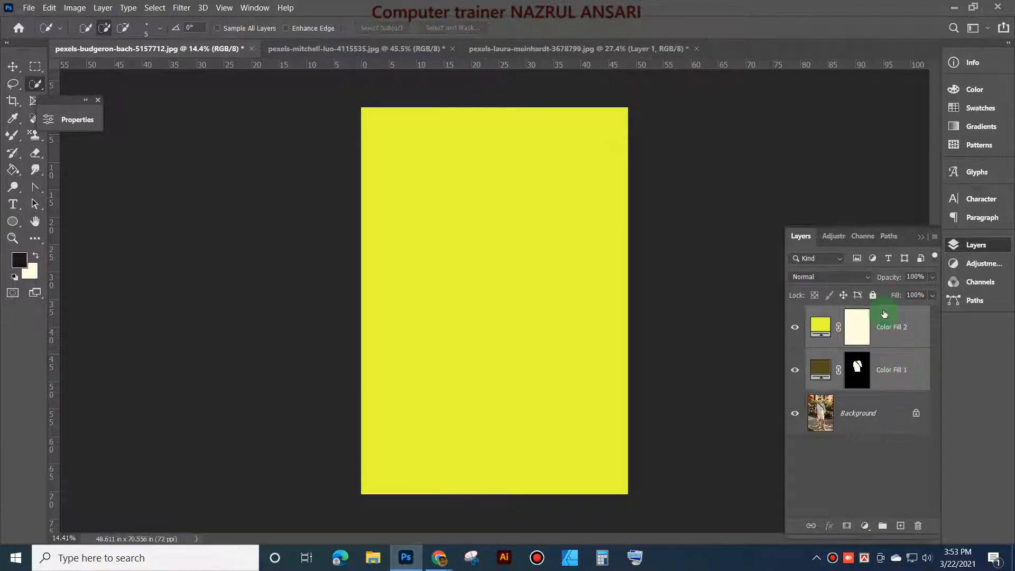
{"action": "left_click", "coordinate": [882, 526]}
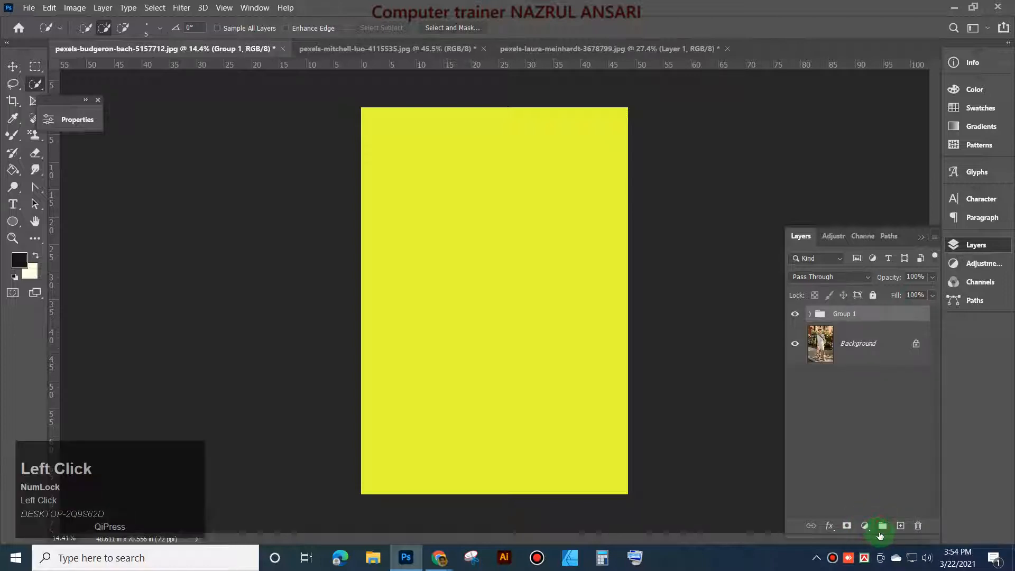
{"action": "left_click", "coordinate": [862, 321]}
{"action": "left_click", "coordinate": [846, 317]}
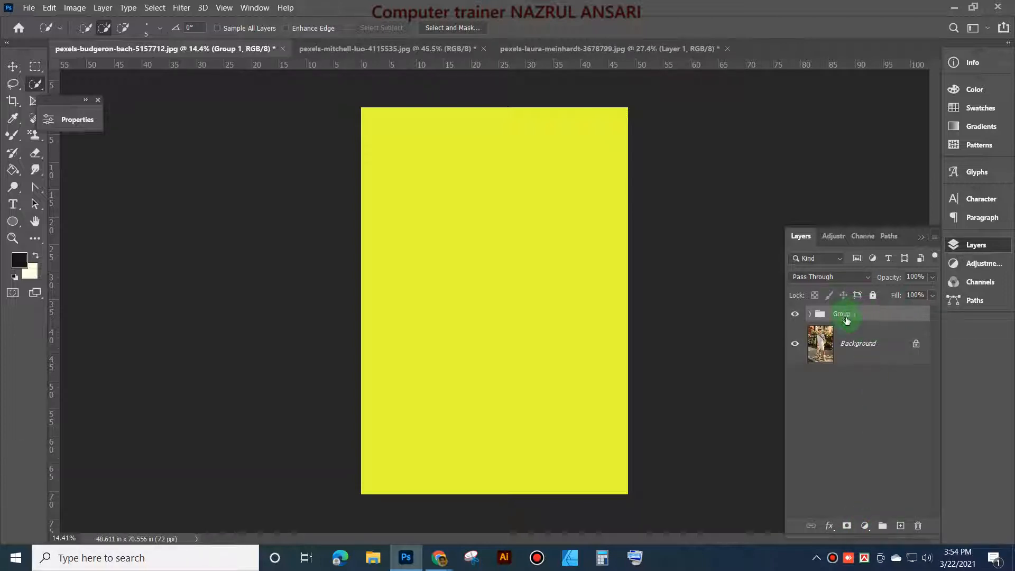
{"action": "left_click", "coordinate": [809, 314]}
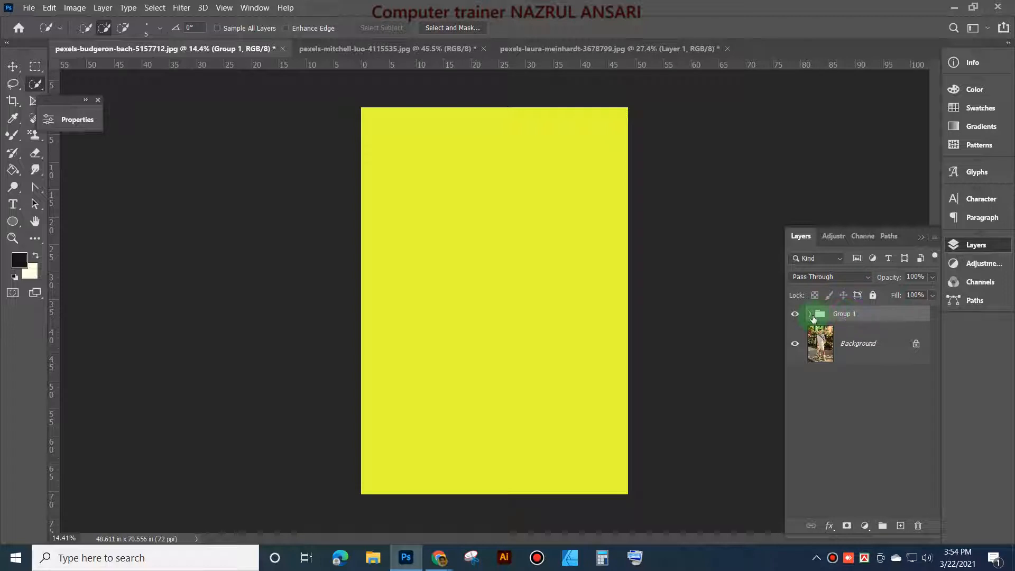
{"action": "left_click_drag", "start_coordinate": [876, 391], "coordinate": [875, 319]}
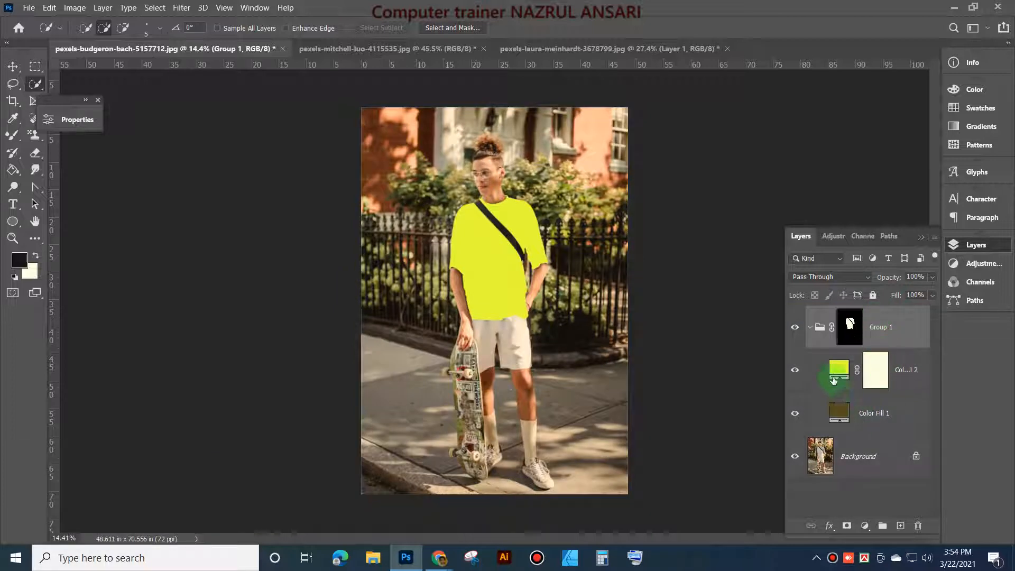
Step: Toggle the visibility of the yellow and olive fills to check how the group mask limits each to the T-shirt
{"action": "left_click", "coordinate": [794, 418]}
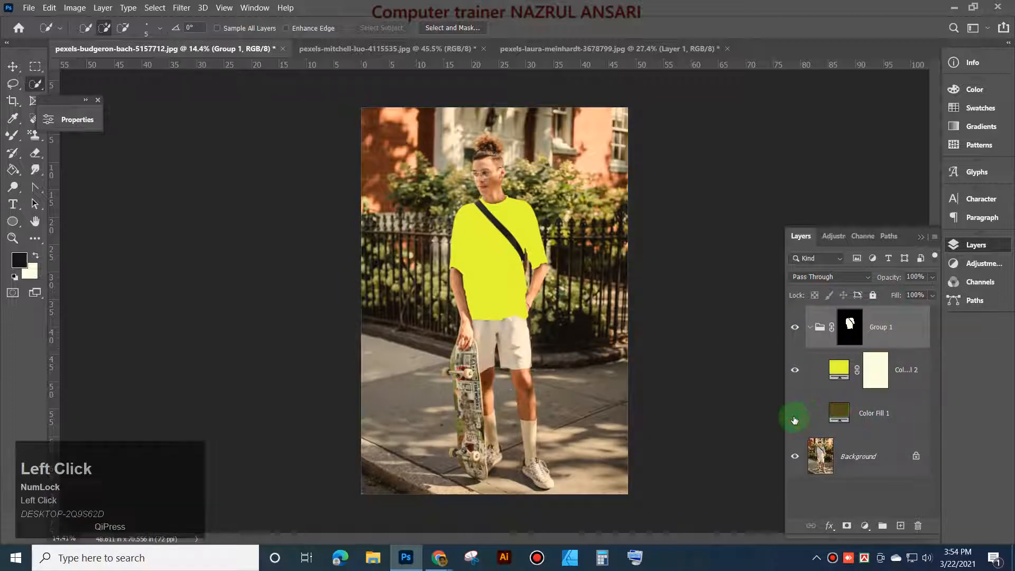
{"action": "left_click", "coordinate": [796, 415]}
{"action": "left_click", "coordinate": [795, 372]}
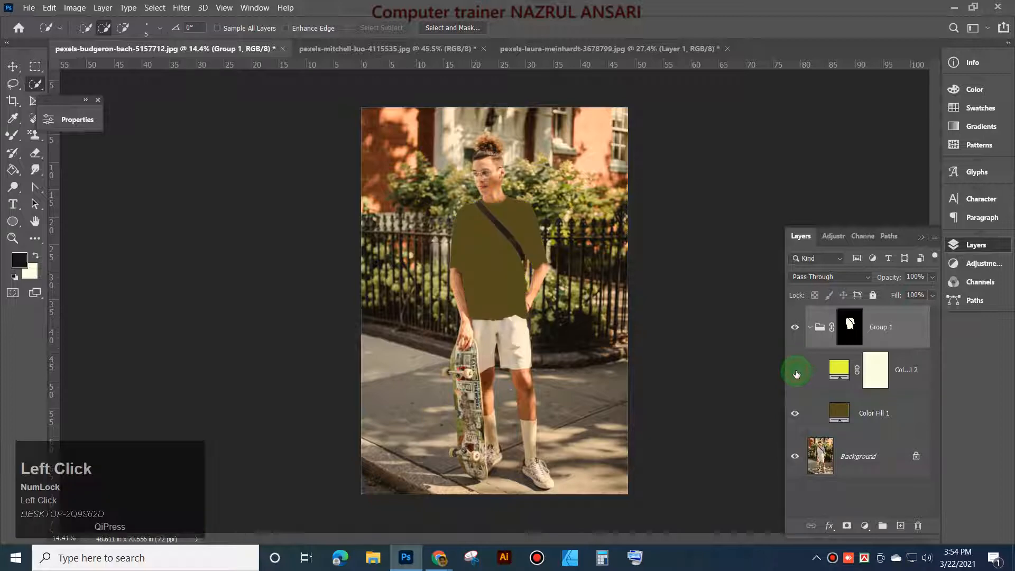
{"action": "left_click", "coordinate": [794, 416]}
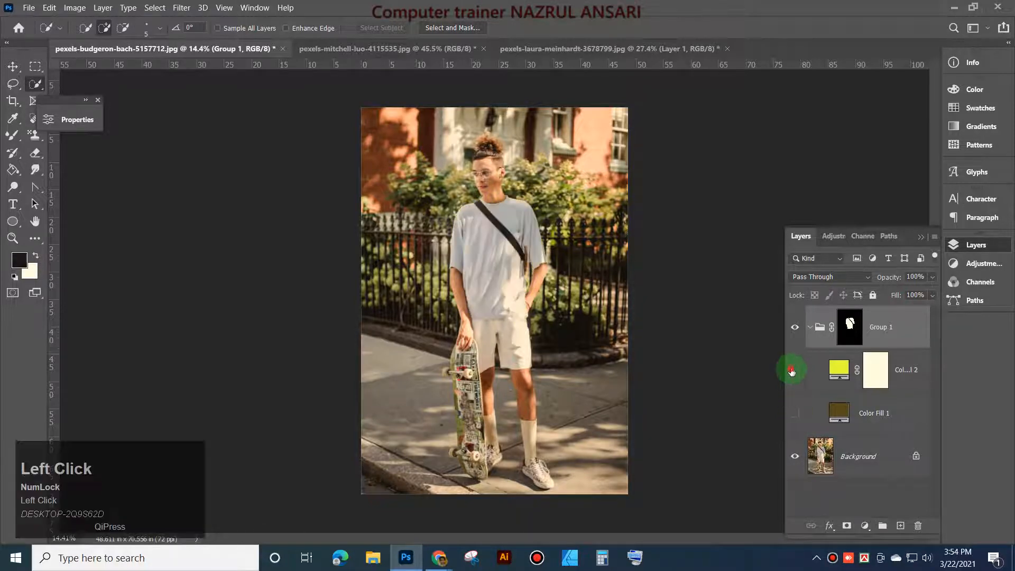
{"action": "left_click", "coordinate": [794, 370]}
{"action": "left_click", "coordinate": [794, 370]}
{"action": "left_click", "coordinate": [794, 413]}
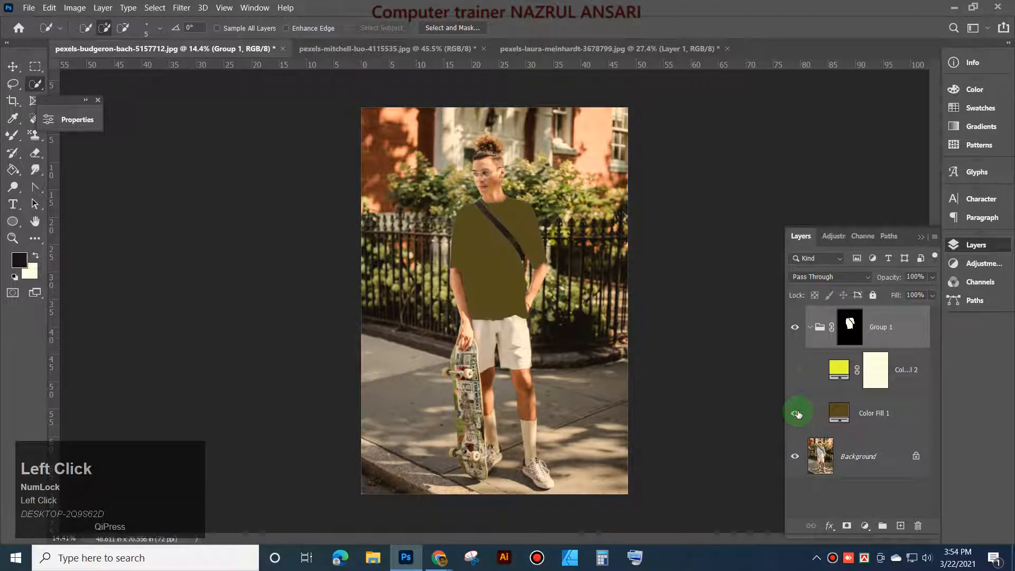
{"action": "left_click", "coordinate": [795, 414]}
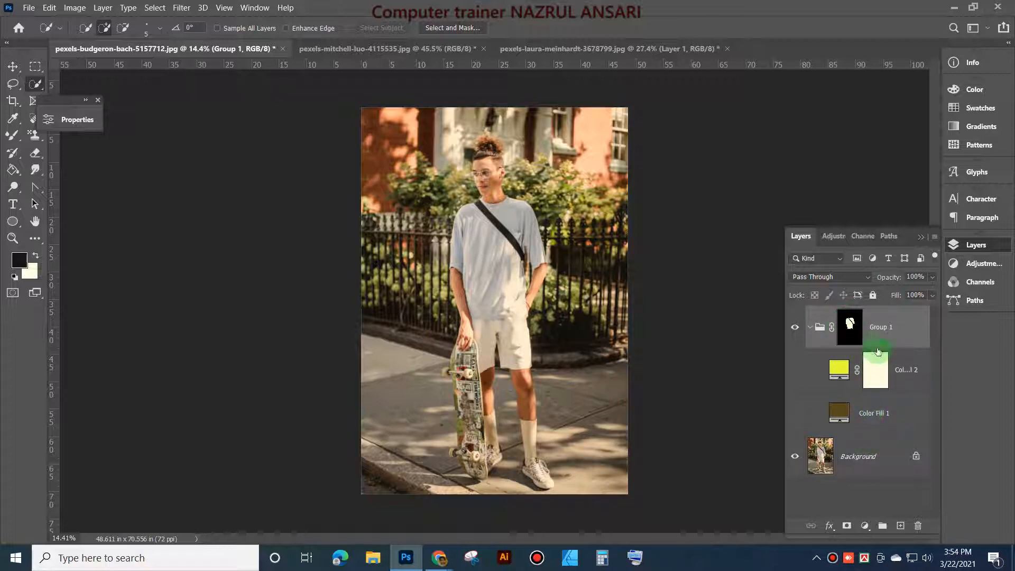
{"action": "left_click", "coordinate": [862, 415]}
{"action": "left_click", "coordinate": [875, 370]}
{"action": "left_click", "coordinate": [832, 397]}
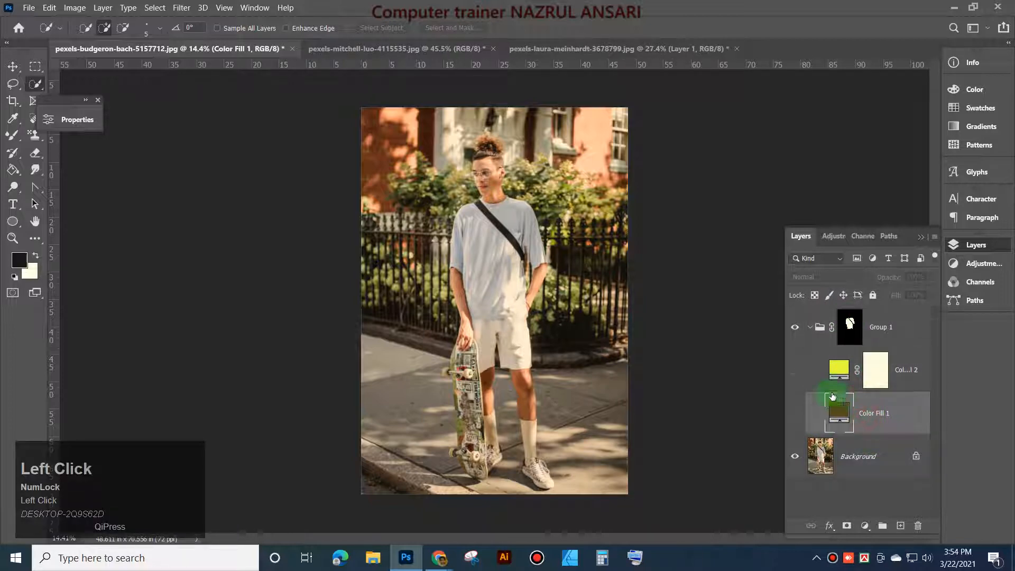
{"action": "left_click", "coordinate": [795, 370]}
{"action": "left_click", "coordinate": [794, 412]}
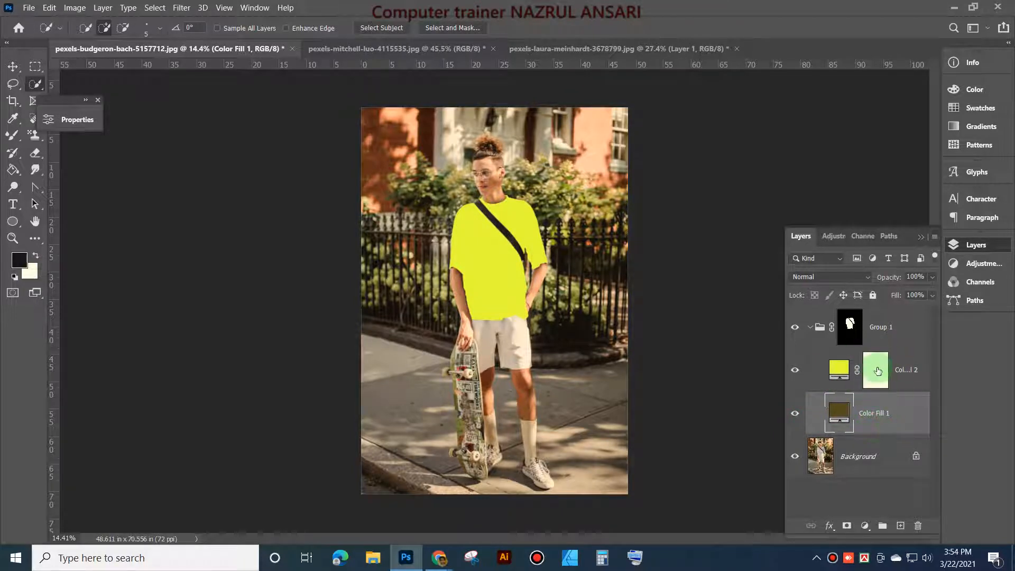
Step: Collapse the masked group and switch its visibility off and on to compare the T-shirt before and after colouring
{"action": "left_click", "coordinate": [811, 331]}
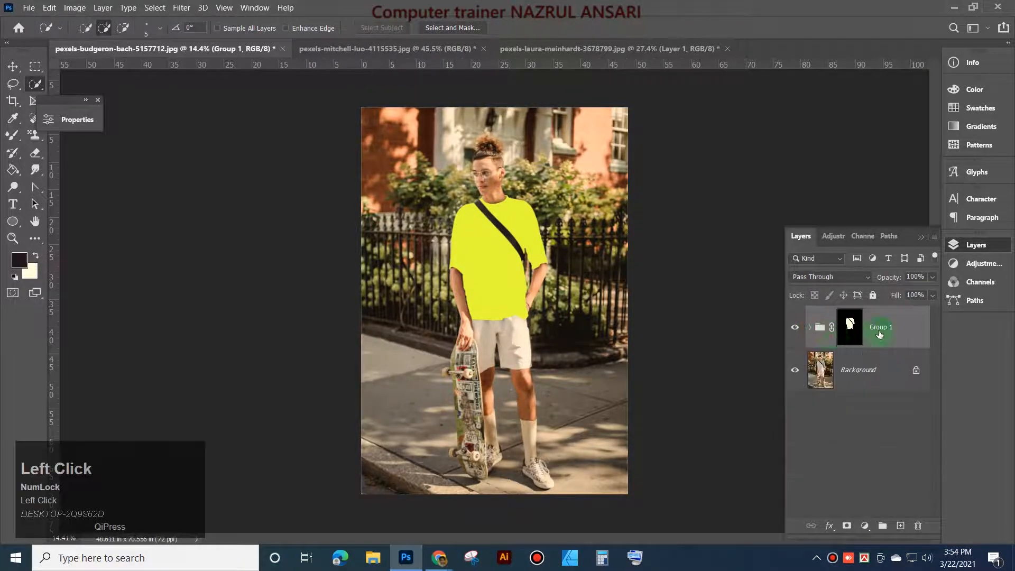
{"action": "left_click", "coordinate": [796, 332]}
{"action": "left_click", "coordinate": [797, 333]}
{"action": "left_click", "coordinate": [797, 332]}
{"action": "left_click", "coordinate": [797, 333]}
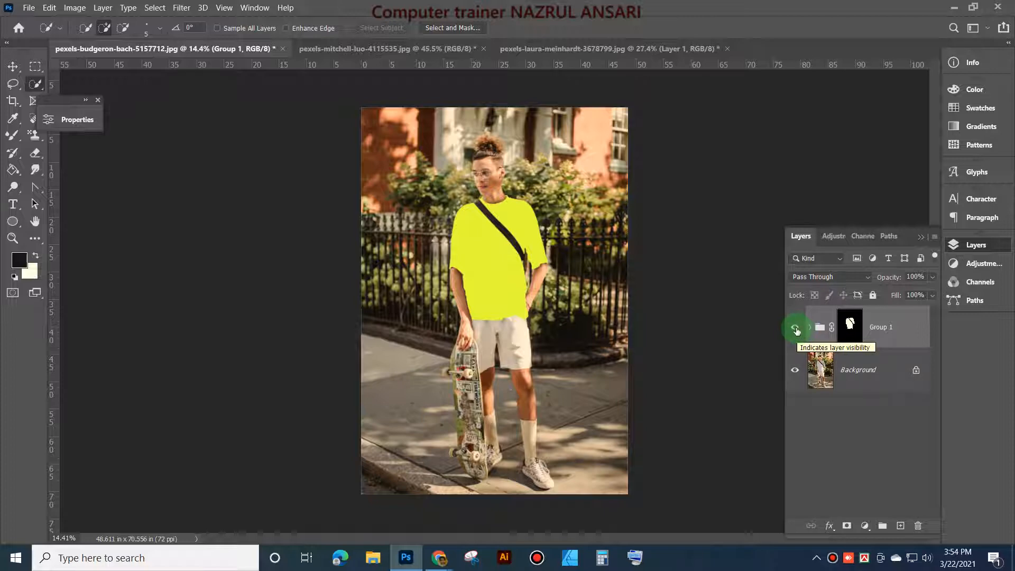
{"action": "left_click", "coordinate": [796, 331]}
{"action": "left_click", "coordinate": [795, 329]}
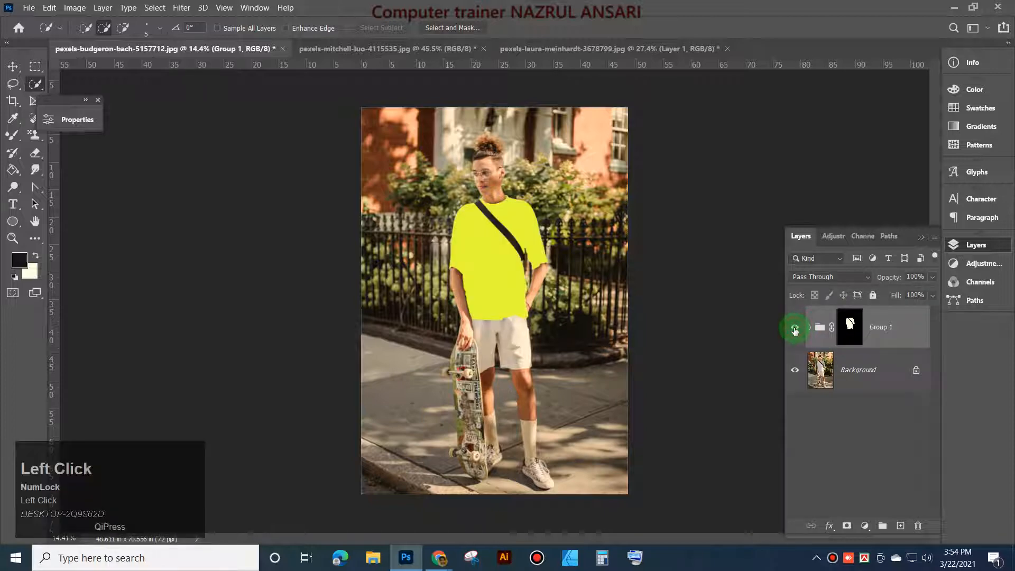
Step: Expand the group, compare the two fills once more by hiding and showing them, and leave both visible with Color Fill 1 selected
{"action": "left_click", "coordinate": [809, 328]}
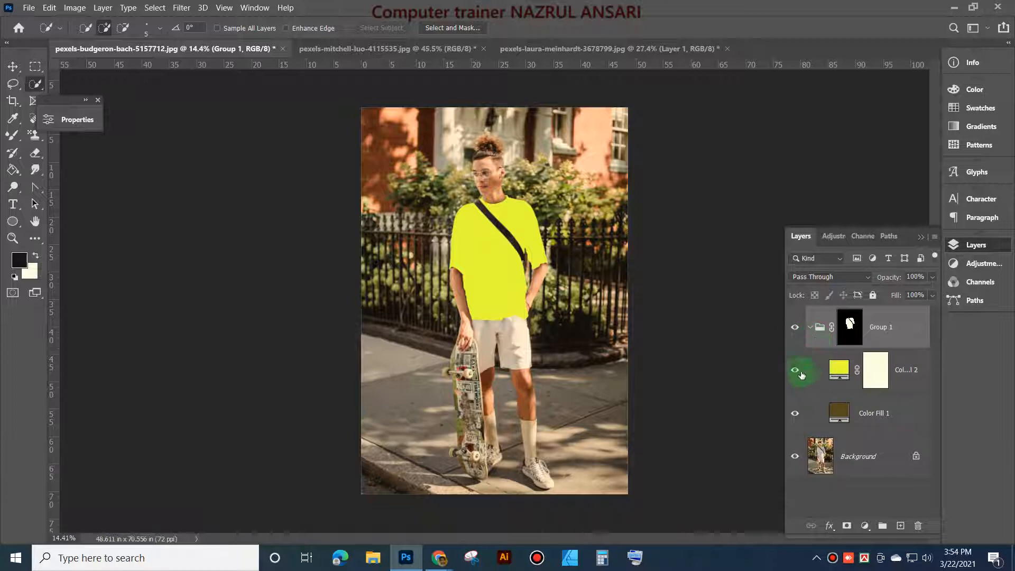
{"action": "left_click", "coordinate": [795, 371]}
{"action": "left_click", "coordinate": [795, 370]}
{"action": "left_click", "coordinate": [798, 416]}
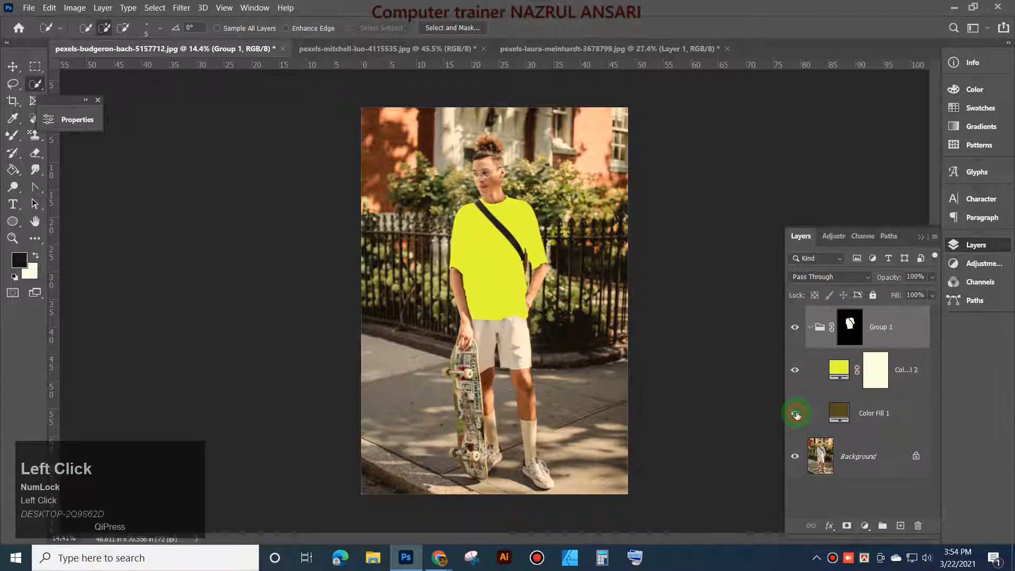
{"action": "left_click", "coordinate": [795, 370]}
{"action": "left_click", "coordinate": [796, 414]}
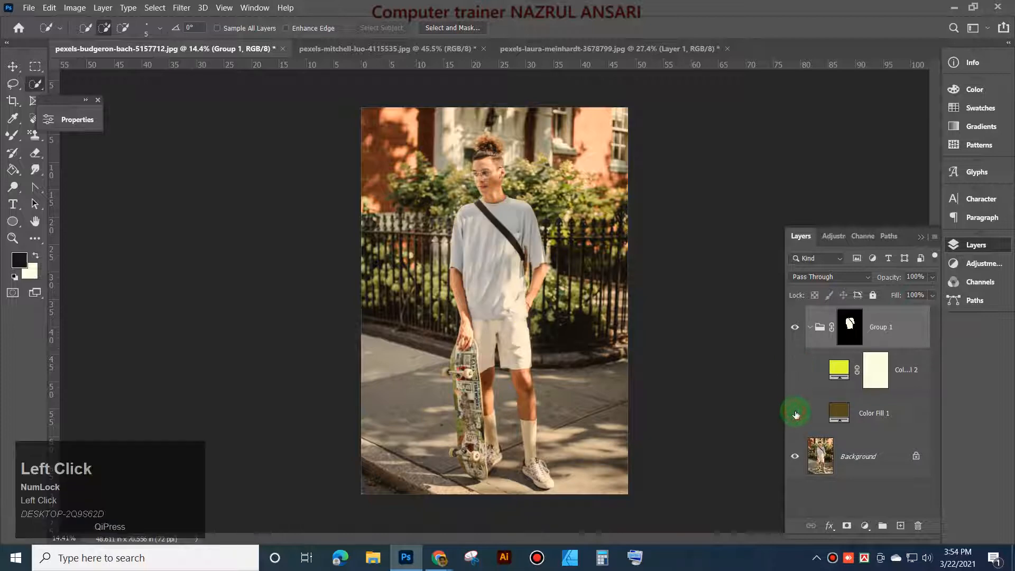
{"action": "left_click", "coordinate": [796, 414]}
{"action": "left_click", "coordinate": [796, 414]}
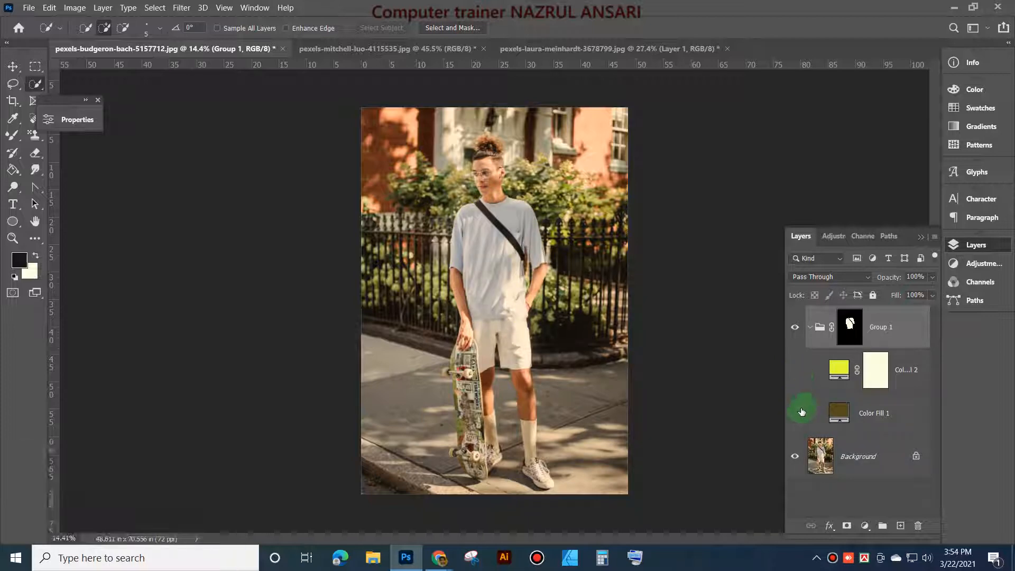
{"action": "left_click", "coordinate": [795, 370]}
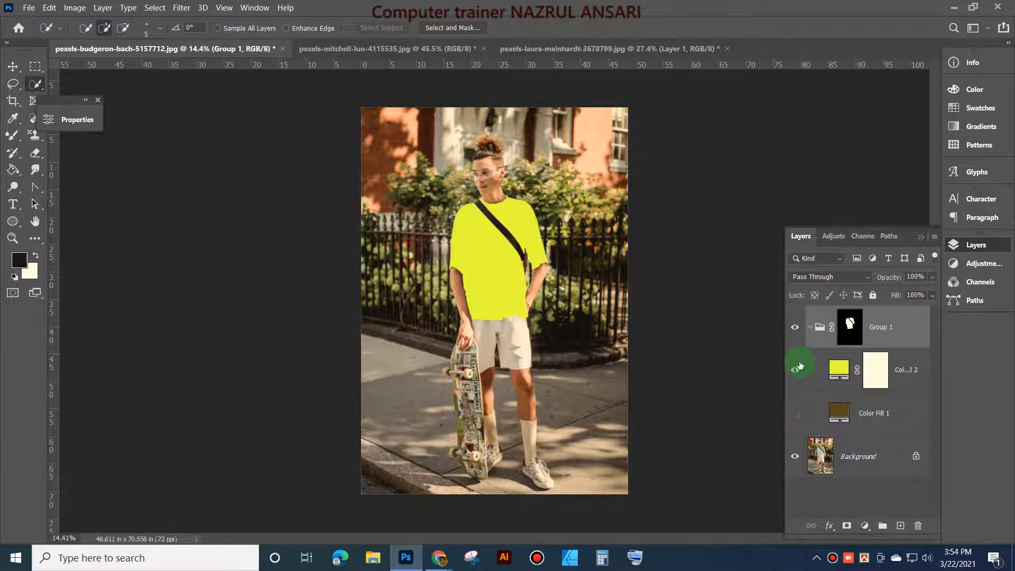
{"action": "left_click", "coordinate": [867, 416]}
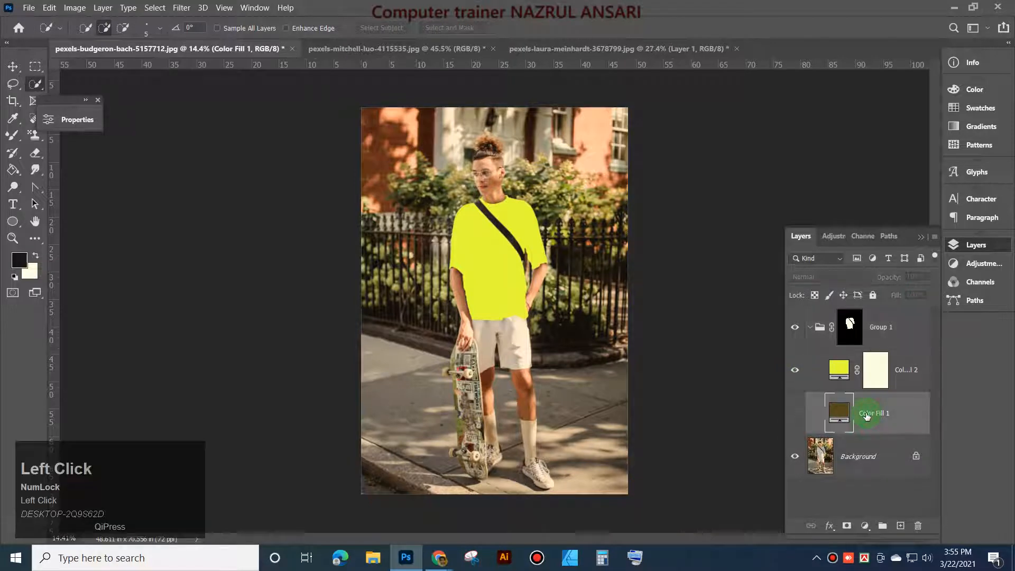
{"action": "left_click", "coordinate": [795, 413]}
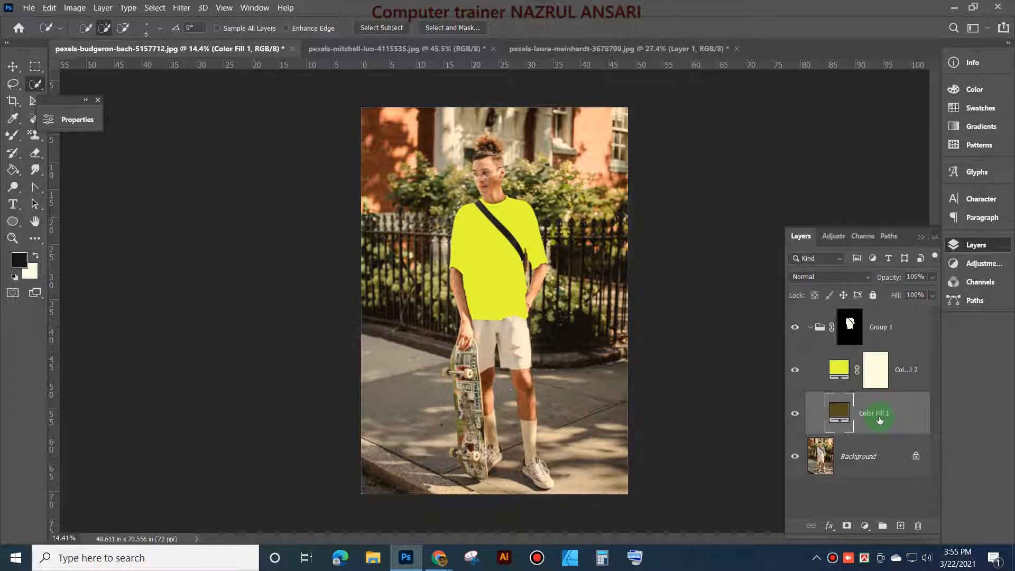
Step: Hide the yellow Color Fill 2 layer and set the blend mode of Color Fill 1 to Multiply
{"action": "left_click", "coordinate": [795, 370]}
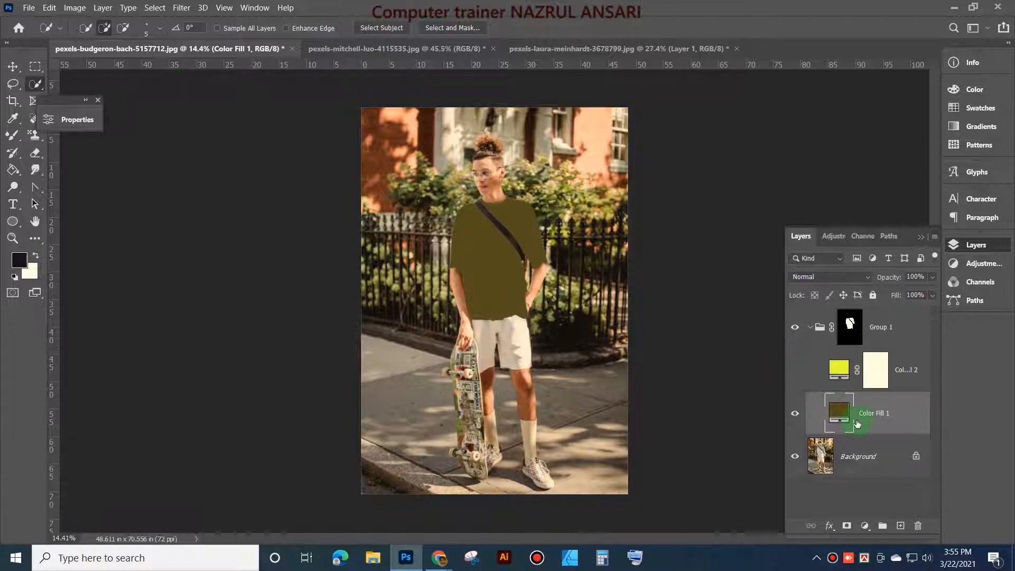
{"action": "scroll", "coordinate": [487, 354], "scroll_direction": "up", "scroll_amount": 2}
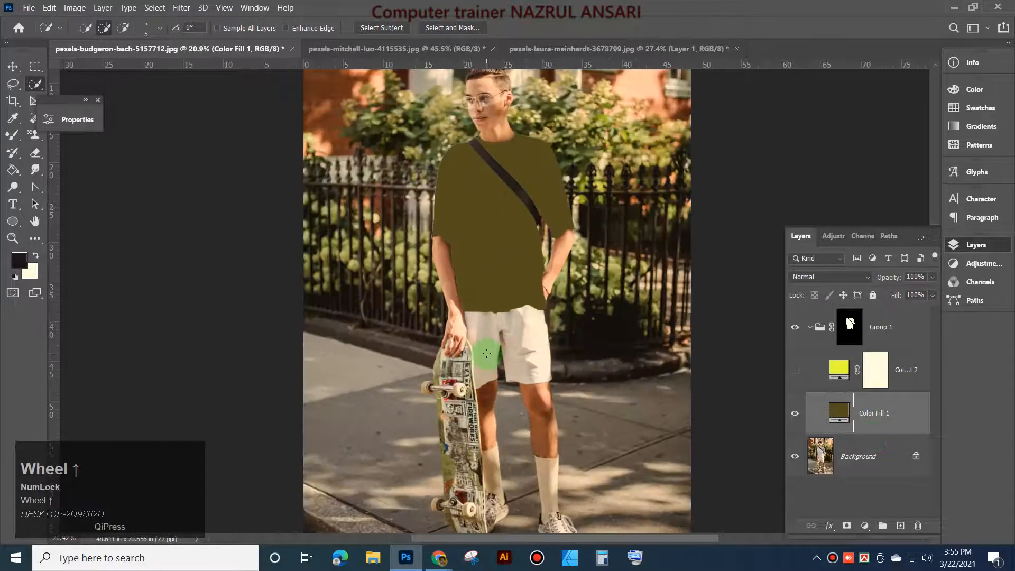
{"action": "scroll", "coordinate": [487, 353], "scroll_direction": "up", "scroll_amount": 2}
{"action": "left_click_drag", "start_coordinate": [577, 149], "coordinate": [519, 285]}
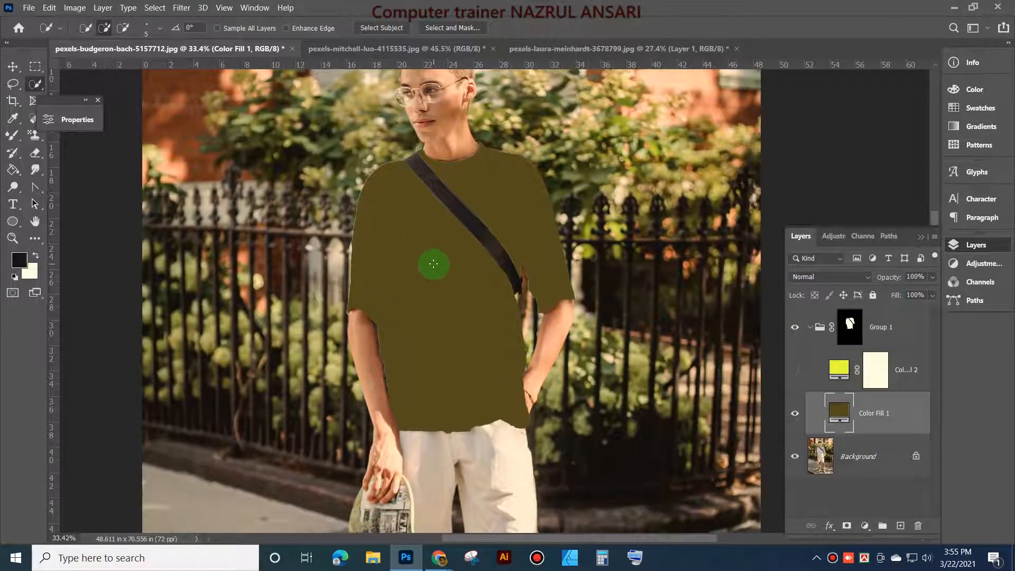
{"action": "left_click", "coordinate": [847, 277]}
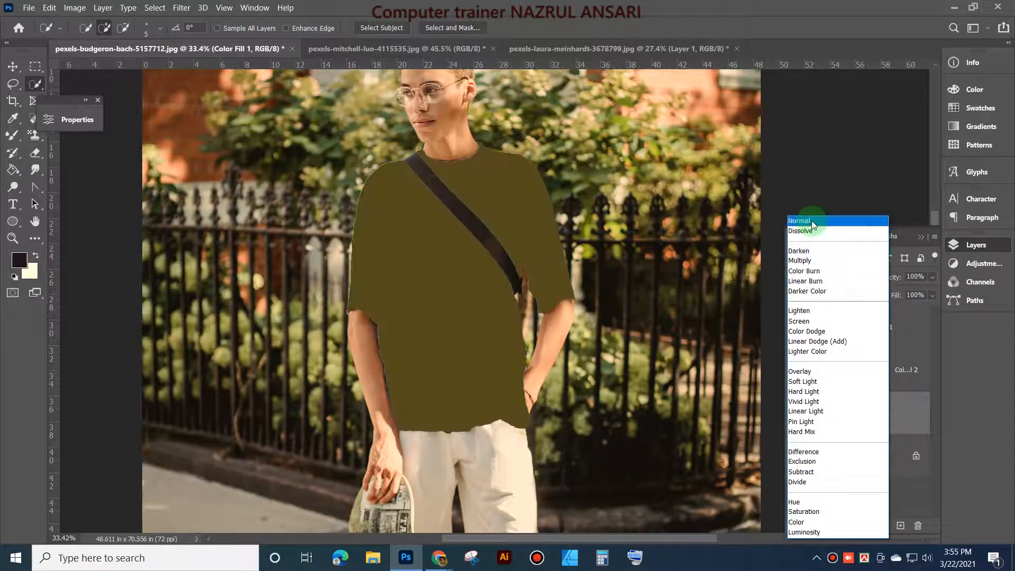
{"action": "left_click", "coordinate": [809, 260]}
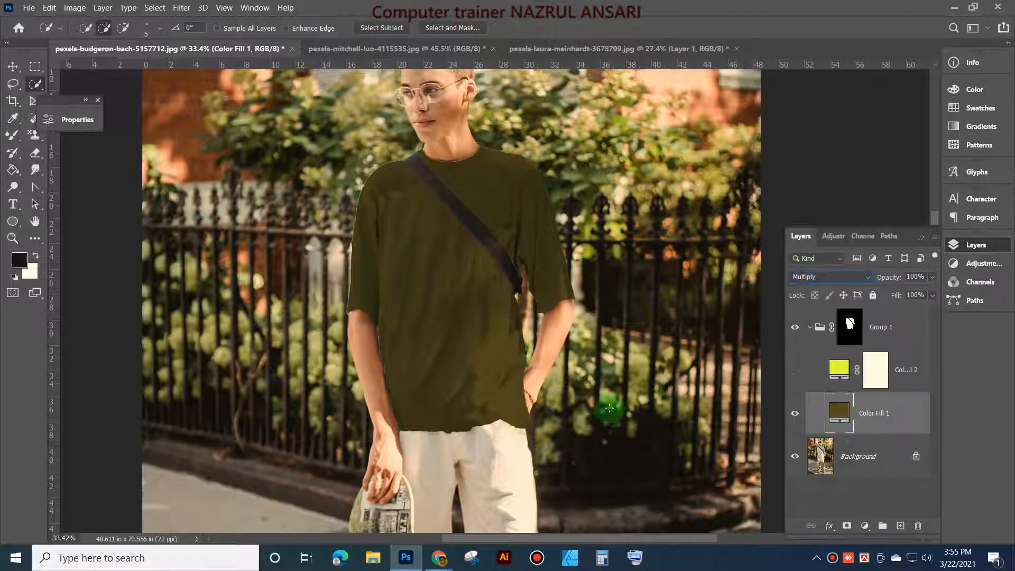
{"action": "scroll", "coordinate": [435, 342], "scroll_direction": "up", "scroll_amount": 1}
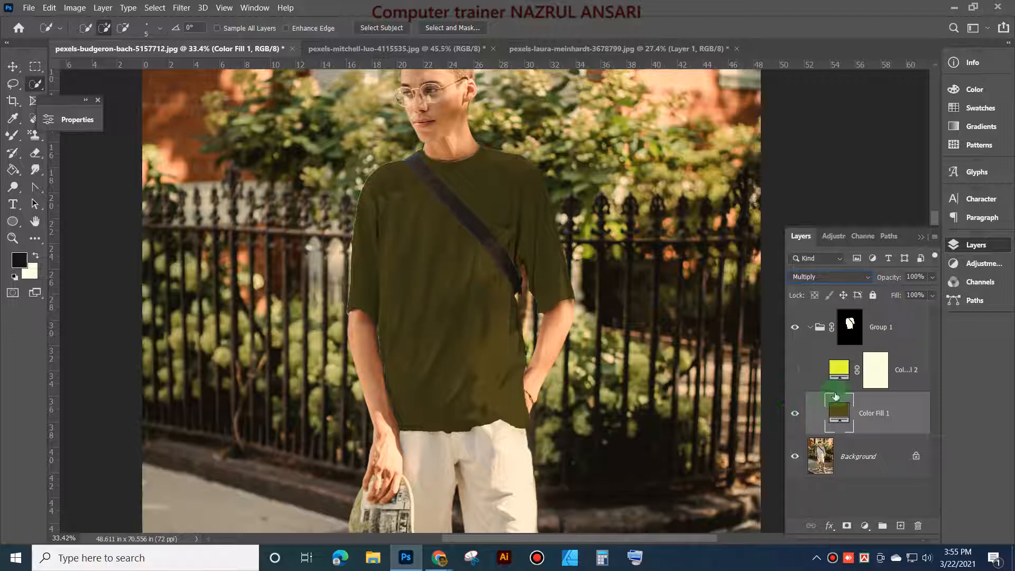
{"action": "double_click", "coordinate": [840, 416]}
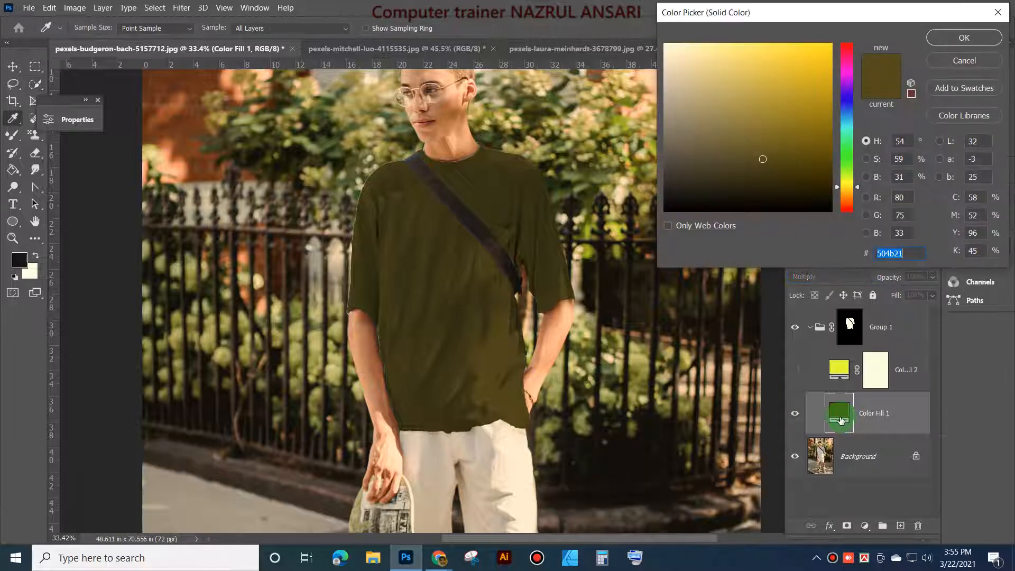
{"action": "left_click_drag", "start_coordinate": [775, 136], "coordinate": [764, 106]}
{"action": "left_click_drag", "start_coordinate": [475, 290], "coordinate": [467, 272]}
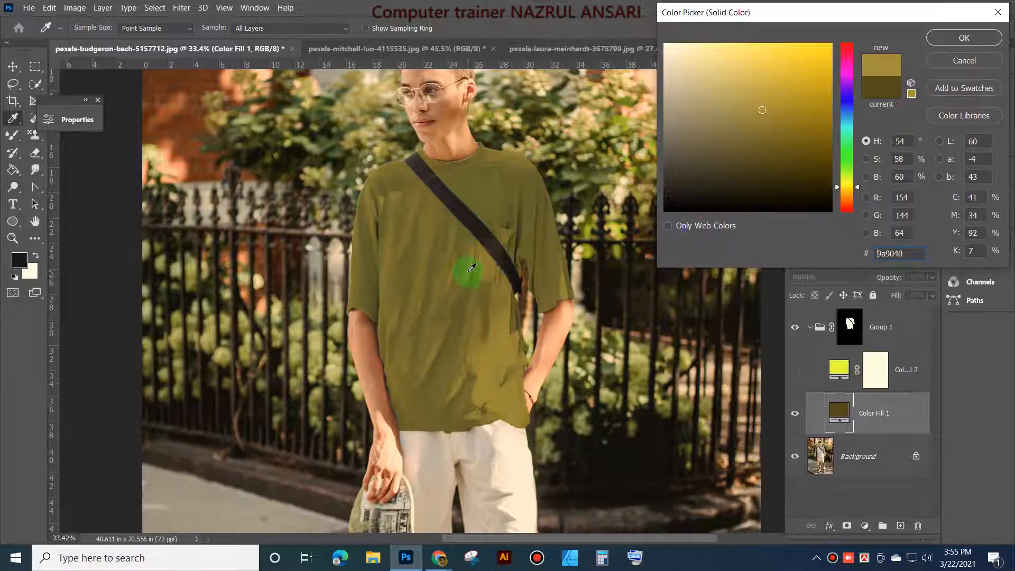
{"action": "left_click", "coordinate": [941, 60]}
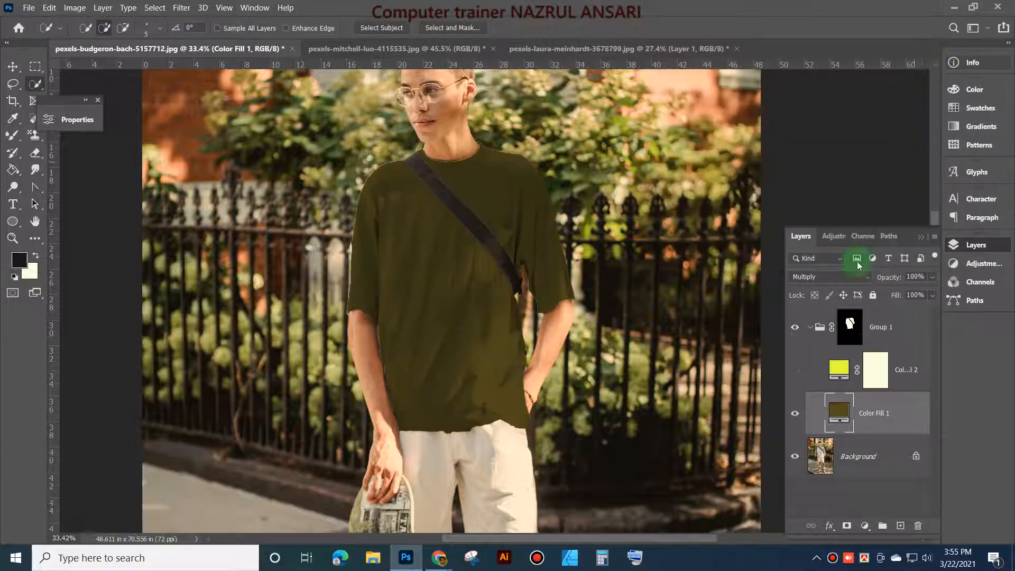
Step: Show the yellow Color Fill 2 layer again and split its Blend If Underlying Layer black slider to 33 / 58
{"action": "left_click", "coordinate": [797, 374]}
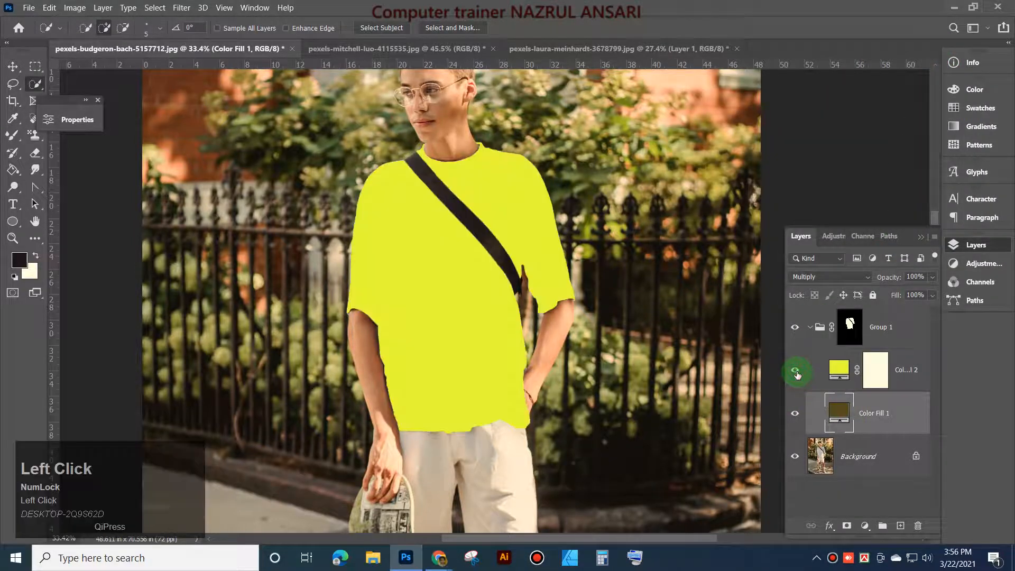
{"action": "left_click", "coordinate": [797, 374]}
{"action": "left_click", "coordinate": [798, 373]}
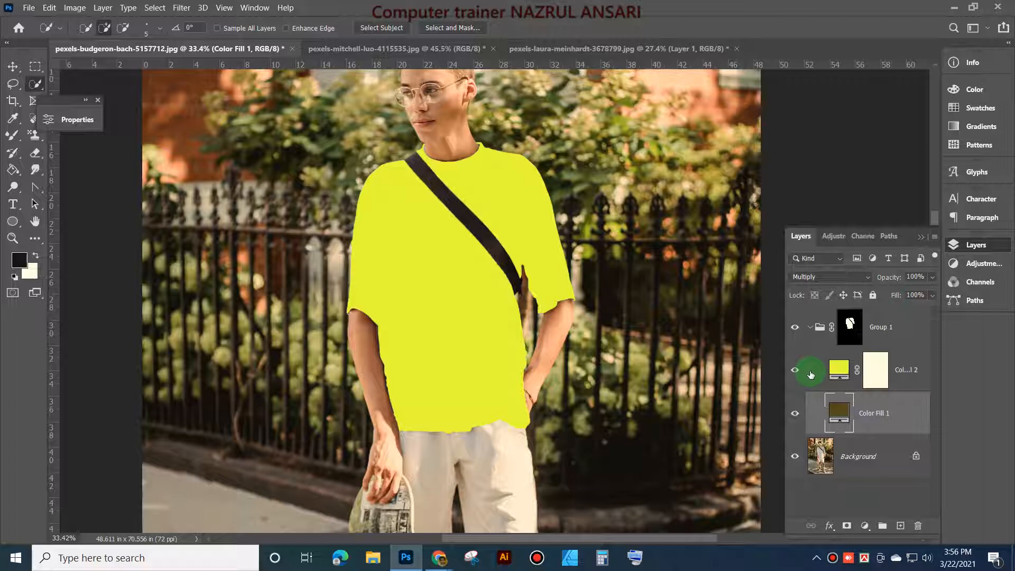
{"action": "left_click", "coordinate": [899, 365]}
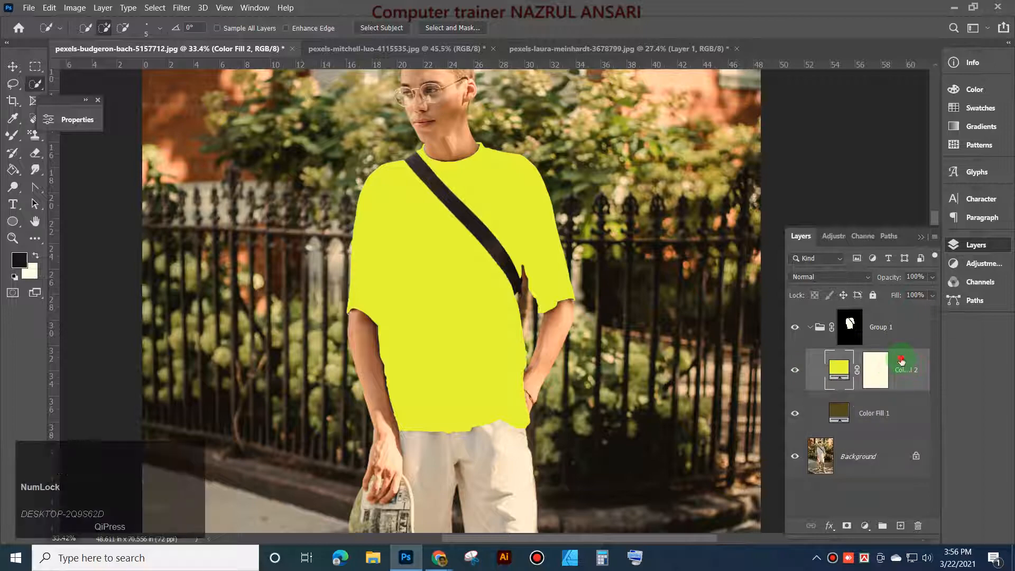
{"action": "double_click", "coordinate": [901, 361]}
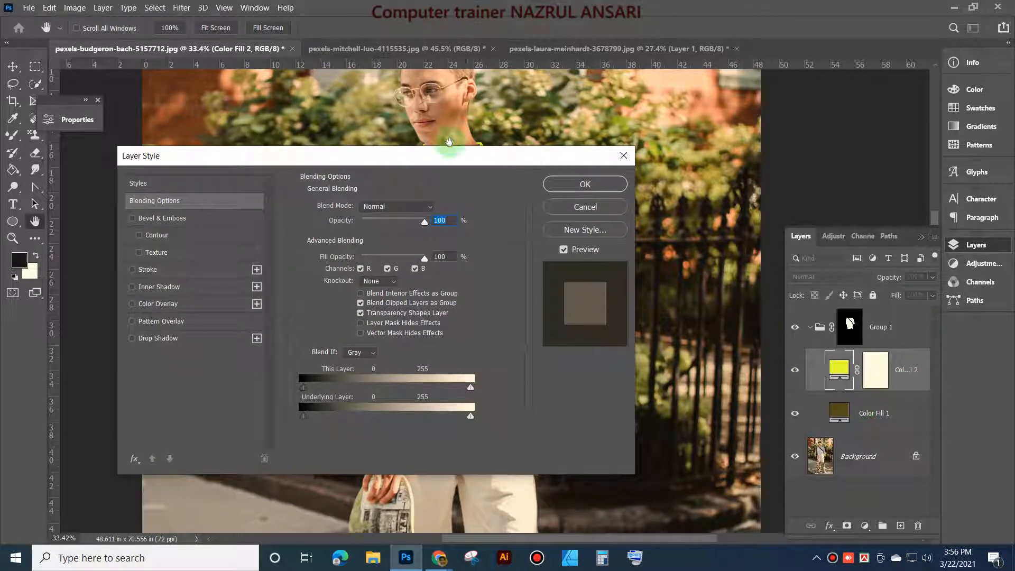
{"action": "left_click_drag", "start_coordinate": [449, 141], "coordinate": [834, 65]}
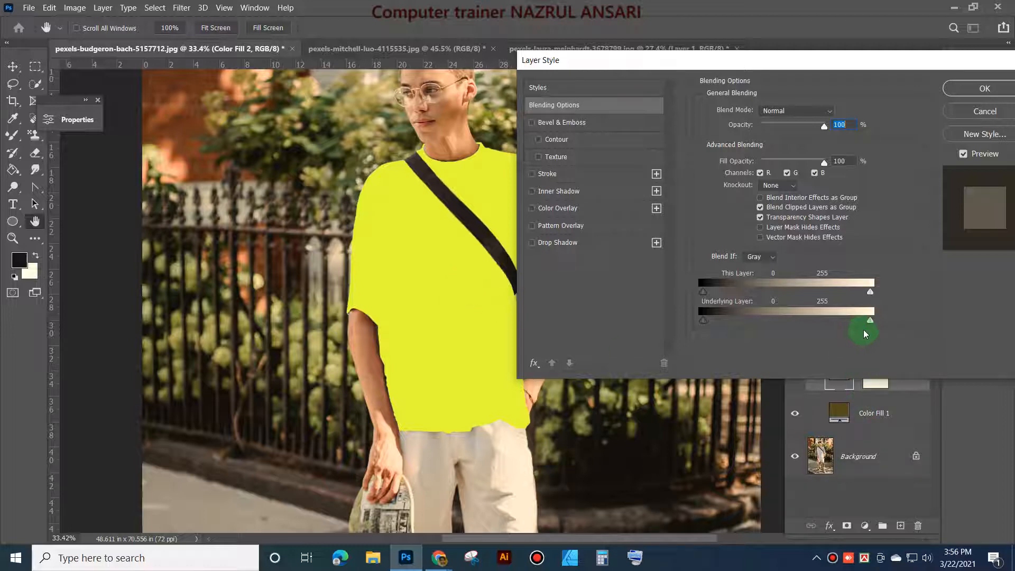
{"action": "left_click_drag", "start_coordinate": [703, 320], "coordinate": [742, 324]}
{"action": "left_click", "coordinate": [726, 327], "text": "alt"}
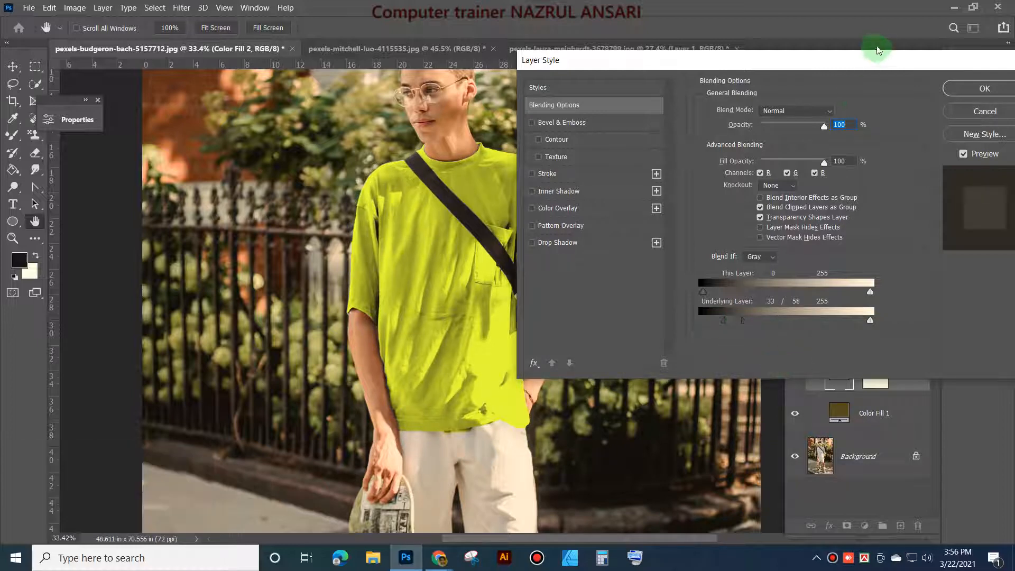
Step: Widen the Underlying Layer black slider split of Color Fill 2 to 5 / 89 and apply the blending options
{"action": "left_click_drag", "start_coordinate": [869, 59], "coordinate": [480, 70]}
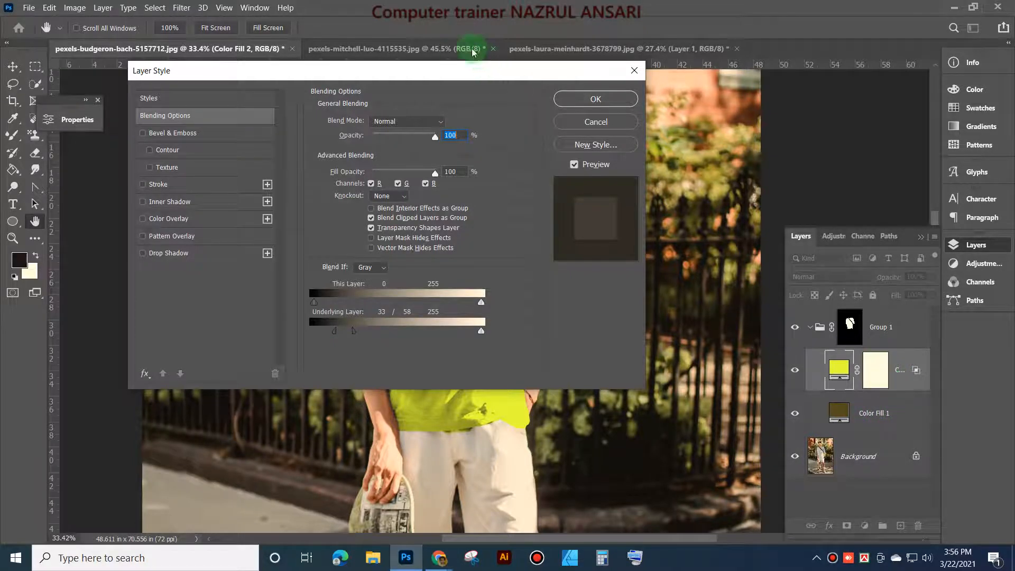
{"action": "left_click_drag", "start_coordinate": [453, 69], "coordinate": [836, 17]}
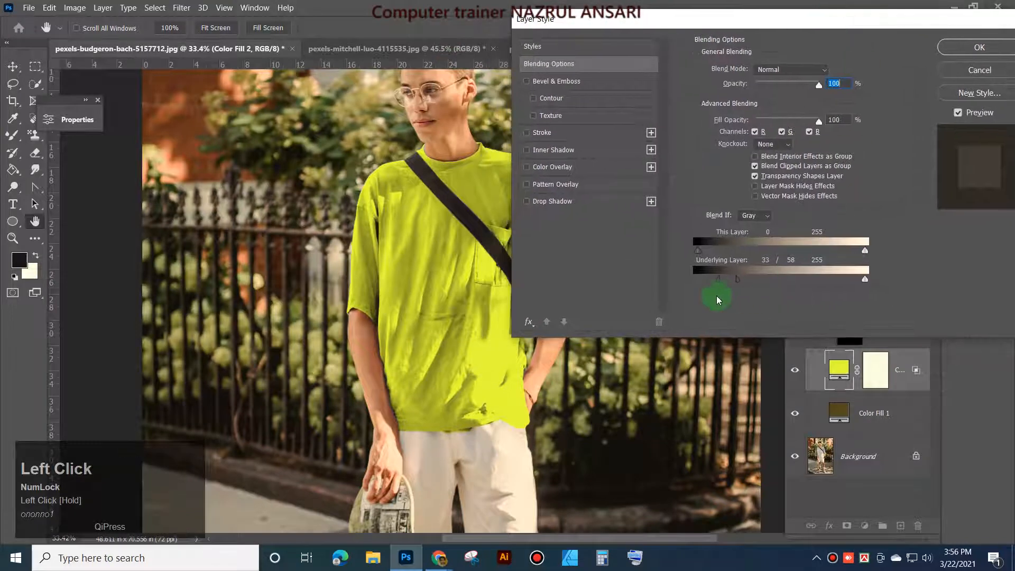
{"action": "mouse_move", "coordinate": [717, 280]}
{"action": "left_mouse_down"}
{"action": "mouse_move", "coordinate": [777, 287]}
{"action": "mouse_move", "coordinate": [702, 281]}
{"action": "left_mouse_up"}
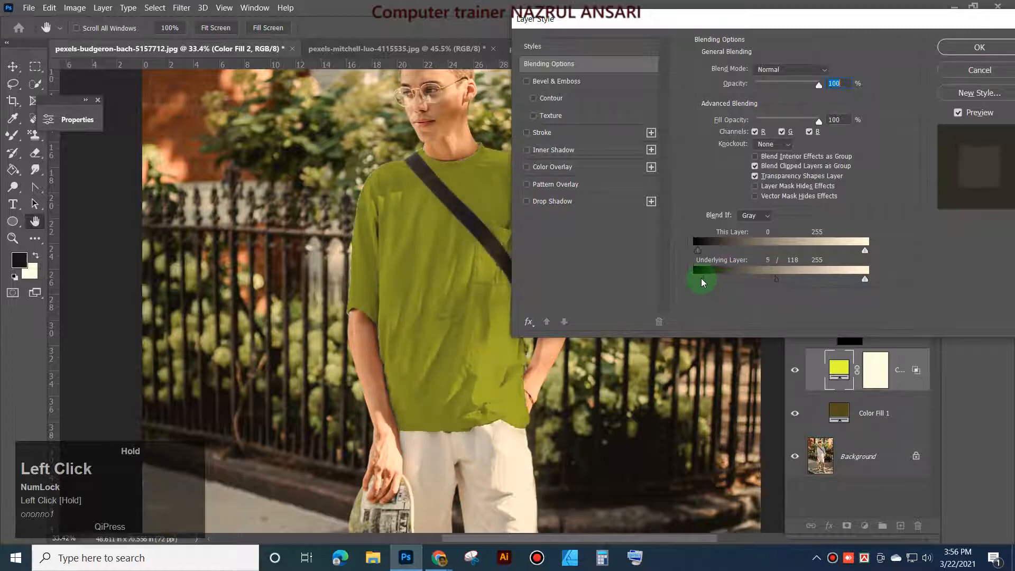
{"action": "mouse_move", "coordinate": [767, 284]}
{"action": "left_mouse_down"}
{"action": "mouse_move", "coordinate": [717, 284]}
{"action": "mouse_move", "coordinate": [744, 283]}
{"action": "left_mouse_up"}
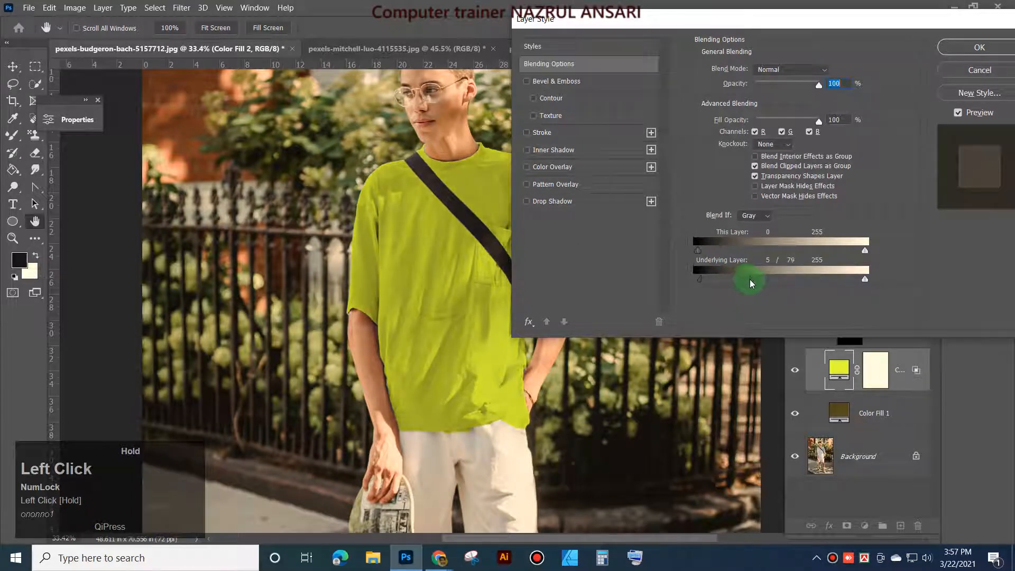
{"action": "left_click_drag", "start_coordinate": [751, 284], "coordinate": [759, 285]}
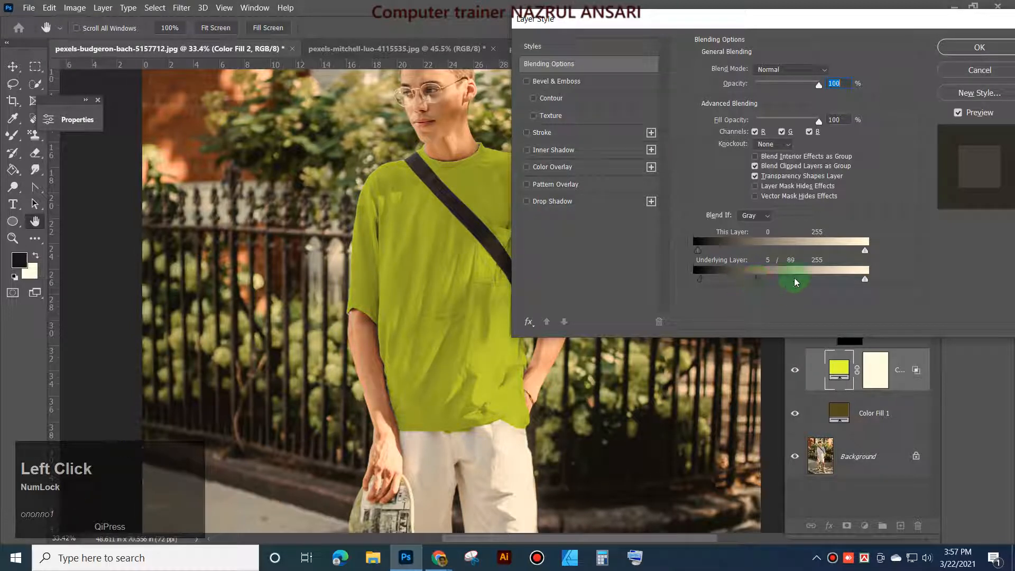
{"action": "left_click_drag", "start_coordinate": [915, 22], "coordinate": [893, 26]}
{"action": "left_click_drag", "start_coordinate": [769, 23], "coordinate": [631, 24]}
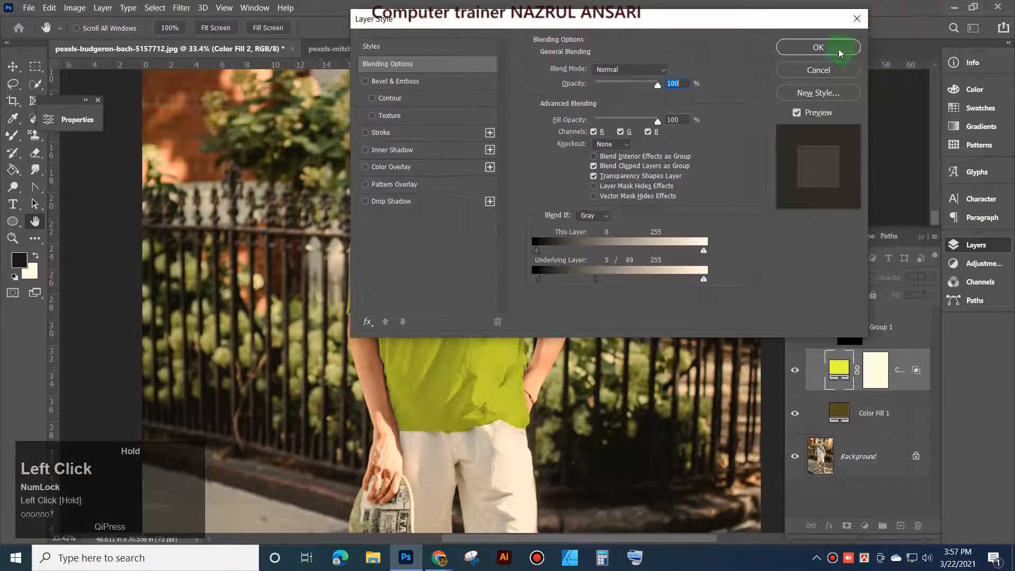
{"action": "left_click", "coordinate": [820, 46]}
Step: Hide and show the yellow and olive fills to compare the blended T-shirt with the original, leaving both visible
{"action": "scroll", "coordinate": [480, 315], "scroll_direction": "down", "scroll_amount": 3}
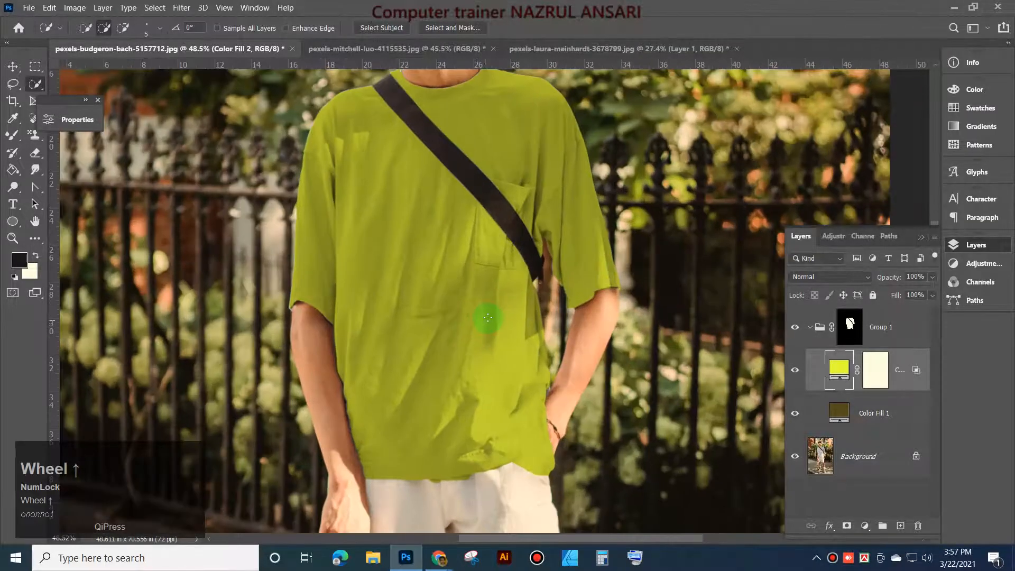
{"action": "left_click", "coordinate": [796, 373]}
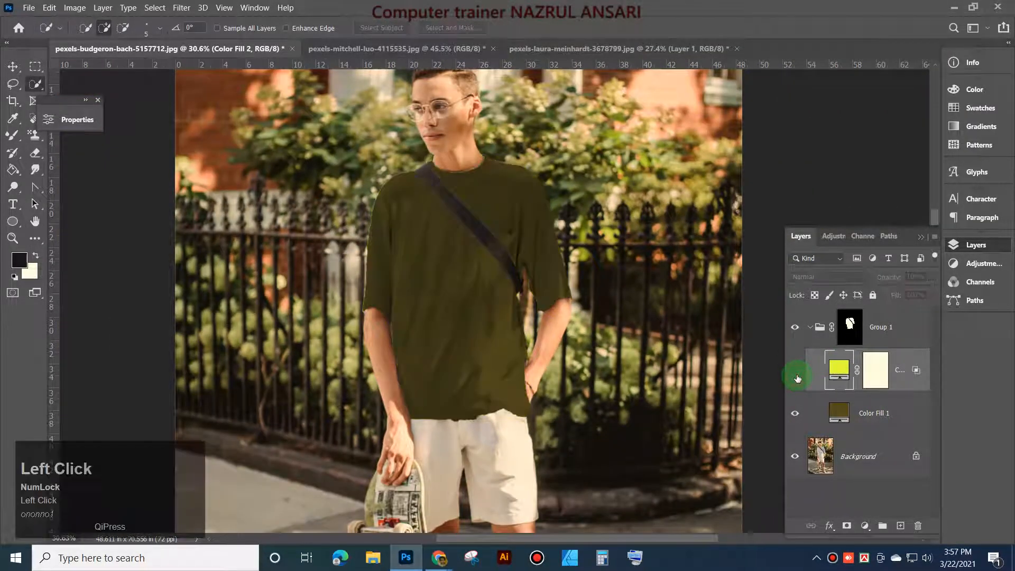
{"action": "left_click", "coordinate": [796, 374]}
{"action": "left_click", "coordinate": [795, 369]}
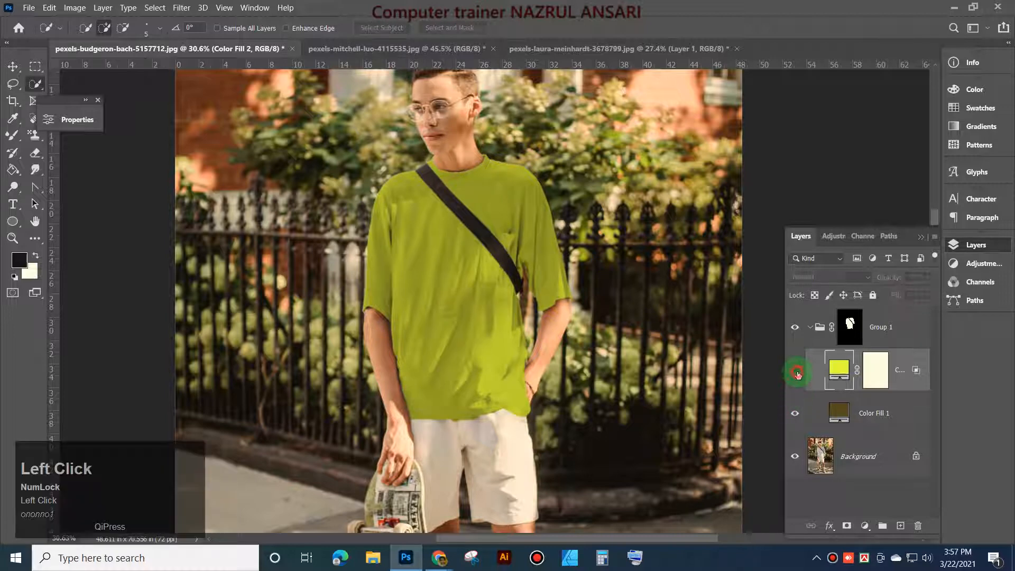
{"action": "left_click", "coordinate": [794, 415]}
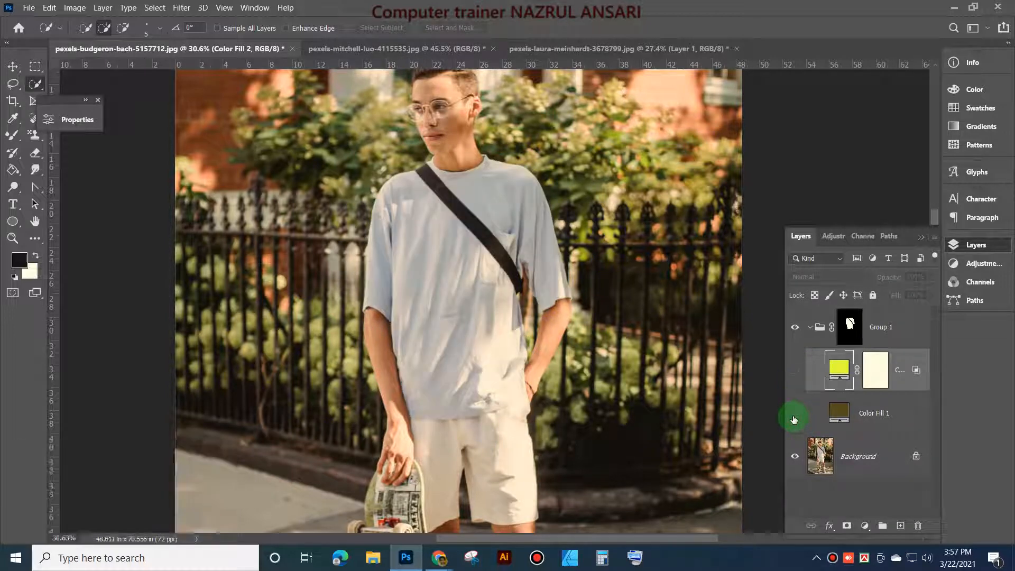
{"action": "left_click", "coordinate": [794, 417]}
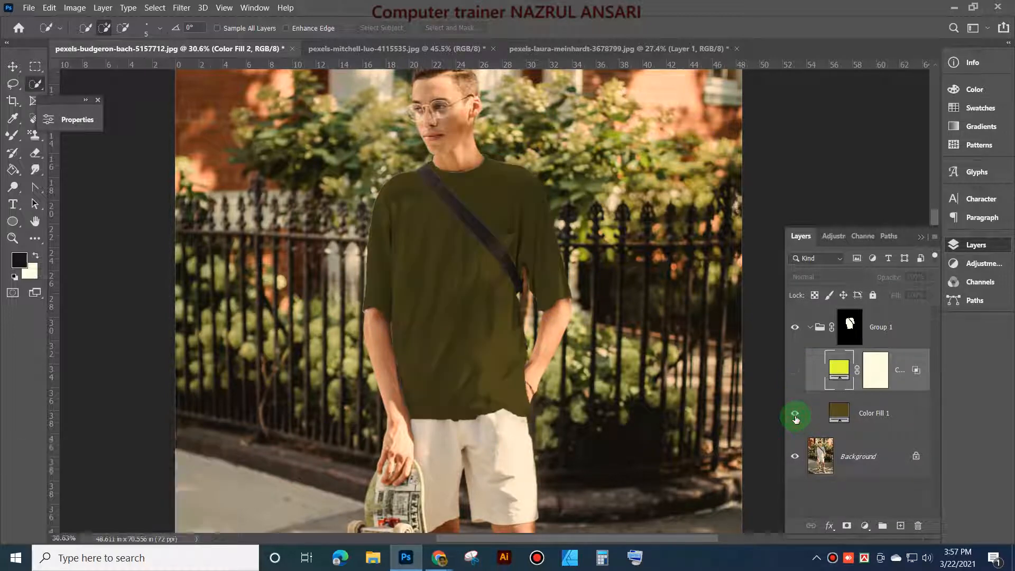
{"action": "left_click", "coordinate": [796, 371]}
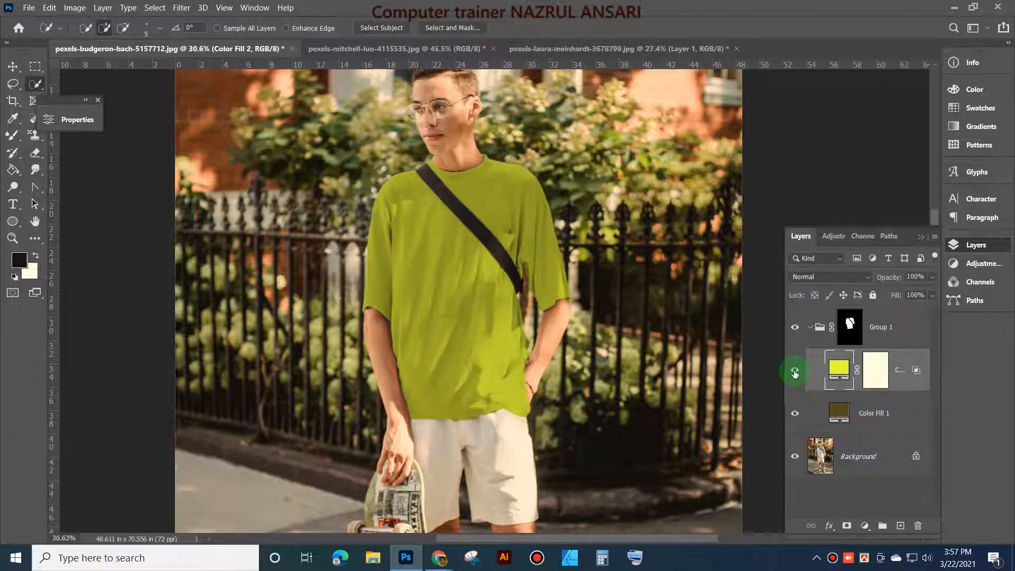
Step: Review the blend mode of Color Fill 1 and the Blend If settings of Color Fill 2 without changing them
{"action": "left_click", "coordinate": [885, 416]}
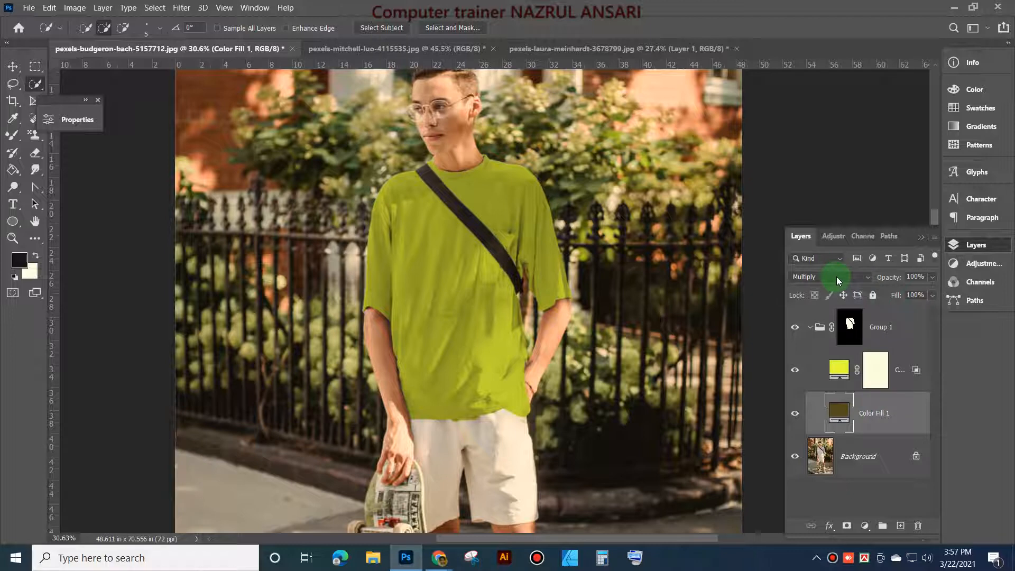
{"action": "left_click", "coordinate": [876, 376]}
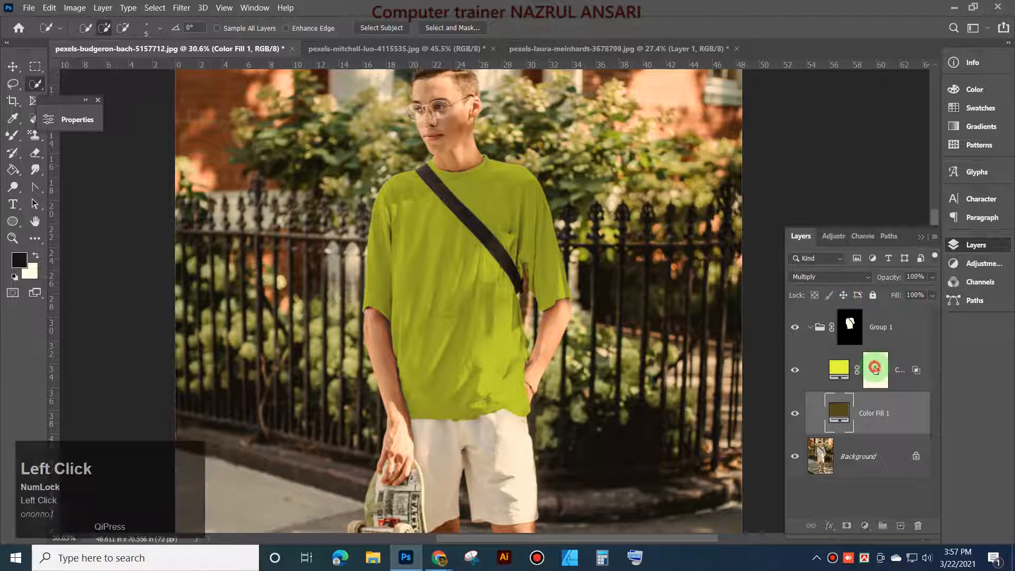
{"action": "double_click", "coordinate": [914, 360]}
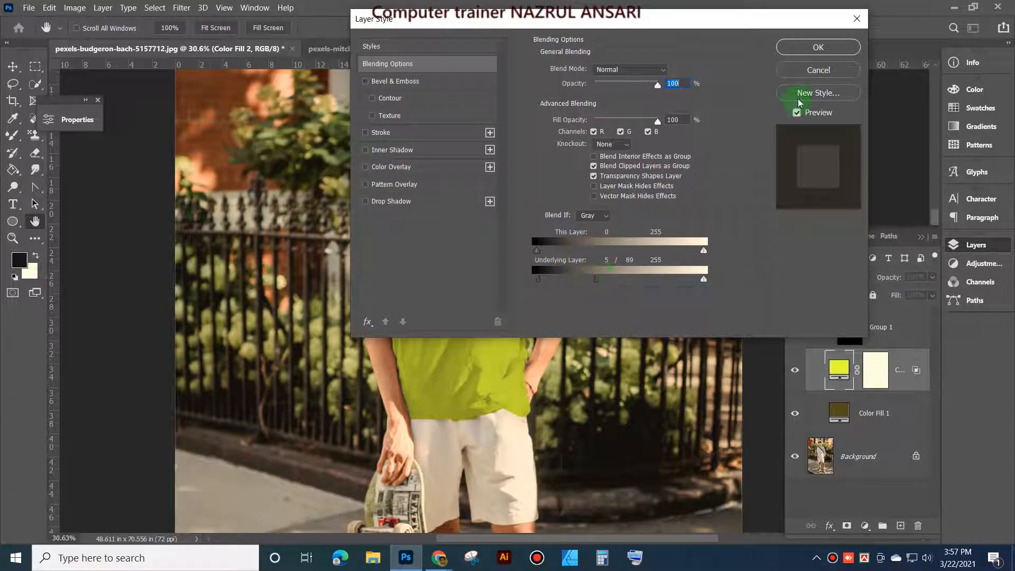
{"action": "left_click", "coordinate": [812, 69]}
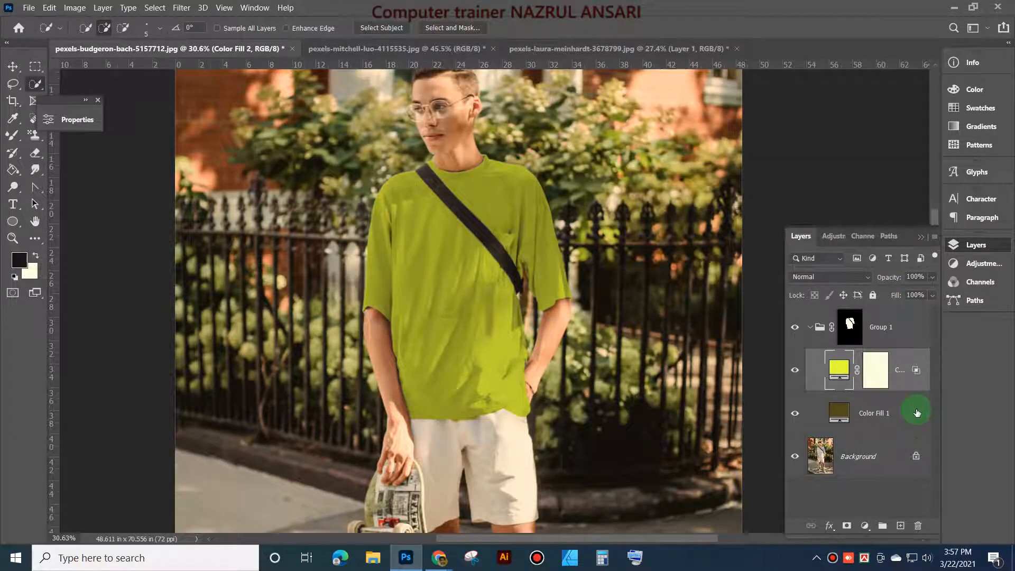
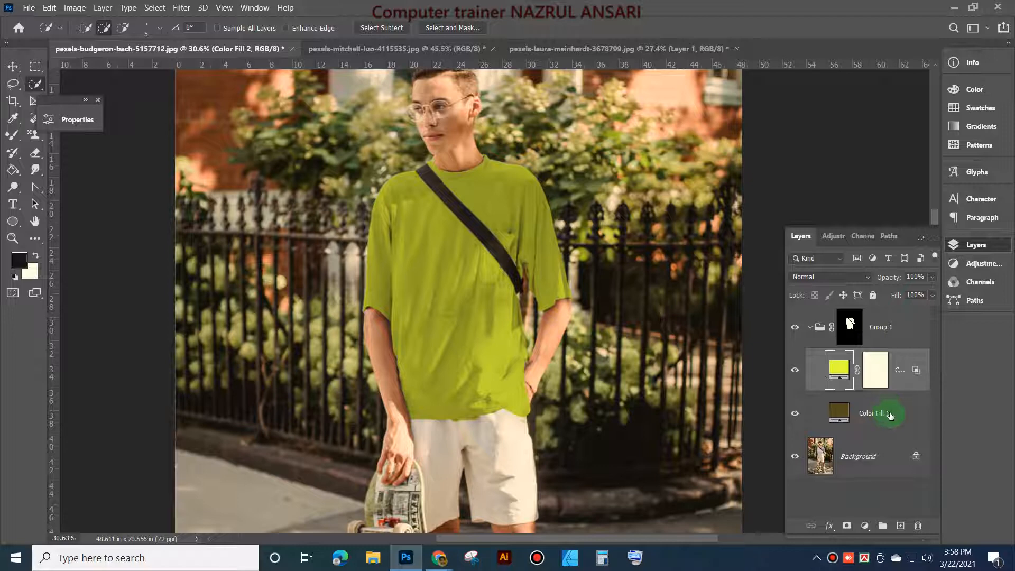
Step: Group the two colour fills inside the masked group and toggle the new group's visibility to check it
{"action": "left_click", "coordinate": [890, 416], "text": "shift"}
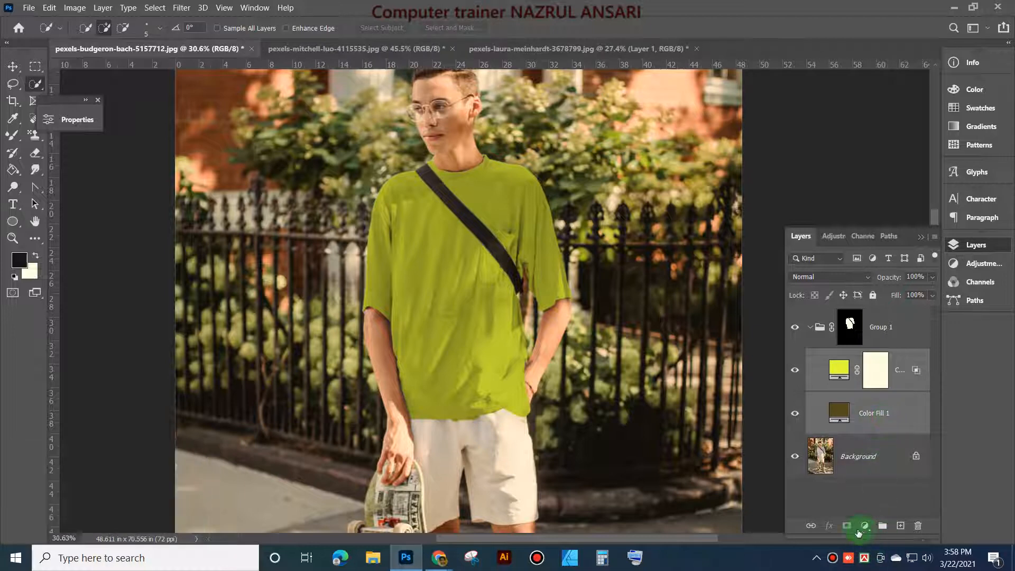
{"action": "left_click", "coordinate": [882, 525]}
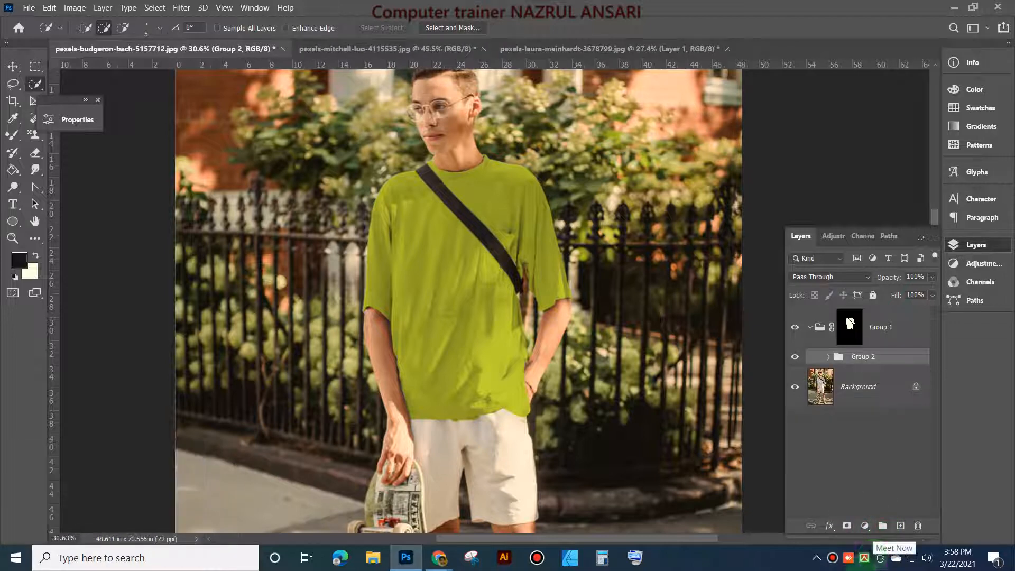
{"action": "left_click", "coordinate": [795, 357]}
{"action": "left_click", "coordinate": [795, 357]}
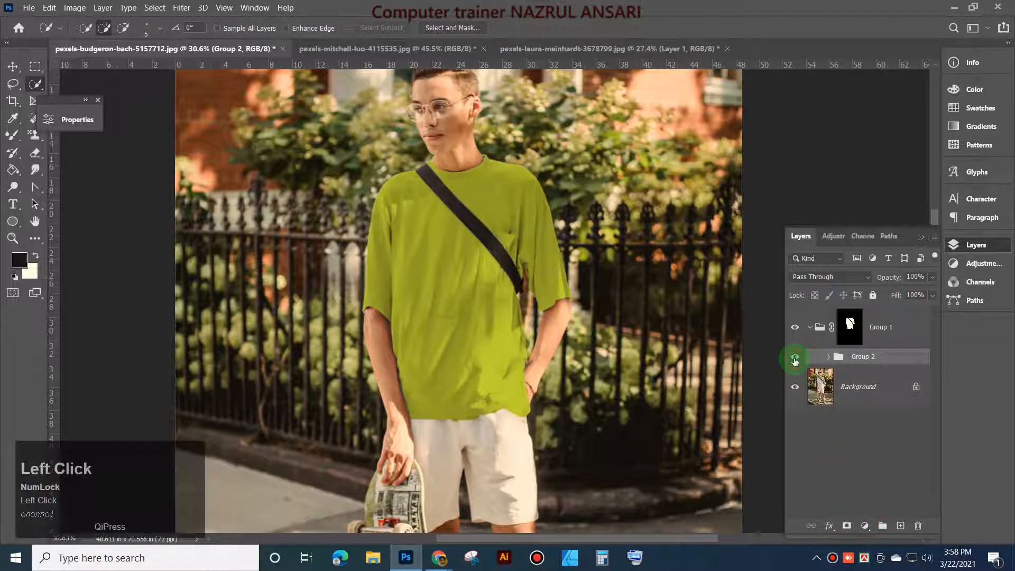
Step: Hide and show Group 2 repeatedly to compare the recoloured T-shirt with the original, leaving the group visible
{"action": "left_click", "coordinate": [795, 359]}
{"action": "left_click", "coordinate": [795, 358]}
{"action": "left_click", "coordinate": [794, 360]}
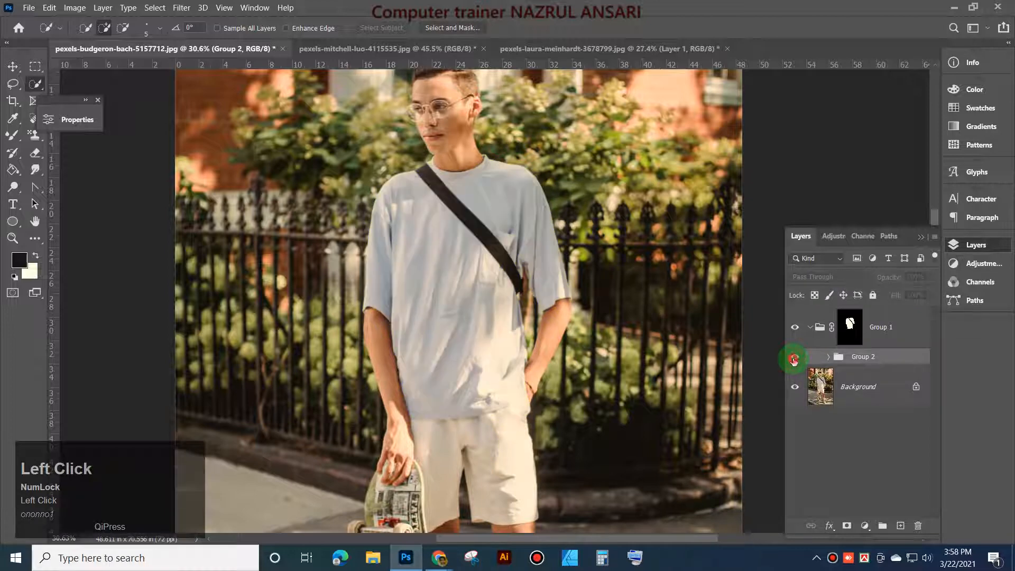
{"action": "left_click", "coordinate": [794, 360]}
{"action": "left_click", "coordinate": [812, 359]}
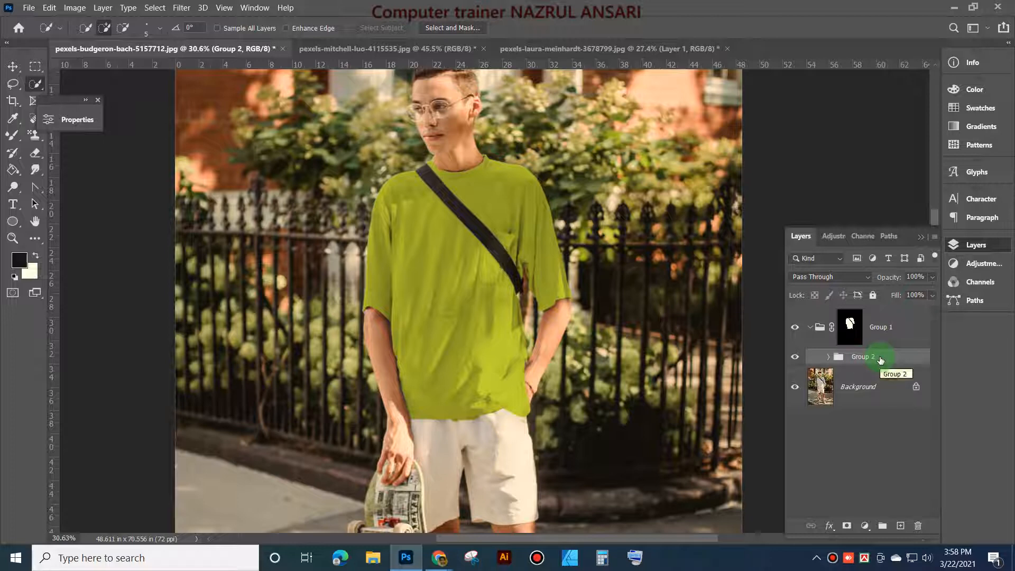
Step: Try darkening the T-shirt with a Curves adjustment above Group 2 at input 177, output 115, and delete that adjustment layer
{"action": "left_click", "coordinate": [872, 527]}
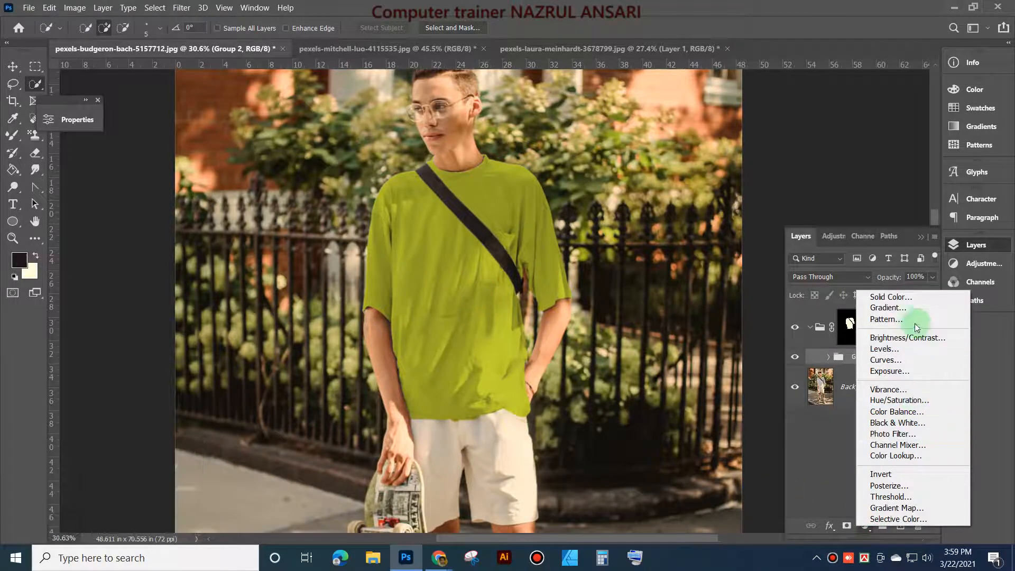
{"action": "left_click", "coordinate": [898, 360]}
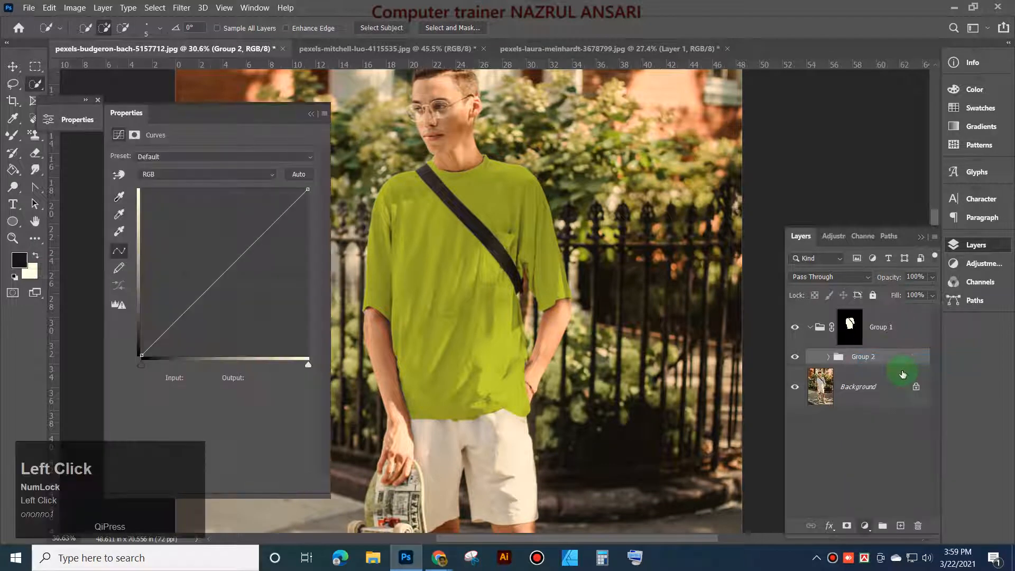
{"action": "left_click", "coordinate": [235, 263]}
{"action": "left_click_drag", "start_coordinate": [228, 259], "coordinate": [257, 280]}
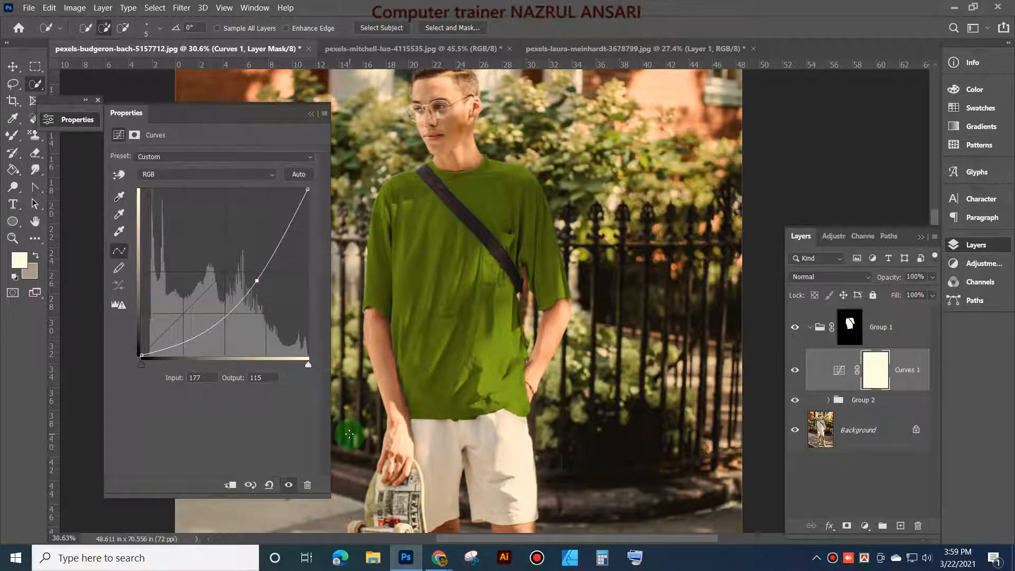
{"action": "left_click", "coordinate": [313, 113]}
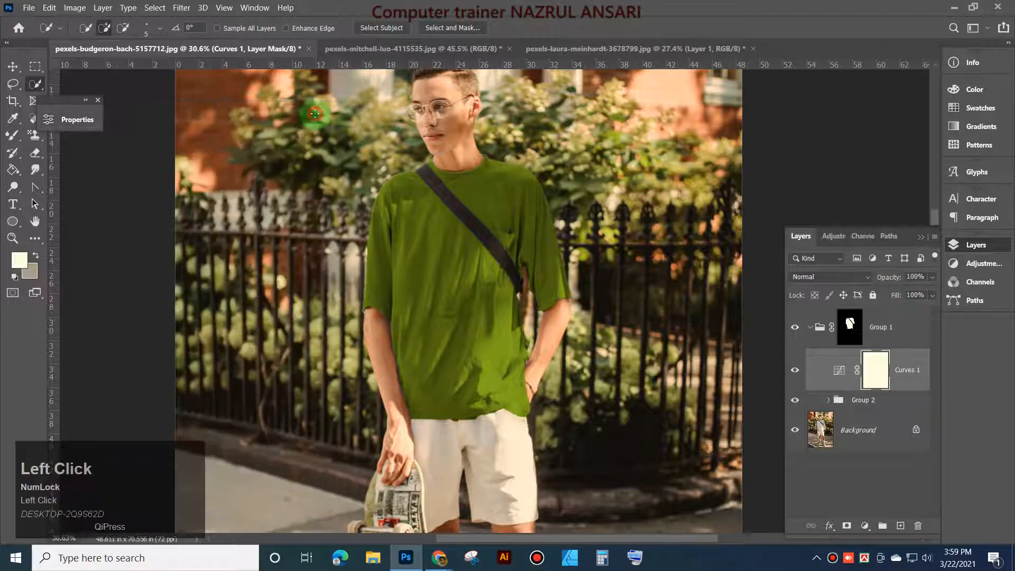
{"action": "left_click_drag", "start_coordinate": [869, 393], "coordinate": [900, 404]}
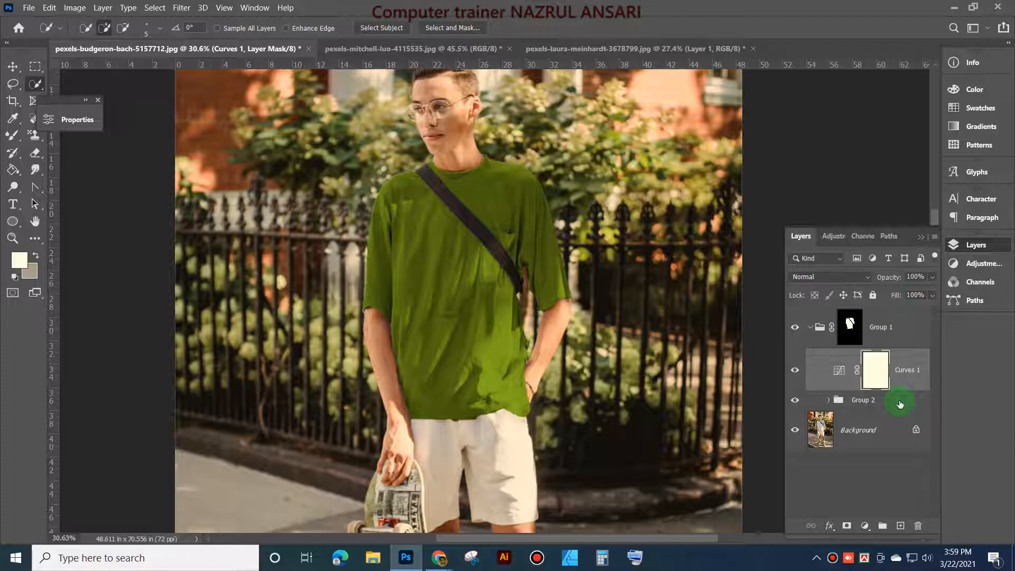
{"action": "left_click_drag", "start_coordinate": [902, 404], "coordinate": [910, 531]}
Step: Expand Group 2 and add a Curves adjustment layer directly above the yellow Color Fill 2 layer
{"action": "left_click", "coordinate": [827, 356]}
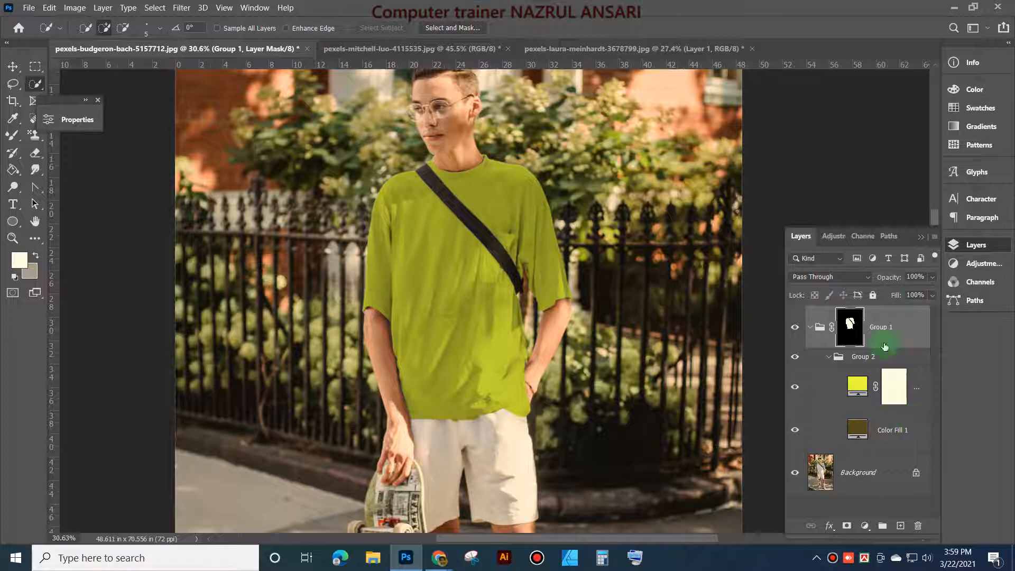
{"action": "left_click", "coordinate": [891, 392]}
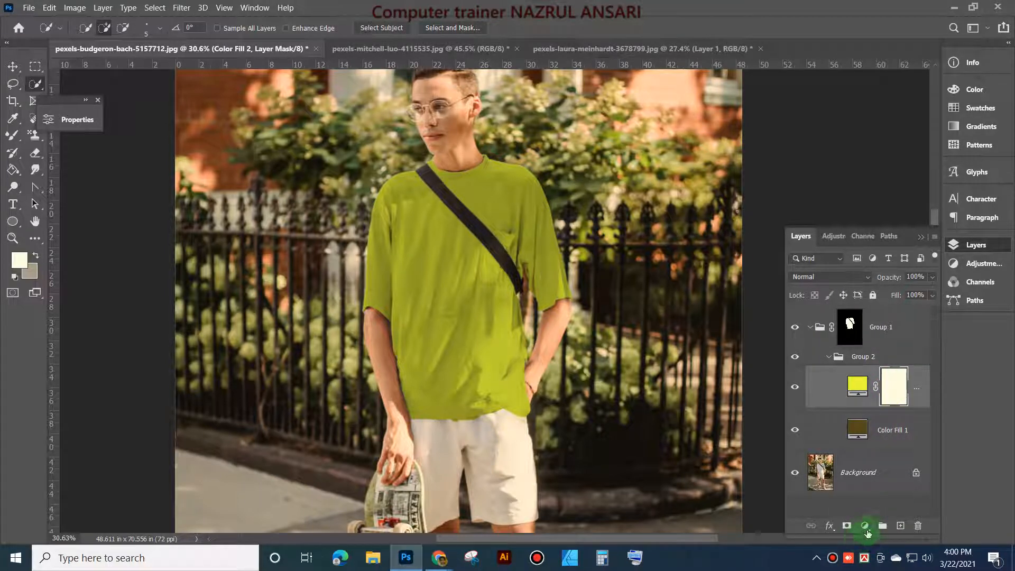
{"action": "left_click", "coordinate": [865, 526]}
{"action": "left_click", "coordinate": [896, 362]}
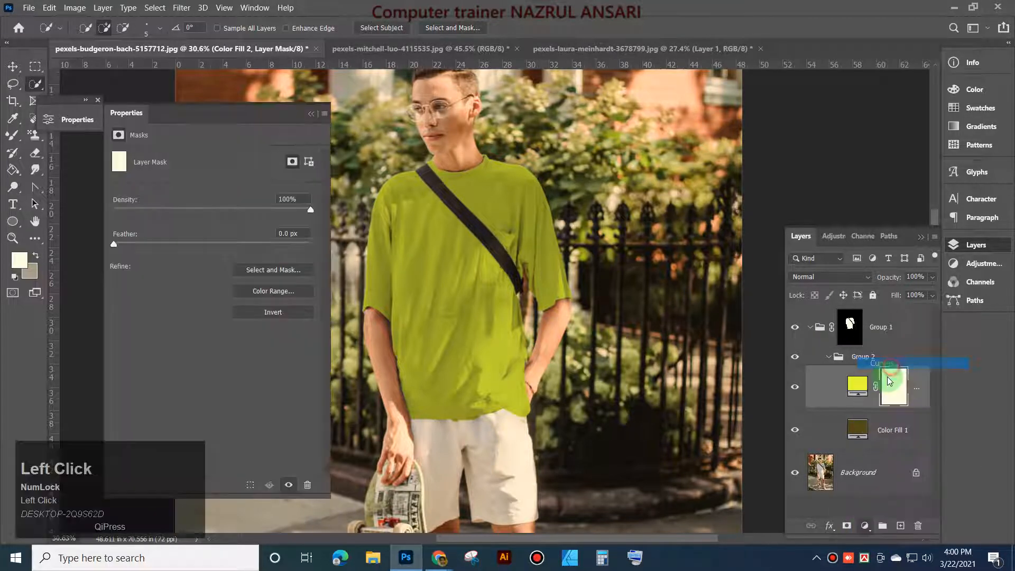
Step: Darken the shirt with the Curves adjustment by bending the RGB curve down to input 156, output 107
{"action": "left_click", "coordinate": [217, 110]}
{"action": "left_click_drag", "start_coordinate": [711, 157], "coordinate": [803, 64]}
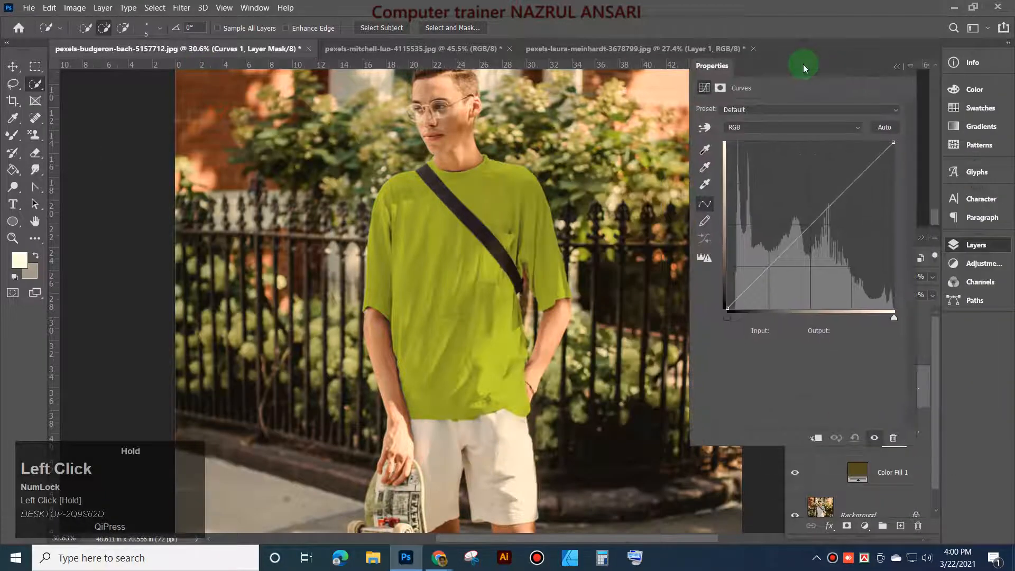
{"action": "left_click_drag", "start_coordinate": [806, 229], "coordinate": [830, 237]}
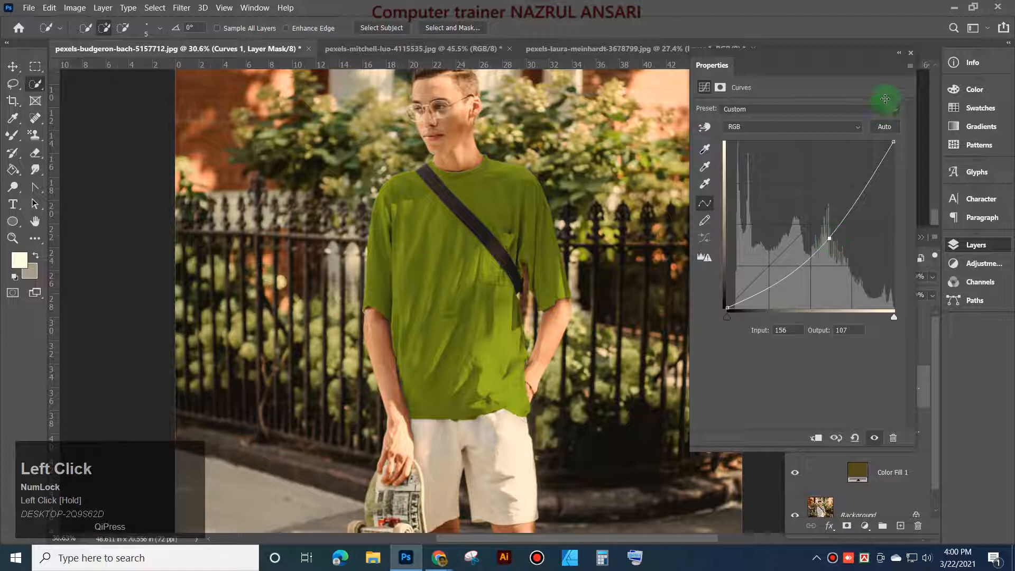
{"action": "left_click", "coordinate": [899, 52]}
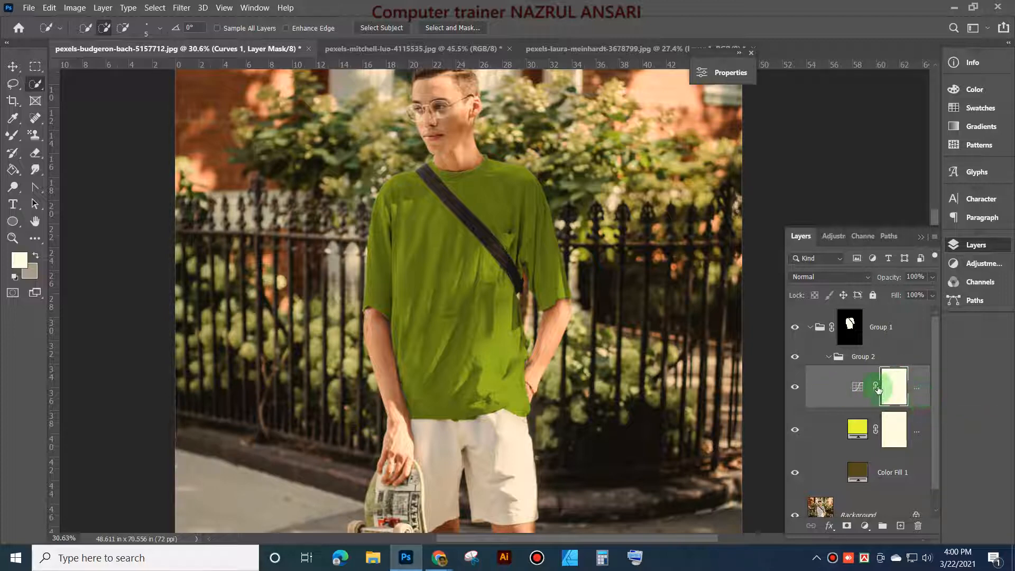
Step: In the Curves layer's blending options, split the Underlying Layer black Blend If slider to 11 / 84 and apply
{"action": "left_click", "coordinate": [923, 389]}
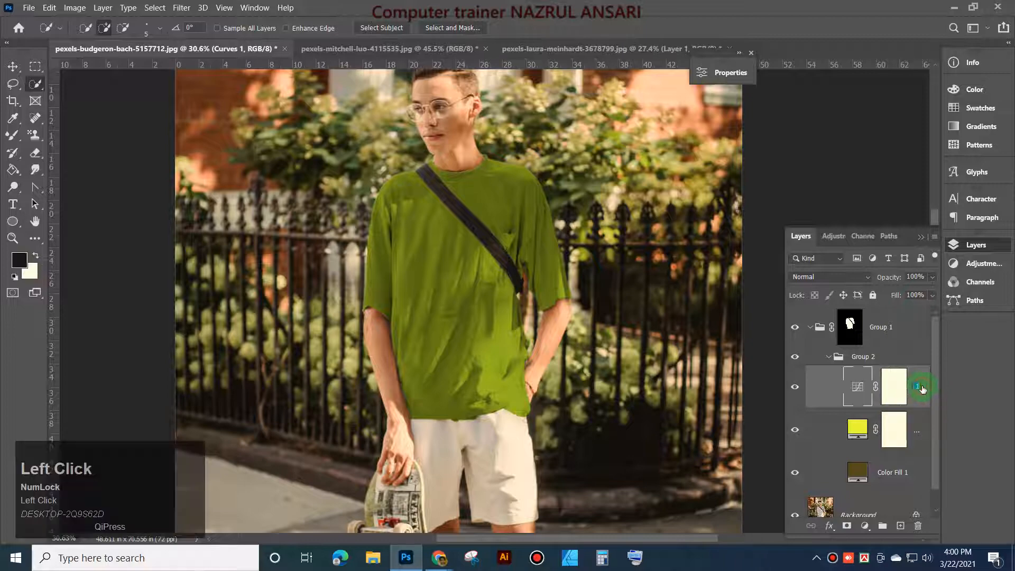
{"action": "double_click", "coordinate": [920, 375]}
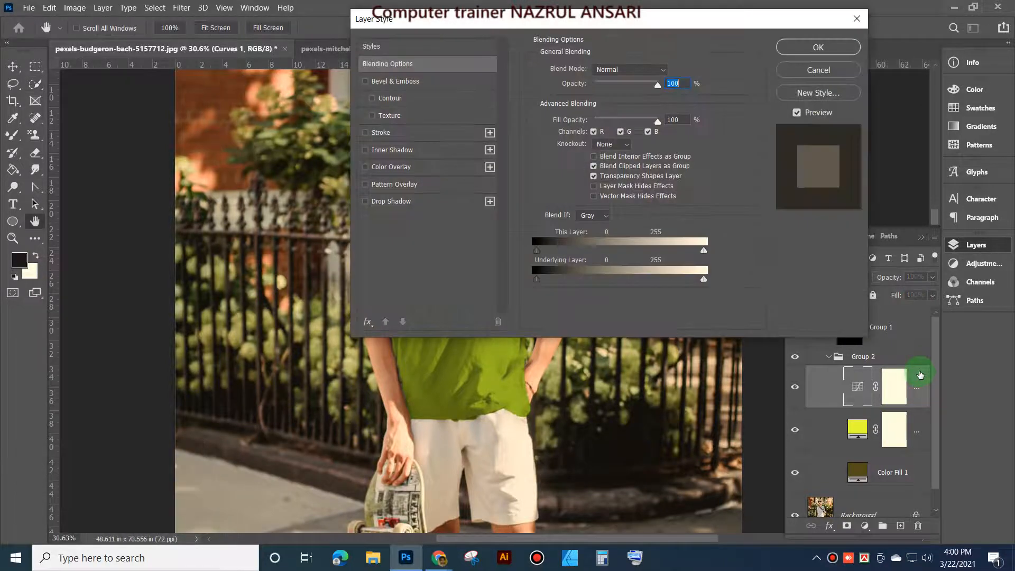
{"action": "left_click_drag", "start_coordinate": [616, 19], "coordinate": [892, 15]}
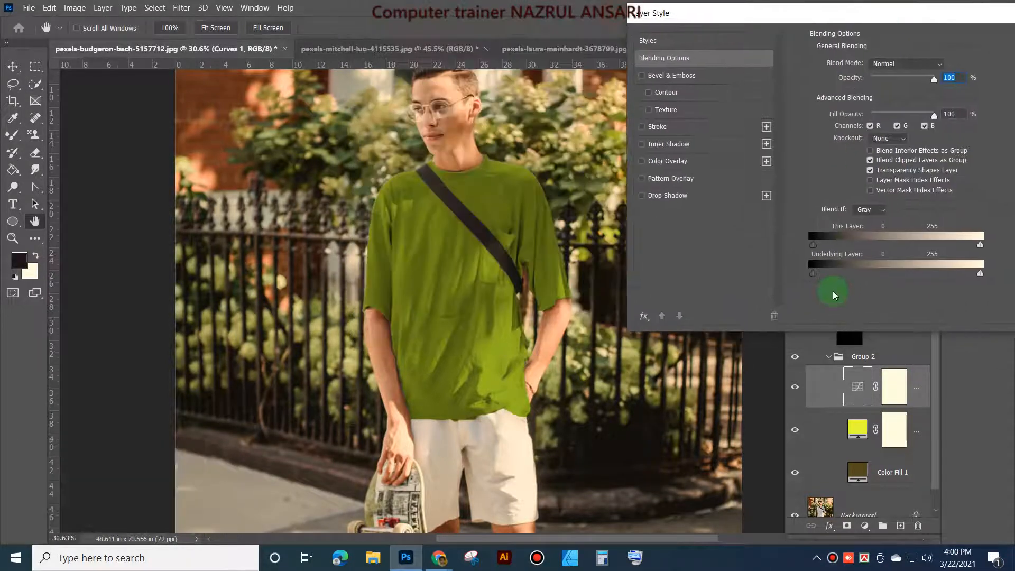
{"action": "key", "text": "alt"}
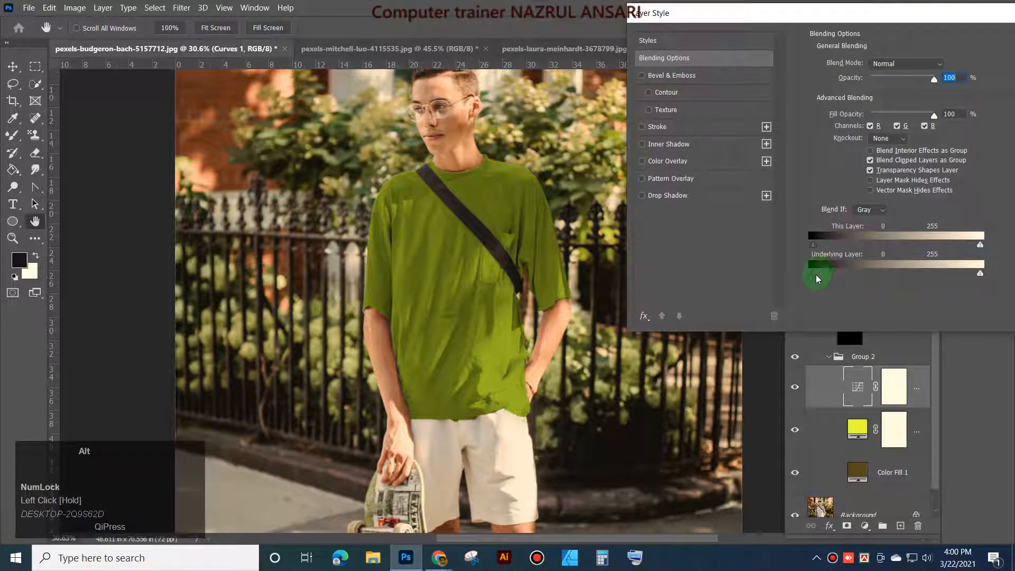
{"action": "mouse_move", "coordinate": [816, 279]}
{"action": "left_mouse_down"}
{"action": "mouse_move", "coordinate": [869, 279]}
{"action": "mouse_move", "coordinate": [808, 275]}
{"action": "left_mouse_up"}
{"action": "scroll", "coordinate": [519, 263], "scroll_direction": "up", "scroll_amount": 2}
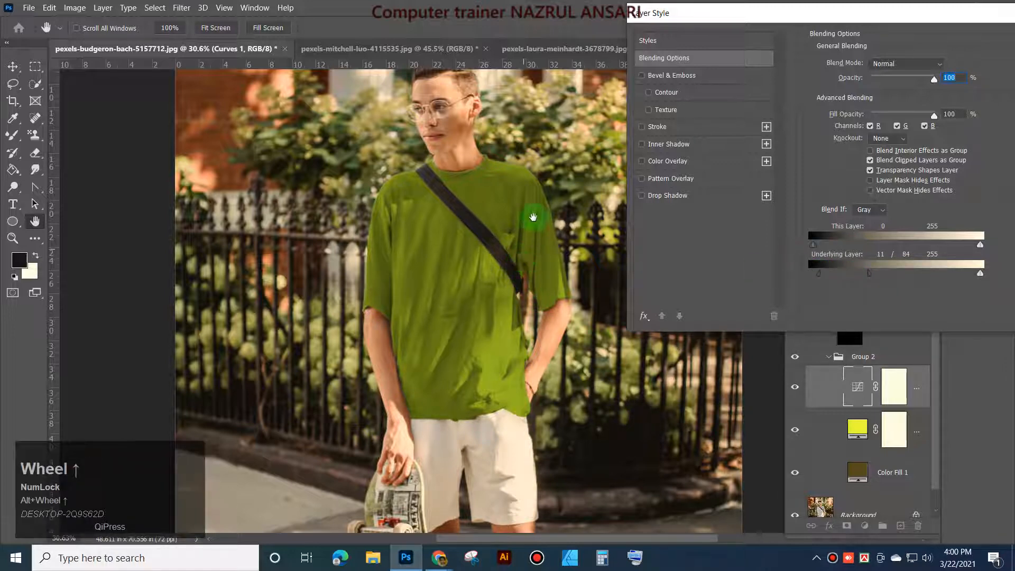
{"action": "left_click_drag", "start_coordinate": [963, 13], "coordinate": [731, 39]}
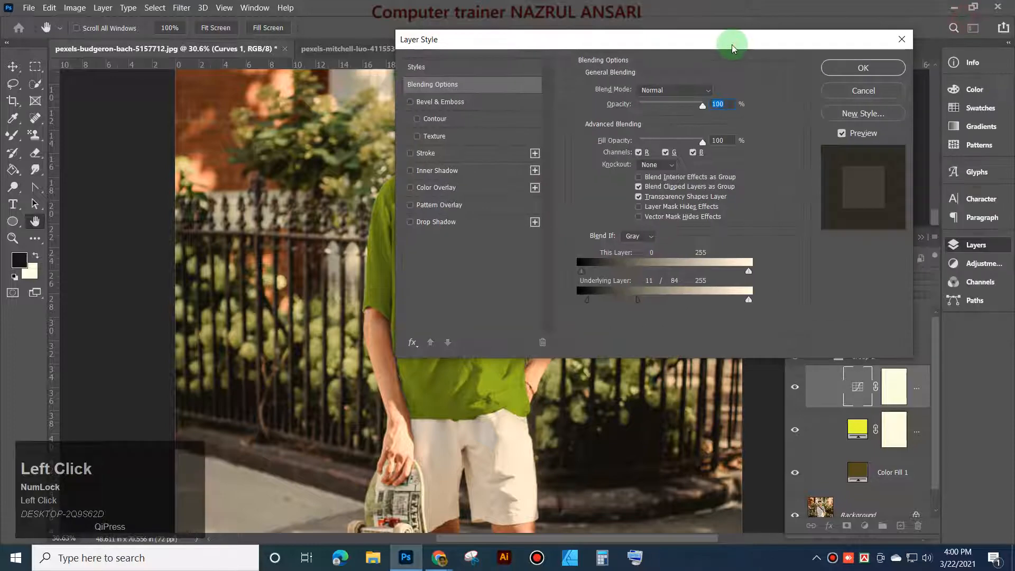
{"action": "left_click", "coordinate": [869, 68]}
Step: Reopen the Curves layer's blending options, set the Underlying Layer black split to 55 / 94 and inspect the shirt's shadows
{"action": "scroll", "coordinate": [498, 290], "scroll_direction": "up", "scroll_amount": 5}
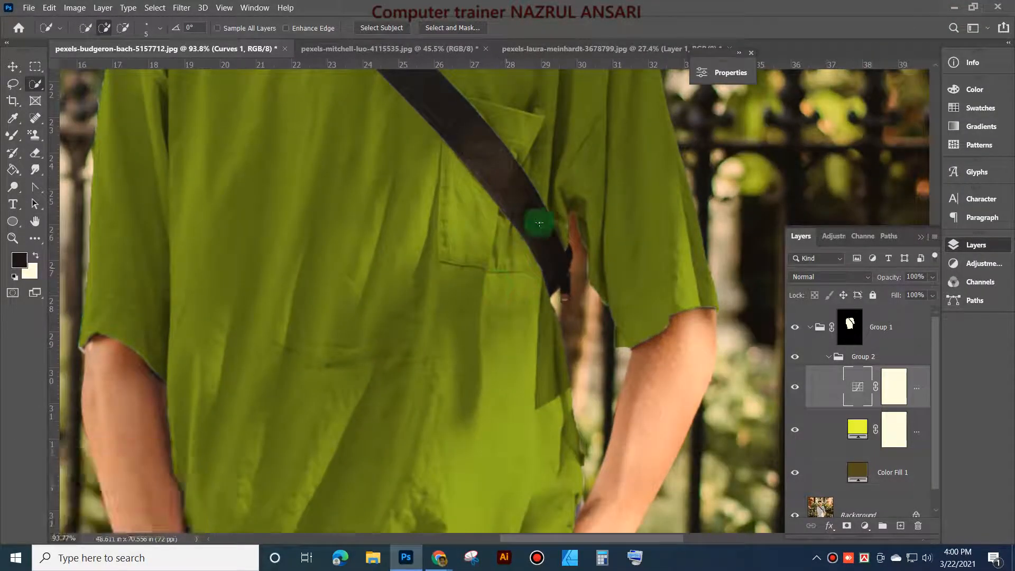
{"action": "left_click_drag", "start_coordinate": [566, 149], "coordinate": [494, 247]}
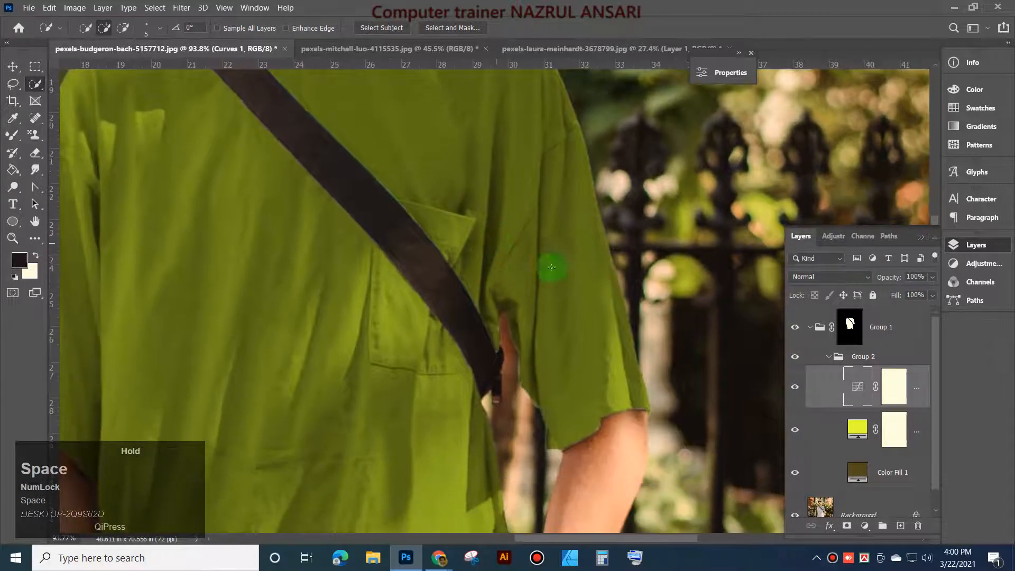
{"action": "left_click", "coordinate": [917, 392]}
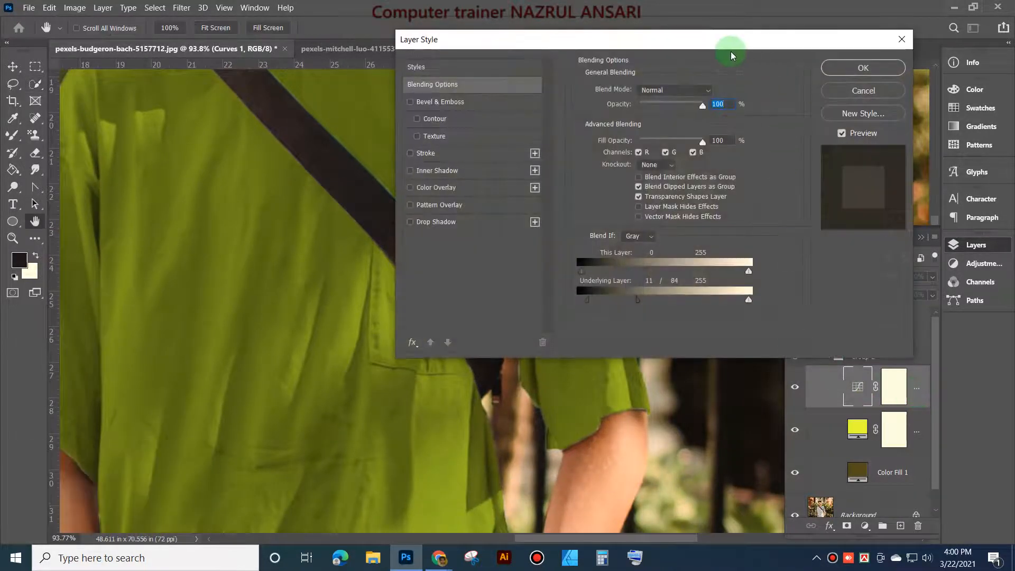
{"action": "left_click_drag", "start_coordinate": [730, 44], "coordinate": [952, 42]}
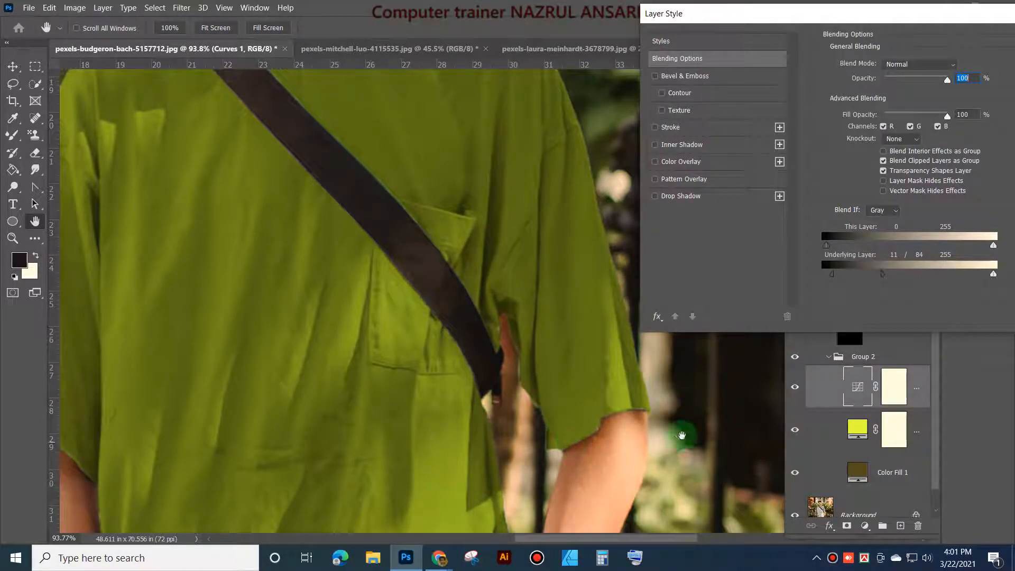
{"action": "mouse_move", "coordinate": [882, 275]}
{"action": "left_mouse_down"}
{"action": "mouse_move", "coordinate": [904, 276]}
{"action": "mouse_move", "coordinate": [810, 278]}
{"action": "mouse_move", "coordinate": [888, 280]}
{"action": "mouse_move", "coordinate": [828, 277]}
{"action": "mouse_move", "coordinate": [869, 282]}
{"action": "left_mouse_up"}
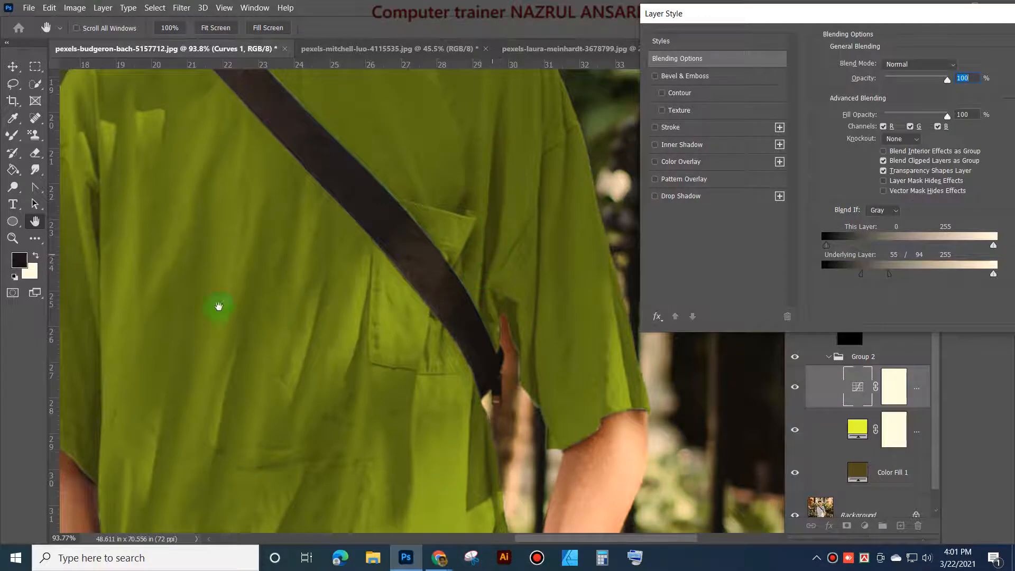
{"action": "left_click_drag", "start_coordinate": [217, 306], "coordinate": [412, 296]}
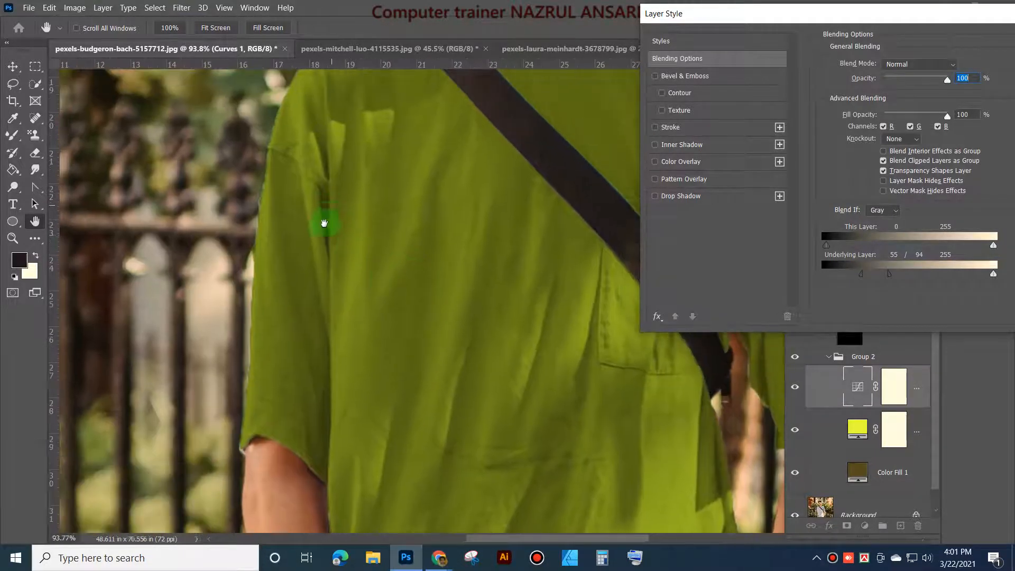
{"action": "left_click_drag", "start_coordinate": [327, 205], "coordinate": [379, 239]}
{"action": "scroll", "coordinate": [397, 265], "scroll_direction": "down", "scroll_amount": 1}
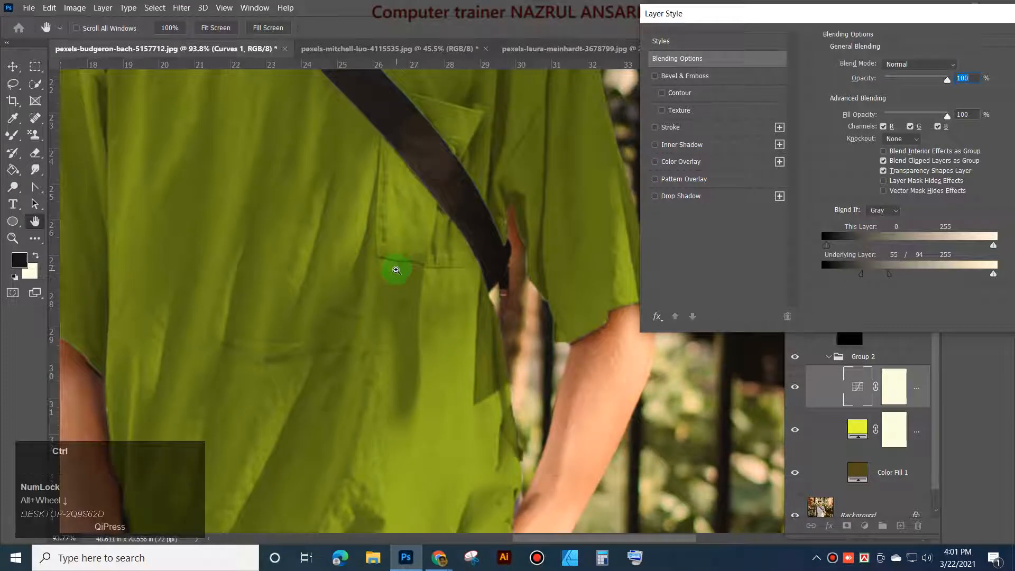
{"action": "scroll", "coordinate": [396, 267], "scroll_direction": "down", "scroll_amount": 1}
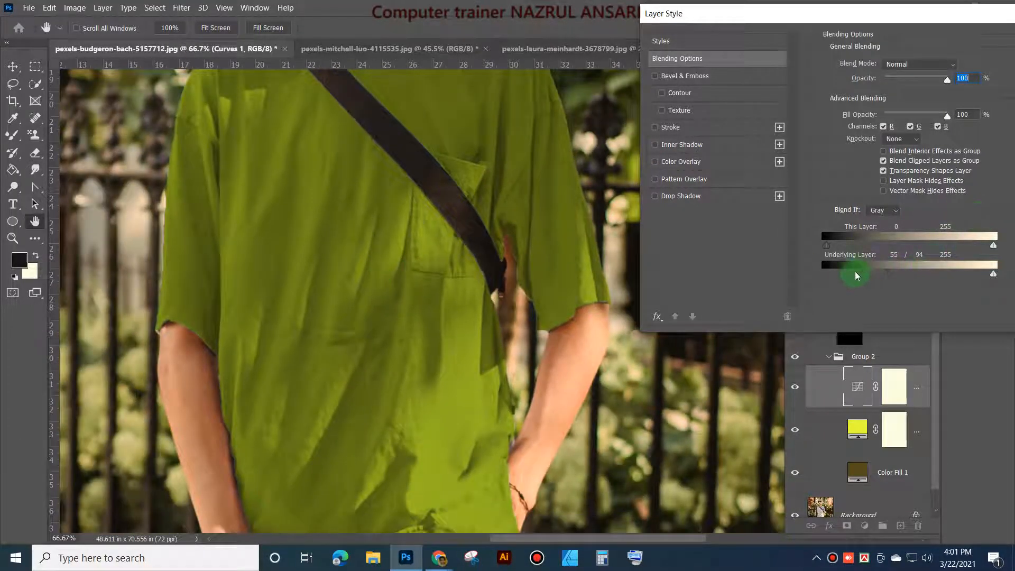
Step: Readjust the Curves layer's Underlying Layer black split to 20 / 89 and apply the blending options
{"action": "left_click_drag", "start_coordinate": [860, 278], "coordinate": [942, 278]}
{"action": "left_click_drag", "start_coordinate": [903, 277], "coordinate": [846, 281]}
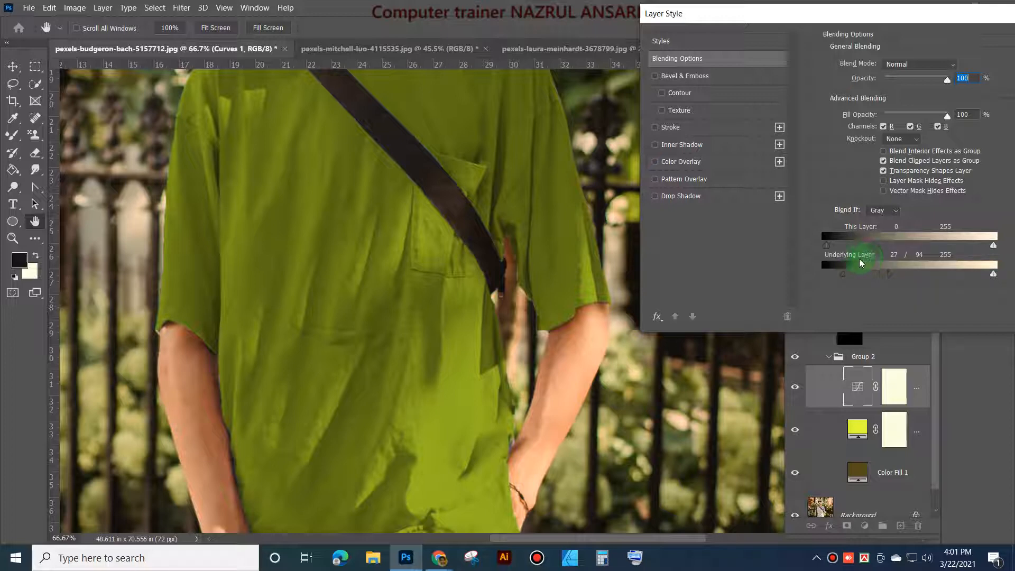
{"action": "mouse_move", "coordinate": [890, 275]}
{"action": "left_mouse_down"}
{"action": "mouse_move", "coordinate": [905, 276]}
{"action": "mouse_move", "coordinate": [873, 274]}
{"action": "mouse_move", "coordinate": [910, 277]}
{"action": "mouse_move", "coordinate": [841, 275]}
{"action": "mouse_move", "coordinate": [890, 276]}
{"action": "left_mouse_up"}
{"action": "left_click", "coordinate": [887, 278]}
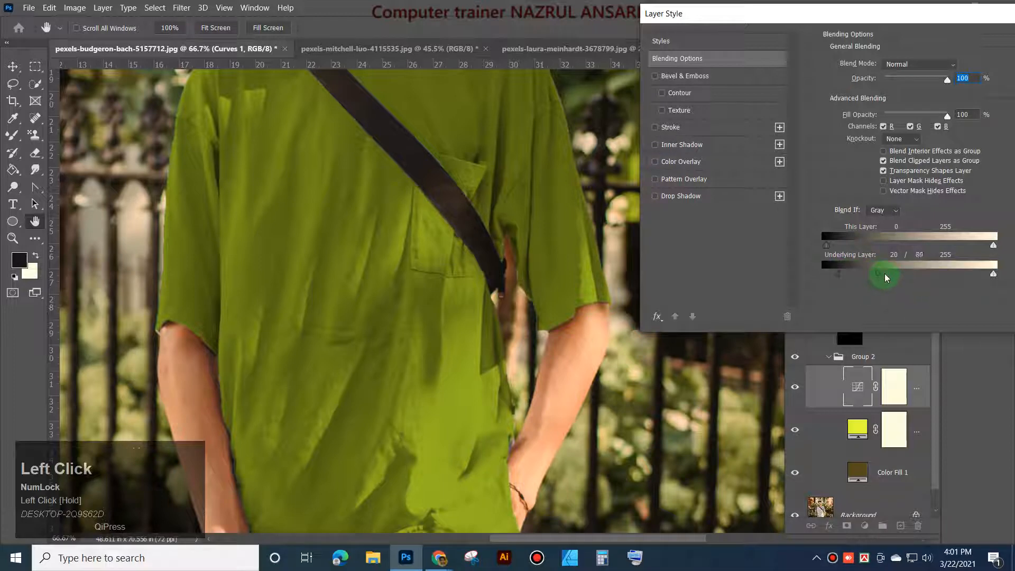
{"action": "left_click_drag", "start_coordinate": [940, 22], "coordinate": [630, 55]}
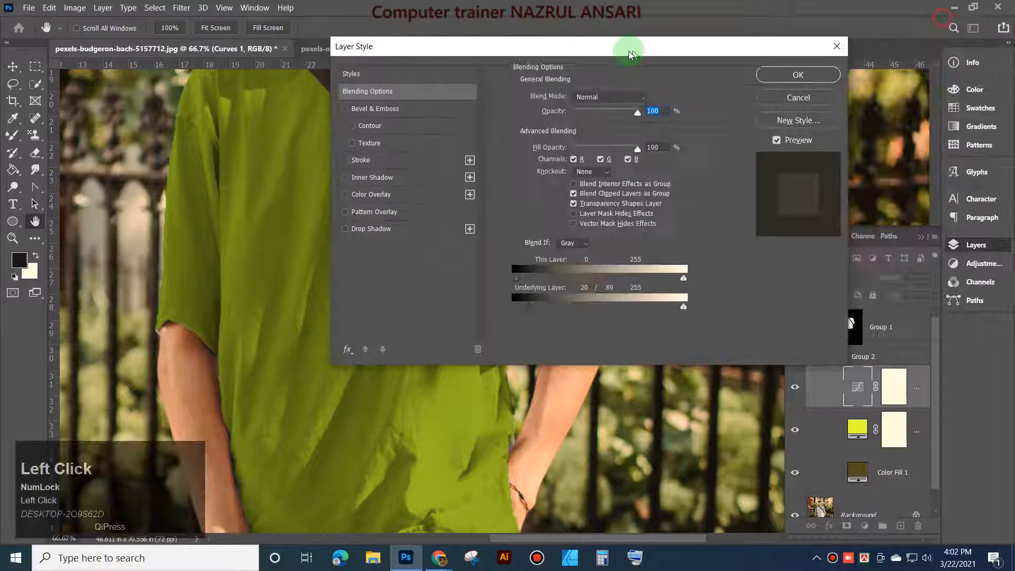
{"action": "left_click", "coordinate": [807, 79]}
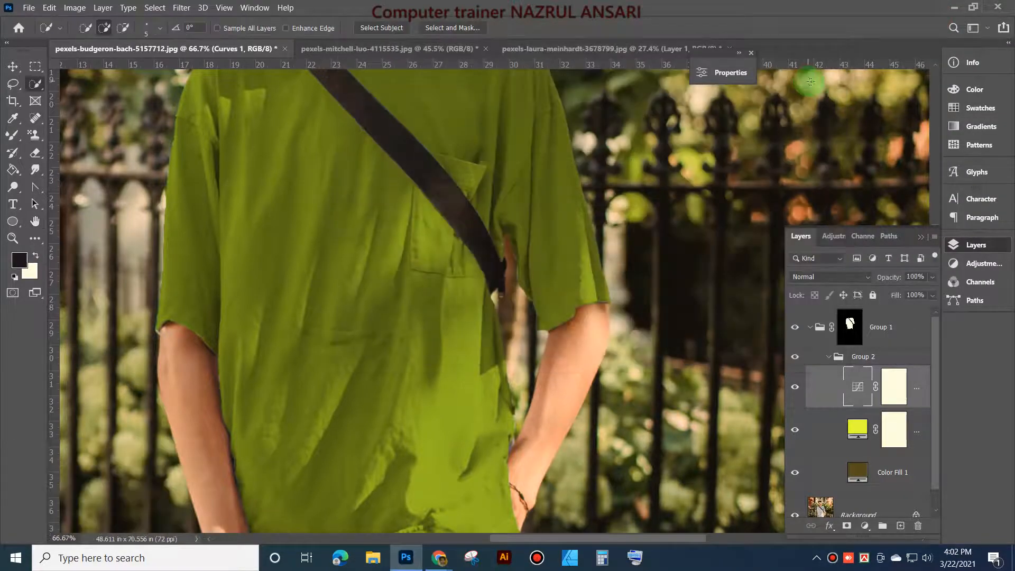
Step: Collapse Group 2 and add a Pattern fill layer above it, using the vertical dash pattern from the rana group
{"action": "scroll", "coordinate": [313, 302], "scroll_direction": "down", "scroll_amount": 3}
{"action": "scroll", "coordinate": [313, 302], "scroll_direction": "down", "scroll_amount": 2}
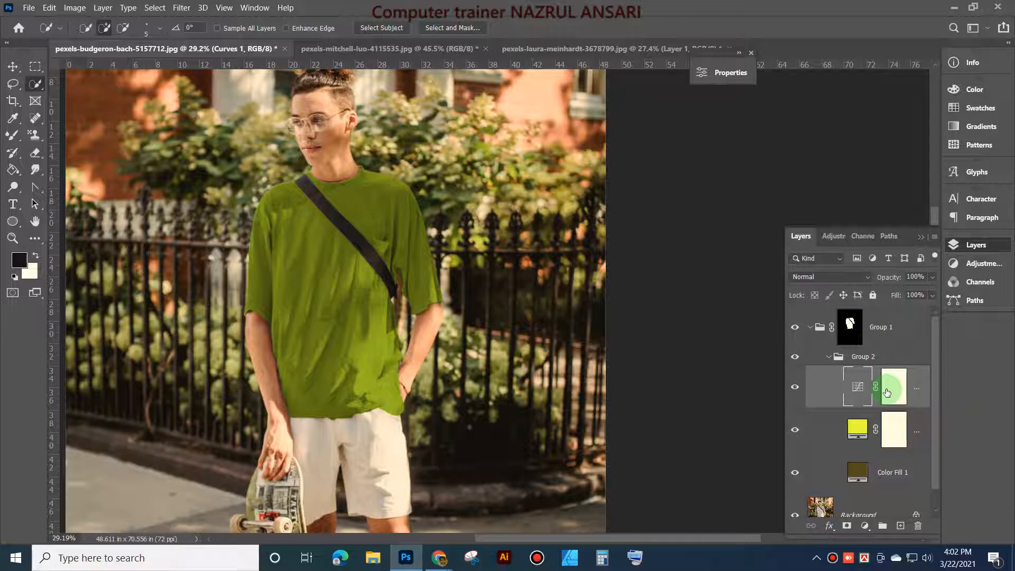
{"action": "left_click", "coordinate": [829, 357]}
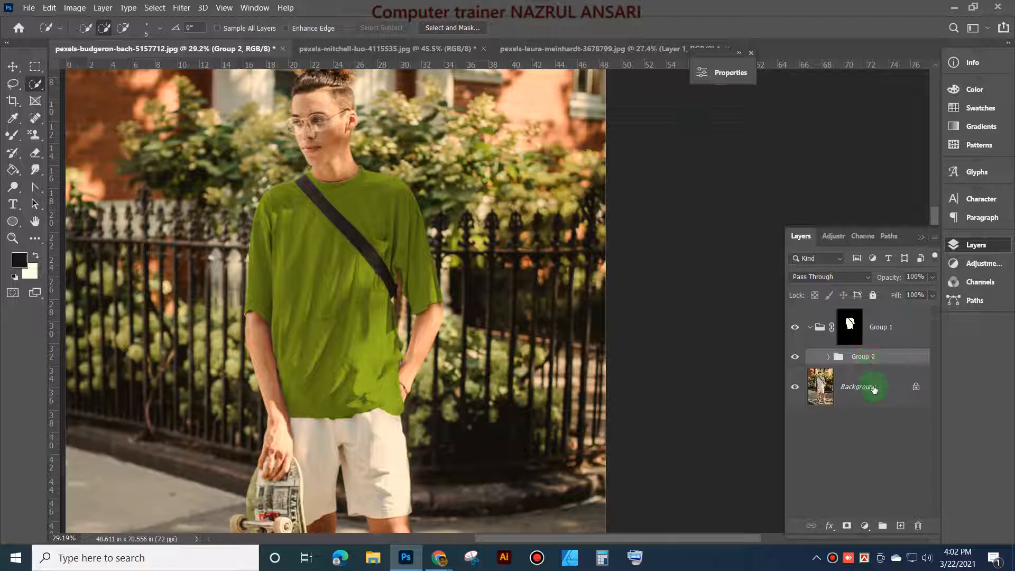
{"action": "left_click", "coordinate": [865, 526]}
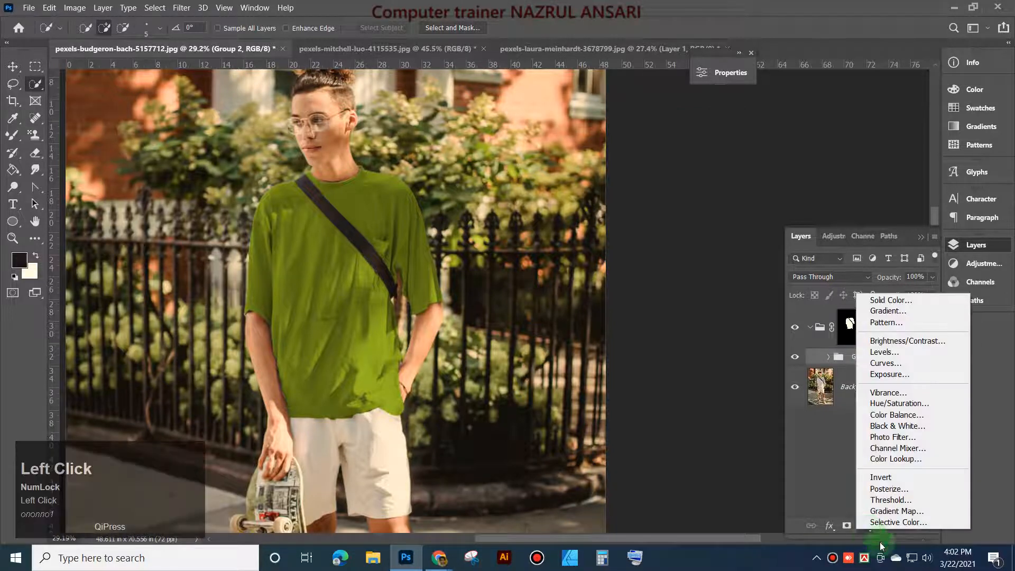
{"action": "left_click", "coordinate": [895, 322]}
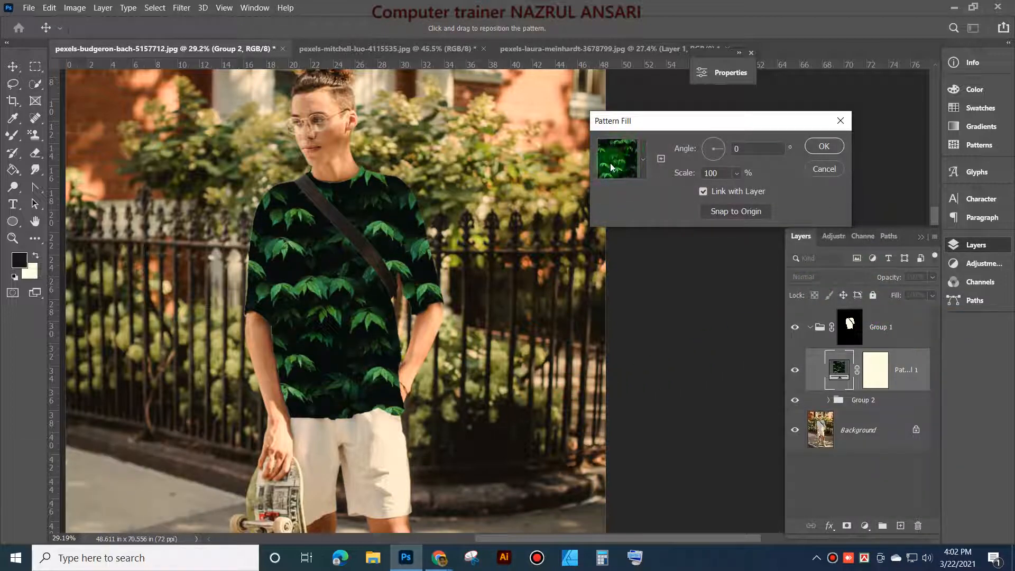
{"action": "left_click", "coordinate": [643, 160]}
{"action": "left_click", "coordinate": [581, 344]}
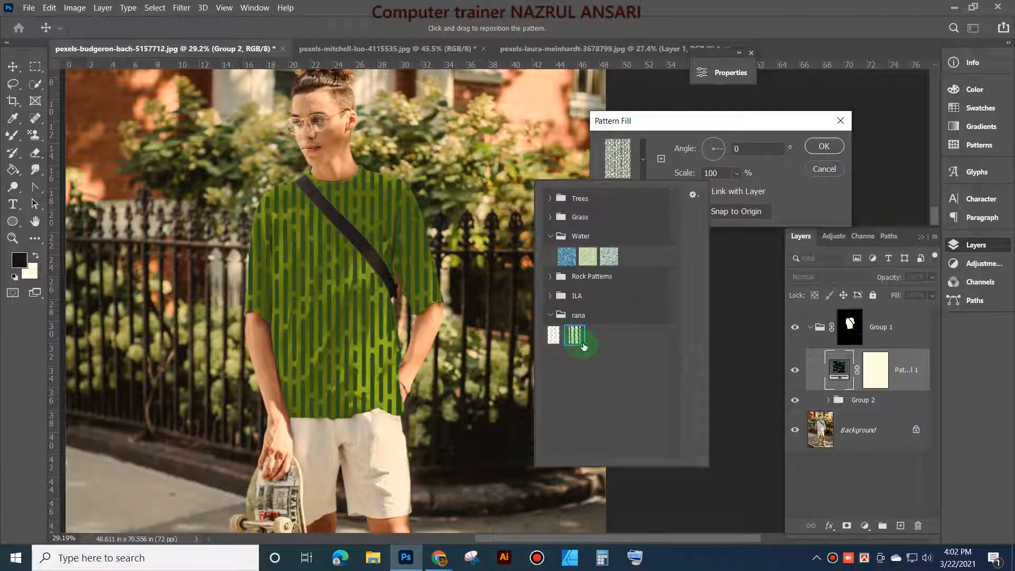
{"action": "left_click", "coordinate": [690, 149]}
{"action": "left_click", "coordinate": [681, 122]}
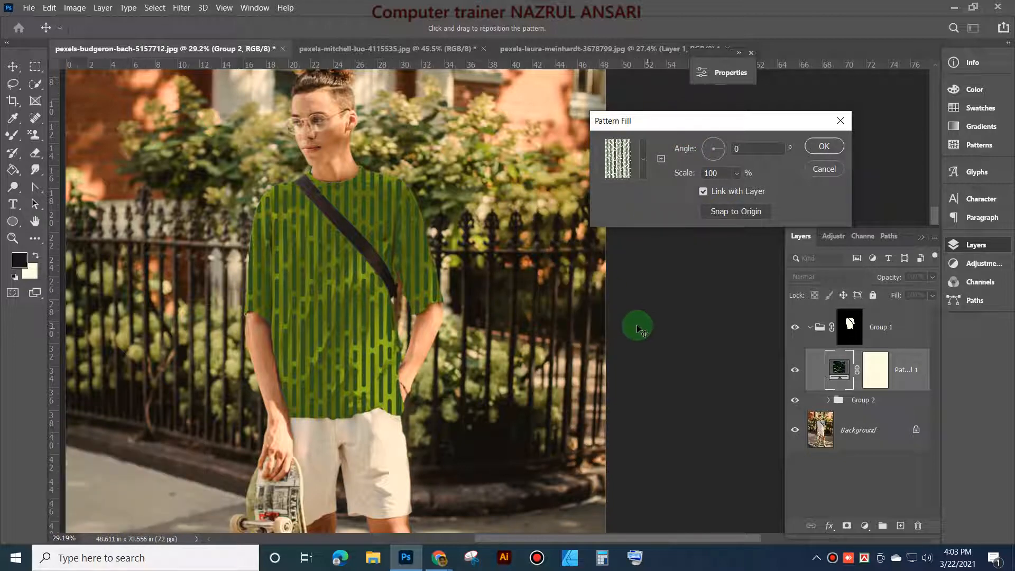
Step: Try the shirt pattern at 78% scale and enlarged to 352%
{"action": "left_click", "coordinate": [735, 174]}
{"action": "left_click_drag", "start_coordinate": [739, 192], "coordinate": [708, 178]}
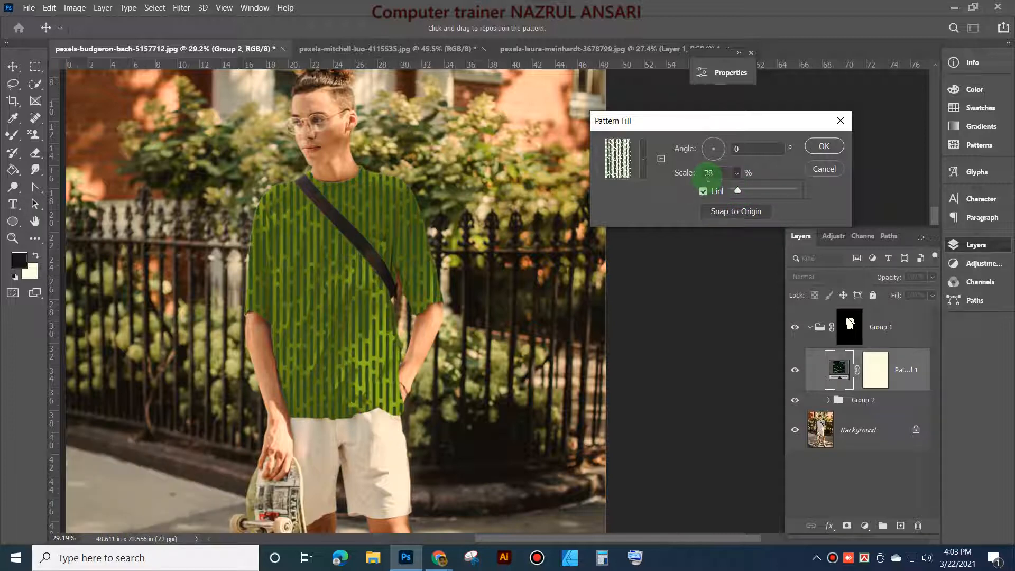
{"action": "left_click_drag", "start_coordinate": [738, 189], "coordinate": [753, 189]}
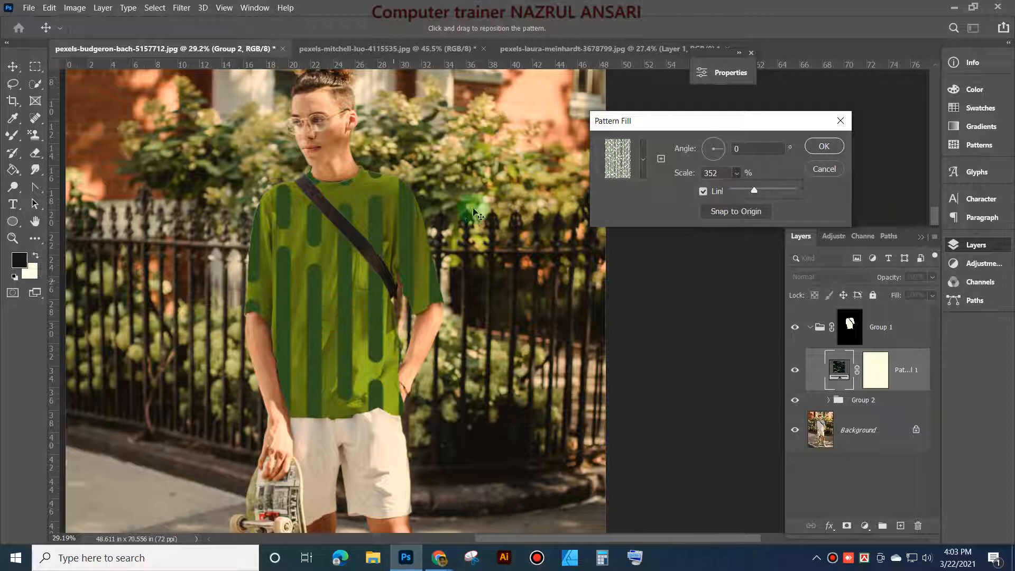
Step: Reduce the pattern fill's scale to 78%
{"action": "left_click_drag", "start_coordinate": [707, 125], "coordinate": [693, 131]}
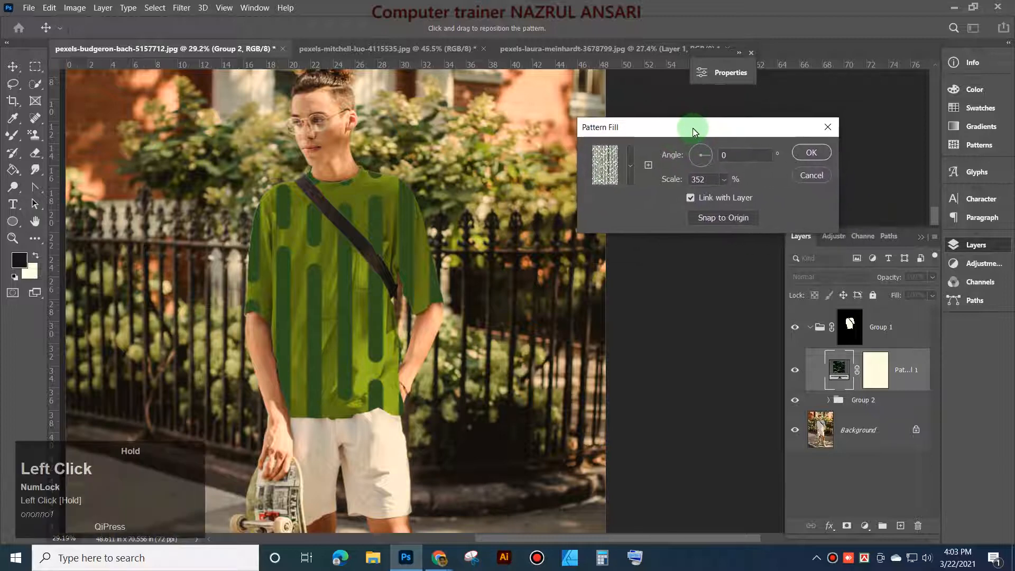
{"action": "left_click", "coordinate": [723, 181]}
{"action": "left_click_drag", "start_coordinate": [729, 194], "coordinate": [711, 196]}
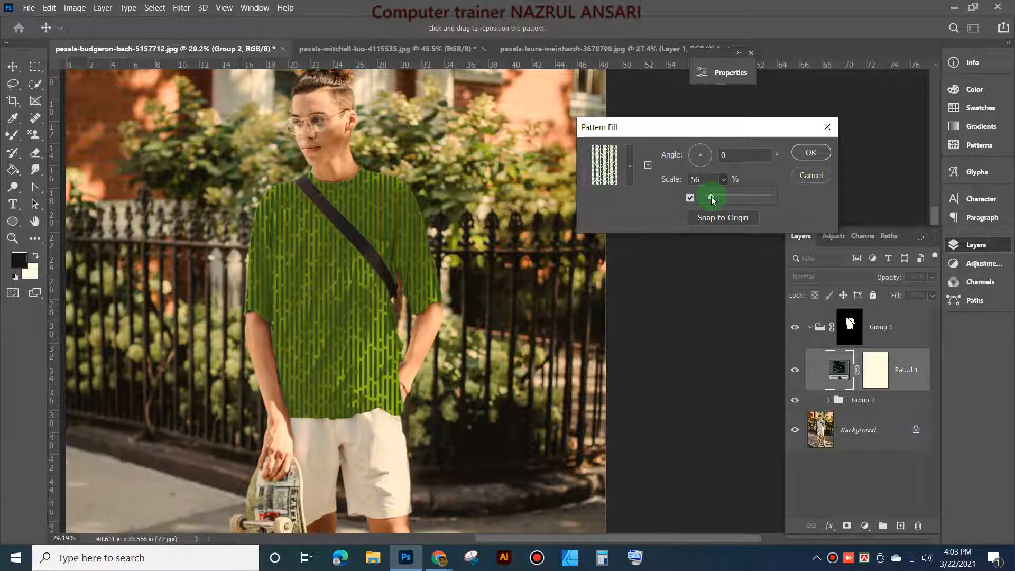
{"action": "left_click", "coordinate": [711, 195]}
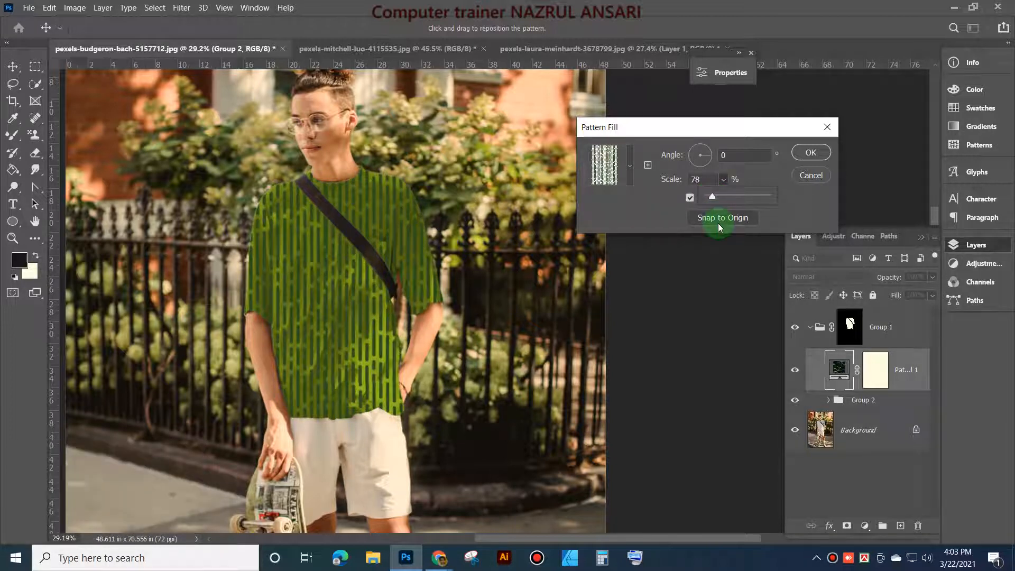
Step: Rotate the shirt's pattern fill, trying an angle of 34.5° and settling on -24.82°
{"action": "scroll", "coordinate": [352, 281], "scroll_direction": "up", "scroll_amount": 2}
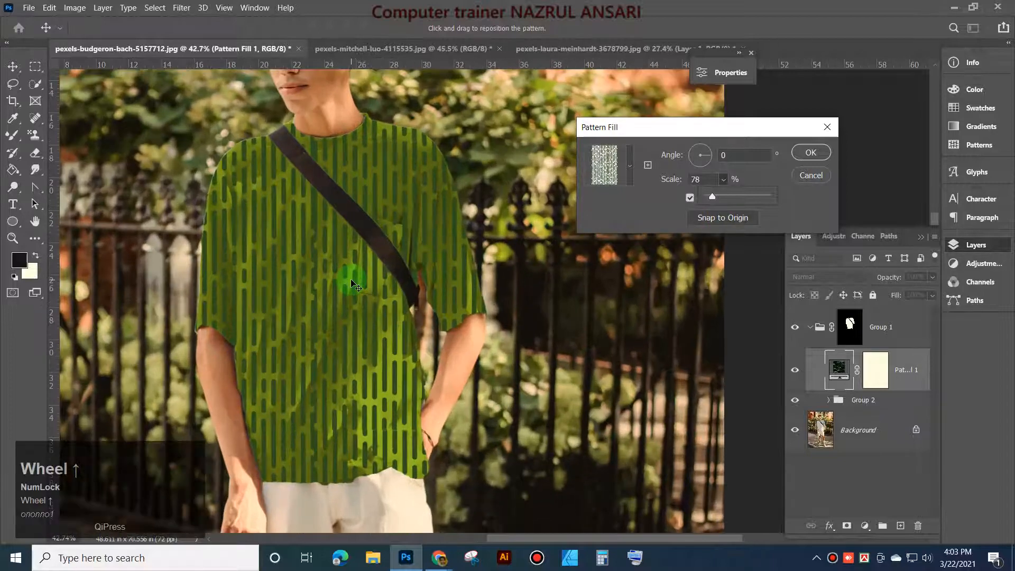
{"action": "left_click", "coordinate": [711, 154]}
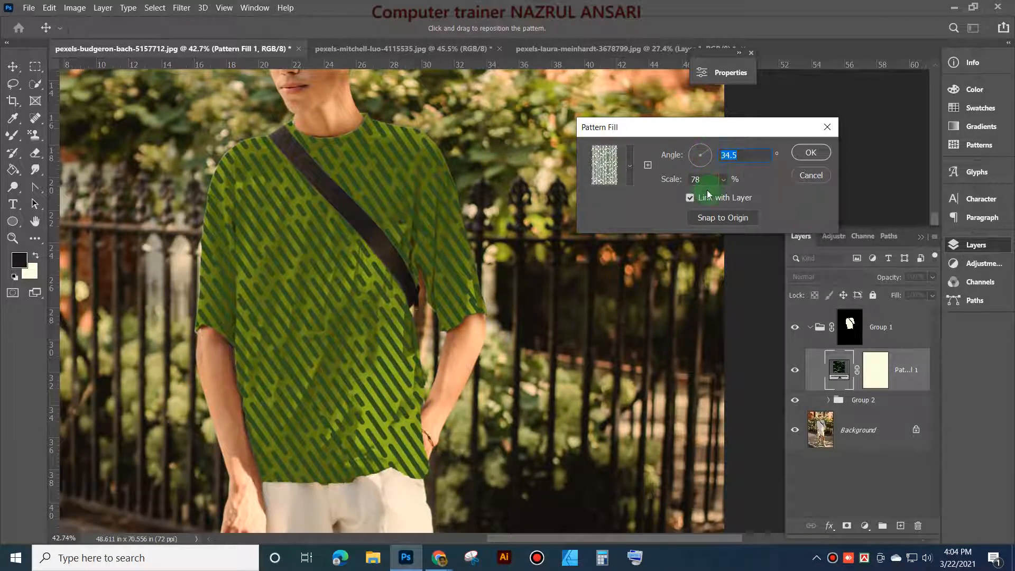
{"action": "left_click", "coordinate": [712, 164]}
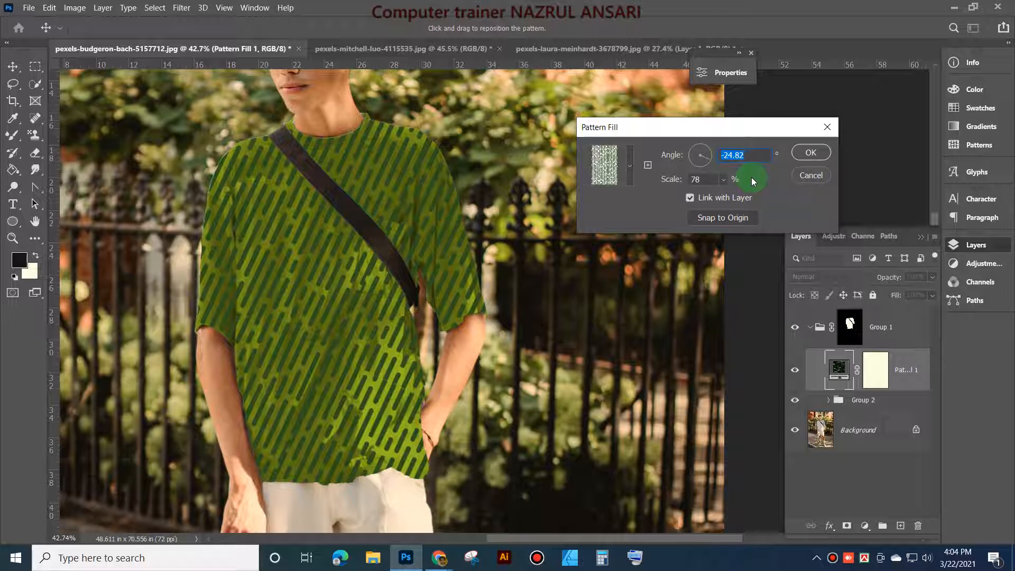
Step: Set the shirt pattern fill's angle to -15.98° and apply the fill
{"action": "left_click", "coordinate": [712, 156]}
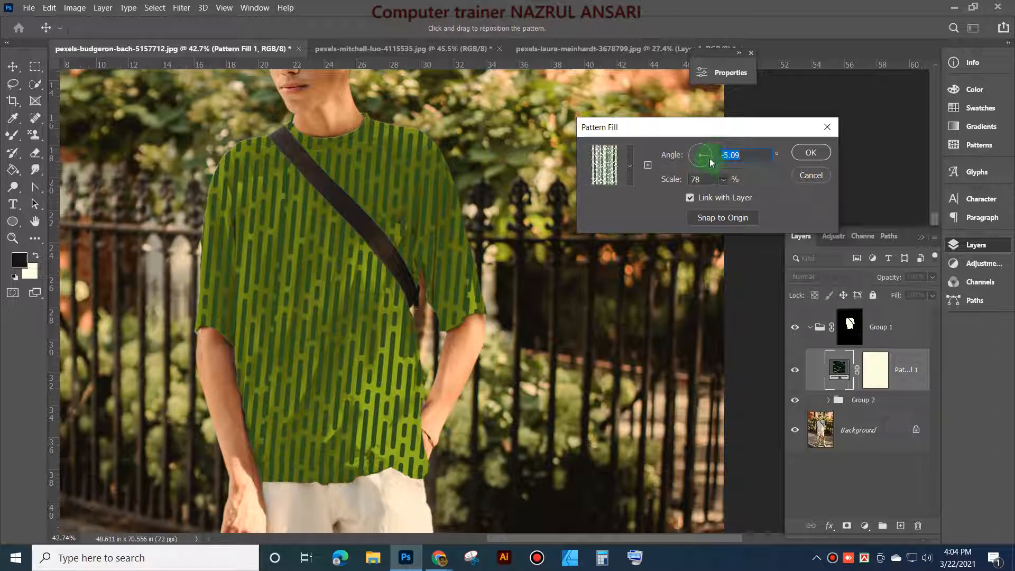
{"action": "left_click", "coordinate": [710, 157]}
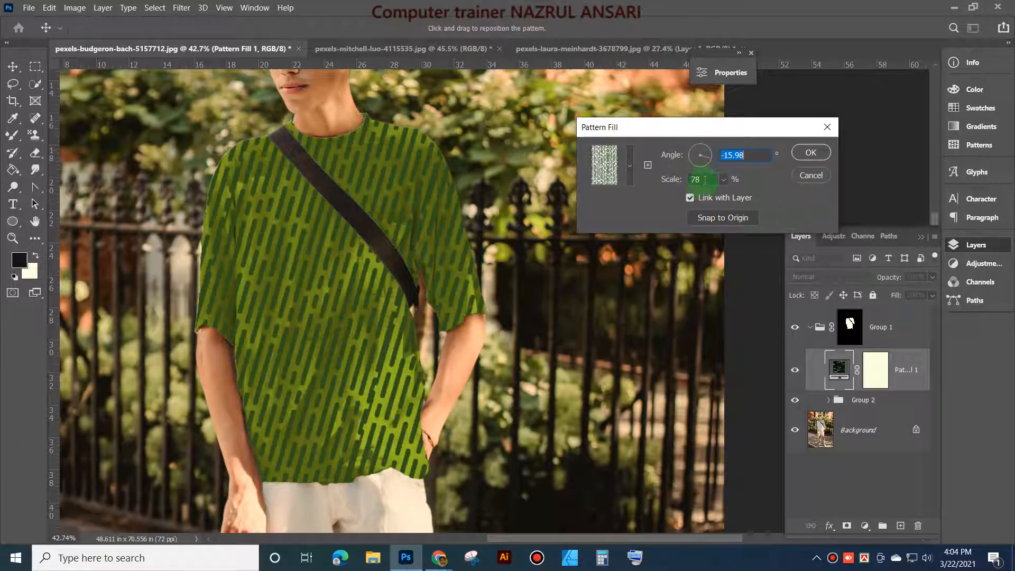
{"action": "left_click", "coordinate": [817, 153]}
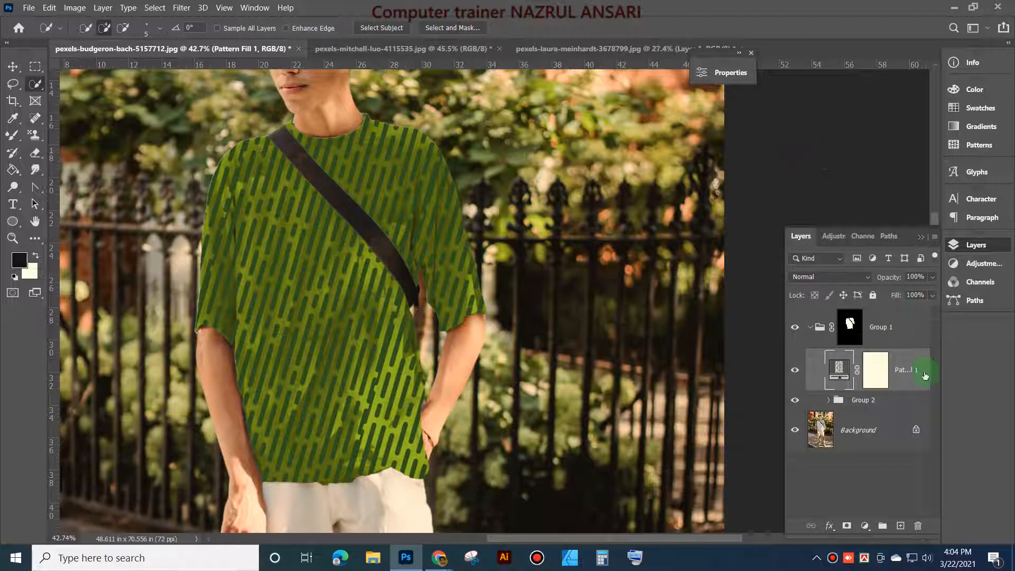
Step: Compare the shirt with Group 1's mask disabled and enabled and the pattern fill hidden and shown, ending with the pattern layer selected
{"action": "left_click", "coordinate": [850, 328], "text": "shift"}
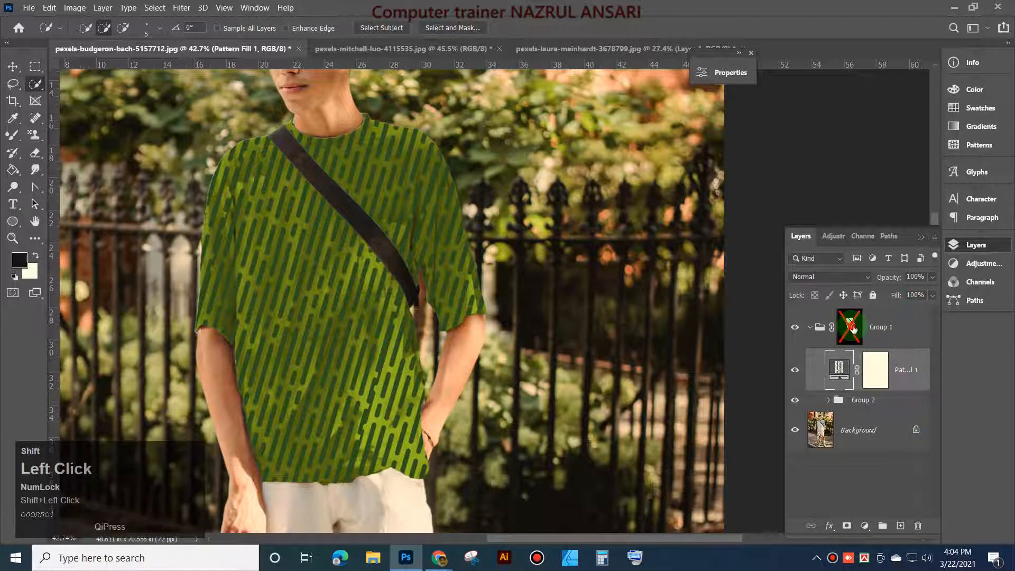
{"action": "left_click", "coordinate": [851, 328], "text": "shift"}
{"action": "left_click", "coordinate": [849, 323], "text": "shift"}
{"action": "left_click", "coordinate": [908, 388]}
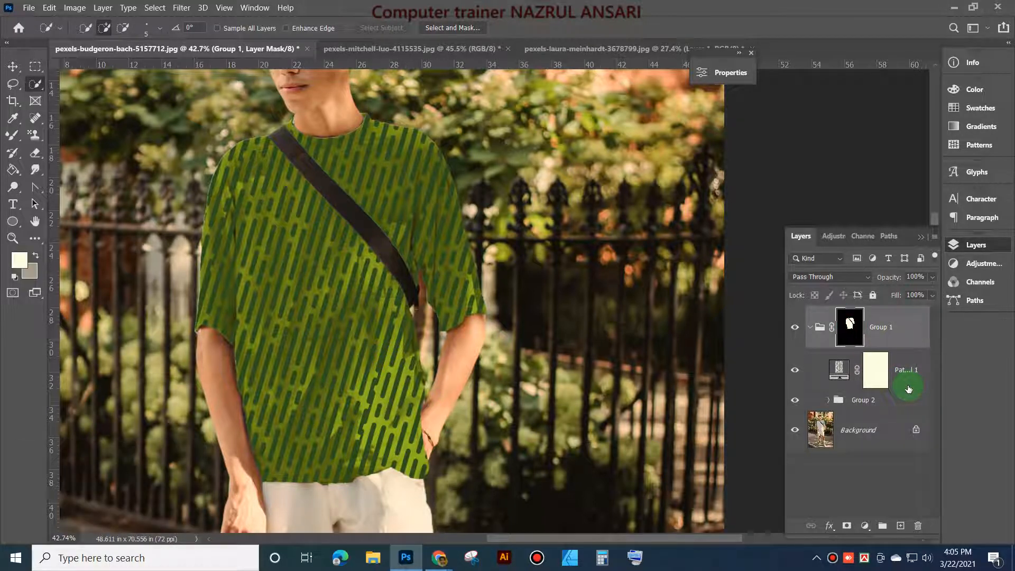
{"action": "left_click", "coordinate": [850, 326], "text": "shift"}
{"action": "left_click", "coordinate": [793, 371]}
{"action": "left_click", "coordinate": [799, 373]}
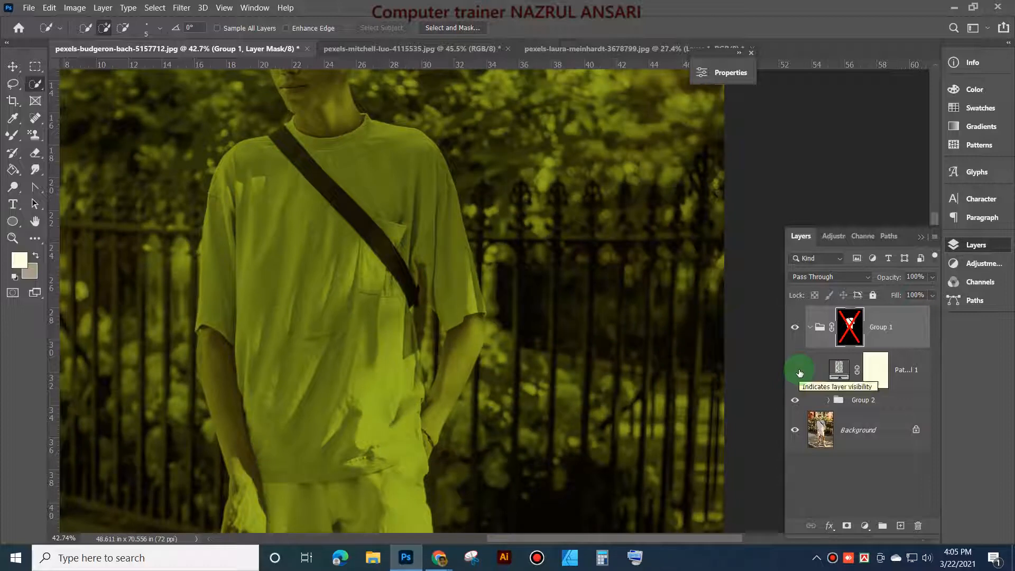
{"action": "left_click", "coordinate": [799, 373]}
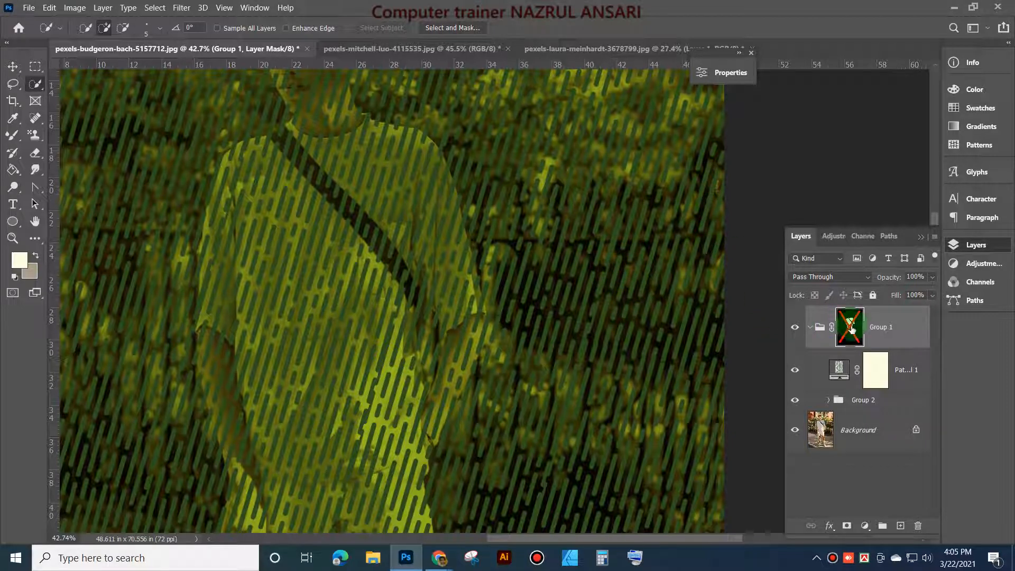
{"action": "key", "text": "shift"}
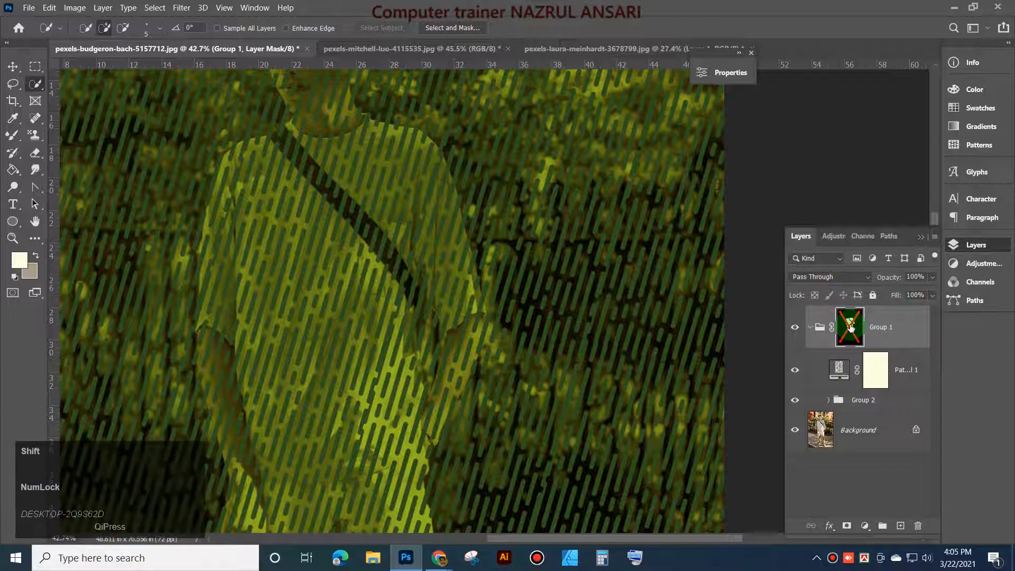
{"action": "left_click", "coordinate": [849, 325], "text": "shift"}
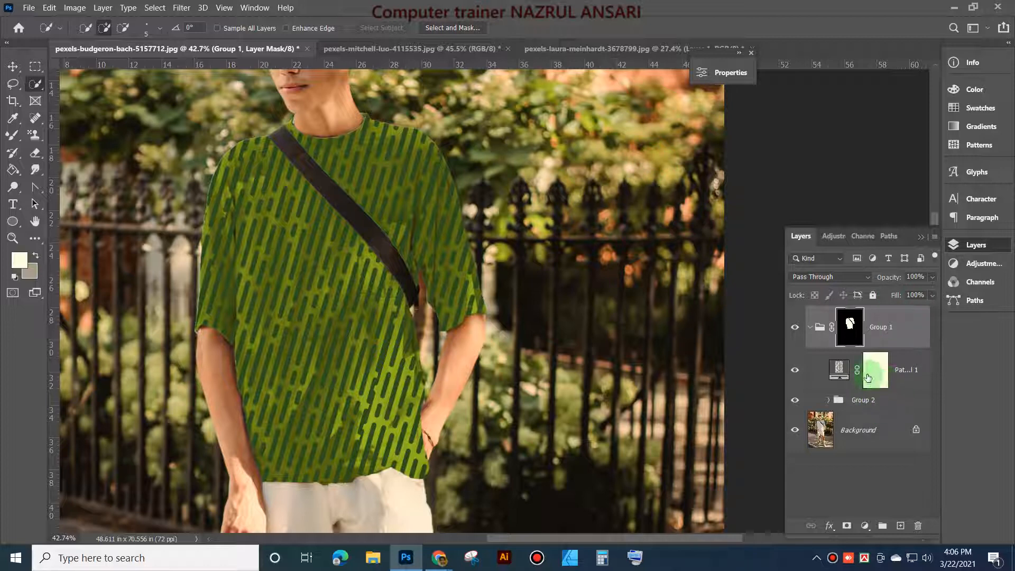
{"action": "left_click", "coordinate": [840, 370]}
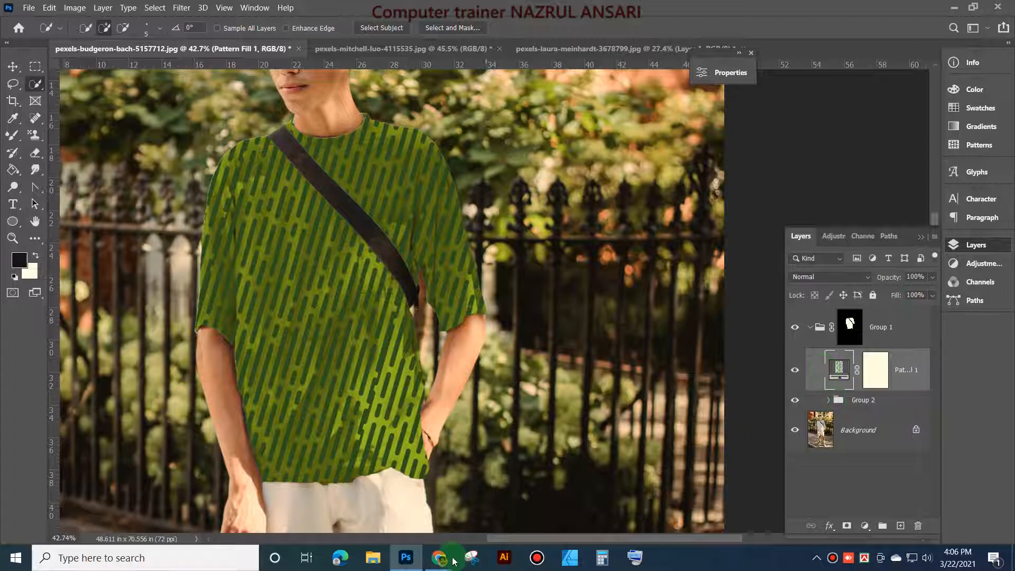
Step: Switch to the Google Meet window, set the speaker volume to 40, and return to Photoshop
{"action": "mouse_move", "coordinate": [444, 562]}
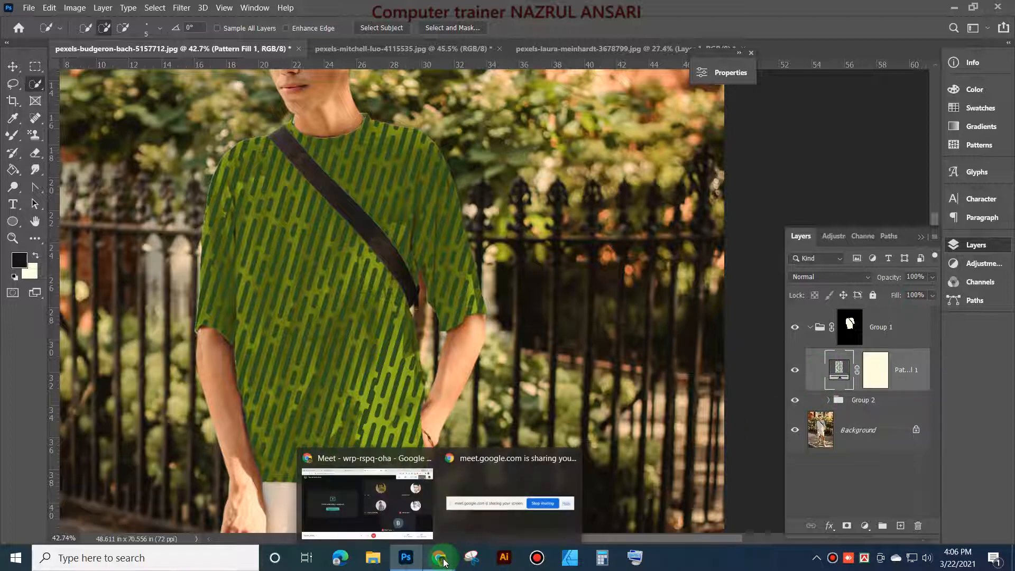
{"action": "left_click", "coordinate": [383, 517]}
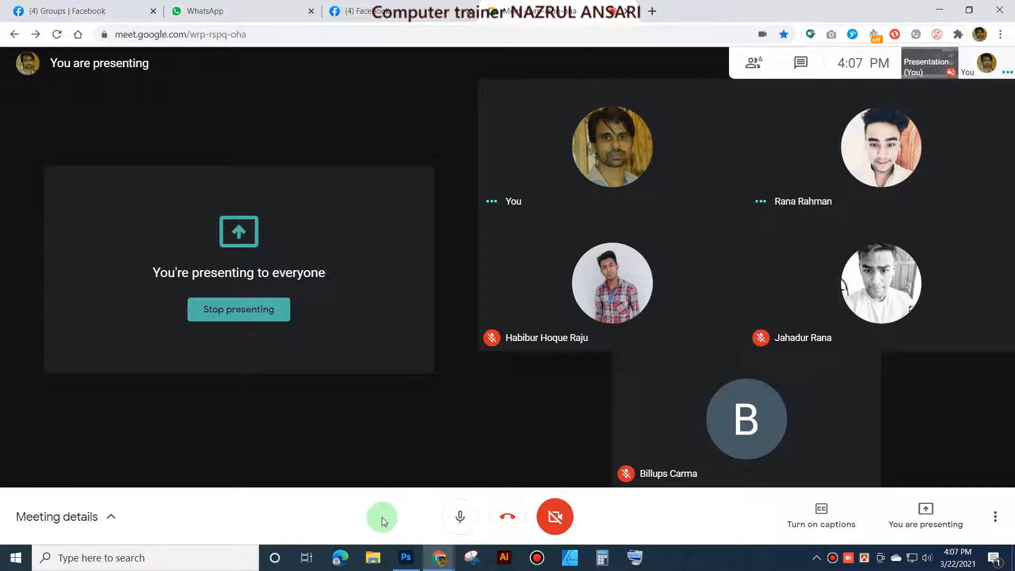
{"action": "left_click", "coordinate": [926, 558]}
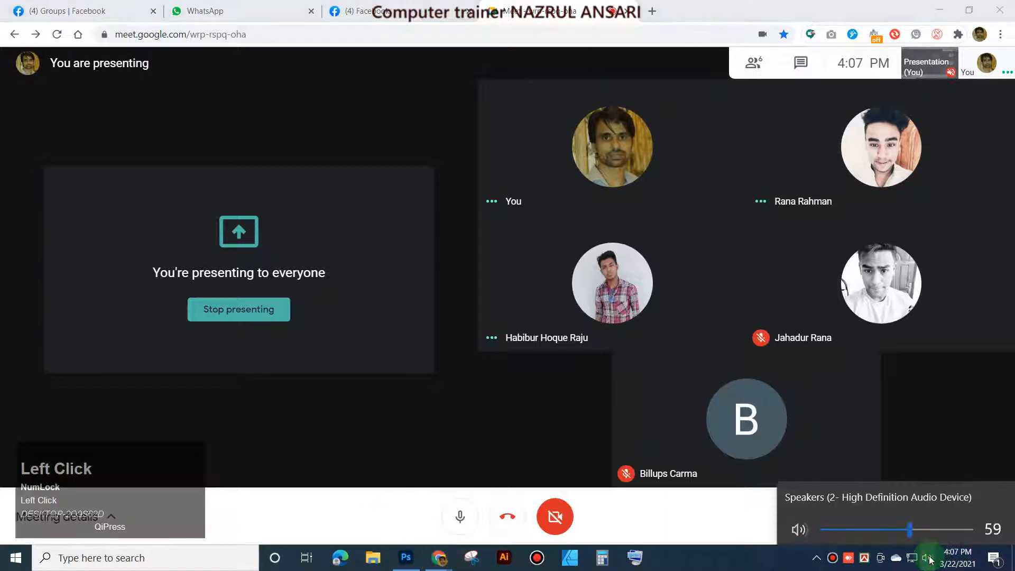
{"action": "left_click", "coordinate": [881, 526]}
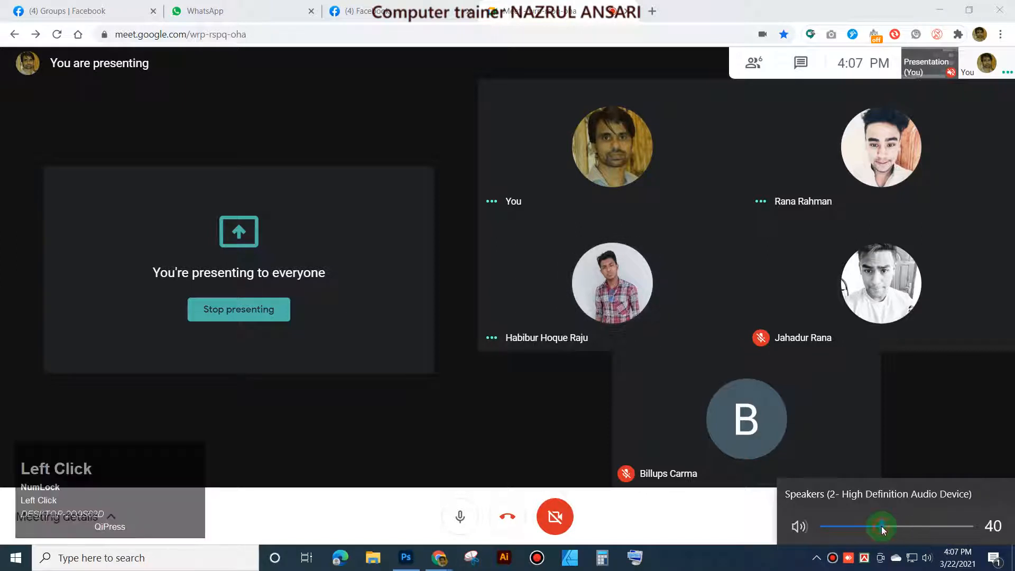
{"action": "left_click", "coordinate": [893, 523]}
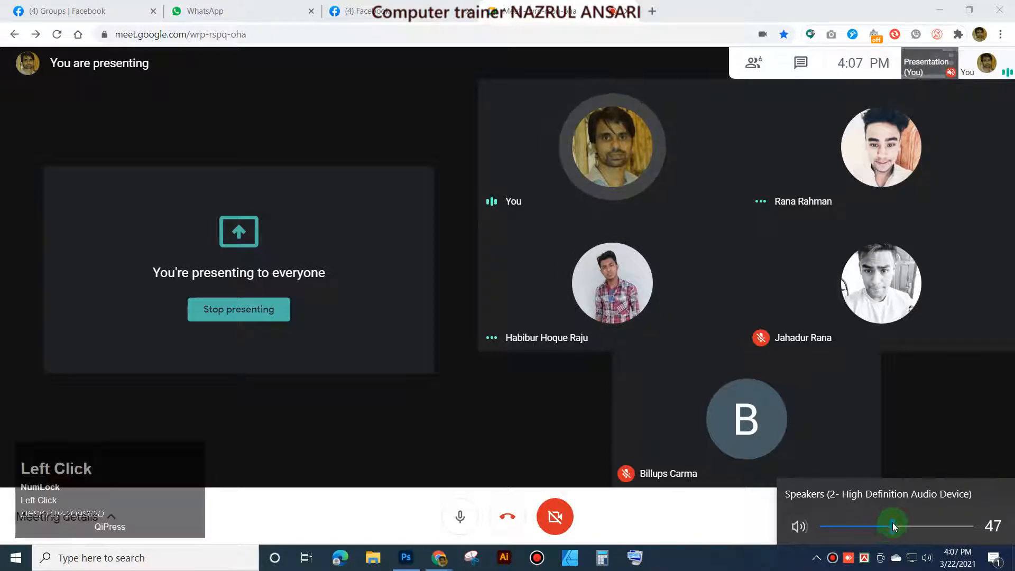
{"action": "left_click", "coordinate": [883, 525]}
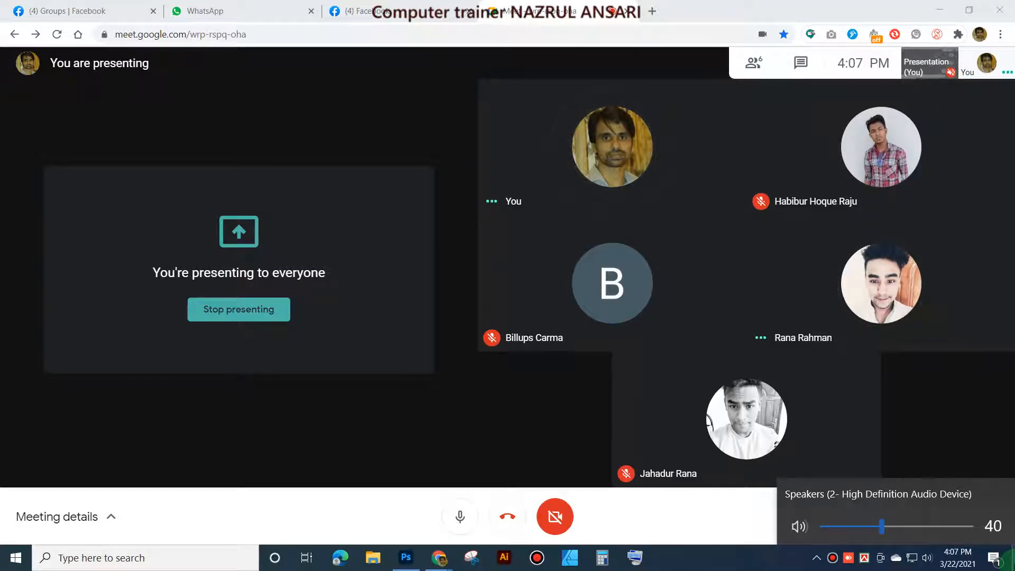
{"action": "left_click", "coordinate": [444, 560]}
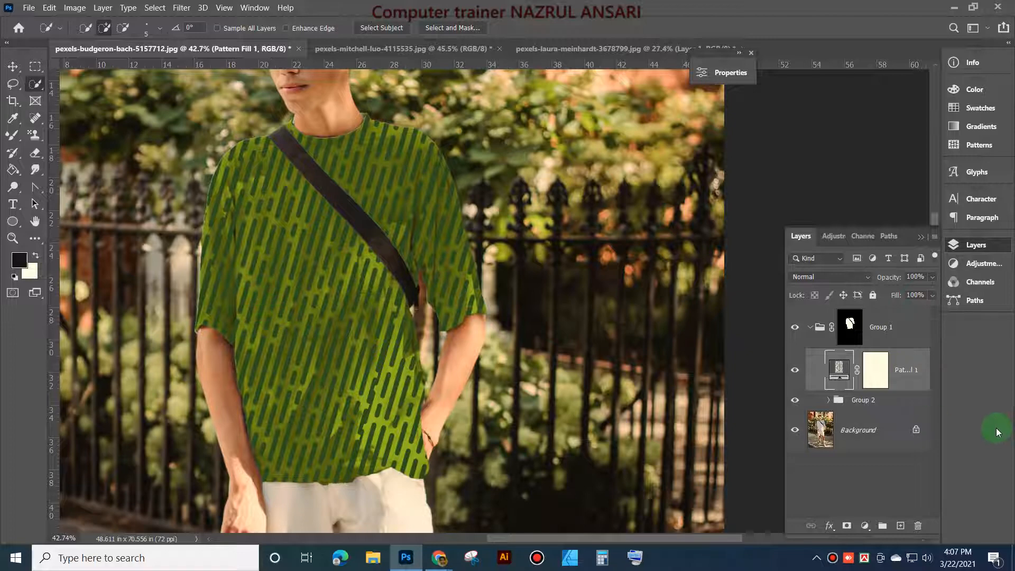
Step: Rasterize the pattern fill layer and make a rectangular marquee selection around the whole T-shirt
{"action": "right_click", "coordinate": [895, 369]}
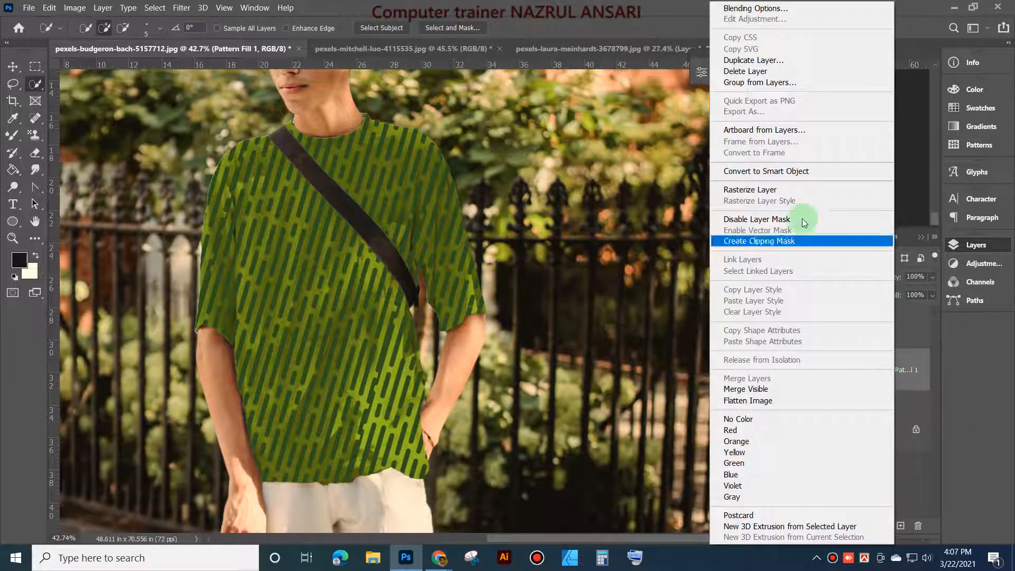
{"action": "left_click", "coordinate": [768, 189]}
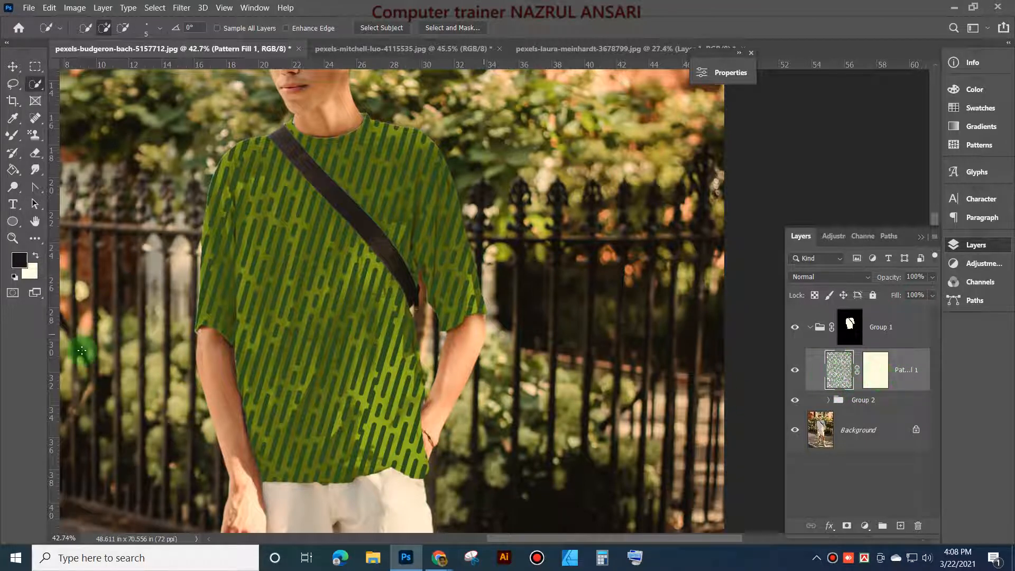
{"action": "left_click", "coordinate": [35, 67]}
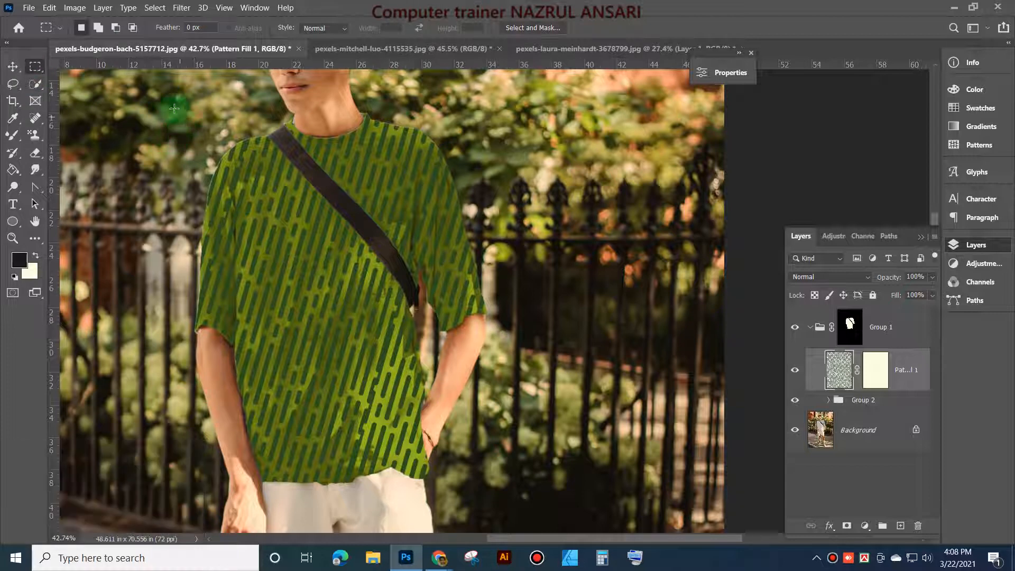
{"action": "left_click_drag", "start_coordinate": [157, 89], "coordinate": [520, 500]}
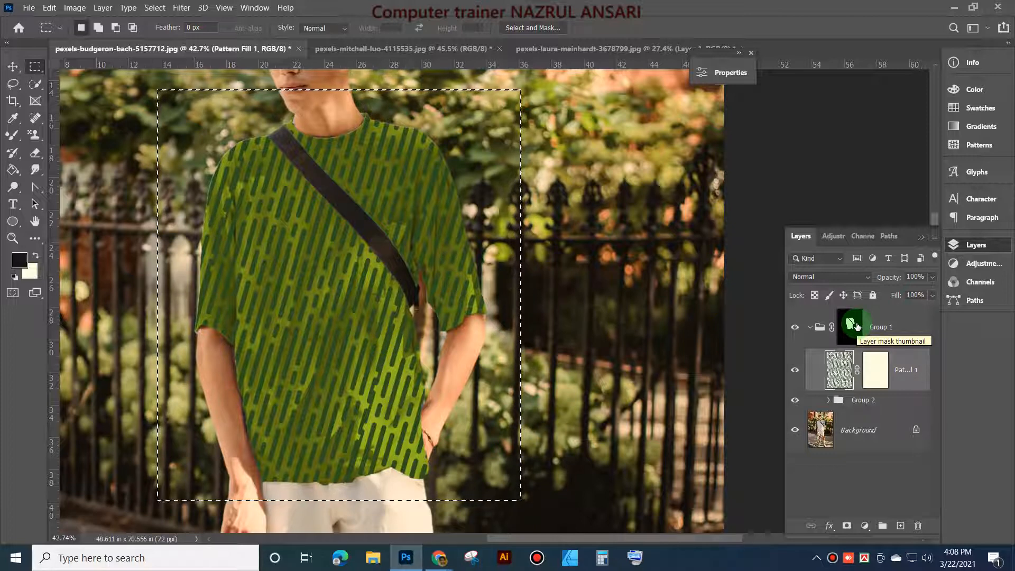
Step: Nudge the rectangular selection slightly down and right, and copy the selected pattern area to a new layer
{"action": "key", "text": "Down"}
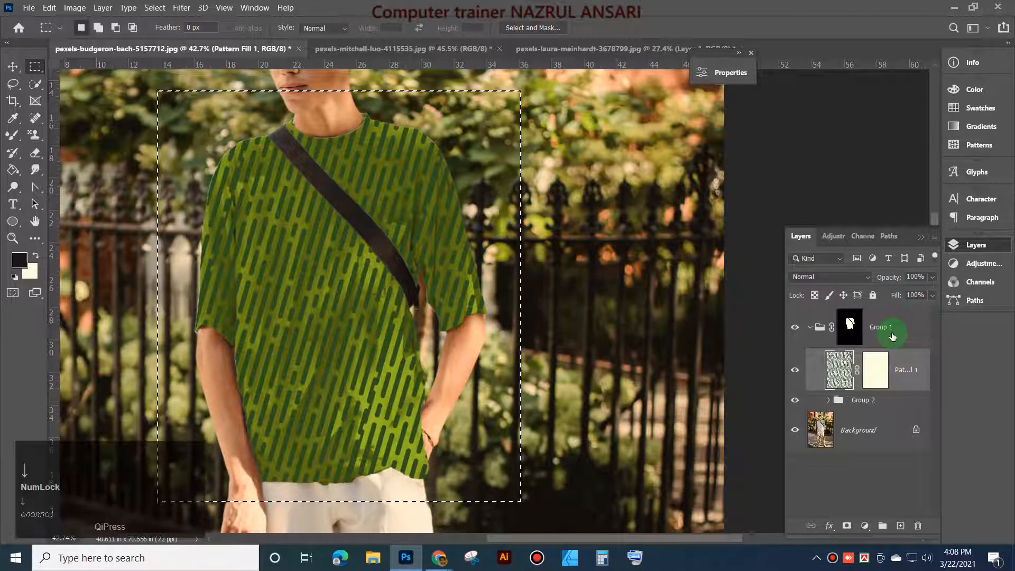
{"action": "key", "text": "Down"}
{"action": "key", "text": "Down"}
{"action": "key", "text": "Down"}
{"action": "key", "text": "Down"}
{"action": "key", "text": "Down"}
{"action": "key", "text": "Down"}
{"action": "key", "text": "Down"}
{"action": "key", "text": "Down"}
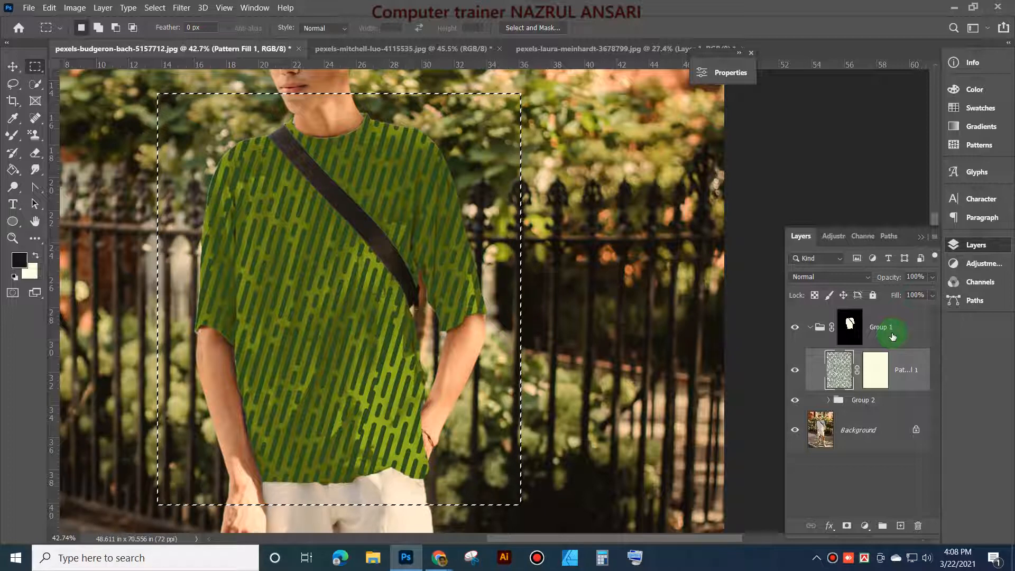
{"action": "key", "text": "Right"}
{"action": "key", "text": "Right"}
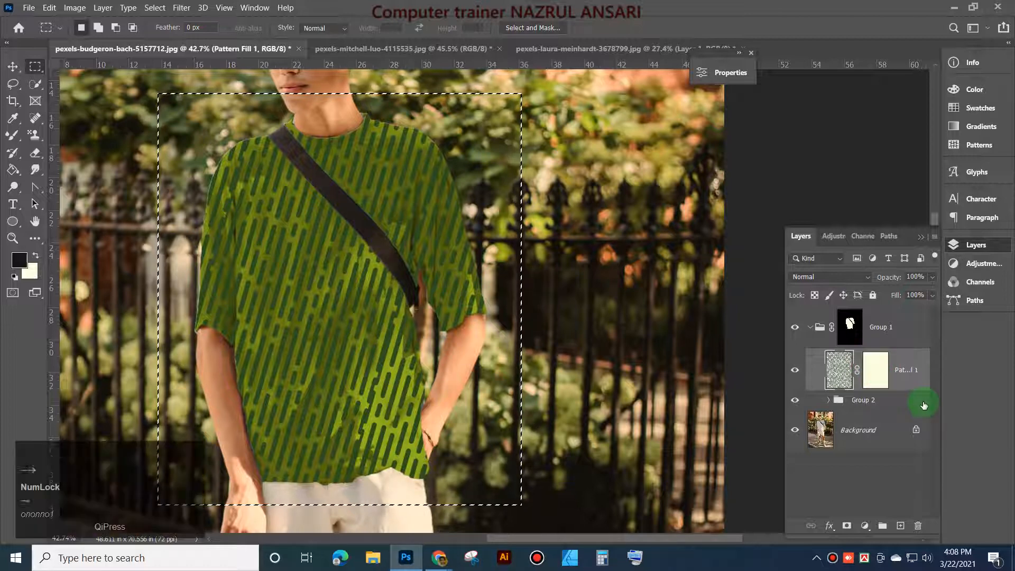
{"action": "key", "text": "ctrl+j"}
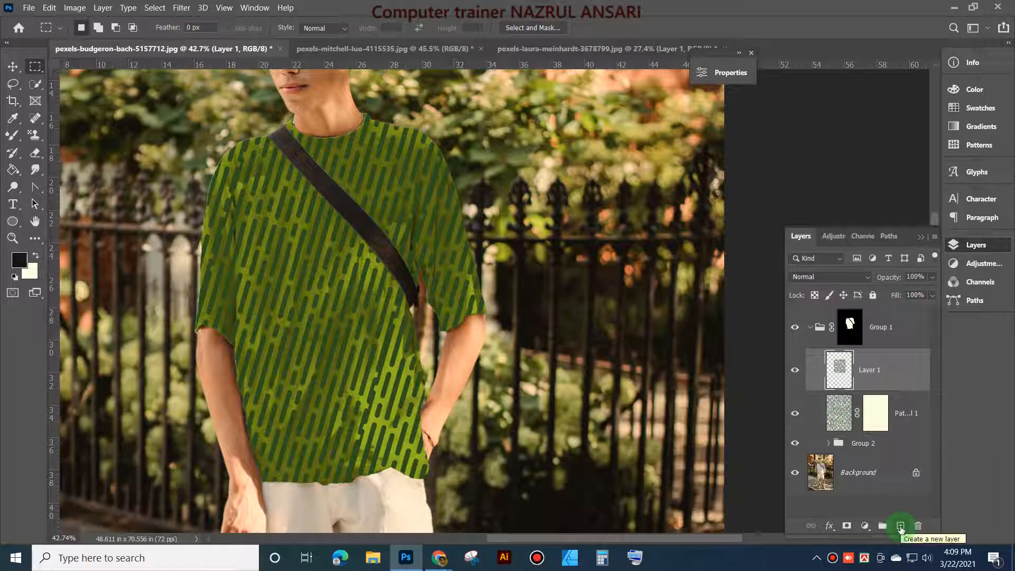
Step: Try duplicating the Background layer six times in a new blank document, and close that document without saving
{"action": "left_click", "coordinate": [27, 8]}
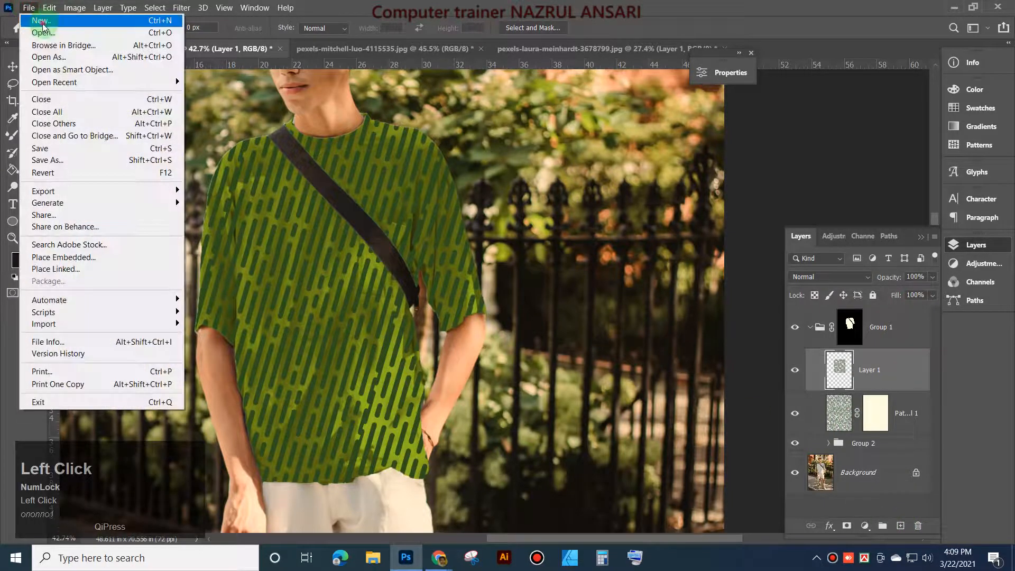
{"action": "left_click", "coordinate": [31, 22]}
{"action": "double_click", "coordinate": [314, 176]}
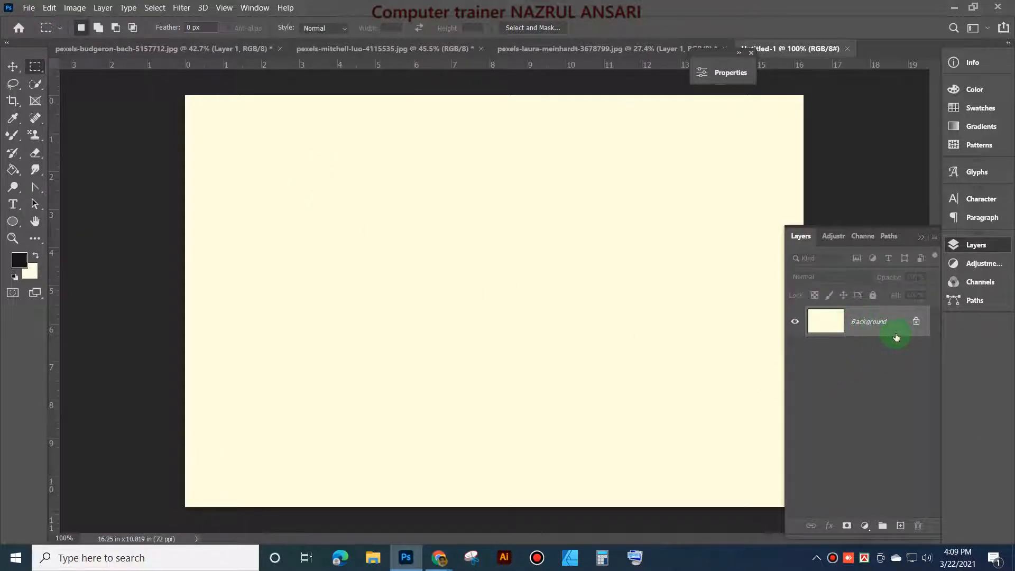
{"action": "left_click_drag", "start_coordinate": [873, 325], "coordinate": [900, 525]}
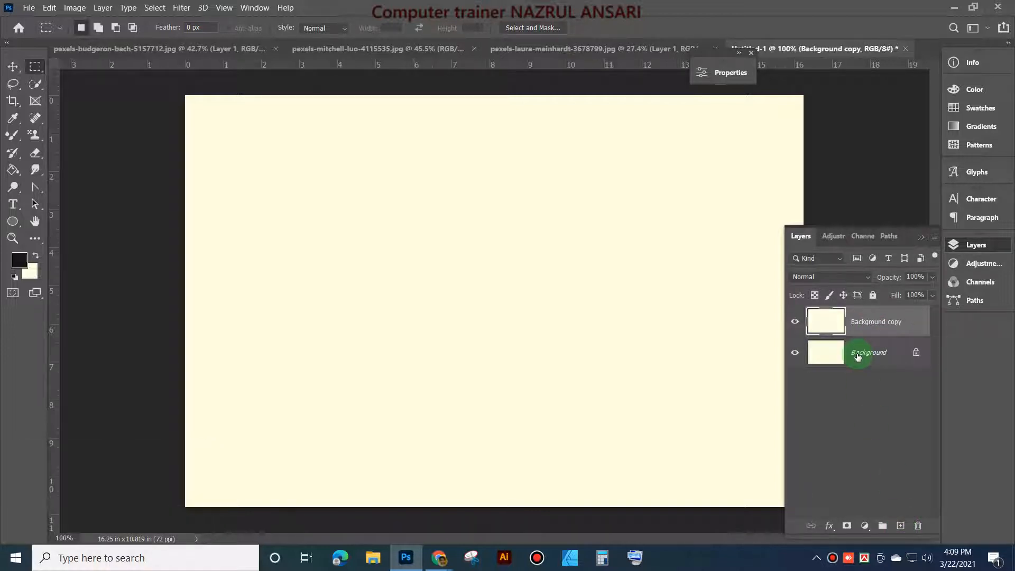
{"action": "key", "text": "ctrl+j"}
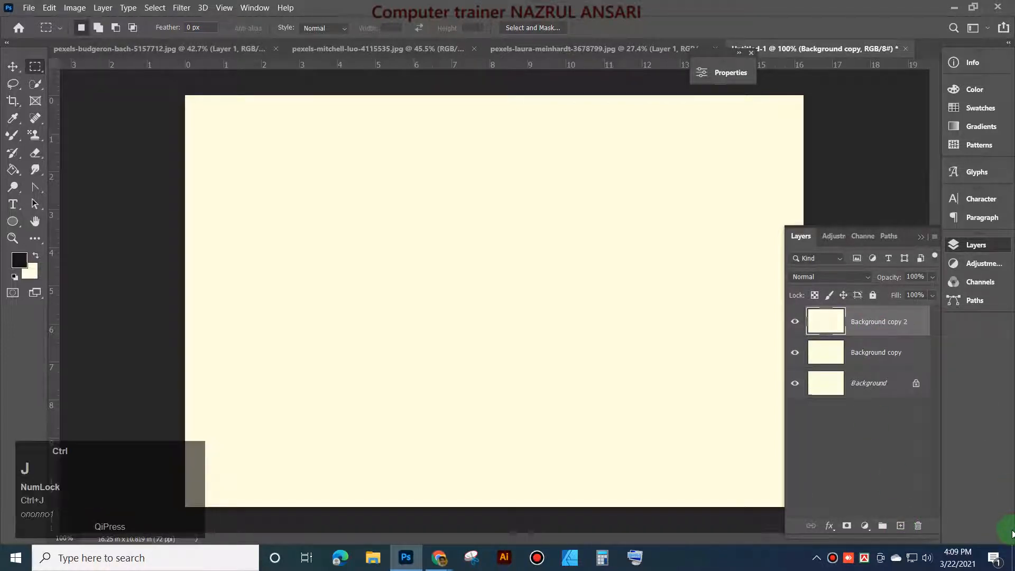
{"action": "key", "text": "ctrl+j"}
{"action": "key", "text": "ctrl+j"}
{"action": "key", "text": "ctrl+j"}
{"action": "key", "text": "ctrl+j"}
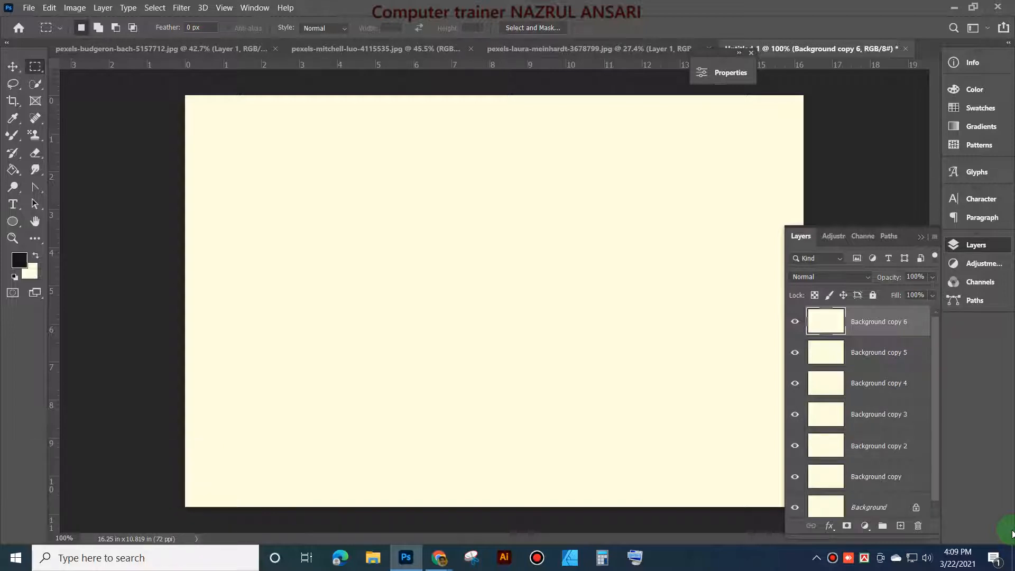
{"action": "left_click", "coordinate": [906, 50]}
{"action": "left_click", "coordinate": [540, 220]}
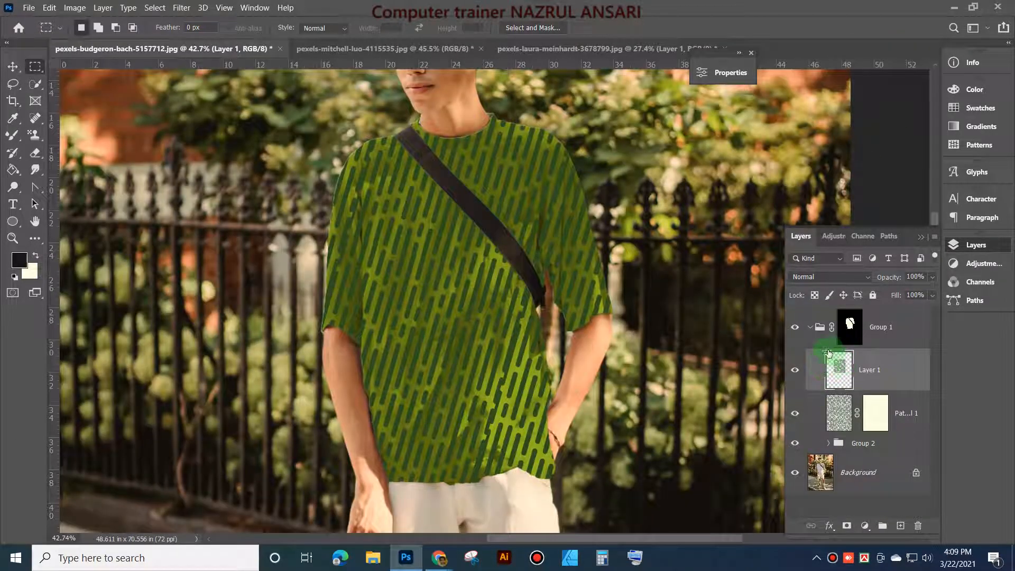
Step: Delete the Pattern Fill 1 layer below Layer 1 and check the copied pattern's extent with Free Transform
{"action": "left_click_drag", "start_coordinate": [839, 414], "coordinate": [918, 523]}
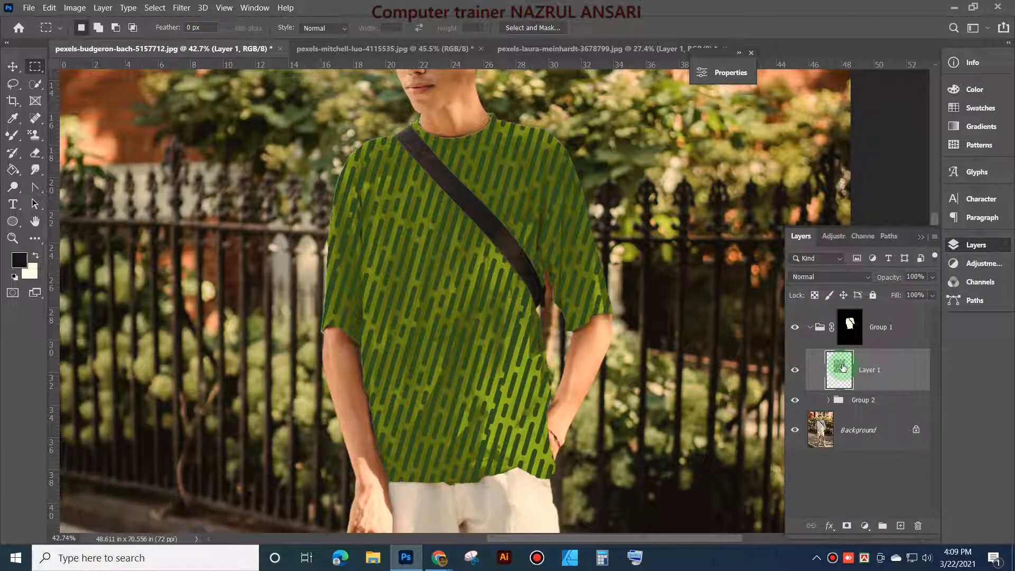
{"action": "key", "text": "ctrl+t"}
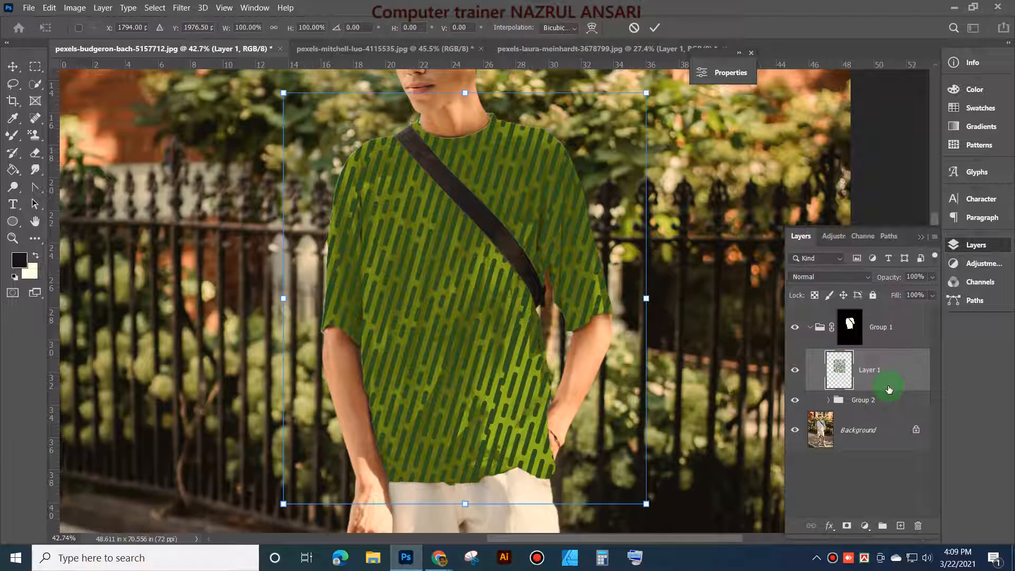
{"action": "left_click", "coordinate": [654, 28]}
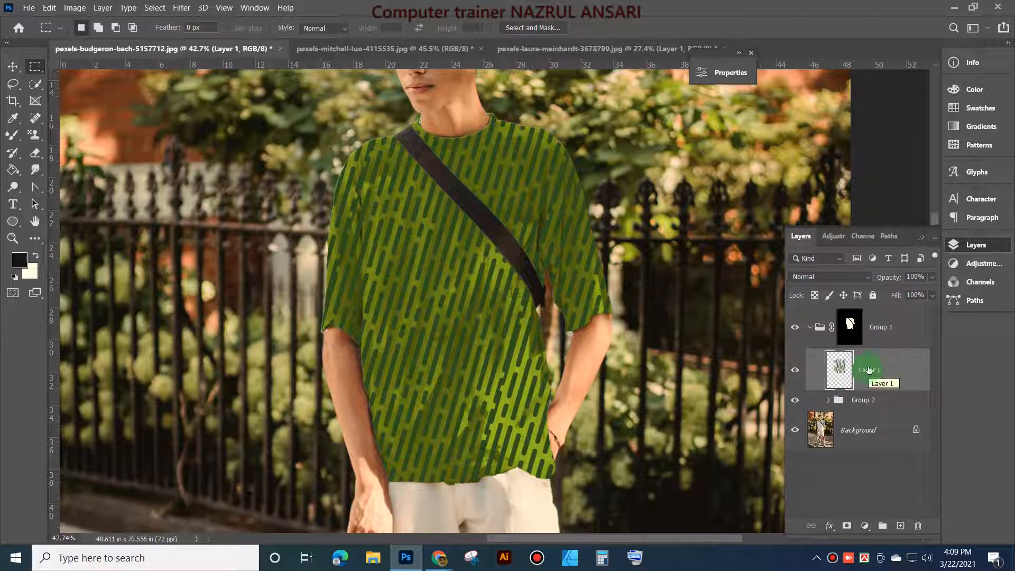
{"action": "left_click", "coordinate": [867, 530]}
{"action": "left_click", "coordinate": [890, 292]}
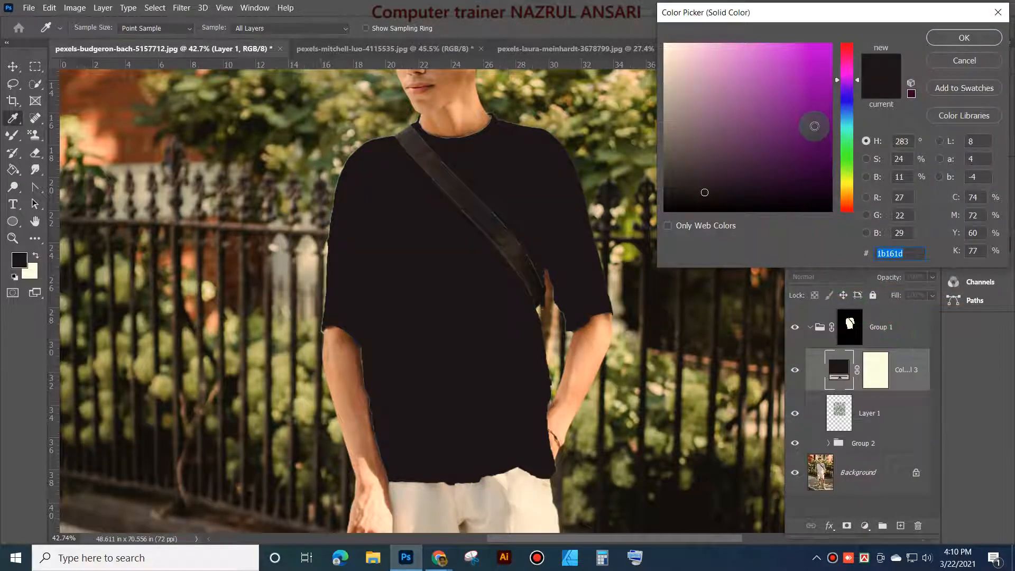
{"action": "mouse_move", "coordinate": [807, 117]}
{"action": "left_mouse_down"}
{"action": "mouse_move", "coordinate": [804, 79]}
{"action": "mouse_move", "coordinate": [787, 58]}
{"action": "mouse_move", "coordinate": [800, 86]}
{"action": "left_mouse_up"}
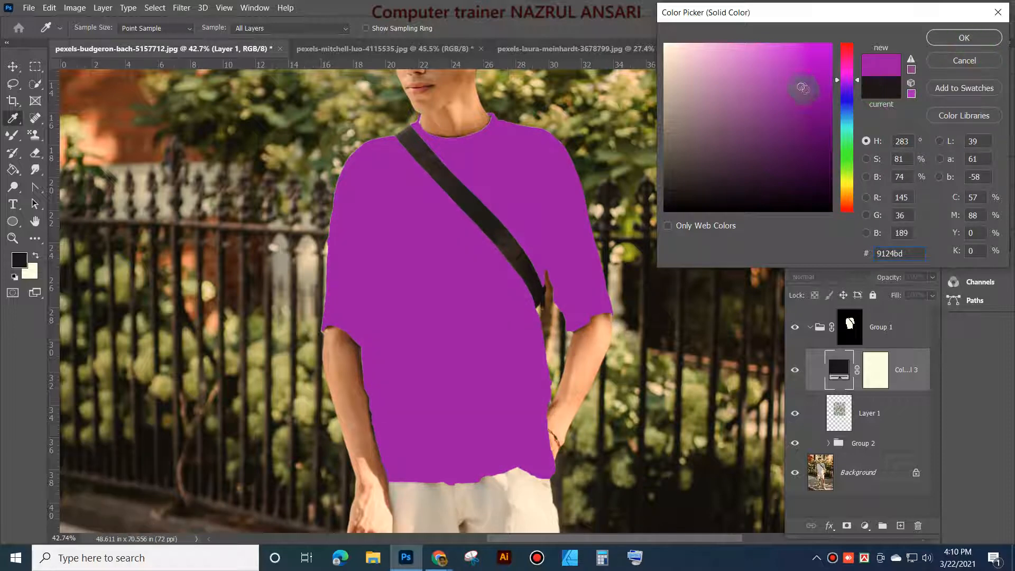
{"action": "left_click", "coordinate": [848, 188]}
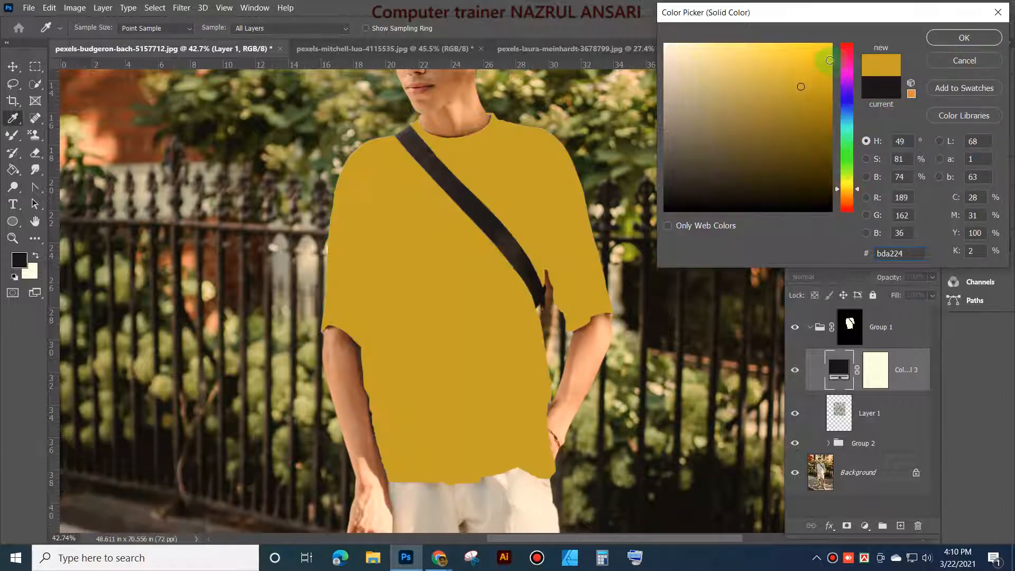
{"action": "left_click", "coordinate": [781, 53]}
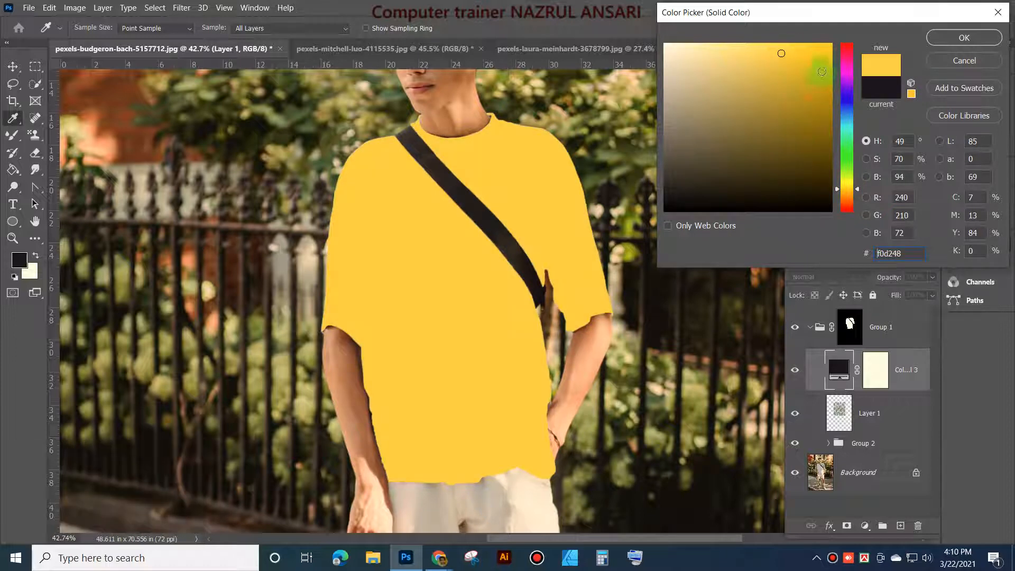
{"action": "left_click", "coordinate": [817, 48]}
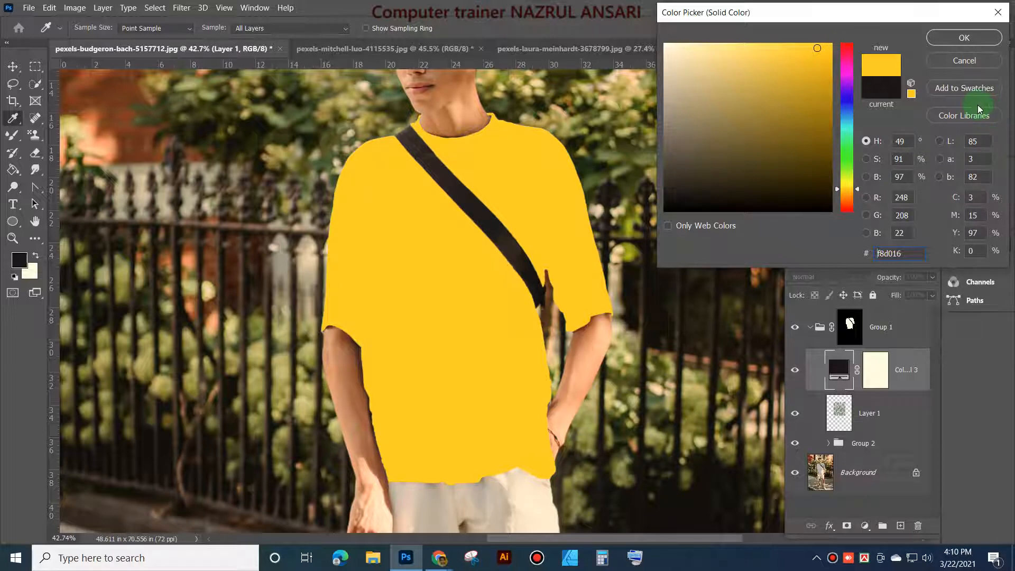
{"action": "left_click", "coordinate": [964, 60]}
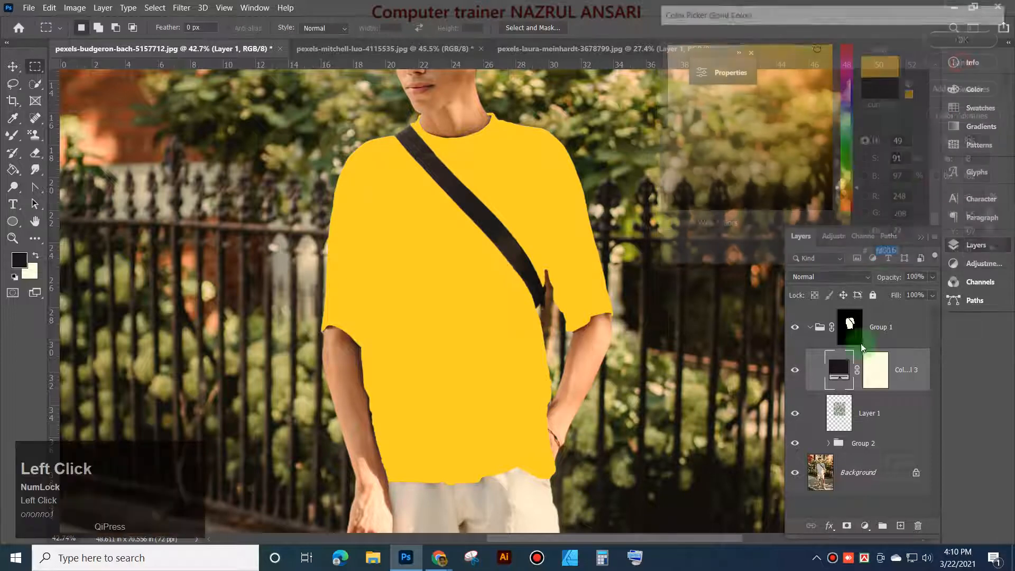
Step: Convert Layer 1, the copied T-shirt pattern, to a Smart Object
{"action": "left_click", "coordinate": [856, 368]}
{"action": "right_click", "coordinate": [855, 367]}
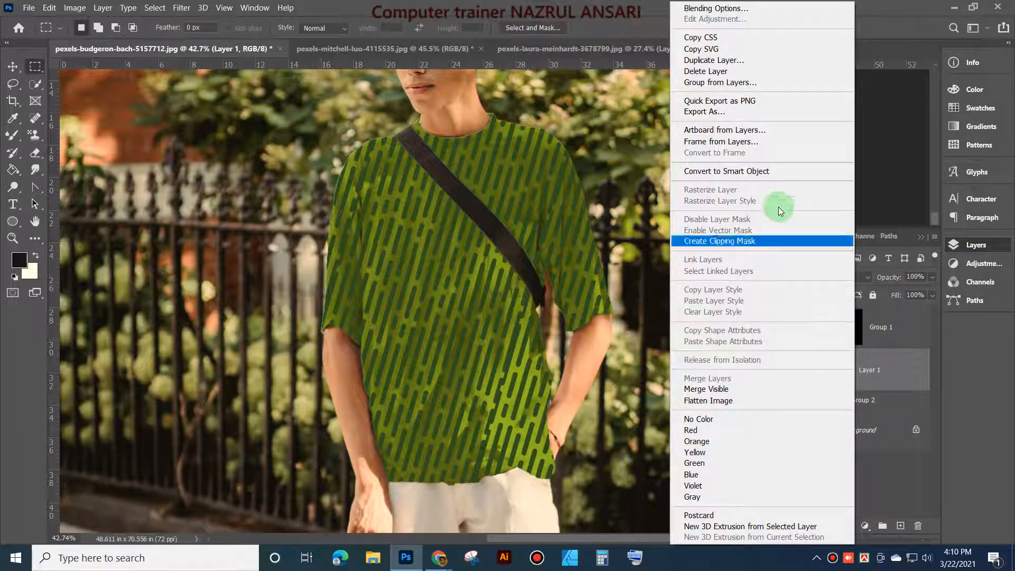
{"action": "left_click", "coordinate": [766, 174]}
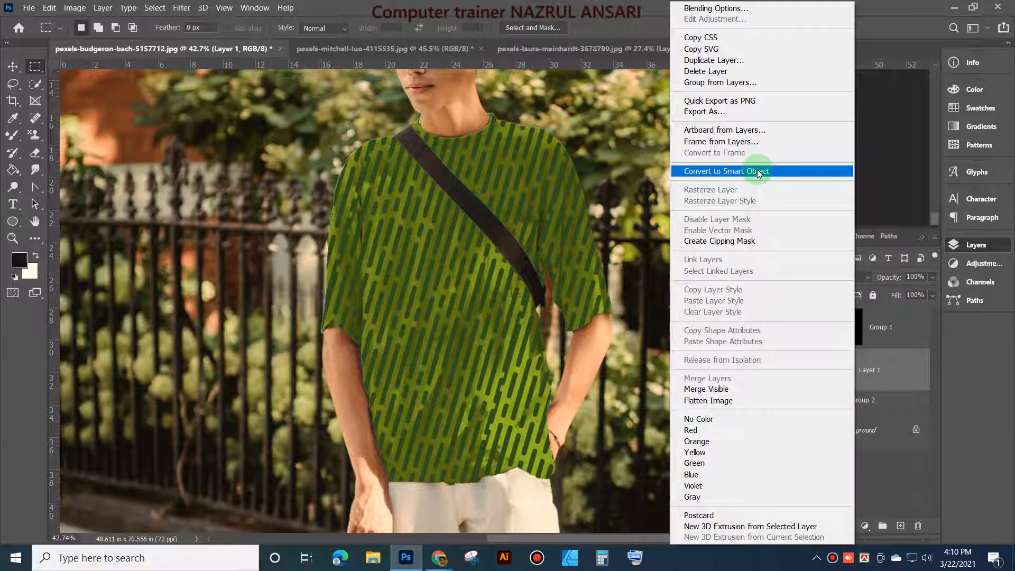
{"action": "left_click", "coordinate": [757, 169]}
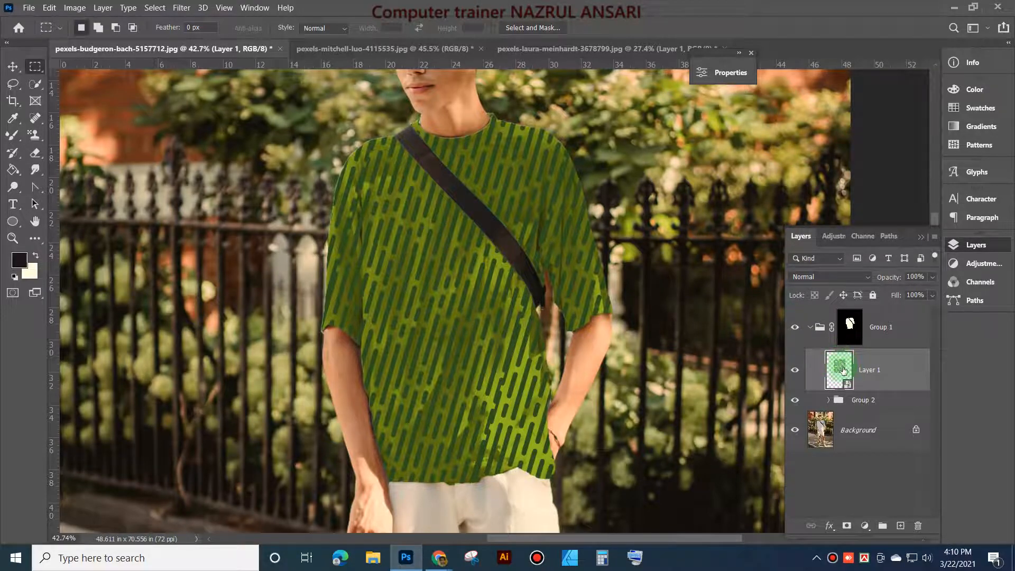
Step: Try moving the pattern Smart Object down and to the left with the Move tool, and undo the move
{"action": "left_click", "coordinate": [12, 66]}
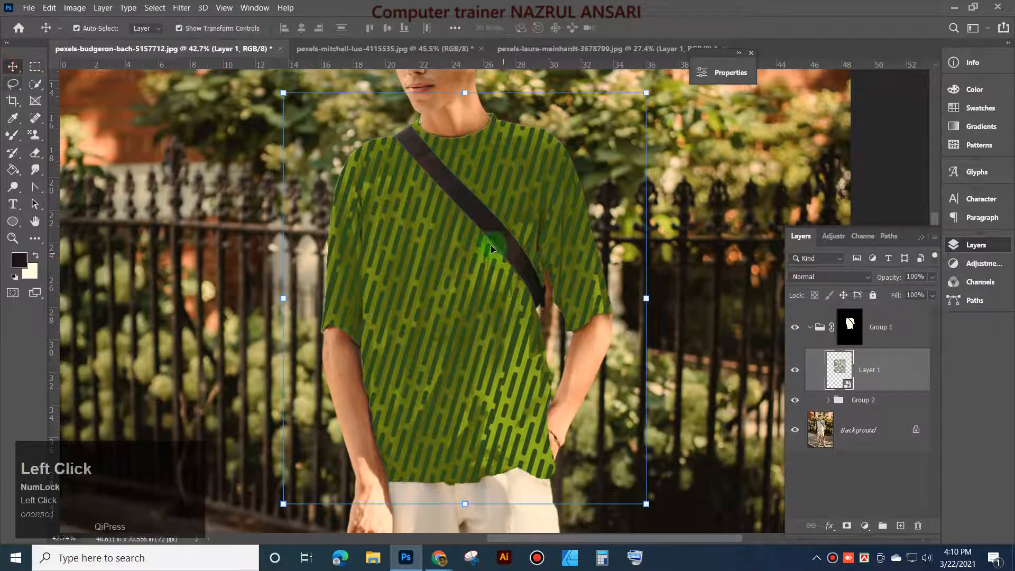
{"action": "left_click_drag", "start_coordinate": [490, 248], "coordinate": [479, 294]}
{"action": "left_click", "coordinate": [853, 390]}
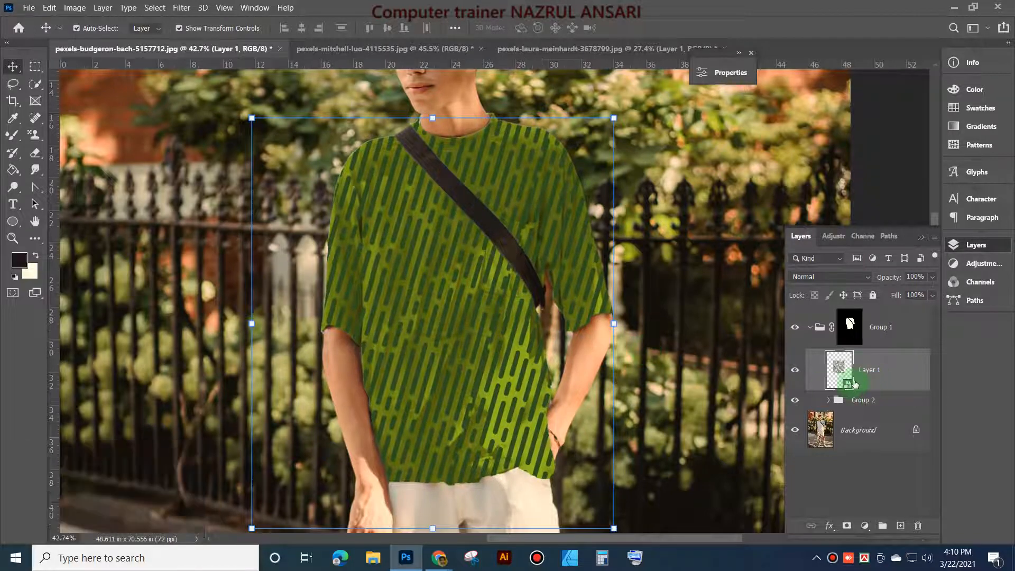
{"action": "key", "text": "ctrl+z"}
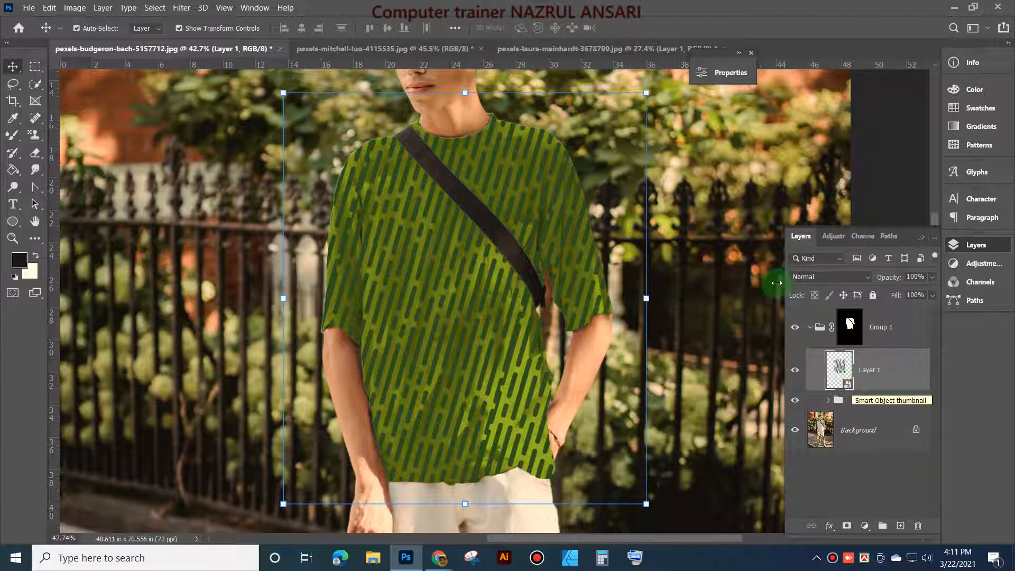
Step: Add a Solid Color fill layer above Layer 1 with the green colour 14d15b
{"action": "left_click", "coordinate": [854, 386]}
{"action": "left_click", "coordinate": [851, 381]}
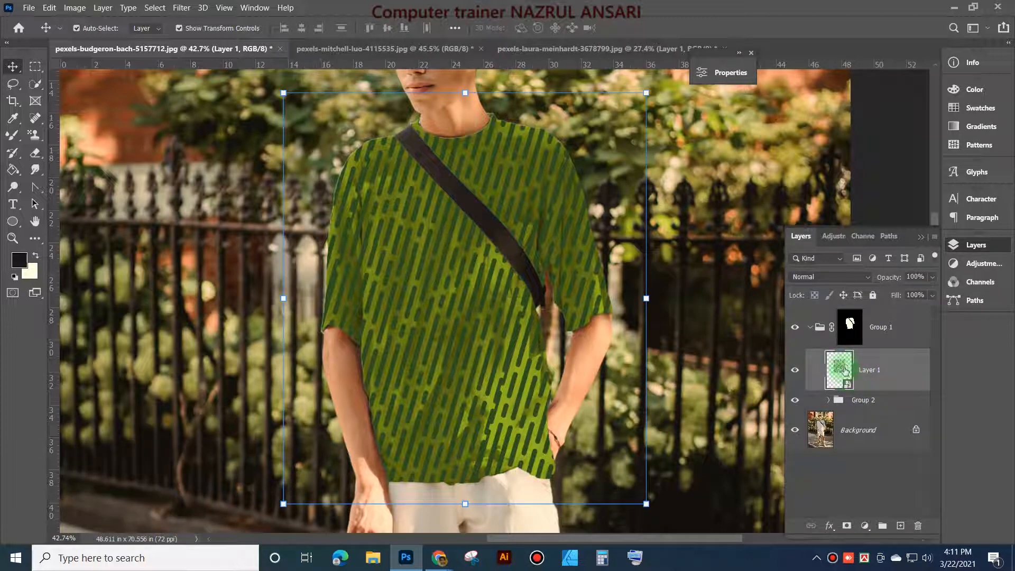
{"action": "left_click", "coordinate": [865, 526]}
{"action": "left_click", "coordinate": [919, 297]}
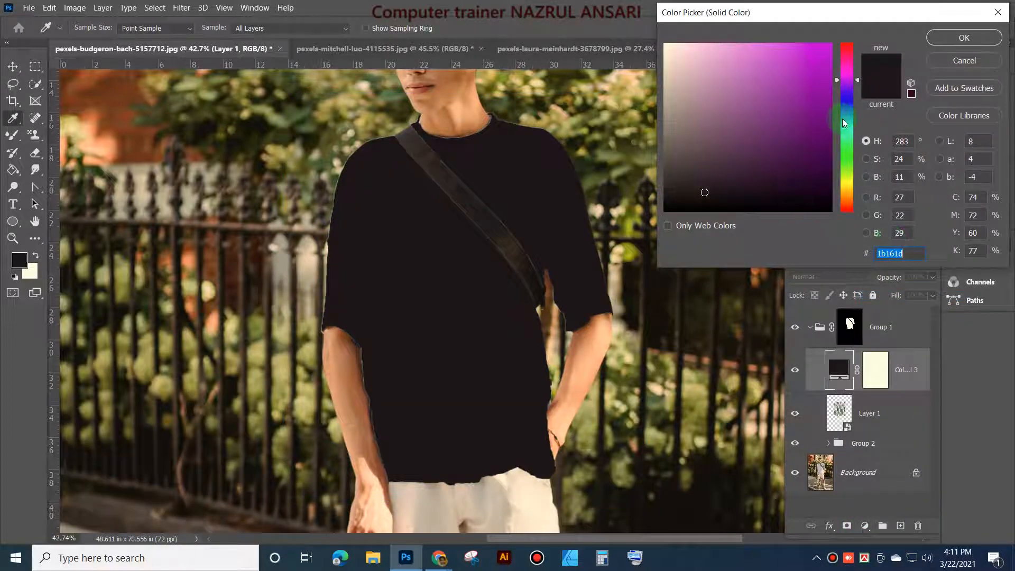
{"action": "left_click", "coordinate": [843, 146]}
{"action": "left_click", "coordinate": [817, 77]}
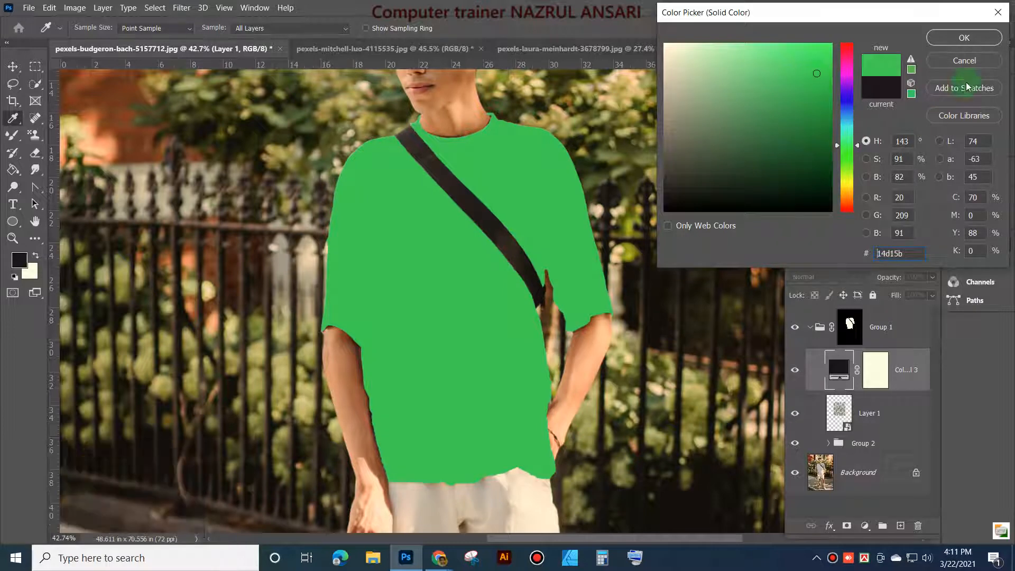
{"action": "left_click", "coordinate": [959, 40]}
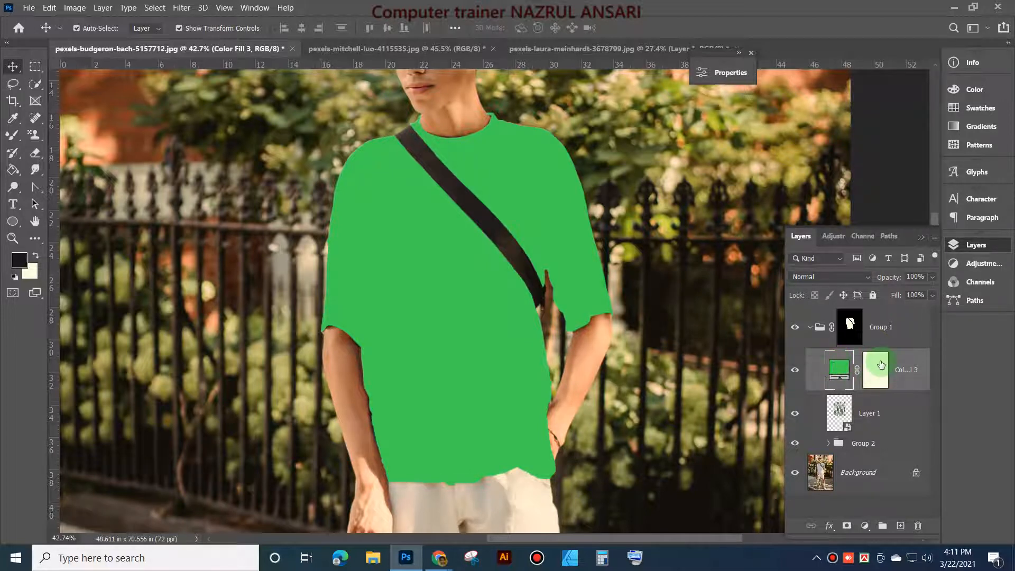
Step: Set the green fill's Blend If Underlying Layer shadow values to a split of 101 / 178 in its blending options
{"action": "left_click", "coordinate": [913, 372]}
{"action": "left_click", "coordinate": [914, 371]}
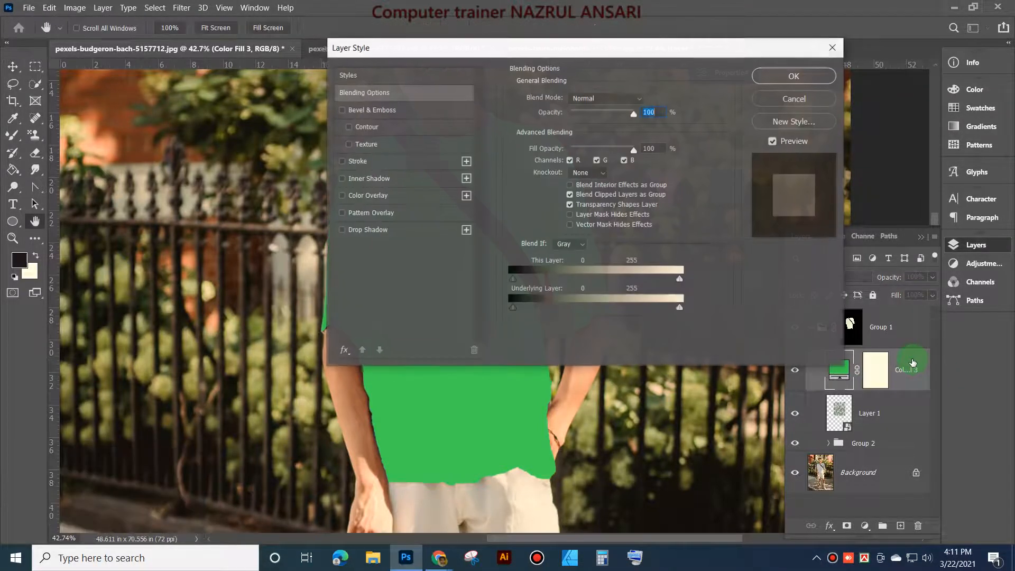
{"action": "left_click_drag", "start_coordinate": [571, 50], "coordinate": [846, 29]}
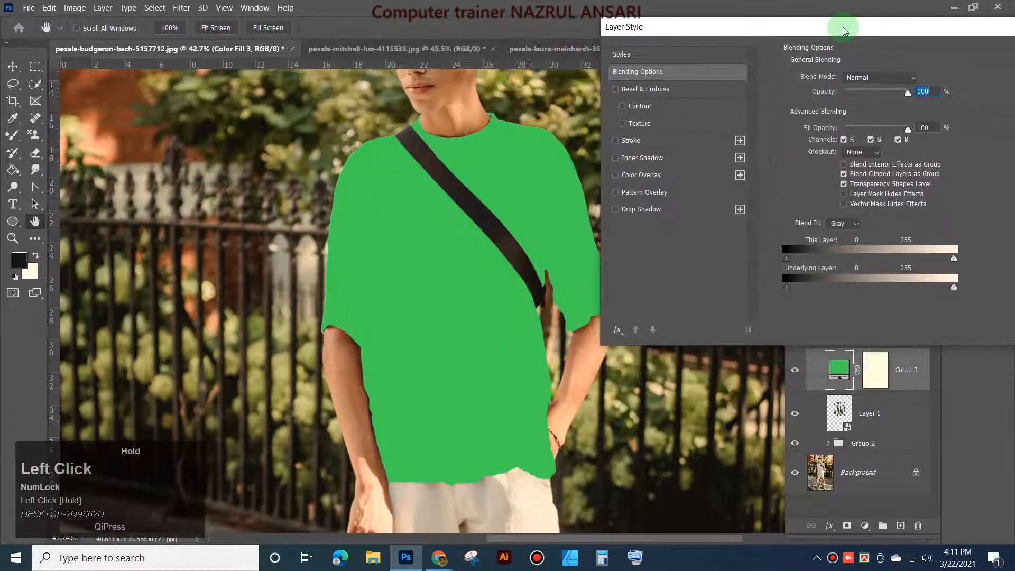
{"action": "left_click_drag", "start_coordinate": [788, 288], "coordinate": [870, 292]}
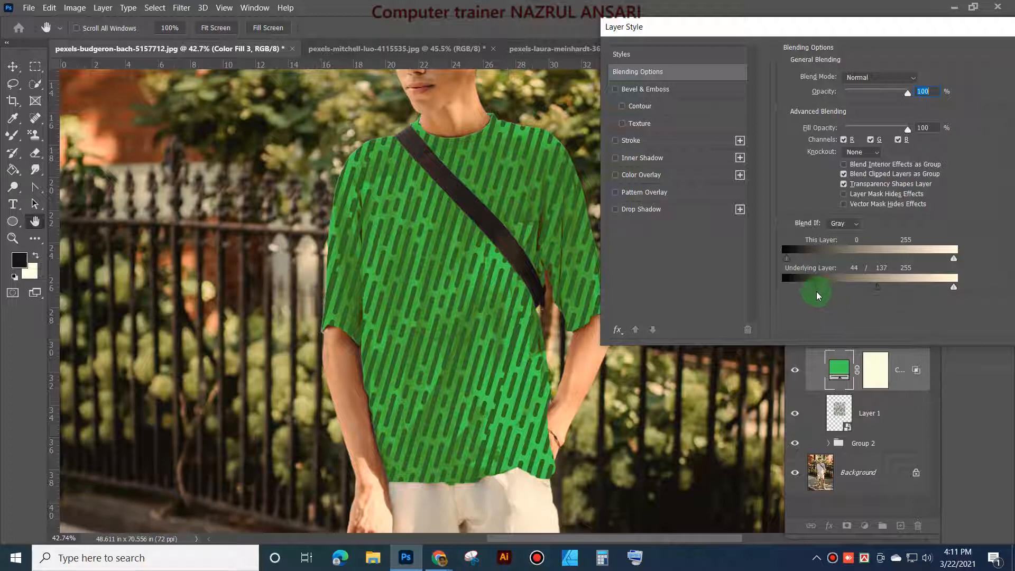
{"action": "left_click_drag", "start_coordinate": [817, 291], "coordinate": [834, 290]}
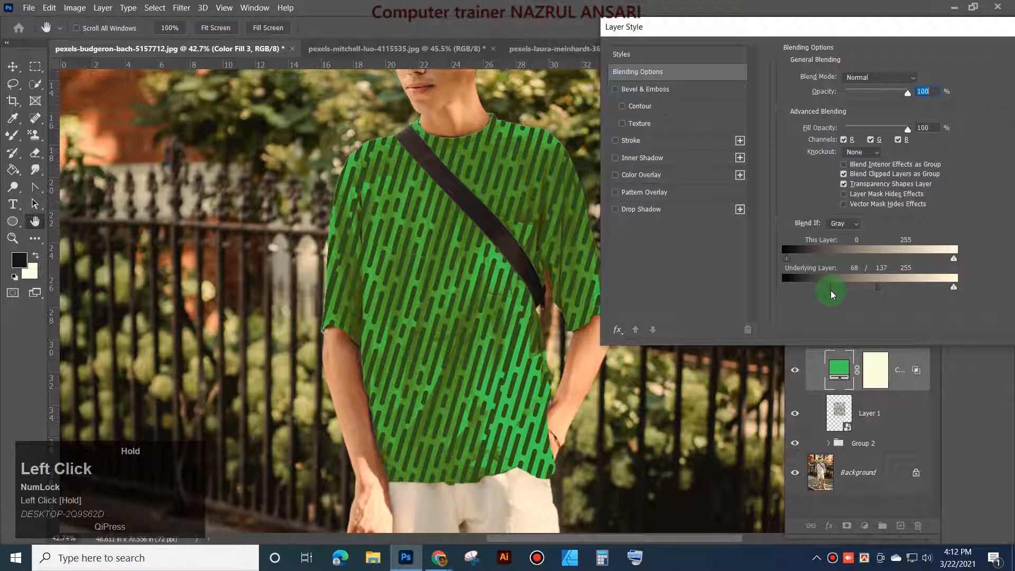
{"action": "left_click_drag", "start_coordinate": [821, 291], "coordinate": [903, 291]}
{"action": "left_click_drag", "start_coordinate": [942, 31], "coordinate": [658, 76]}
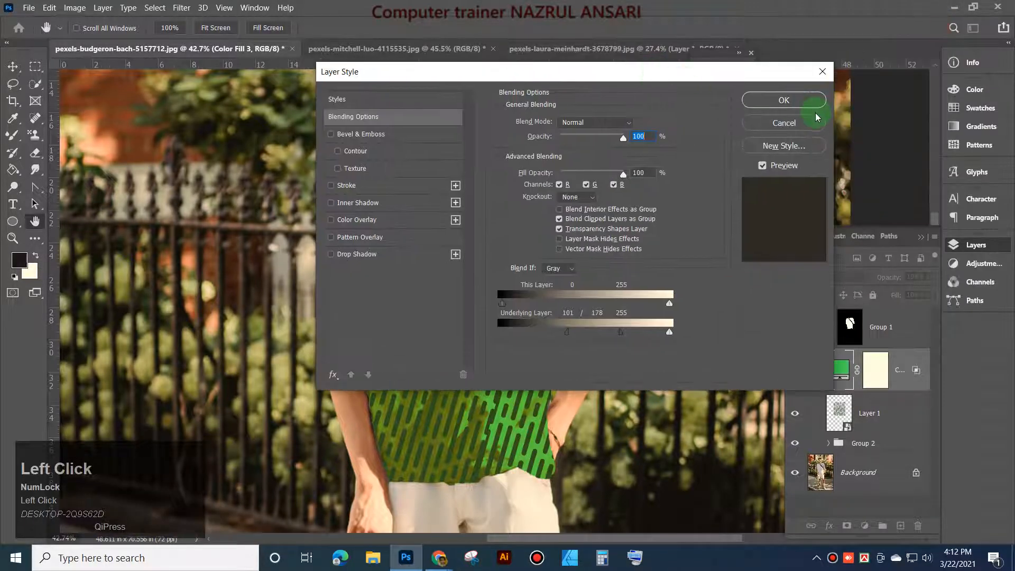
{"action": "left_click", "coordinate": [801, 100]}
Step: Try pale pink and dark red colours for the green fill, cancel the colour change, and delete the fill layer
{"action": "double_click", "coordinate": [839, 370]}
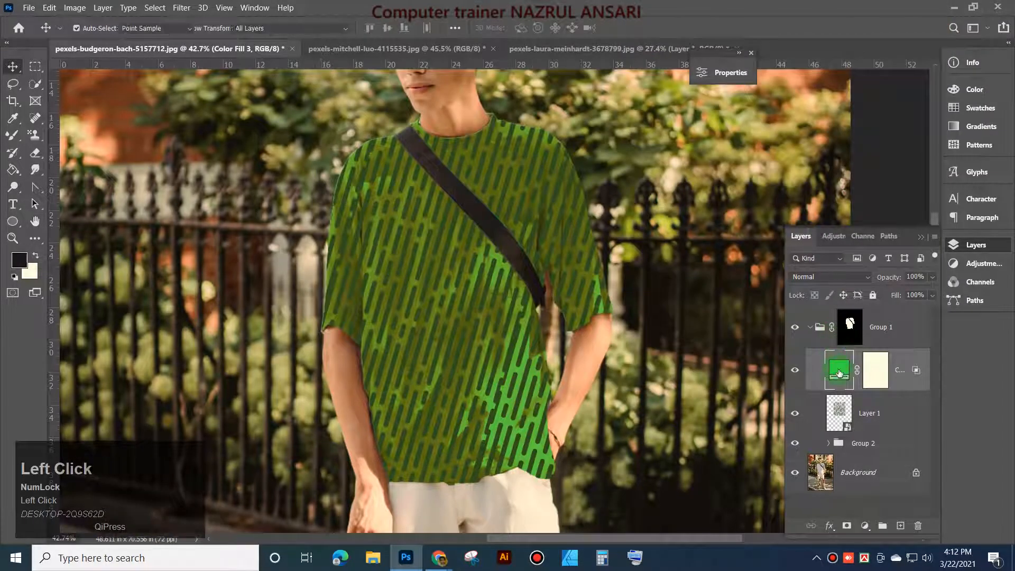
{"action": "mouse_move", "coordinate": [748, 149]}
{"action": "left_mouse_down"}
{"action": "mouse_move", "coordinate": [759, 188]}
{"action": "mouse_move", "coordinate": [719, 82]}
{"action": "mouse_move", "coordinate": [761, 92]}
{"action": "mouse_move", "coordinate": [806, 79]}
{"action": "mouse_move", "coordinate": [828, 48]}
{"action": "mouse_move", "coordinate": [786, 154]}
{"action": "mouse_move", "coordinate": [734, 163]}
{"action": "mouse_move", "coordinate": [722, 143]}
{"action": "mouse_move", "coordinate": [745, 136]}
{"action": "mouse_move", "coordinate": [740, 183]}
{"action": "mouse_move", "coordinate": [686, 90]}
{"action": "mouse_move", "coordinate": [687, 62]}
{"action": "left_mouse_up"}
{"action": "left_click", "coordinate": [848, 51]}
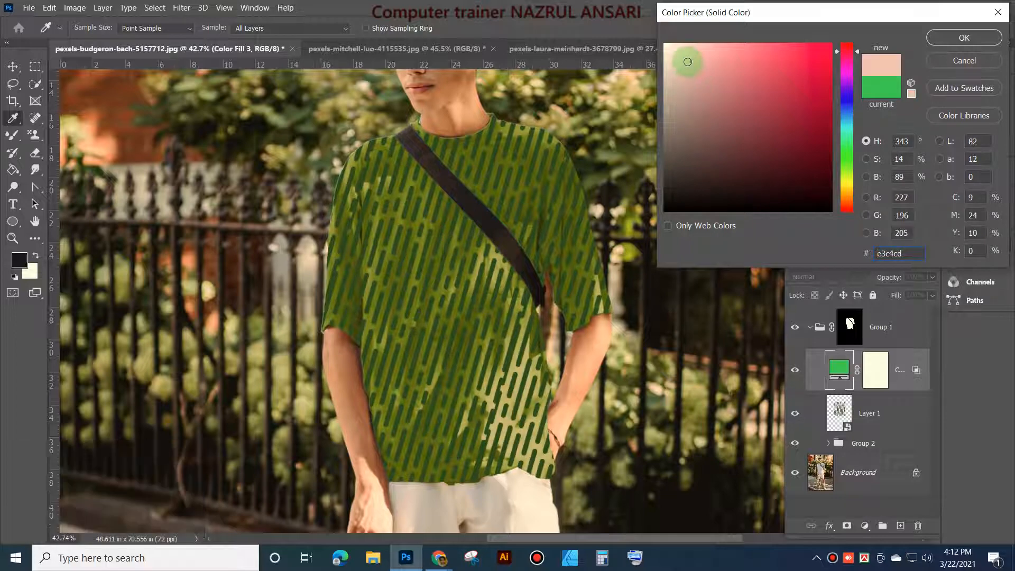
{"action": "left_click_drag", "start_coordinate": [761, 62], "coordinate": [776, 134]}
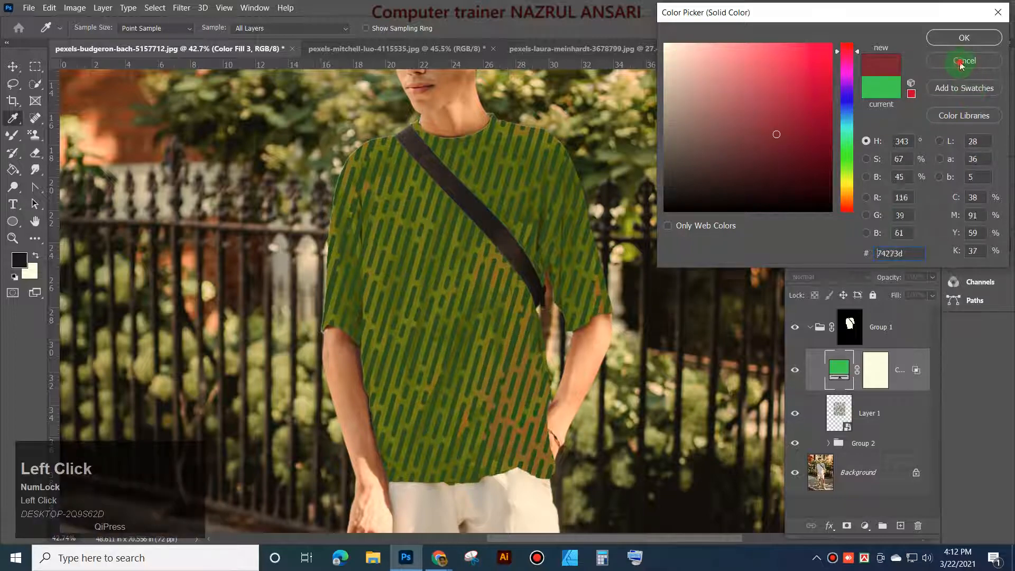
{"action": "left_click", "coordinate": [961, 61]}
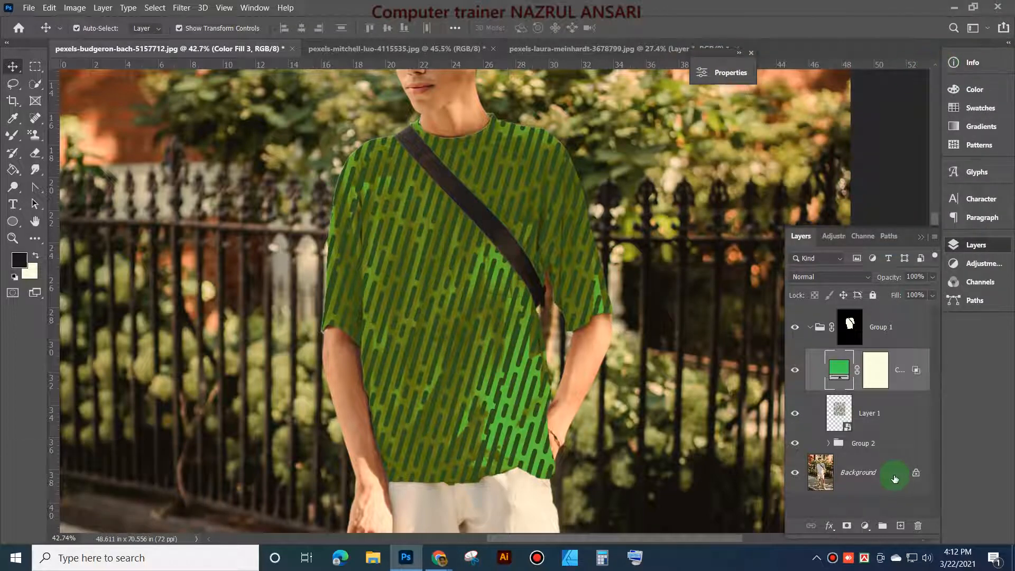
{"action": "left_click_drag", "start_coordinate": [841, 366], "coordinate": [918, 526]}
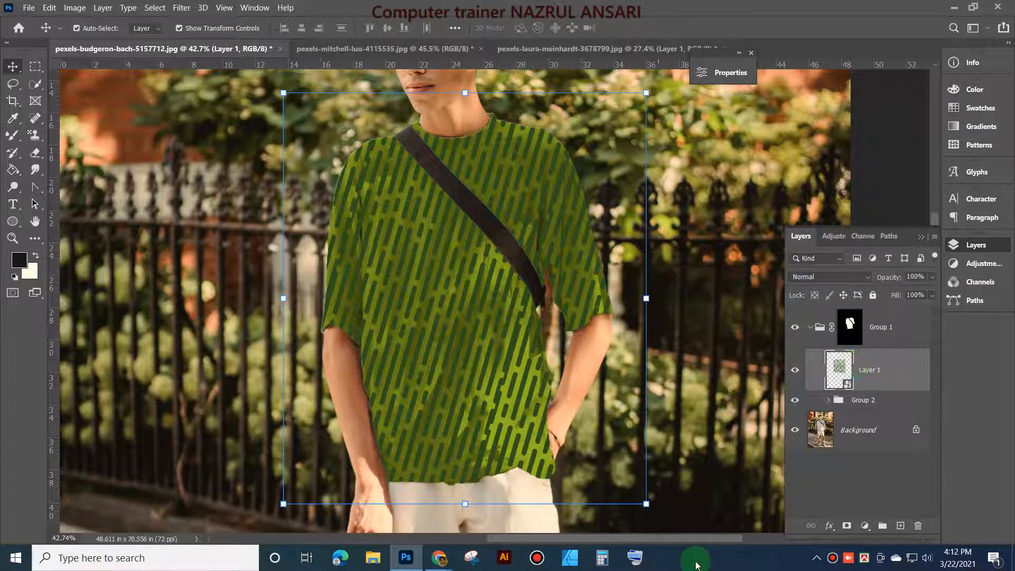
Step: Lower the opacity of Layer 1, the pattern Smart Object, to 78% and keep that layer selected
{"action": "scroll", "coordinate": [537, 343], "scroll_direction": "down", "scroll_amount": 2}
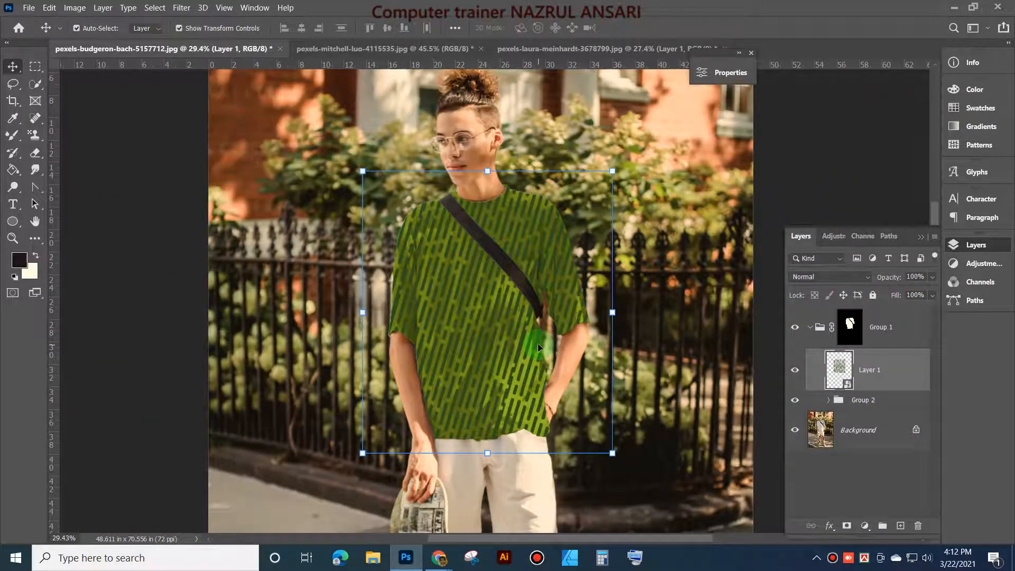
{"action": "scroll", "coordinate": [537, 344], "scroll_direction": "up", "scroll_amount": 2}
{"action": "scroll", "coordinate": [538, 344], "scroll_direction": "down", "scroll_amount": 1}
{"action": "left_click", "coordinate": [933, 277]}
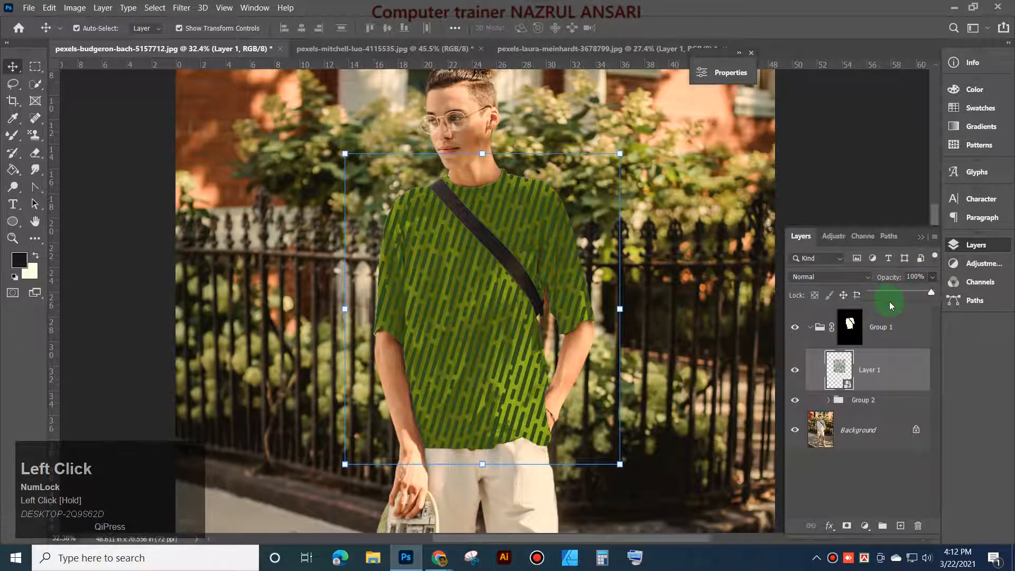
{"action": "left_click_drag", "start_coordinate": [931, 292], "coordinate": [892, 174]}
{"action": "left_click", "coordinate": [447, 299]}
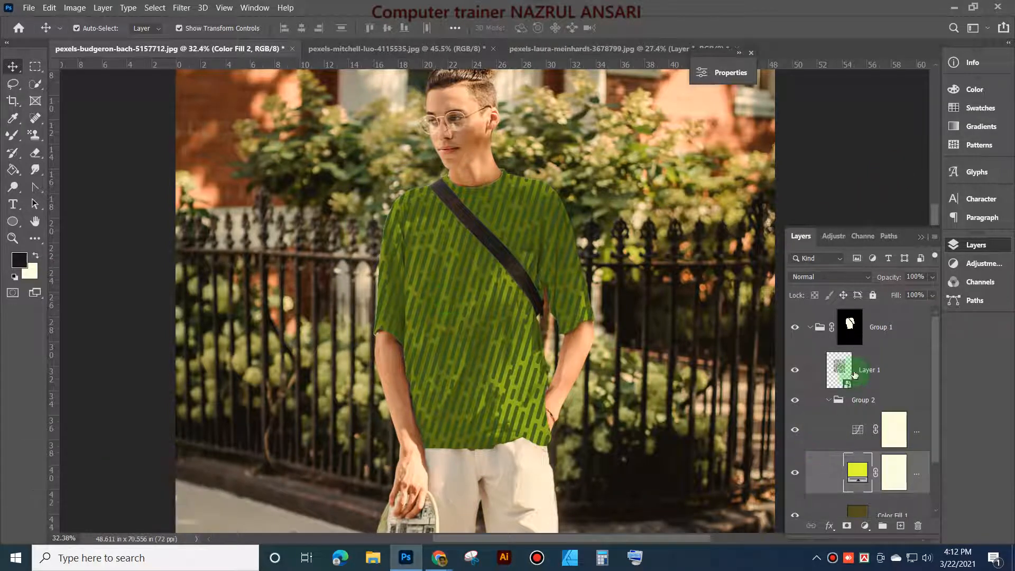
{"action": "left_click", "coordinate": [851, 369]}
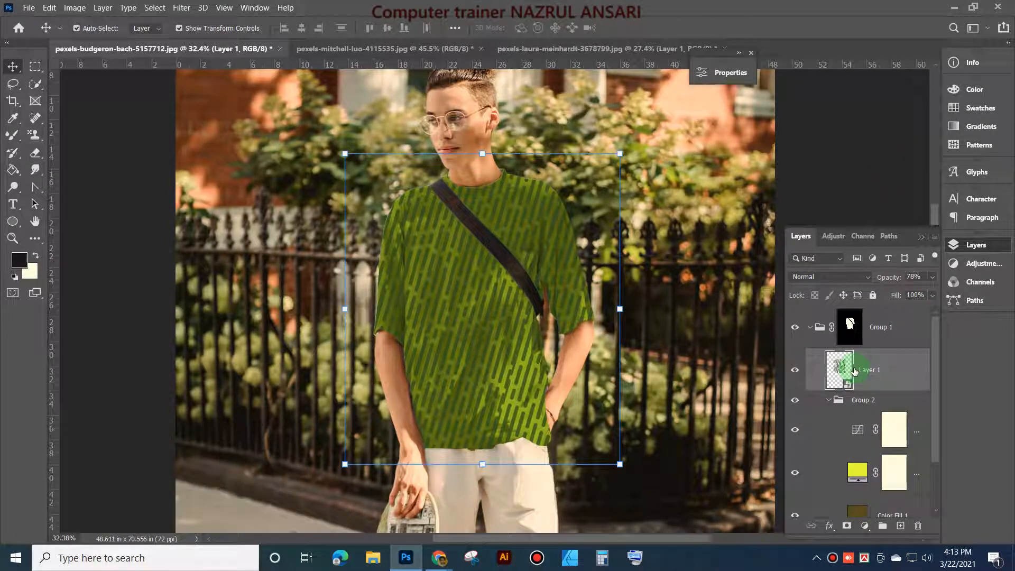
{"action": "right_click", "coordinate": [585, 150]}
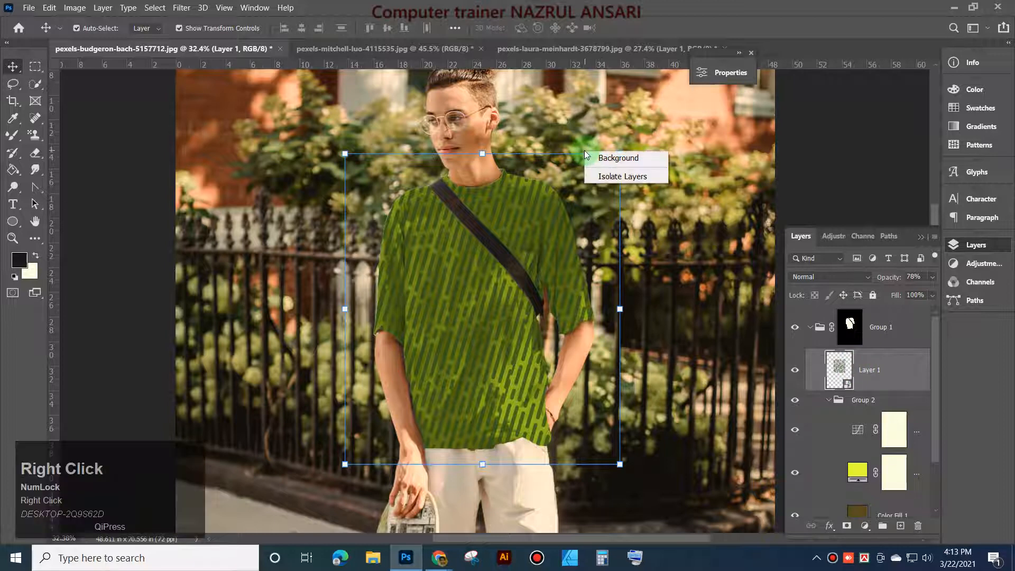
{"action": "left_click", "coordinate": [568, 152]}
{"action": "right_click", "coordinate": [568, 152]}
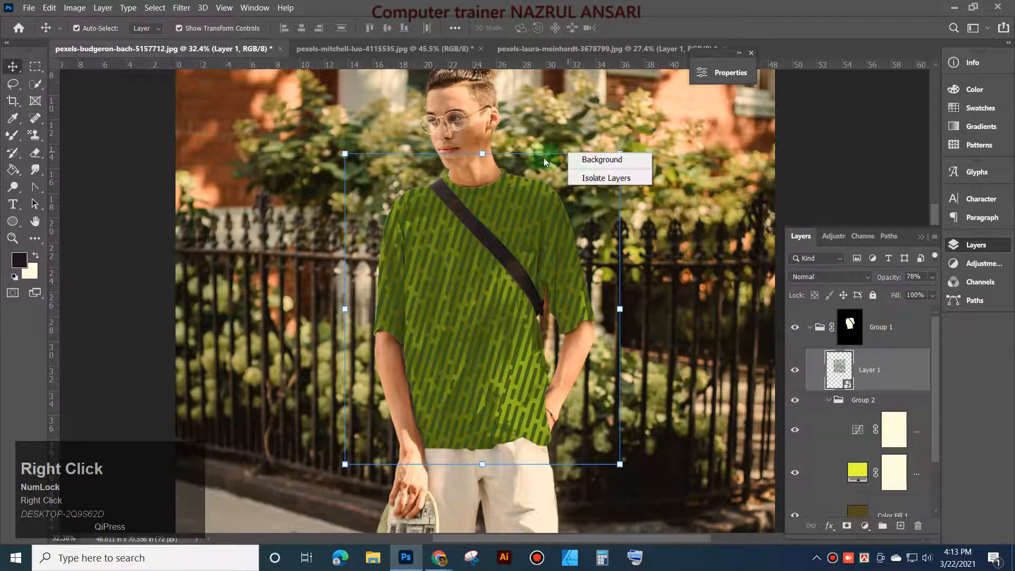
{"action": "left_click", "coordinate": [496, 272]}
{"action": "right_click", "coordinate": [496, 270]}
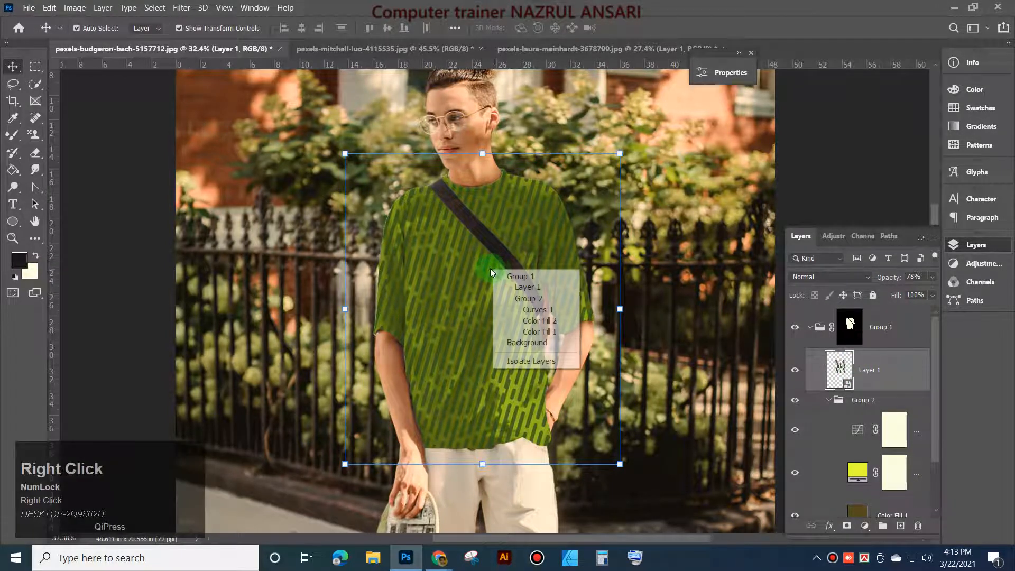
{"action": "left_click", "coordinate": [511, 221]}
Step: Start a Free Transform on Layer 1 and shift the pattern slightly left over the T-shirt
{"action": "key", "text": "ctrl+t"}
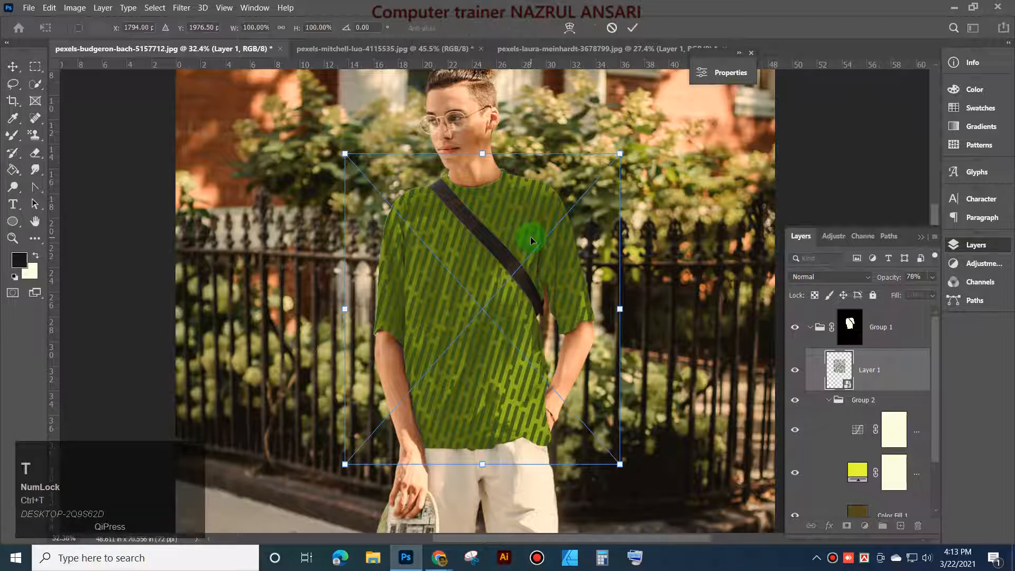
{"action": "right_click", "coordinate": [562, 152]}
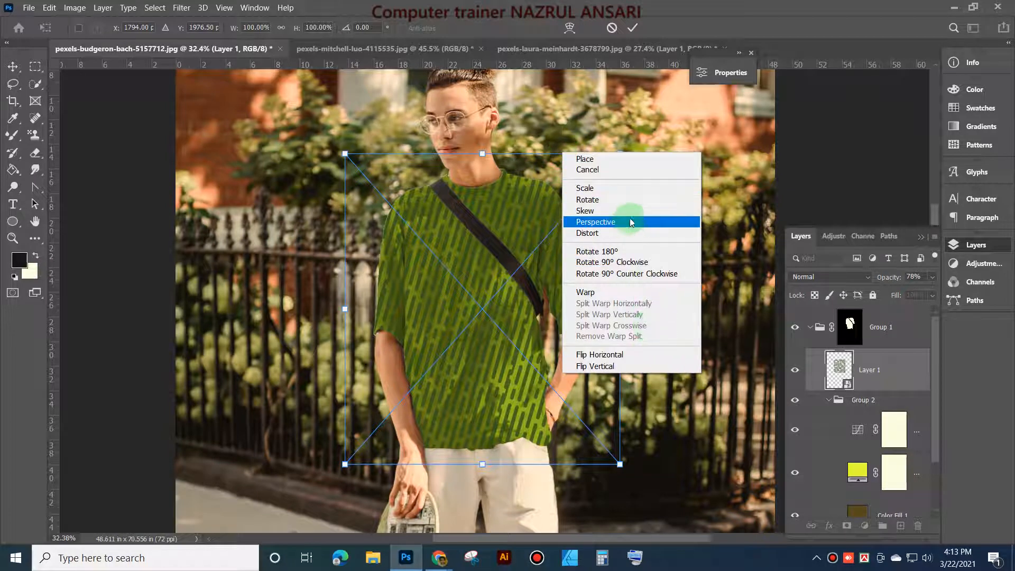
{"action": "left_click", "coordinate": [613, 233]}
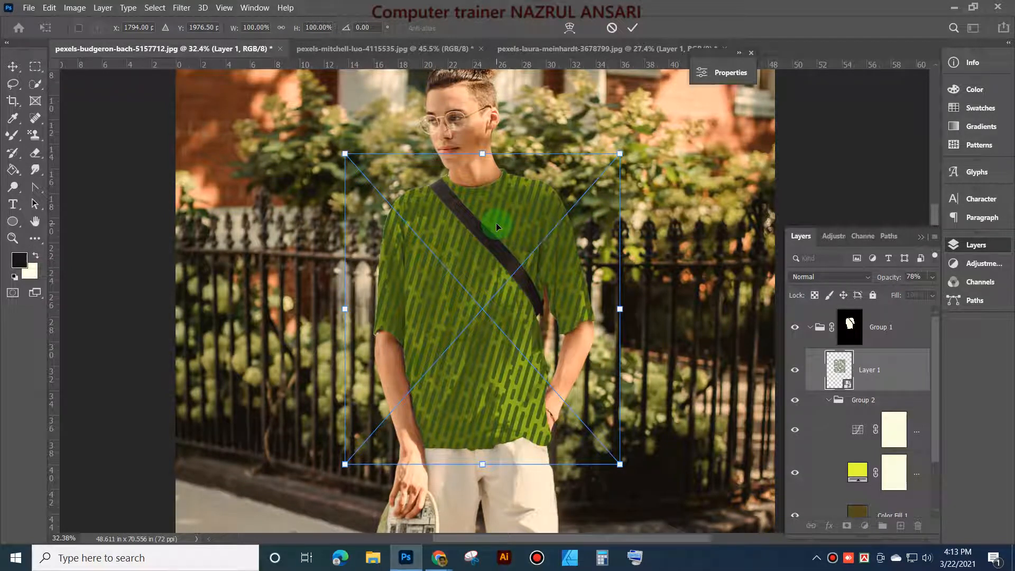
{"action": "right_click", "coordinate": [570, 152]}
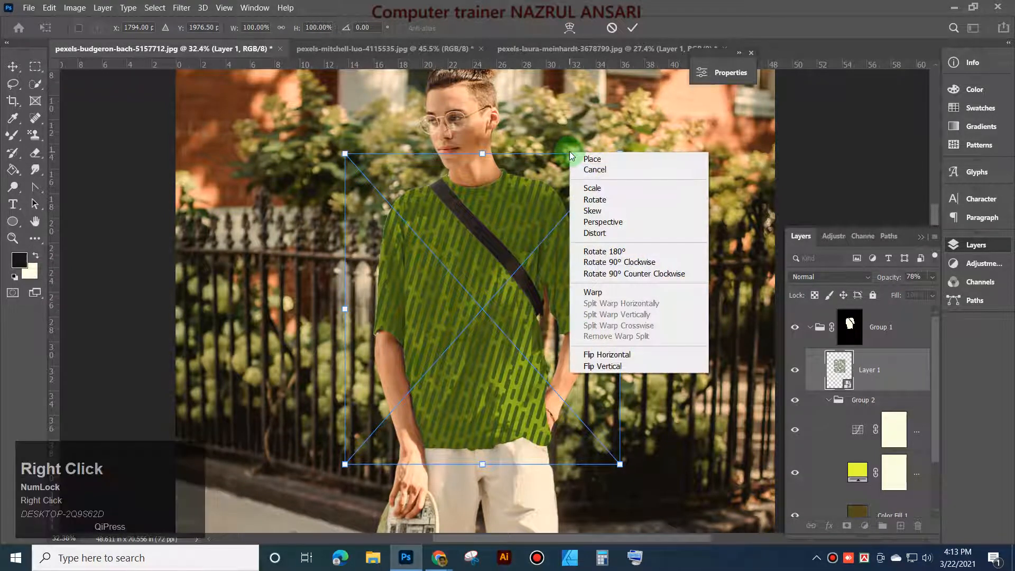
{"action": "left_click", "coordinate": [592, 212]}
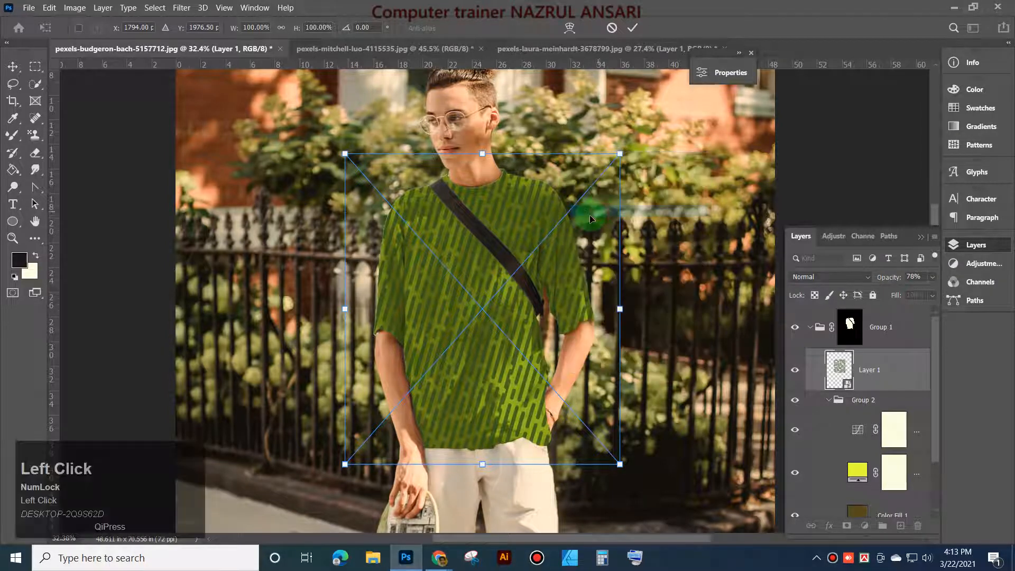
{"action": "mouse_move", "coordinate": [560, 187]}
{"action": "left_mouse_down"}
{"action": "mouse_move", "coordinate": [537, 189]}
{"action": "mouse_move", "coordinate": [553, 188]}
{"action": "left_mouse_up"}
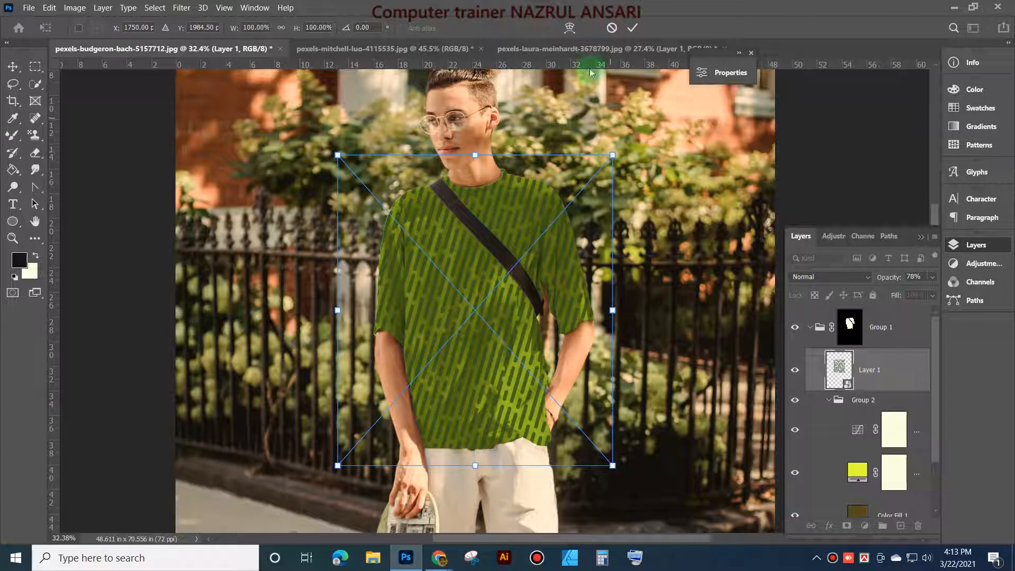
Step: Switch the transform to Warp with the 4 x 4 grid and pull the left chest grid point outward toward the sleeve
{"action": "right_click", "coordinate": [533, 158]}
{"action": "left_click", "coordinate": [565, 297]}
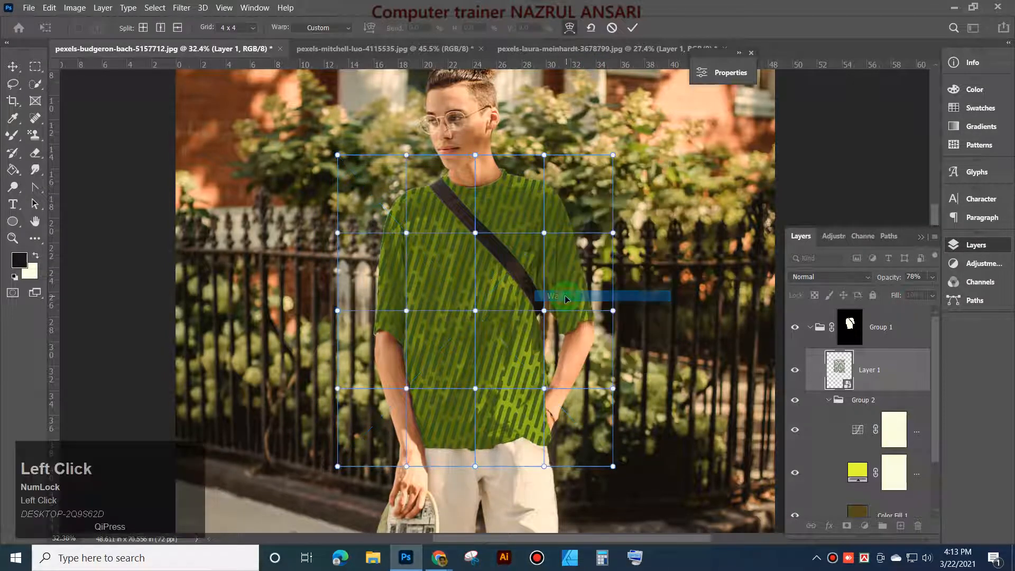
{"action": "scroll", "coordinate": [520, 310], "scroll_direction": "up", "scroll_amount": 2}
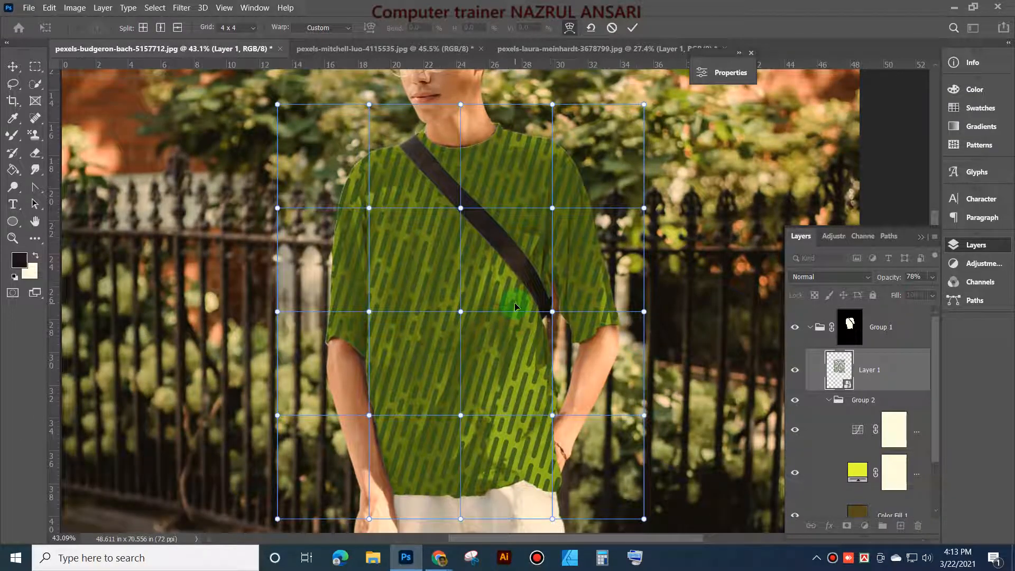
{"action": "left_click", "coordinate": [373, 209]}
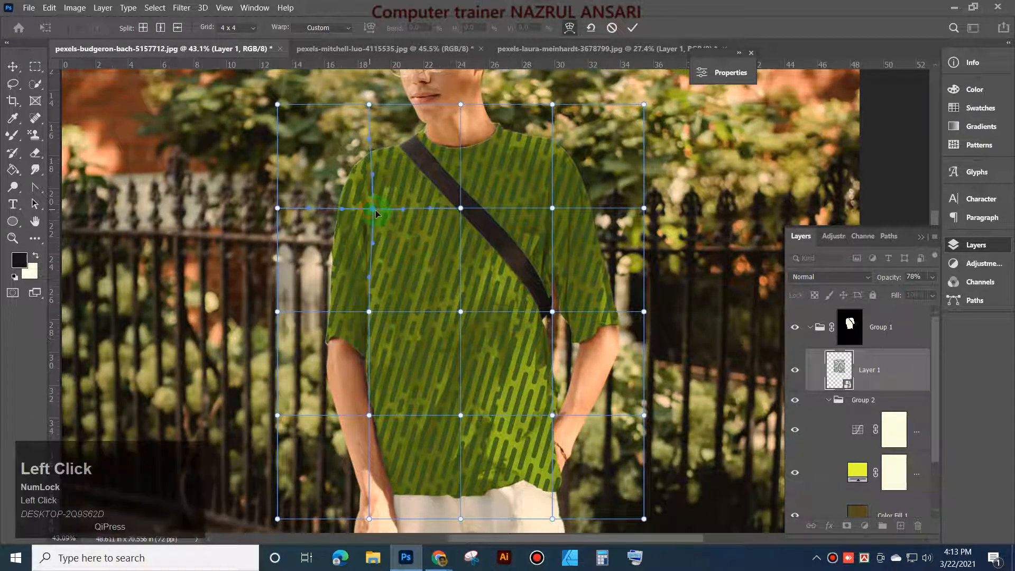
{"action": "left_click_drag", "start_coordinate": [375, 212], "coordinate": [357, 206]}
{"action": "left_click_drag", "start_coordinate": [358, 241], "coordinate": [356, 233]}
Step: Try nudging the right chest warp point inward and switching the warp grid to 5 x 5, 3 x 3 and 4 x 4
{"action": "left_click", "coordinate": [551, 208]}
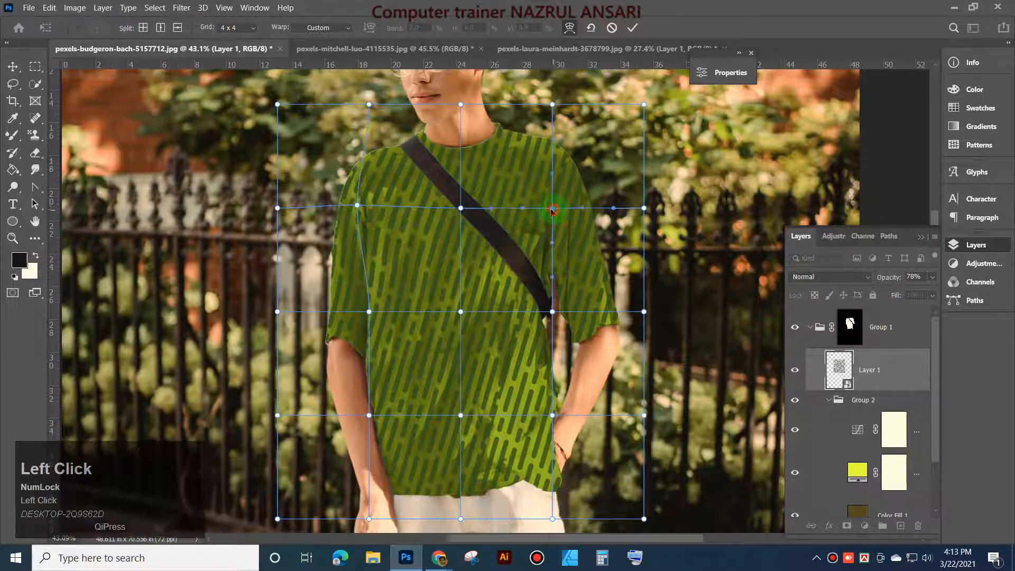
{"action": "left_click_drag", "start_coordinate": [551, 210], "coordinate": [545, 212]}
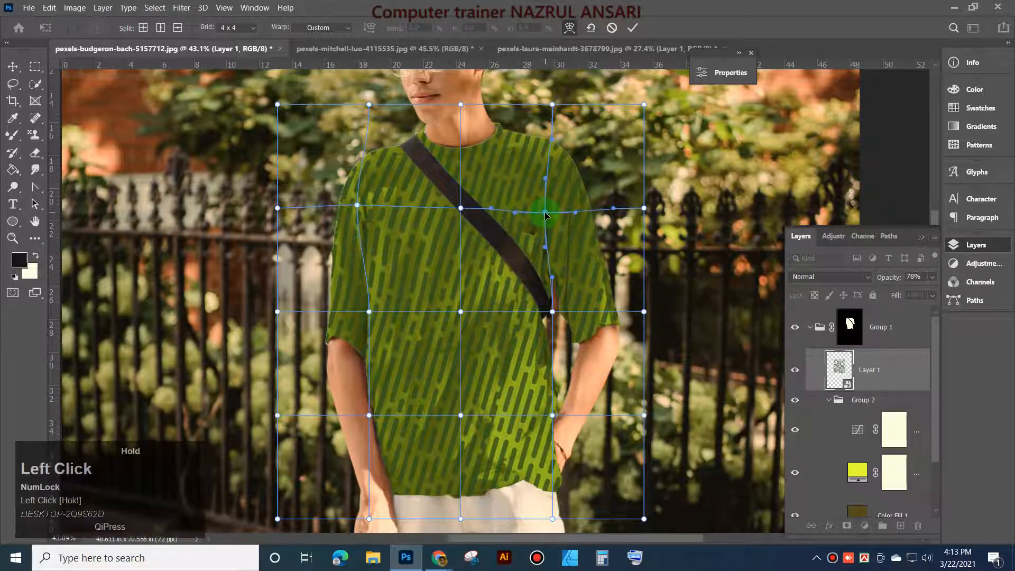
{"action": "left_click", "coordinate": [248, 32]}
{"action": "left_click", "coordinate": [234, 94]}
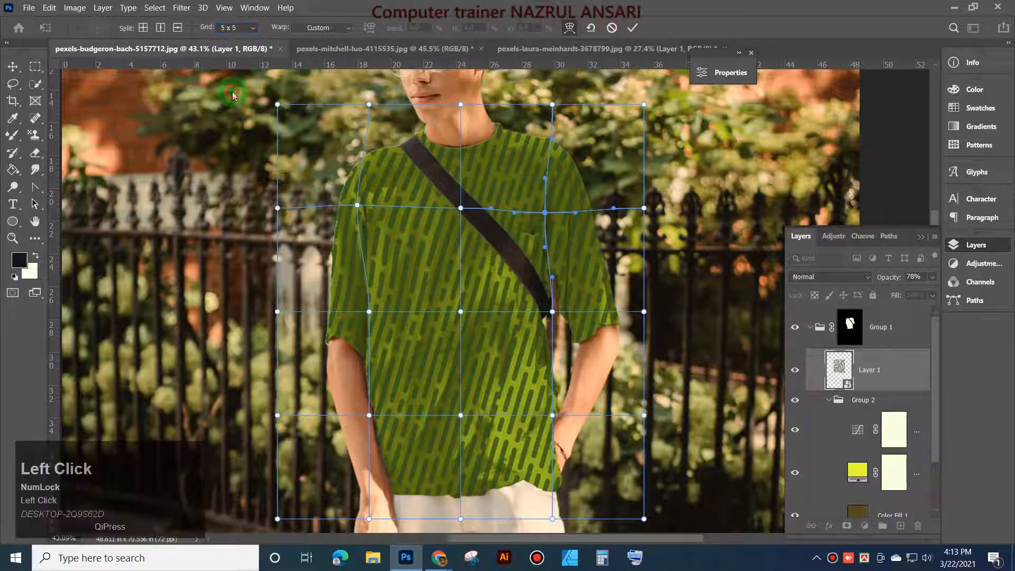
{"action": "left_click", "coordinate": [484, 214]}
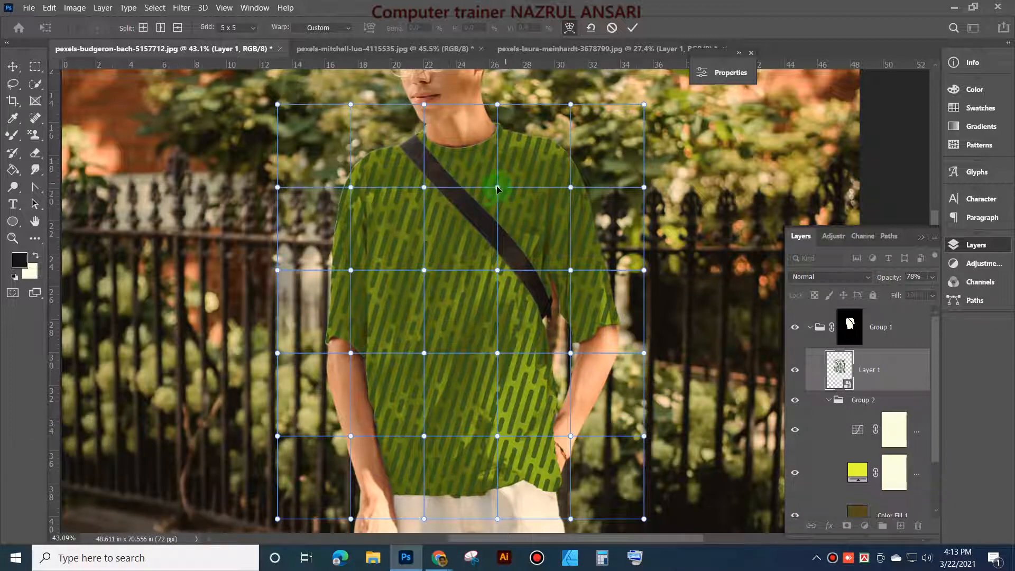
{"action": "left_click", "coordinate": [237, 28]}
{"action": "left_click", "coordinate": [235, 72]}
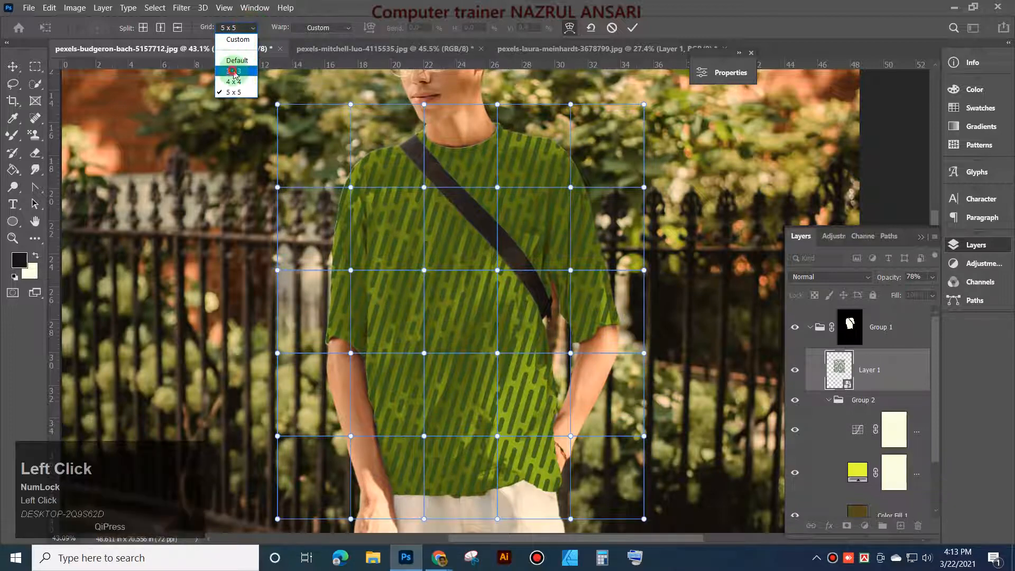
{"action": "left_click", "coordinate": [237, 27]}
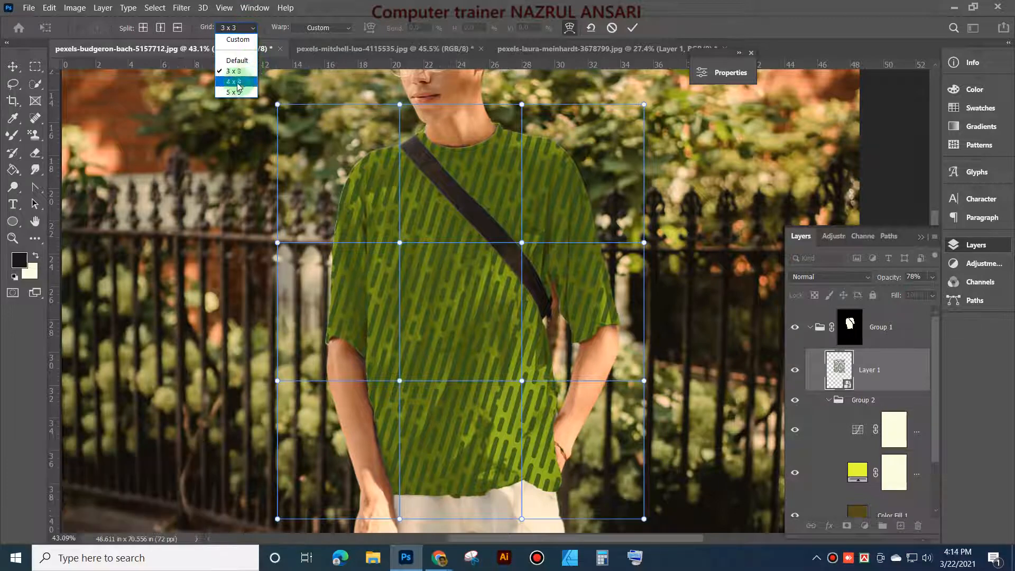
{"action": "left_click", "coordinate": [237, 82]}
Step: Try the Arc warp style on the pattern, and undo back to the custom warp with the left chest point moved
{"action": "left_click", "coordinate": [349, 27]}
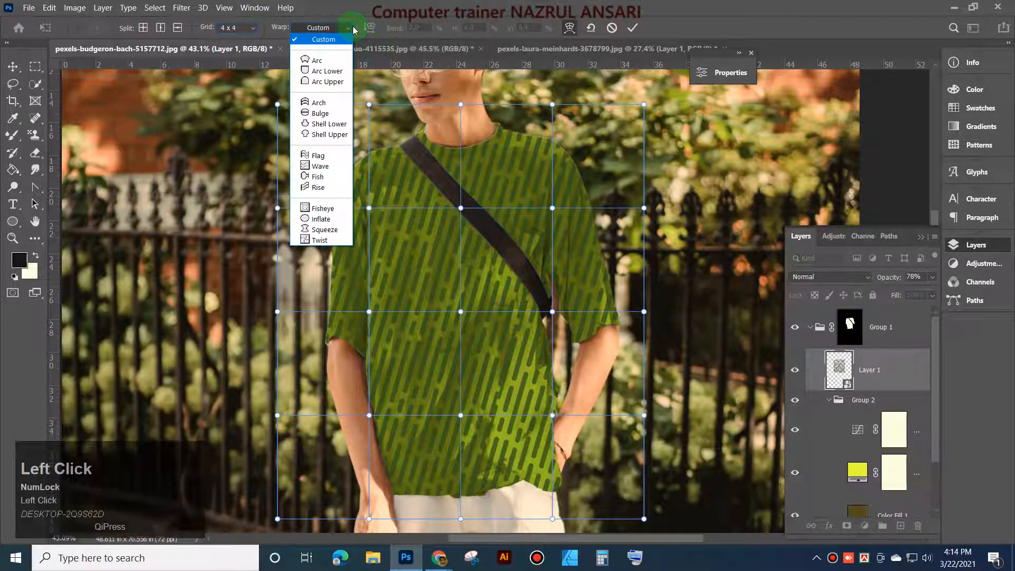
{"action": "left_click", "coordinate": [322, 61]}
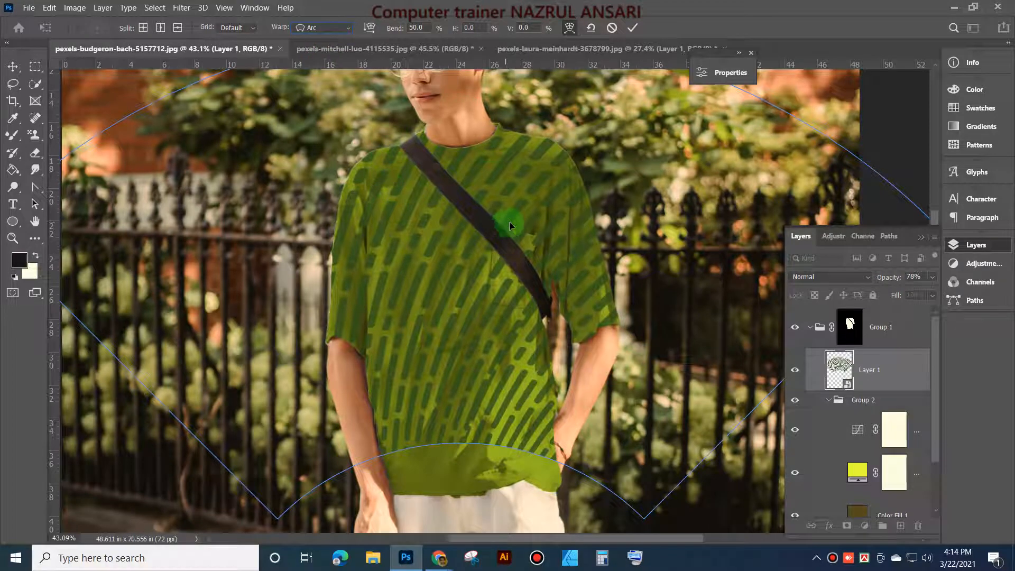
{"action": "key", "text": "ctrl+z"}
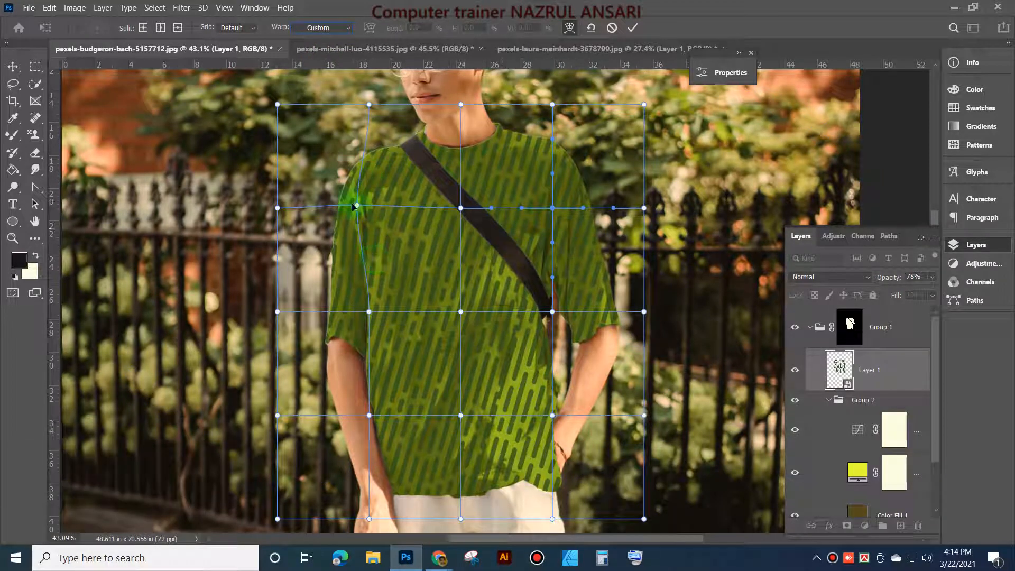
Step: Bend the pattern across the chest by raising the warp grid's centre and right middle points and nudging the upper row's points right
{"action": "left_click_drag", "start_coordinate": [552, 208], "coordinate": [585, 218]}
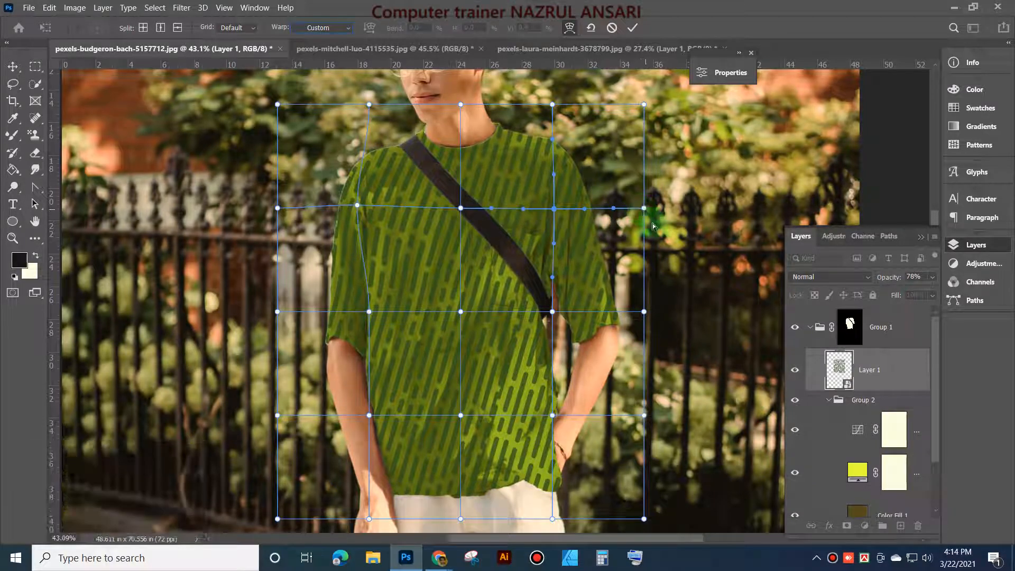
{"action": "mouse_move", "coordinate": [645, 313]}
{"action": "left_mouse_down"}
{"action": "mouse_move", "coordinate": [588, 310]}
{"action": "mouse_move", "coordinate": [650, 307]}
{"action": "mouse_move", "coordinate": [647, 315]}
{"action": "mouse_move", "coordinate": [636, 303]}
{"action": "left_mouse_up"}
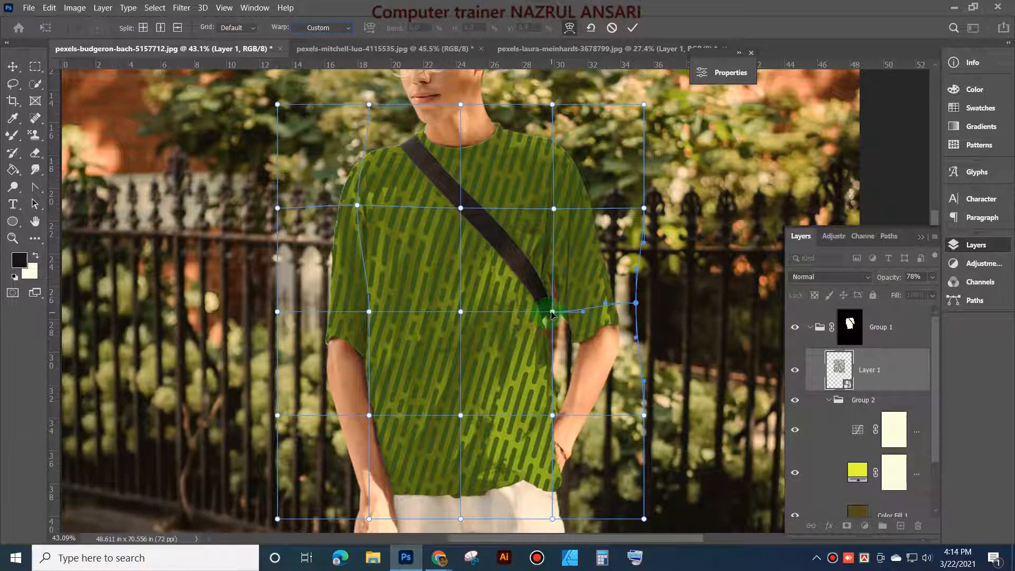
{"action": "left_click_drag", "start_coordinate": [551, 314], "coordinate": [555, 303]}
{"action": "left_click_drag", "start_coordinate": [461, 311], "coordinate": [480, 276]}
{"action": "left_click_drag", "start_coordinate": [461, 209], "coordinate": [466, 210]}
Step: Lower the centre and right points of the warp's top edge toward the collar and right shoulder, bringing the right corner inward
{"action": "left_click", "coordinate": [461, 105]}
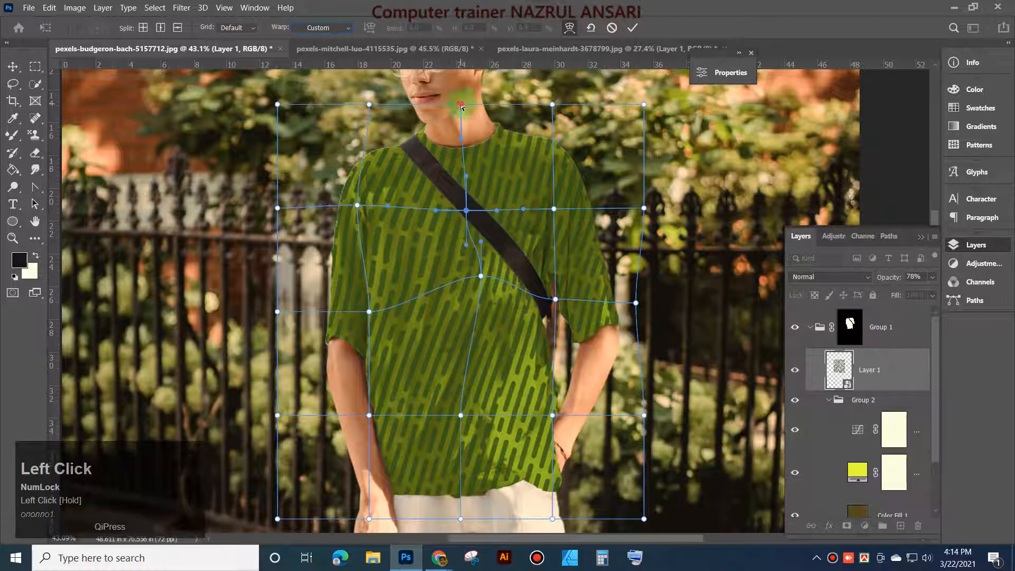
{"action": "left_click_drag", "start_coordinate": [461, 105], "coordinate": [454, 123]}
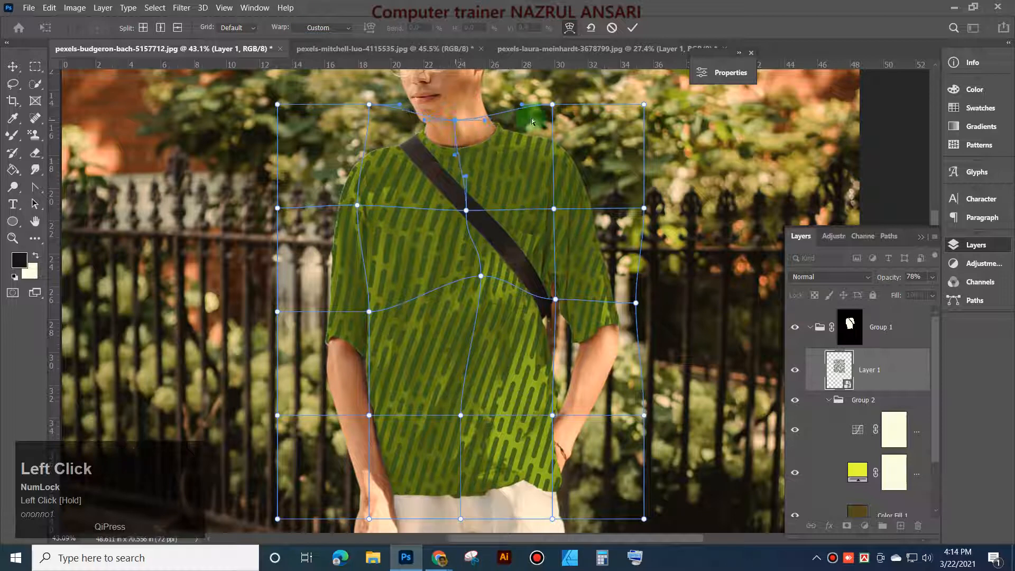
{"action": "left_click", "coordinate": [552, 105]}
{"action": "left_click_drag", "start_coordinate": [552, 118], "coordinate": [550, 121]}
{"action": "left_click_drag", "start_coordinate": [644, 106], "coordinate": [626, 122]}
{"action": "left_click_drag", "start_coordinate": [548, 118], "coordinate": [547, 125]}
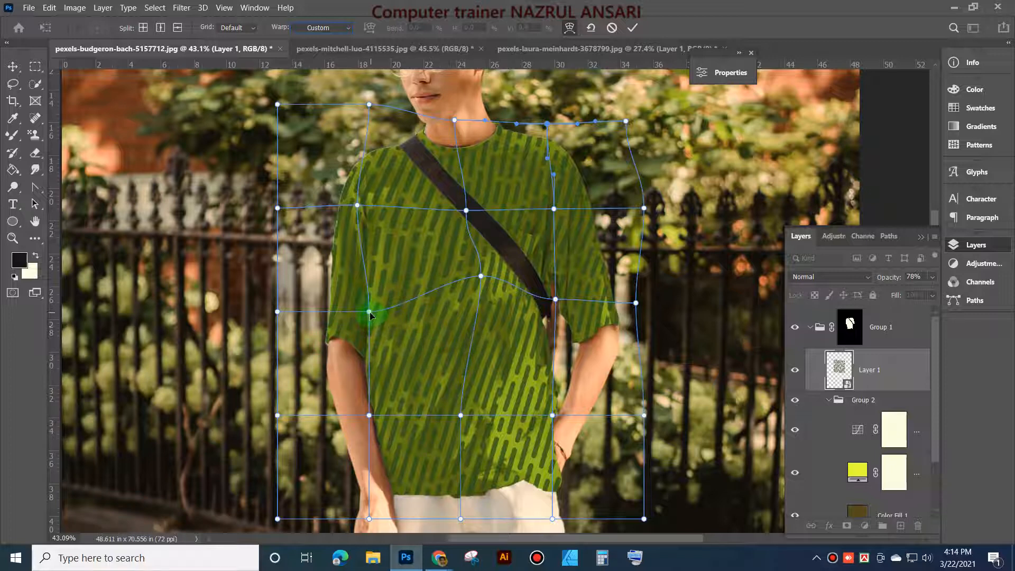
Step: Raise the warp point beside the left sleeve and move the waist and hem points inward to follow the shirt's body
{"action": "mouse_move", "coordinate": [370, 314]}
{"action": "left_mouse_down"}
{"action": "mouse_move", "coordinate": [363, 300]}
{"action": "mouse_move", "coordinate": [364, 324]}
{"action": "left_mouse_up"}
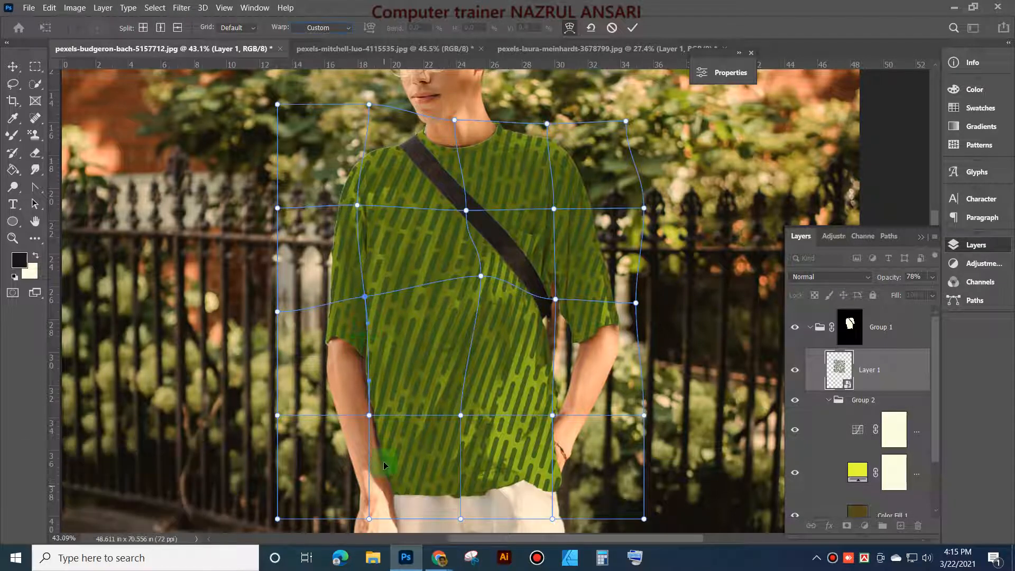
{"action": "left_click_drag", "start_coordinate": [374, 422], "coordinate": [384, 430]}
{"action": "left_click_drag", "start_coordinate": [463, 418], "coordinate": [460, 410]}
{"action": "left_click_drag", "start_coordinate": [463, 522], "coordinate": [470, 513]}
{"action": "left_click", "coordinate": [548, 524]}
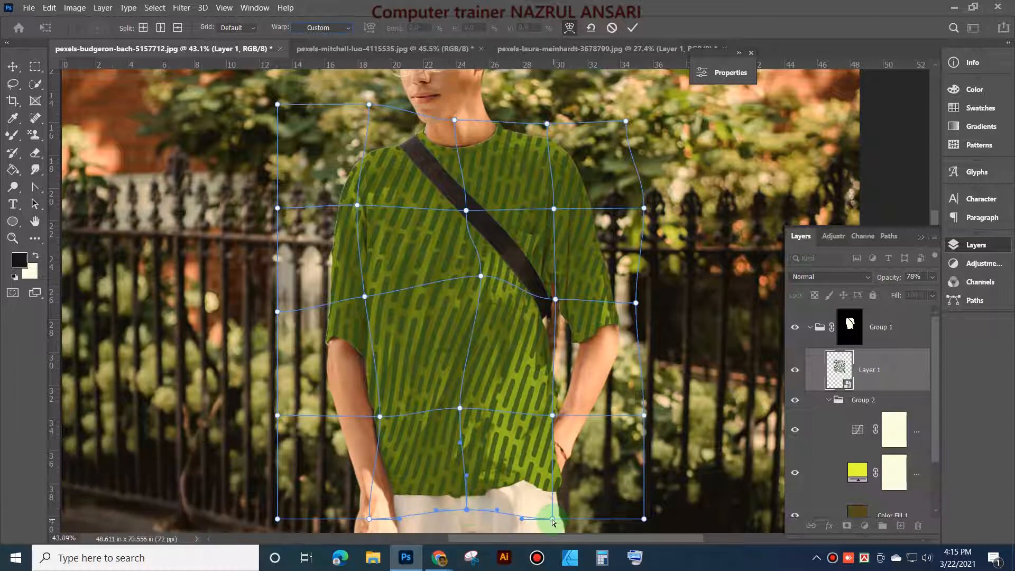
{"action": "left_click_drag", "start_coordinate": [547, 523], "coordinate": [538, 513]}
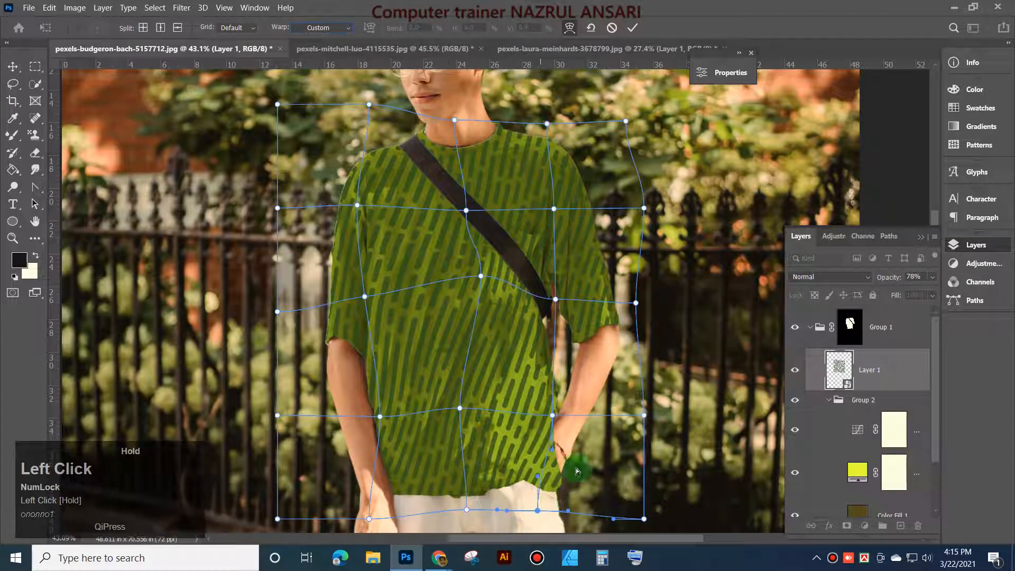
{"action": "left_click_drag", "start_coordinate": [552, 415], "coordinate": [549, 414]}
Step: Shift the warp point under the strap right, bring the bottom corners inward, and adjust the centre points at the hem and waist
{"action": "left_click", "coordinate": [468, 212]}
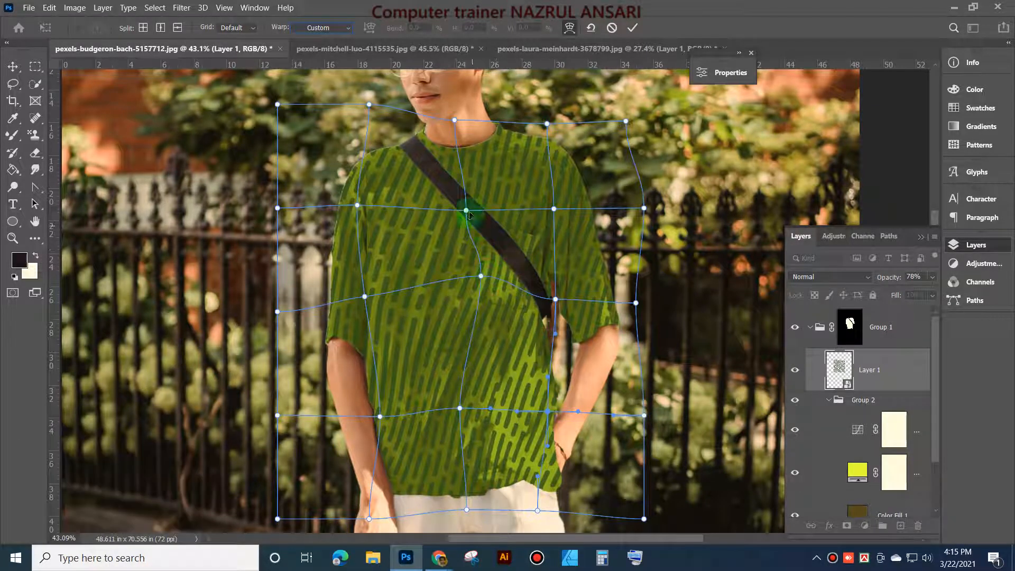
{"action": "left_click_drag", "start_coordinate": [466, 210], "coordinate": [475, 213]}
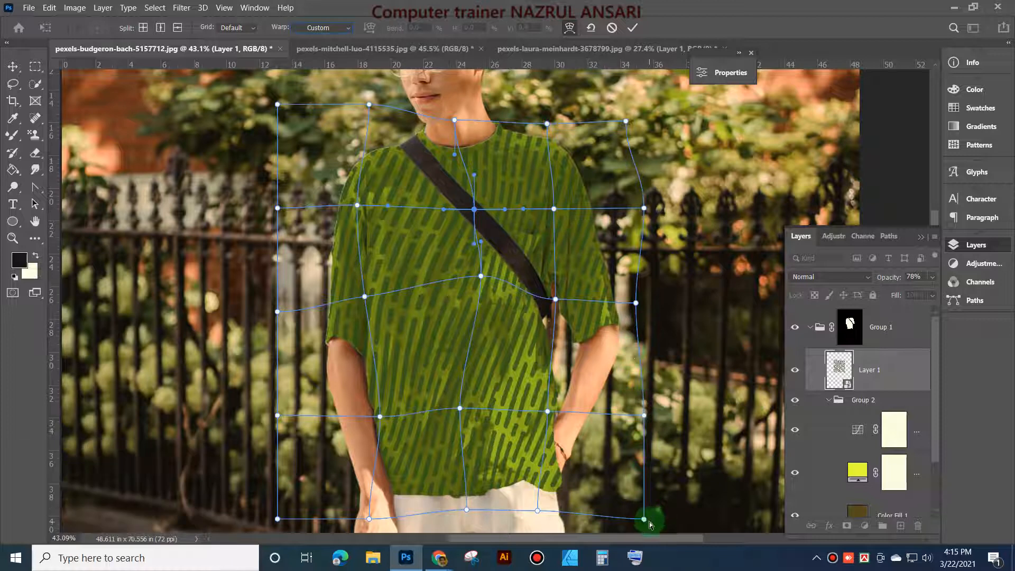
{"action": "left_click_drag", "start_coordinate": [645, 520], "coordinate": [633, 514]}
{"action": "left_click_drag", "start_coordinate": [277, 519], "coordinate": [371, 508]}
{"action": "left_click_drag", "start_coordinate": [472, 511], "coordinate": [468, 534]}
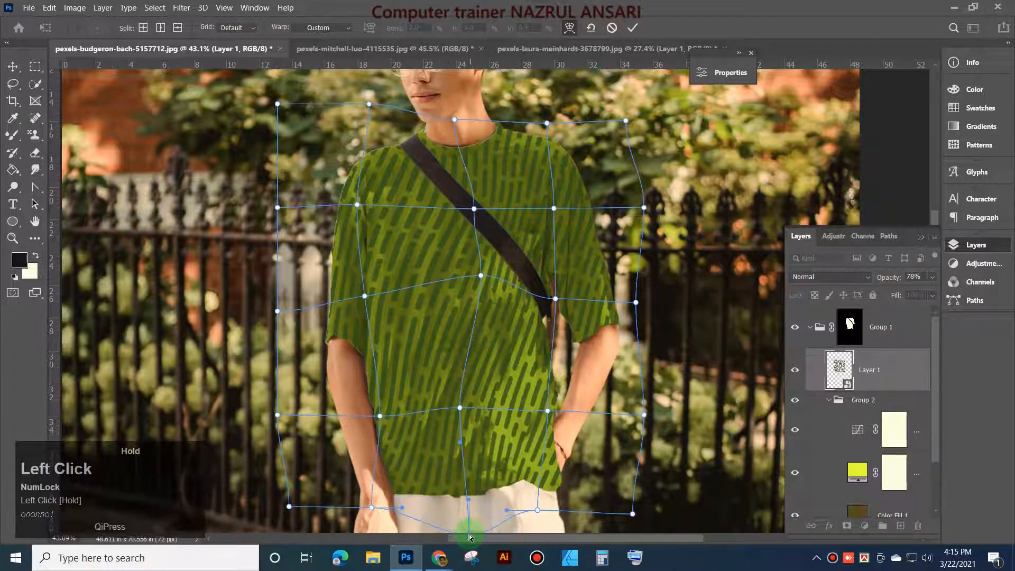
{"action": "left_click_drag", "start_coordinate": [460, 429], "coordinate": [468, 407]}
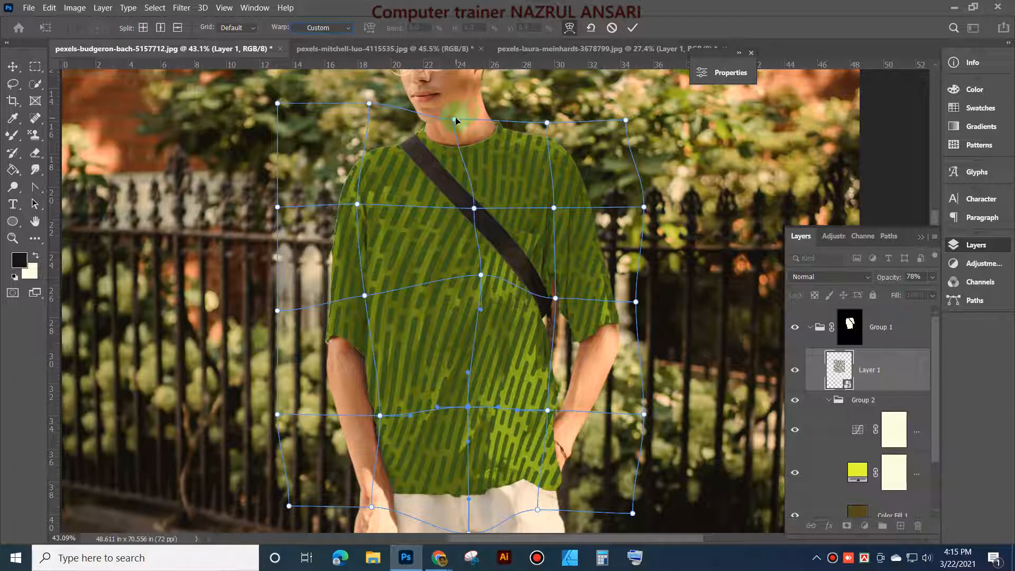
Step: Nudge the warp's collar point right and pull the top edge's left points down and inward around the left shoulder
{"action": "left_click_drag", "start_coordinate": [456, 121], "coordinate": [464, 122]}
{"action": "left_click", "coordinate": [370, 103]}
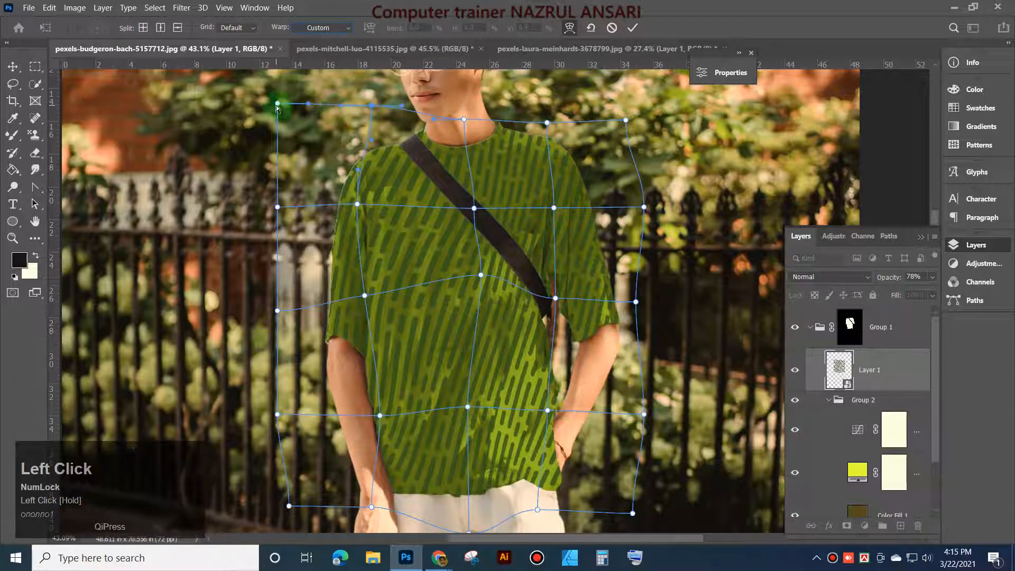
{"action": "left_click_drag", "start_coordinate": [277, 103], "coordinate": [287, 113]}
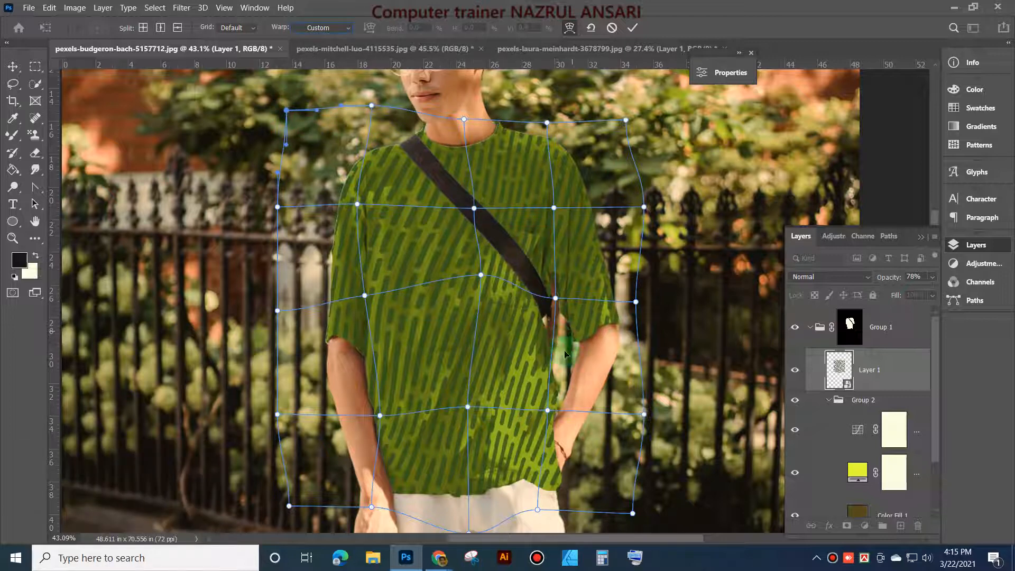
Step: Refine the warp's waist and hem points, commit the warp, and deselect Layer 1
{"action": "left_click_drag", "start_coordinate": [470, 406], "coordinate": [468, 405]}
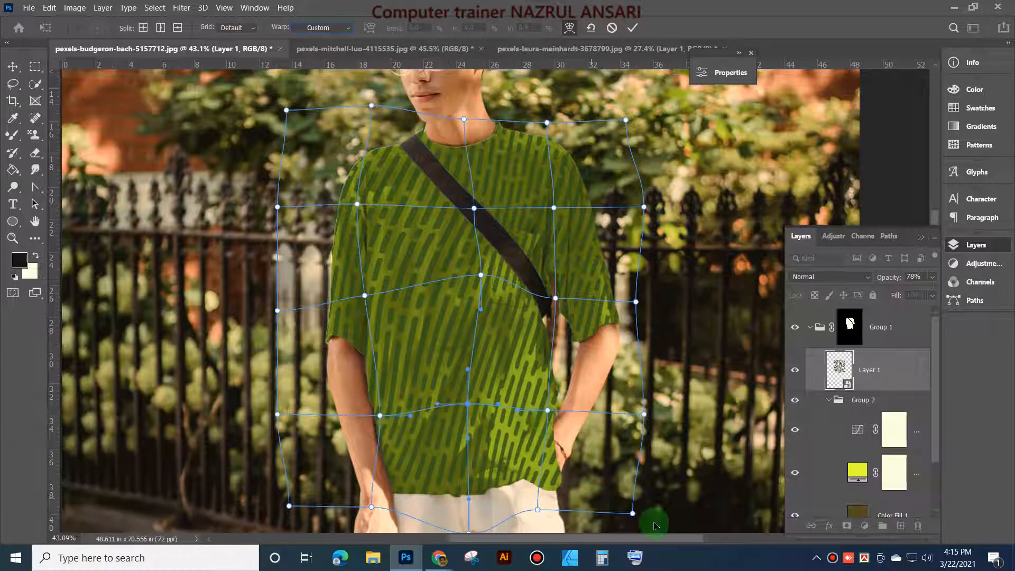
{"action": "left_click_drag", "start_coordinate": [537, 511], "coordinate": [547, 500]}
{"action": "left_click_drag", "start_coordinate": [469, 531], "coordinate": [483, 519]}
{"action": "left_click", "coordinate": [632, 28]}
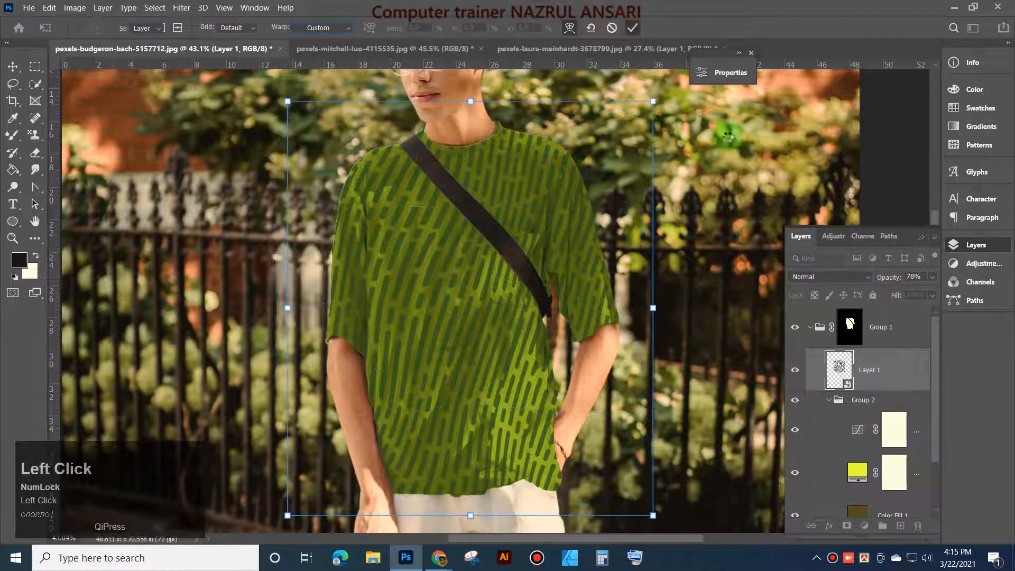
{"action": "left_click", "coordinate": [736, 166]}
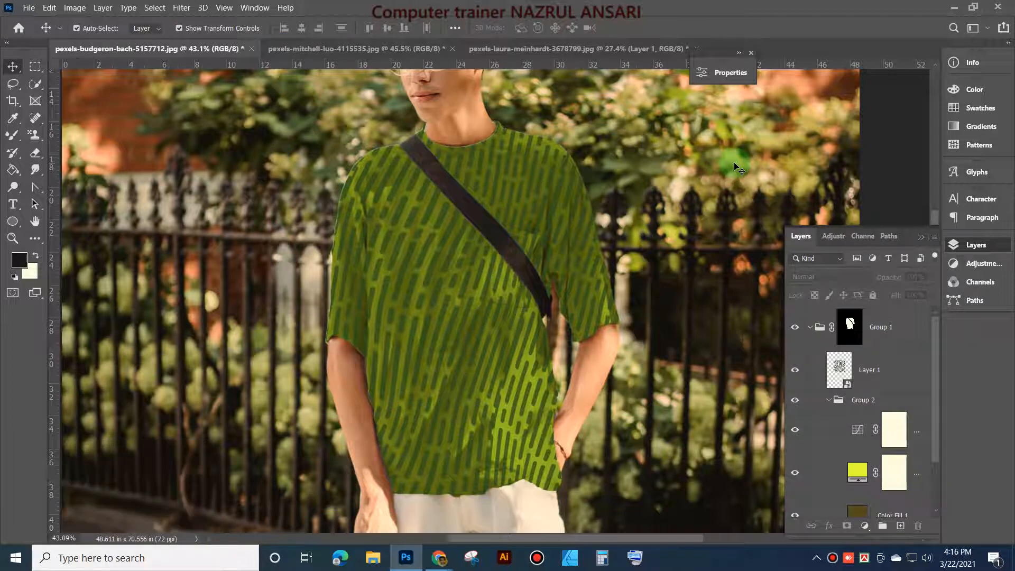
Step: Start a perspective transform on Layer 1's pattern and shift it right and slightly down over the shirt, to about X 1910, Y 2050
{"action": "left_click", "coordinate": [461, 208]}
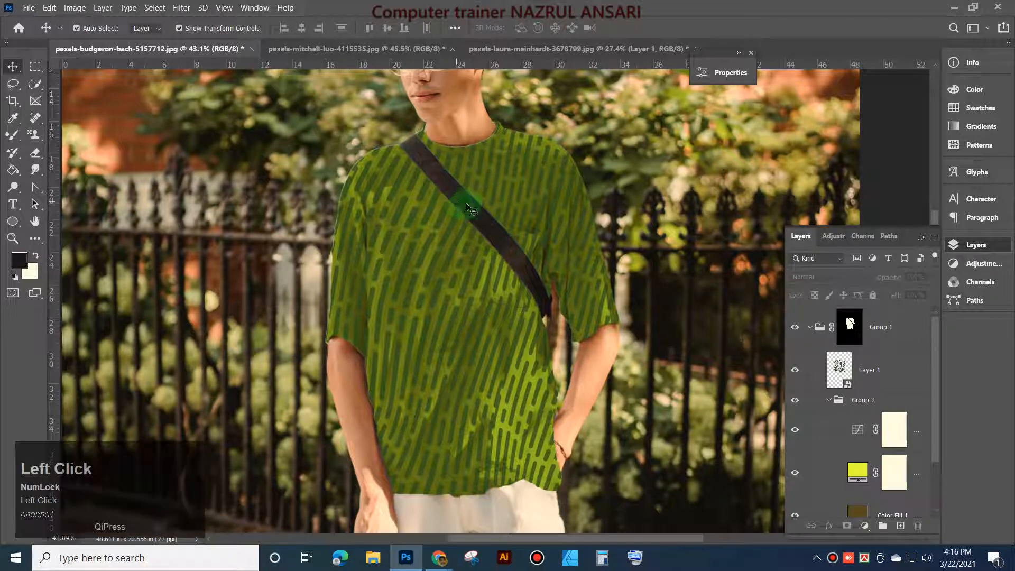
{"action": "key", "text": "ctrl+t"}
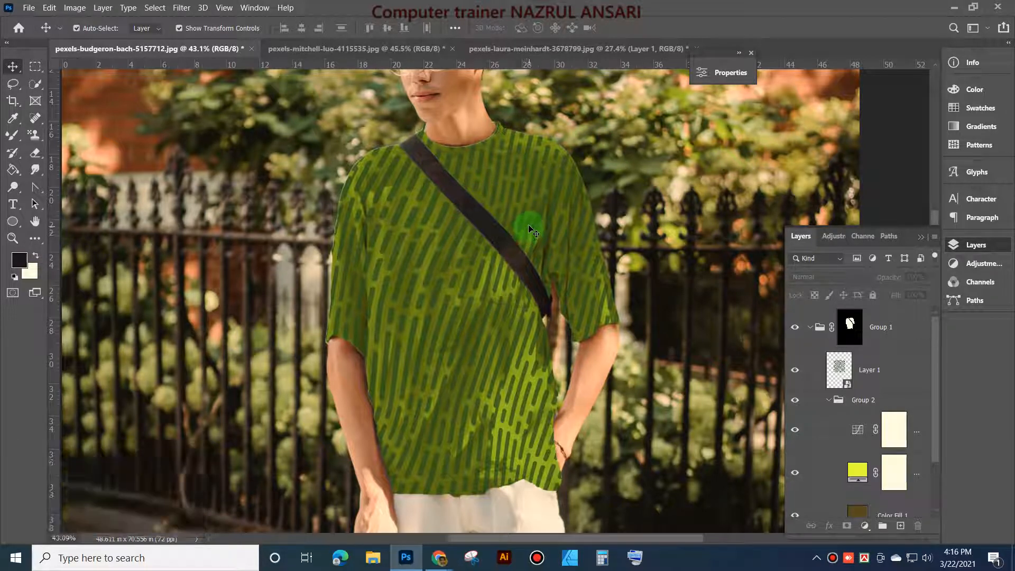
{"action": "left_click", "coordinate": [868, 378]}
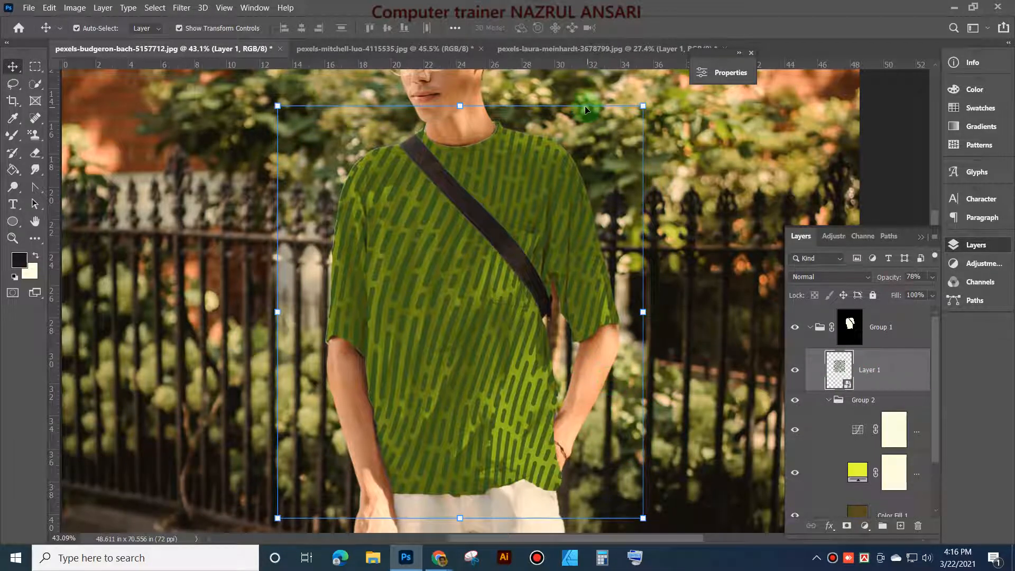
{"action": "left_click", "coordinate": [571, 102]}
{"action": "right_click", "coordinate": [571, 102]}
{"action": "right_click", "coordinate": [551, 102]}
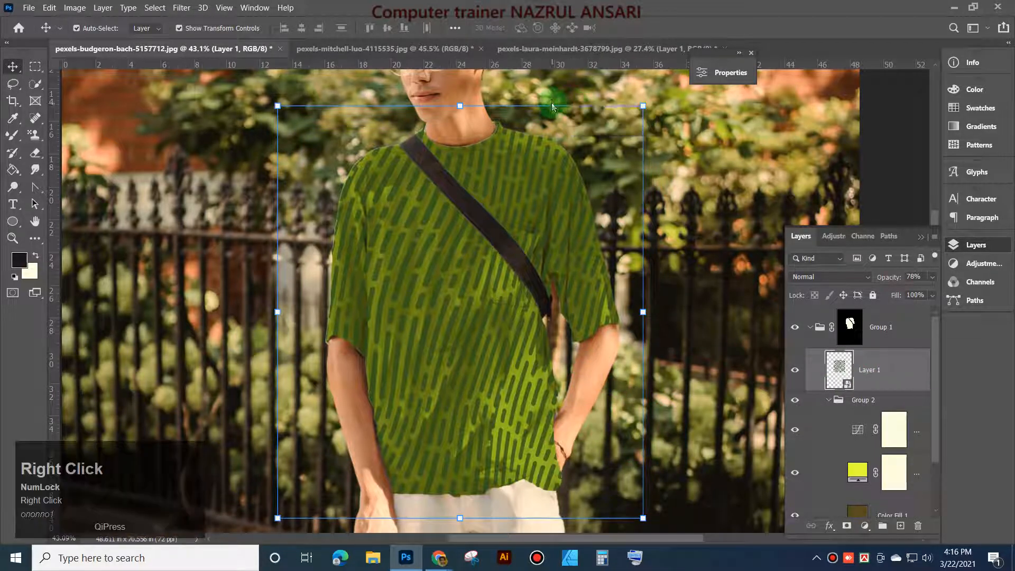
{"action": "left_click", "coordinate": [520, 220]}
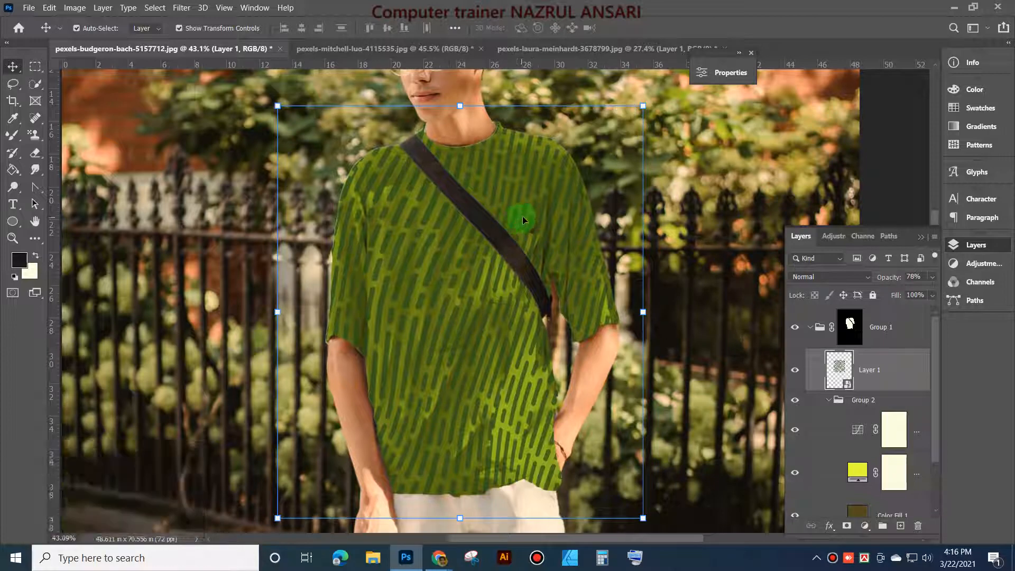
{"action": "key", "text": "ctrl"}
{"action": "key", "text": "ctrl+t"}
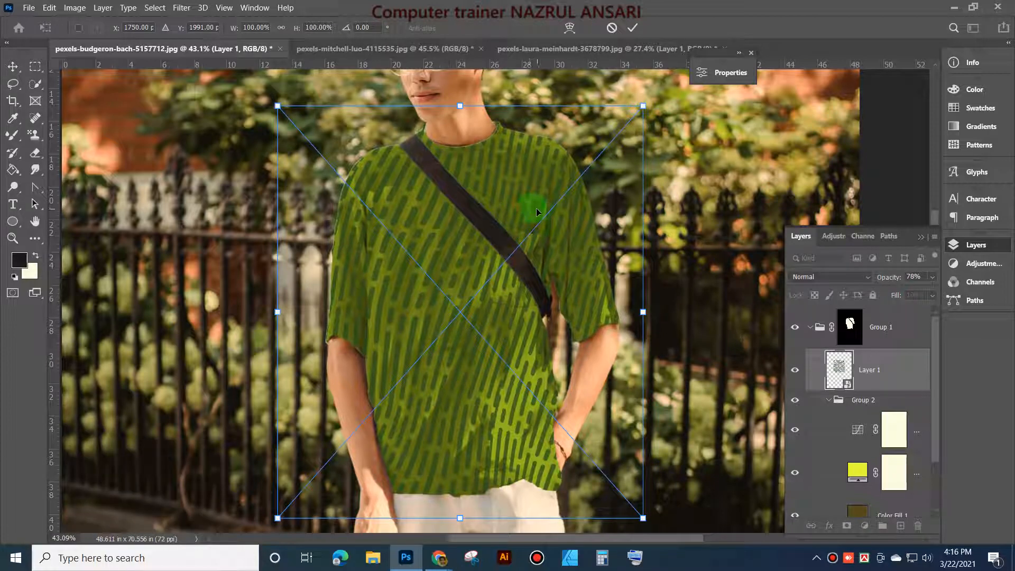
{"action": "right_click", "coordinate": [517, 187]}
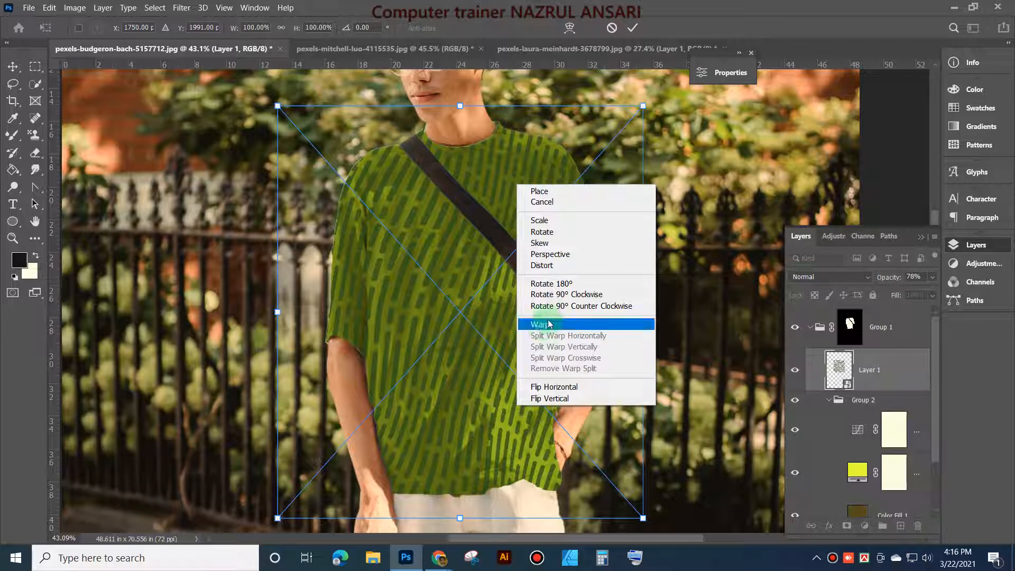
{"action": "left_click", "coordinate": [576, 254]}
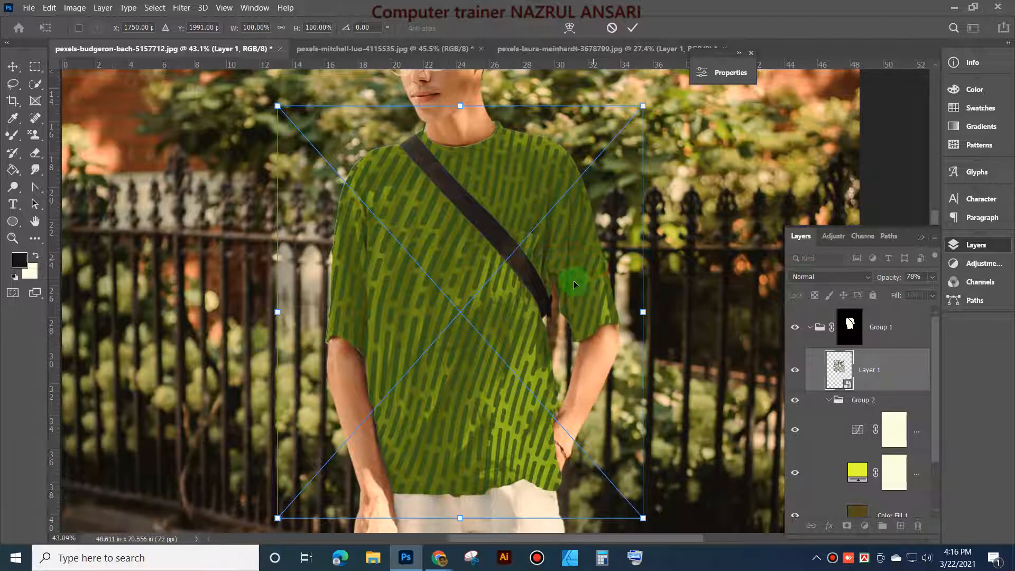
{"action": "left_click_drag", "start_coordinate": [349, 163], "coordinate": [382, 172]}
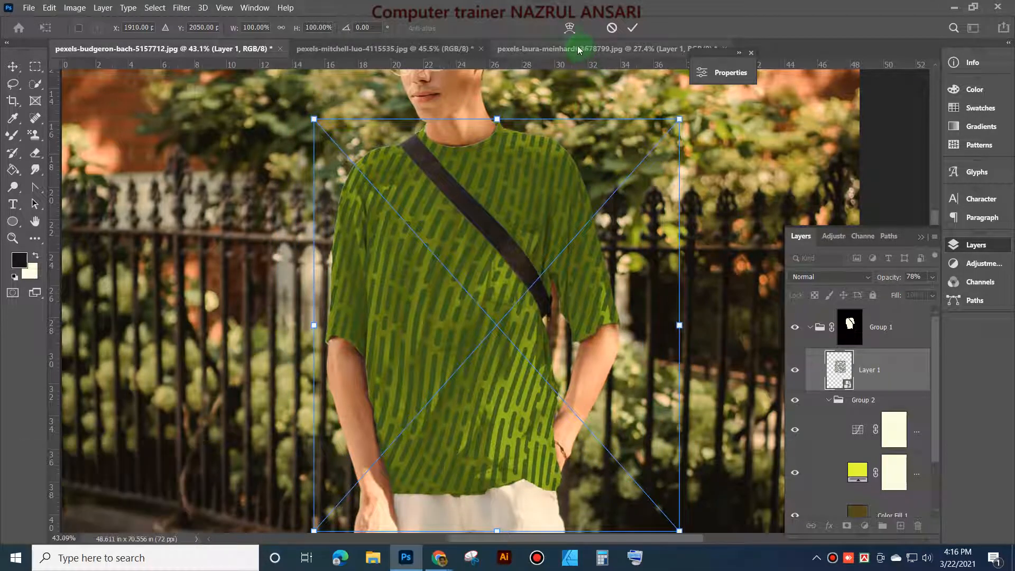
Step: Narrow the pattern's top edge in perspective and adjust its left side so the upper left corner sits lower near the shoulder
{"action": "left_click_drag", "start_coordinate": [679, 119], "coordinate": [641, 141]}
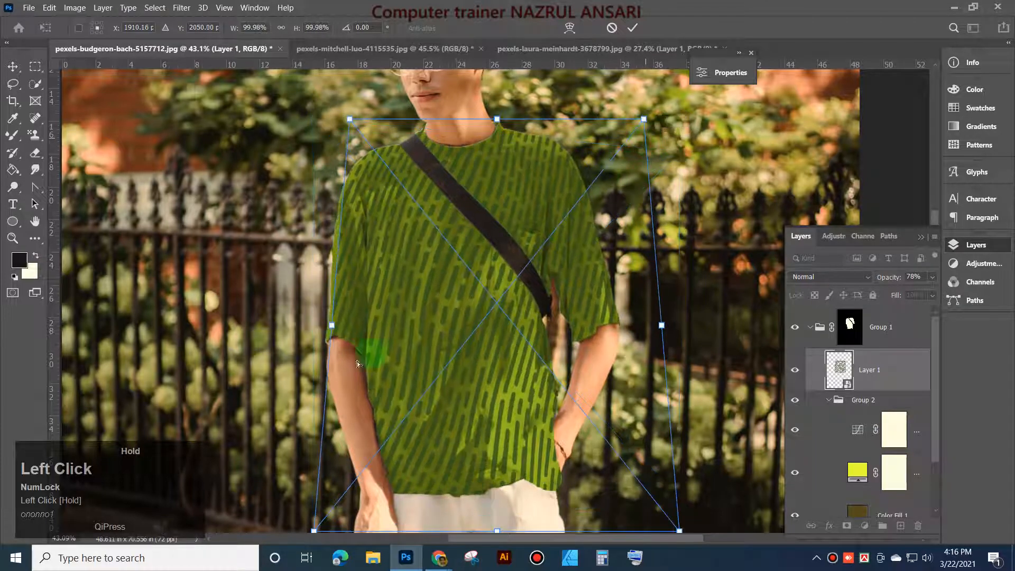
{"action": "left_click_drag", "start_coordinate": [334, 332], "coordinate": [333, 318]}
{"action": "left_click_drag", "start_coordinate": [351, 113], "coordinate": [333, 132]}
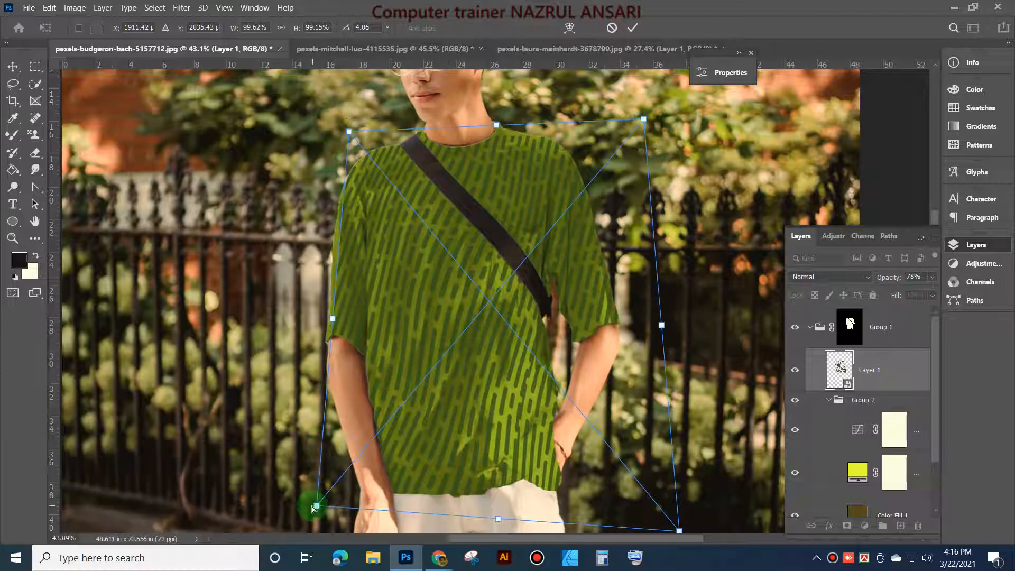
Step: Bring the pattern's bottom corners inward and widen its top edge in perspective beyond both shoulders
{"action": "left_click_drag", "start_coordinate": [316, 504], "coordinate": [310, 500]}
{"action": "mouse_move", "coordinate": [679, 530]}
{"action": "left_mouse_down"}
{"action": "mouse_move", "coordinate": [699, 525]}
{"action": "mouse_move", "coordinate": [678, 529]}
{"action": "left_mouse_up"}
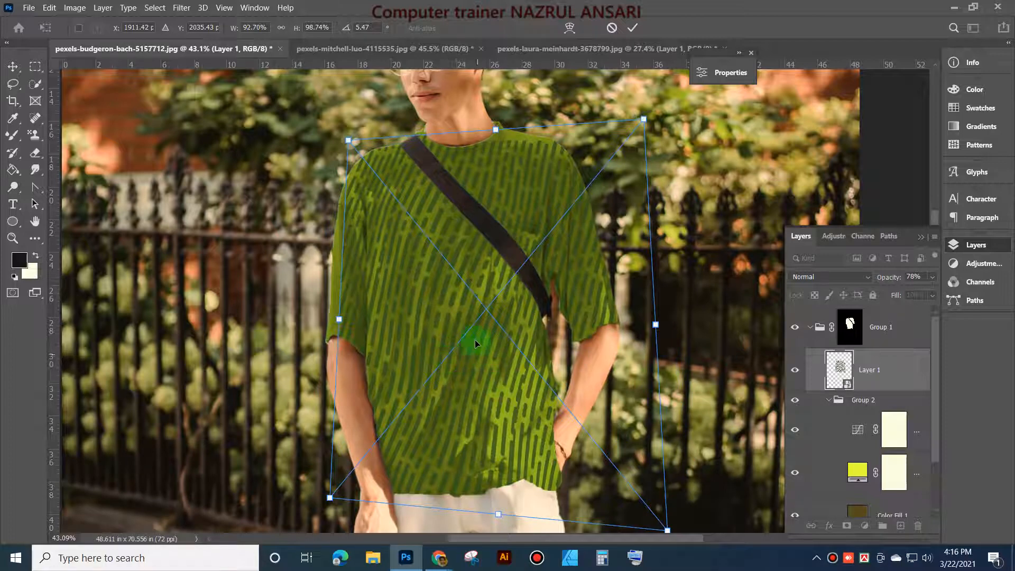
{"action": "left_click_drag", "start_coordinate": [339, 319], "coordinate": [339, 332]}
{"action": "left_click_drag", "start_coordinate": [344, 141], "coordinate": [324, 127]}
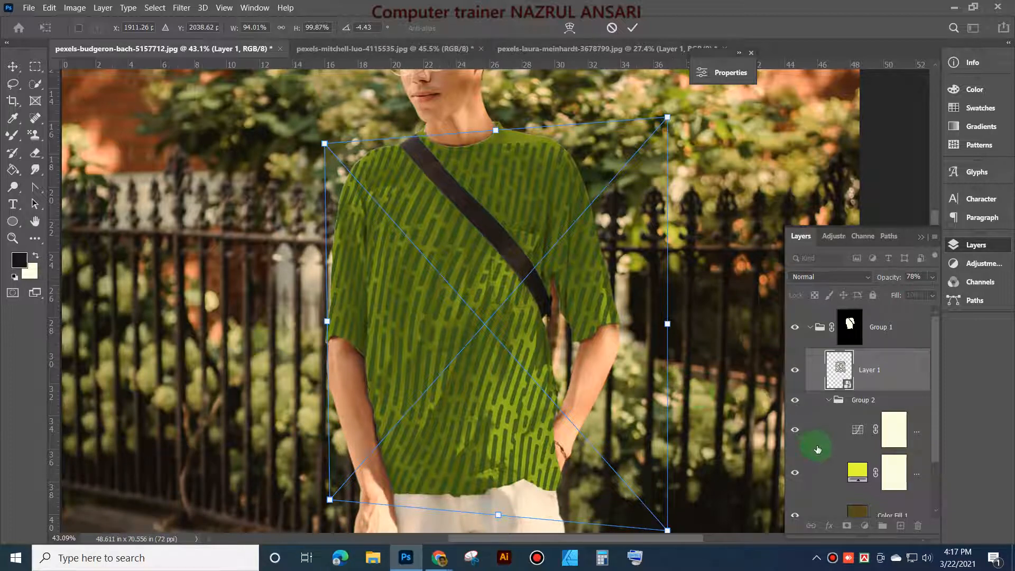
Step: Nudge the transformed pattern left to about X 1825 so it covers the left sleeve, and commit the transform
{"action": "key", "text": "Left"}
{"action": "key", "text": "Left"}
{"action": "key", "text": "Left"}
{"action": "key", "text": "Left"}
{"action": "key", "text": "Left"}
{"action": "key", "text": "Left"}
{"action": "key", "text": "Left"}
{"action": "key", "text": "Left"}
{"action": "key", "text": "Left"}
{"action": "key", "text": "Left"}
{"action": "key", "text": "Left"}
{"action": "key", "text": "Left"}
{"action": "key", "text": "Left"}
{"action": "key", "text": "Left"}
{"action": "key", "text": "Left"}
{"action": "key", "text": "Left"}
{"action": "key", "text": "Left"}
{"action": "key", "text": "Left"}
{"action": "key", "text": "Left"}
{"action": "key", "text": "Left"}
{"action": "key", "text": "Left"}
{"action": "key", "text": "Left"}
{"action": "key", "text": "Left"}
{"action": "key", "text": "Left"}
{"action": "key", "text": "Left"}
{"action": "key", "text": "Left"}
{"action": "key", "text": "Left"}
{"action": "key", "text": "Left"}
{"action": "key", "text": "Left"}
{"action": "key", "text": "Left"}
{"action": "key", "text": "Left"}
{"action": "key", "text": "Left"}
{"action": "key", "text": "Left"}
{"action": "key", "text": "Left"}
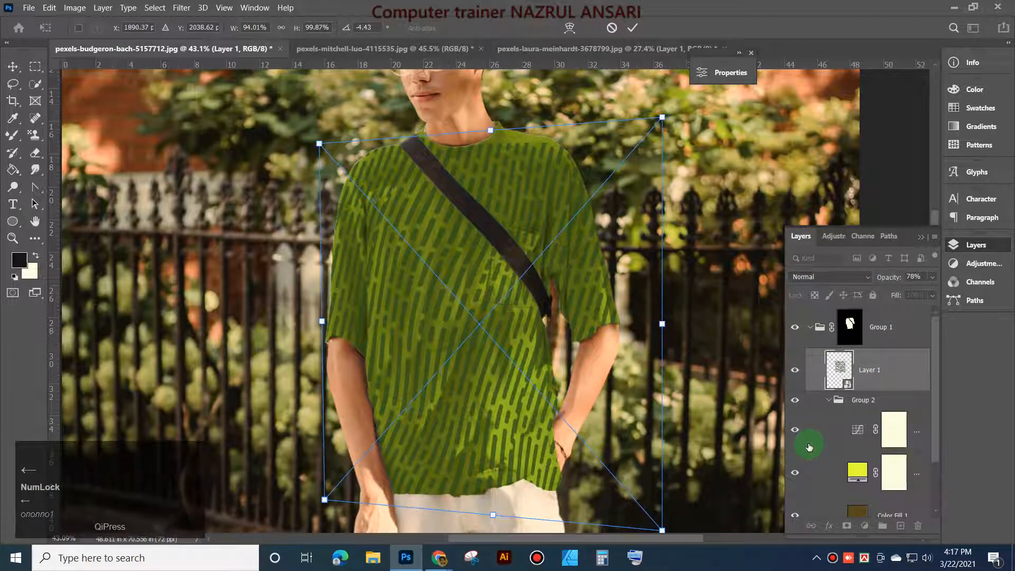
{"action": "key", "text": "Left"}
{"action": "key", "text": "Left"}
{"action": "key", "text": "Left"}
{"action": "key", "text": "Left"}
{"action": "key", "text": "Left"}
{"action": "key", "text": "Left"}
{"action": "key", "text": "Left"}
{"action": "key", "text": "Left"}
{"action": "key", "text": "Left"}
{"action": "key", "text": "Left"}
{"action": "key", "text": "Left"}
{"action": "key", "text": "Left"}
{"action": "key", "text": "Left"}
{"action": "key", "text": "Left"}
{"action": "key", "text": "Left"}
{"action": "key", "text": "Left"}
{"action": "key", "text": "Left"}
{"action": "key", "text": "Left"}
{"action": "key", "text": "Left"}
{"action": "key", "text": "Left"}
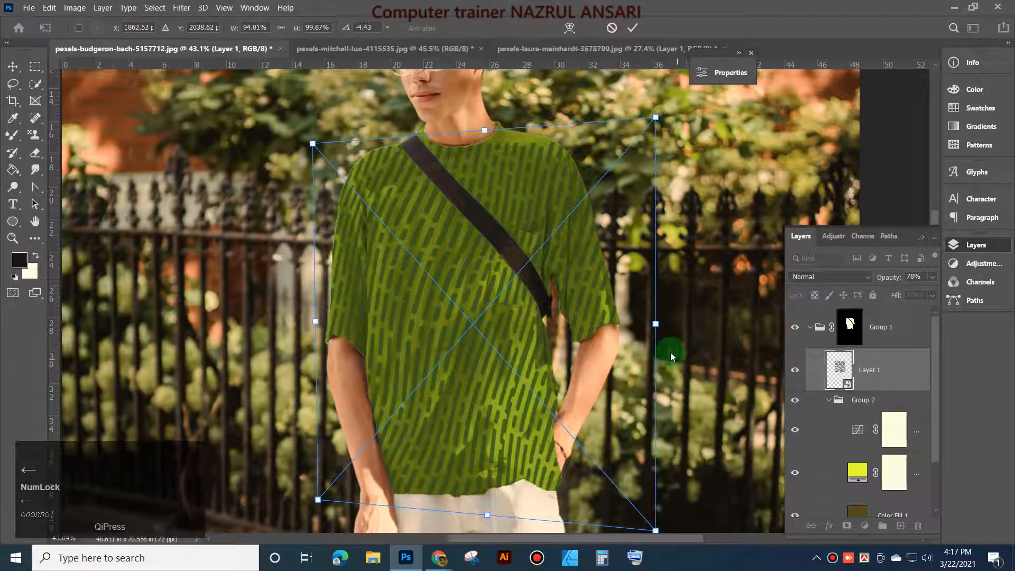
{"action": "key", "text": "Left"}
{"action": "key", "text": "Left"}
{"action": "key", "text": "Left"}
{"action": "key", "text": "Left"}
{"action": "key", "text": "Left"}
{"action": "key", "text": "Left"}
{"action": "key", "text": "Left"}
{"action": "key", "text": "Left"}
{"action": "key", "text": "Left"}
{"action": "key", "text": "Left"}
{"action": "key", "text": "Left"}
{"action": "key", "text": "Left"}
{"action": "key", "text": "Left"}
{"action": "key", "text": "Left"}
{"action": "key", "text": "Left"}
{"action": "key", "text": "Left"}
{"action": "key", "text": "Left"}
{"action": "key", "text": "Left"}
{"action": "key", "text": "Left"}
{"action": "key", "text": "Left"}
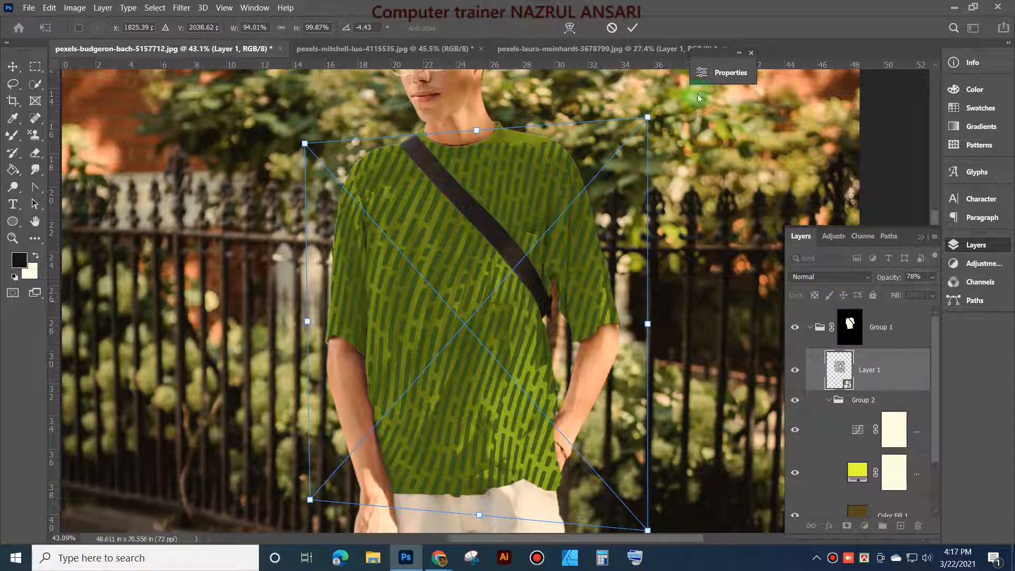
{"action": "left_click", "coordinate": [633, 28]}
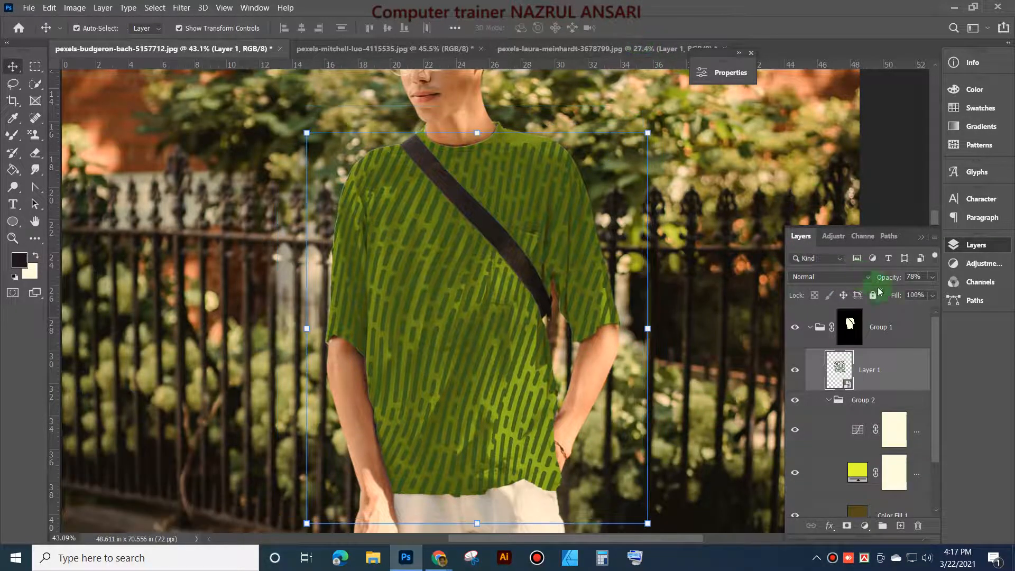
Step: Set Layer 1's opacity to 93%, then stretch the pattern's top edge above the collar to about 105% height and commit
{"action": "left_click", "coordinate": [932, 277]}
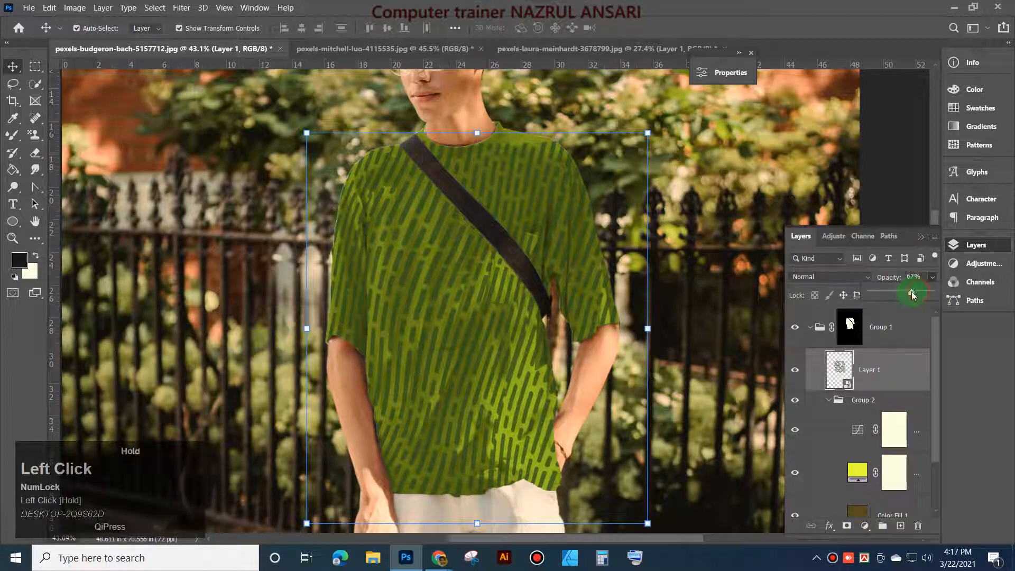
{"action": "left_click_drag", "start_coordinate": [902, 295], "coordinate": [928, 293]}
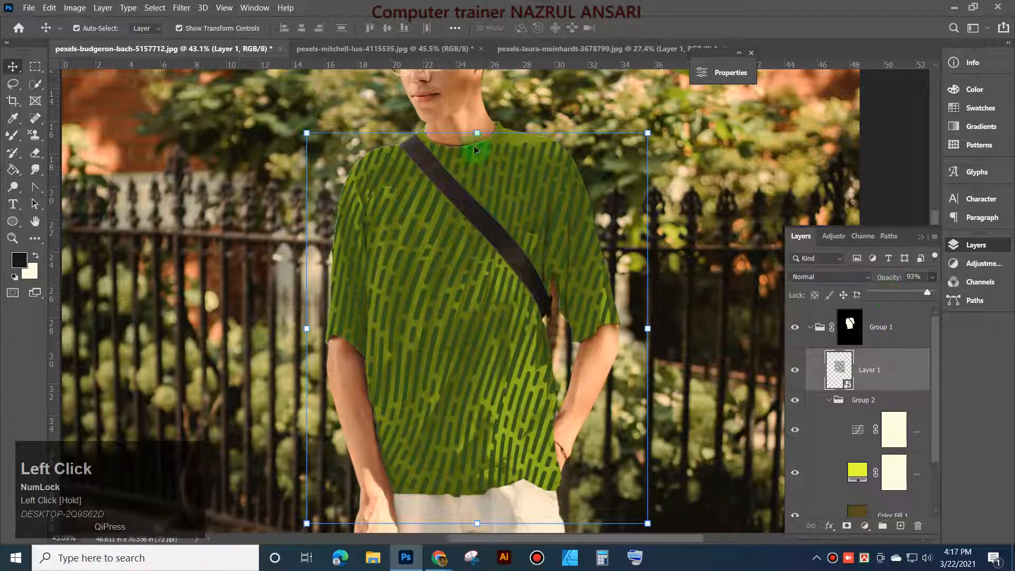
{"action": "left_click_drag", "start_coordinate": [477, 132], "coordinate": [477, 109]}
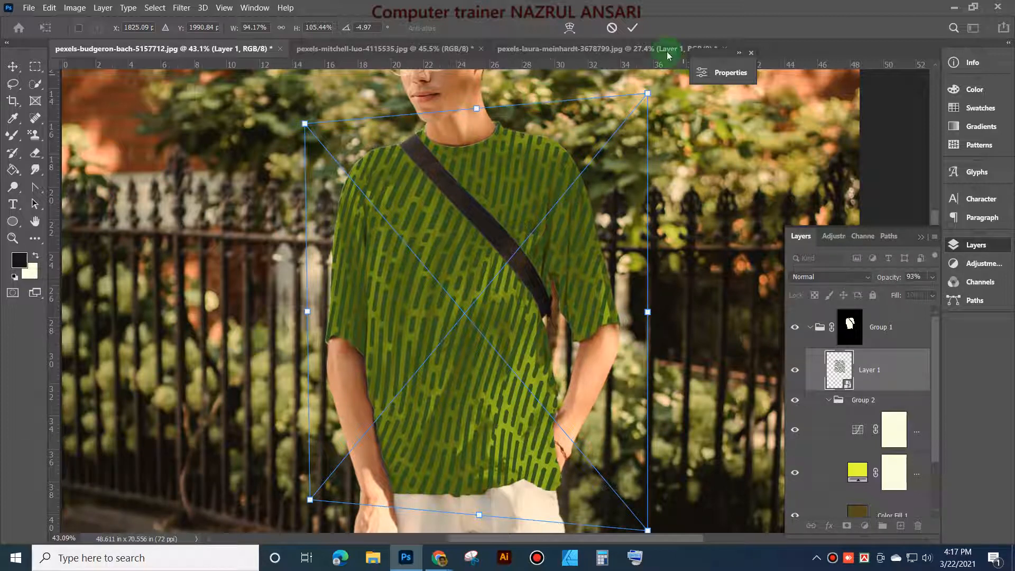
{"action": "left_click", "coordinate": [632, 28]}
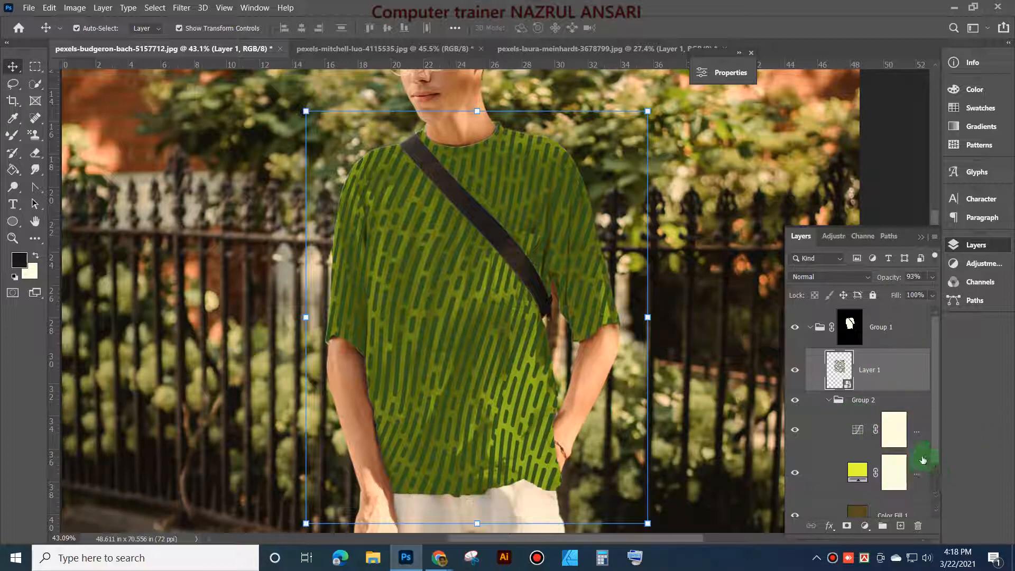
Step: Open the blending options of the Curves layer in Group 2 and set its Underlying Layer shadow split to 23 / 83
{"action": "left_click", "coordinate": [918, 434]}
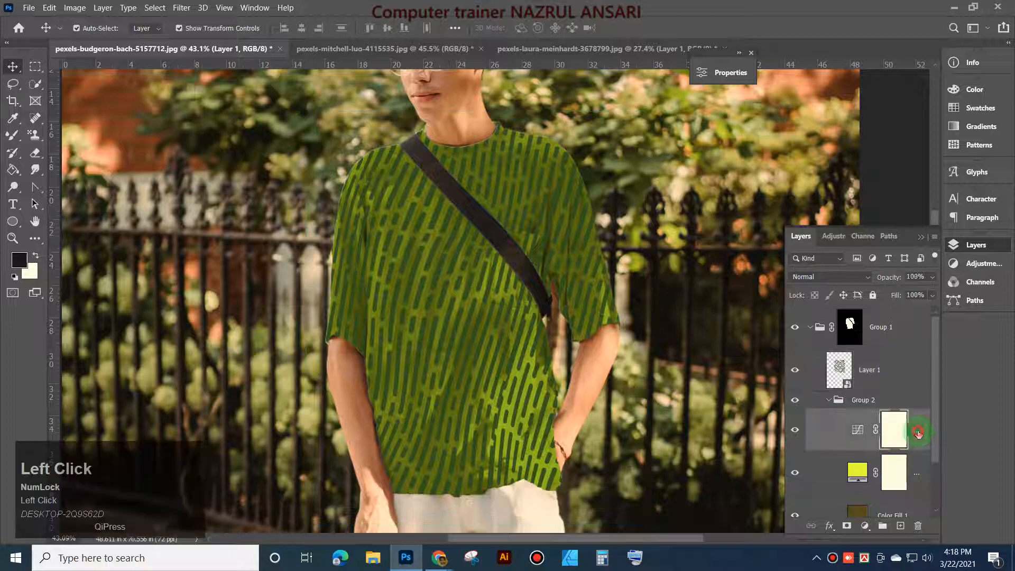
{"action": "double_click", "coordinate": [906, 434]}
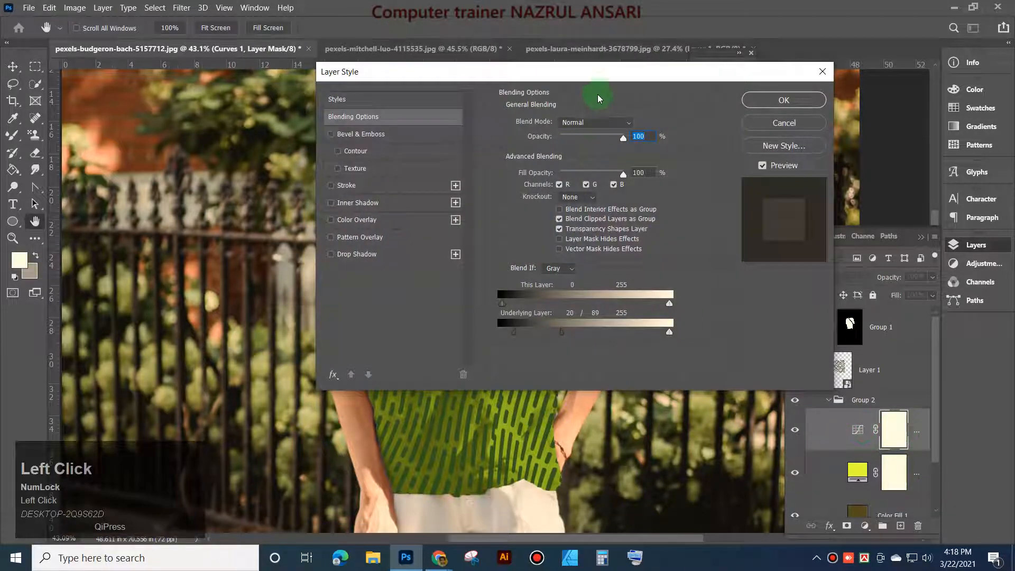
{"action": "left_click_drag", "start_coordinate": [612, 81], "coordinate": [890, 32]}
{"action": "mouse_move", "coordinate": [839, 285]}
{"action": "left_mouse_down"}
{"action": "mouse_move", "coordinate": [872, 288]}
{"action": "mouse_move", "coordinate": [825, 280]}
{"action": "left_mouse_up"}
{"action": "left_click_drag", "start_coordinate": [791, 280], "coordinate": [832, 288]}
{"action": "left_click_drag", "start_coordinate": [835, 288], "coordinate": [837, 292]}
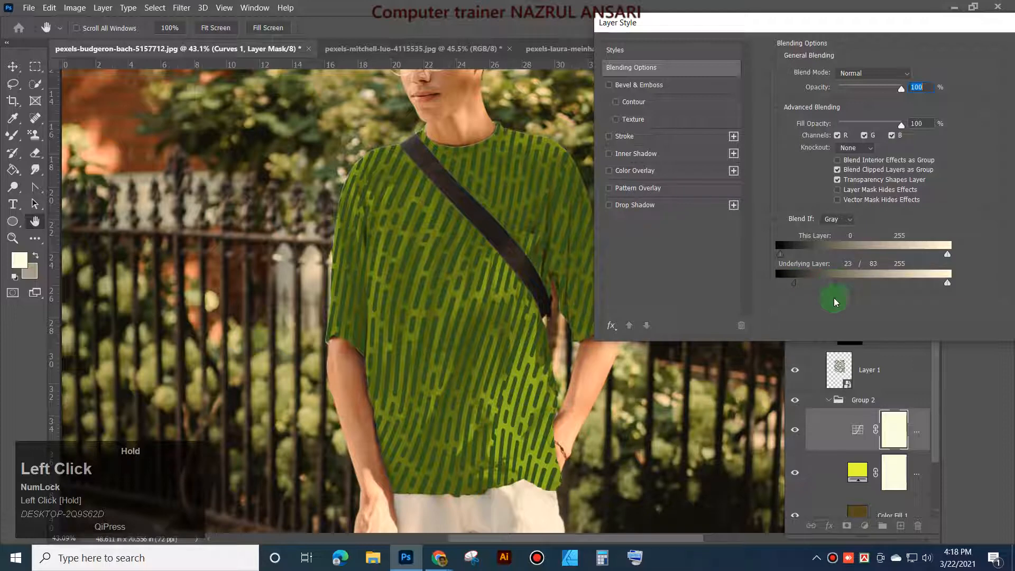
Step: Preview other blend modes for the Curves layer but keep Normal, set the Underlying Layer shadow split to 30 / 103, and confirm
{"action": "left_click_drag", "start_coordinate": [944, 24], "coordinate": [913, 43]}
{"action": "left_click", "coordinate": [910, 94]}
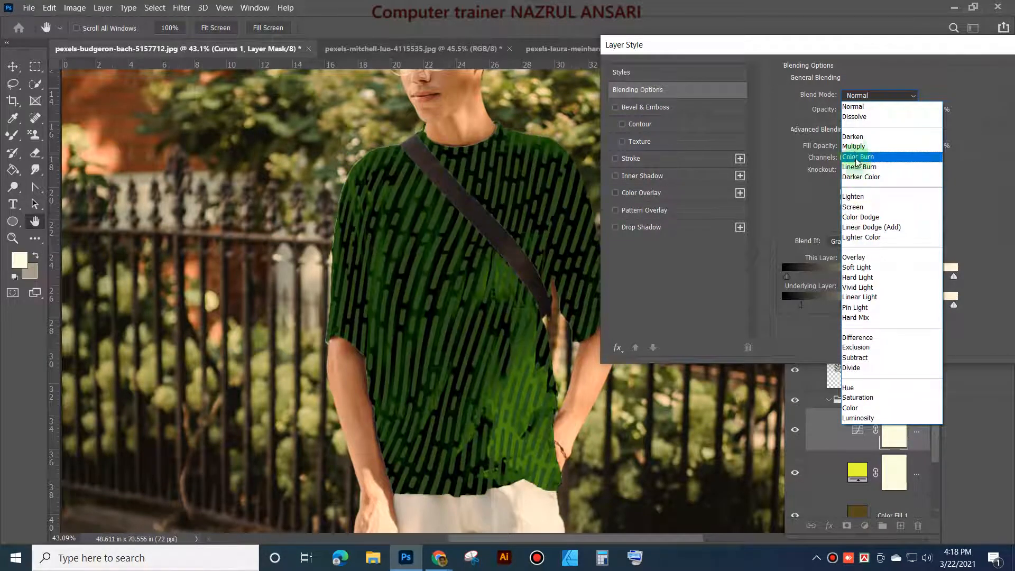
{"action": "left_click", "coordinate": [849, 109]}
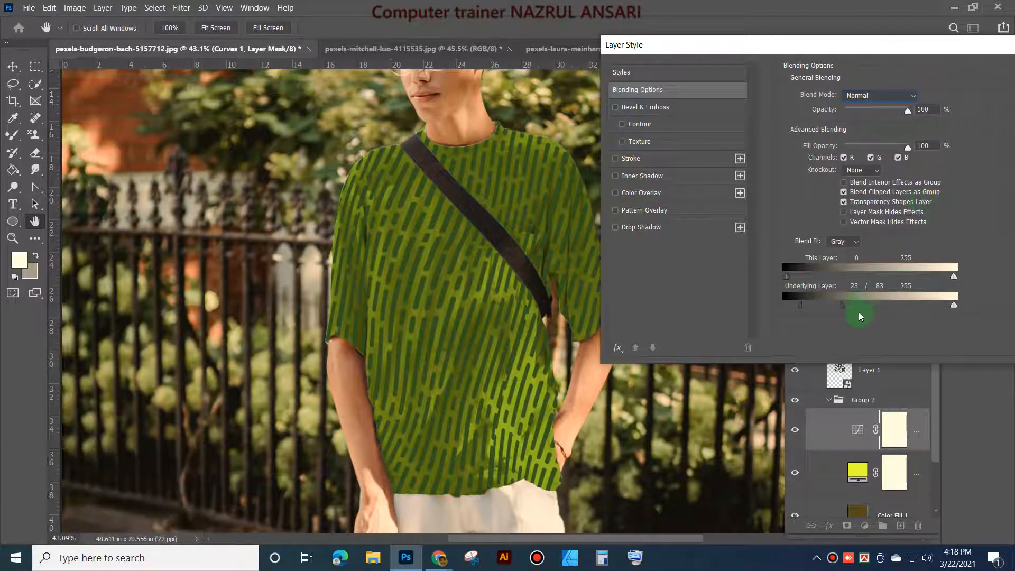
{"action": "left_click_drag", "start_coordinate": [861, 312], "coordinate": [807, 310]}
{"action": "left_click_drag", "start_coordinate": [883, 45], "coordinate": [653, 72]}
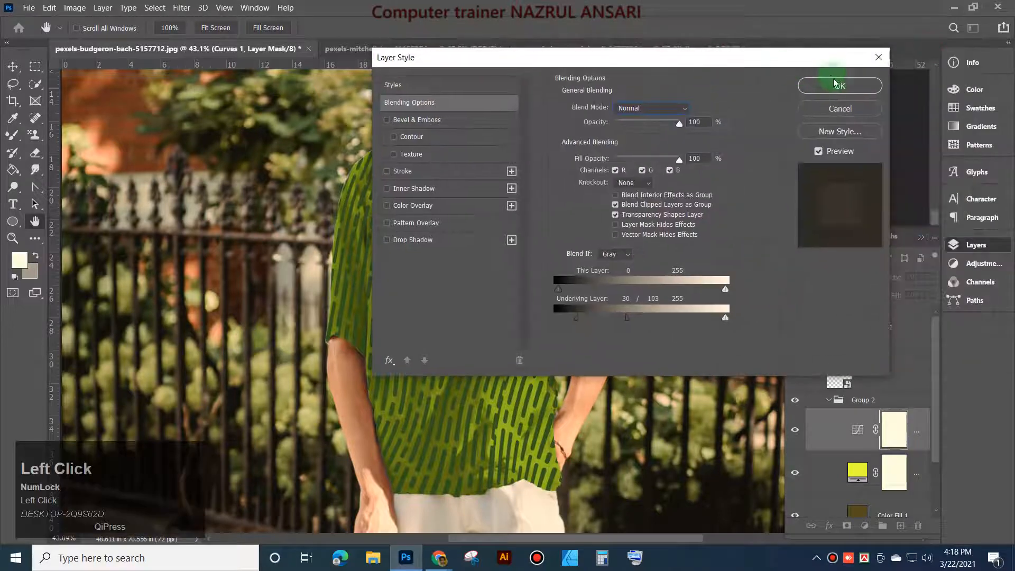
{"action": "left_click", "coordinate": [839, 84]}
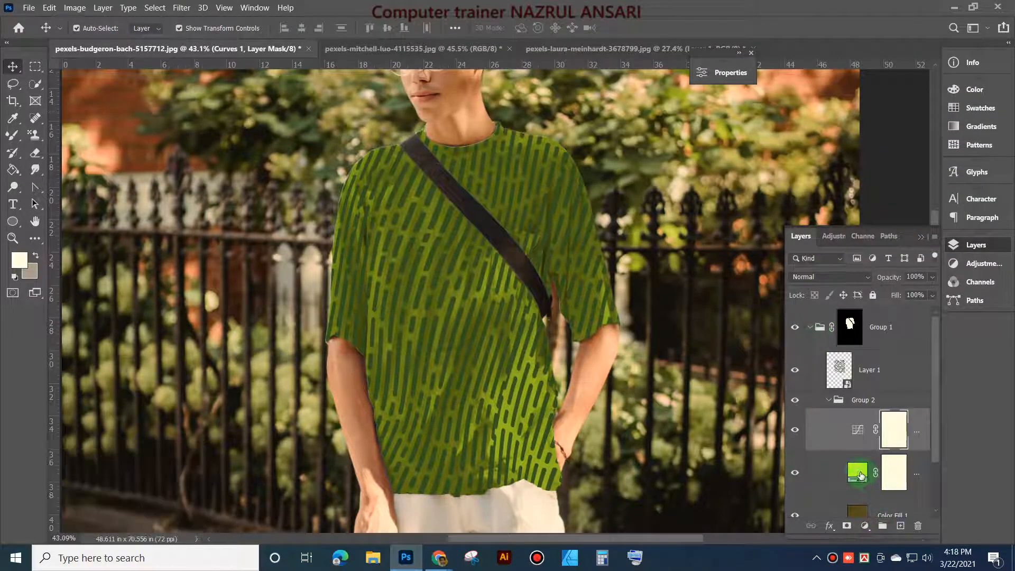
Step: Open the colour of the yellow fill layer in Group 2 and try olive #5b6628, pale pink #e2bdc7 and dark maroon #2e0611
{"action": "double_click", "coordinate": [858, 473]}
{"action": "left_click", "coordinate": [770, 148]}
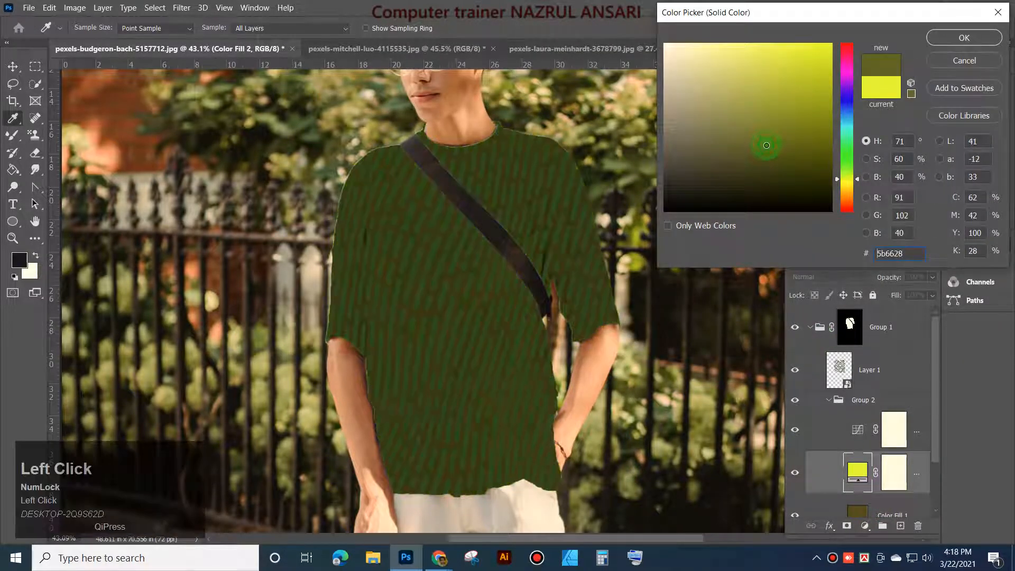
{"action": "left_click", "coordinate": [748, 86]}
{"action": "left_click", "coordinate": [846, 51]}
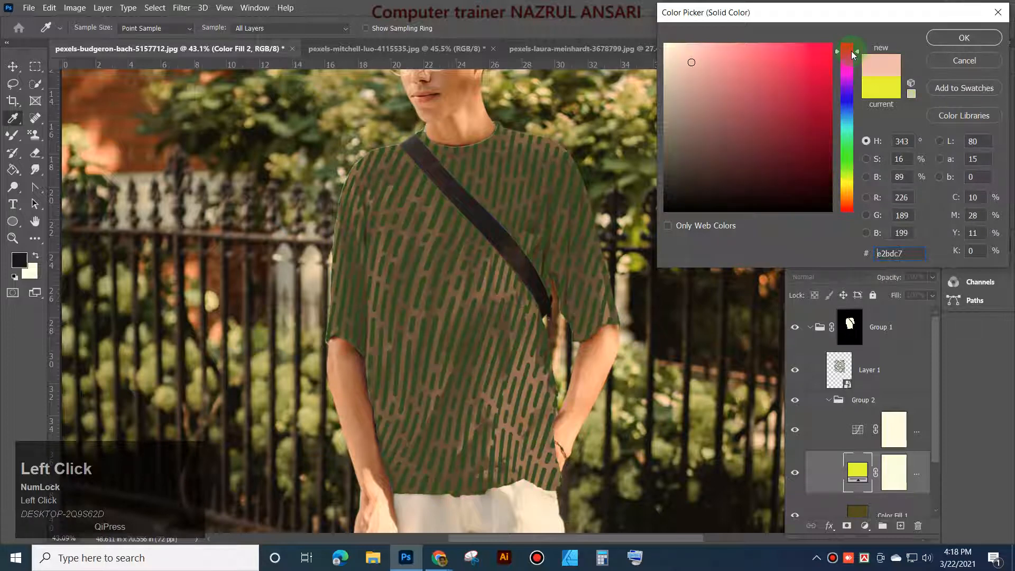
{"action": "left_click", "coordinate": [791, 125]}
{"action": "left_click", "coordinate": [787, 145]}
{"action": "left_click", "coordinate": [810, 180]}
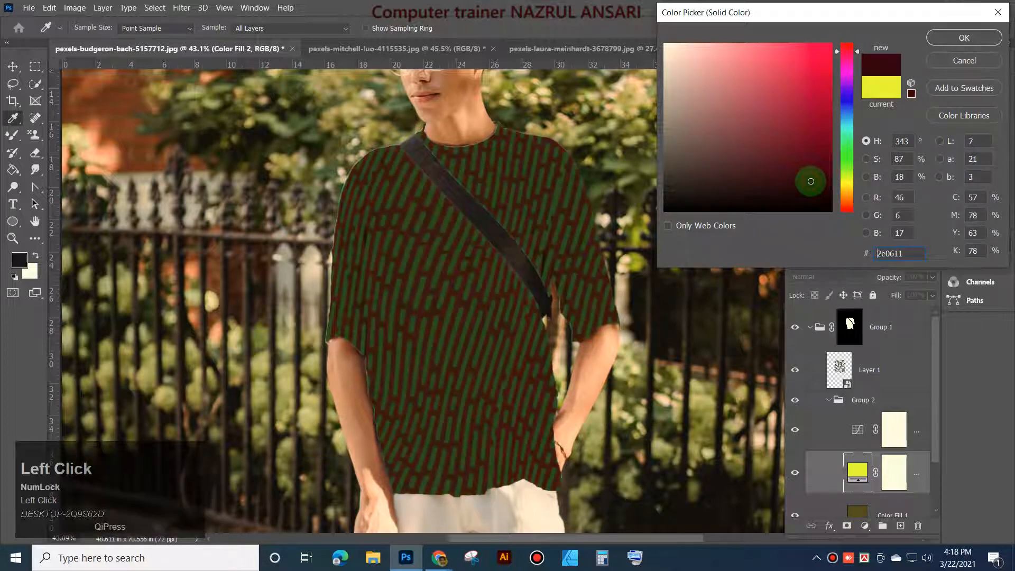
Step: Try pink and deep red shades for the fill layer, such as #bc5f79 and #840a2c
{"action": "left_click", "coordinate": [782, 139]}
{"action": "left_click", "coordinate": [754, 93]}
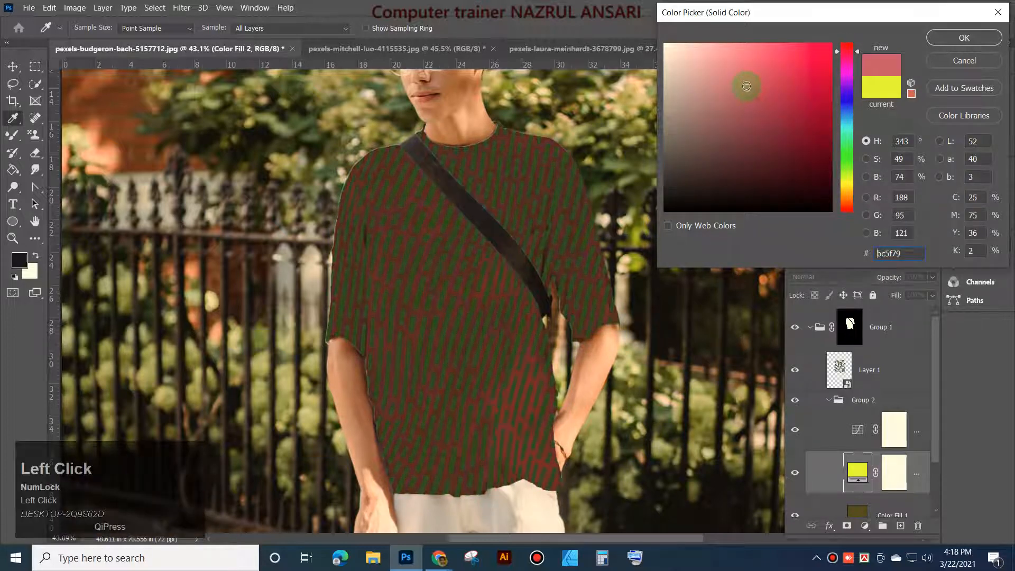
{"action": "left_click", "coordinate": [803, 81]}
{"action": "left_click", "coordinate": [820, 124]}
{"action": "left_click", "coordinate": [810, 148]}
{"action": "left_click", "coordinate": [812, 165]}
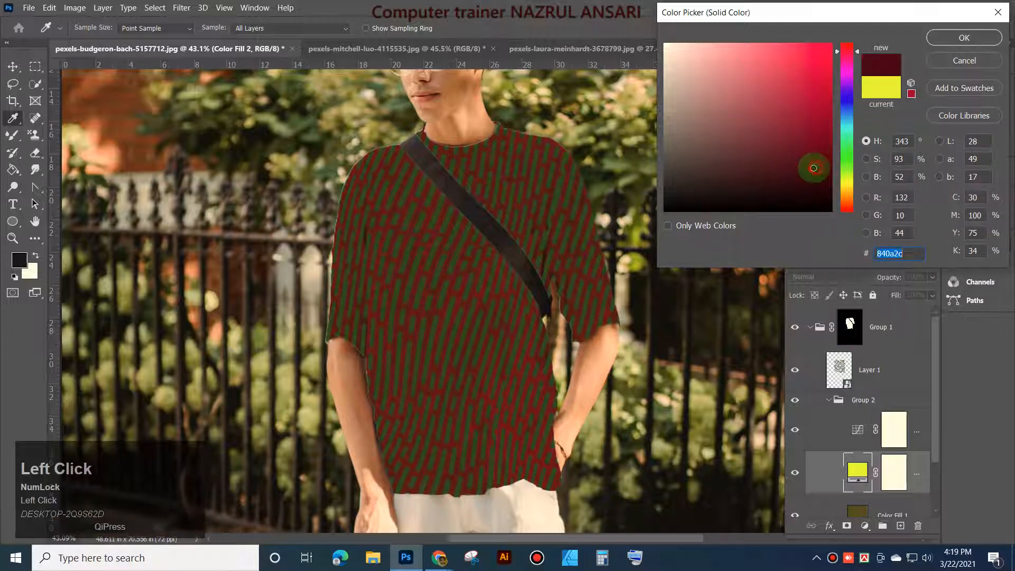
{"action": "left_click", "coordinate": [814, 168]}
Step: Set the upper fill layer in Group 2 to bright yellow #eef030 and confirm the colour
{"action": "left_click", "coordinate": [851, 198]}
{"action": "left_click", "coordinate": [849, 183]}
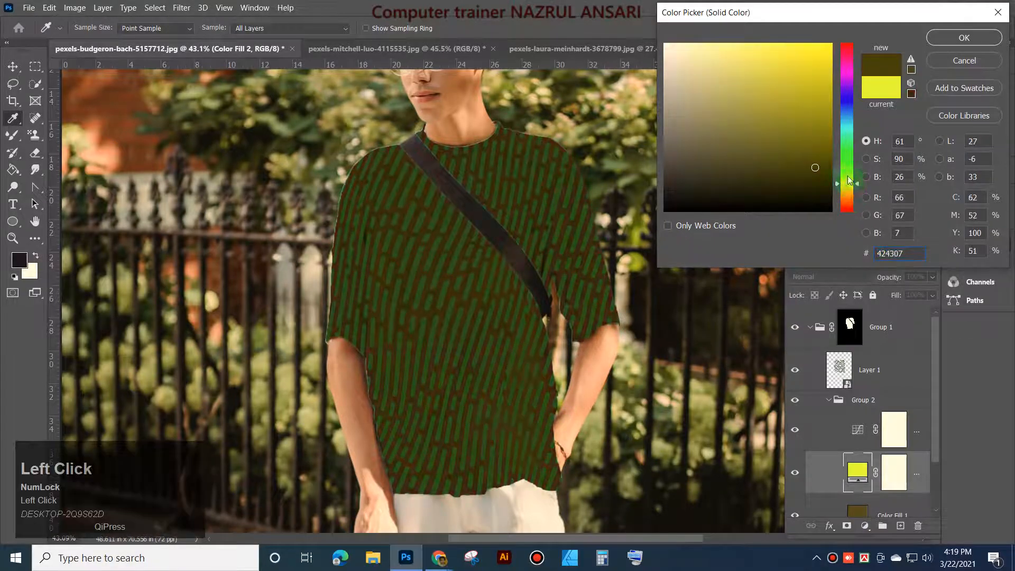
{"action": "left_click", "coordinate": [799, 53]}
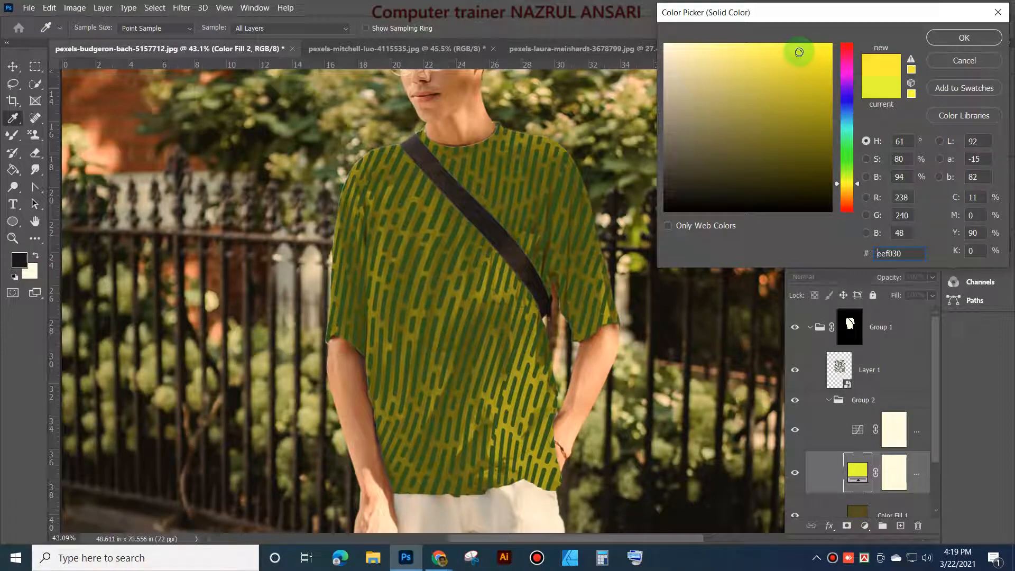
{"action": "left_click", "coordinate": [938, 38]}
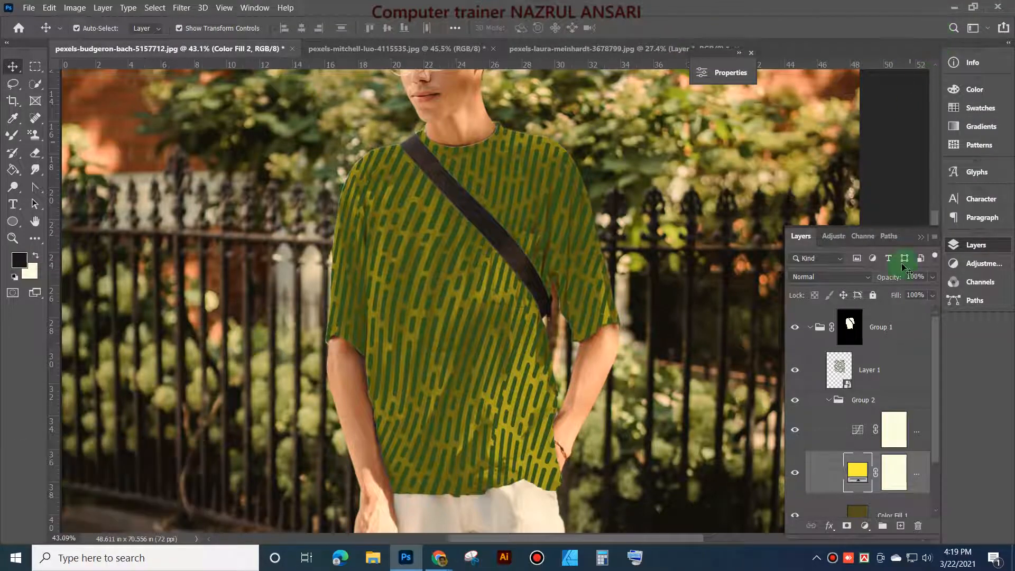
Step: Lower the yellow fill layer's opacity to 82%
{"action": "left_click", "coordinate": [932, 276]}
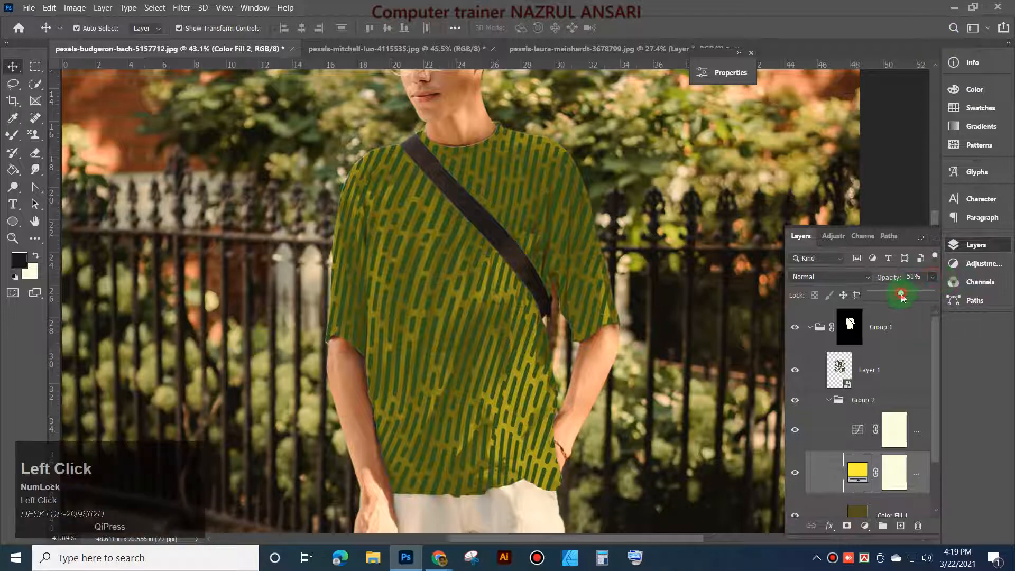
{"action": "left_click_drag", "start_coordinate": [901, 295], "coordinate": [917, 295]}
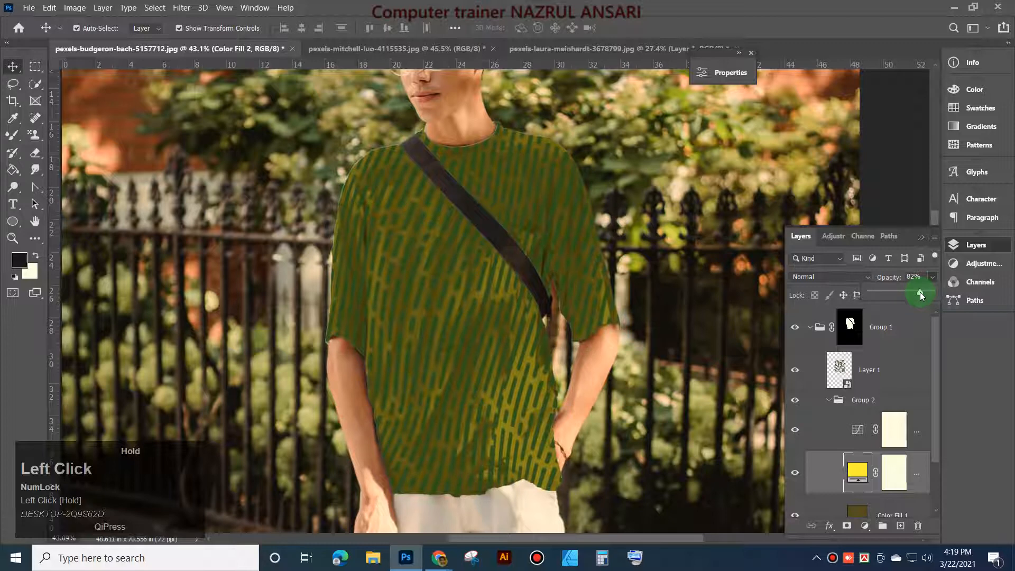
{"action": "left_click_drag", "start_coordinate": [920, 294], "coordinate": [920, 294]}
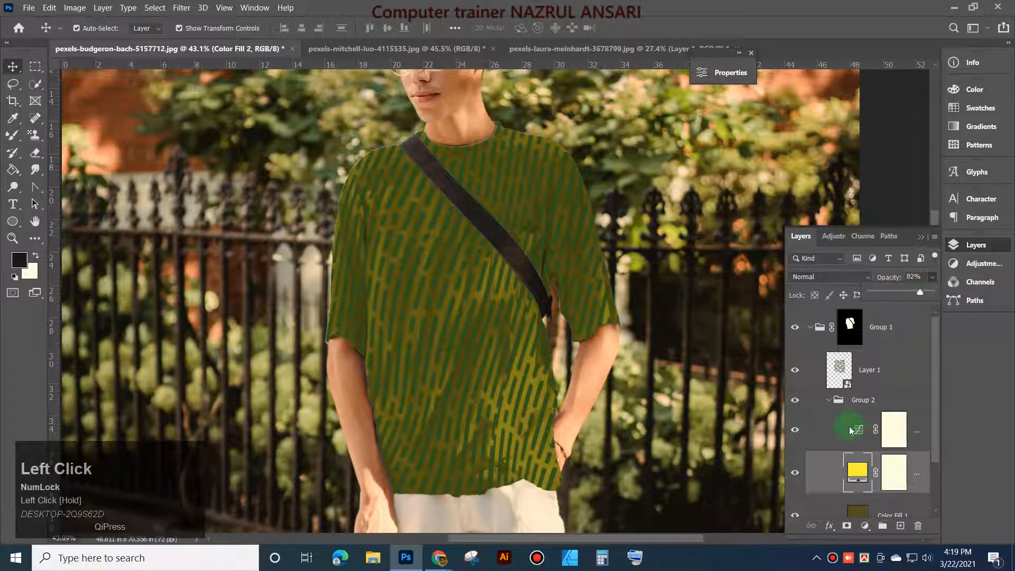
Step: Compare the shirt with Color Fill 1, the yellow fill, the Curves layer and all of Group 2 each hidden and shown again
{"action": "left_click", "coordinate": [829, 400]}
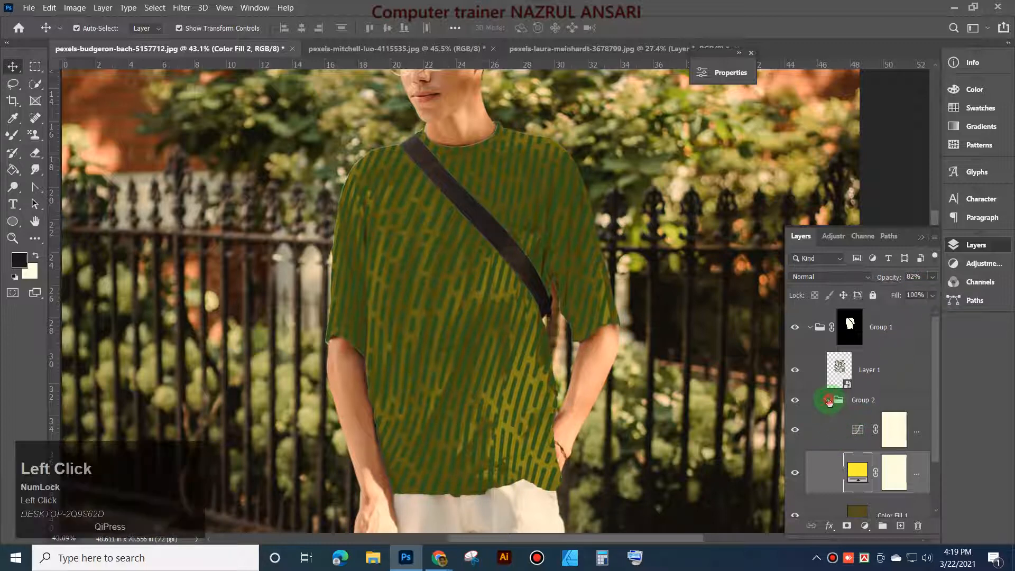
{"action": "left_click", "coordinate": [812, 332]}
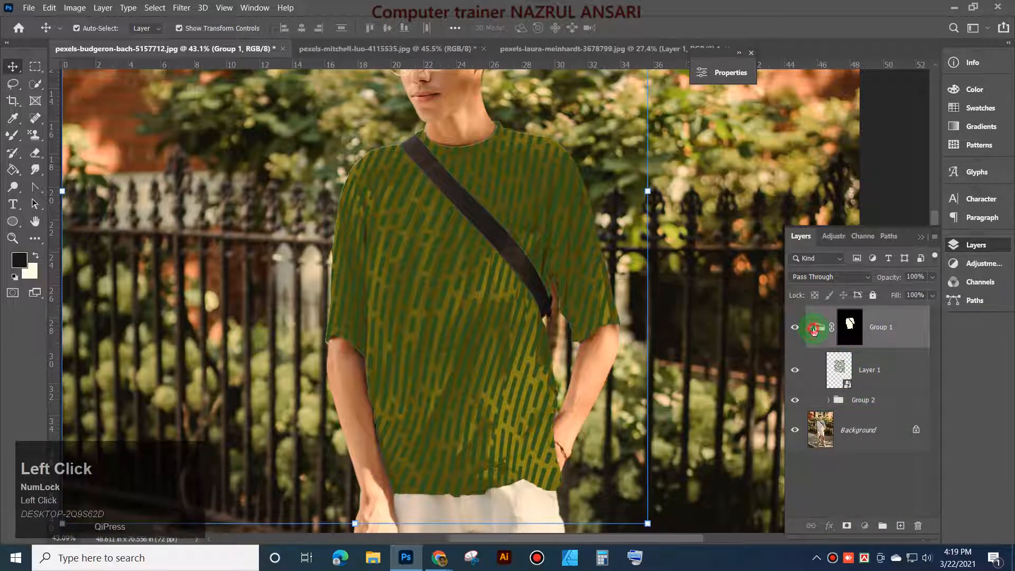
{"action": "left_click", "coordinate": [813, 328]}
{"action": "left_click", "coordinate": [813, 328]}
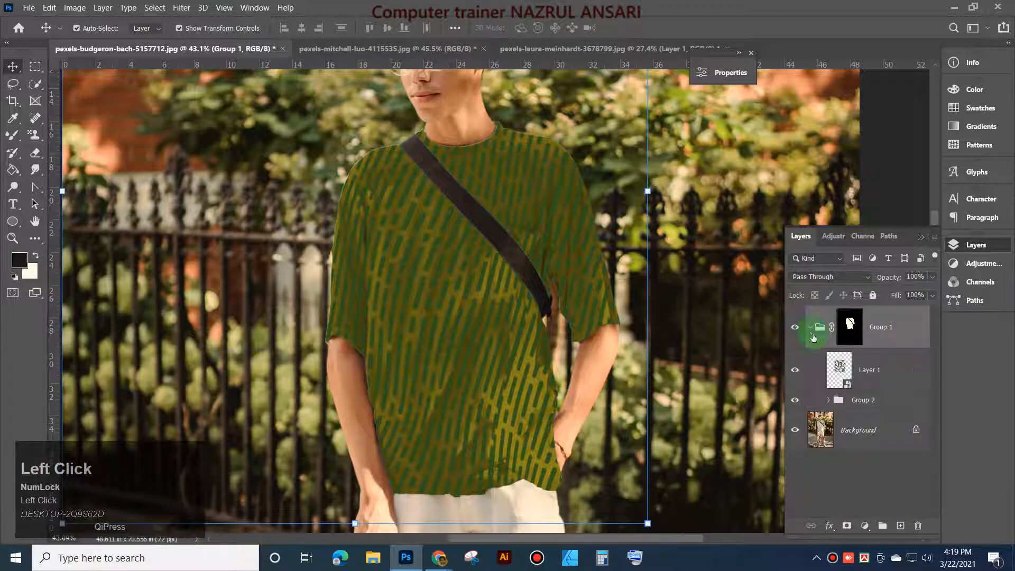
{"action": "left_click", "coordinate": [825, 402]}
{"action": "left_click_drag", "start_coordinate": [935, 423], "coordinate": [941, 465]}
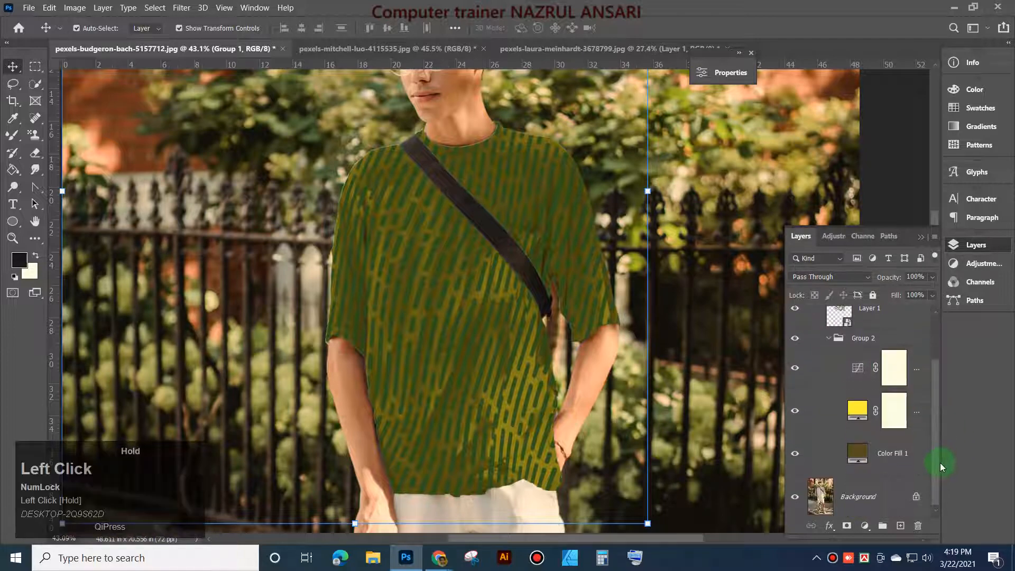
{"action": "left_click", "coordinate": [795, 455]}
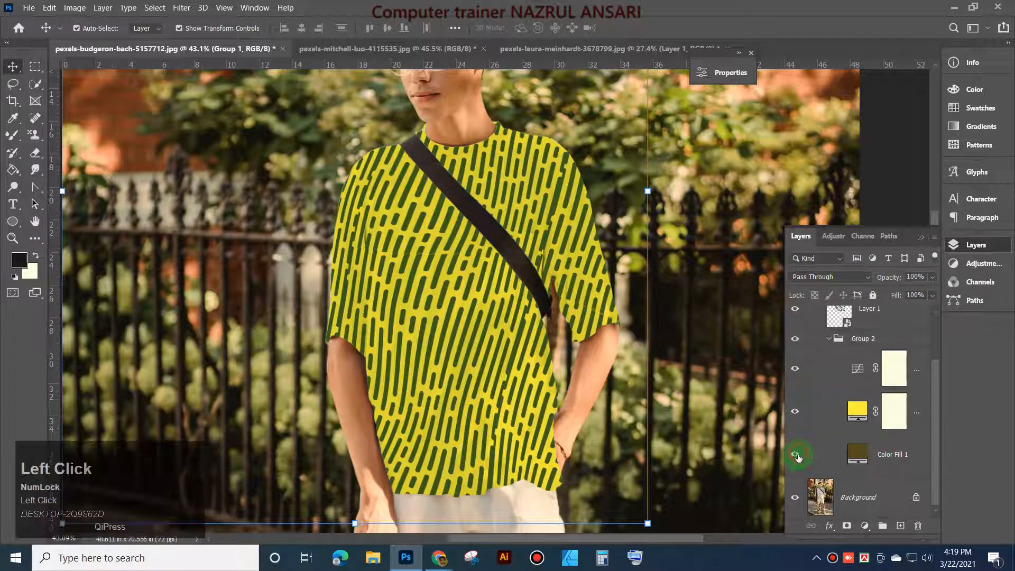
{"action": "left_click", "coordinate": [796, 456]}
{"action": "left_click", "coordinate": [796, 412]}
{"action": "left_click", "coordinate": [796, 413]}
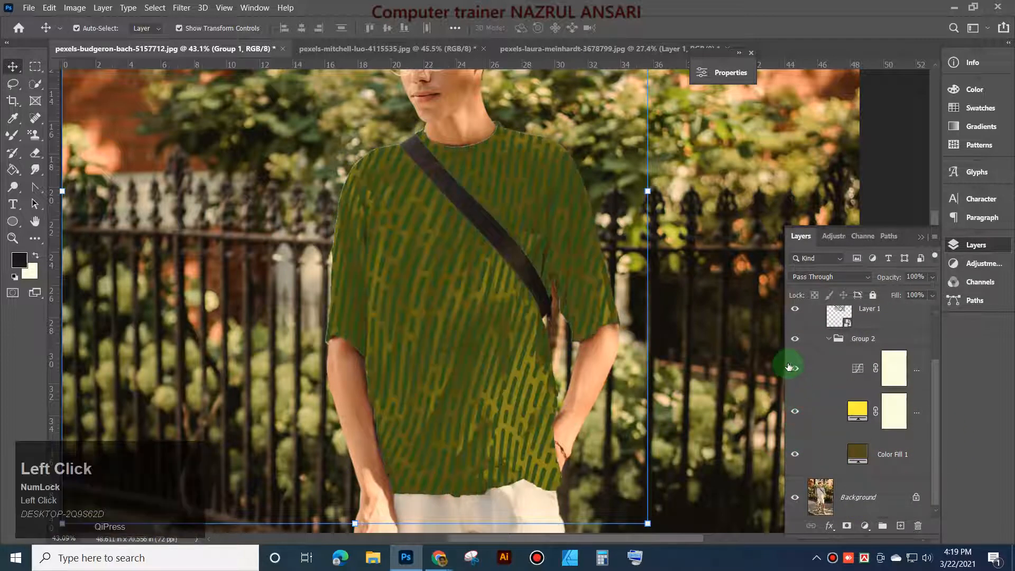
{"action": "left_click", "coordinate": [792, 368]}
{"action": "left_click", "coordinate": [792, 368]}
{"action": "left_click", "coordinate": [795, 340]}
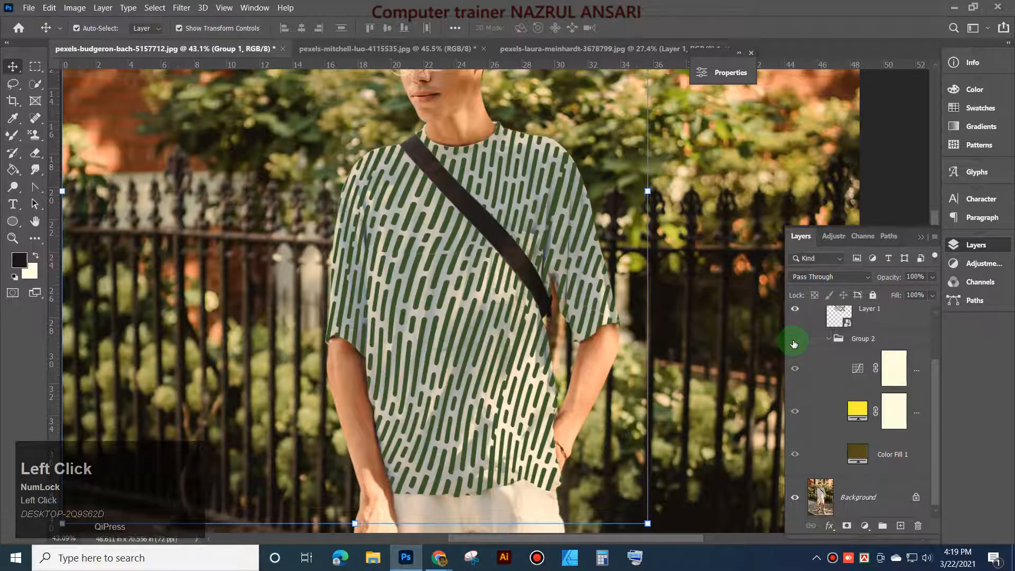
{"action": "left_click", "coordinate": [795, 340]}
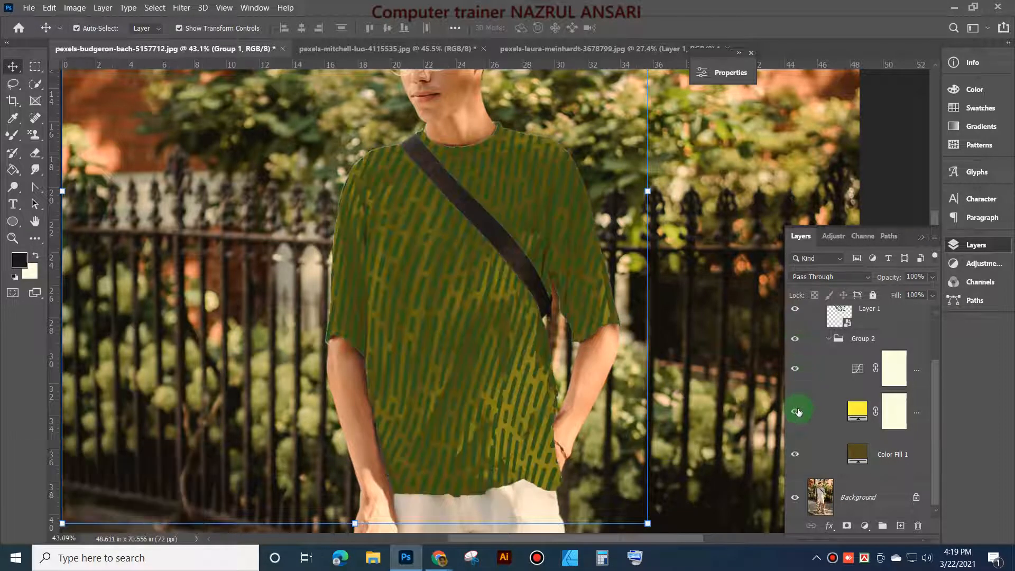
{"action": "left_click", "coordinate": [795, 455]}
{"action": "left_click", "coordinate": [795, 456]}
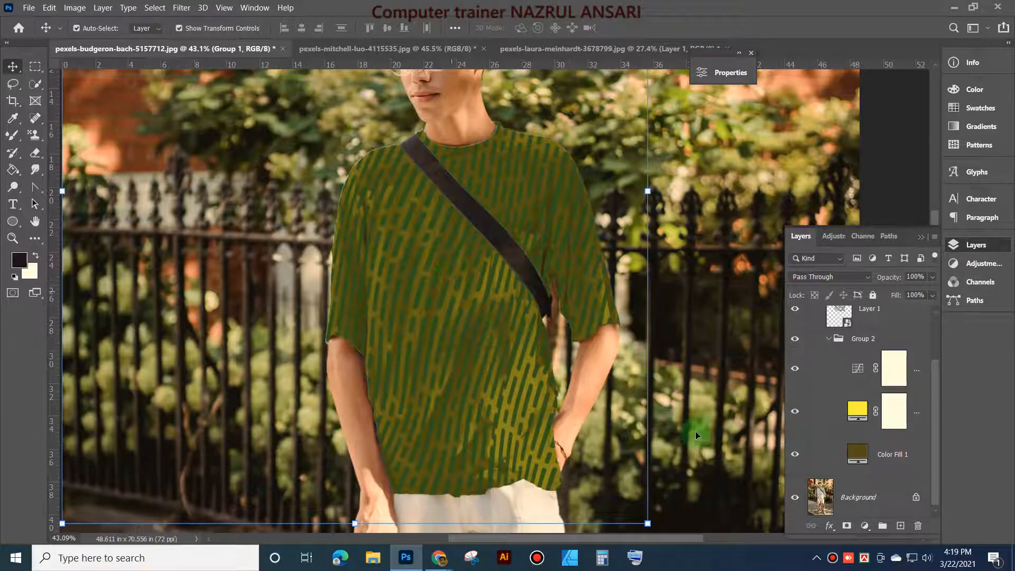
Step: Recolour Color Fill 1, trying #54523d, green #93af77 and violet #950cdc before confirming muted purple #683f7d
{"action": "left_click", "coordinate": [858, 456]}
{"action": "double_click", "coordinate": [861, 458]}
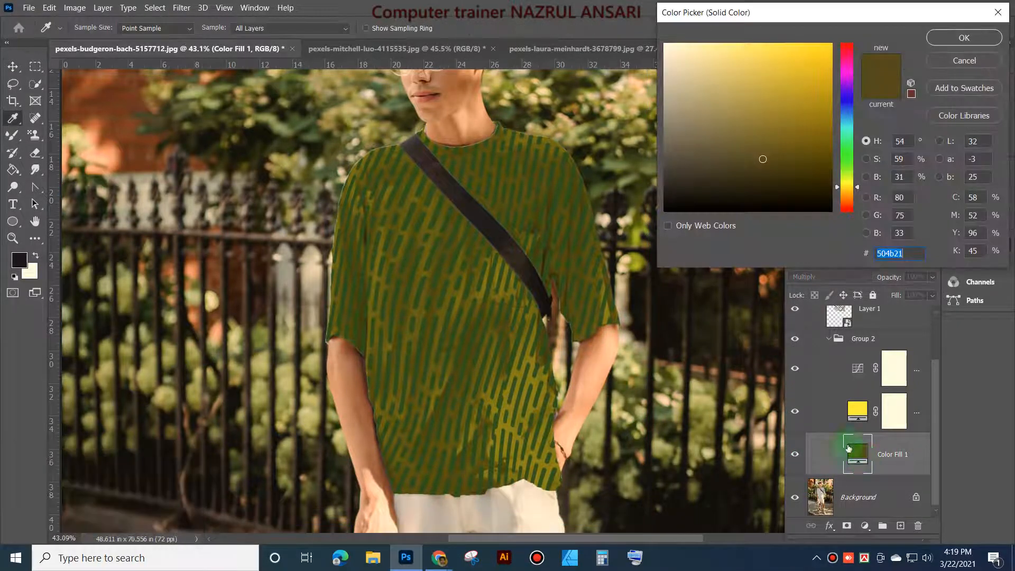
{"action": "left_click", "coordinate": [732, 184]}
{"action": "left_click", "coordinate": [717, 96]}
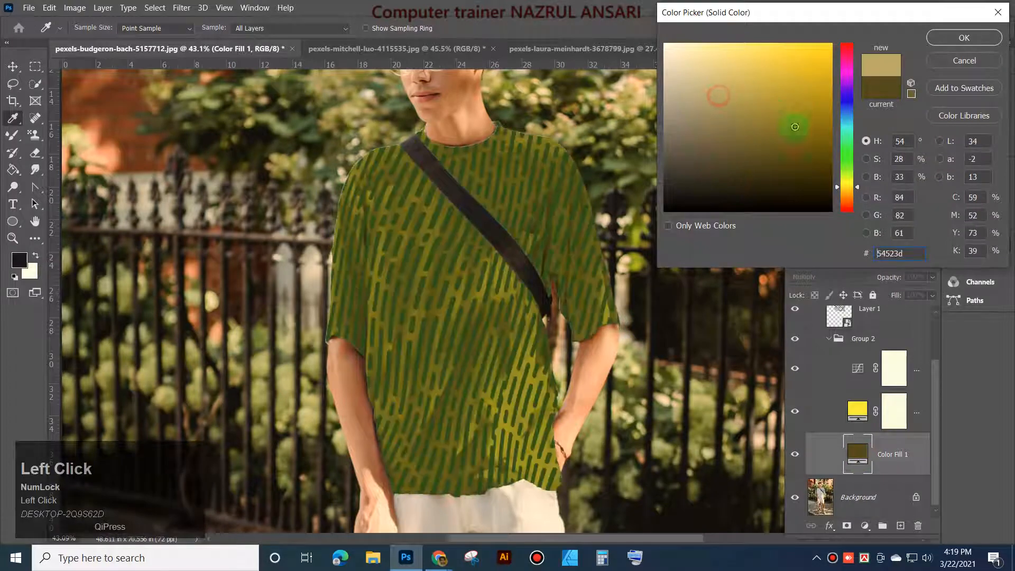
{"action": "left_click", "coordinate": [852, 169]}
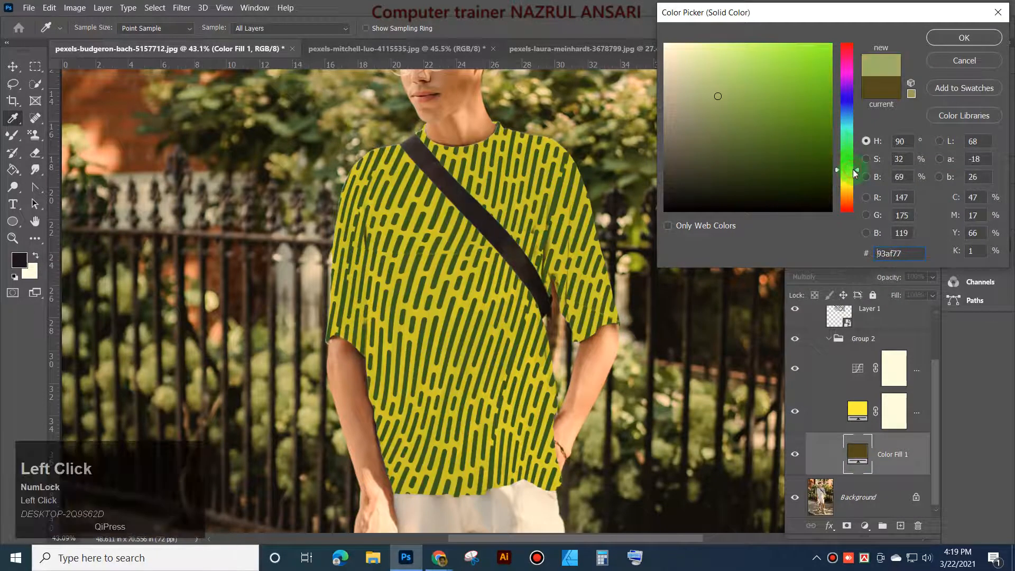
{"action": "left_click", "coordinate": [846, 81]}
{"action": "left_click", "coordinate": [824, 67]}
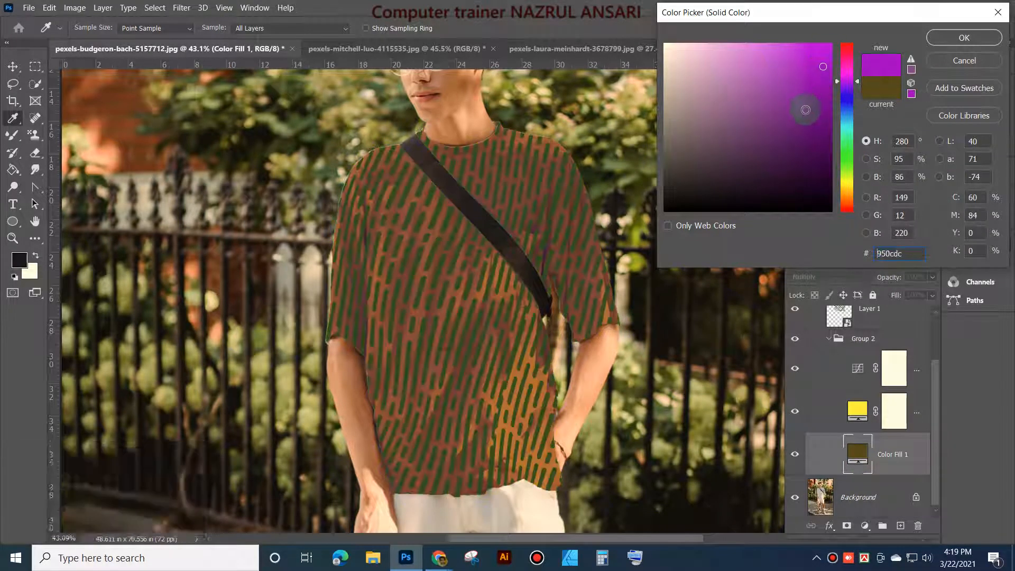
{"action": "mouse_move", "coordinate": [802, 107]}
{"action": "left_mouse_down"}
{"action": "mouse_move", "coordinate": [804, 152]}
{"action": "mouse_move", "coordinate": [765, 156]}
{"action": "mouse_move", "coordinate": [729, 141]}
{"action": "mouse_move", "coordinate": [731, 66]}
{"action": "mouse_move", "coordinate": [734, 143]}
{"action": "mouse_move", "coordinate": [777, 95]}
{"action": "mouse_move", "coordinate": [750, 138]}
{"action": "mouse_move", "coordinate": [760, 166]}
{"action": "mouse_move", "coordinate": [748, 129]}
{"action": "left_mouse_up"}
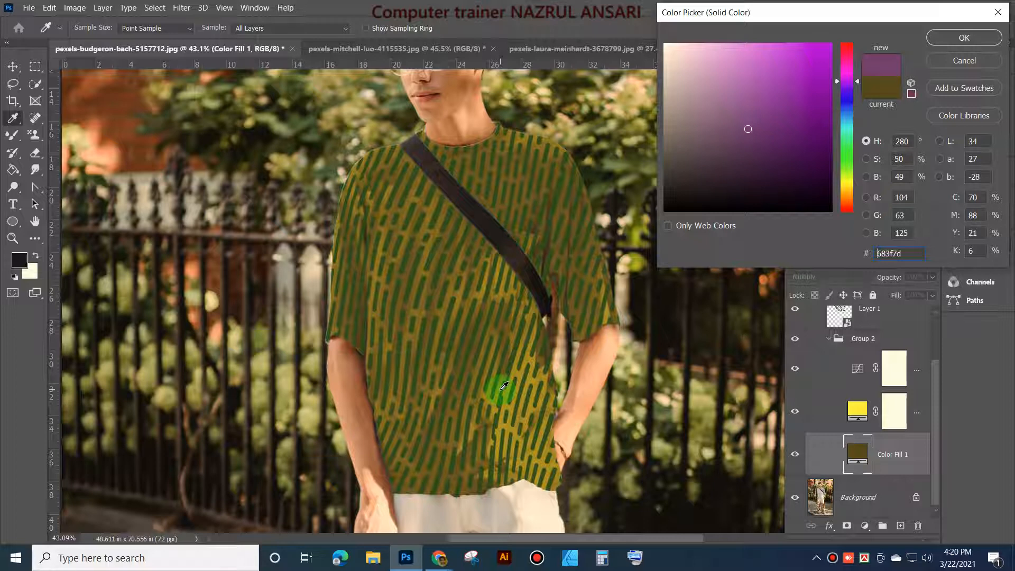
{"action": "left_click", "coordinate": [965, 38]}
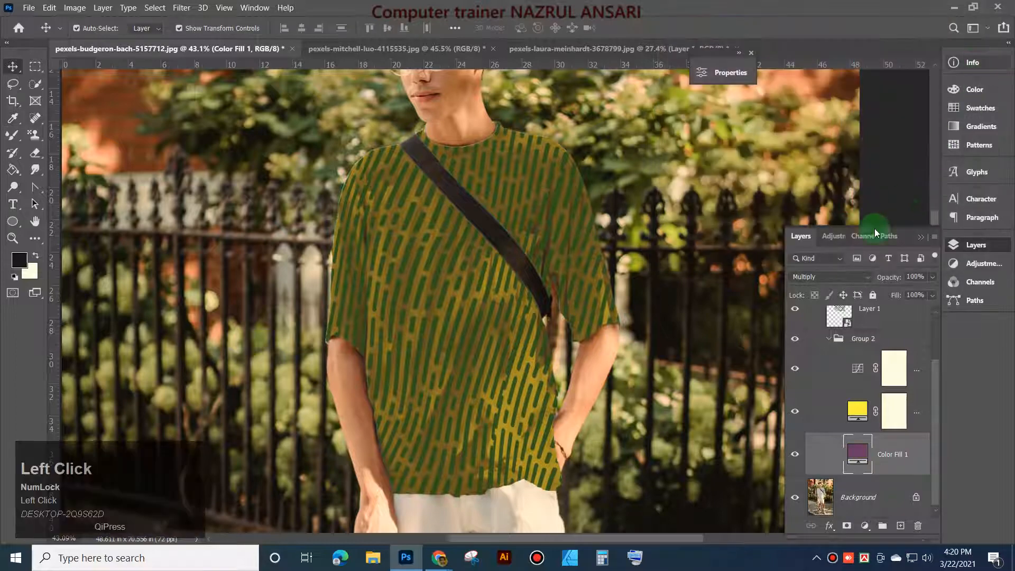
Step: Collapse Group 2 and reduce the opacity of the pattern Smart Object, Layer 1, to 37%
{"action": "scroll", "coordinate": [571, 259], "scroll_direction": "down", "scroll_amount": 3}
{"action": "scroll", "coordinate": [622, 397], "scroll_direction": "up", "scroll_amount": 1}
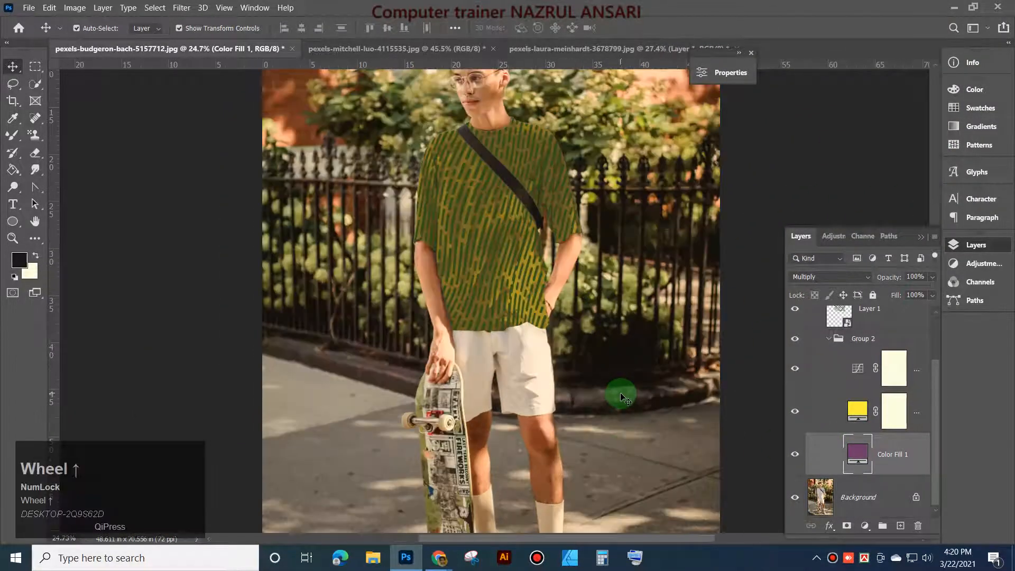
{"action": "scroll", "coordinate": [621, 397], "scroll_direction": "down", "scroll_amount": 2}
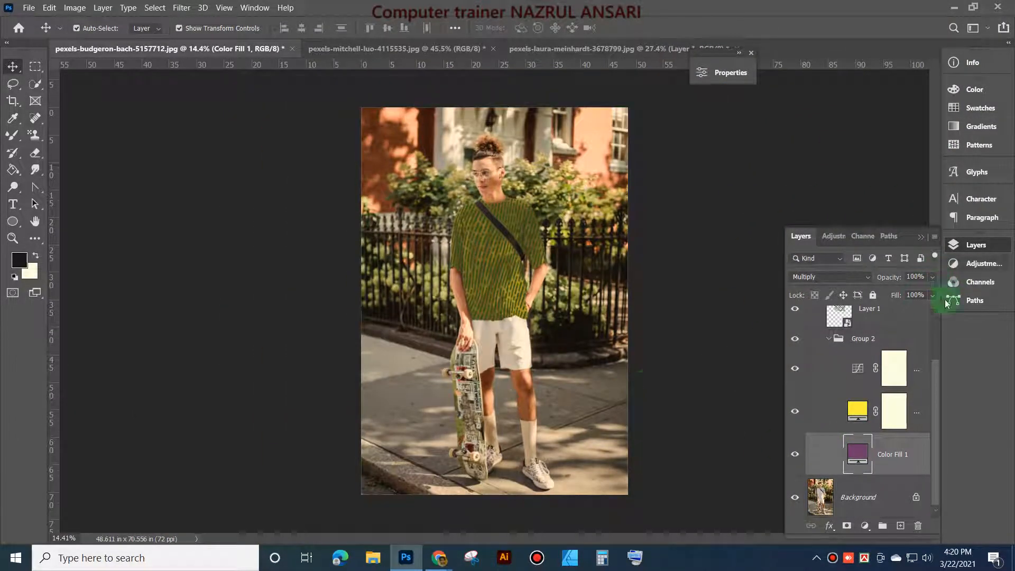
{"action": "left_click", "coordinate": [829, 338]}
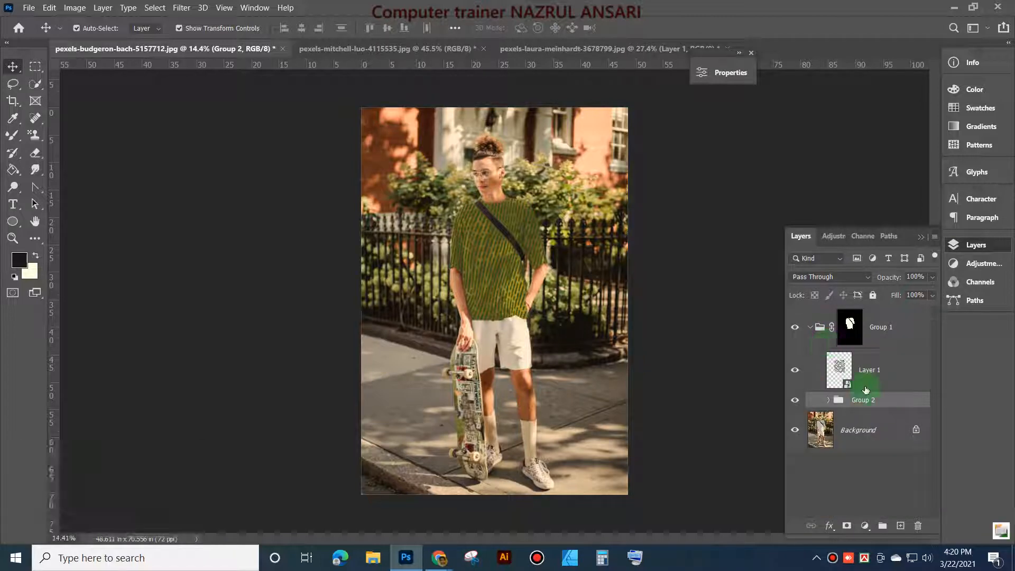
{"action": "left_click", "coordinate": [865, 388]}
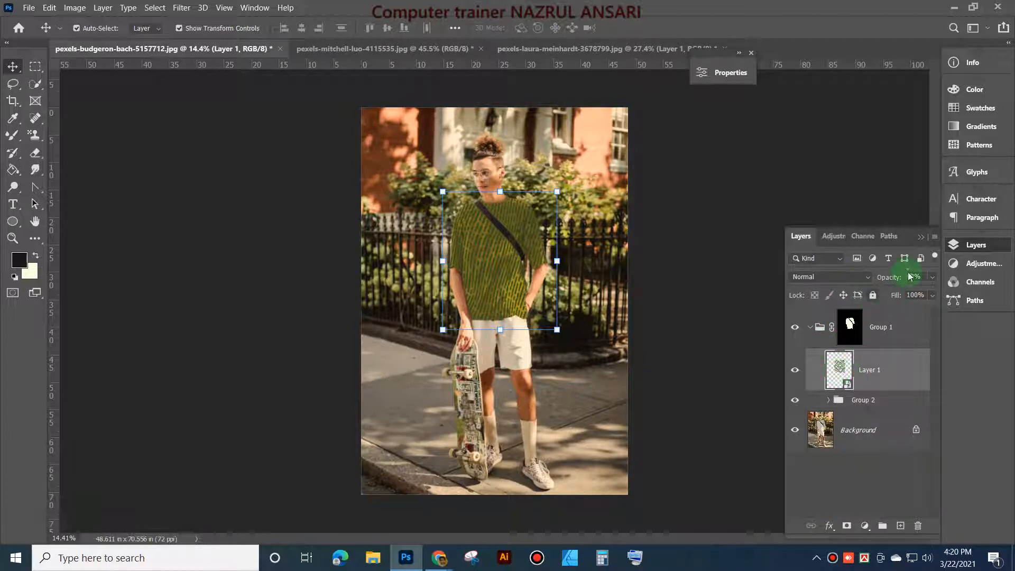
{"action": "left_click", "coordinate": [932, 276]}
{"action": "left_click_drag", "start_coordinate": [904, 292], "coordinate": [893, 294]}
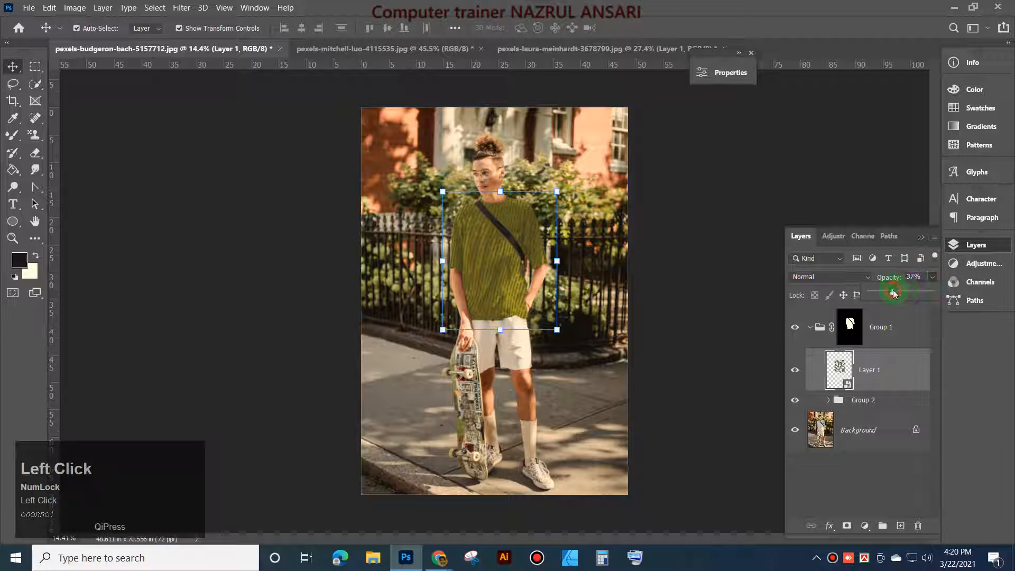
Step: Fine-tune the pattern layer's opacity to 38% while checking the shirt up close, and deselect the layer
{"action": "scroll", "coordinate": [532, 216], "scroll_direction": "up", "scroll_amount": 3}
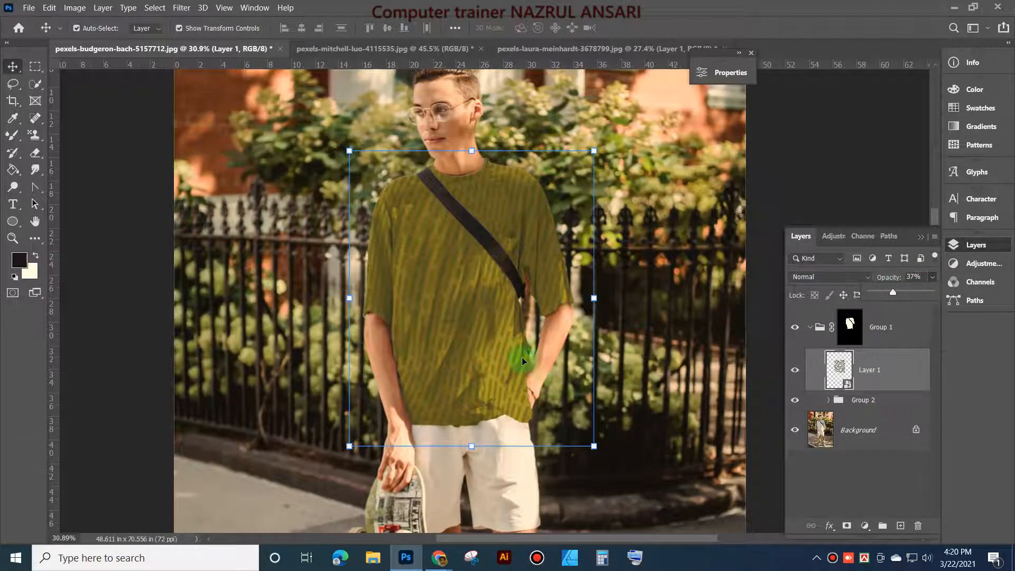
{"action": "scroll", "coordinate": [472, 340], "scroll_direction": "up", "scroll_amount": 1}
{"action": "scroll", "coordinate": [472, 340], "scroll_direction": "up", "scroll_amount": 2}
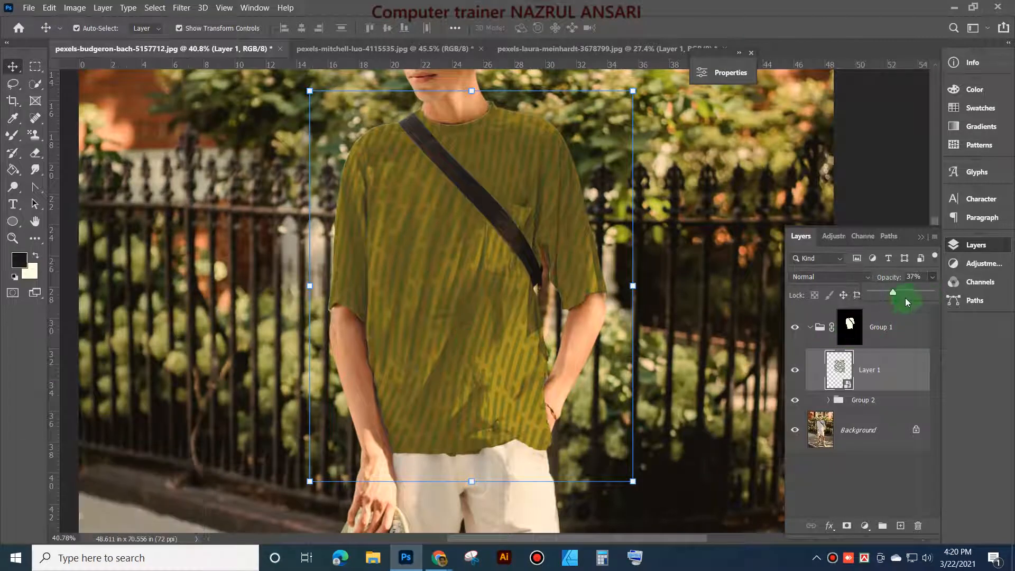
{"action": "mouse_move", "coordinate": [892, 295]}
{"action": "left_mouse_down"}
{"action": "mouse_move", "coordinate": [915, 297]}
{"action": "mouse_move", "coordinate": [893, 297]}
{"action": "left_mouse_up"}
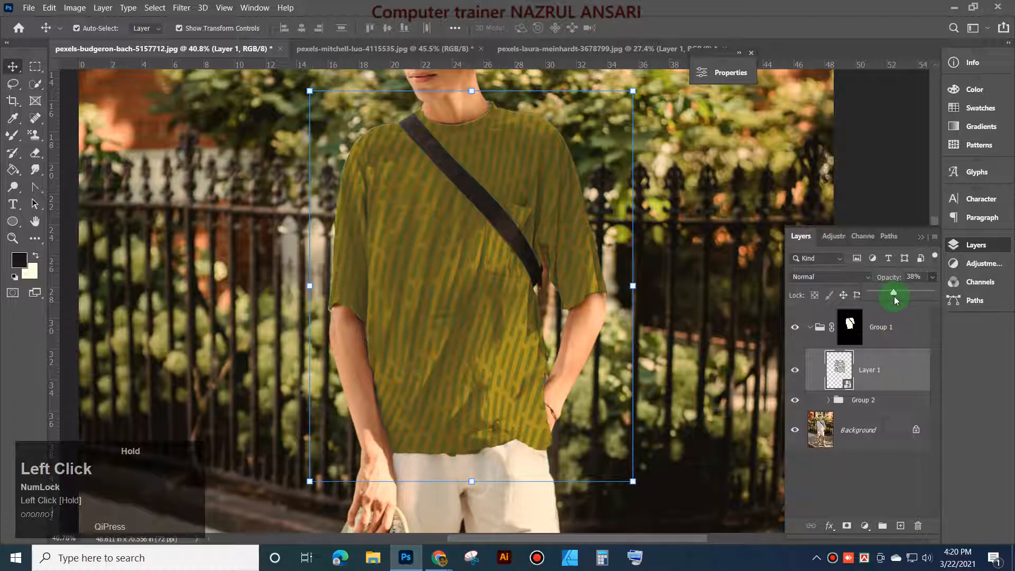
{"action": "left_click_drag", "start_coordinate": [893, 296], "coordinate": [894, 296]}
{"action": "left_click", "coordinate": [851, 173]}
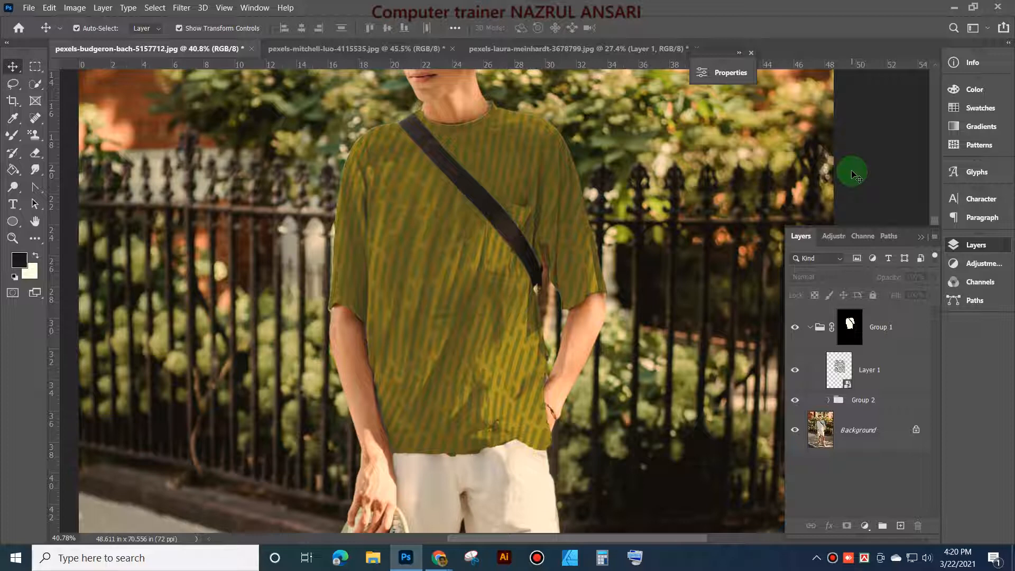
Step: Look at the green stripe pattern document, return to the man's photo and lower Layer 1's opacity to 32%
{"action": "left_click", "coordinate": [407, 48]}
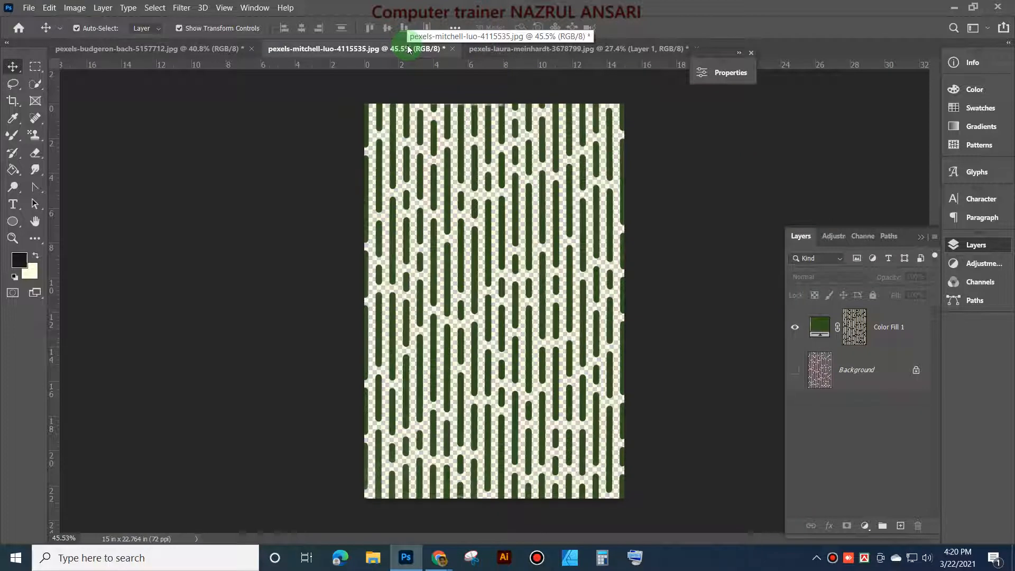
{"action": "left_click", "coordinate": [216, 48]}
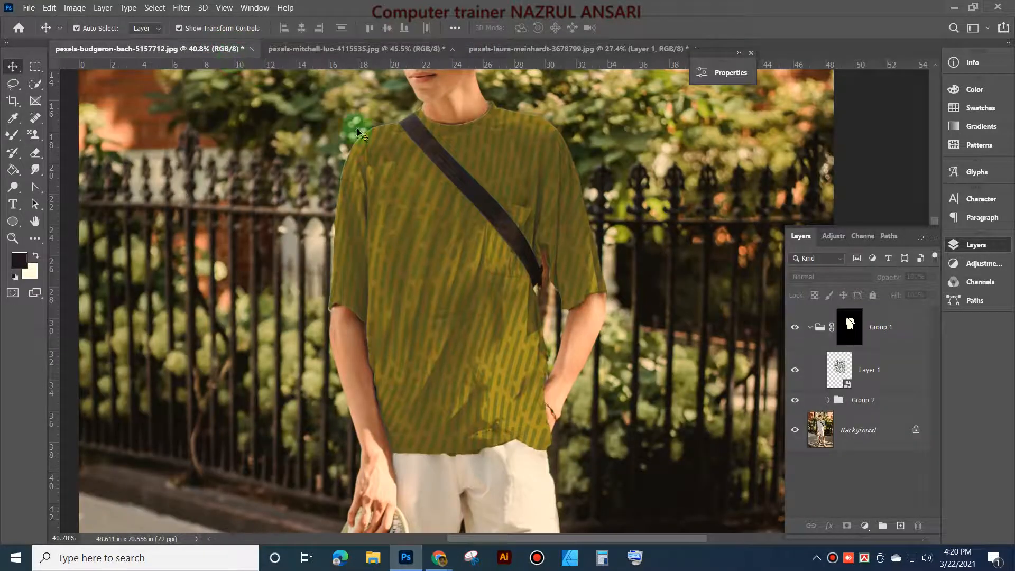
{"action": "left_click", "coordinate": [880, 380]}
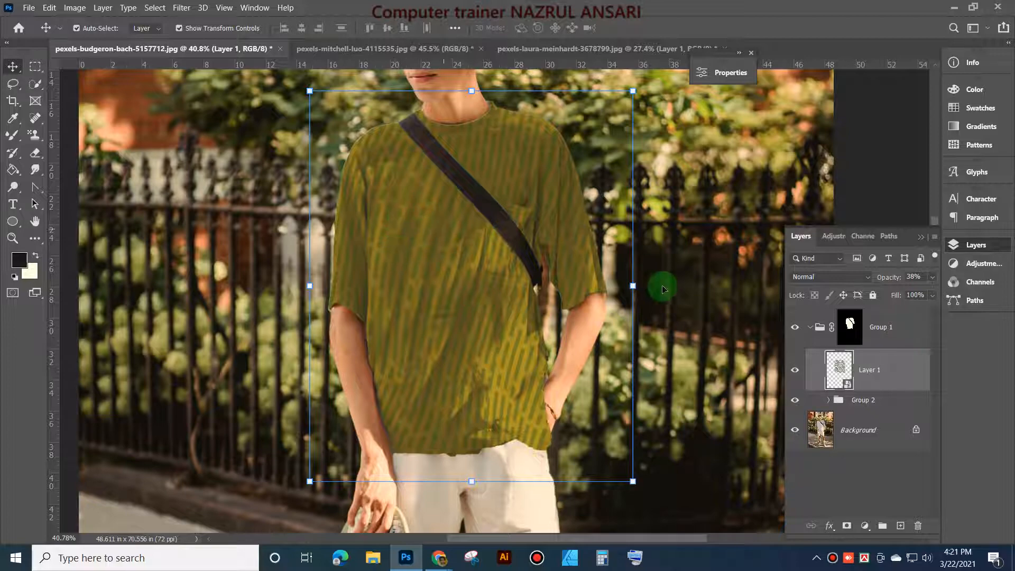
{"action": "scroll", "coordinate": [663, 288], "scroll_direction": "down", "scroll_amount": 3}
{"action": "scroll", "coordinate": [674, 299], "scroll_direction": "up", "scroll_amount": 3}
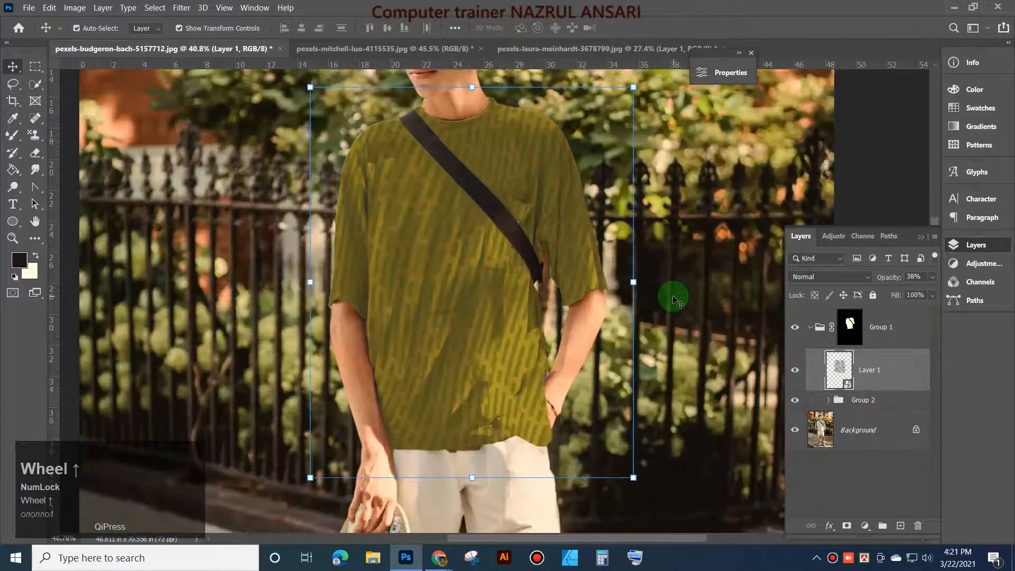
{"action": "left_click", "coordinate": [932, 277]}
{"action": "left_click_drag", "start_coordinate": [893, 294], "coordinate": [897, 295]}
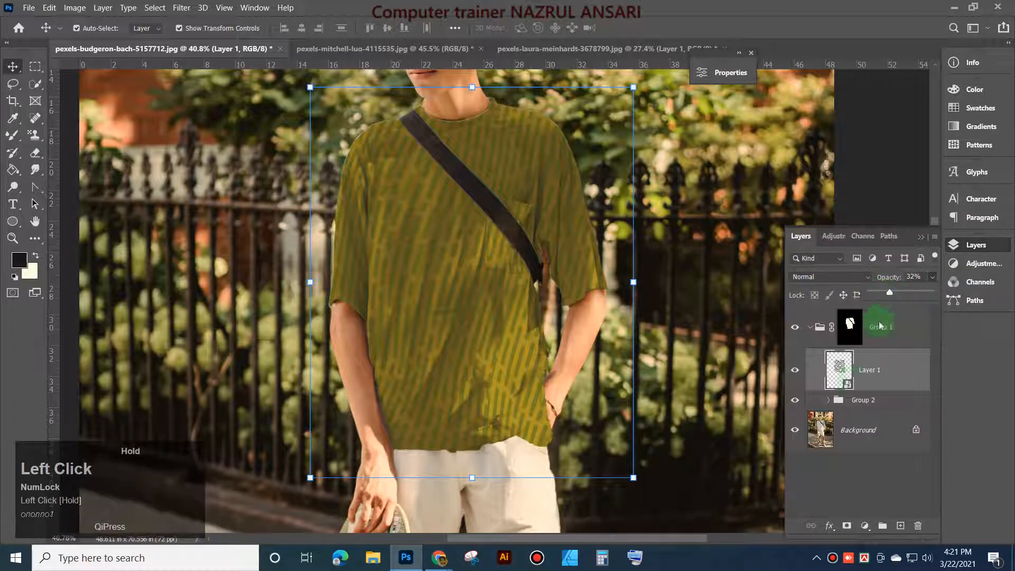
Step: Select Group 1, collapse it and lower its opacity to 77%
{"action": "left_click_drag", "start_coordinate": [880, 325], "coordinate": [859, 346]}
{"action": "left_click", "coordinate": [810, 327]}
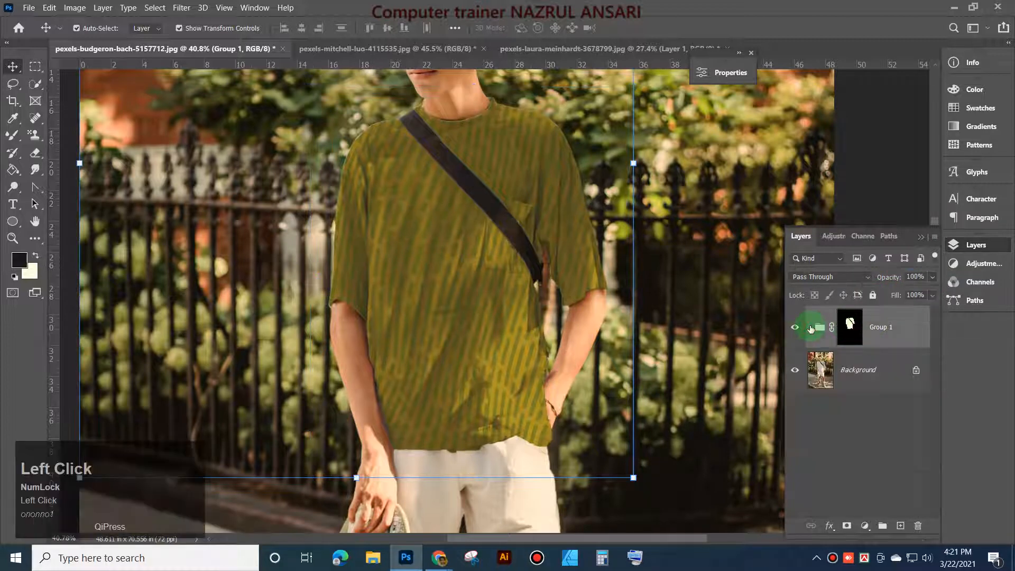
{"action": "left_click_drag", "start_coordinate": [933, 276], "coordinate": [917, 292]}
{"action": "left_click", "coordinate": [823, 325]}
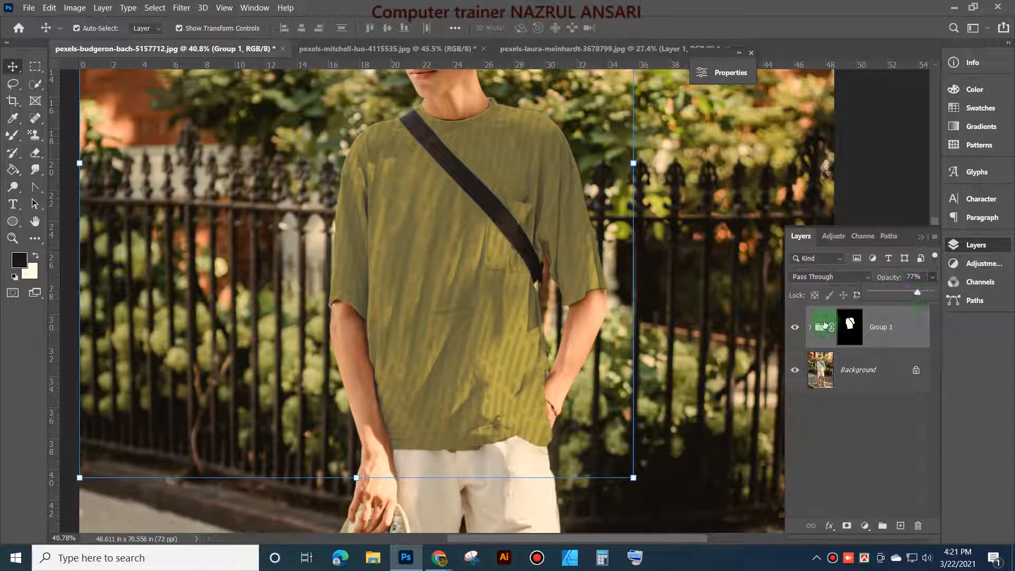
Step: Expand Group 1 and raise the opacity of the pattern Smart Object, Layer 1, to 60%
{"action": "left_click", "coordinate": [810, 327]}
{"action": "left_click", "coordinate": [843, 370]}
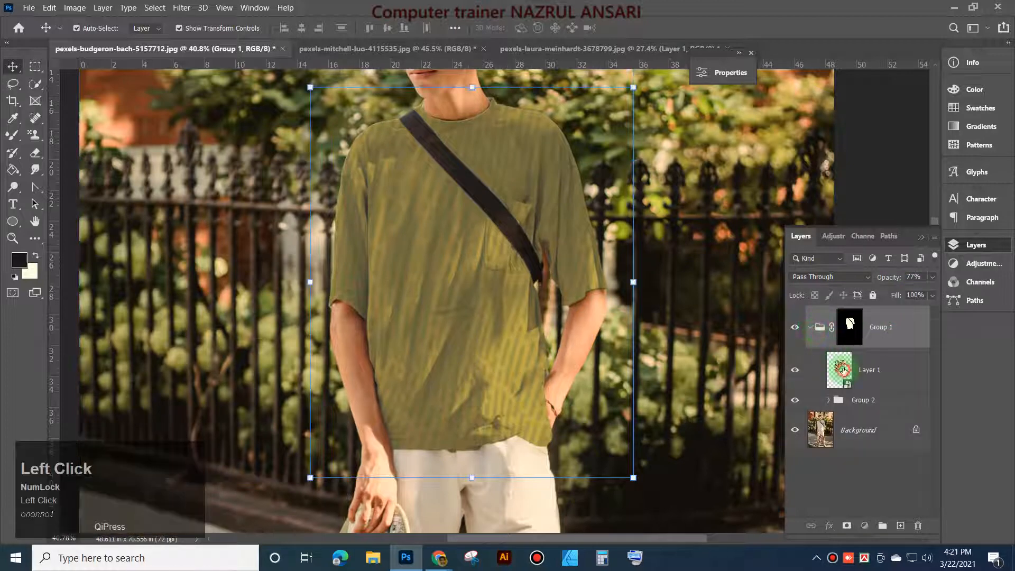
{"action": "left_click", "coordinate": [932, 277]}
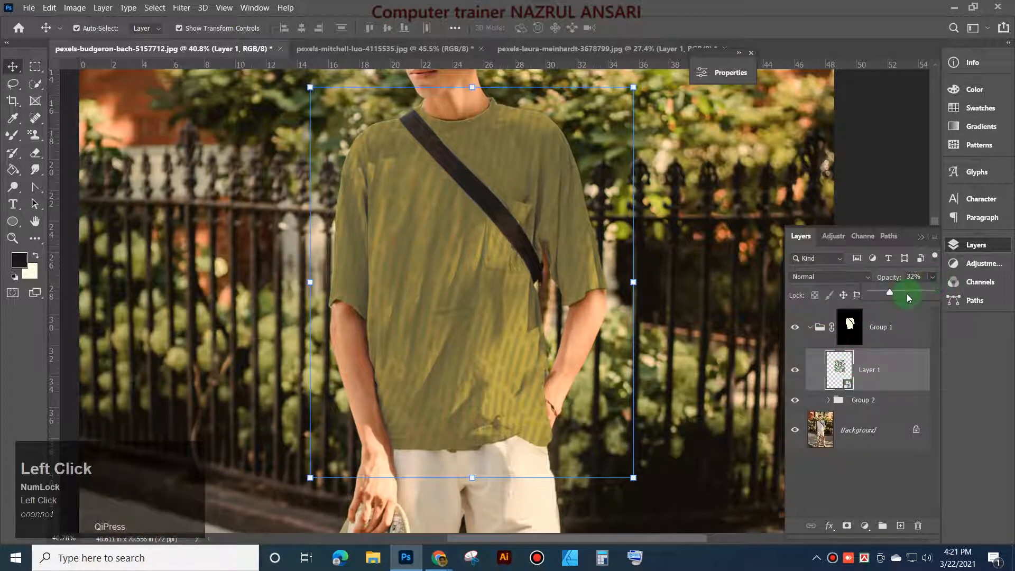
{"action": "left_click", "coordinate": [908, 294]}
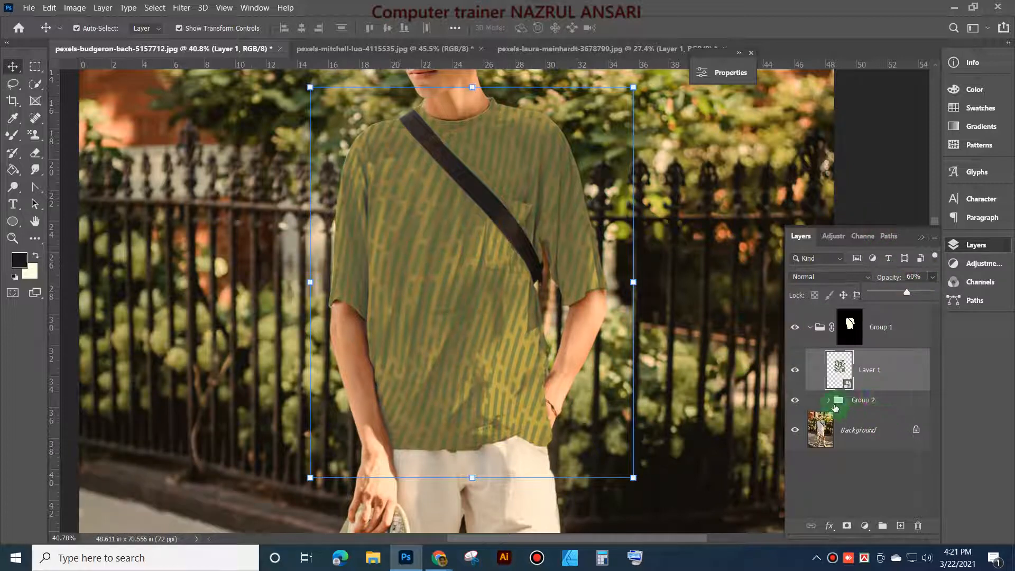
Step: Expand Group 2 and briefly hide and reshow its purple and yellow fill layers and the group itself to compare their effect on the shirt
{"action": "left_click", "coordinate": [829, 401]}
{"action": "left_click", "coordinate": [861, 471]}
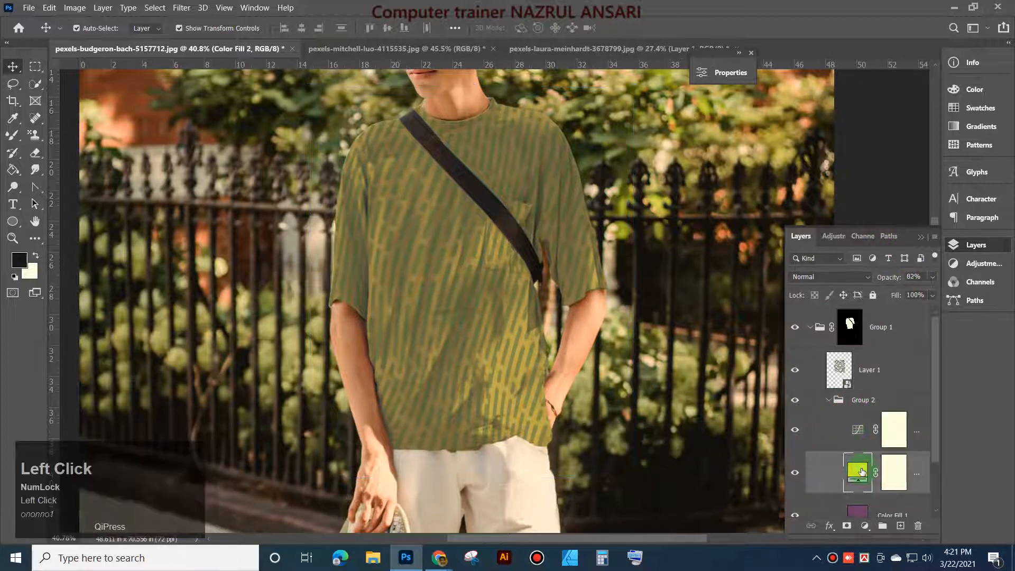
{"action": "left_click", "coordinate": [851, 514]}
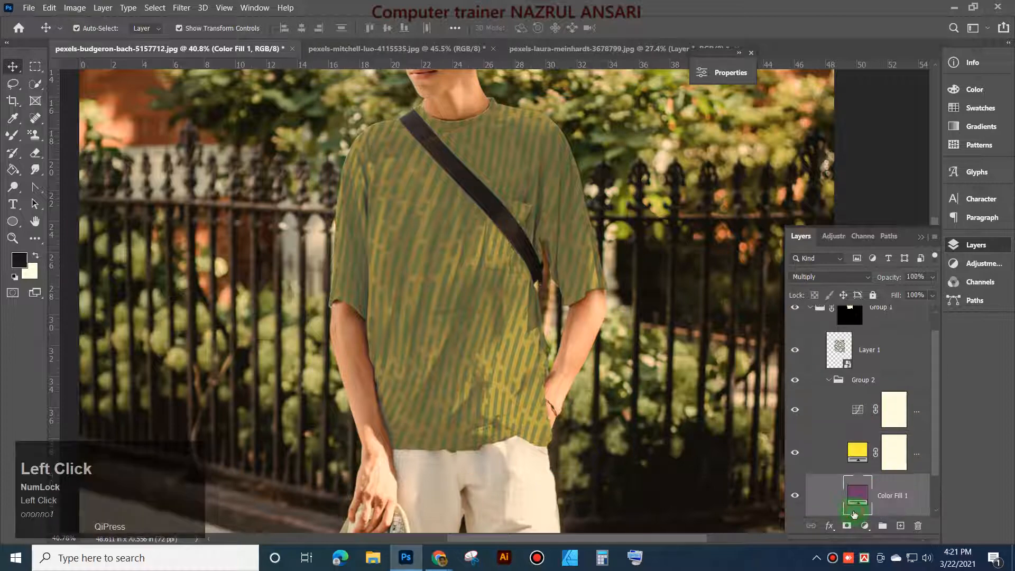
{"action": "left_click", "coordinate": [794, 497]}
{"action": "left_click", "coordinate": [794, 497]}
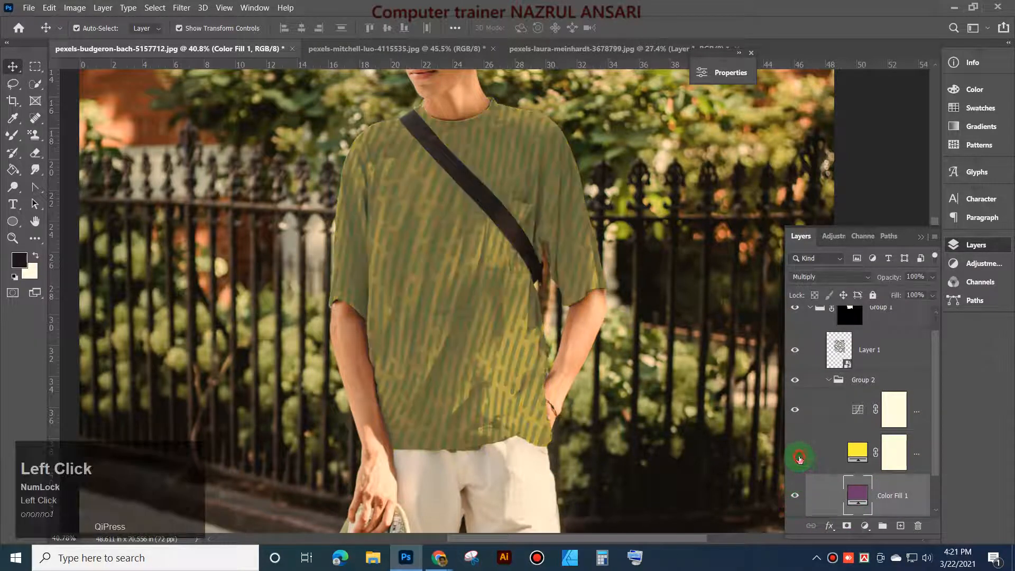
{"action": "left_click", "coordinate": [796, 452]}
{"action": "left_click", "coordinate": [797, 454]}
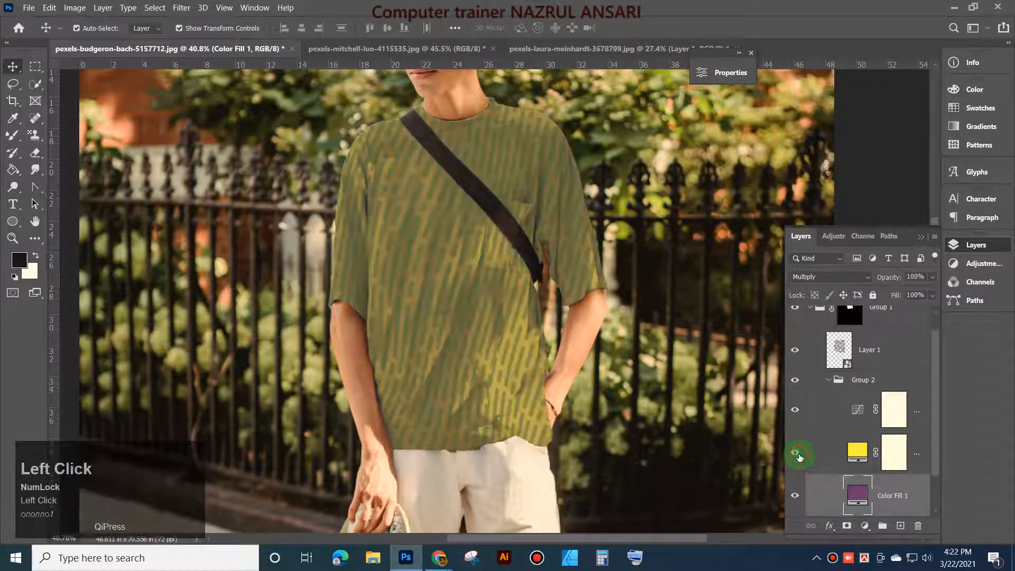
{"action": "left_click", "coordinate": [794, 385]}
{"action": "left_click", "coordinate": [793, 389]}
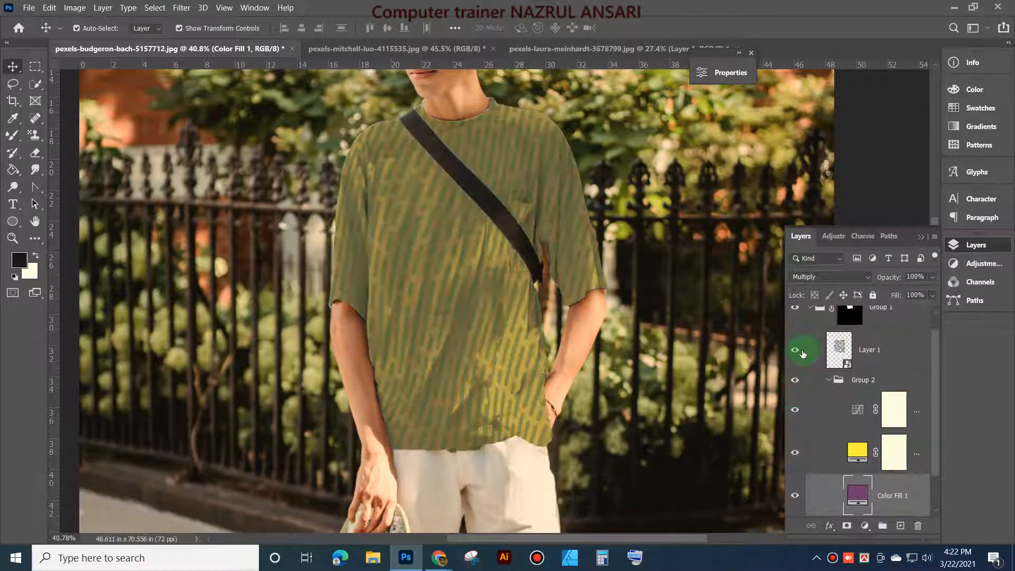
{"action": "scroll", "coordinate": [550, 294], "scroll_direction": "down", "scroll_amount": 3}
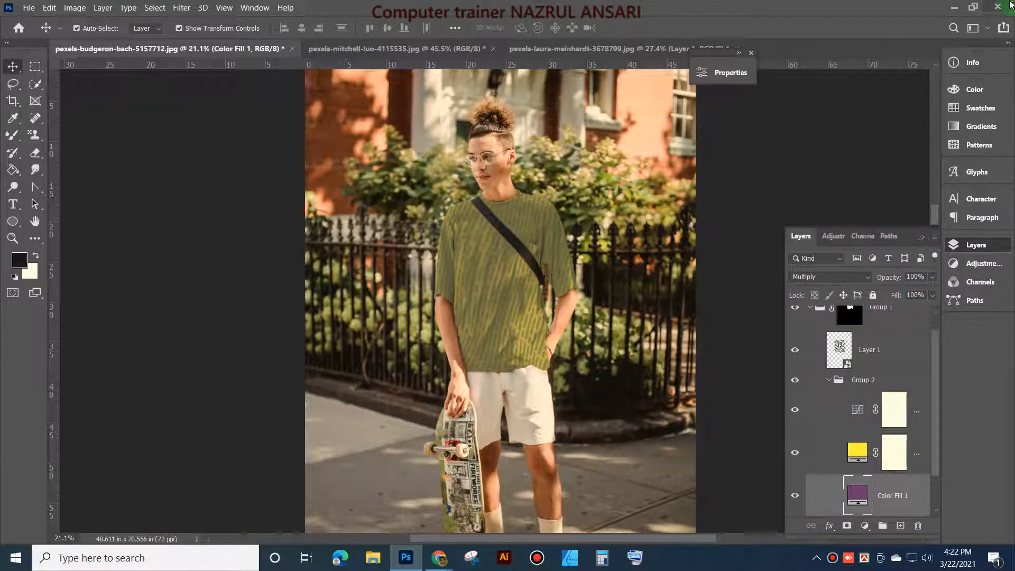
Step: Switch to the Windows desktop and delete the R@1n file
{"action": "left_click", "coordinate": [953, 8]}
{"action": "left_click", "coordinate": [940, 12]}
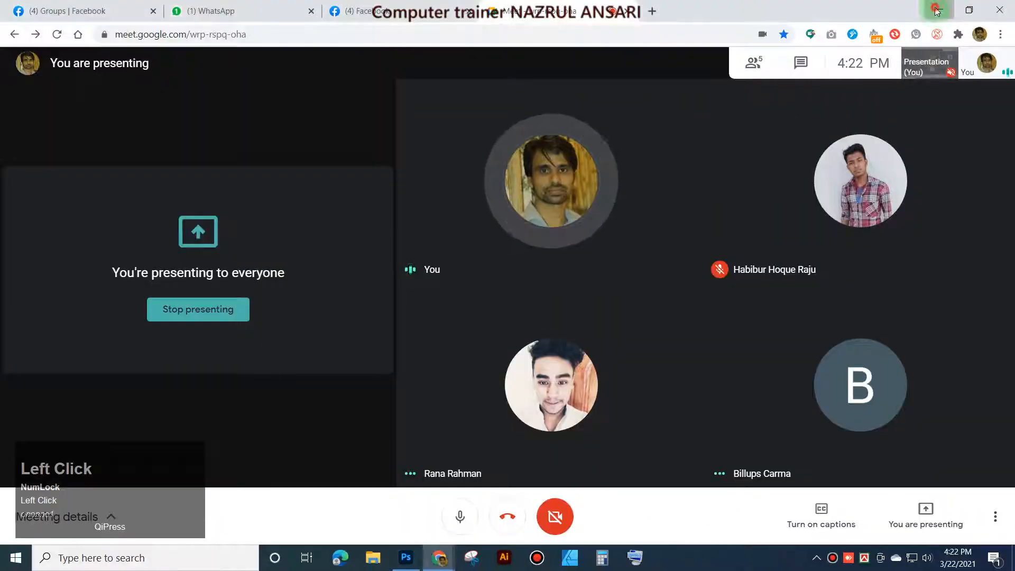
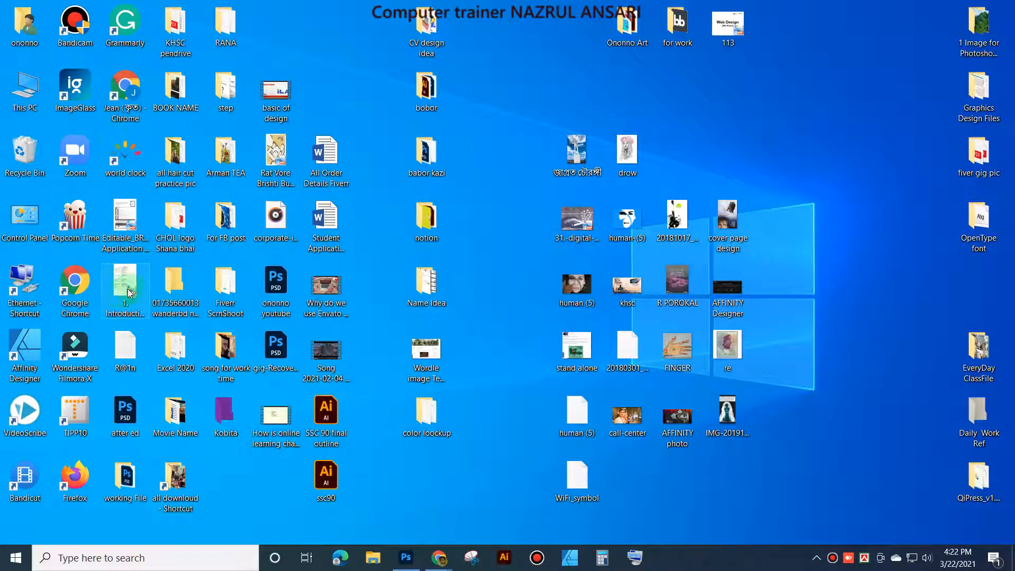
{"action": "left_click", "coordinate": [128, 347]}
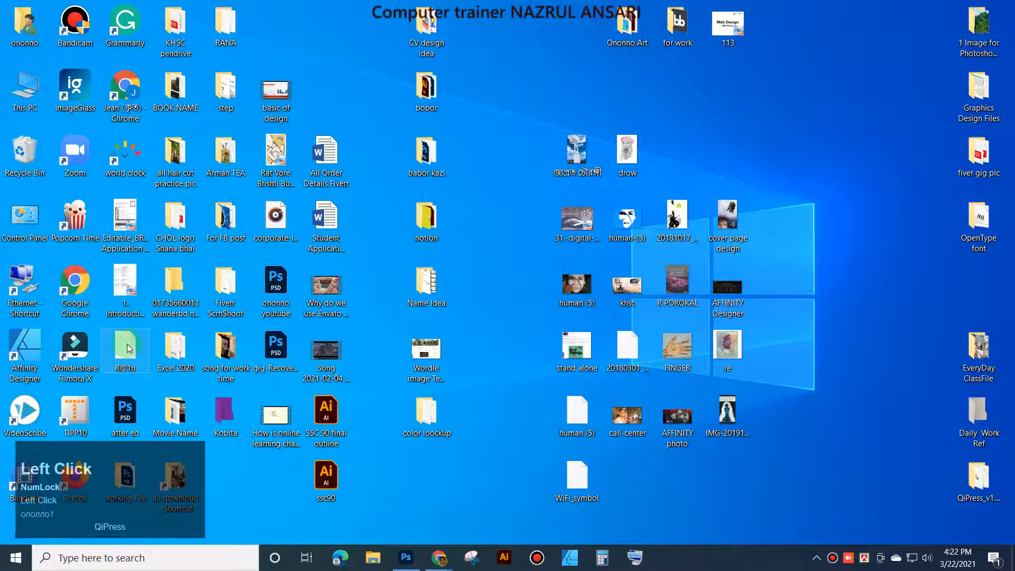
{"action": "key", "text": "End"}
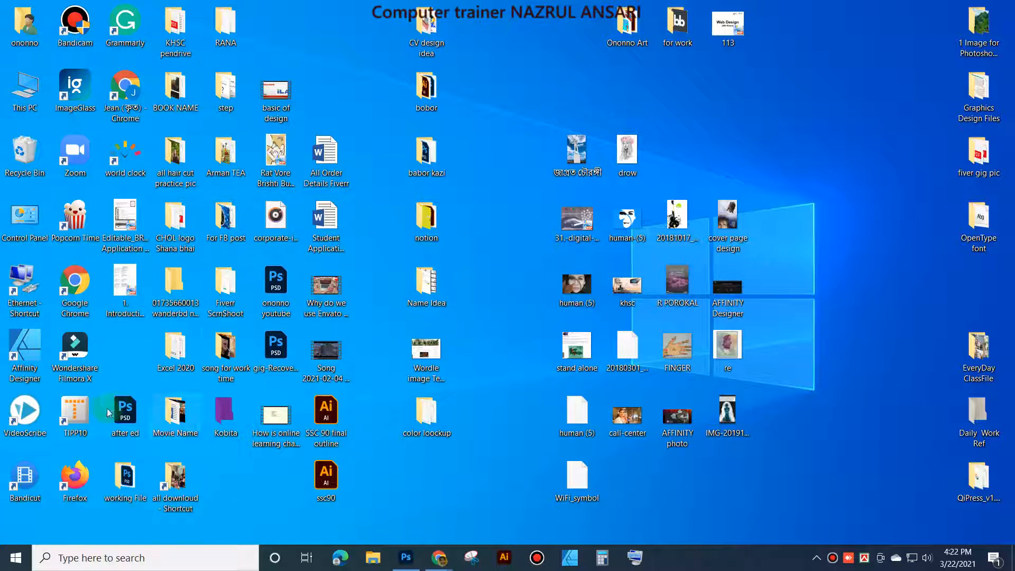
Step: Open after ed.psd from the desktop in Photoshop and compare the original shirt with the green patterned version up close
{"action": "left_click", "coordinate": [122, 412]}
{"action": "double_click", "coordinate": [122, 412]}
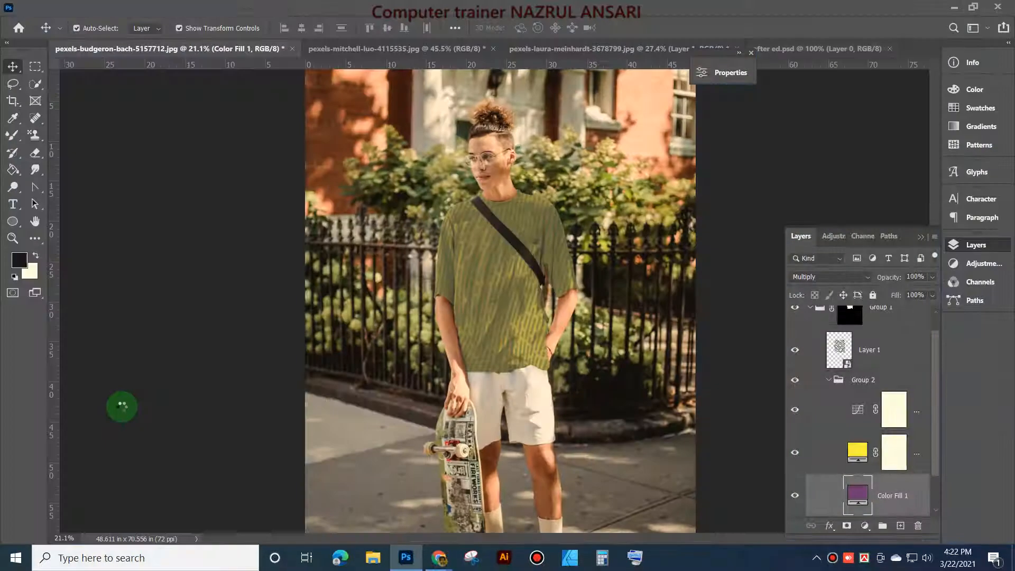
{"action": "scroll", "coordinate": [531, 295], "scroll_direction": "down", "scroll_amount": 3}
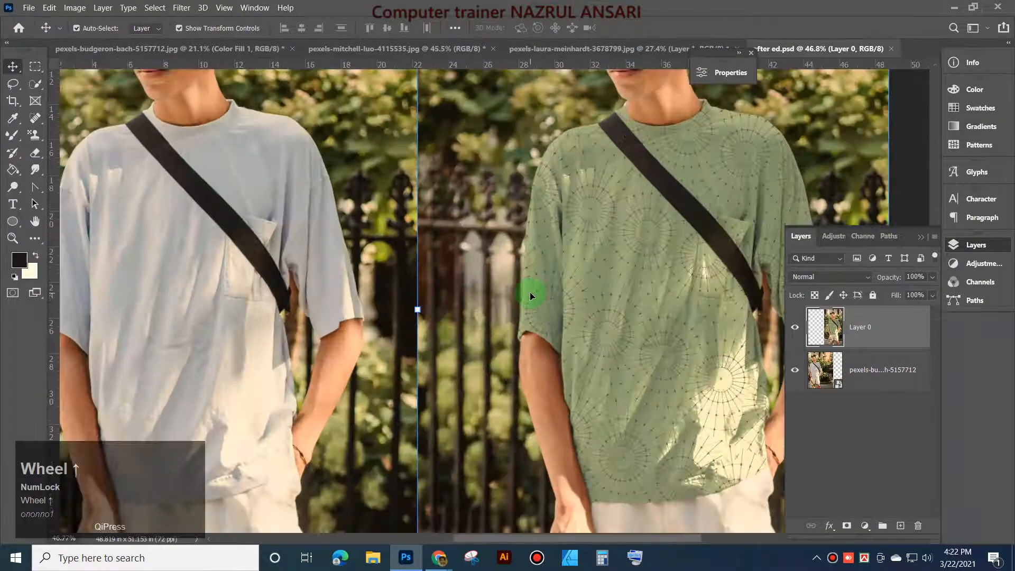
{"action": "scroll", "coordinate": [530, 292], "scroll_direction": "down", "scroll_amount": 2}
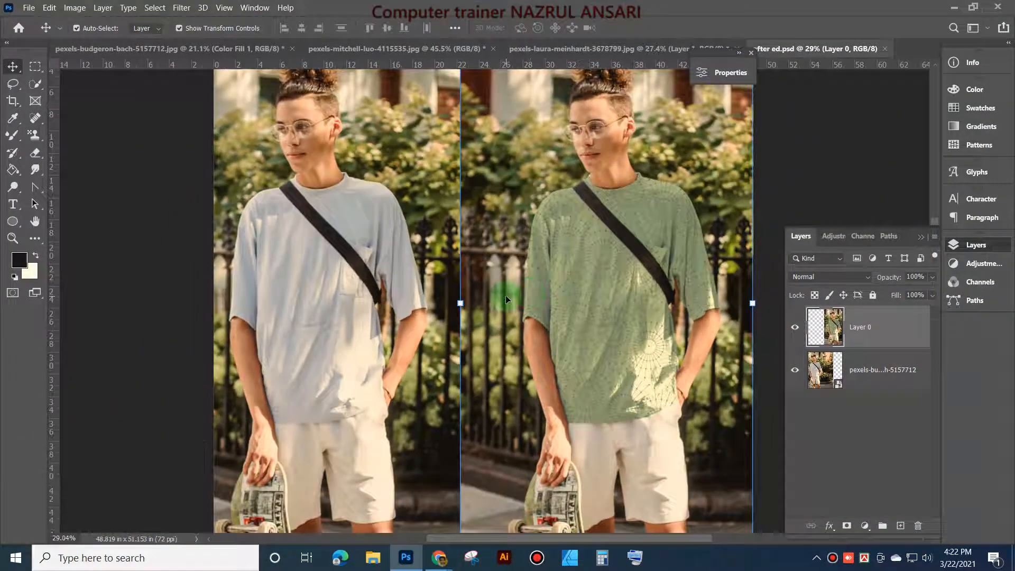
{"action": "scroll", "coordinate": [591, 347], "scroll_direction": "up", "scroll_amount": 3}
{"action": "scroll", "coordinate": [591, 346], "scroll_direction": "up", "scroll_amount": 2}
{"action": "scroll", "coordinate": [589, 346], "scroll_direction": "down", "scroll_amount": 3}
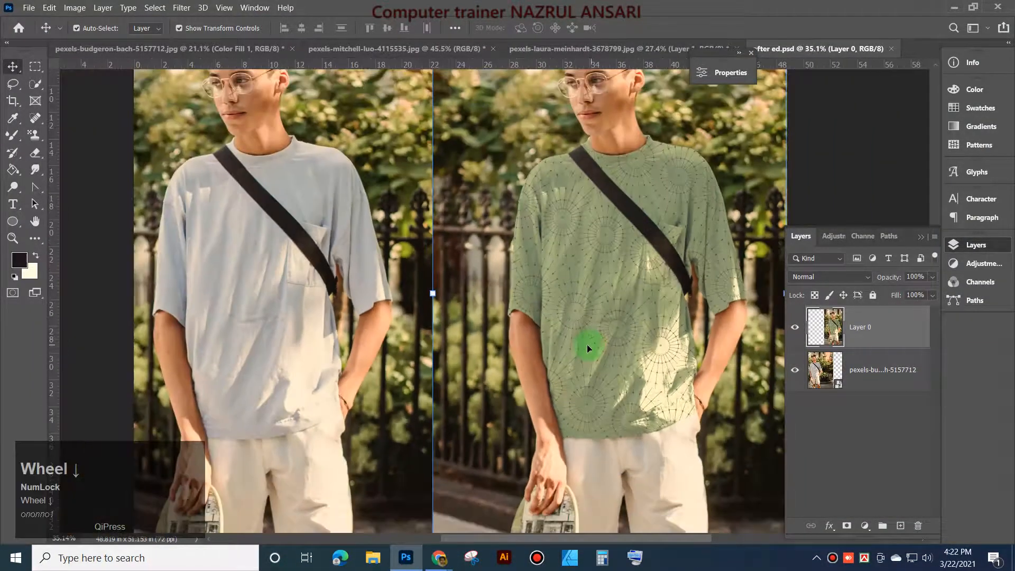
{"action": "scroll", "coordinate": [613, 288], "scroll_direction": "up", "scroll_amount": 2}
{"action": "scroll", "coordinate": [613, 288], "scroll_direction": "up", "scroll_amount": 3}
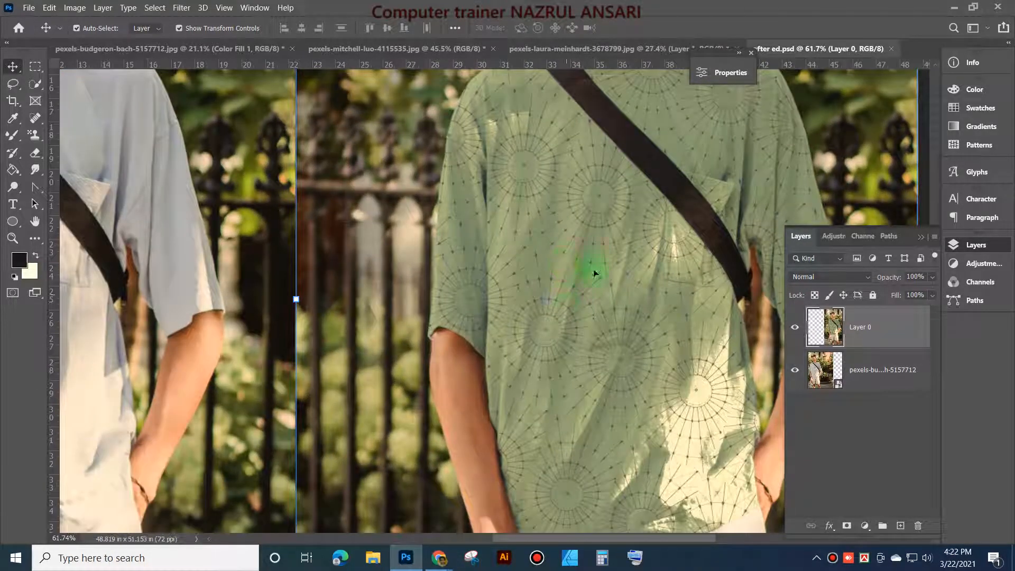
{"action": "scroll", "coordinate": [570, 303], "scroll_direction": "down", "scroll_amount": 6}
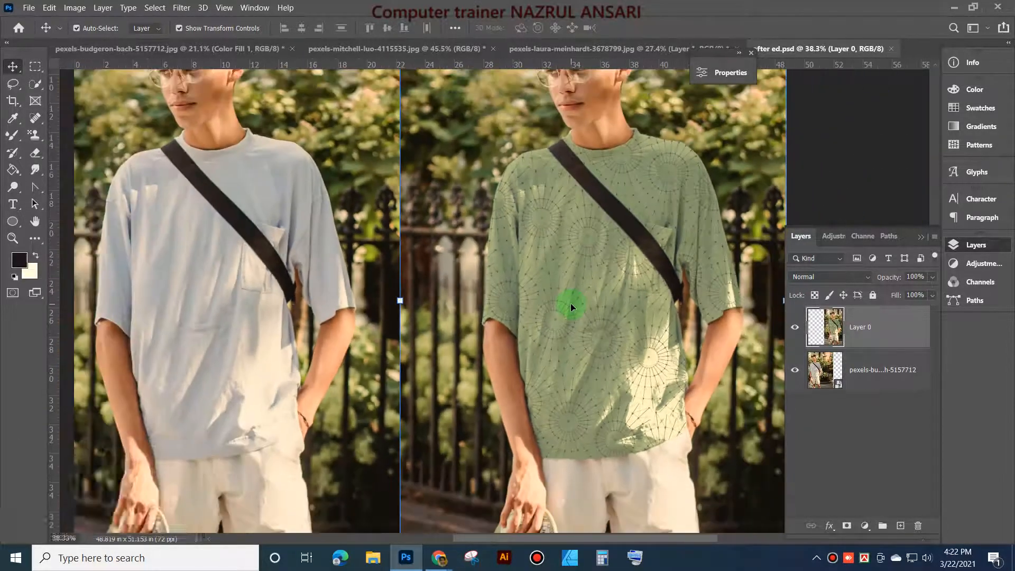
{"action": "scroll", "coordinate": [682, 295], "scroll_direction": "up", "scroll_amount": 2}
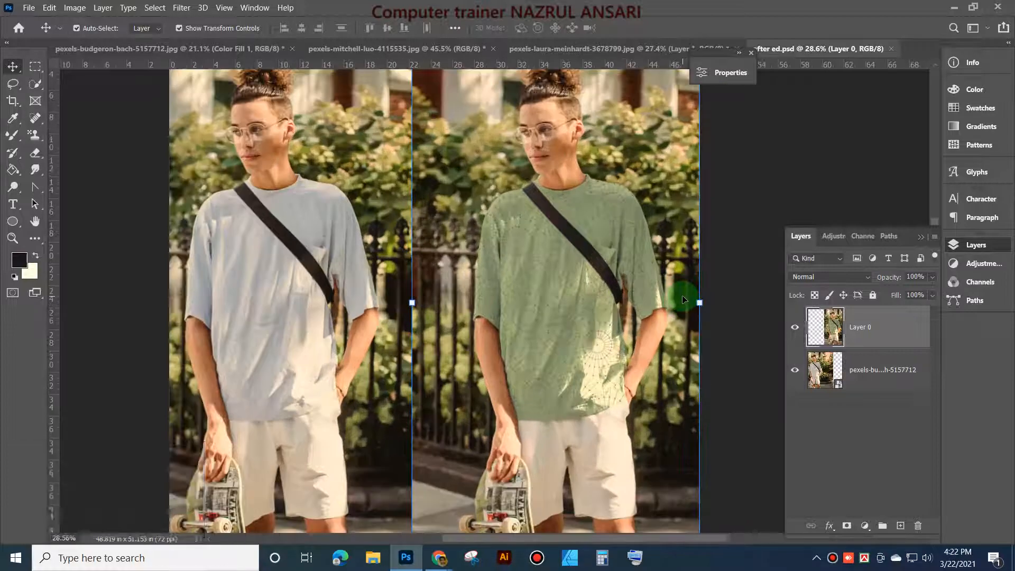
{"action": "scroll", "coordinate": [682, 295], "scroll_direction": "down", "scroll_amount": 1}
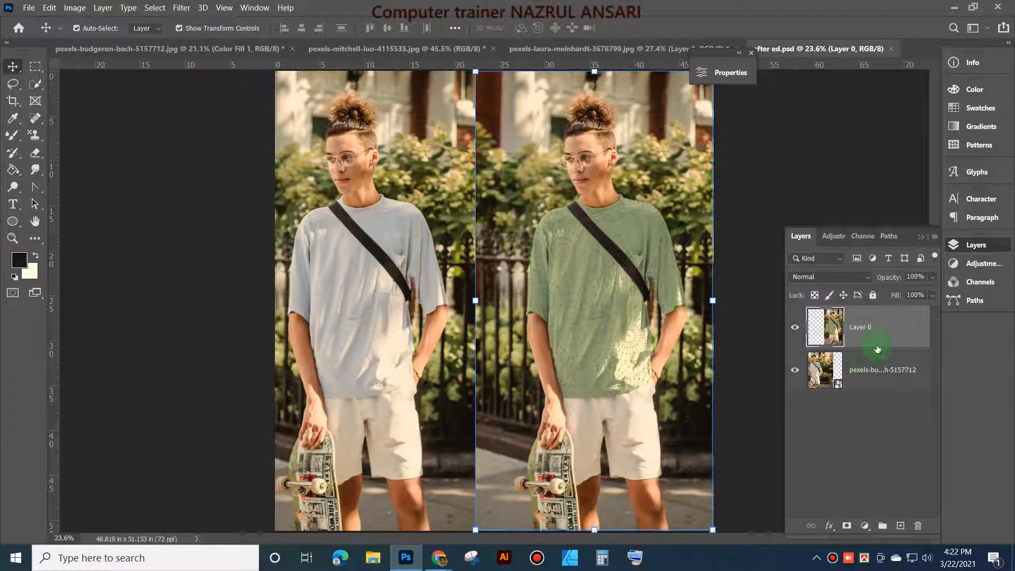
{"action": "scroll", "coordinate": [588, 361], "scroll_direction": "up", "scroll_amount": 2}
{"action": "scroll", "coordinate": [588, 362], "scroll_direction": "up", "scroll_amount": 1}
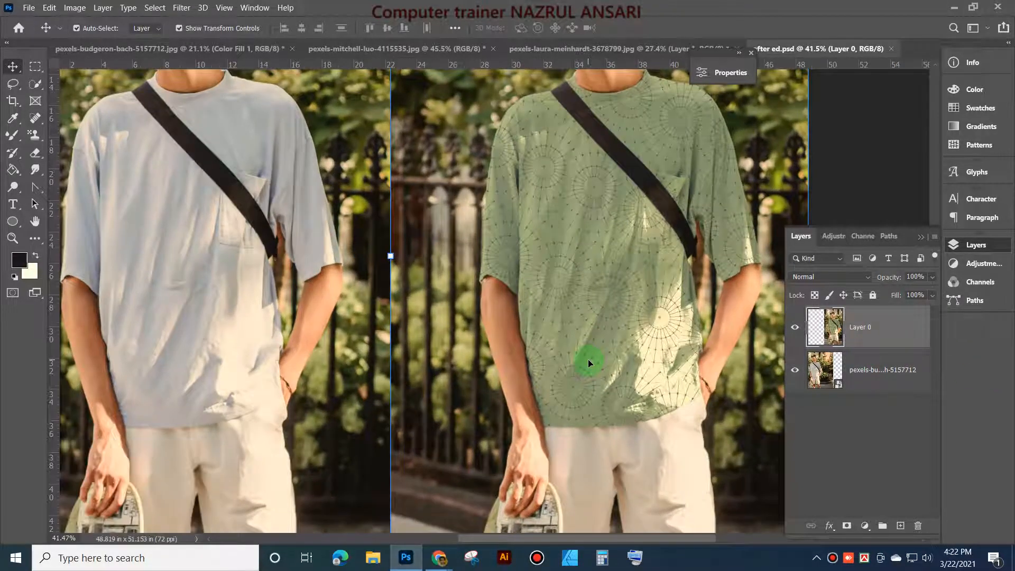
{"action": "scroll", "coordinate": [588, 363], "scroll_direction": "down", "scroll_amount": 2}
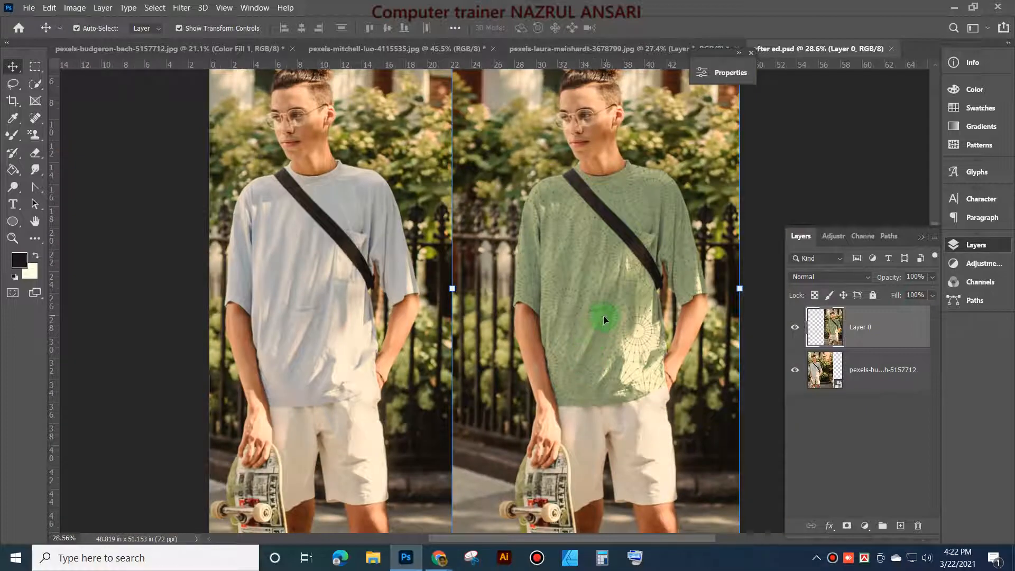
Step: Return to the man's photo by way of the stripe pattern document and examine the striped shirt up close and in full view
{"action": "left_click", "coordinate": [954, 8]}
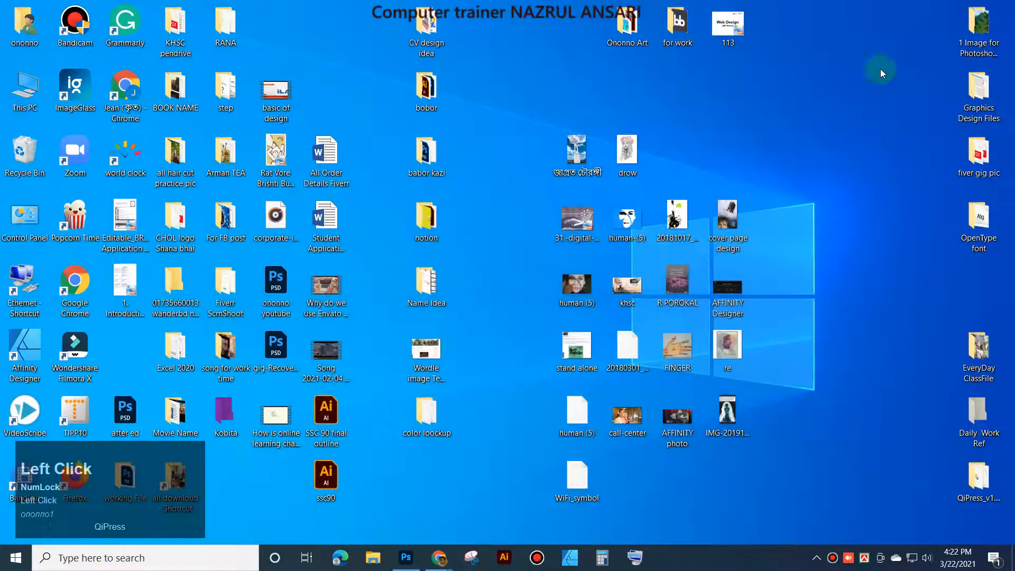
{"action": "left_click", "coordinate": [405, 557]}
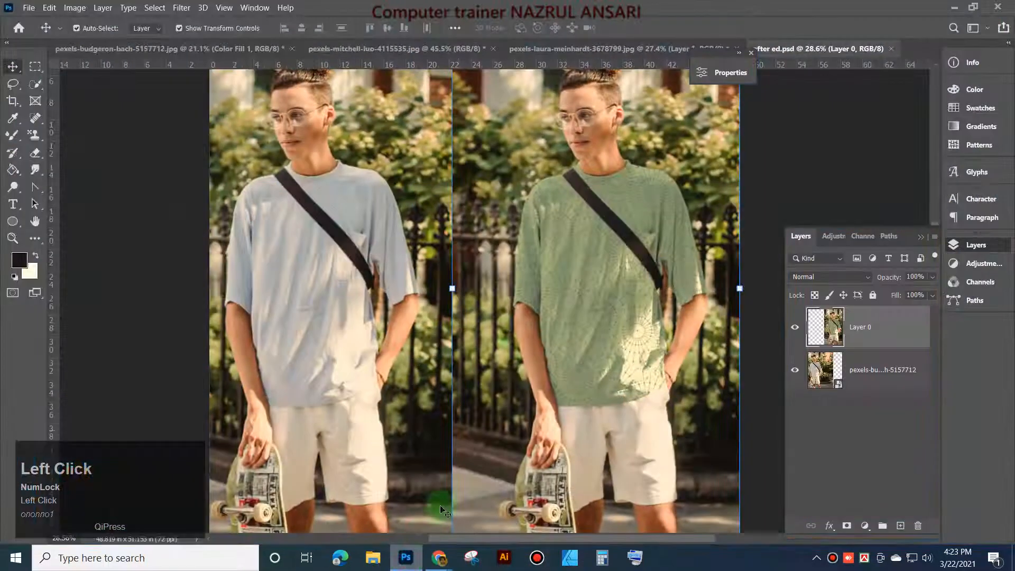
{"action": "left_click", "coordinate": [370, 48]}
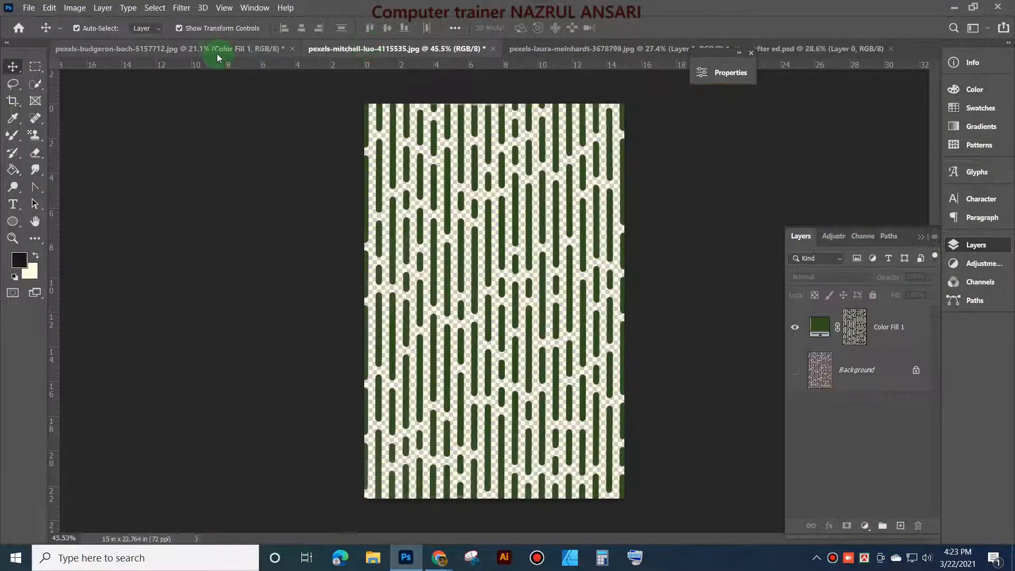
{"action": "left_click", "coordinate": [217, 53]}
{"action": "scroll", "coordinate": [436, 292], "scroll_direction": "up", "scroll_amount": 2}
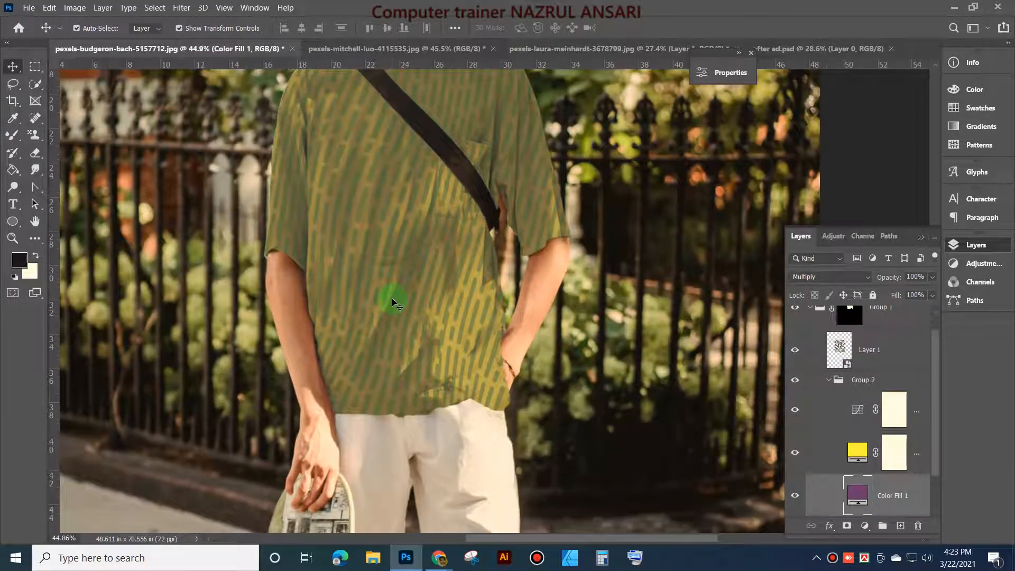
{"action": "scroll", "coordinate": [393, 303], "scroll_direction": "down", "scroll_amount": 2}
{"action": "scroll", "coordinate": [391, 297], "scroll_direction": "up", "scroll_amount": 1}
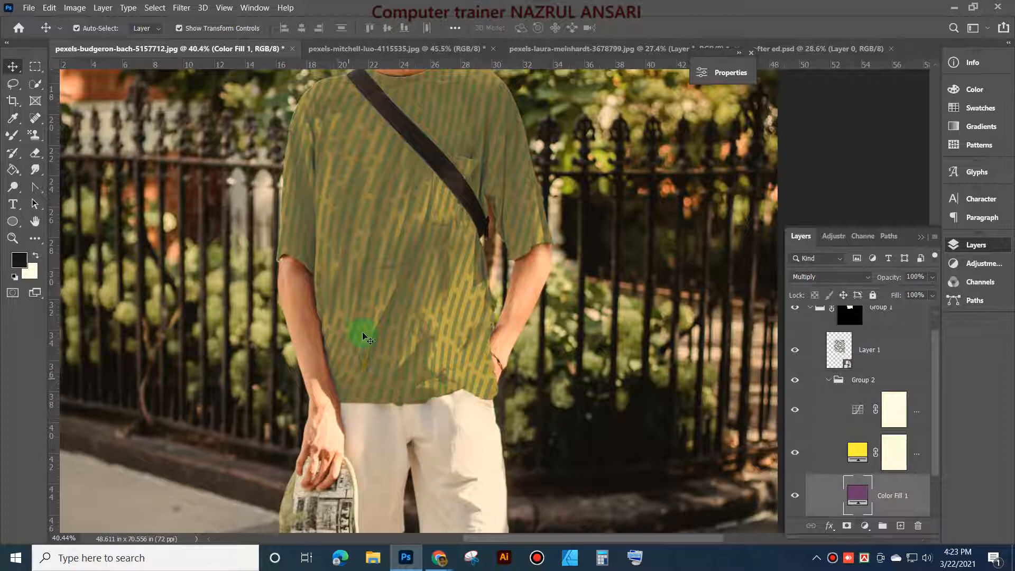
{"action": "scroll", "coordinate": [483, 279], "scroll_direction": "down", "scroll_amount": 2}
{"action": "scroll", "coordinate": [483, 279], "scroll_direction": "down", "scroll_amount": 4}
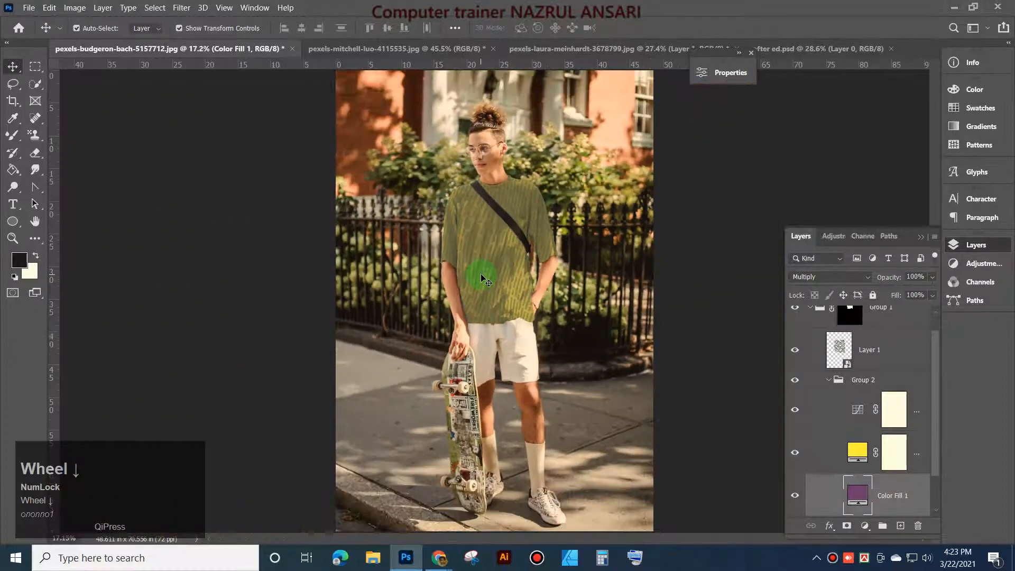
{"action": "scroll", "coordinate": [486, 280], "scroll_direction": "up", "scroll_amount": 4}
{"action": "scroll", "coordinate": [485, 280], "scroll_direction": "down", "scroll_amount": 5}
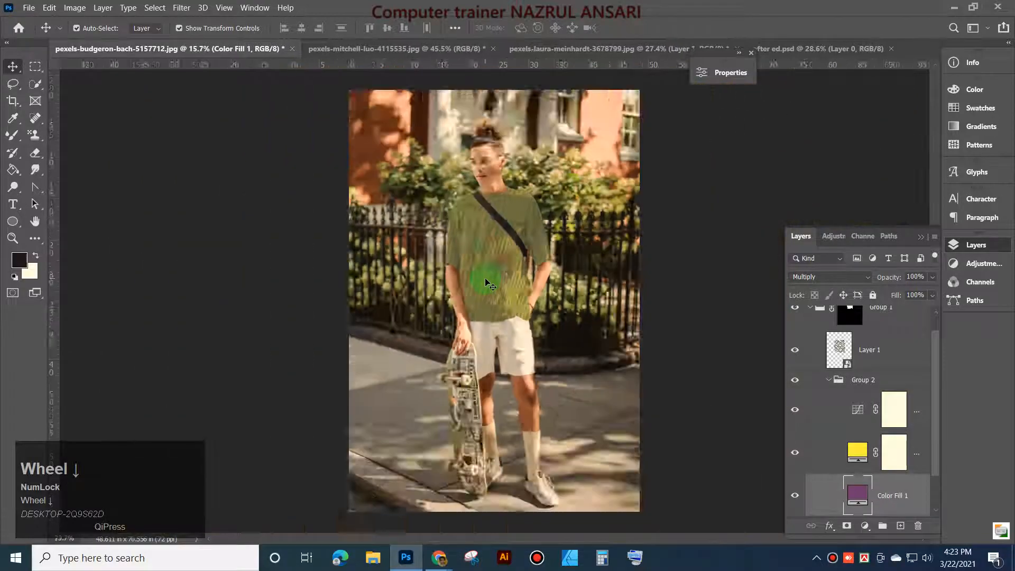
Step: Collapse Group 1, and select the yellow fill layer by picking it on the photo
{"action": "left_click", "coordinate": [824, 326]}
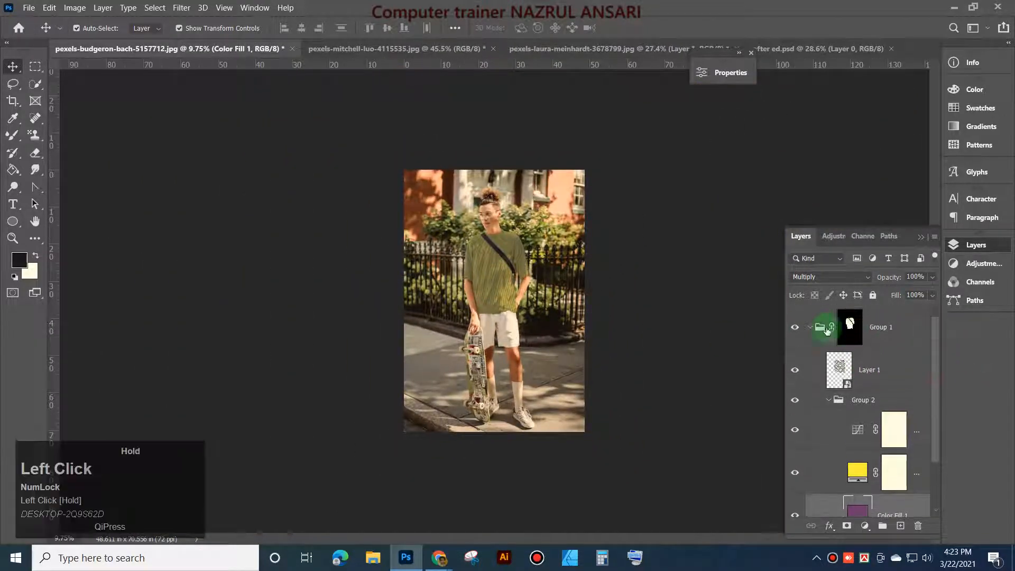
{"action": "left_click", "coordinate": [811, 329]}
{"action": "scroll", "coordinate": [616, 279], "scroll_direction": "up", "scroll_amount": 4}
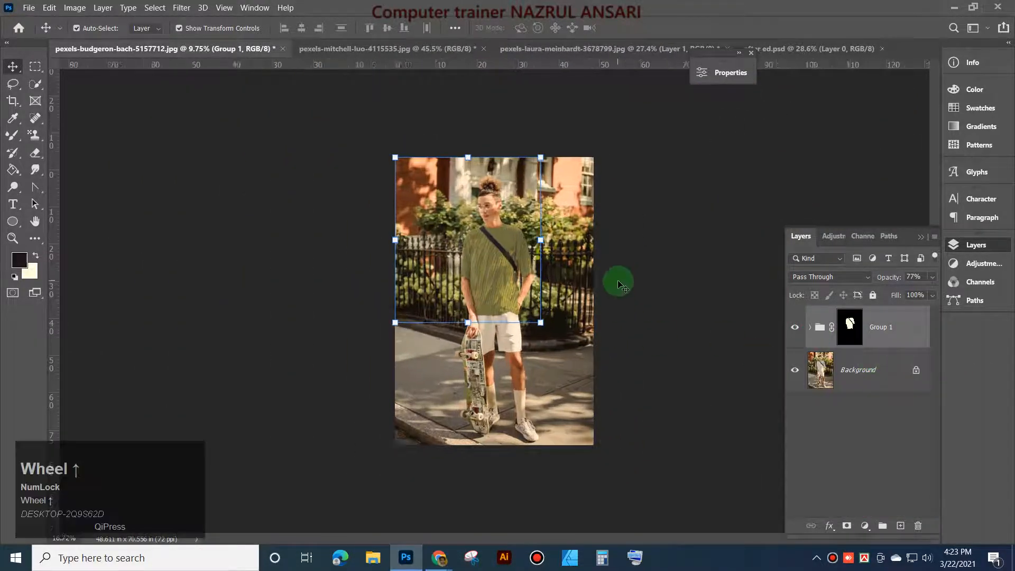
{"action": "left_click", "coordinate": [449, 240]}
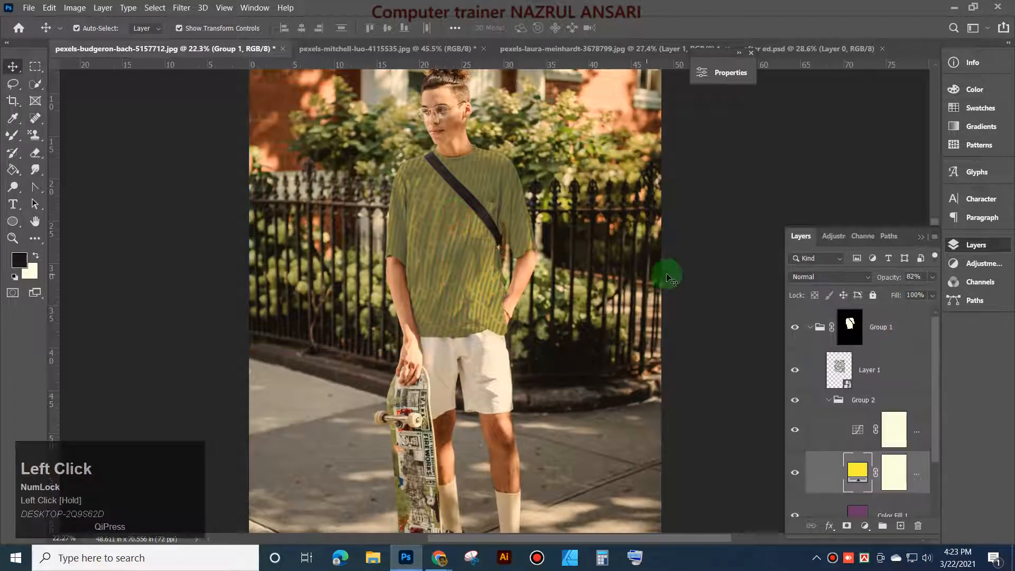
Step: Select and collapse Group 1, and disable its layer mask to inspect the pattern and colour effects across the whole photo
{"action": "scroll", "coordinate": [667, 285], "scroll_direction": "up", "scroll_amount": 2}
{"action": "left_click", "coordinate": [817, 329]}
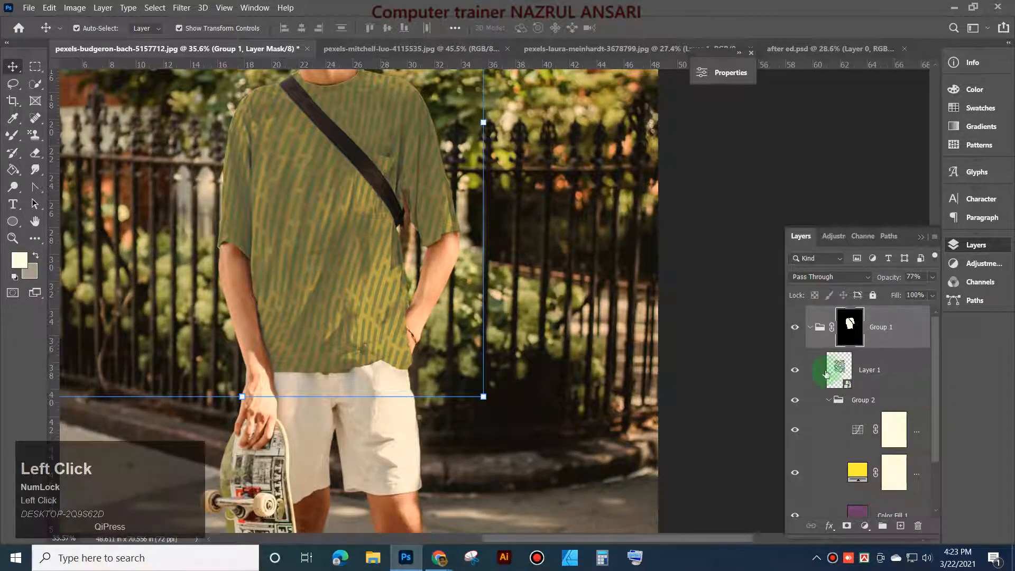
{"action": "left_click", "coordinate": [809, 327]}
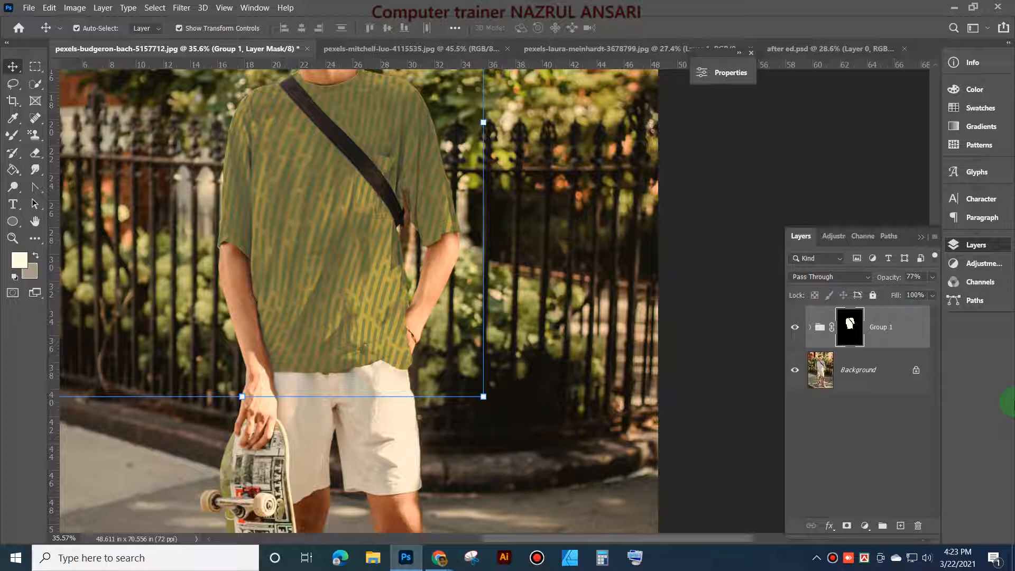
{"action": "key", "text": "shift"}
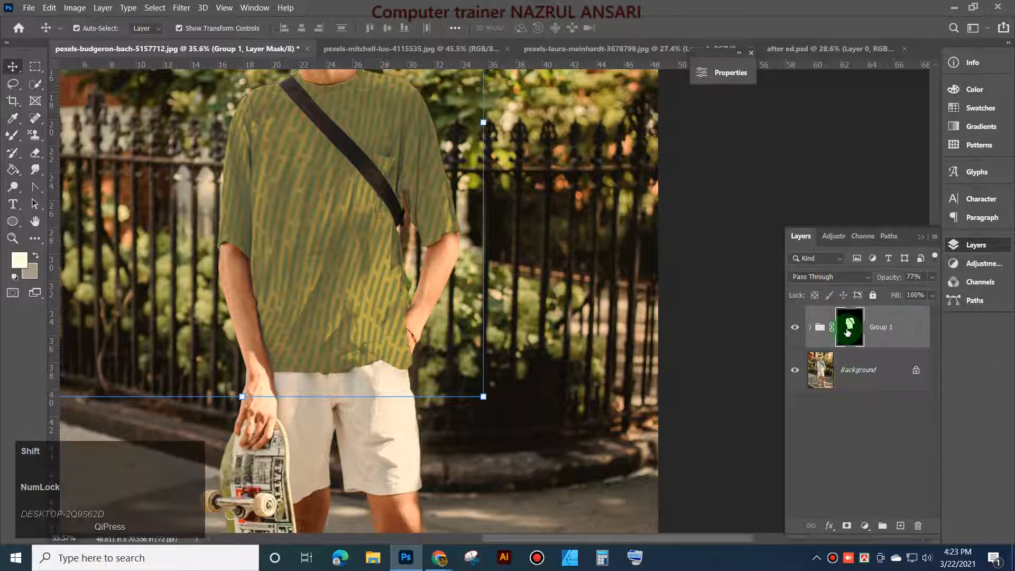
{"action": "left_click", "coordinate": [848, 331], "text": "shift"}
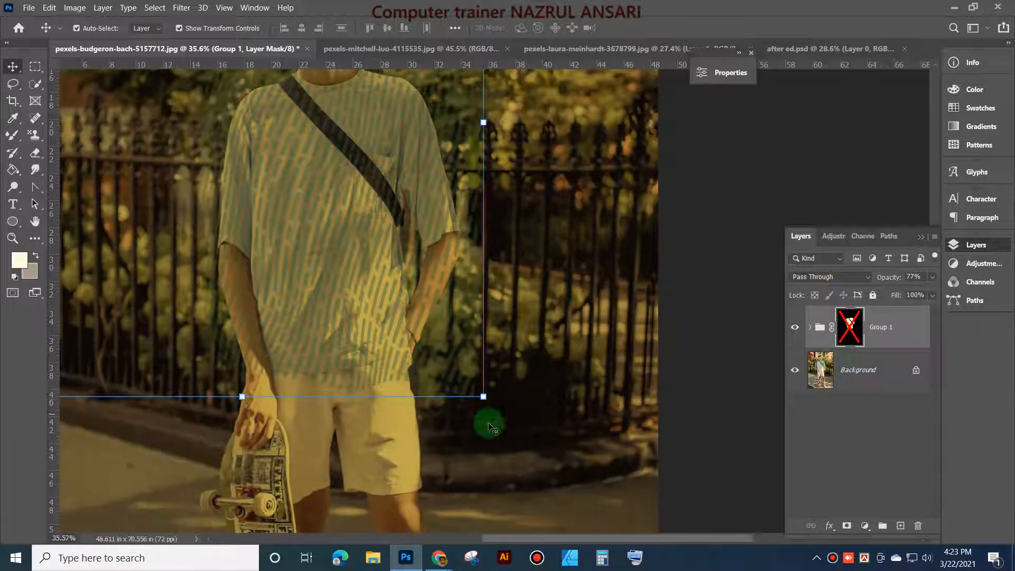
Step: Select the striped pattern on Layer 1, review its layer commands without applying any, and re-enable Group 1's layer mask
{"action": "left_click_drag", "start_coordinate": [465, 329], "coordinate": [452, 345]}
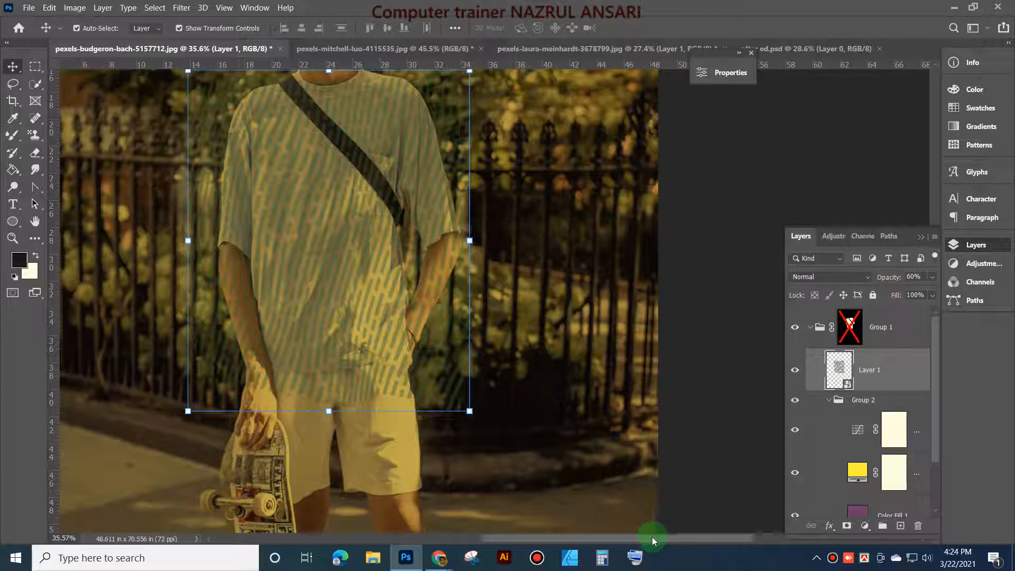
{"action": "right_click", "coordinate": [842, 370]}
{"action": "right_click", "coordinate": [878, 380]}
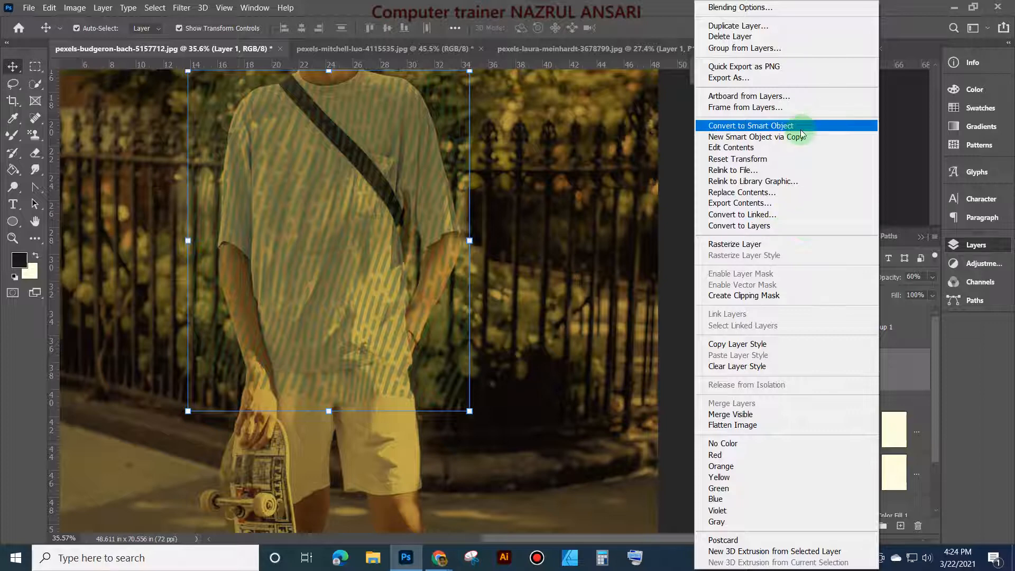
{"action": "left_click", "coordinate": [934, 347]}
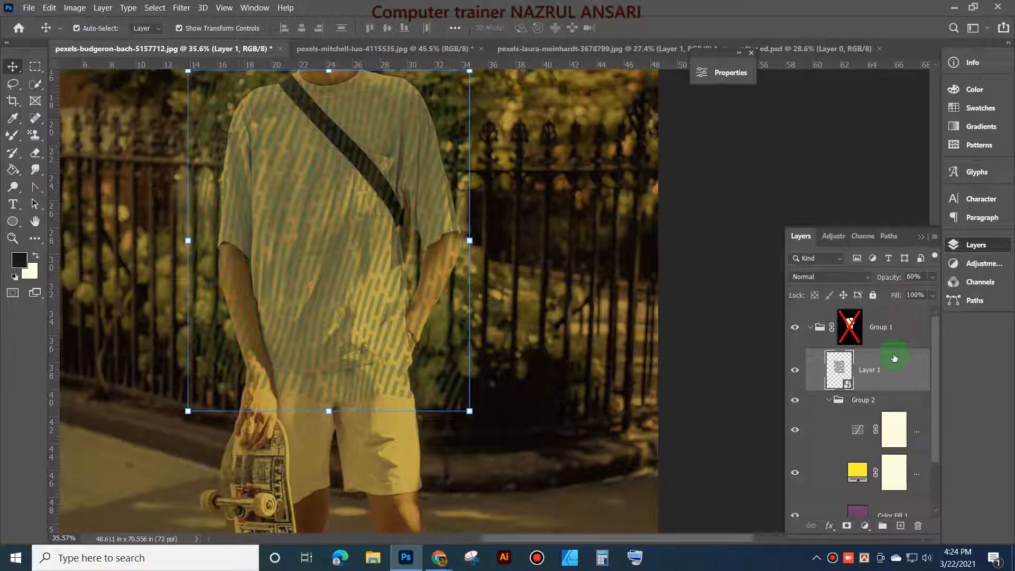
{"action": "left_click", "coordinate": [850, 326], "text": "shift"}
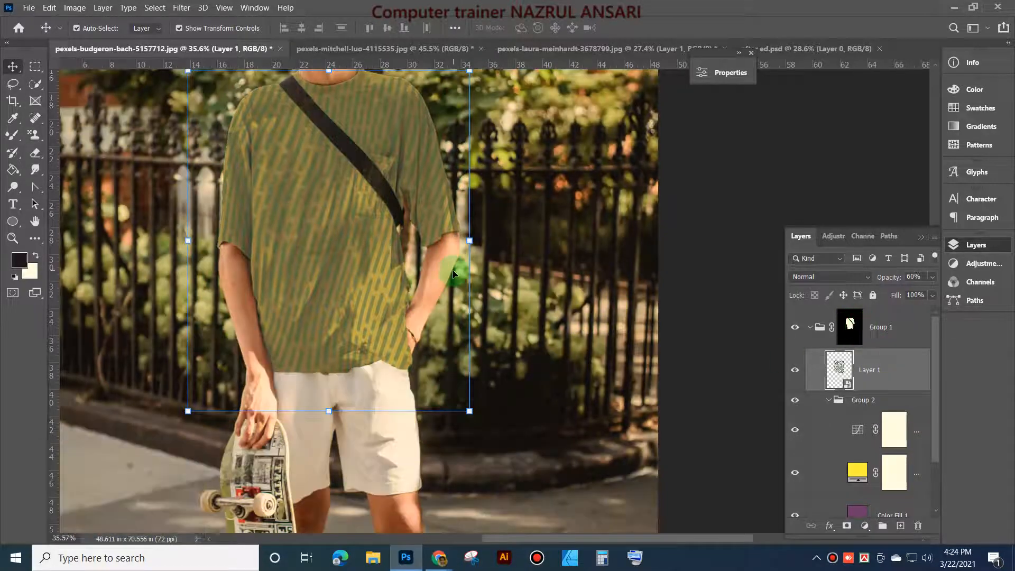
{"action": "scroll", "coordinate": [452, 273], "scroll_direction": "down", "scroll_amount": 5}
{"action": "scroll", "coordinate": [452, 270], "scroll_direction": "down", "scroll_amount": 3}
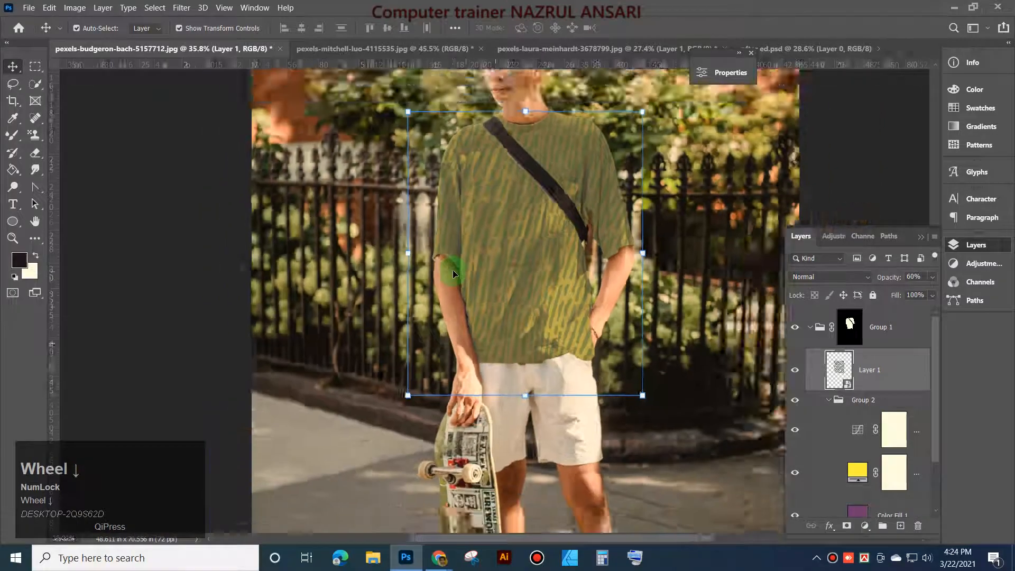
Step: Switch to the wheel-pattern document and undo its recent edits back to the Background layer with the dark lines selected
{"action": "left_click", "coordinate": [519, 46]}
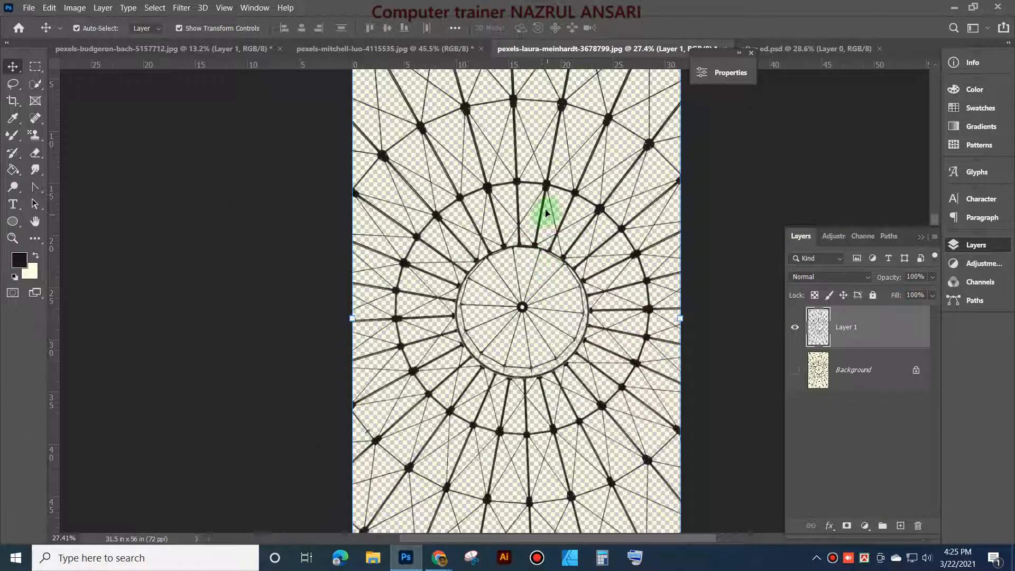
{"action": "mouse_move", "coordinate": [548, 186]}
{"action": "left_mouse_down"}
{"action": "mouse_move", "coordinate": [546, 224]}
{"action": "mouse_move", "coordinate": [474, 204]}
{"action": "mouse_move", "coordinate": [570, 195]}
{"action": "mouse_move", "coordinate": [555, 266]}
{"action": "mouse_move", "coordinate": [453, 228]}
{"action": "mouse_move", "coordinate": [557, 217]}
{"action": "mouse_move", "coordinate": [576, 190]}
{"action": "mouse_move", "coordinate": [532, 204]}
{"action": "mouse_move", "coordinate": [546, 206]}
{"action": "left_mouse_up"}
{"action": "key", "text": "ctrl+z"}
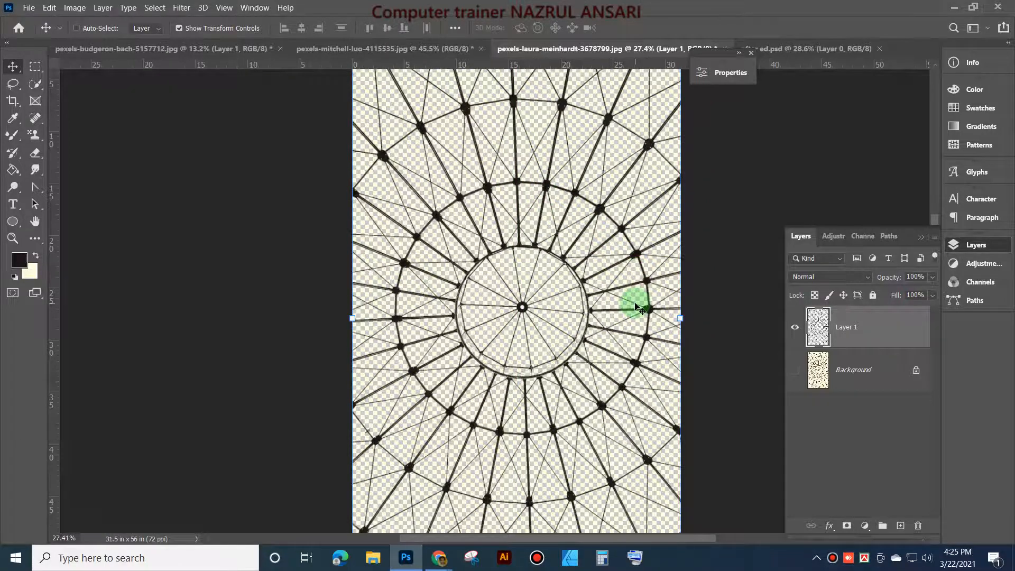
{"action": "key", "text": "ctrl+z"}
{"action": "key", "text": "ctrl+z"}
{"action": "key", "text": "ctrl+z"}
{"action": "key", "text": "ctrl+z"}
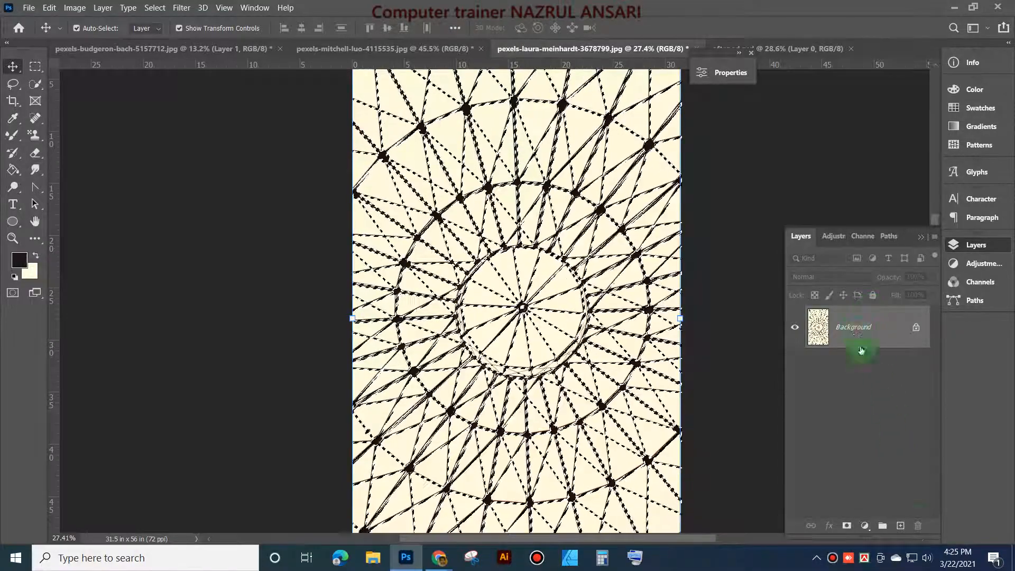
Step: Add a Solid Color fill layer from the selected wheel lines, try several colours, and settle on bright green
{"action": "left_click", "coordinate": [865, 526]}
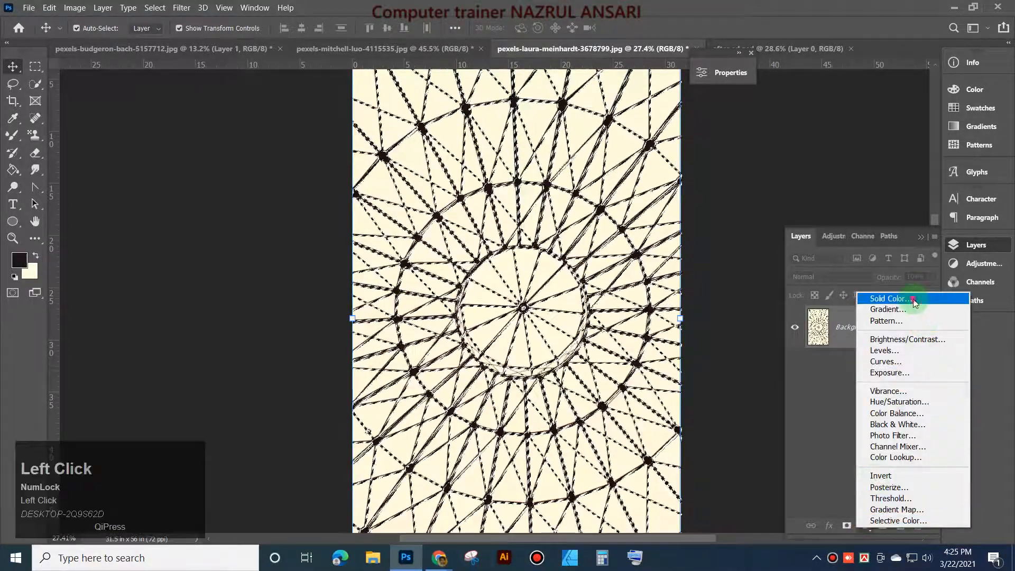
{"action": "left_click", "coordinate": [914, 299]}
{"action": "left_click", "coordinate": [800, 88]}
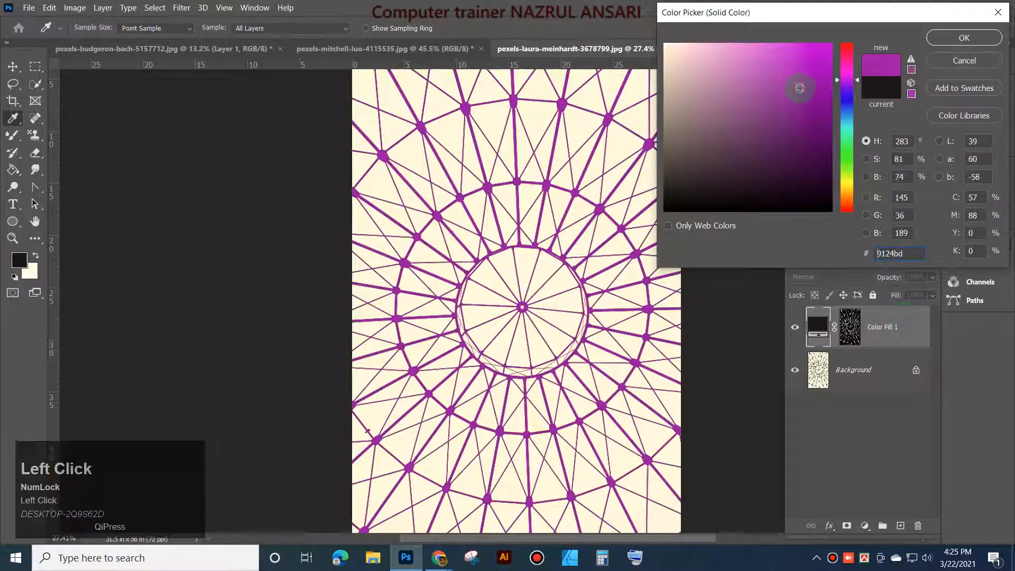
{"action": "left_click", "coordinate": [777, 85]}
{"action": "left_click", "coordinate": [721, 90]}
{"action": "left_click", "coordinate": [802, 82]}
{"action": "left_click", "coordinate": [779, 166]}
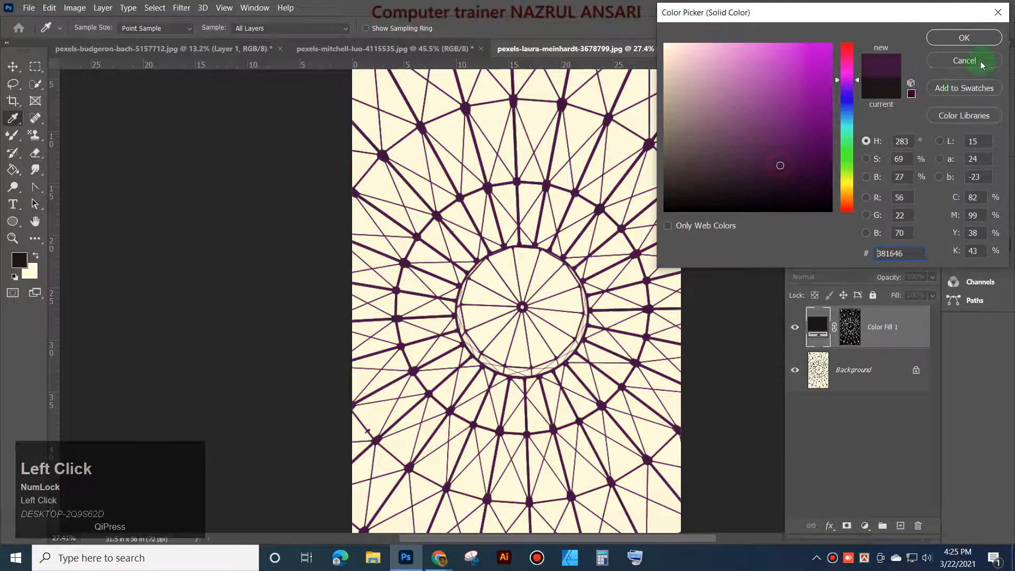
{"action": "left_click", "coordinate": [824, 77]}
{"action": "left_click", "coordinate": [847, 60]}
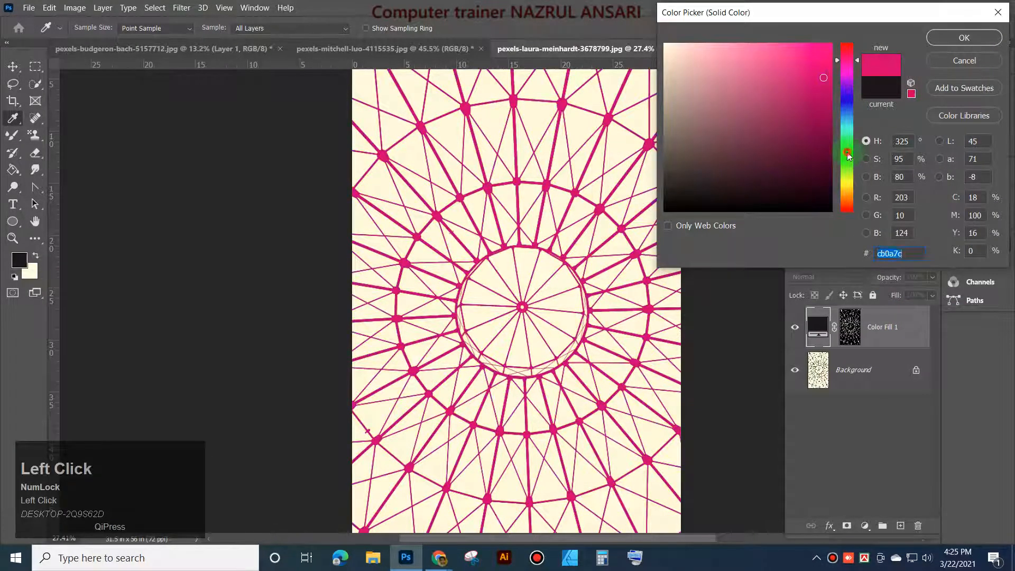
{"action": "left_click", "coordinate": [847, 154]}
{"action": "left_click", "coordinate": [963, 38]}
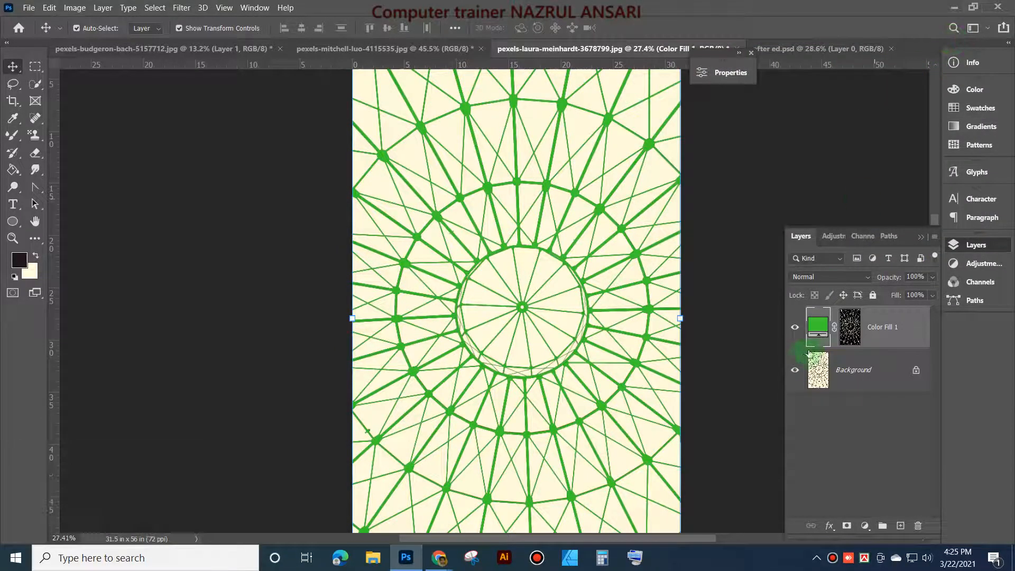
Step: Hide the Background layer and recolour the wheel-line fill to the darker olive green 4a821e
{"action": "left_click", "coordinate": [795, 371]}
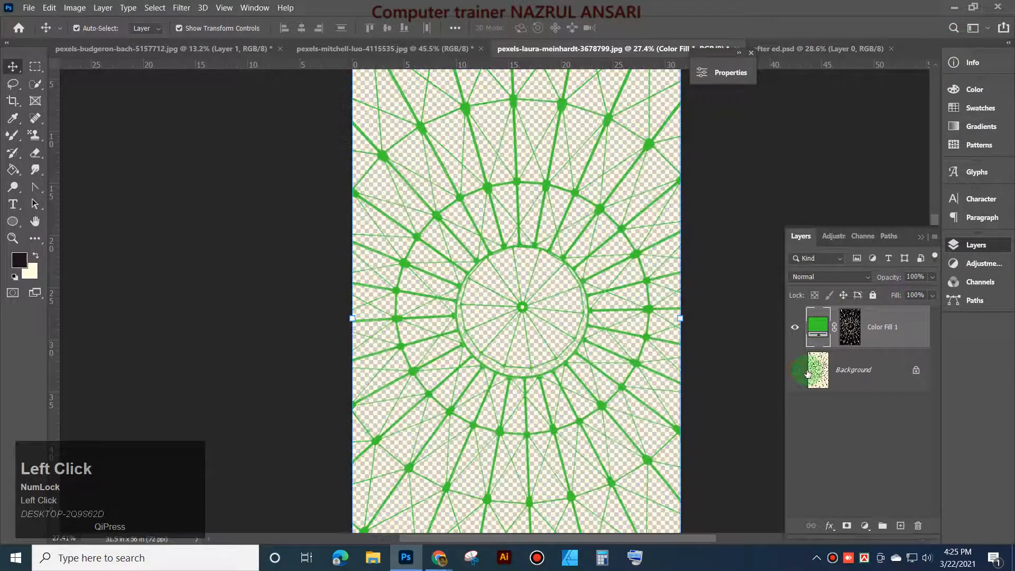
{"action": "double_click", "coordinate": [812, 332]}
{"action": "mouse_move", "coordinate": [795, 158]}
{"action": "left_mouse_down"}
{"action": "mouse_move", "coordinate": [729, 159]}
{"action": "mouse_move", "coordinate": [732, 136]}
{"action": "mouse_move", "coordinate": [781, 133]}
{"action": "mouse_move", "coordinate": [766, 128]}
{"action": "mouse_move", "coordinate": [776, 109]}
{"action": "mouse_move", "coordinate": [736, 87]}
{"action": "mouse_move", "coordinate": [770, 148]}
{"action": "mouse_move", "coordinate": [800, 97]}
{"action": "mouse_move", "coordinate": [826, 81]}
{"action": "mouse_move", "coordinate": [822, 64]}
{"action": "mouse_move", "coordinate": [763, 111]}
{"action": "mouse_move", "coordinate": [770, 79]}
{"action": "mouse_move", "coordinate": [794, 126]}
{"action": "left_mouse_up"}
{"action": "left_click", "coordinate": [851, 202]}
{"action": "left_click", "coordinate": [846, 185]}
{"action": "left_click", "coordinate": [845, 167]}
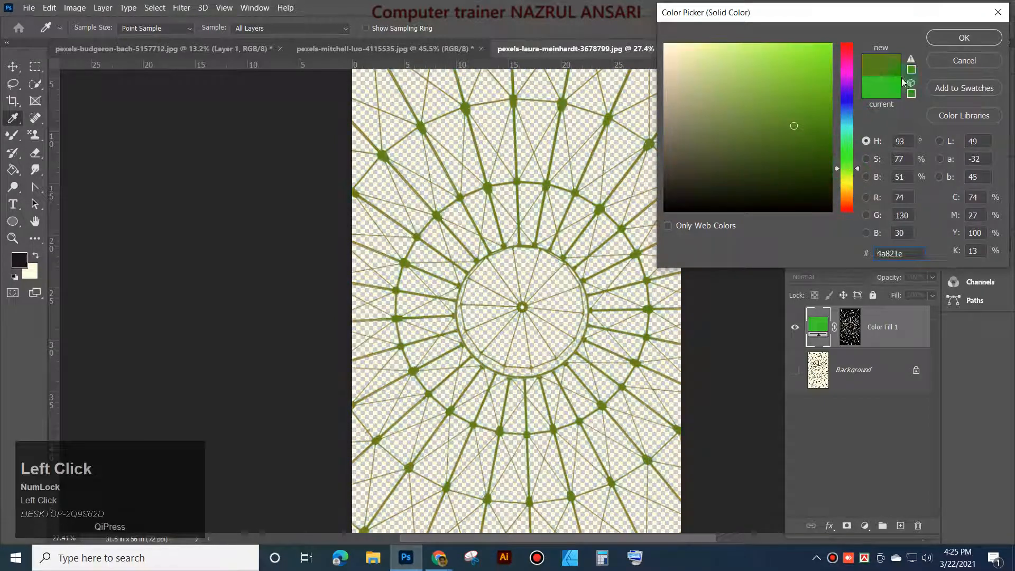
{"action": "left_click", "coordinate": [955, 39]}
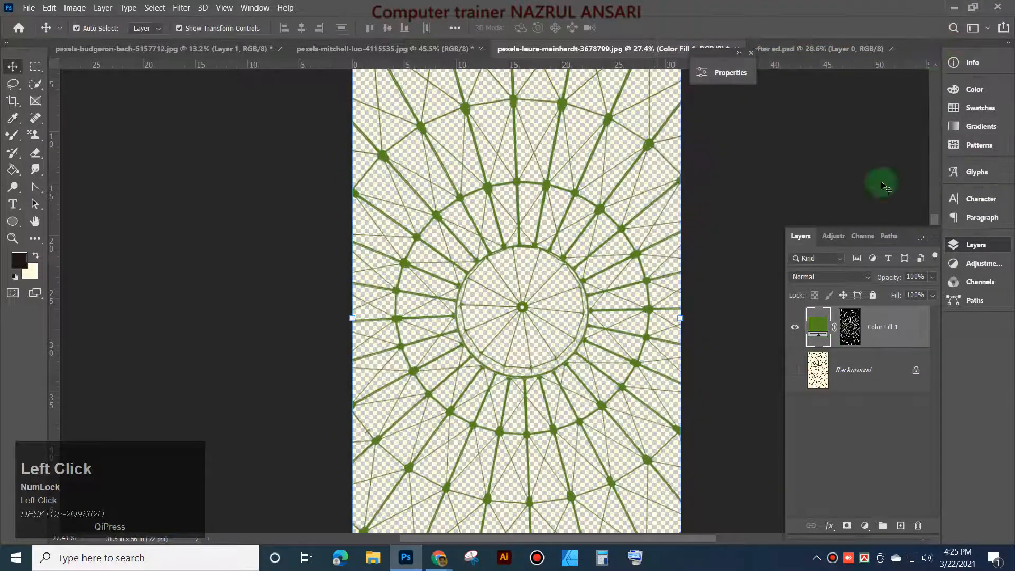
Step: Resize the wheel-pattern image to a width of 15 inches with proportions constrained, and return to the Move tool
{"action": "left_click", "coordinate": [68, 9]}
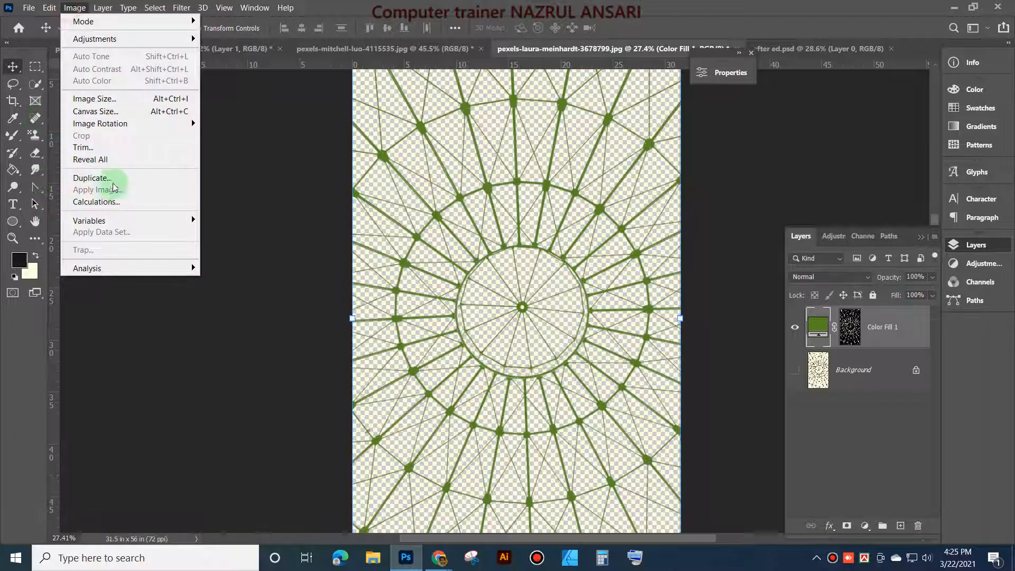
{"action": "left_click", "coordinate": [105, 99]}
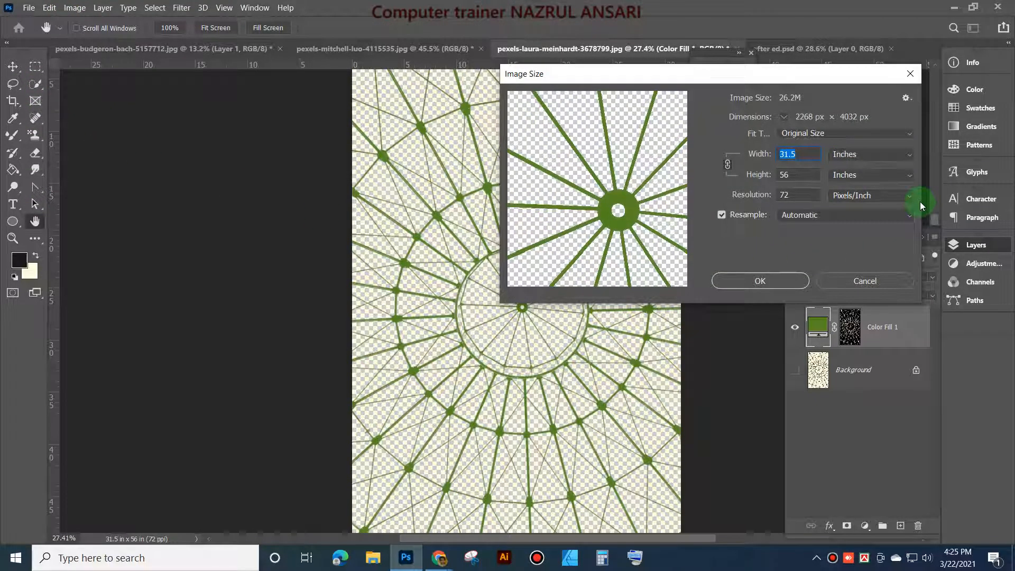
{"action": "type", "text": "15"}
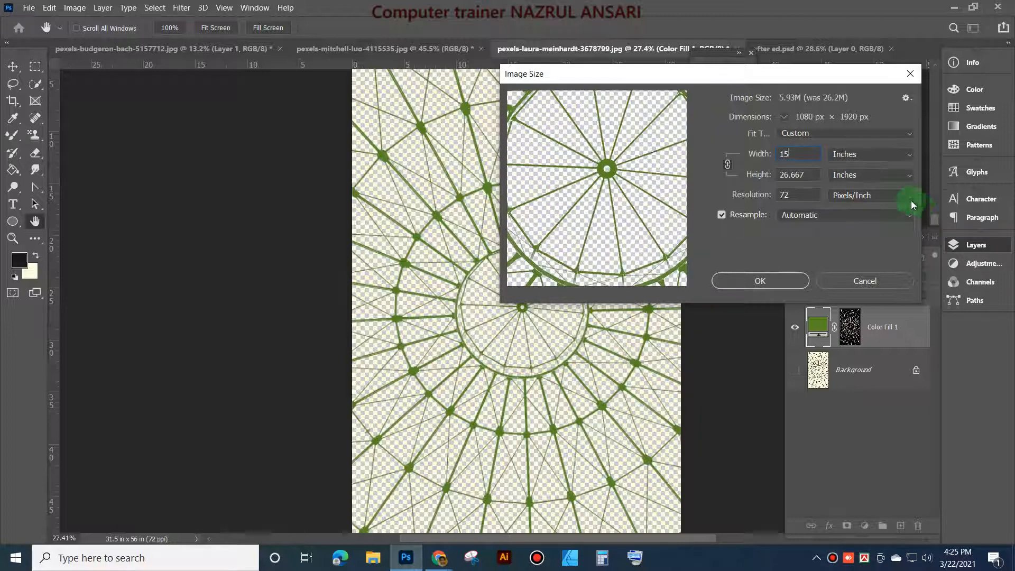
{"action": "left_click", "coordinate": [770, 279]}
{"action": "key", "text": "v"}
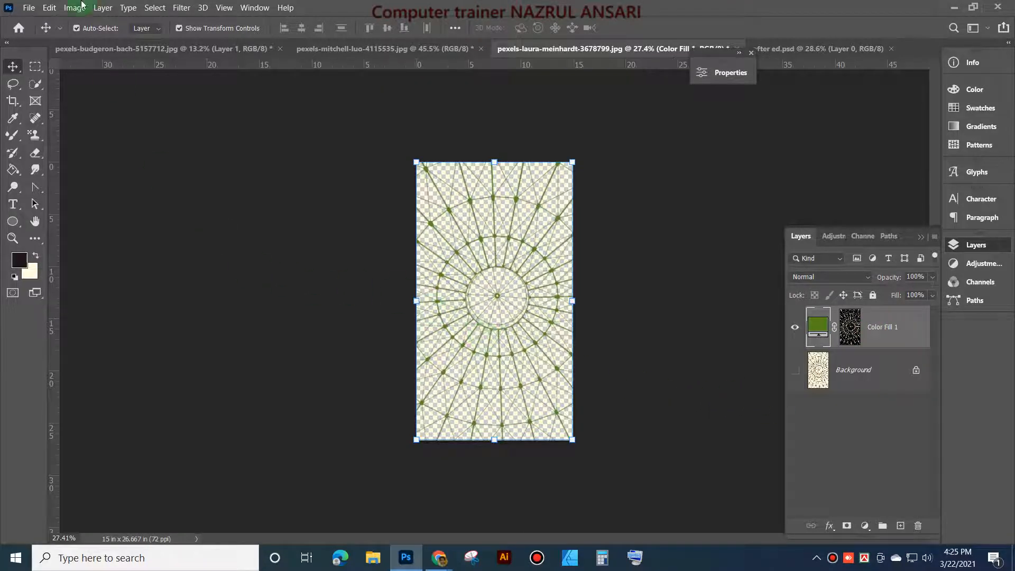
Step: Define the resized green wheel artwork as a pattern, accepting the default name
{"action": "left_click", "coordinate": [49, 8]}
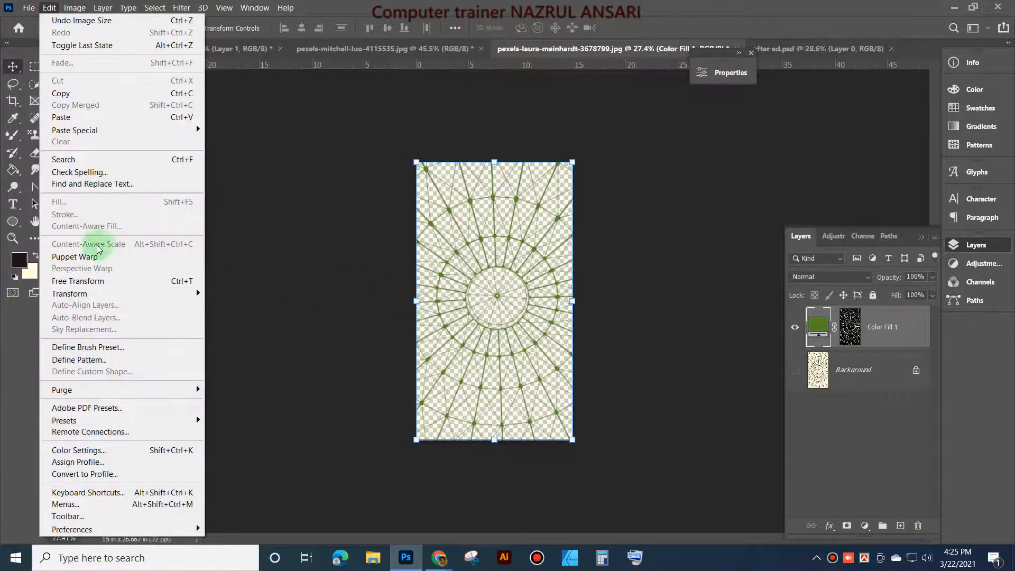
{"action": "left_click", "coordinate": [105, 361]}
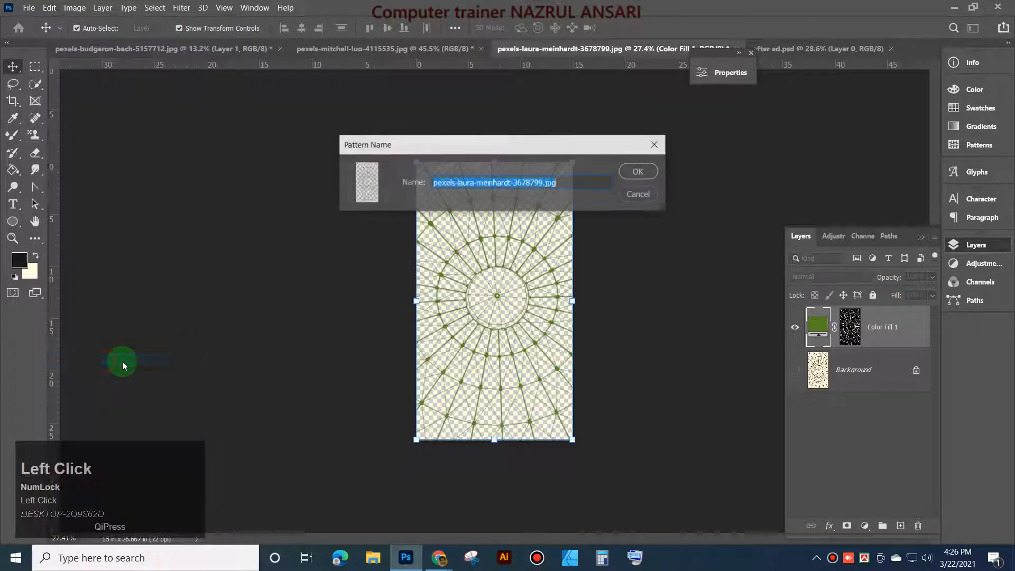
{"action": "left_click", "coordinate": [658, 173]}
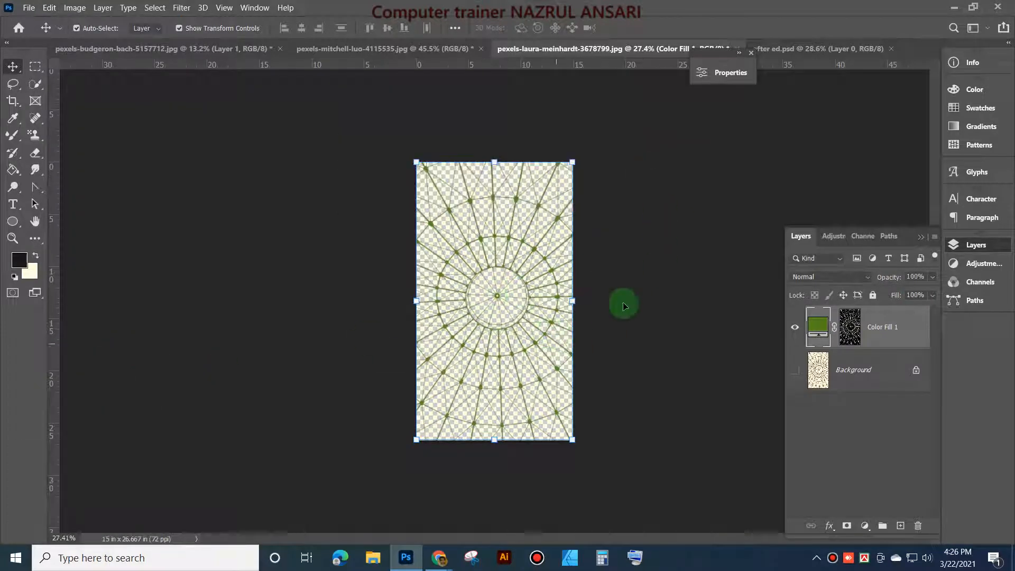
Step: Switch back to the photo of the man with the skateboard and bring the patterned T-shirt into view
{"action": "left_click", "coordinate": [338, 49]}
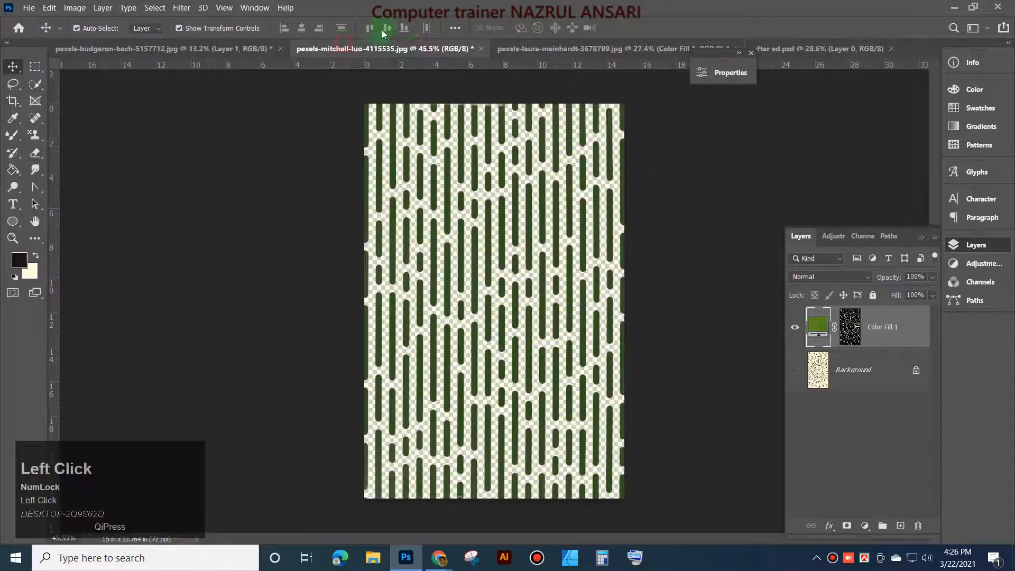
{"action": "left_click", "coordinate": [199, 53]}
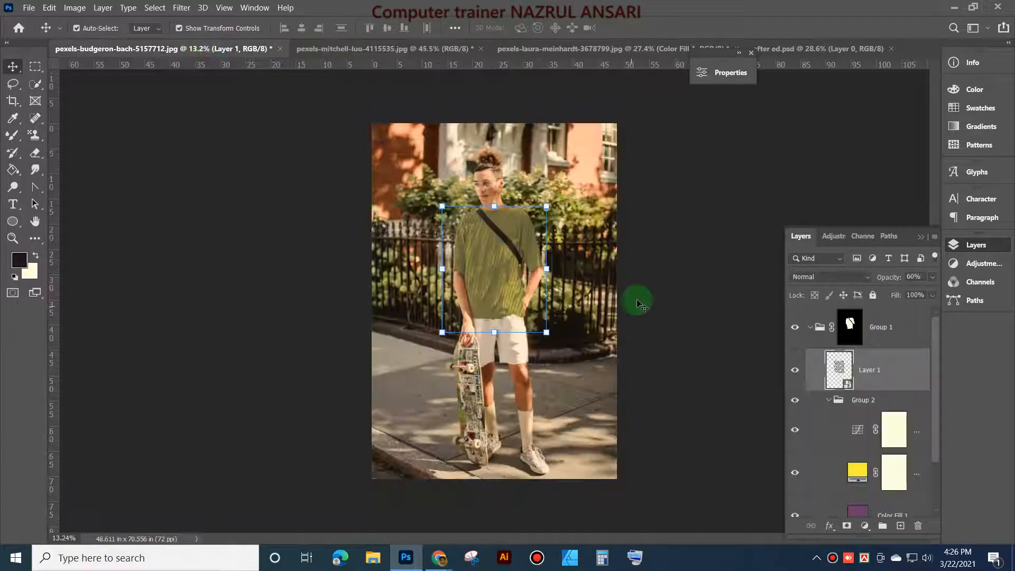
{"action": "scroll", "coordinate": [571, 293], "scroll_direction": "up", "scroll_amount": 1}
{"action": "scroll", "coordinate": [571, 293], "scroll_direction": "up", "scroll_amount": 2}
{"action": "scroll", "coordinate": [576, 285], "scroll_direction": "down", "scroll_amount": 2}
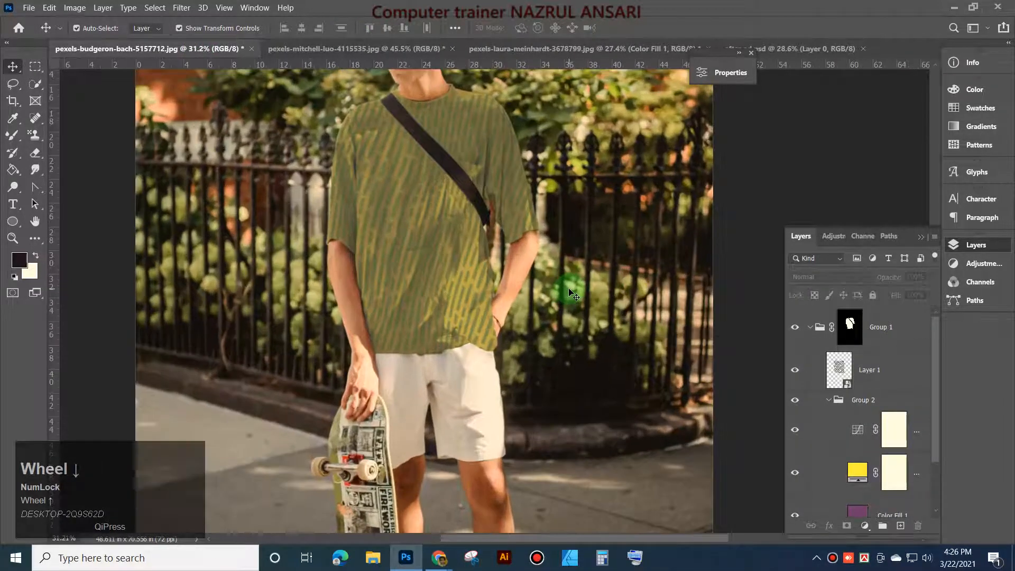
Step: Save the photo to the Desktop in JPEG format under its existing file name, with image quality 5 (Medium)
{"action": "left_click", "coordinate": [28, 7]}
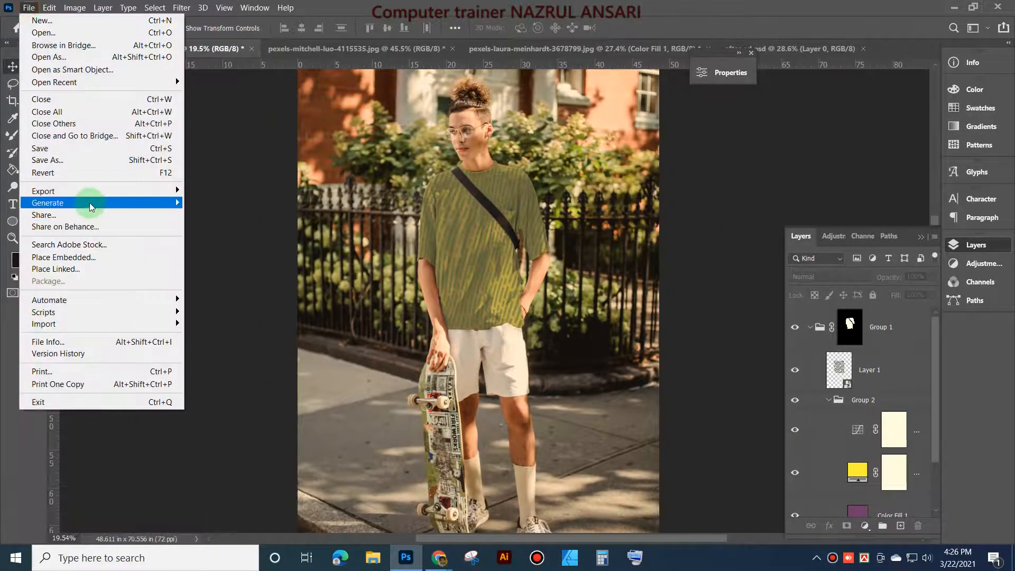
{"action": "mouse_move", "coordinate": [88, 195]}
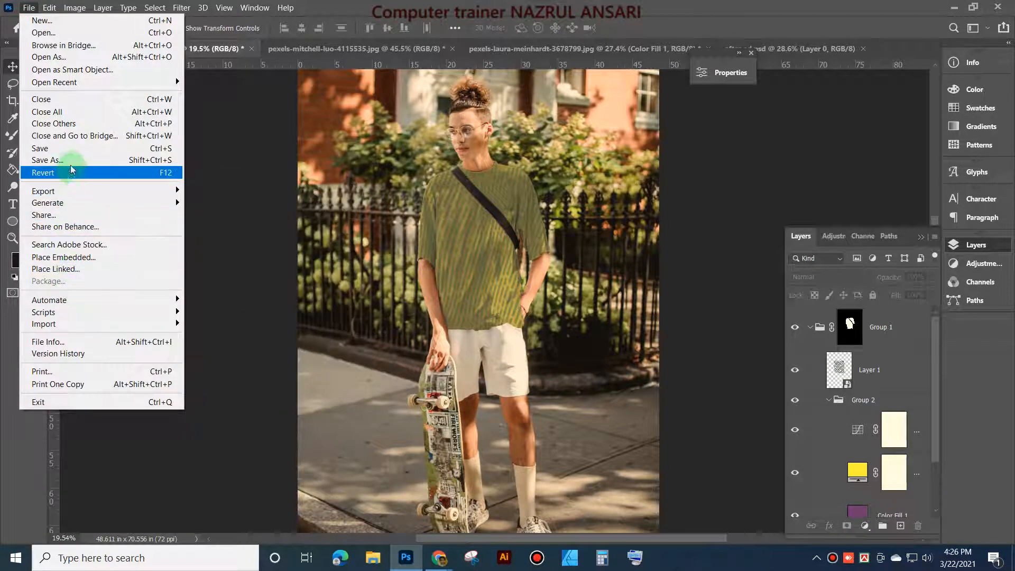
{"action": "left_click", "coordinate": [65, 150]}
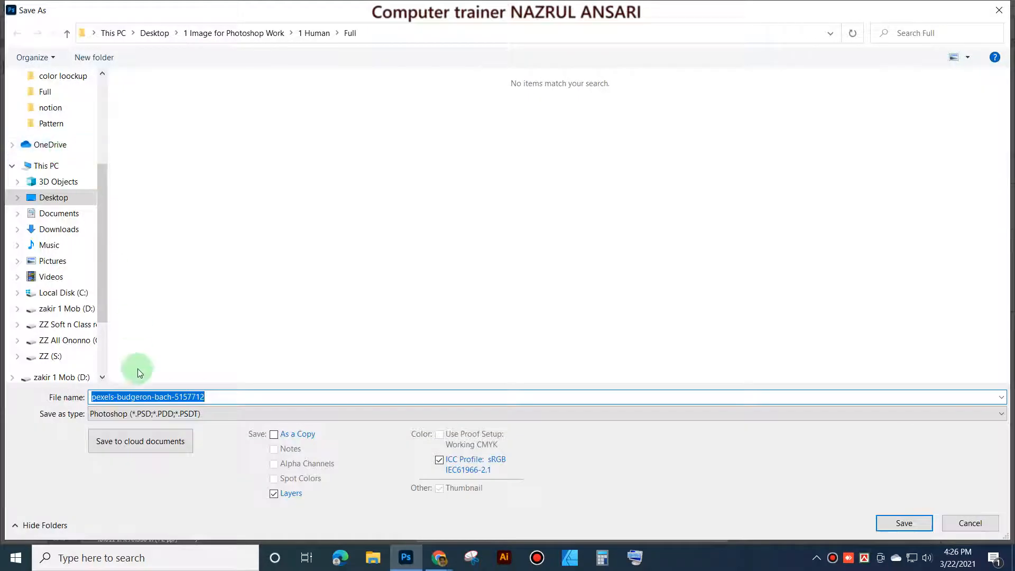
{"action": "left_click", "coordinate": [124, 413]}
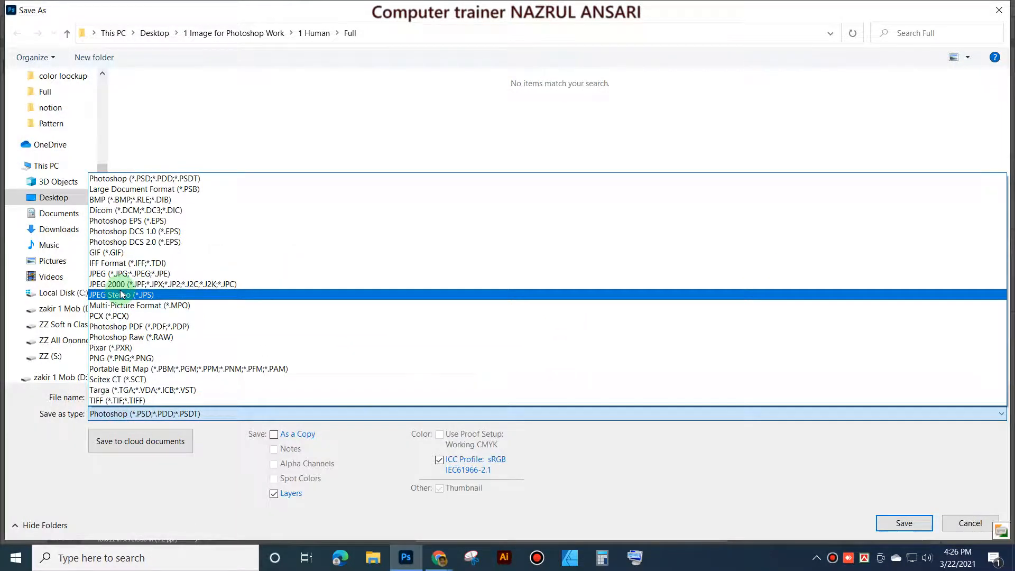
{"action": "left_click", "coordinate": [120, 274]}
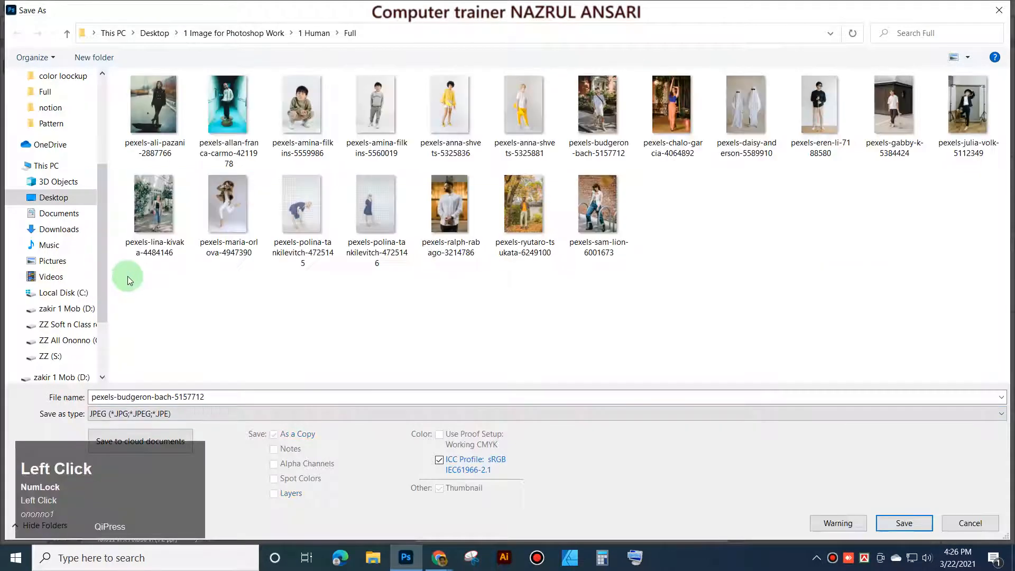
{"action": "left_click", "coordinate": [52, 199]}
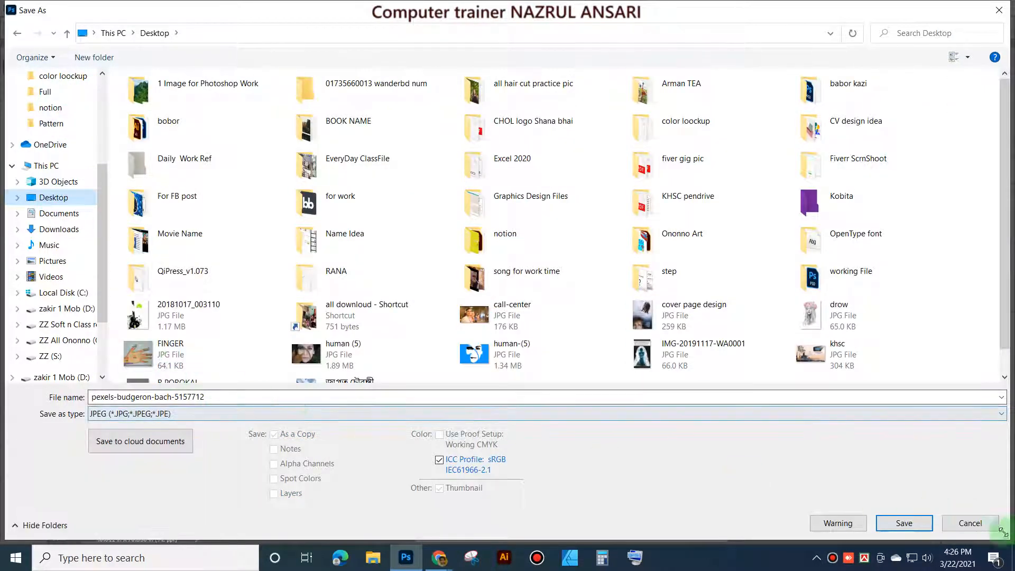
{"action": "left_click", "coordinate": [904, 523]}
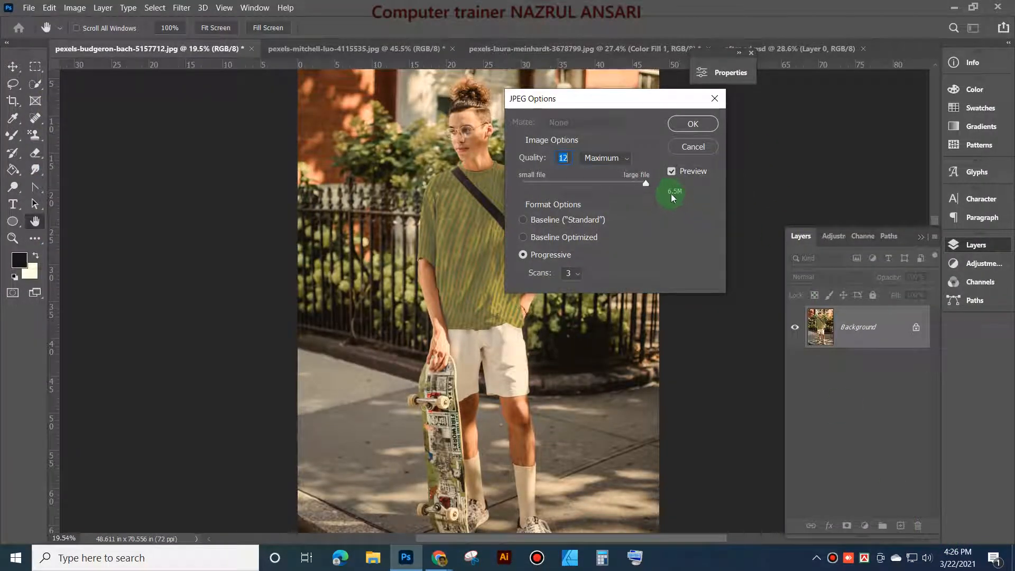
{"action": "left_click", "coordinate": [573, 183]}
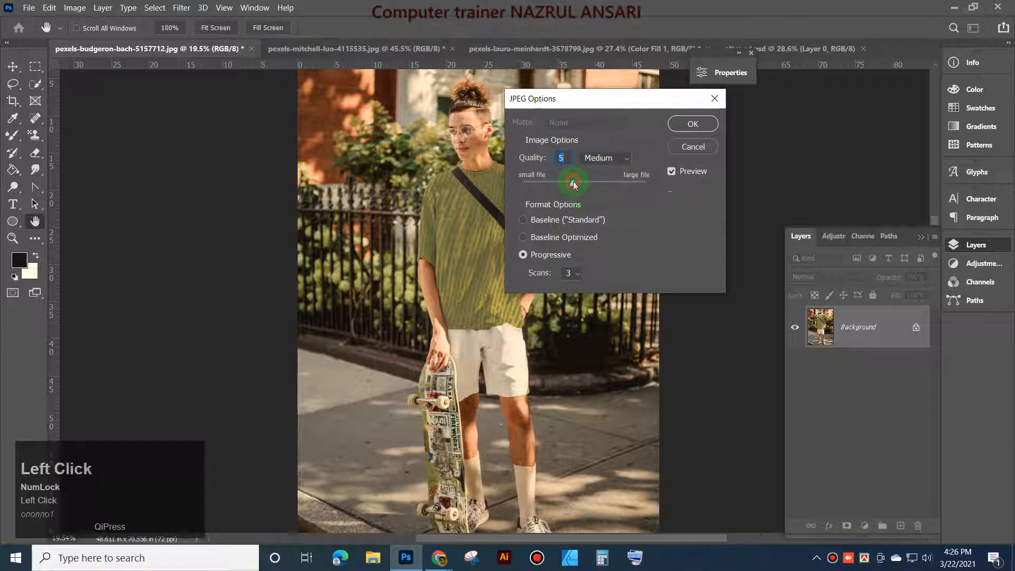
{"action": "left_click", "coordinate": [695, 124]}
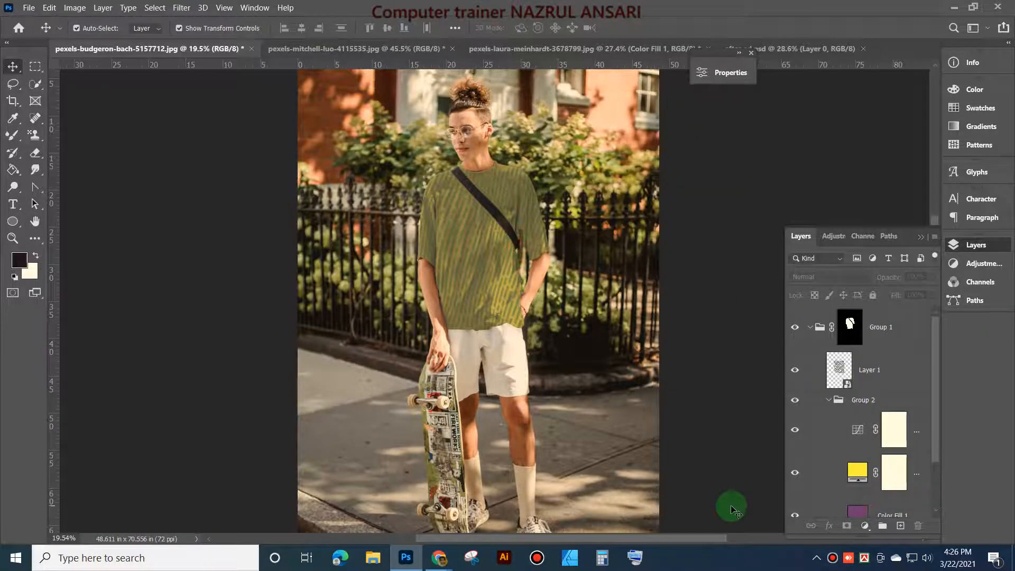
Step: Undo the most recent layer edits on the T-shirt photo, going back several steps
{"action": "mouse_move", "coordinate": [934, 344]}
{"action": "left_mouse_down"}
{"action": "mouse_move", "coordinate": [935, 368]}
{"action": "mouse_move", "coordinate": [938, 356]}
{"action": "left_mouse_up"}
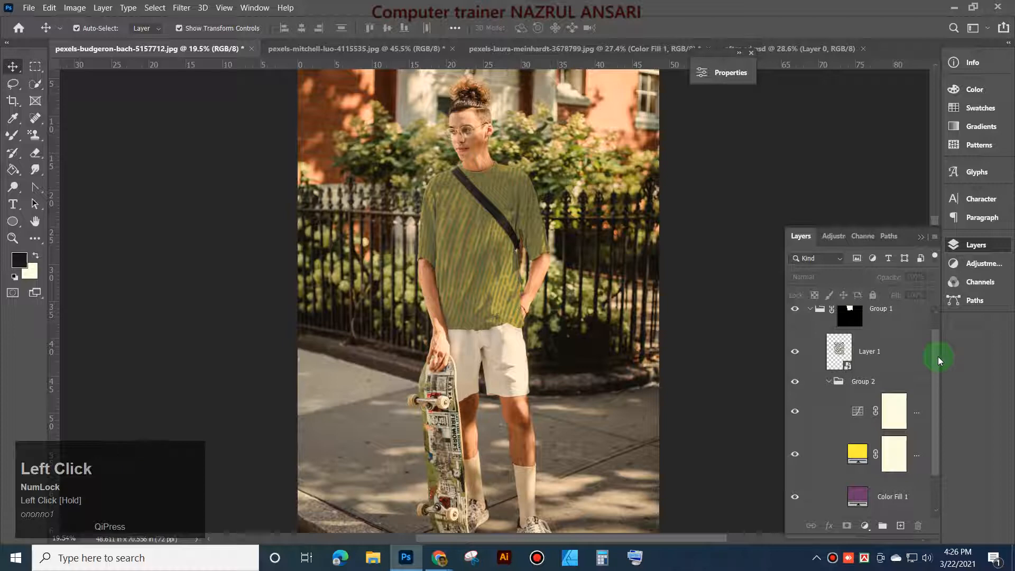
{"action": "key", "text": "ctrl+z"}
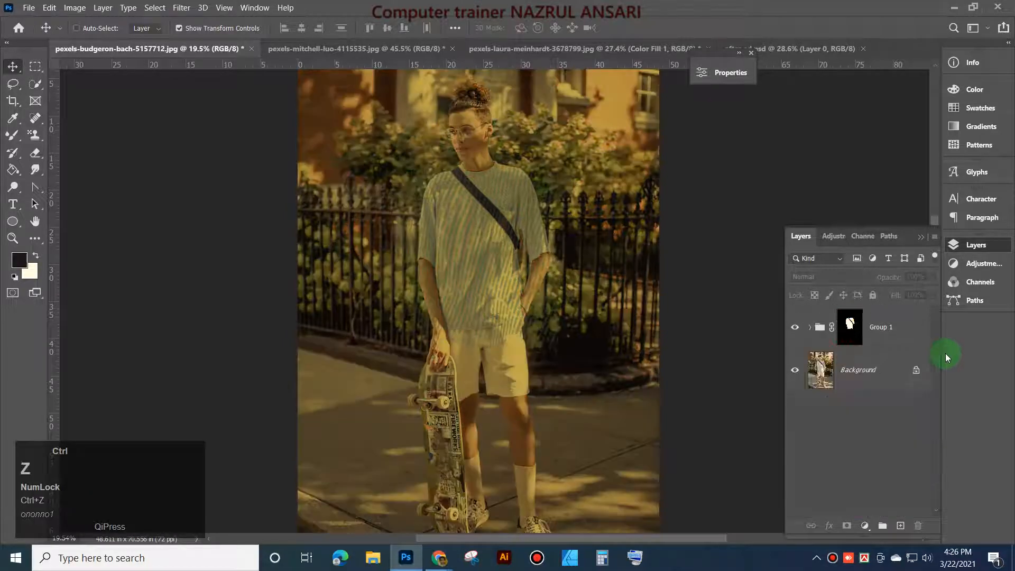
{"action": "key", "text": "ctrl+z"}
{"action": "key", "text": "ctrl+z"}
{"action": "key", "text": "ctrl+z"}
{"action": "key", "text": "ctrl+z"}
{"action": "key", "text": "ctrl+z"}
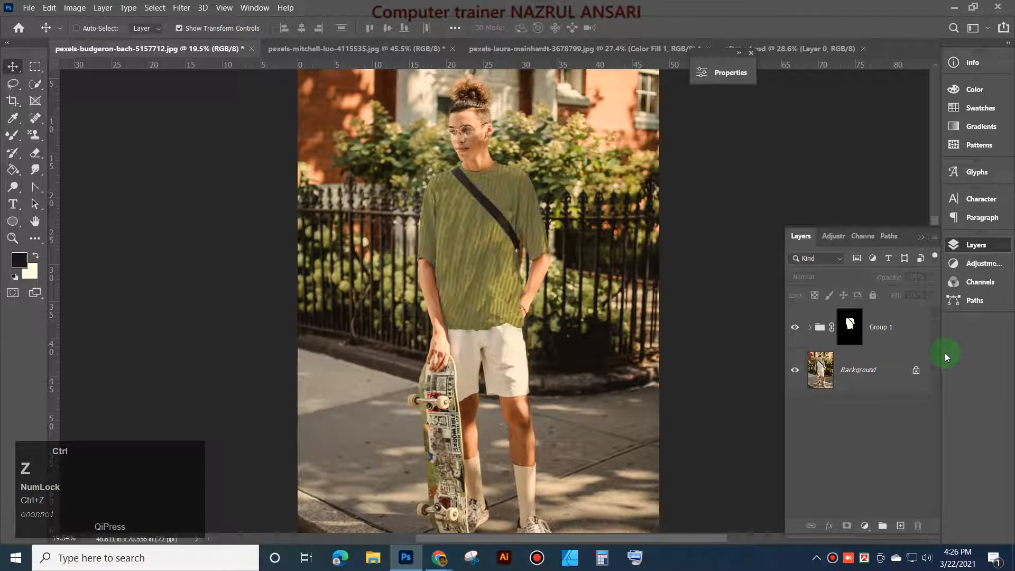
Step: Undo the recent color, pattern and mask changes on the shirt's Group 1 one after another
{"action": "key", "text": "ctrl+z"}
{"action": "key", "text": "ctrl+z"}
{"action": "key", "text": "ctrl+z"}
{"action": "key", "text": "ctrl+z"}
{"action": "key", "text": "ctrl+z"}
{"action": "key", "text": "ctrl+z"}
{"action": "key", "text": "ctrl+z"}
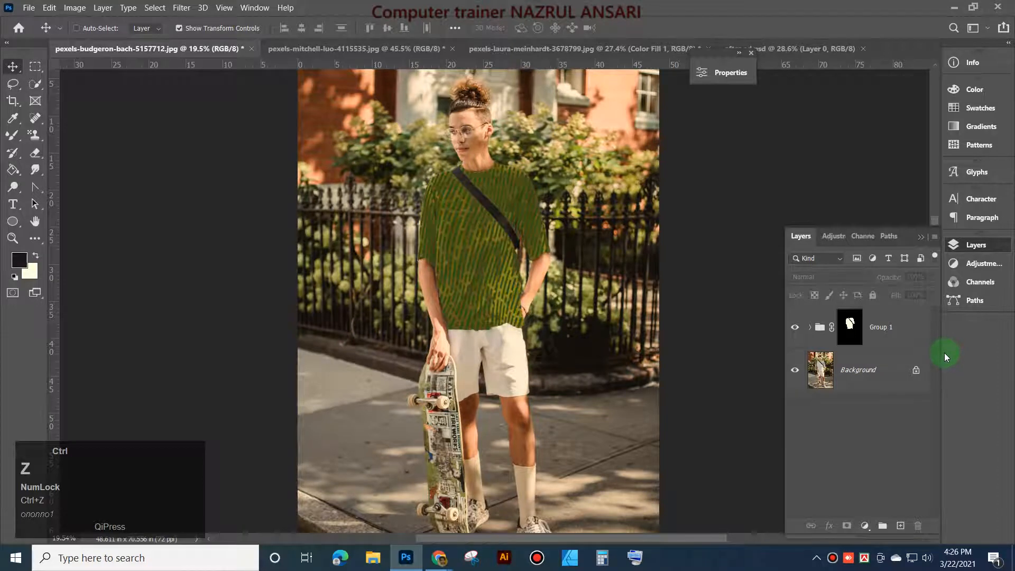
{"action": "key", "text": "ctrl+z"}
{"action": "key", "text": "ctrl+z"}
{"action": "key", "text": "ctrl+z"}
{"action": "key", "text": "ctrl+z"}
{"action": "key", "text": "ctrl+z"}
{"action": "key", "text": "ctrl+z"}
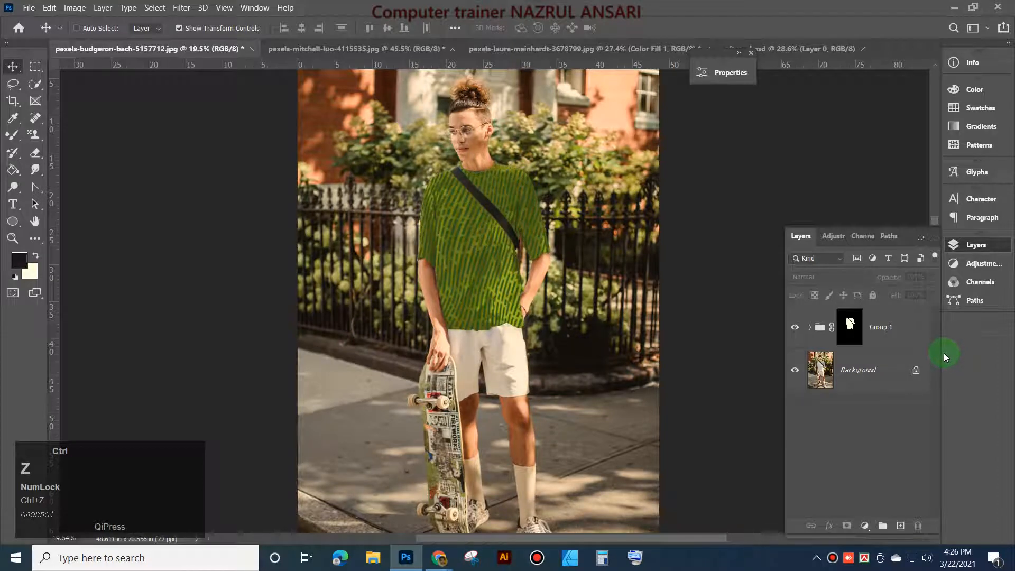
{"action": "key", "text": "ctrl+z"}
{"action": "key", "text": "ctrl+z"}
{"action": "key", "text": "ctrl+z"}
{"action": "key", "text": "ctrl+z"}
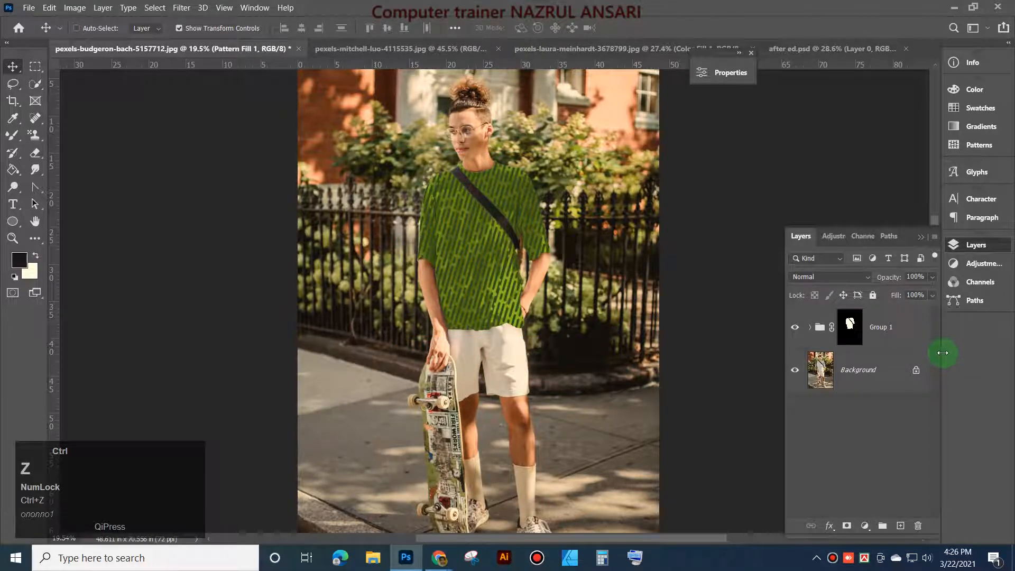
{"action": "key", "text": "ctrl+z"}
{"action": "key", "text": "ctrl+z"}
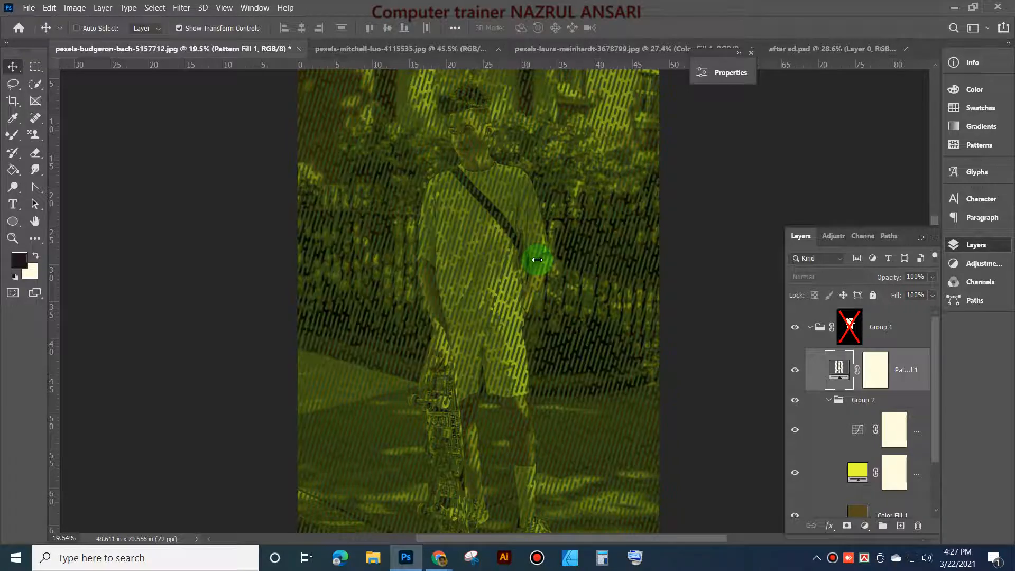
{"action": "key", "text": "ctrl"}
{"action": "key", "text": "ctrl+z"}
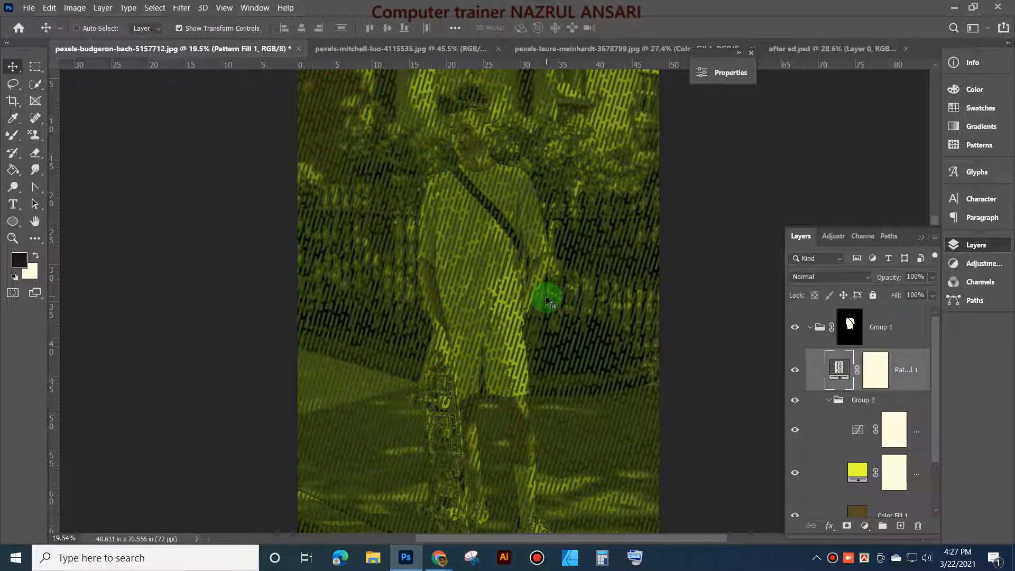
{"action": "key", "text": "ctrl+z"}
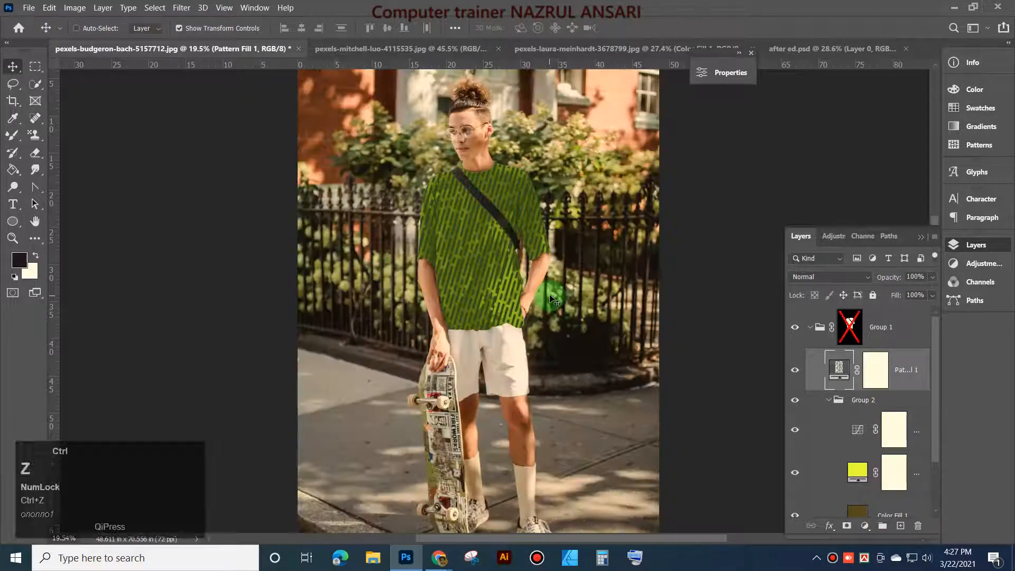
{"action": "key", "text": "ctrl+z"}
{"action": "key", "text": "ctrl+z"}
{"action": "key", "text": "ctrl+z"}
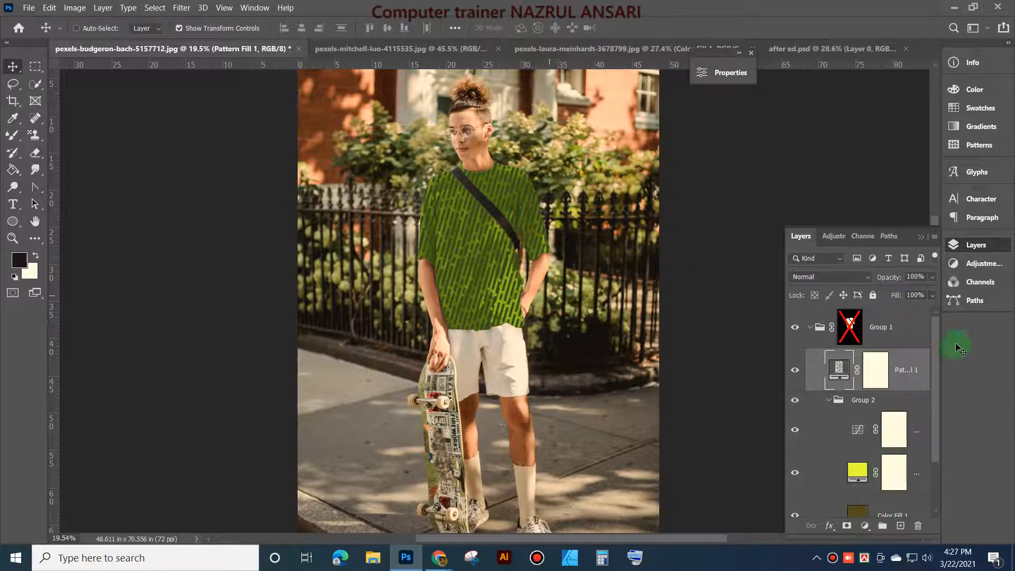
Step: Select the layer mask of Group 1 and activate the Move tool
{"action": "left_click", "coordinate": [851, 323]}
{"action": "left_click_drag", "start_coordinate": [935, 333], "coordinate": [935, 435]}
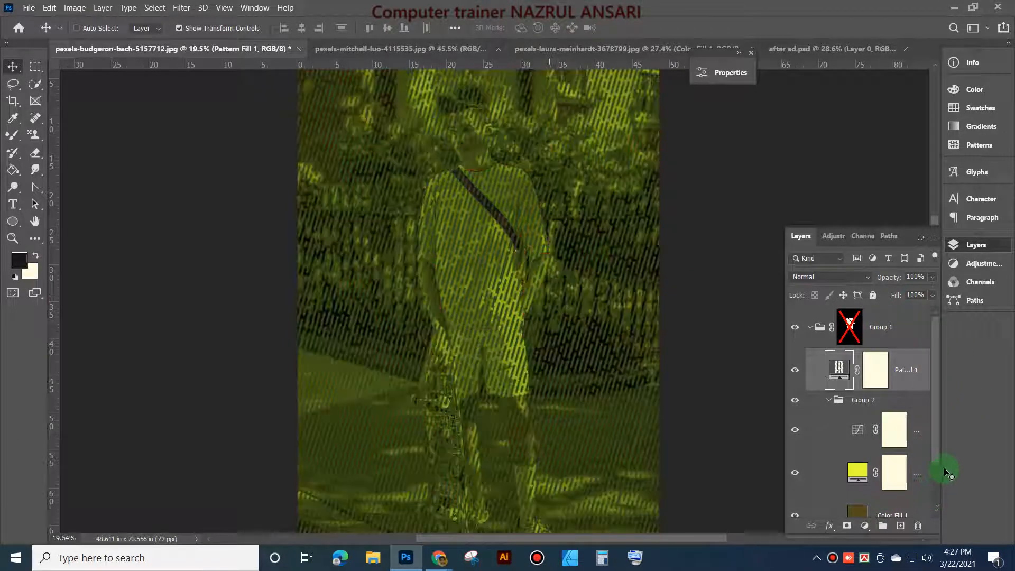
{"action": "left_click_drag", "start_coordinate": [935, 457], "coordinate": [927, 486]}
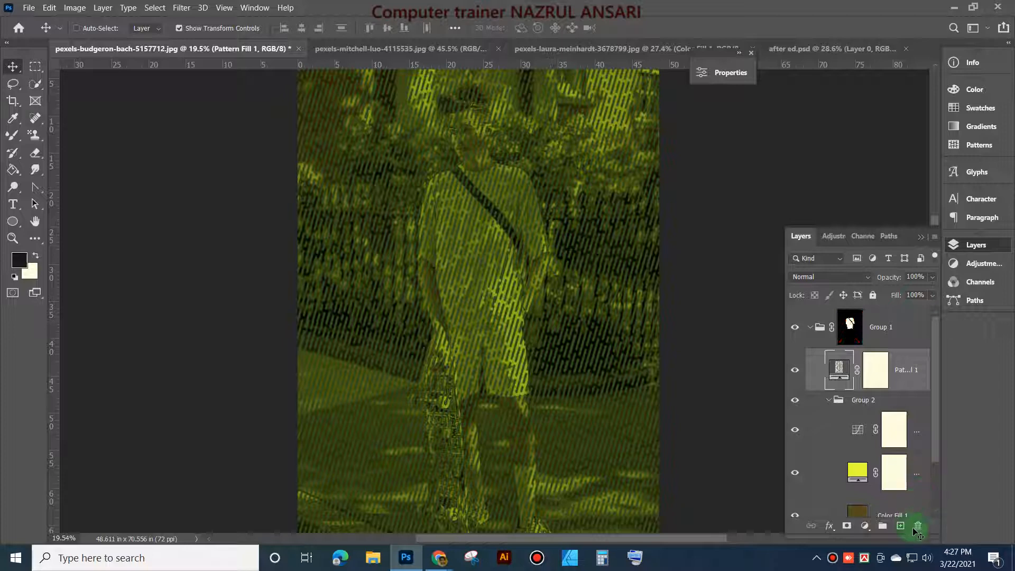
{"action": "key", "text": "z"}
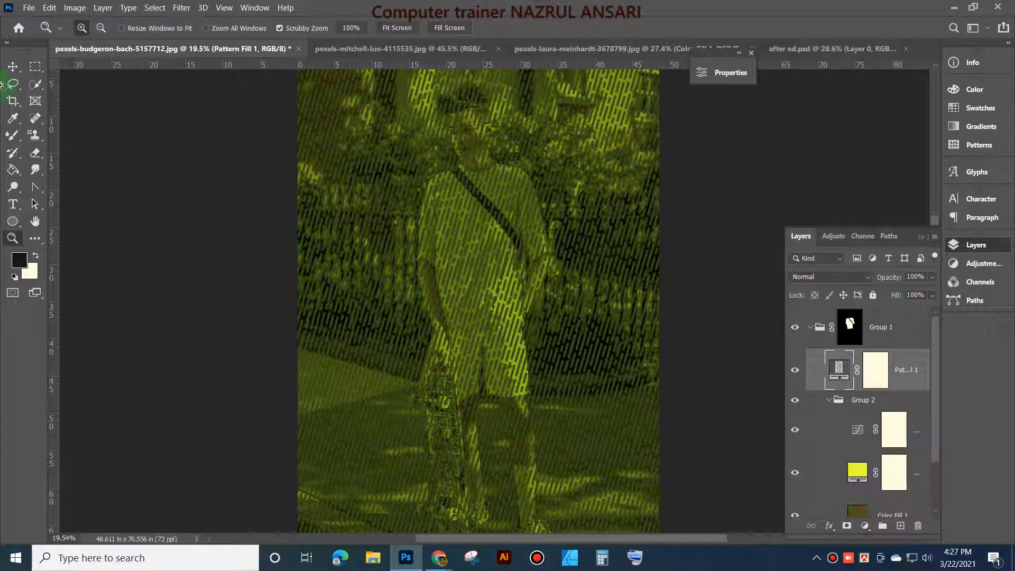
{"action": "left_click", "coordinate": [14, 68]}
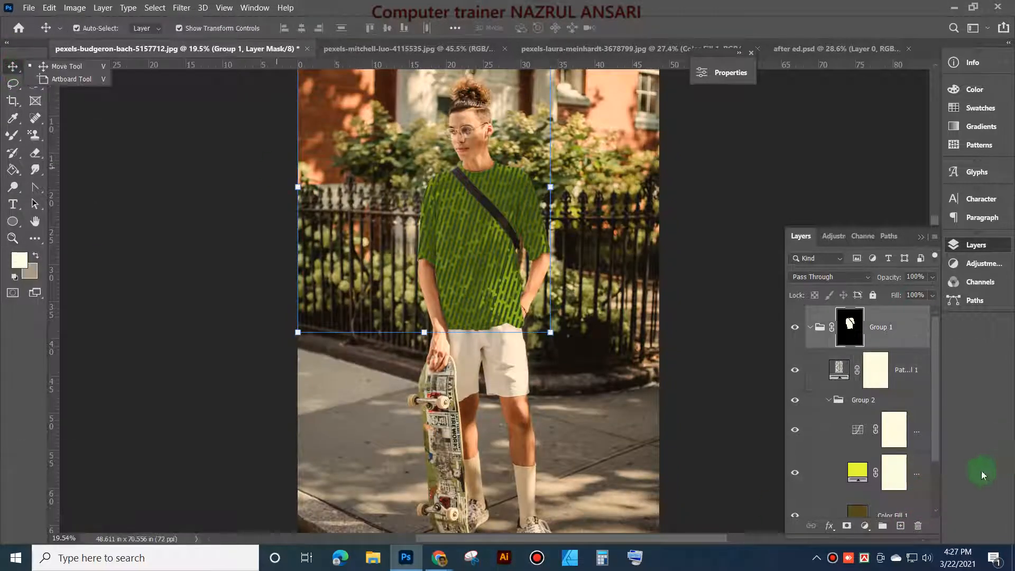
Step: Delete Group 1 together with all its nested pattern, color fill and curves layers, keeping only the Background
{"action": "key", "text": "Caps_Lock"}
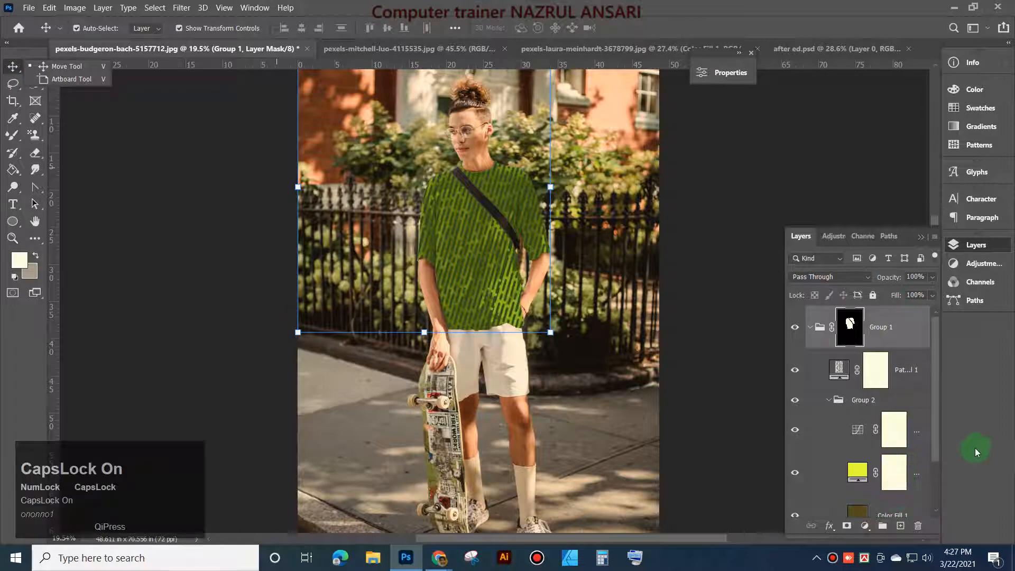
{"action": "left_click_drag", "start_coordinate": [938, 439], "coordinate": [922, 489]}
{"action": "key", "text": "Caps_Lock"}
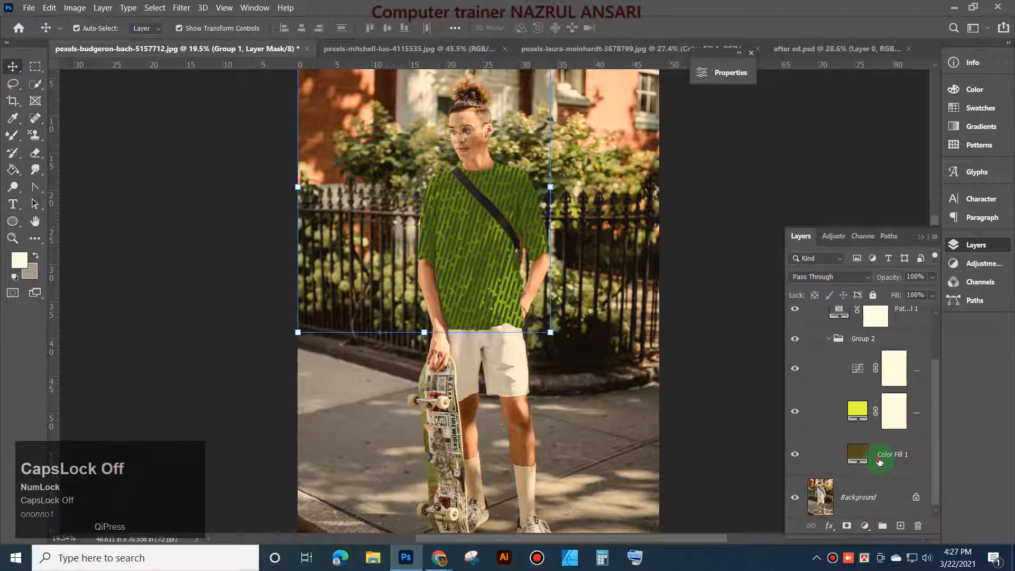
{"action": "left_click", "coordinate": [879, 459]}
{"action": "key", "text": "Caps_Lock"}
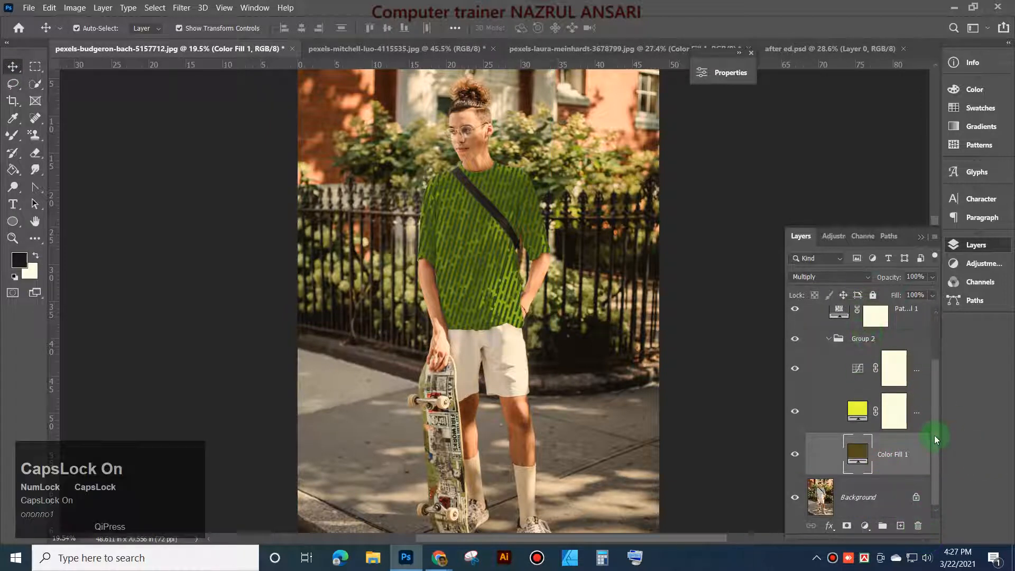
{"action": "left_click_drag", "start_coordinate": [934, 435], "coordinate": [934, 377]}
{"action": "left_click", "coordinate": [873, 326]}
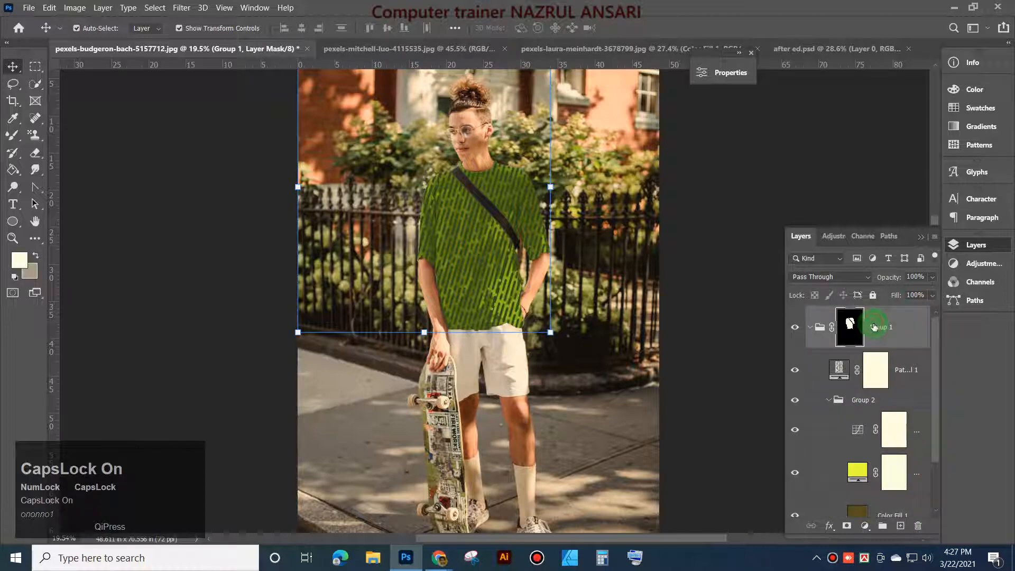
{"action": "key", "text": "shift"}
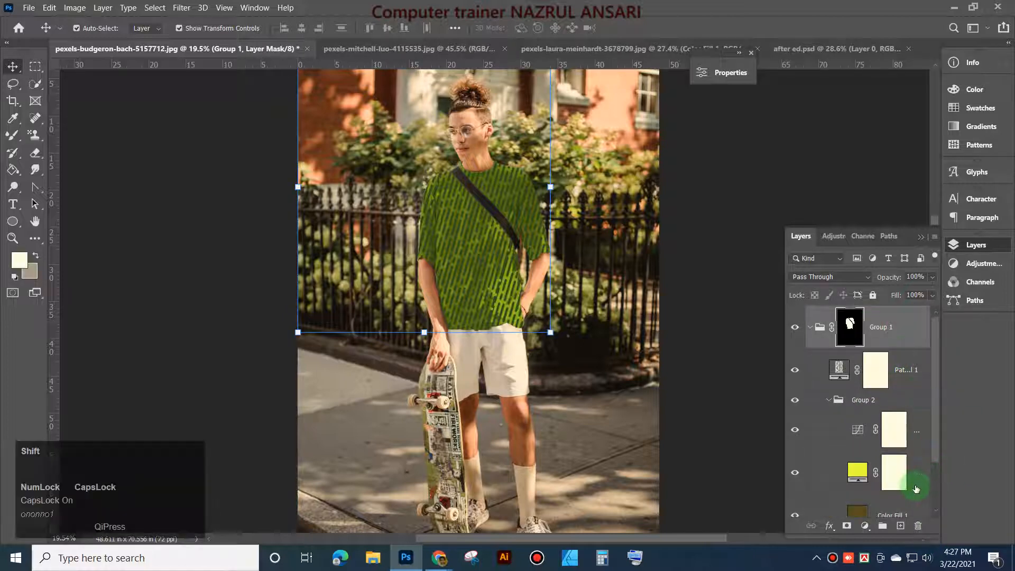
{"action": "left_click", "coordinate": [893, 517], "text": "shift"}
{"action": "left_click_drag", "start_coordinate": [936, 448], "coordinate": [933, 508]}
{"action": "left_click", "coordinate": [917, 526]}
{"action": "left_click", "coordinate": [494, 222]}
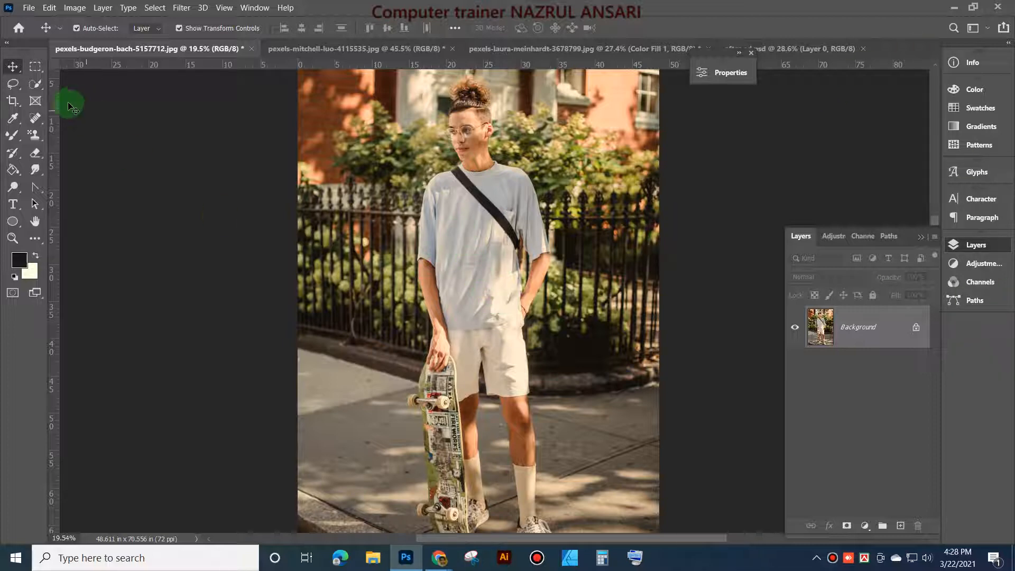
Step: Select the light shirt on the Background with the Quick Selection tool, leaving out the bag strap and shorts
{"action": "left_click", "coordinate": [35, 83]}
{"action": "left_click_drag", "start_coordinate": [457, 211], "coordinate": [475, 260]}
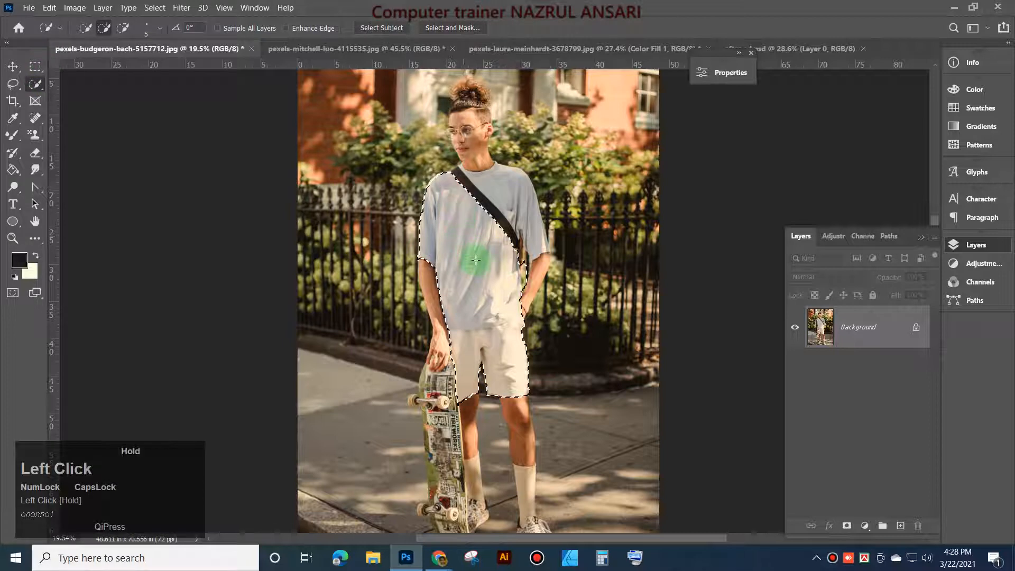
{"action": "left_click_drag", "start_coordinate": [499, 293], "coordinate": [435, 378]}
{"action": "mouse_move", "coordinate": [509, 362]}
{"action": "left_mouse_down"}
{"action": "mouse_move", "coordinate": [443, 335]}
{"action": "mouse_move", "coordinate": [548, 336]}
{"action": "mouse_move", "coordinate": [531, 406]}
{"action": "mouse_move", "coordinate": [434, 386]}
{"action": "mouse_move", "coordinate": [531, 379]}
{"action": "mouse_move", "coordinate": [510, 365]}
{"action": "mouse_move", "coordinate": [515, 336]}
{"action": "left_mouse_up"}
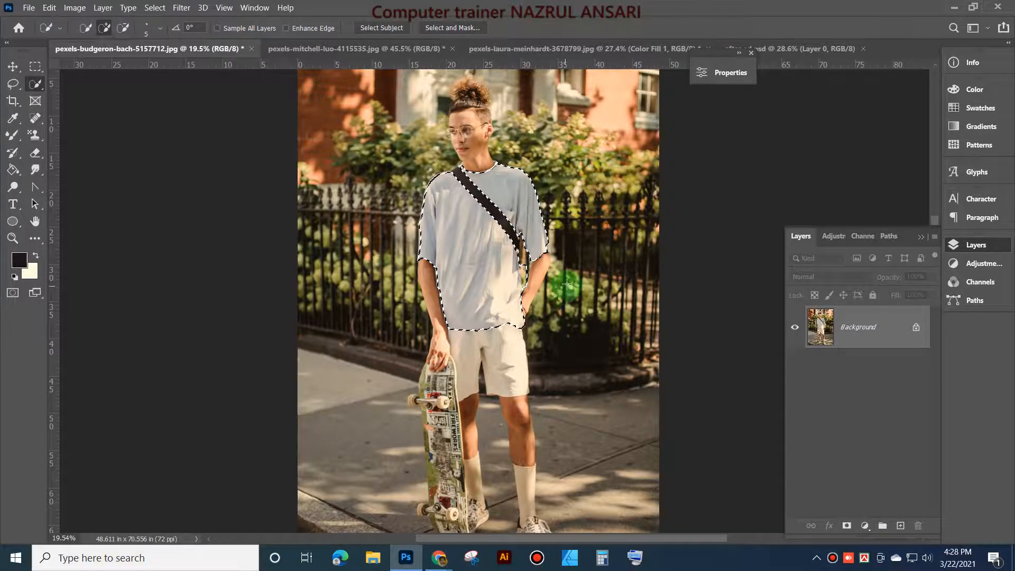
Step: Subtract the gap between the shirt and the bent arm from the selection, and add the sleeve's outer edge
{"action": "scroll", "coordinate": [566, 285], "scroll_direction": "up", "scroll_amount": 5}
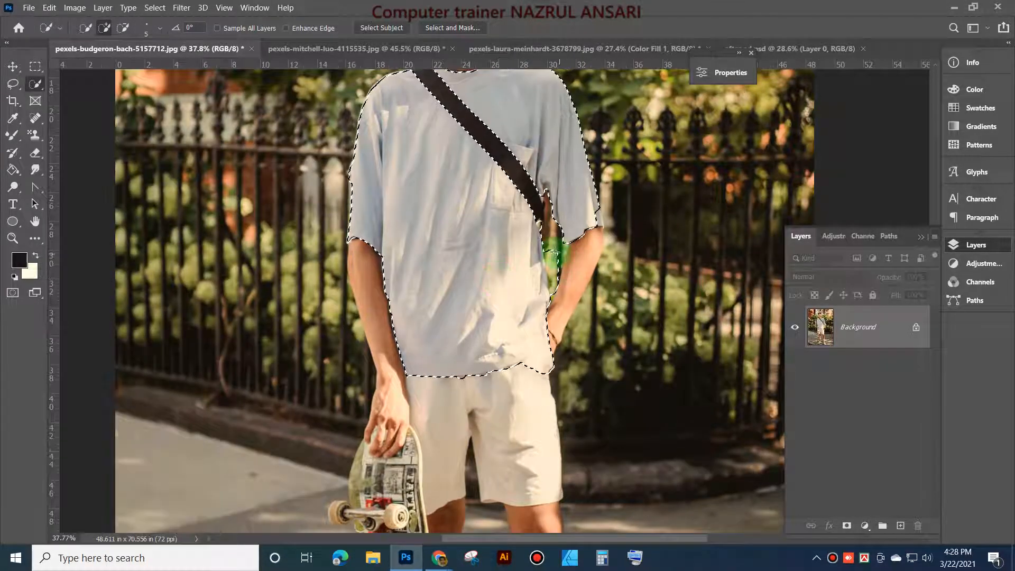
{"action": "left_click", "coordinate": [551, 250], "text": "alt"}
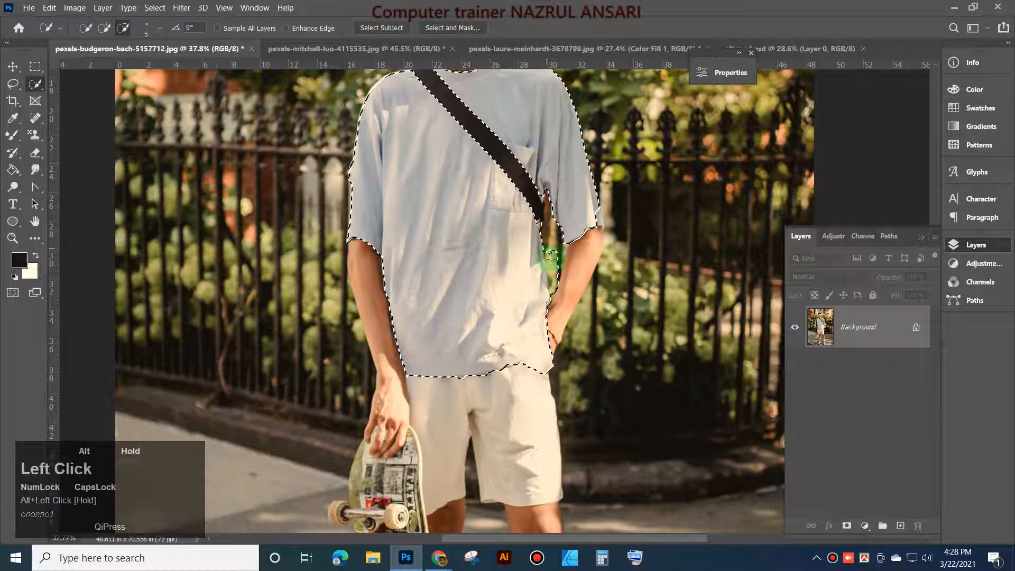
{"action": "left_click_drag", "start_coordinate": [550, 280], "coordinate": [551, 256]}
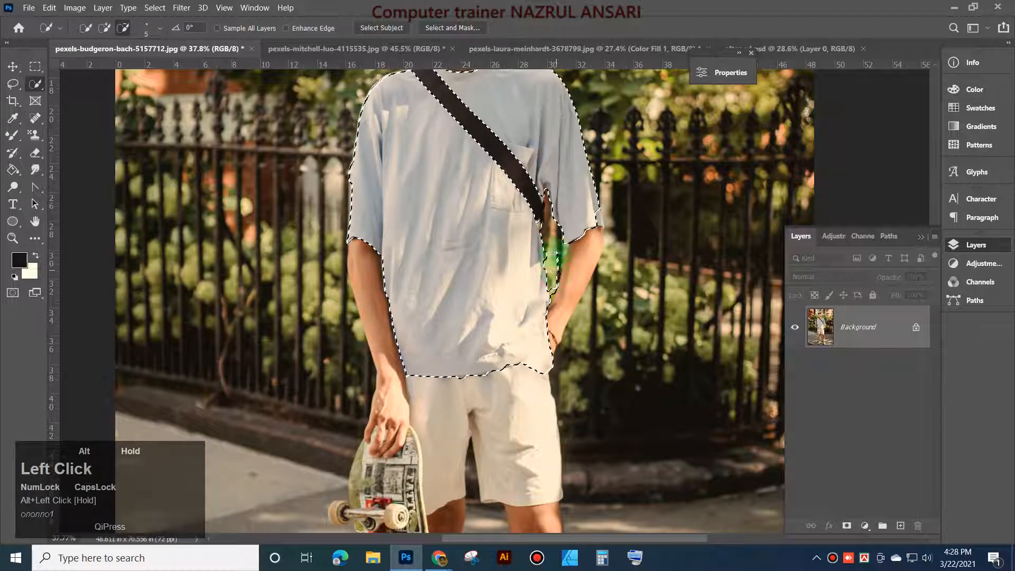
{"action": "left_click_drag", "start_coordinate": [551, 288], "coordinate": [556, 285]}
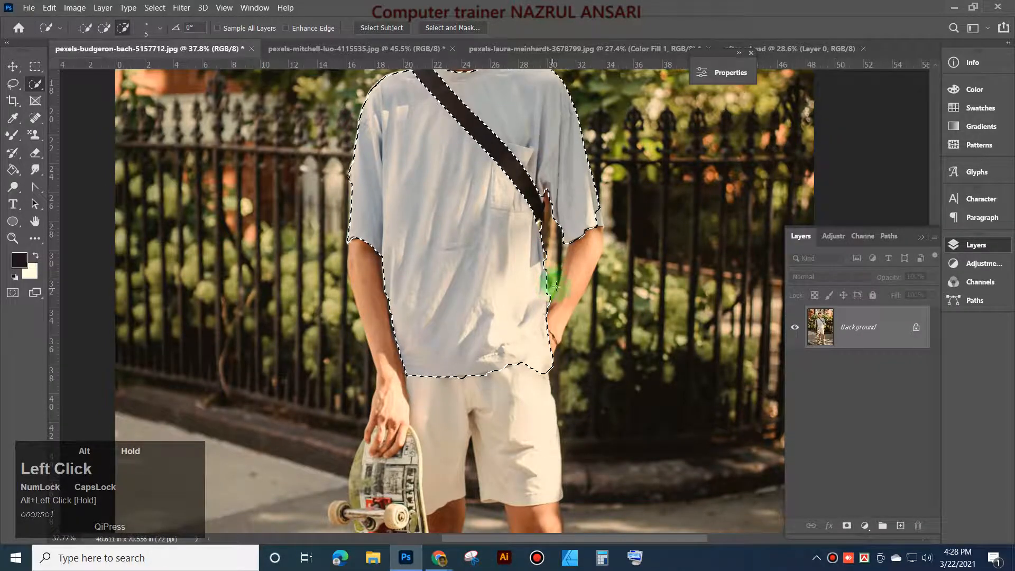
{"action": "left_click_drag", "start_coordinate": [595, 215], "coordinate": [598, 217]}
{"action": "left_click", "coordinate": [599, 219]}
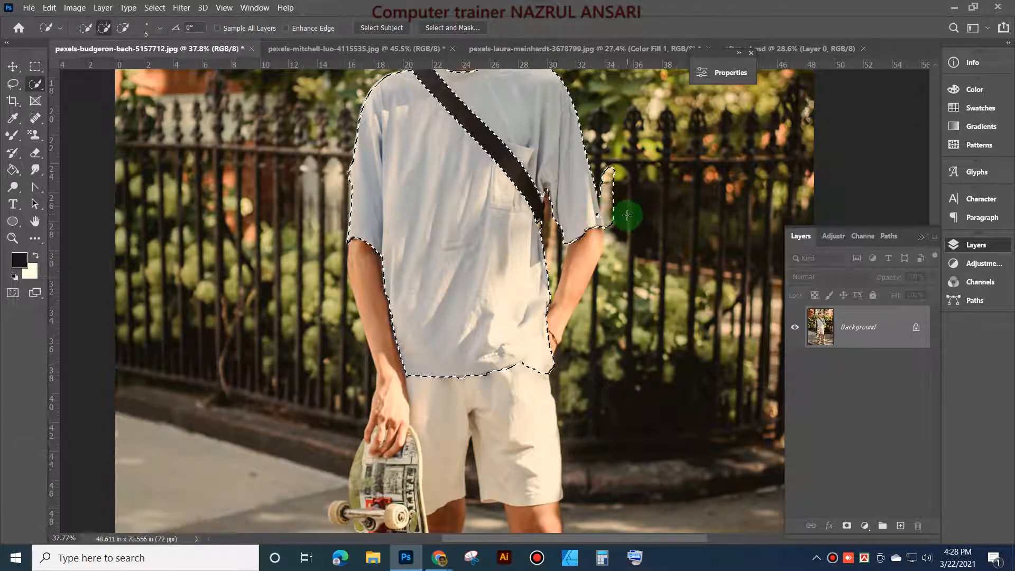
Step: Set the selection brush size to 27 and remove the fence area beside the sleeve, refining the selection along the cuff
{"action": "scroll", "coordinate": [626, 215], "scroll_direction": "up", "scroll_amount": 4}
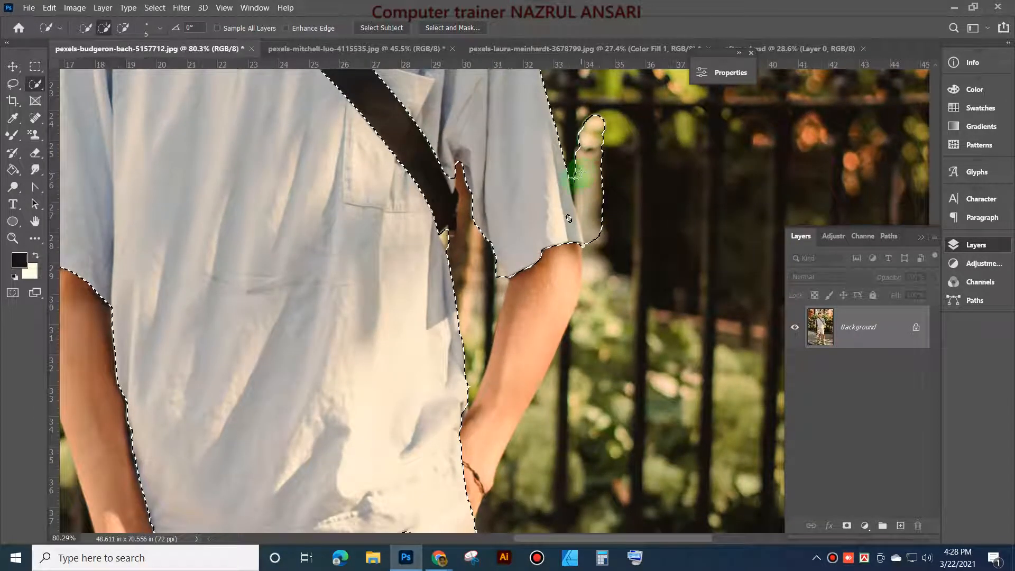
{"action": "right_click", "coordinate": [614, 225], "text": "alt"}
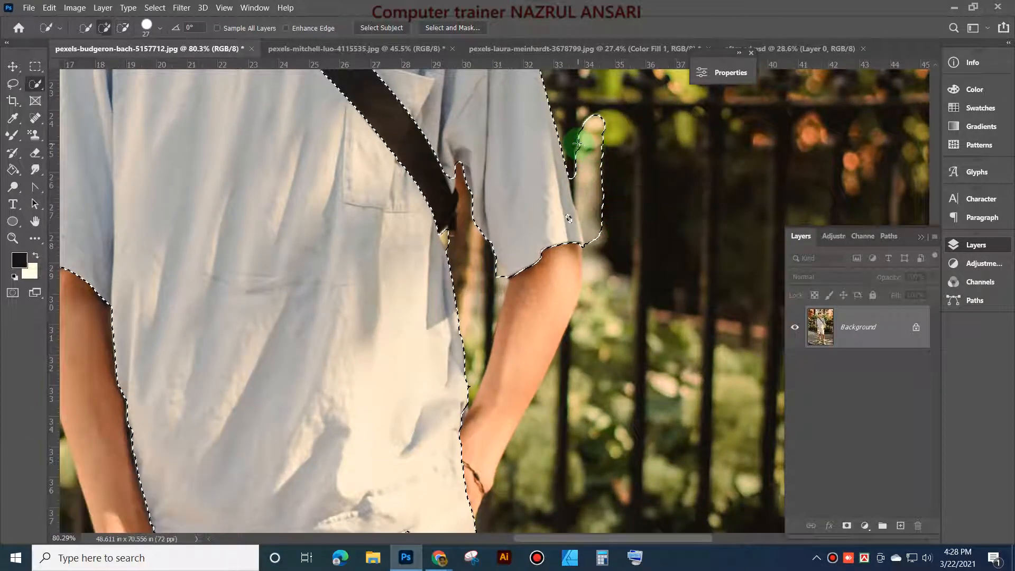
{"action": "key", "text": "Caps_Lock"}
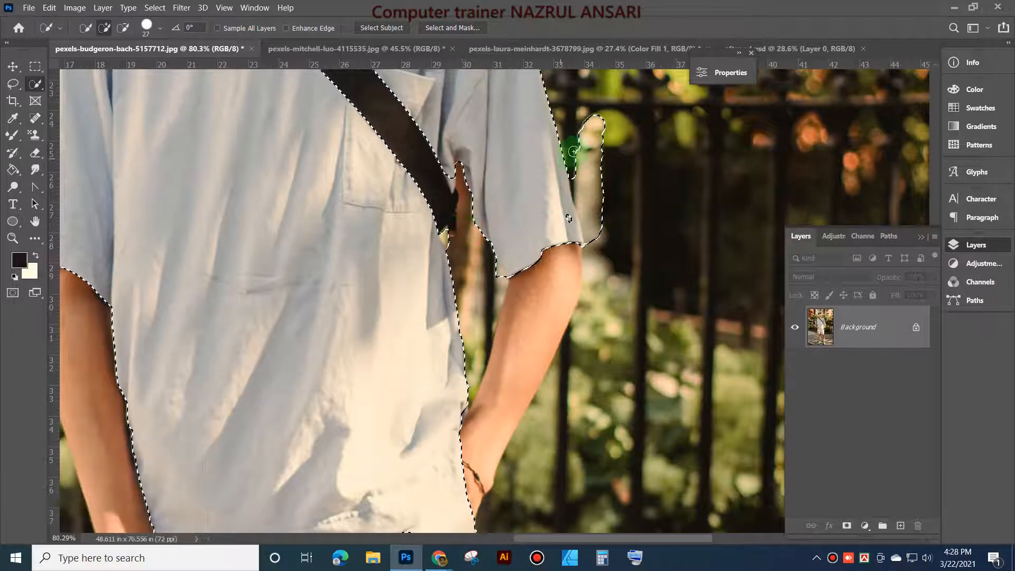
{"action": "left_click_drag", "start_coordinate": [573, 151], "coordinate": [580, 173]}
{"action": "mouse_move", "coordinate": [573, 129]}
{"action": "left_mouse_down", "text": "alt"}
{"action": "mouse_move", "coordinate": [598, 219]}
{"action": "mouse_move", "coordinate": [591, 116]}
{"action": "mouse_move", "coordinate": [607, 142]}
{"action": "left_mouse_up", "text": "alt"}
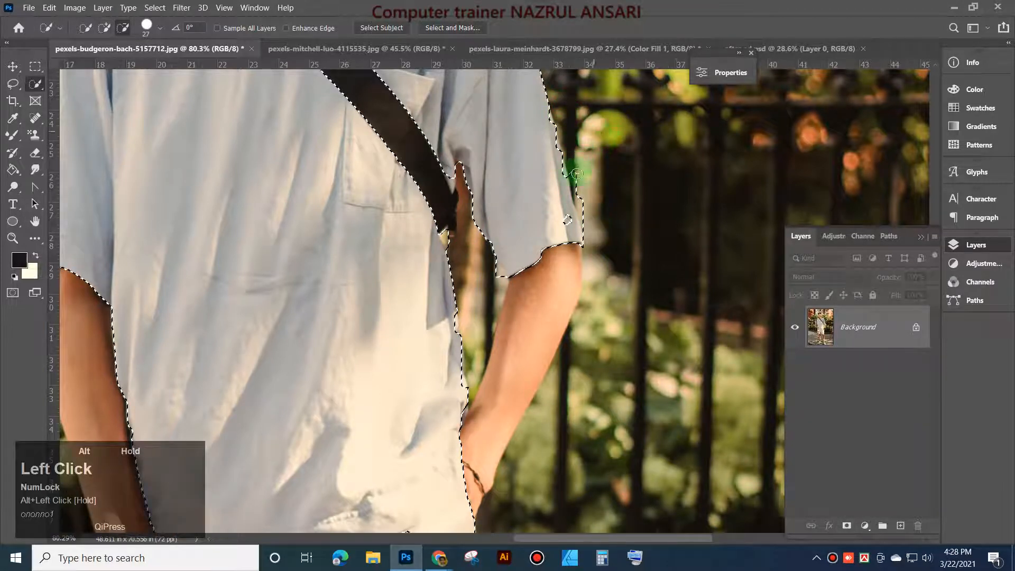
{"action": "left_click_drag", "start_coordinate": [576, 173], "coordinate": [581, 206], "text": "alt"}
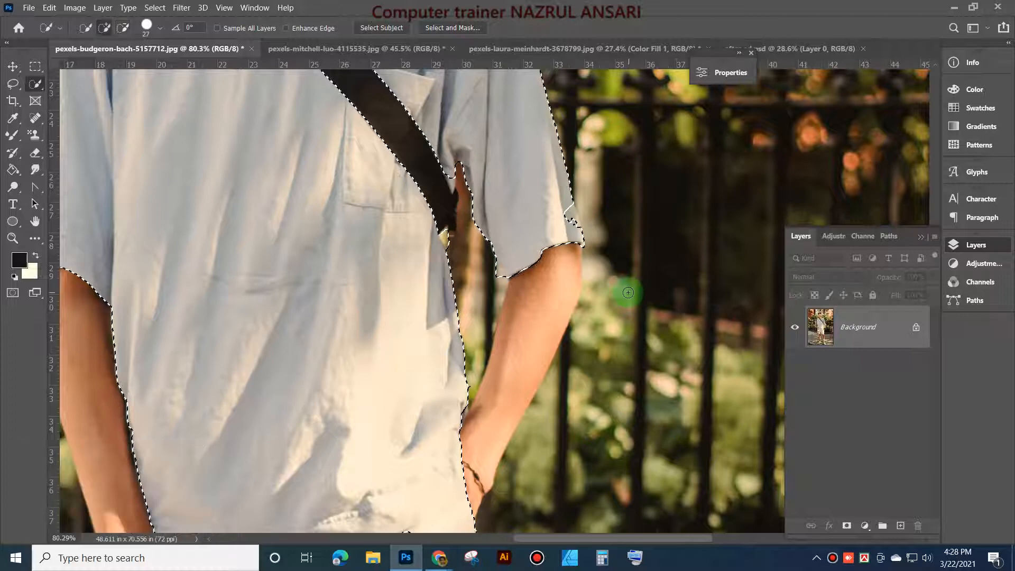
{"action": "left_click", "coordinate": [563, 202], "text": "alt"}
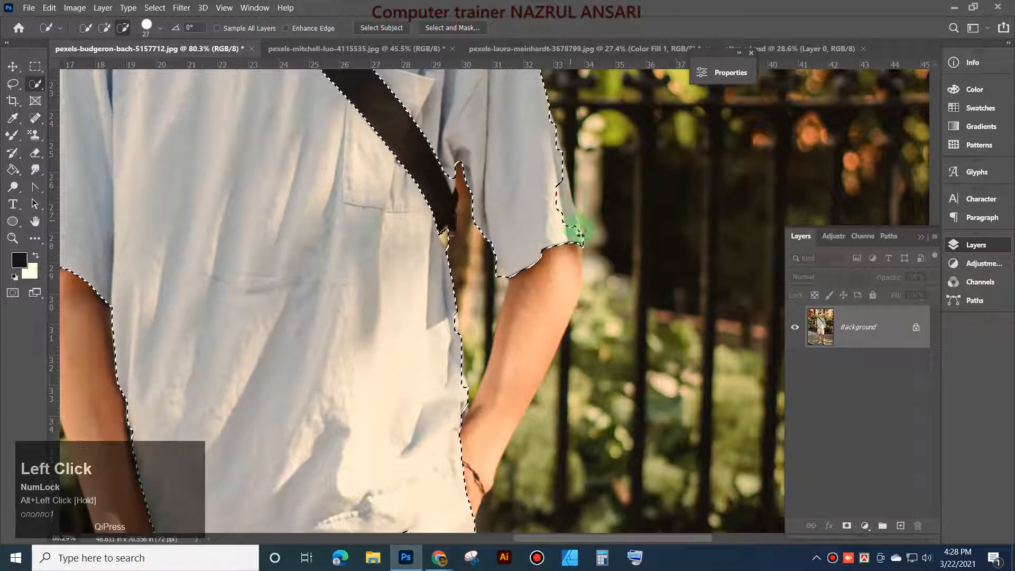
{"action": "mouse_move", "coordinate": [578, 226]}
{"action": "left_mouse_down"}
{"action": "mouse_move", "coordinate": [555, 182]}
{"action": "mouse_move", "coordinate": [572, 229]}
{"action": "mouse_move", "coordinate": [559, 204]}
{"action": "left_mouse_up"}
Step: Add a dark purple Solid Color fill layer masked to the selected shirt
{"action": "scroll", "coordinate": [468, 264], "scroll_direction": "down", "scroll_amount": 5}
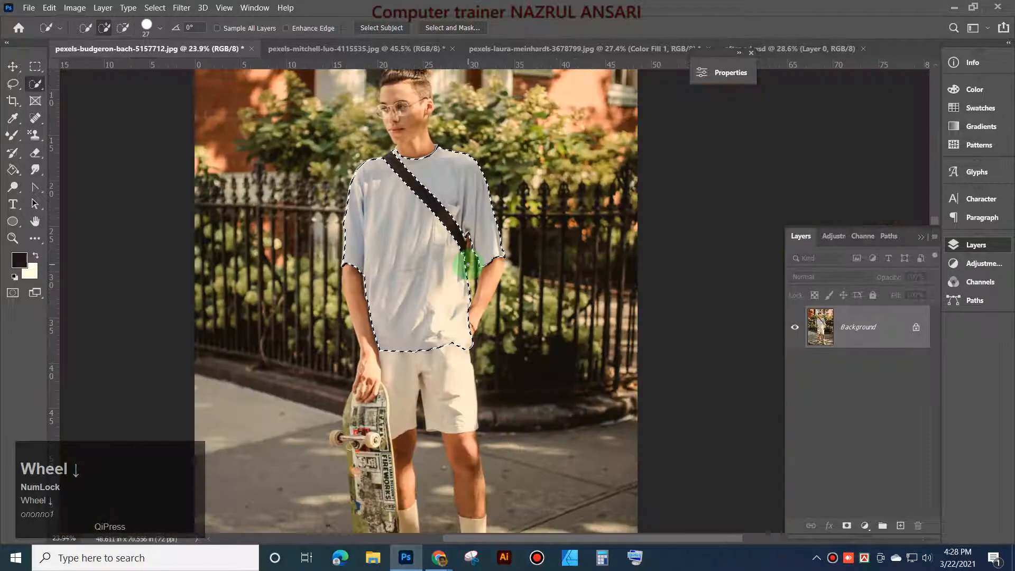
{"action": "scroll", "coordinate": [468, 265], "scroll_direction": "down", "scroll_amount": 2}
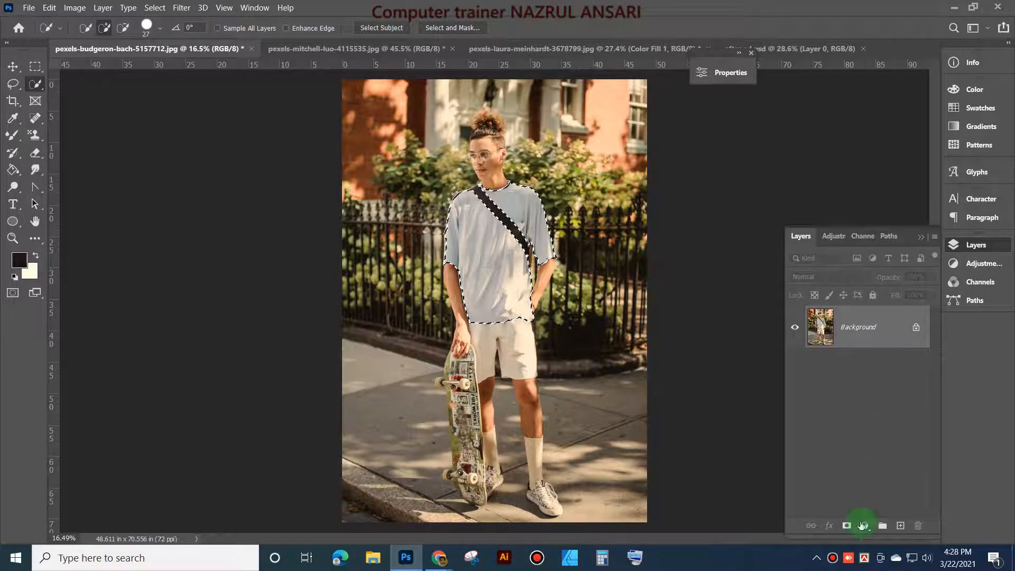
{"action": "left_click", "coordinate": [863, 525]}
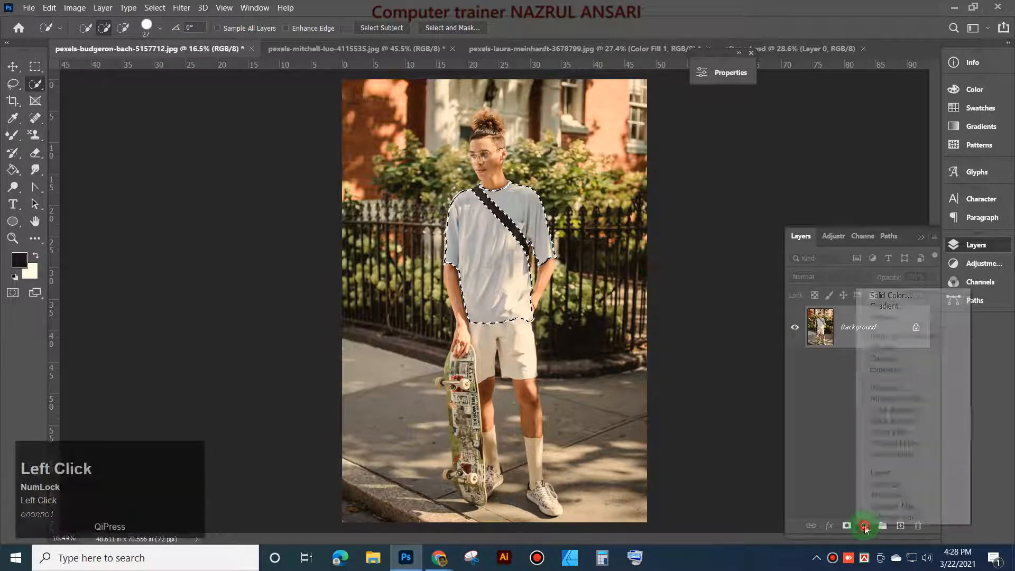
{"action": "left_click", "coordinate": [915, 295]}
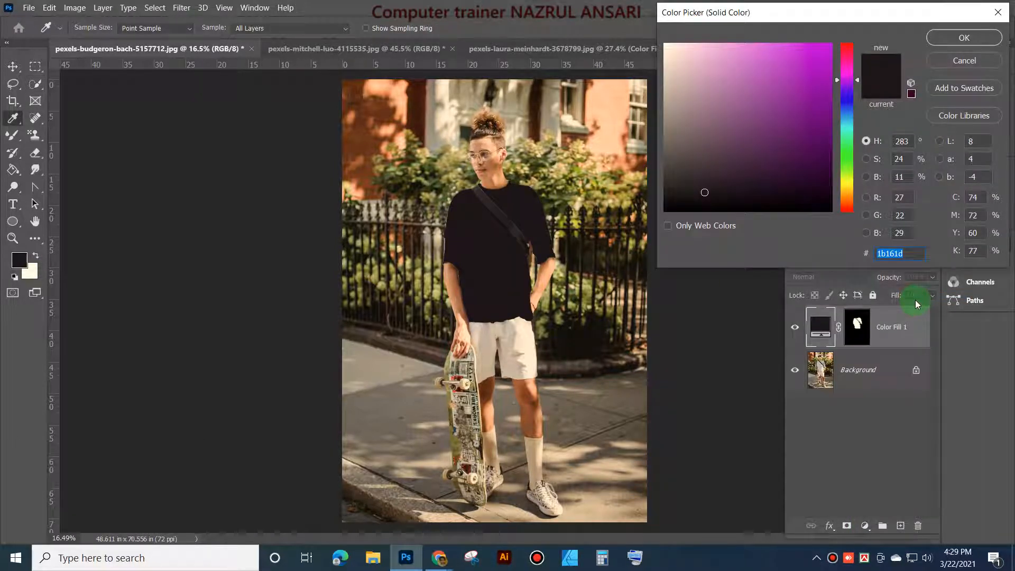
{"action": "left_click_drag", "start_coordinate": [854, 14], "coordinate": [783, 110]}
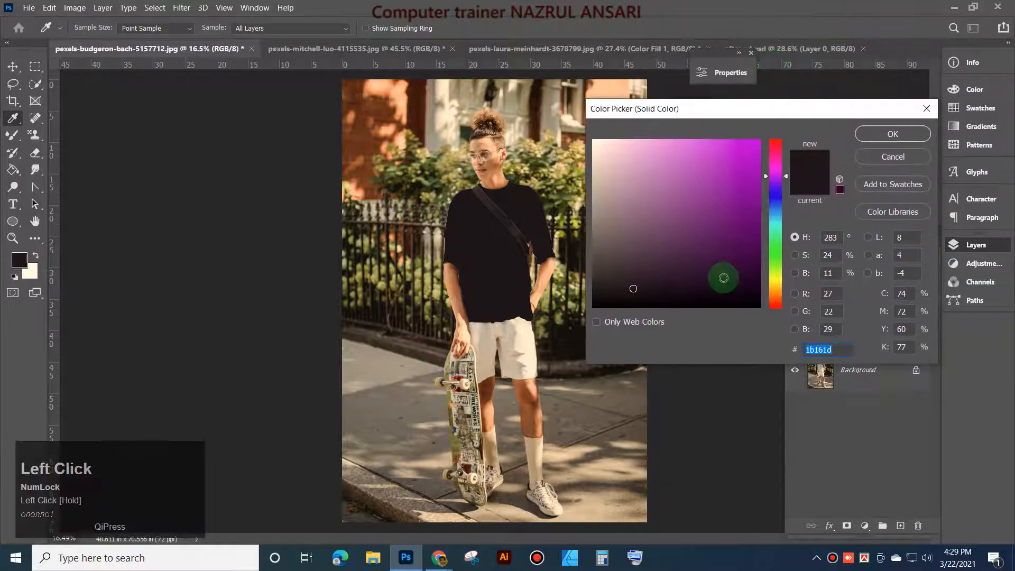
{"action": "left_click_drag", "start_coordinate": [723, 278], "coordinate": [728, 242]}
{"action": "mouse_move", "coordinate": [745, 281]}
{"action": "left_mouse_down"}
{"action": "mouse_move", "coordinate": [747, 258]}
{"action": "mouse_move", "coordinate": [745, 282]}
{"action": "left_mouse_up"}
{"action": "left_click", "coordinate": [908, 138]}
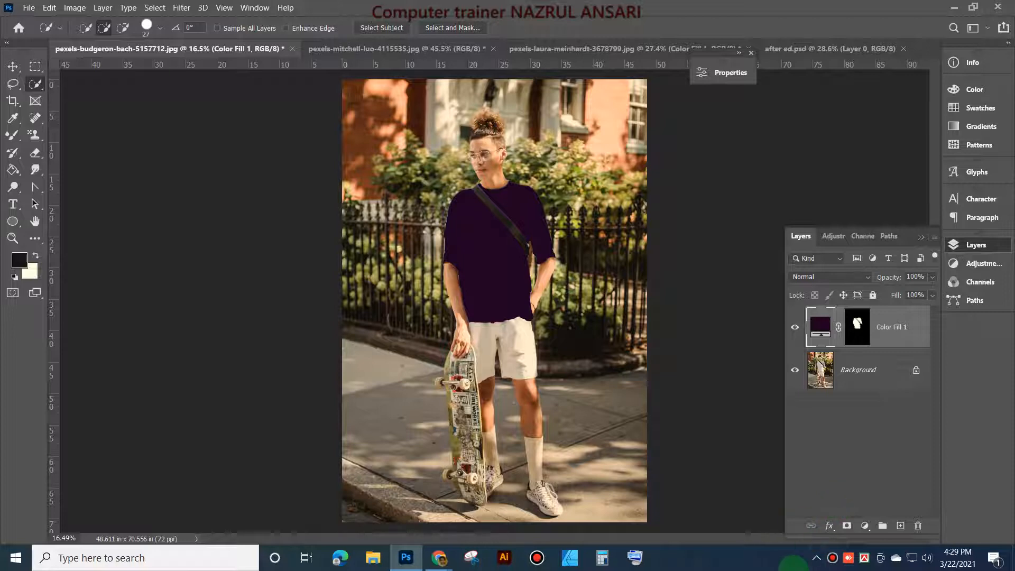
Step: Add a second Solid Color fill layer in light pinkish violet above the dark purple fill
{"action": "left_click", "coordinate": [866, 526]}
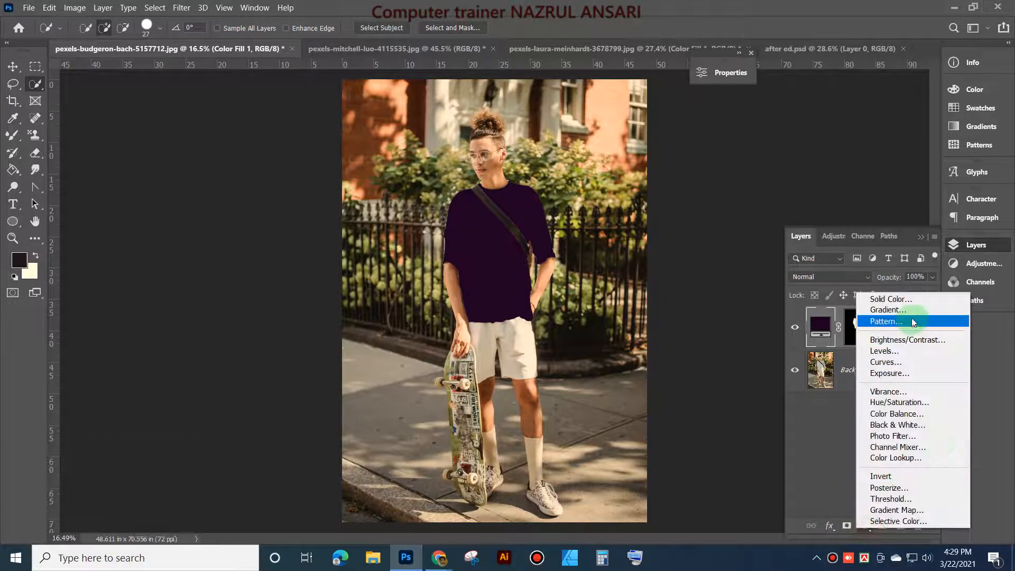
{"action": "left_click", "coordinate": [897, 302]}
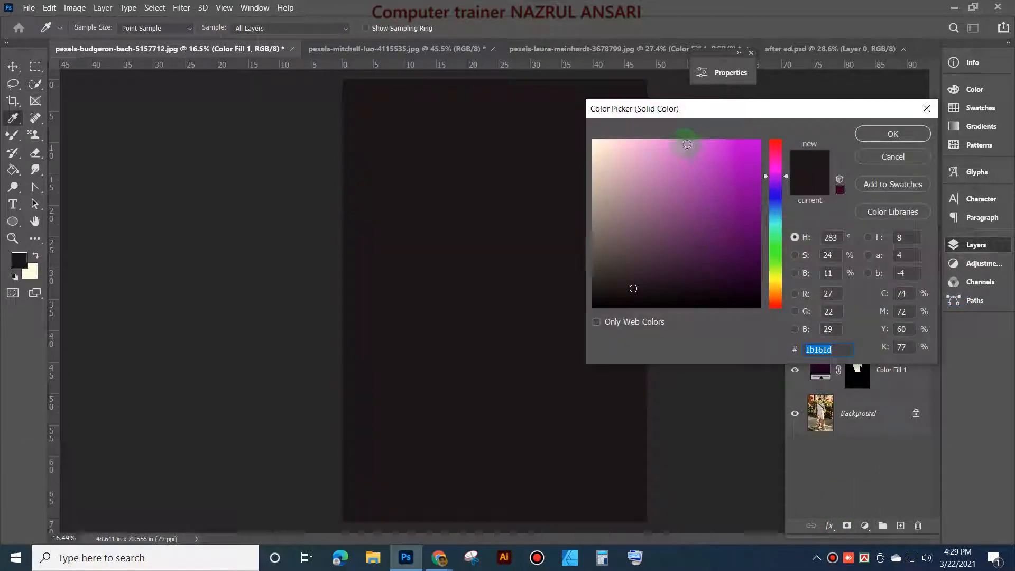
{"action": "left_click", "coordinate": [685, 143]}
{"action": "left_click", "coordinate": [888, 141]}
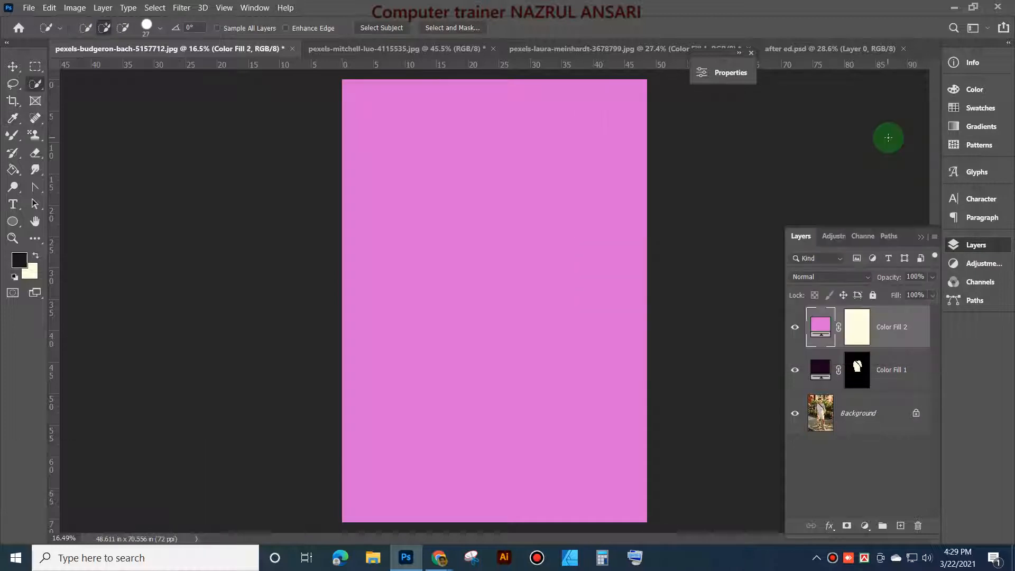
Step: Group both color fill layers and move the shirt mask from Color Fill 1 onto the group
{"action": "left_click", "coordinate": [893, 381]}
{"action": "left_click", "coordinate": [888, 328], "text": "shift"}
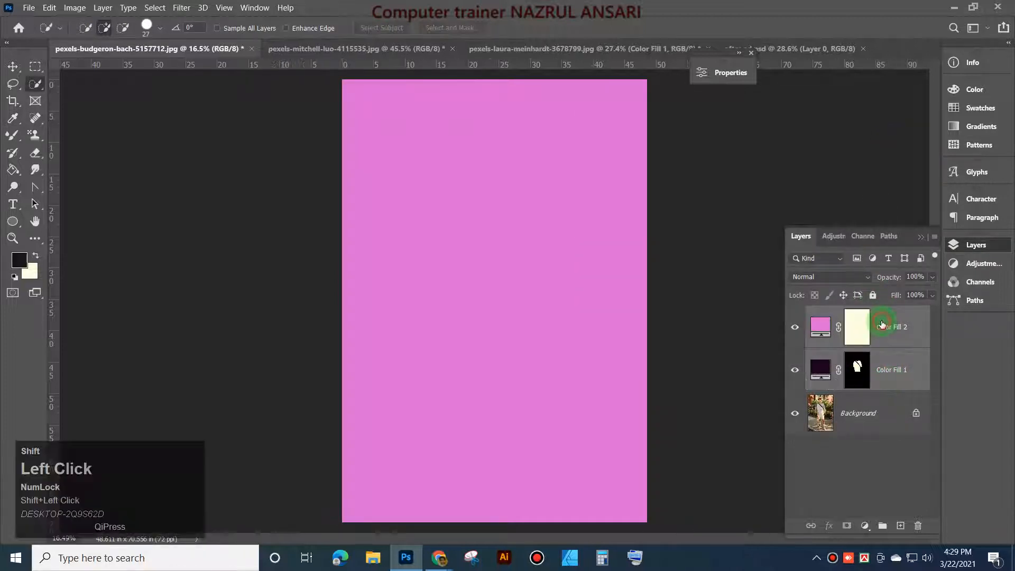
{"action": "left_click_drag", "start_coordinate": [887, 379], "coordinate": [882, 525]}
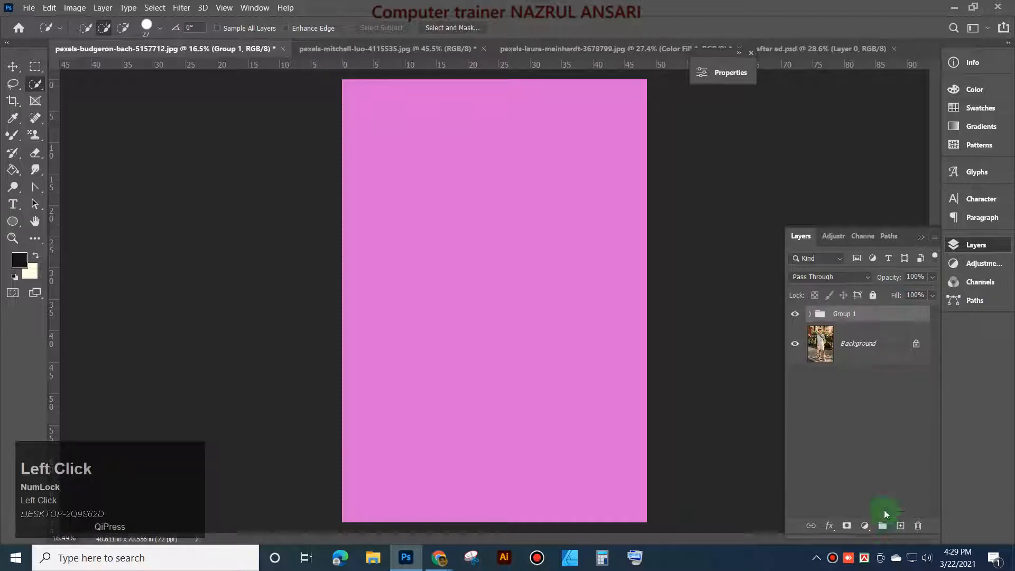
{"action": "left_click", "coordinate": [809, 314]}
{"action": "left_click_drag", "start_coordinate": [876, 387], "coordinate": [876, 321]}
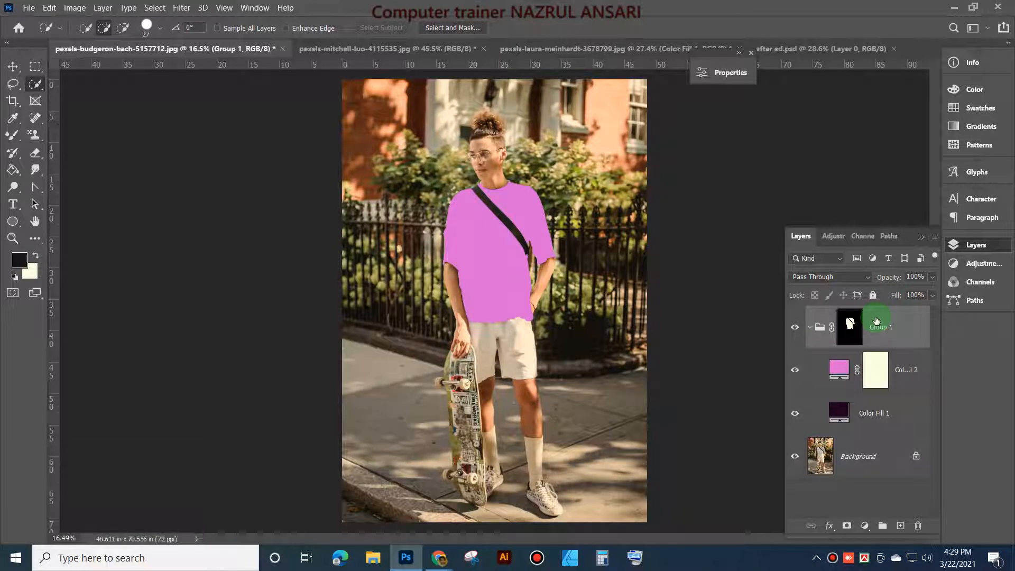
Step: Set Color Fill 1 to the Multiply blend mode and hide Color Fill 2
{"action": "left_click", "coordinate": [885, 417]}
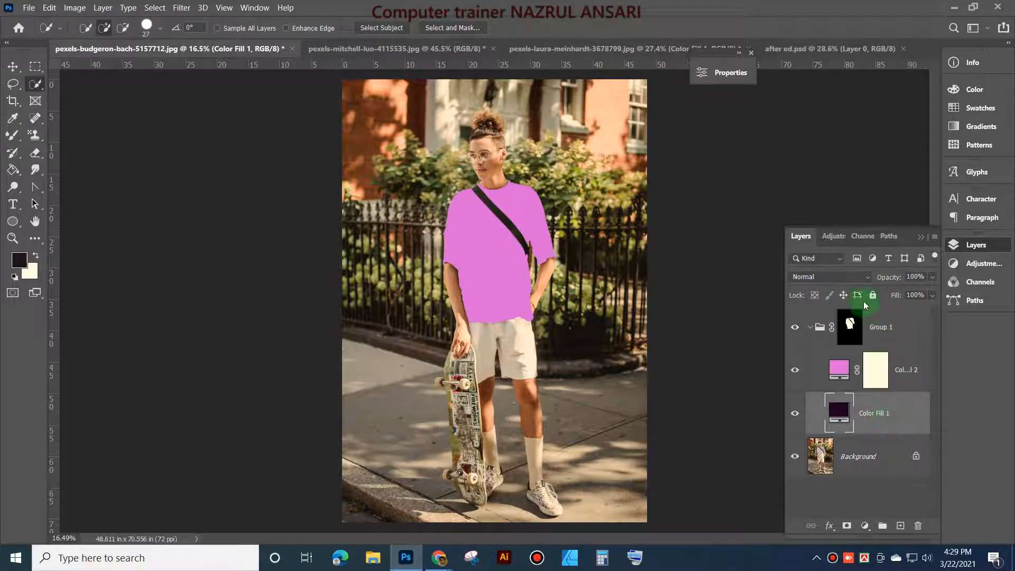
{"action": "left_click", "coordinate": [854, 277]}
{"action": "left_click", "coordinate": [837, 260]}
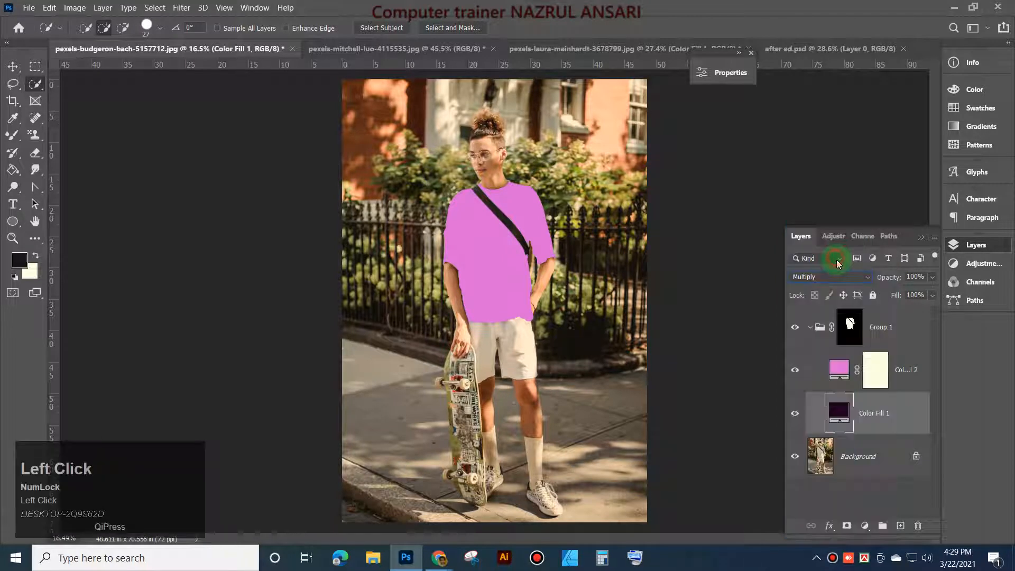
{"action": "left_click", "coordinate": [794, 370]}
Step: Examine the fabric folds under the dark purple fill up close, comparing Normal with Multiply blending and keeping Multiply
{"action": "scroll", "coordinate": [495, 266], "scroll_direction": "up", "scroll_amount": 2}
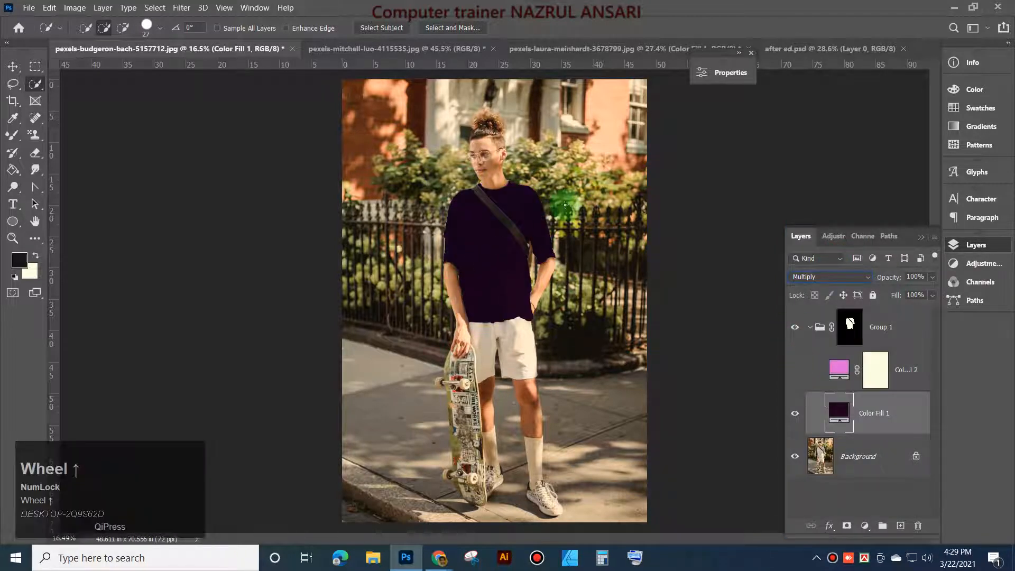
{"action": "scroll", "coordinate": [550, 209], "scroll_direction": "up", "scroll_amount": 1, "text": "alt"}
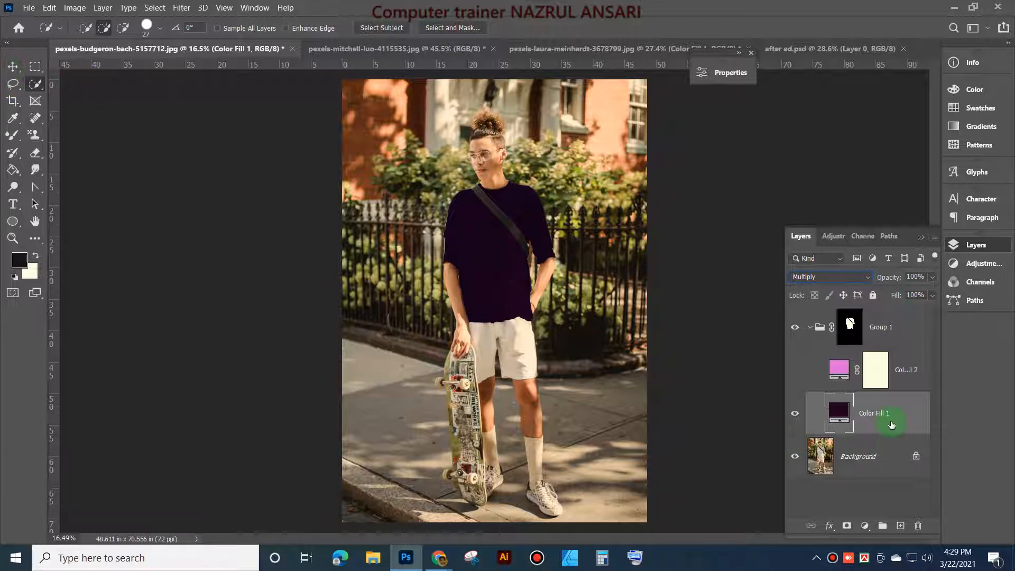
{"action": "left_click", "coordinate": [795, 370]}
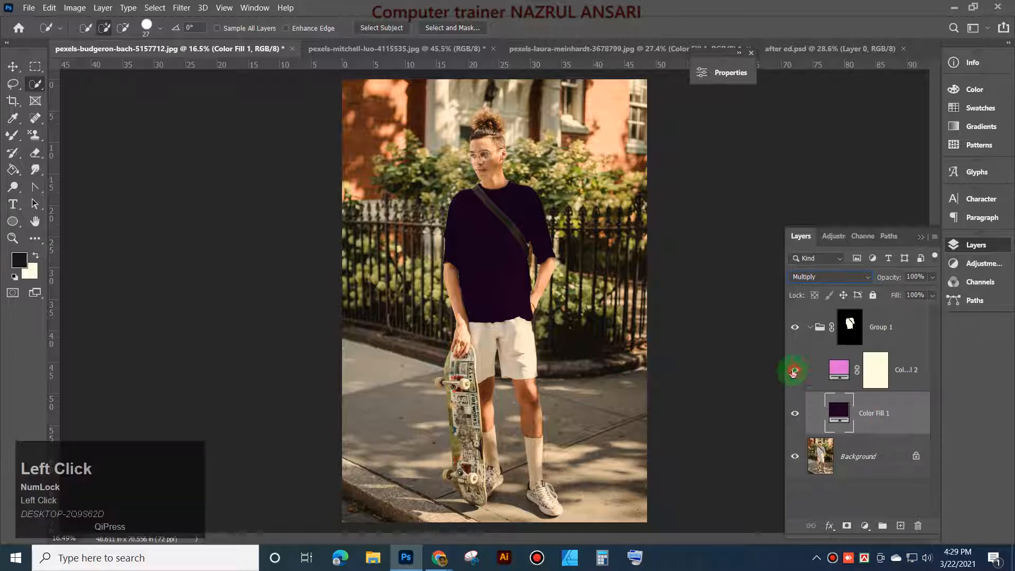
{"action": "left_click", "coordinate": [794, 370]}
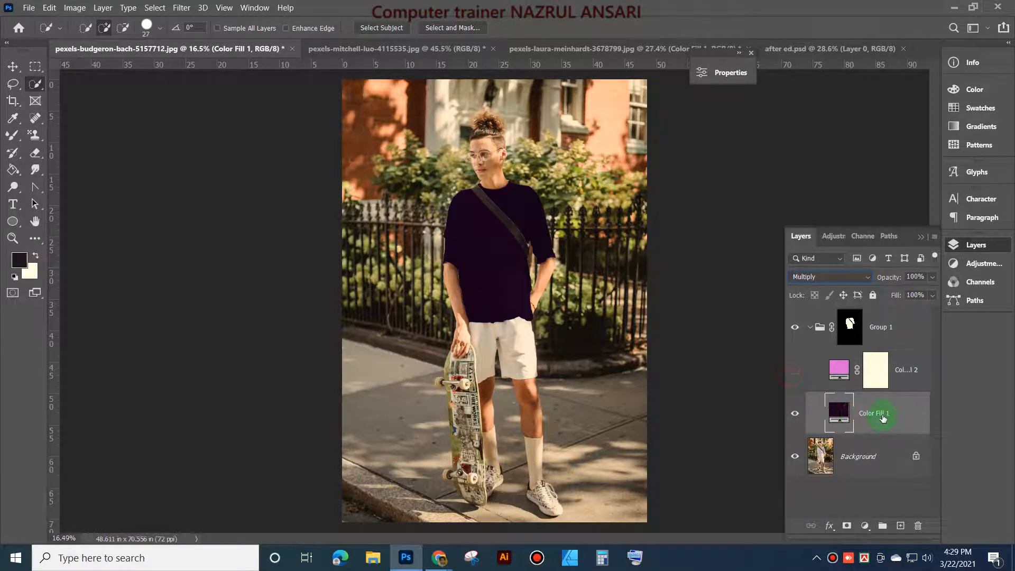
{"action": "scroll", "coordinate": [476, 286], "scroll_direction": "up", "scroll_amount": 2}
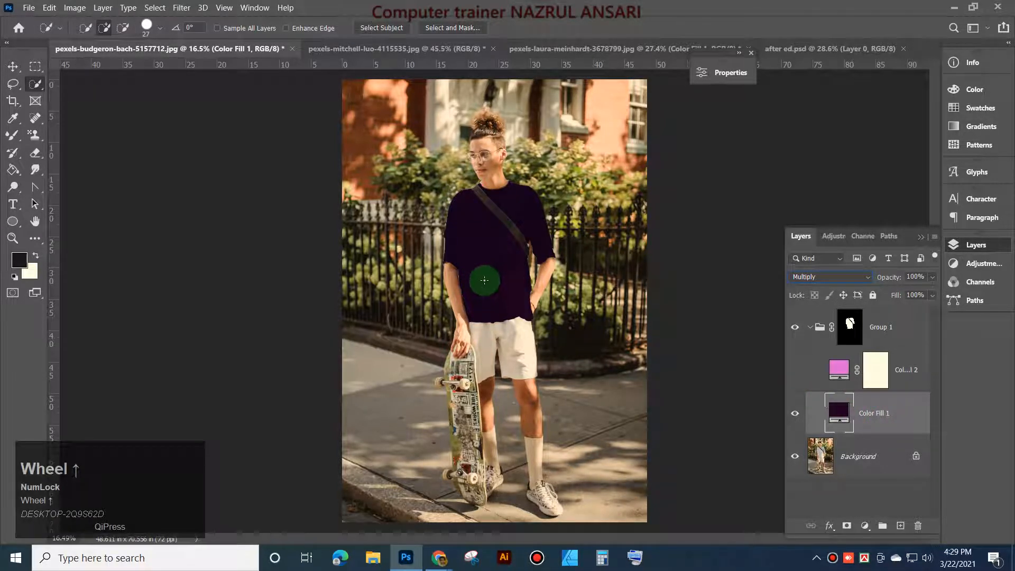
{"action": "scroll", "coordinate": [485, 280], "scroll_direction": "up", "scroll_amount": 3}
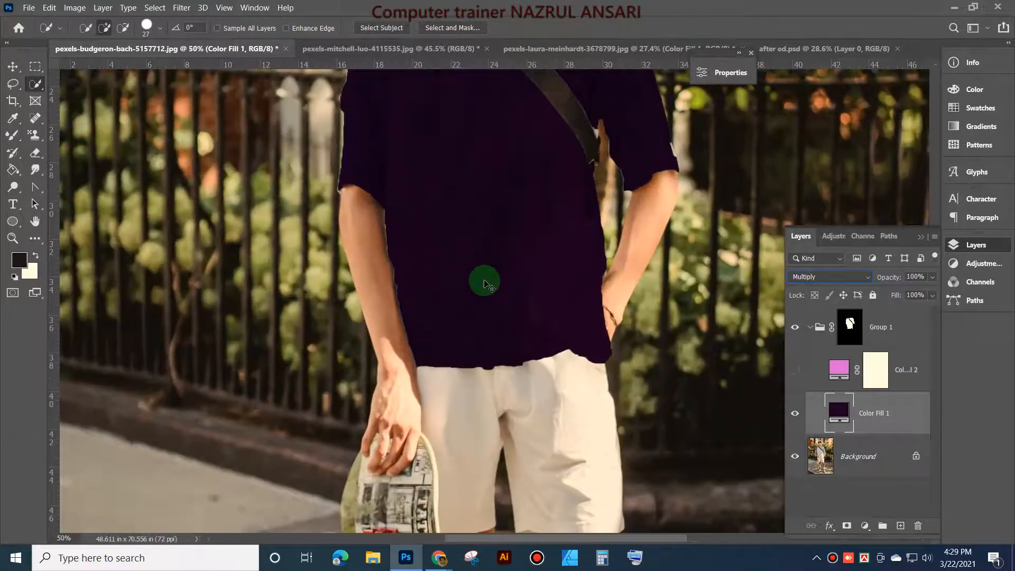
{"action": "scroll", "coordinate": [634, 180], "scroll_direction": "up", "scroll_amount": 1}
{"action": "key", "text": "ctrl+equal"}
{"action": "key", "text": "ctrl+equal"}
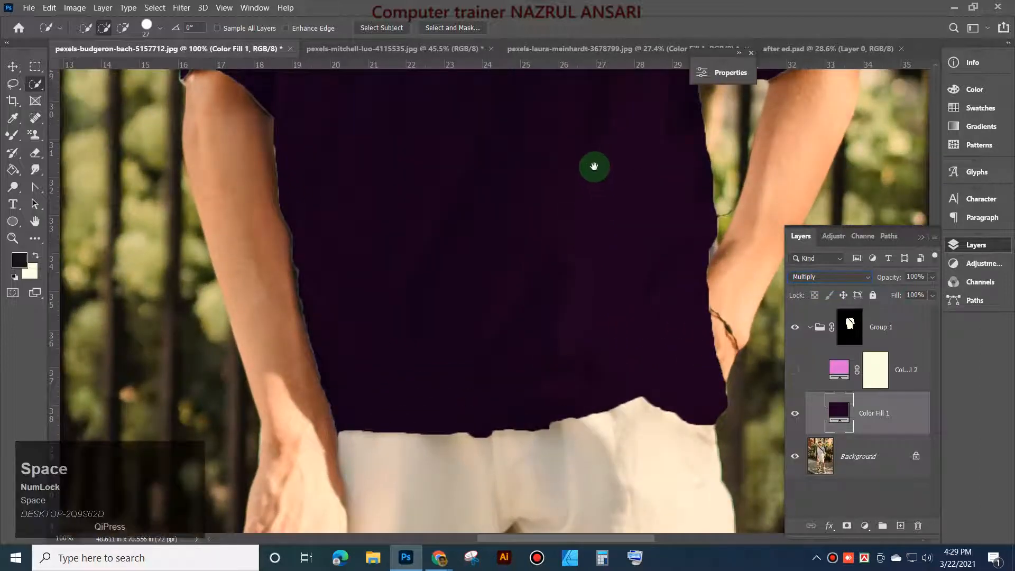
{"action": "left_click_drag", "start_coordinate": [594, 166], "coordinate": [486, 396]}
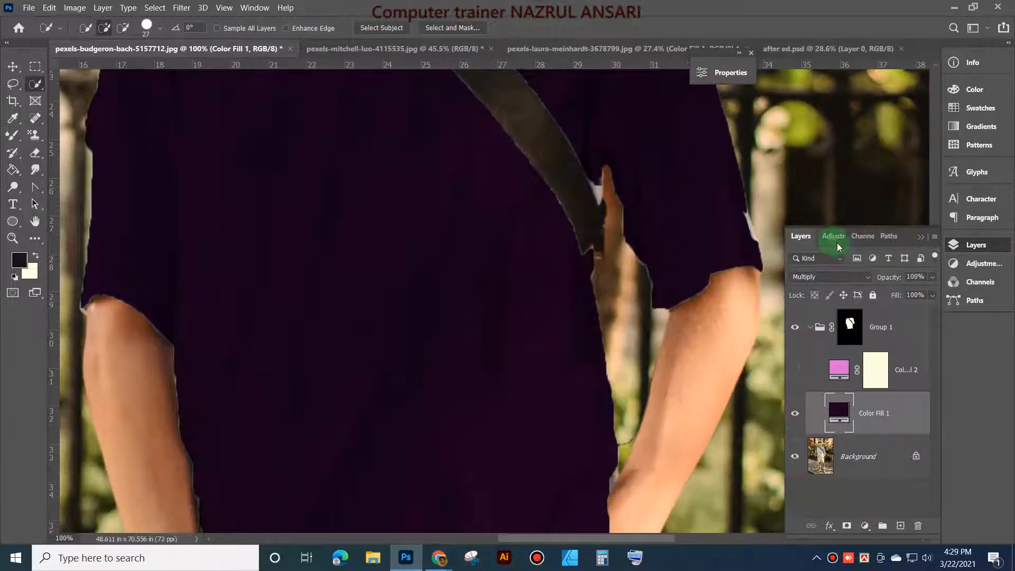
{"action": "left_click", "coordinate": [870, 278]}
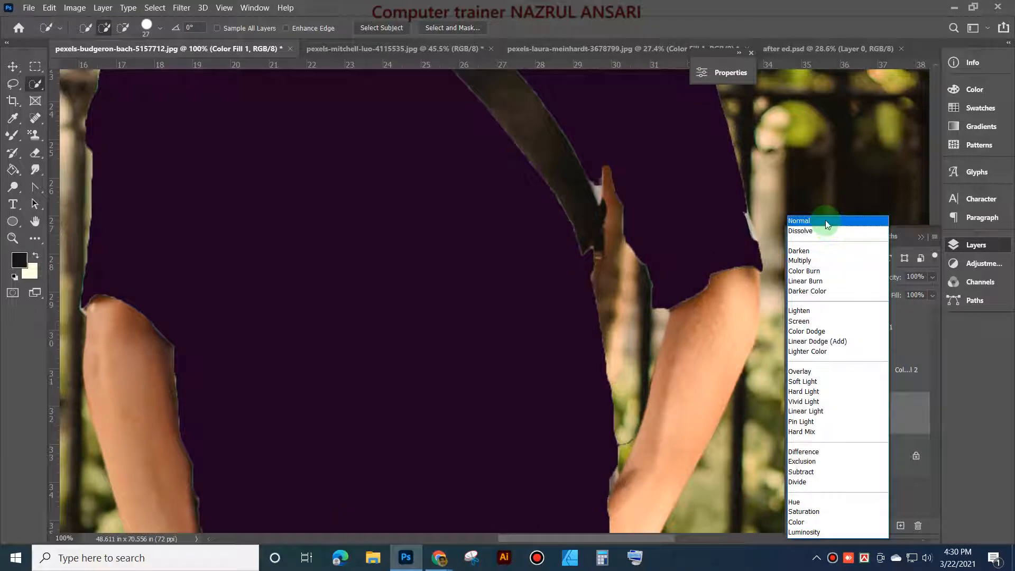
{"action": "left_click", "coordinate": [822, 268]}
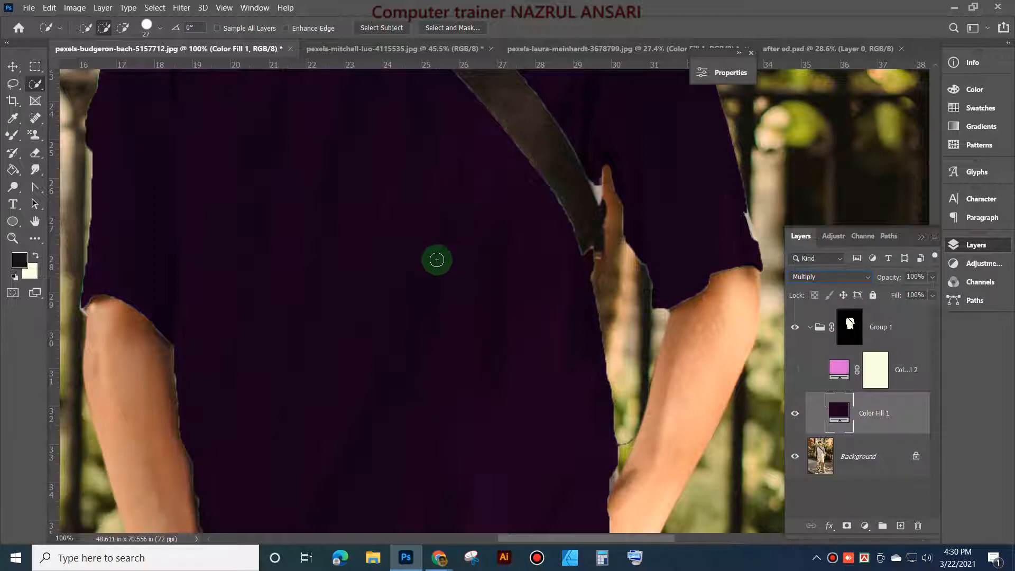
Step: Show Color Fill 2 and split its Blend If underlying-layer black slider to 0 / 63 in Blending Options
{"action": "left_click", "coordinate": [795, 370]}
{"action": "double_click", "coordinate": [916, 372]}
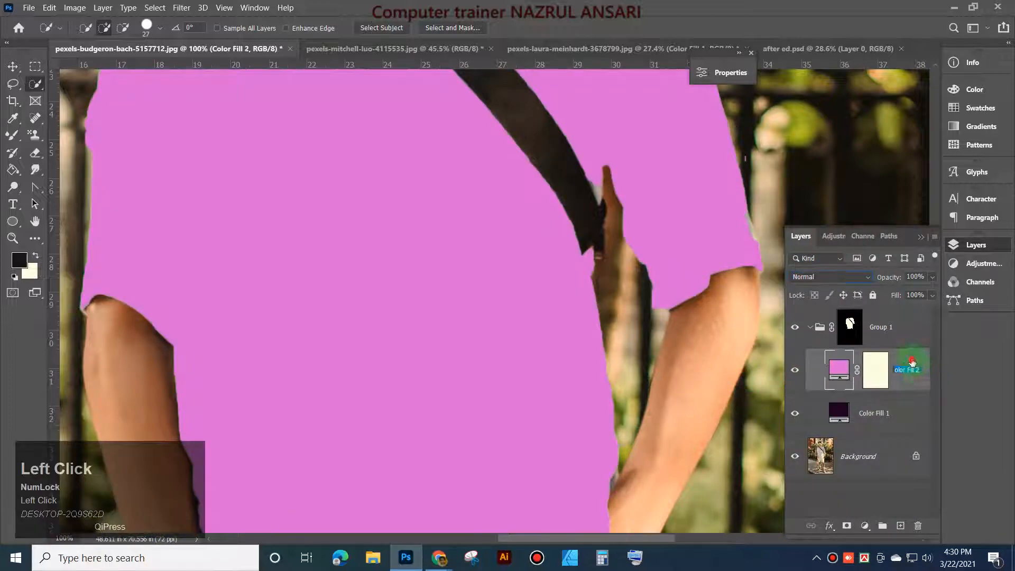
{"action": "double_click", "coordinate": [912, 362]}
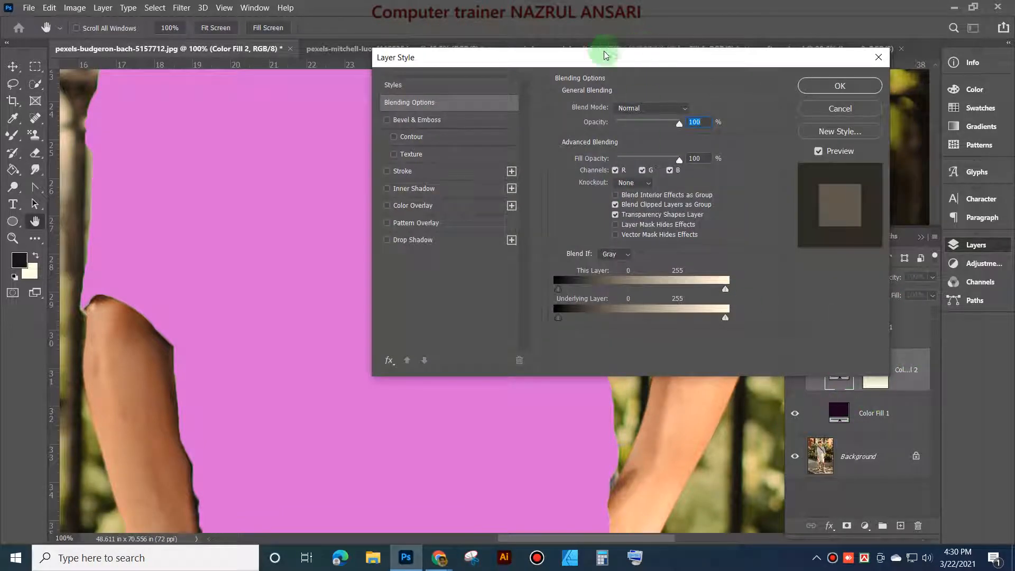
{"action": "left_click_drag", "start_coordinate": [591, 59], "coordinate": [843, 58]}
{"action": "left_click_drag", "start_coordinate": [812, 319], "coordinate": [892, 323]}
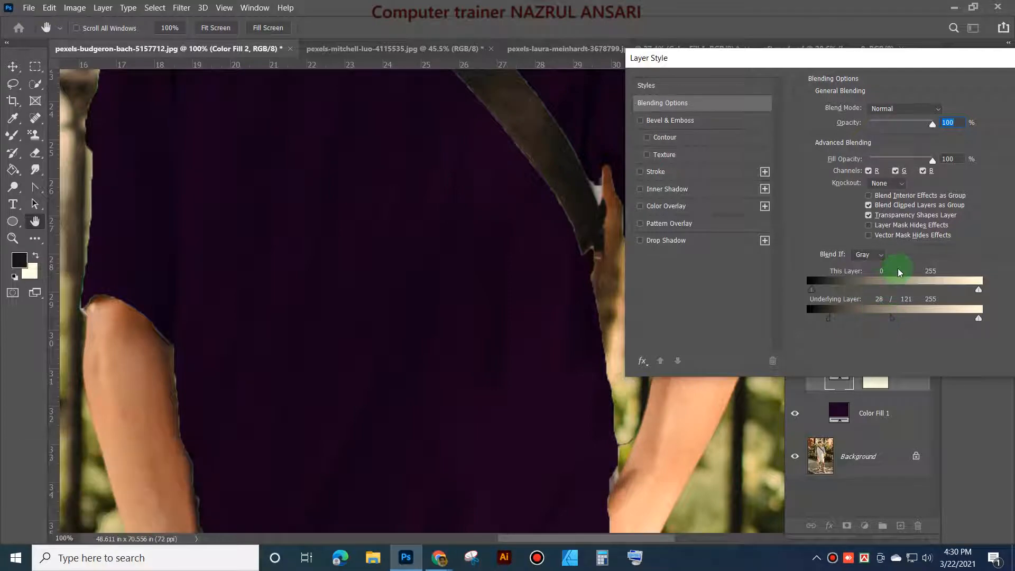
{"action": "left_click_drag", "start_coordinate": [897, 57], "coordinate": [757, 20]}
{"action": "mouse_move", "coordinate": [808, 267]}
{"action": "left_mouse_down"}
{"action": "mouse_move", "coordinate": [779, 275]}
{"action": "mouse_move", "coordinate": [820, 276]}
{"action": "mouse_move", "coordinate": [730, 272]}
{"action": "mouse_move", "coordinate": [766, 283]}
{"action": "mouse_move", "coordinate": [883, 276]}
{"action": "mouse_move", "coordinate": [762, 276]}
{"action": "mouse_move", "coordinate": [818, 275]}
{"action": "mouse_move", "coordinate": [802, 274]}
{"action": "left_mouse_up"}
{"action": "left_click_drag", "start_coordinate": [878, 11], "coordinate": [339, 44]}
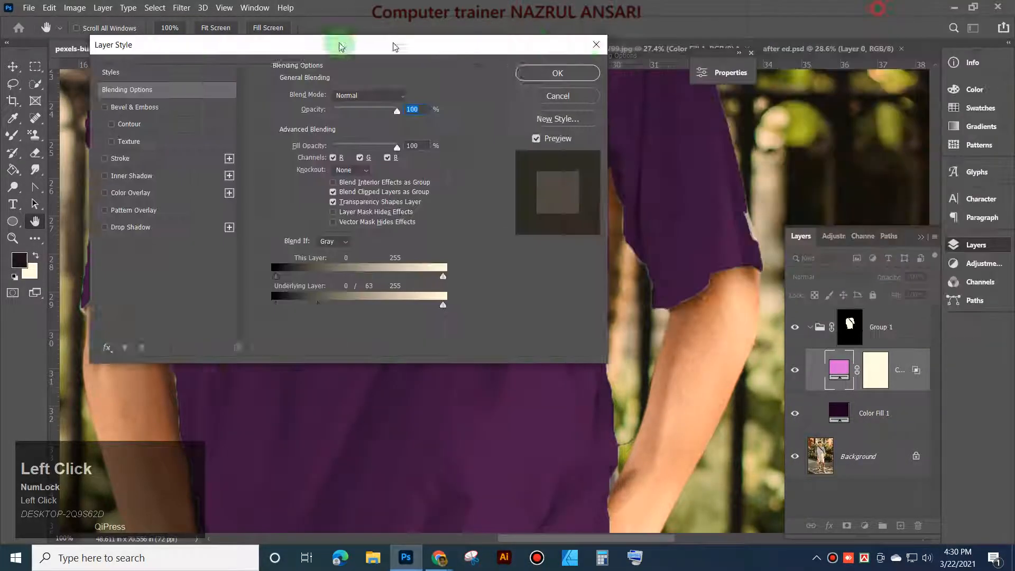
{"action": "left_click", "coordinate": [509, 76]}
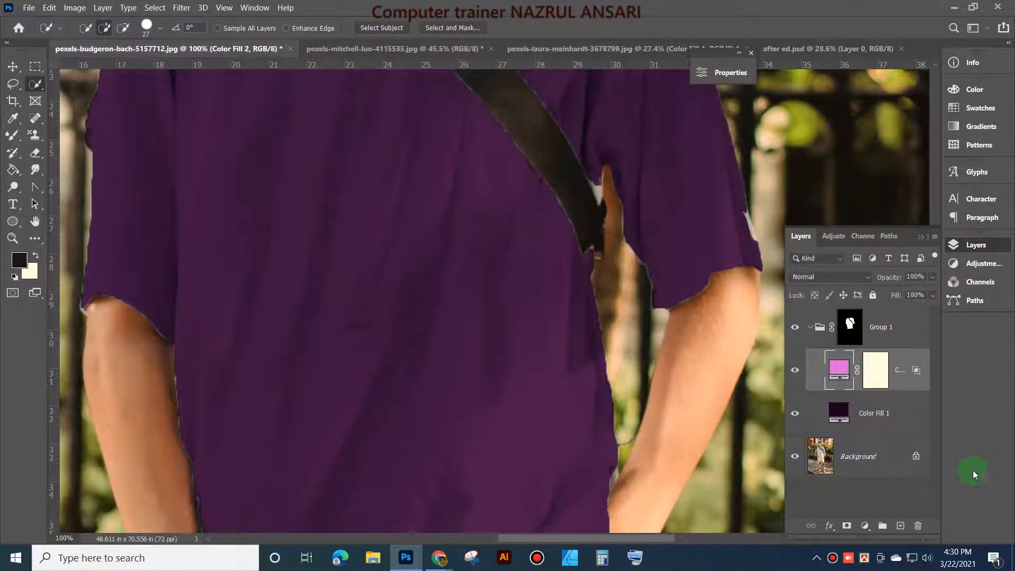
Step: Inspect the recolored shirt's folds at several magnifications, try a lower Color Fill 2 opacity, and compare the shirt with that layer hidden and shown
{"action": "scroll", "coordinate": [573, 354], "scroll_direction": "down", "scroll_amount": 5}
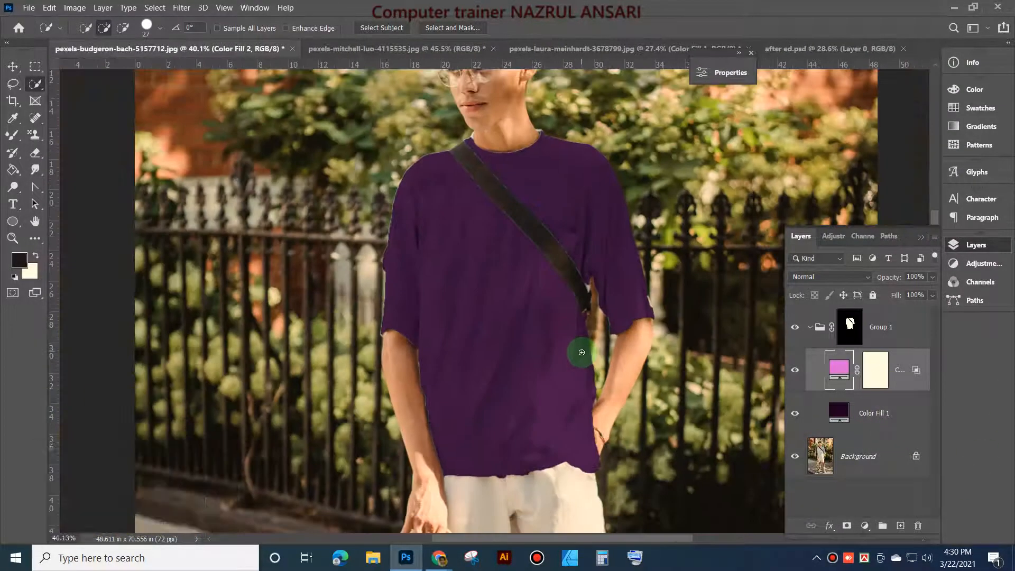
{"action": "scroll", "coordinate": [582, 352], "scroll_direction": "down", "scroll_amount": 1}
{"action": "scroll", "coordinate": [579, 351], "scroll_direction": "up", "scroll_amount": 3}
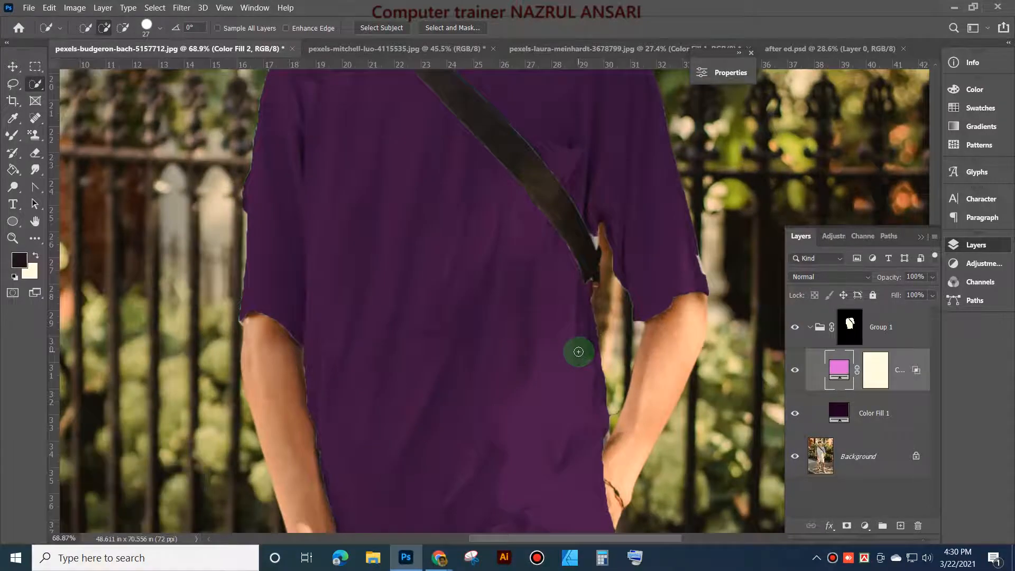
{"action": "scroll", "coordinate": [577, 352], "scroll_direction": "down", "scroll_amount": 1}
{"action": "scroll", "coordinate": [576, 351], "scroll_direction": "up", "scroll_amount": 3}
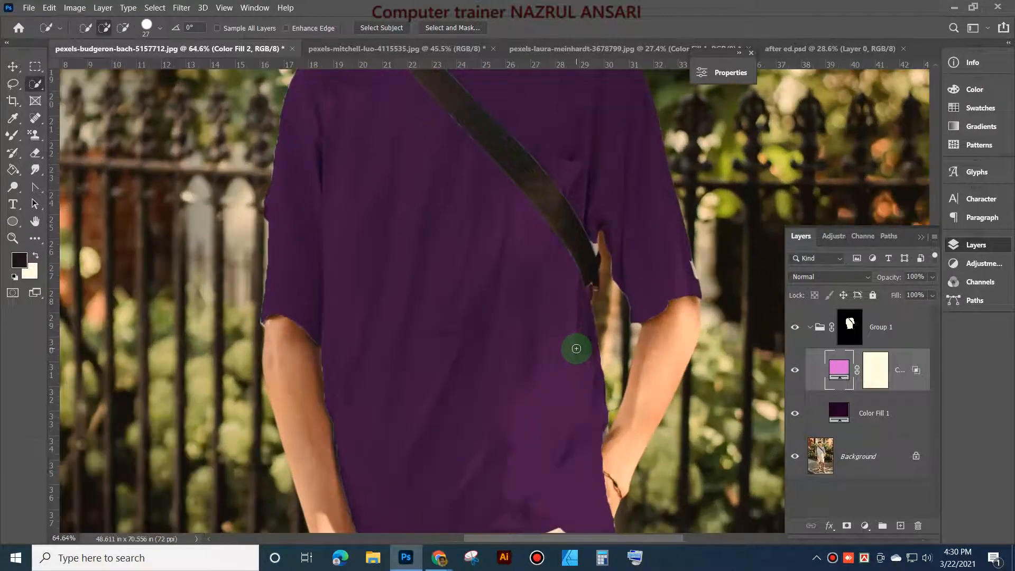
{"action": "scroll", "coordinate": [576, 348], "scroll_direction": "down", "scroll_amount": 3}
{"action": "left_click", "coordinate": [934, 278]}
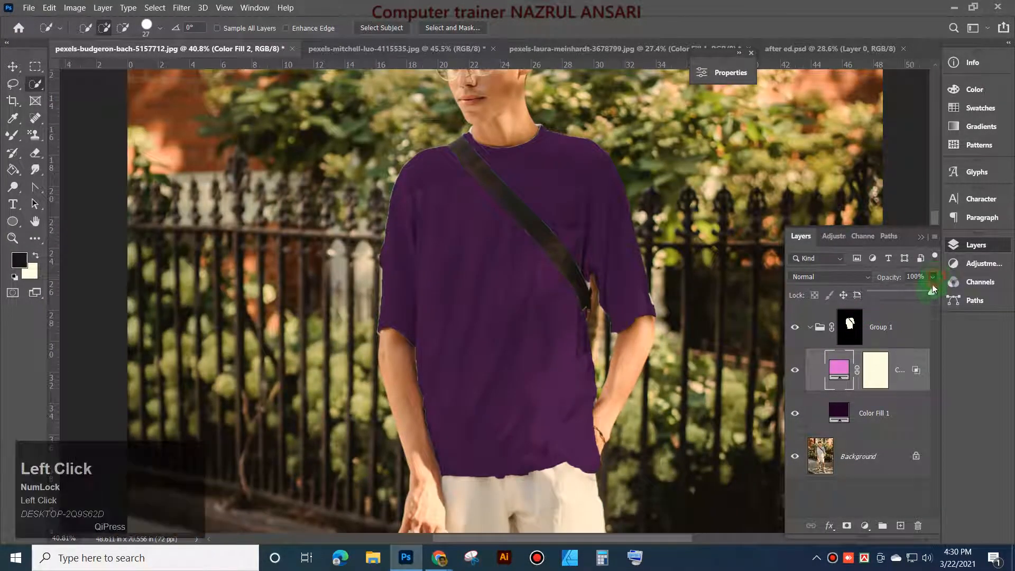
{"action": "left_click_drag", "start_coordinate": [902, 300], "coordinate": [946, 291]}
{"action": "left_click", "coordinate": [797, 373]}
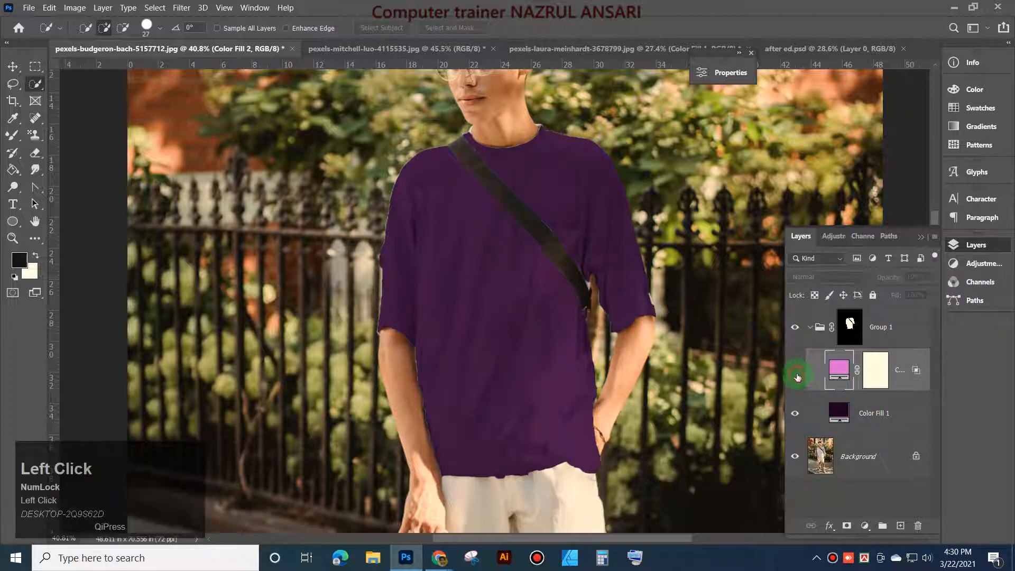
{"action": "left_click", "coordinate": [795, 373]}
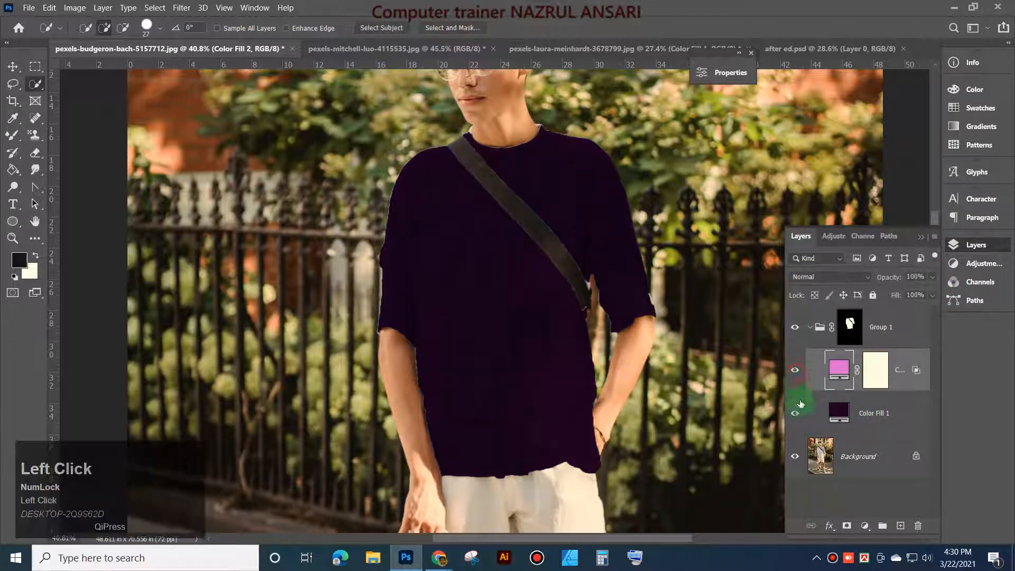
Step: Compare the shirt with Color Fill 1 hidden and shown, and with Color Fill 2's layer mask disabled and enabled
{"action": "left_click", "coordinate": [794, 413]}
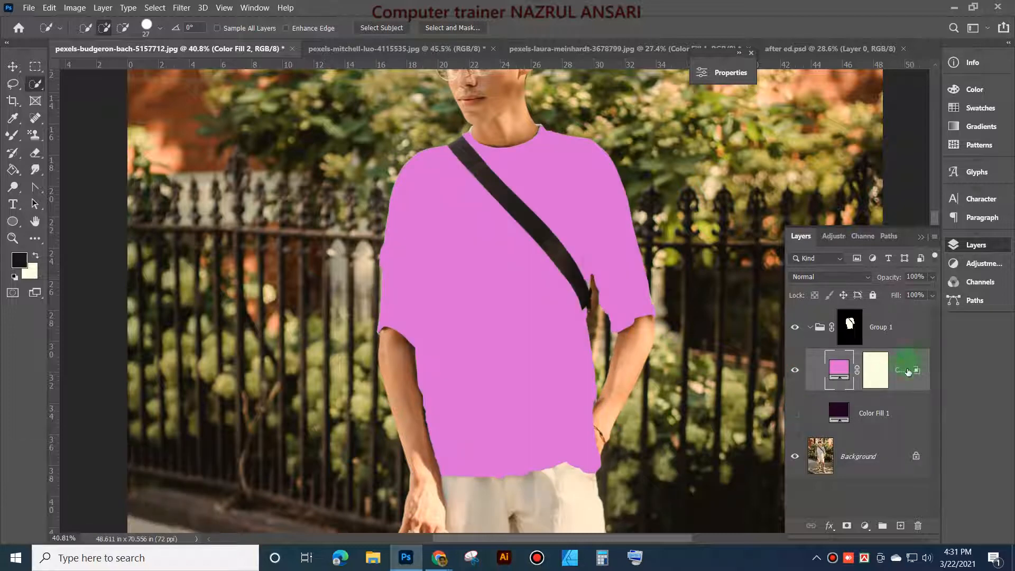
{"action": "left_click", "coordinate": [794, 413]}
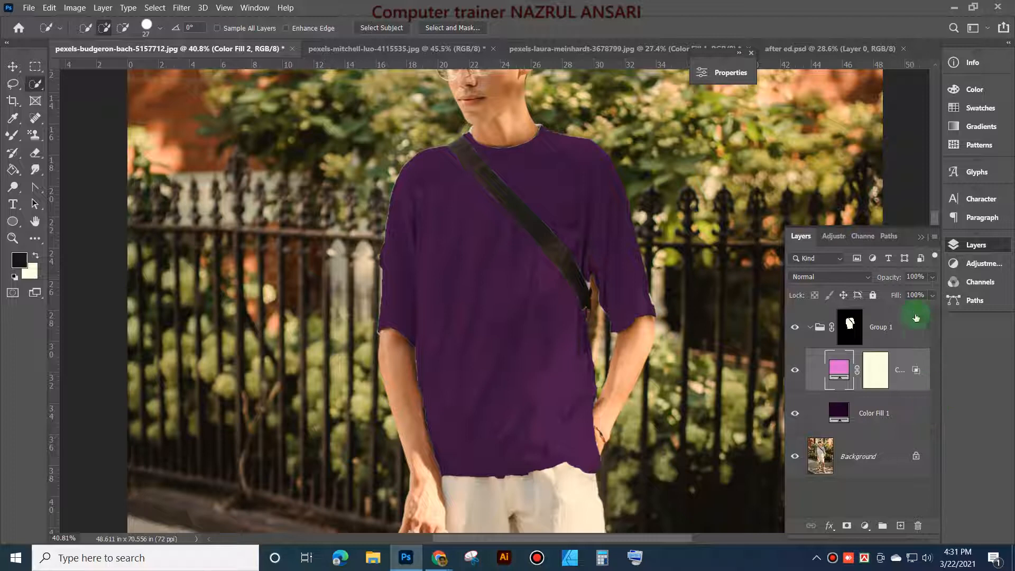
{"action": "left_click", "coordinate": [873, 412]}
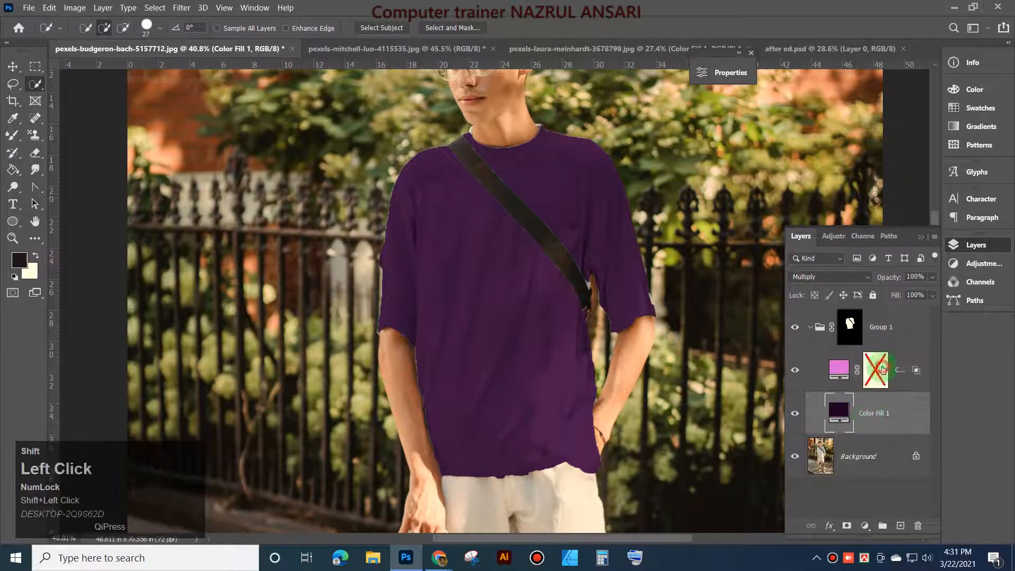
{"action": "left_click", "coordinate": [883, 376]}
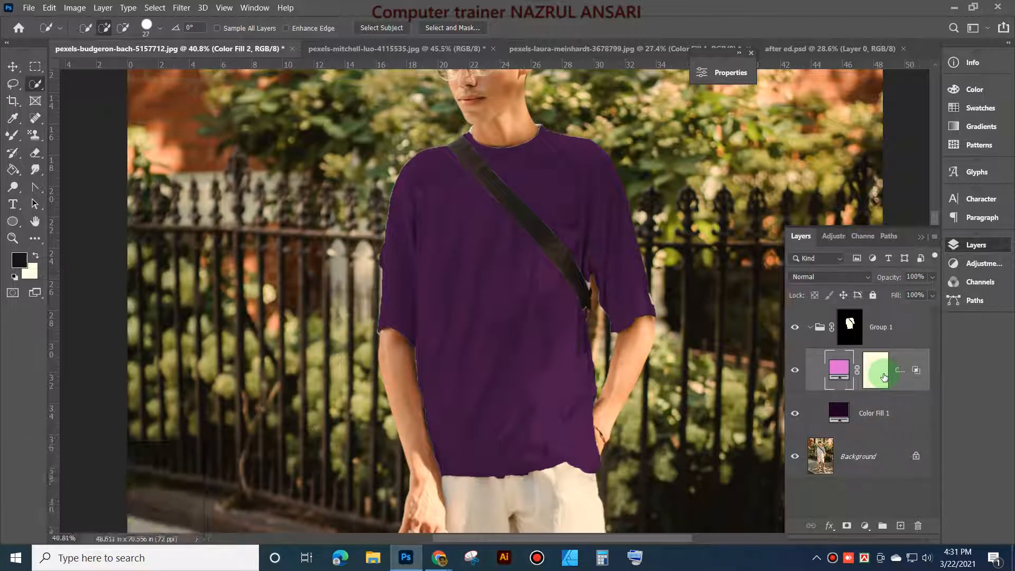
{"action": "key", "text": "Caps_Lock"}
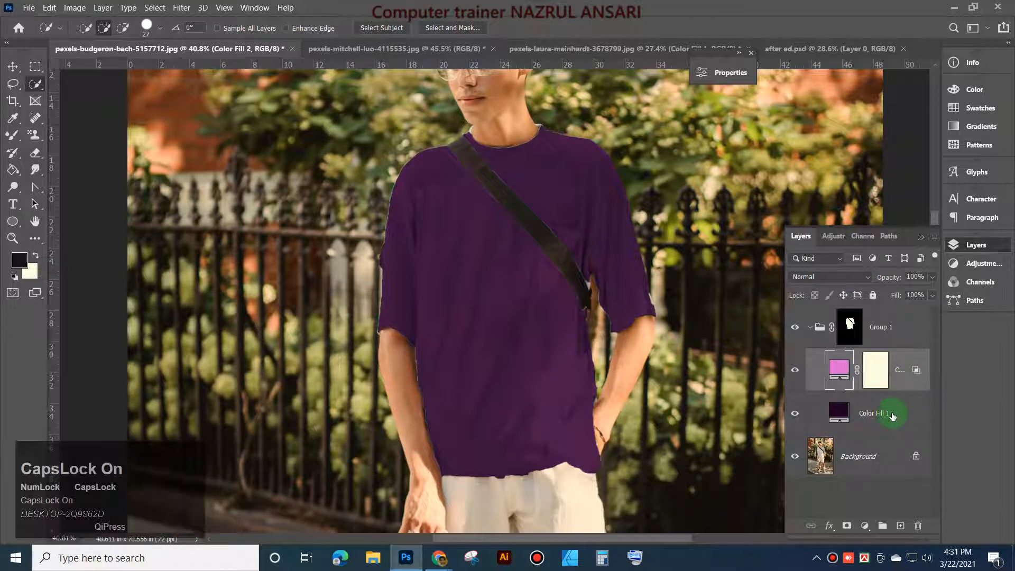
{"action": "left_click", "coordinate": [892, 416]}
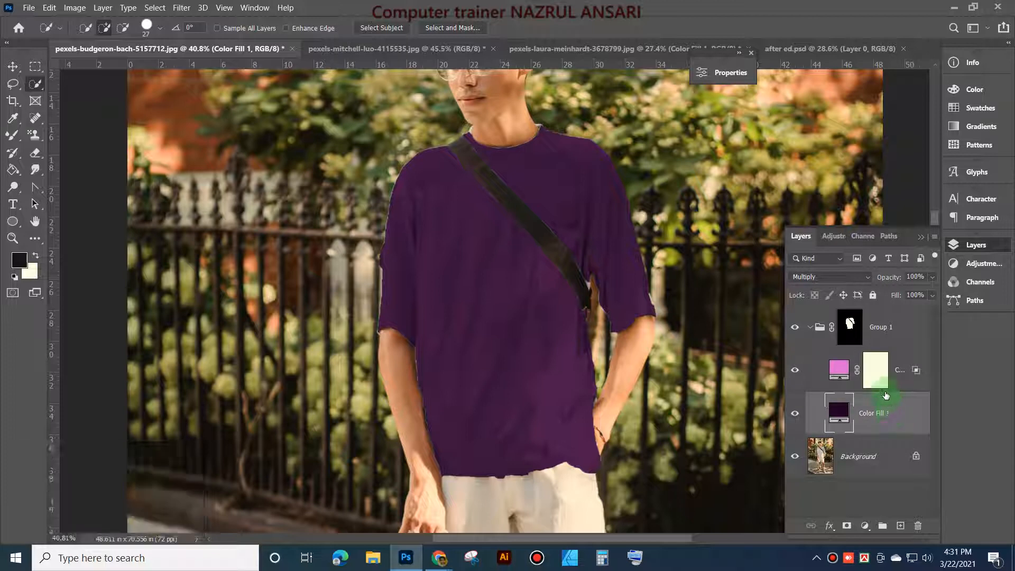
{"action": "key", "text": "Caps_Lock"}
{"action": "left_click", "coordinate": [882, 369], "text": "shift"}
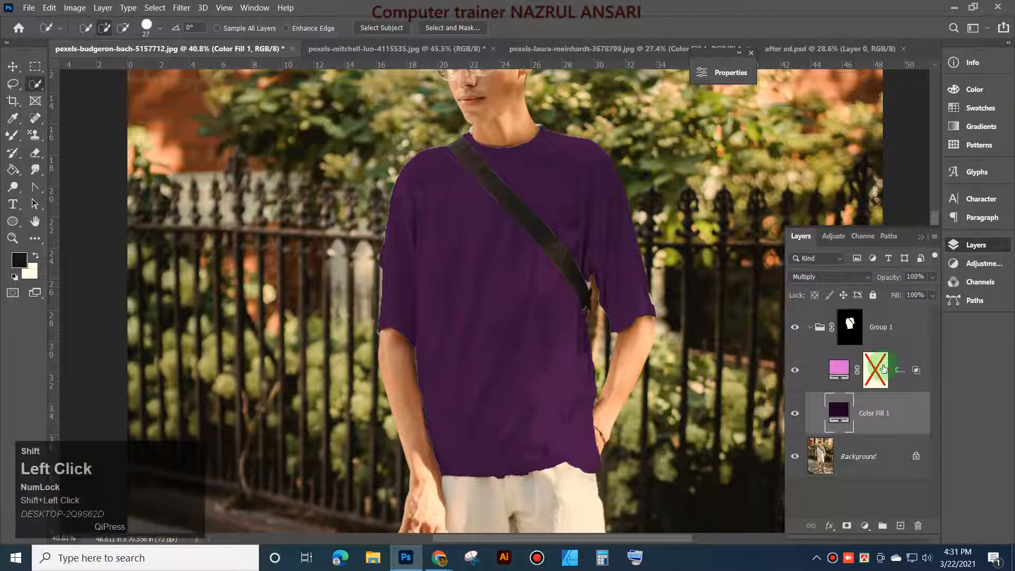
{"action": "left_click", "coordinate": [882, 368], "text": "shift"}
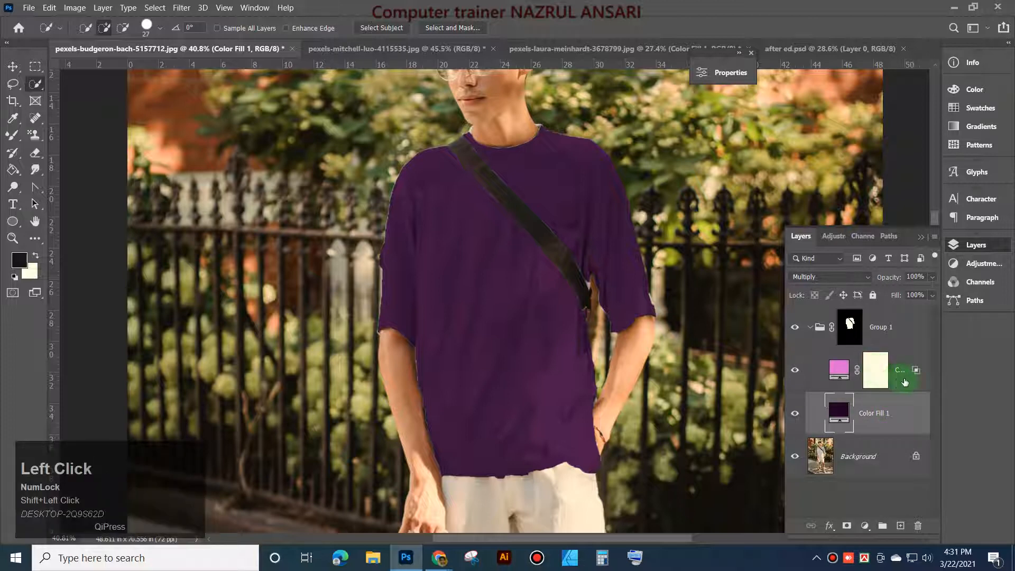
Step: Group Color Fill 1 and Color Fill 2 together in a new nested group inside Group 1
{"action": "left_click", "coordinate": [820, 364], "text": "shift"}
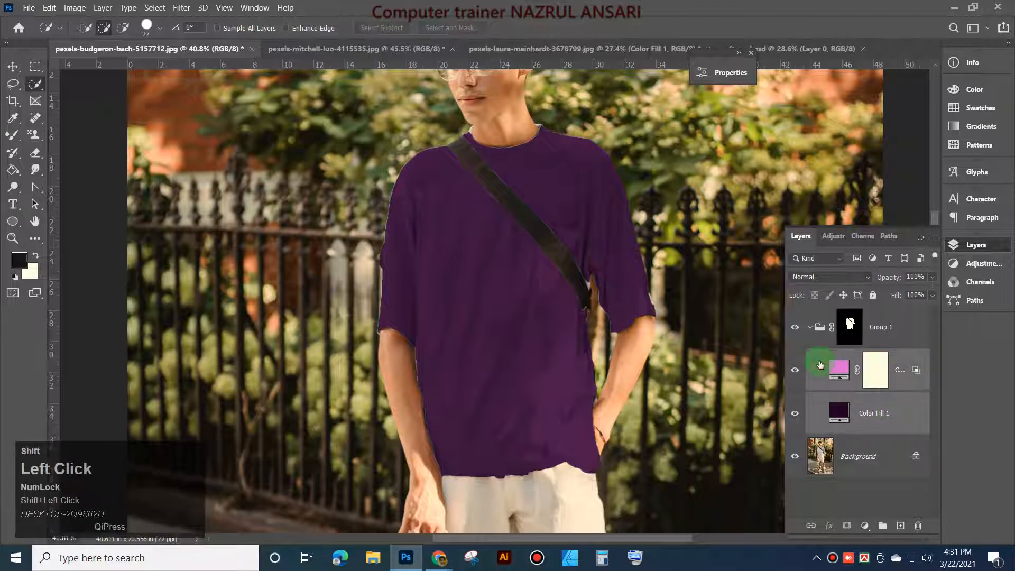
{"action": "left_click", "coordinate": [883, 526]}
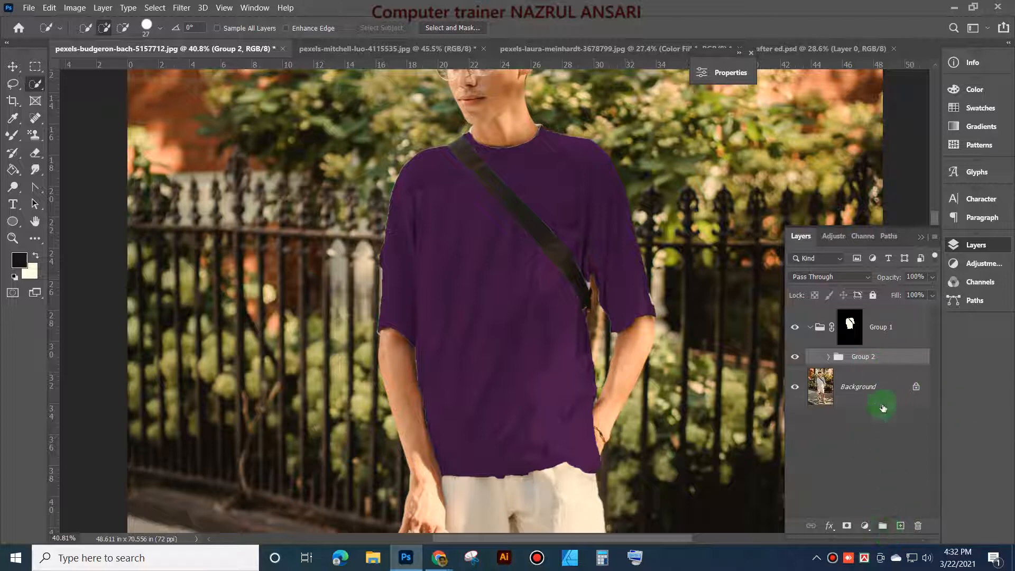
{"action": "left_click", "coordinate": [865, 525]}
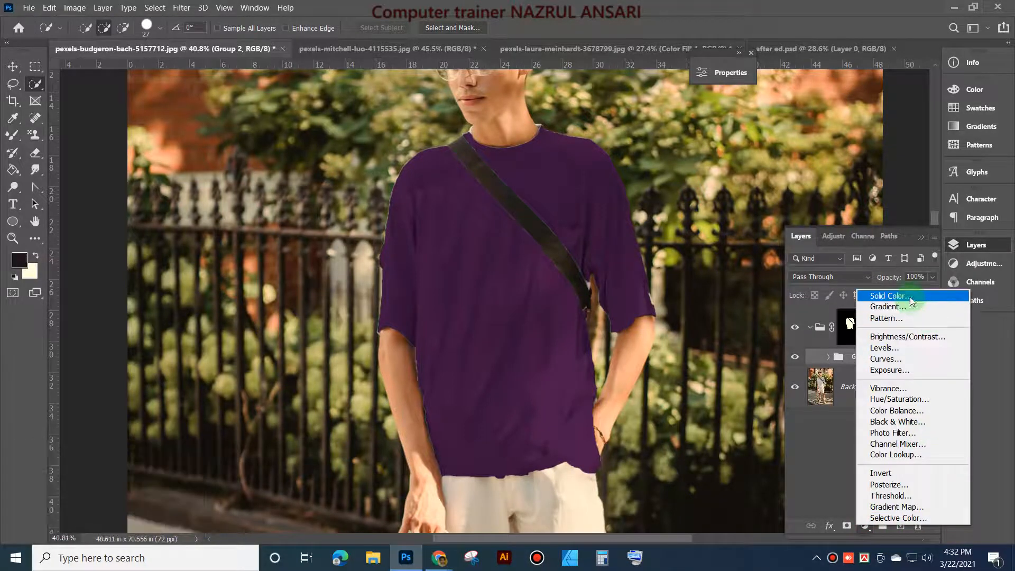
{"action": "left_click", "coordinate": [890, 359]}
{"action": "left_click_drag", "start_coordinate": [615, 74], "coordinate": [865, 220]}
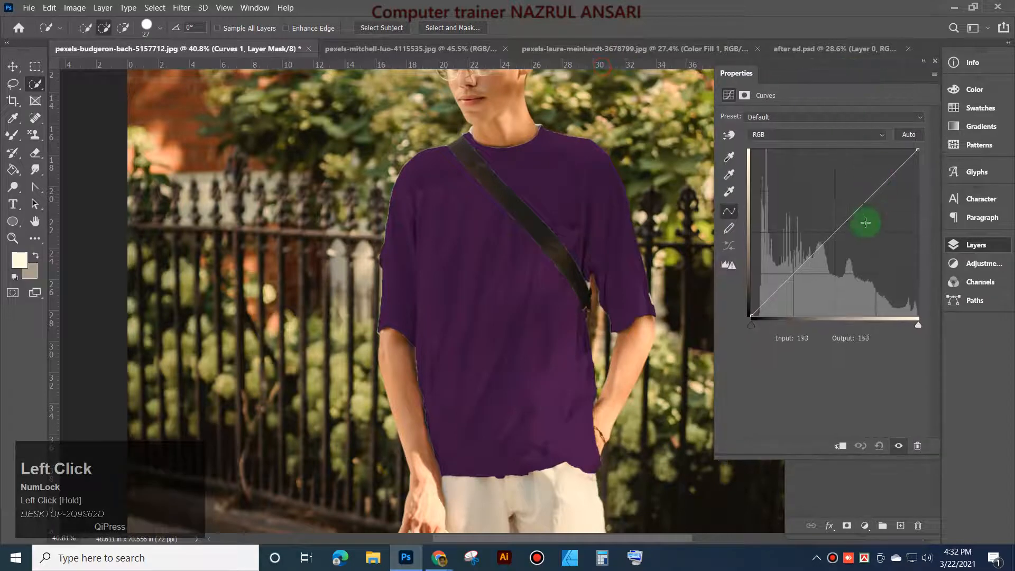
{"action": "left_click", "coordinate": [935, 61]}
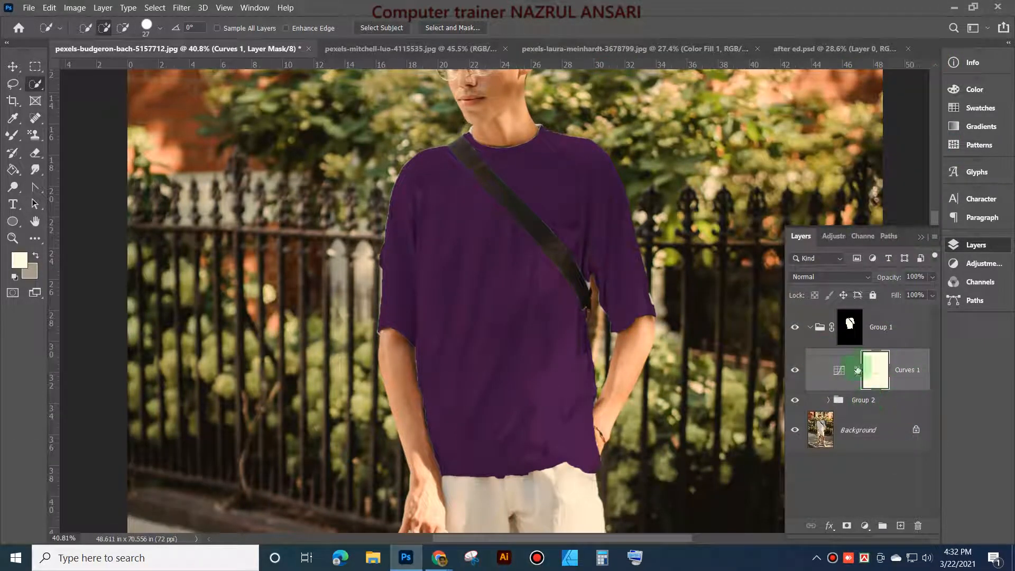
{"action": "left_click_drag", "start_coordinate": [911, 381], "coordinate": [918, 530]}
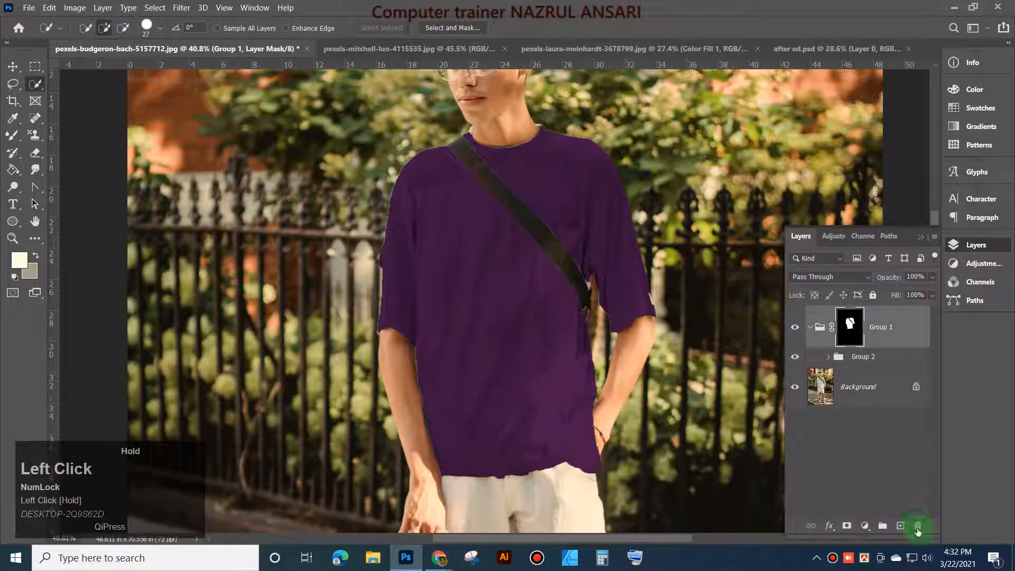
Step: Add a Curves adjustment layer above Color Fill 2 in Group 2 and brighten it with a point at input 106, output 168
{"action": "left_click", "coordinate": [828, 357]}
{"action": "left_click", "coordinate": [904, 390]}
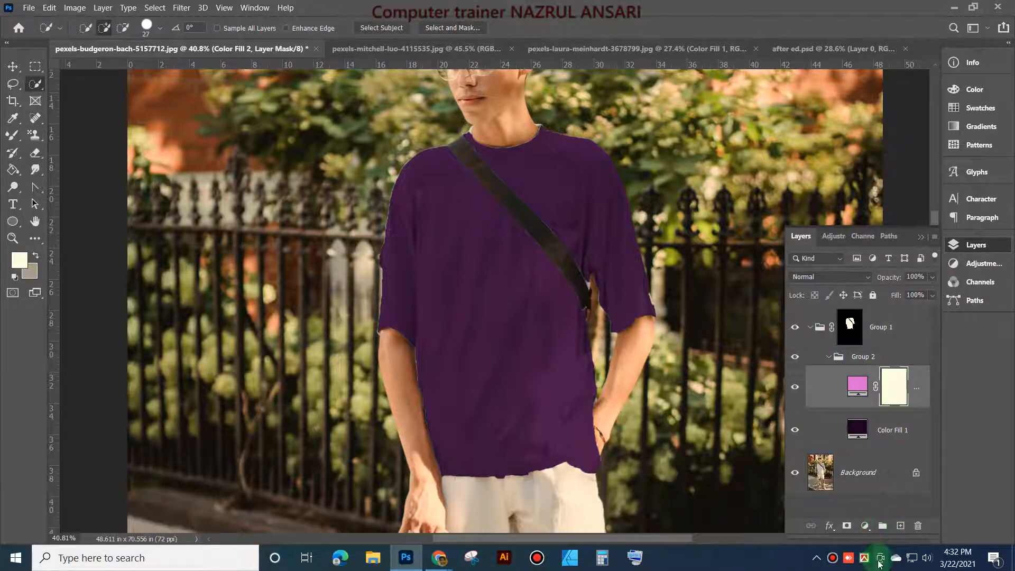
{"action": "left_click", "coordinate": [865, 525]}
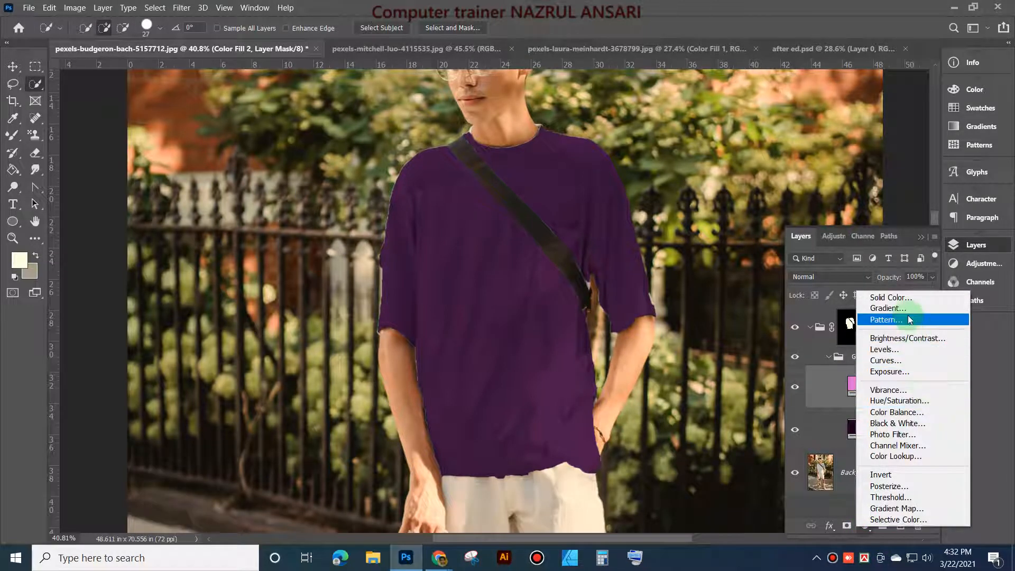
{"action": "left_click", "coordinate": [918, 360]}
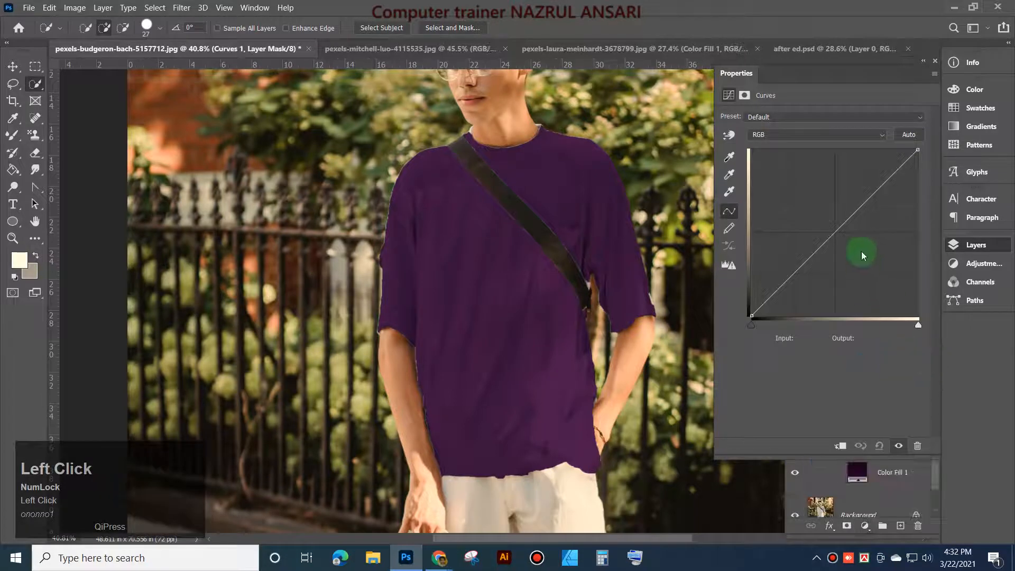
{"action": "left_click_drag", "start_coordinate": [843, 227], "coordinate": [812, 198]}
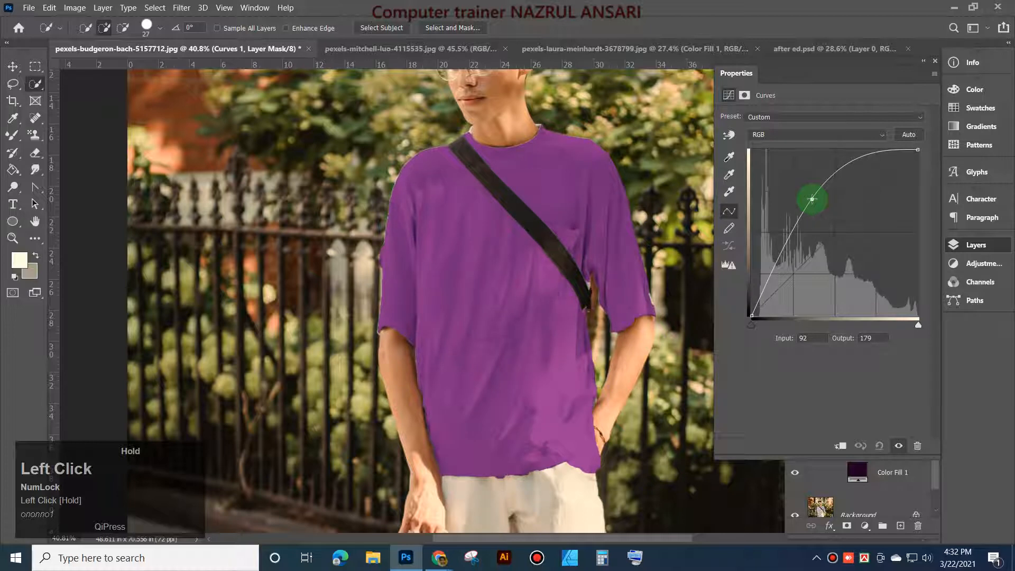
{"action": "mouse_move", "coordinate": [812, 199]}
{"action": "left_mouse_down"}
{"action": "mouse_move", "coordinate": [873, 252]}
{"action": "mouse_move", "coordinate": [820, 207]}
{"action": "left_mouse_up"}
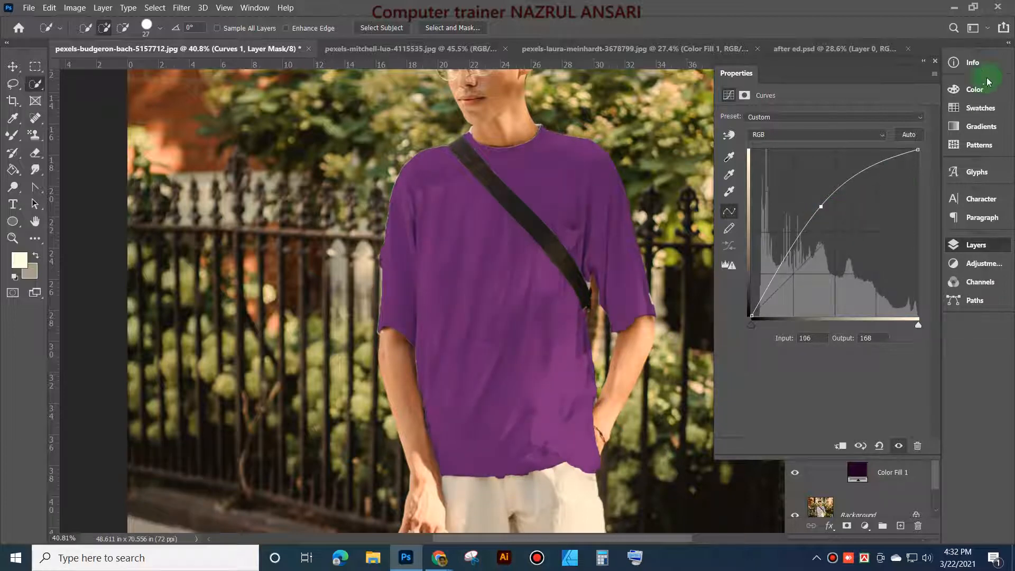
{"action": "left_click_drag", "start_coordinate": [899, 61], "coordinate": [873, 74]}
{"action": "left_click", "coordinate": [886, 70]}
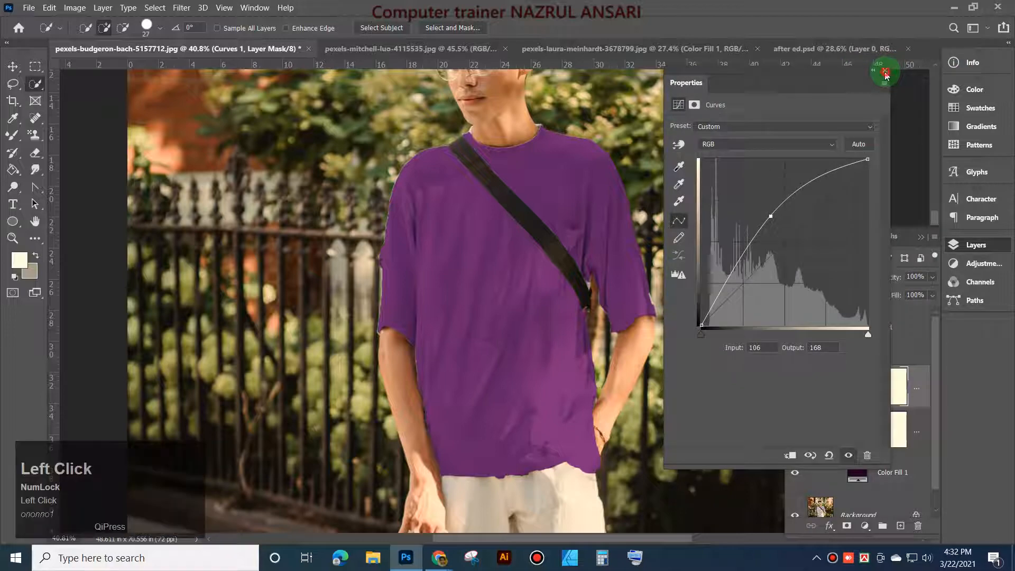
Step: Split the Curves 1 layer's Blend If underlying-layer black slider to 3 / 65 in Blending Options
{"action": "left_click", "coordinate": [921, 390]}
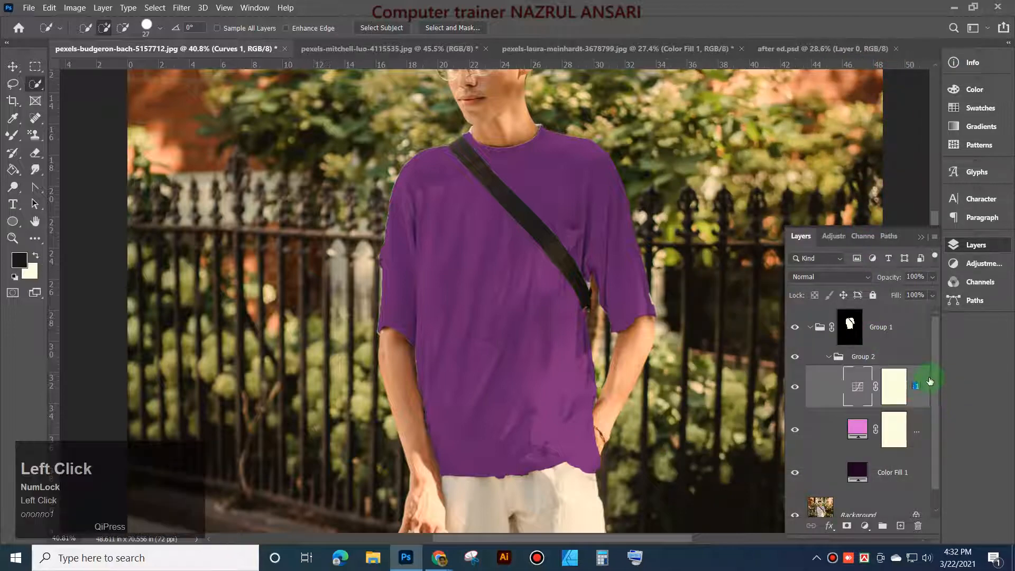
{"action": "double_click", "coordinate": [922, 375]}
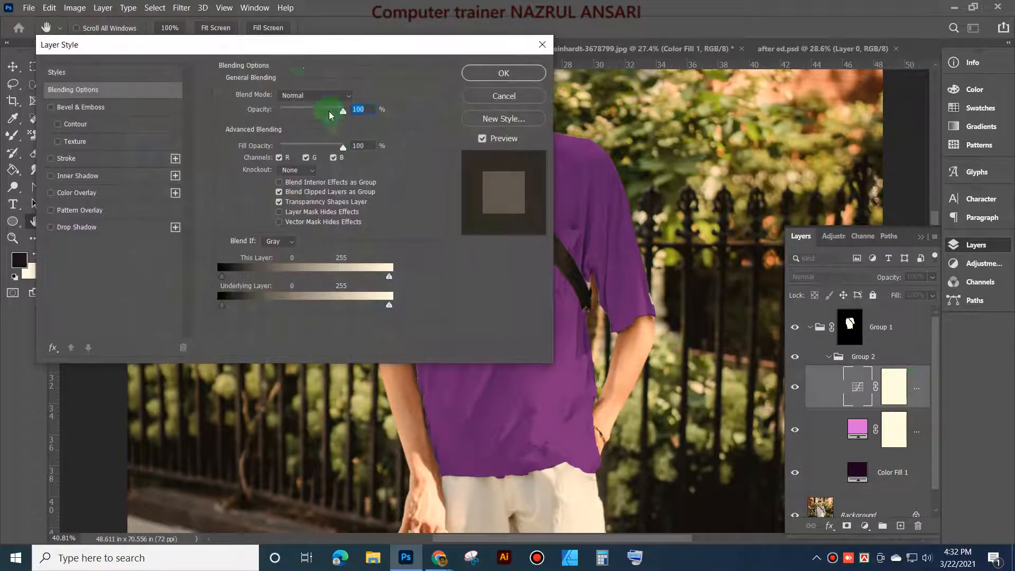
{"action": "left_click_drag", "start_coordinate": [294, 26], "coordinate": [878, 13]}
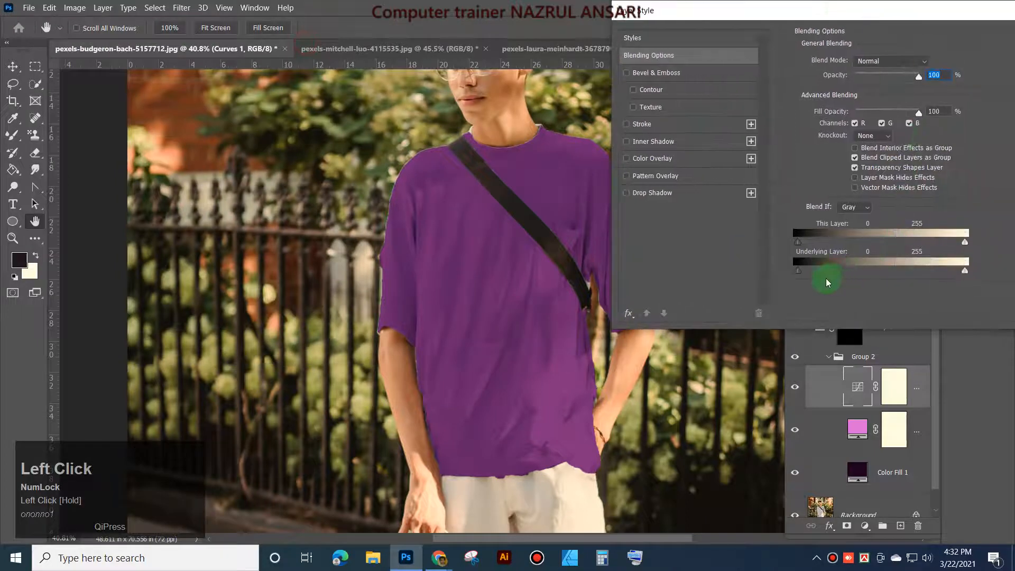
{"action": "left_click_drag", "start_coordinate": [800, 274], "coordinate": [842, 272]}
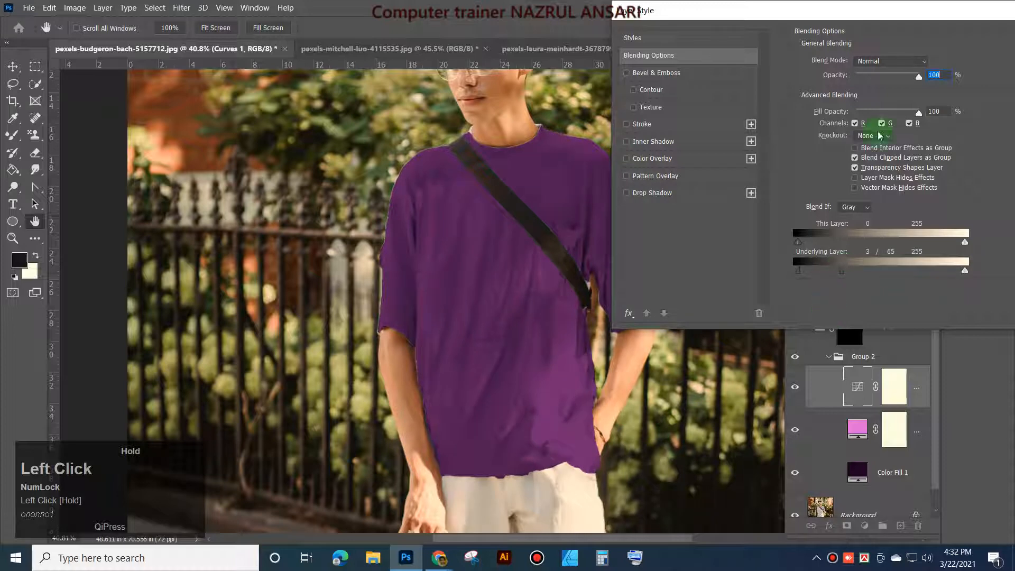
{"action": "left_click_drag", "start_coordinate": [904, 13], "coordinate": [537, 63]}
{"action": "left_click", "coordinate": [709, 87]}
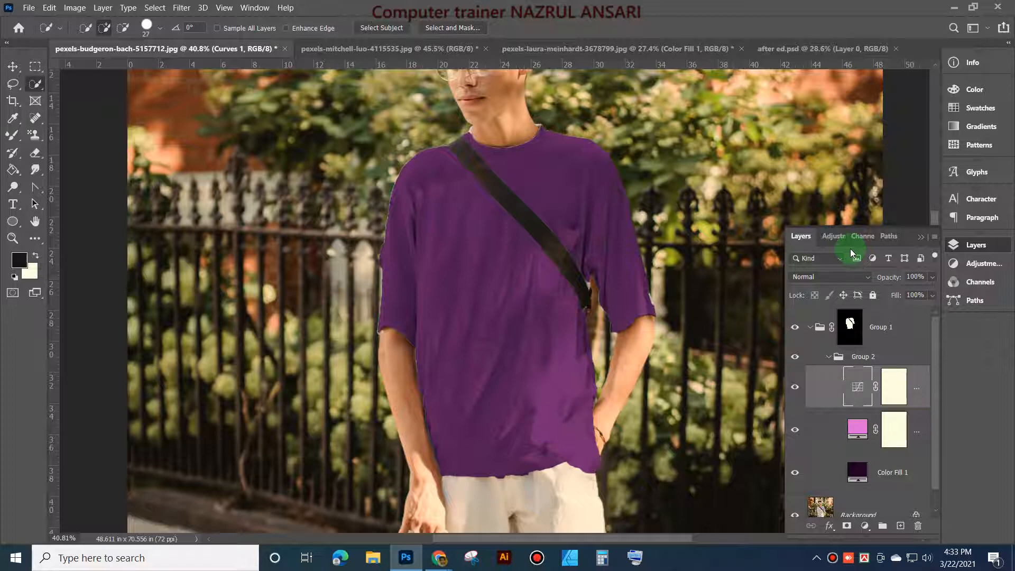
Step: Change Color Fill 2 to the orange-yellow color #fbbf07
{"action": "left_click", "coordinate": [858, 426]}
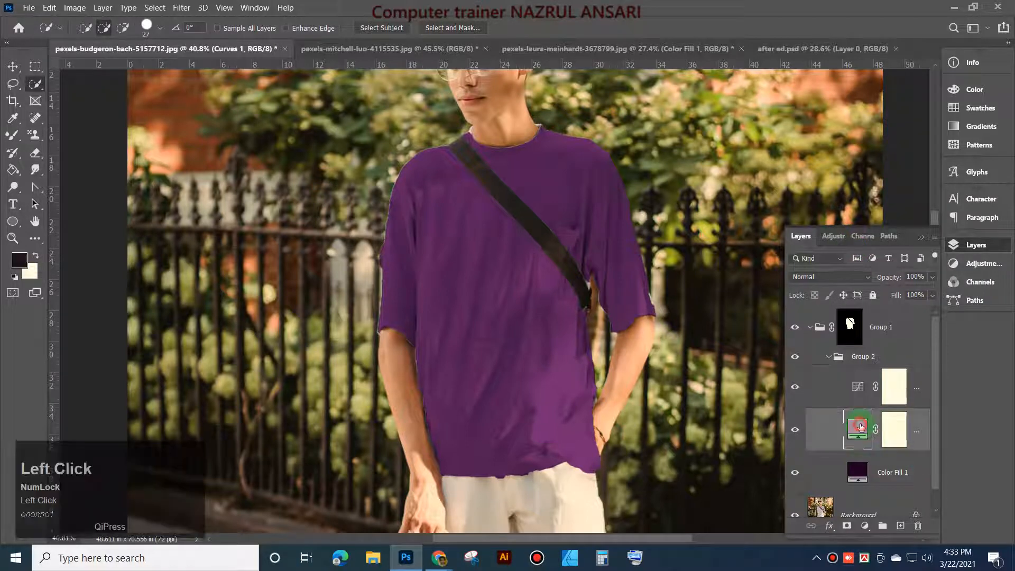
{"action": "double_click", "coordinate": [860, 426]}
{"action": "mouse_move", "coordinate": [702, 181]}
{"action": "left_mouse_down"}
{"action": "mouse_move", "coordinate": [689, 275]}
{"action": "mouse_move", "coordinate": [731, 165]}
{"action": "mouse_move", "coordinate": [750, 195]}
{"action": "mouse_move", "coordinate": [740, 148]}
{"action": "mouse_move", "coordinate": [757, 142]}
{"action": "left_mouse_up"}
{"action": "left_click", "coordinate": [778, 287]}
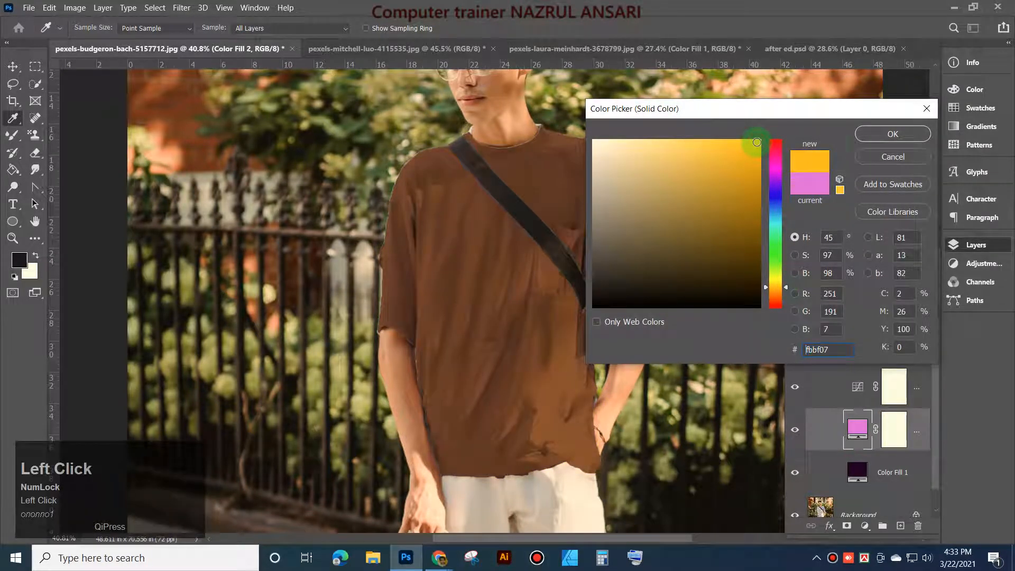
{"action": "left_click", "coordinate": [891, 134]}
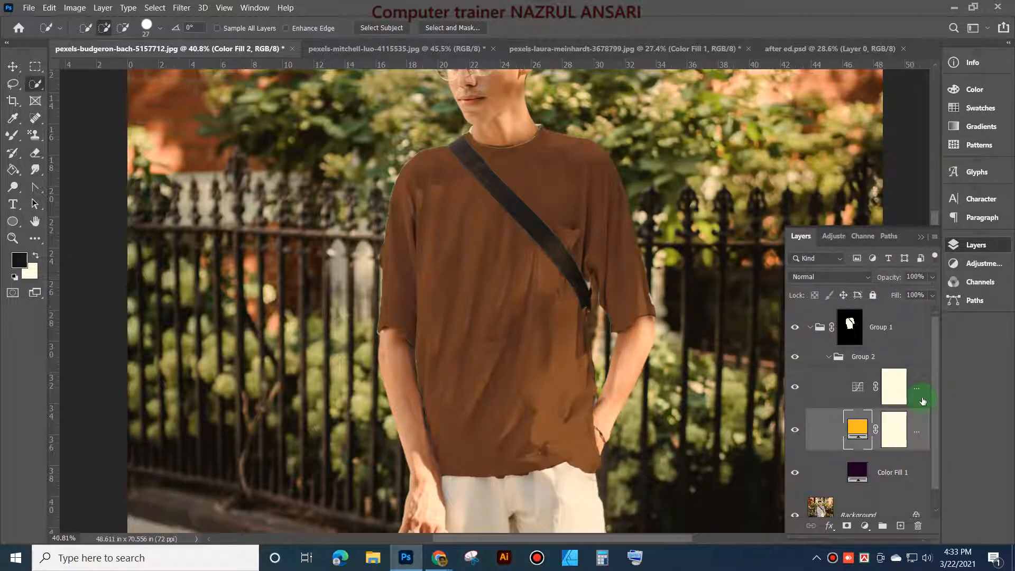
Step: Adjust the Curves 1 layer's Blend If underlying-layer black slider to 19 / 76
{"action": "left_click", "coordinate": [920, 382]}
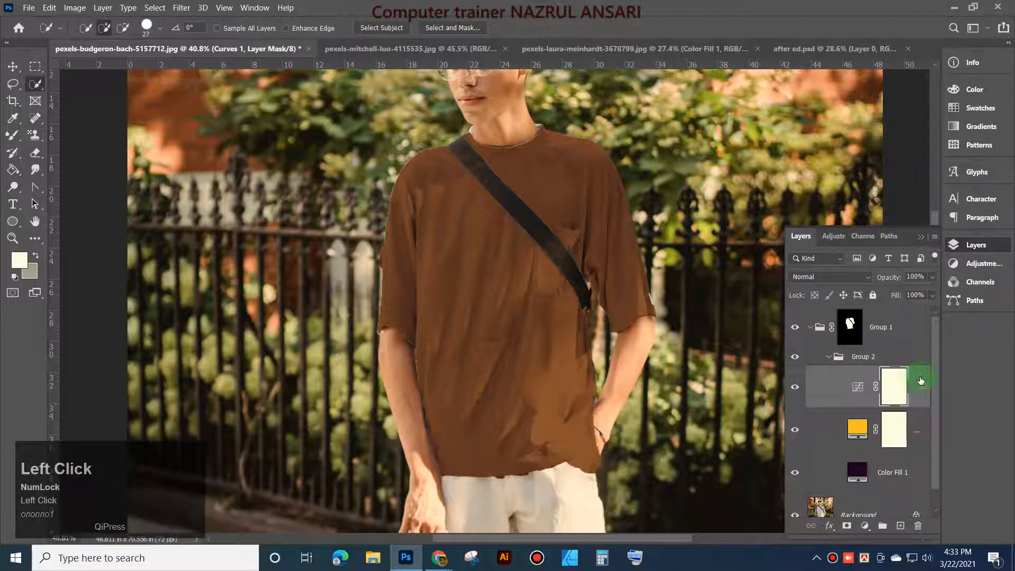
{"action": "double_click", "coordinate": [920, 381]}
{"action": "left_click_drag", "start_coordinate": [539, 68], "coordinate": [853, 66]}
{"action": "left_click_drag", "start_coordinate": [792, 320], "coordinate": [763, 327]}
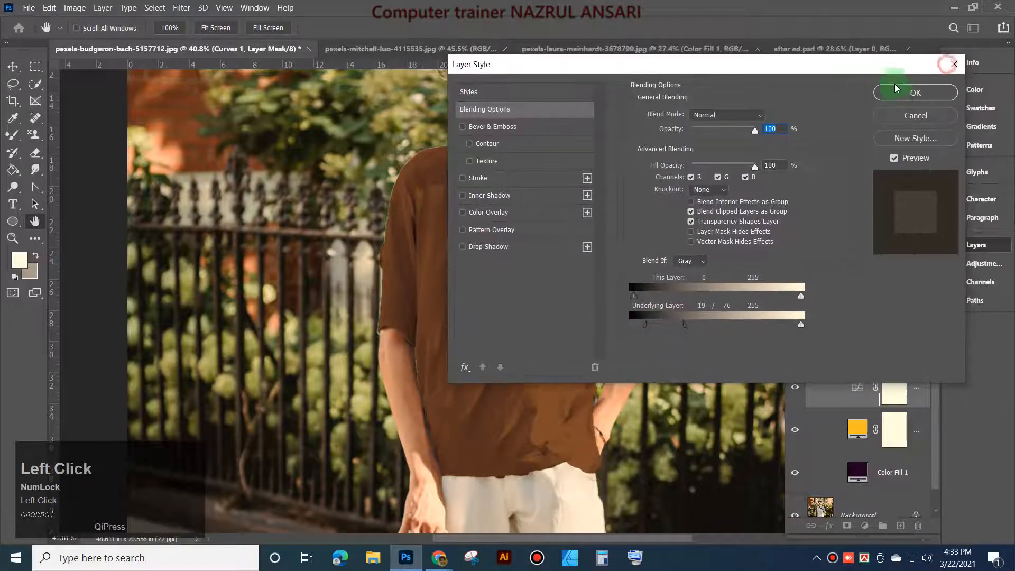
{"action": "left_click", "coordinate": [906, 89]}
Step: Inspect the brown shirt's folds at several magnifications, and review Group 2 collapsed and expanded inside masked Group 1
{"action": "scroll", "coordinate": [943, 431], "scroll_direction": "down", "scroll_amount": 5}
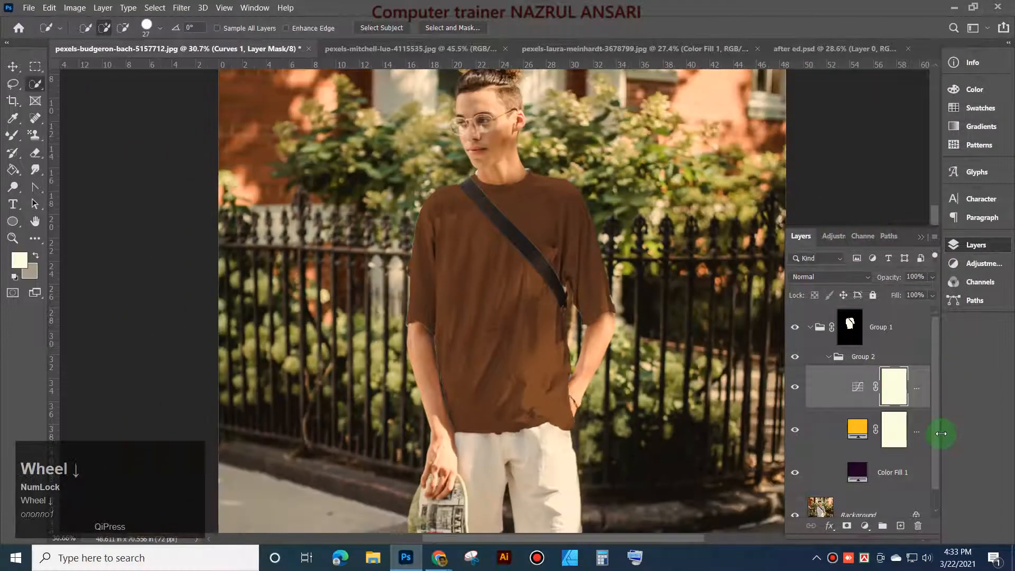
{"action": "scroll", "coordinate": [603, 301], "scroll_direction": "up", "scroll_amount": 3}
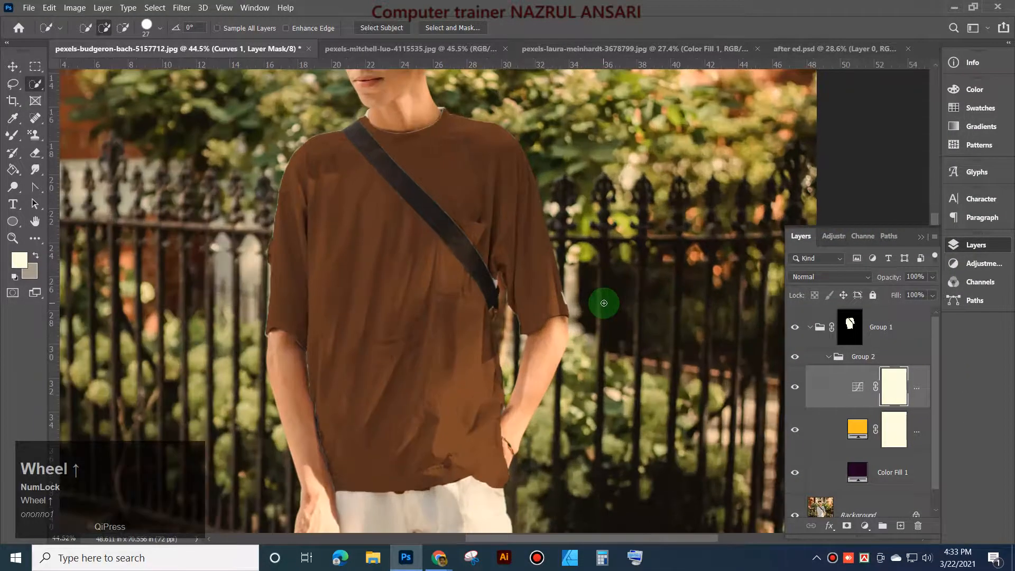
{"action": "scroll", "coordinate": [603, 302], "scroll_direction": "down", "scroll_amount": 2}
{"action": "left_click", "coordinate": [828, 356]}
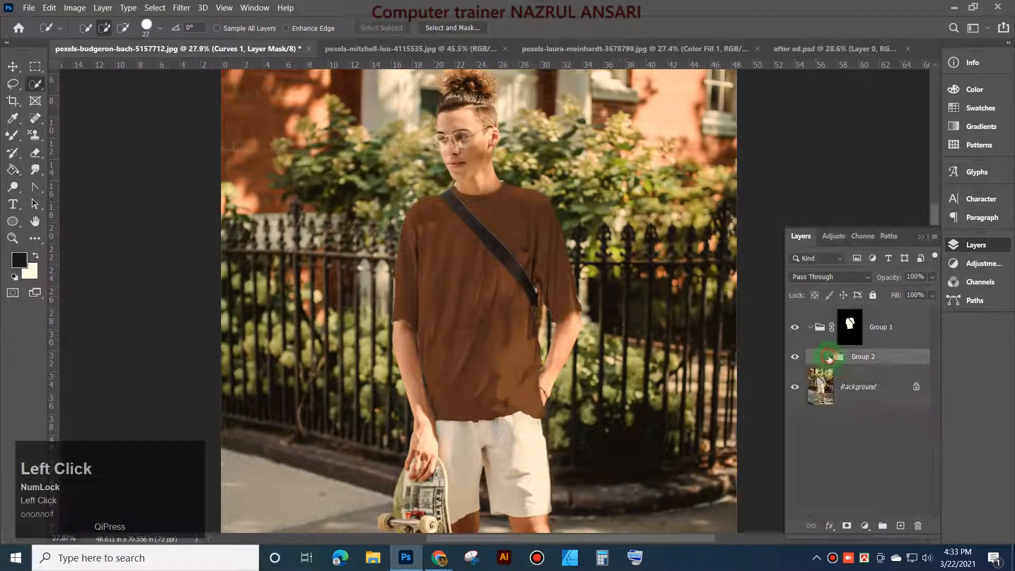
{"action": "left_click", "coordinate": [889, 359]}
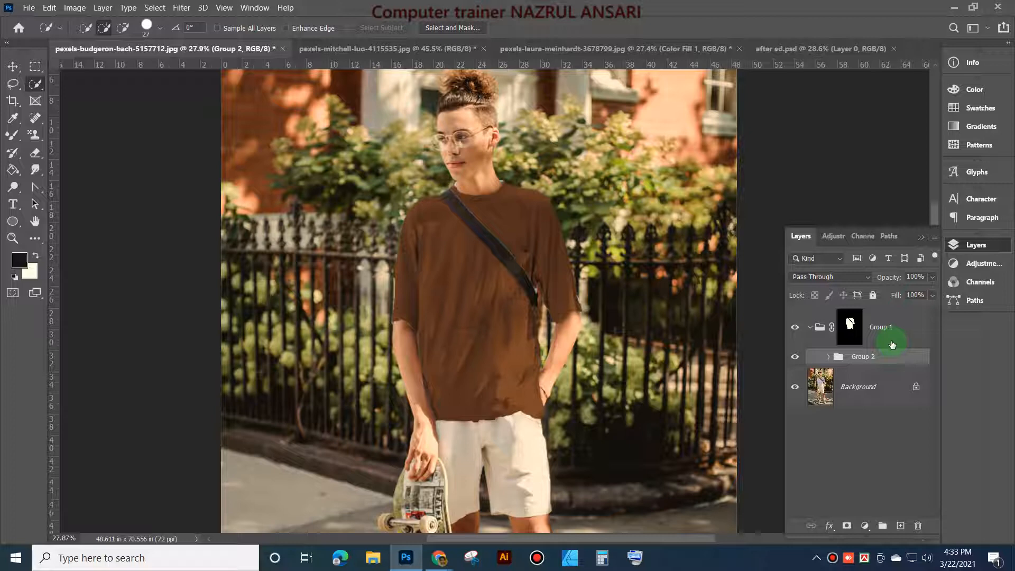
{"action": "left_click", "coordinate": [828, 356]}
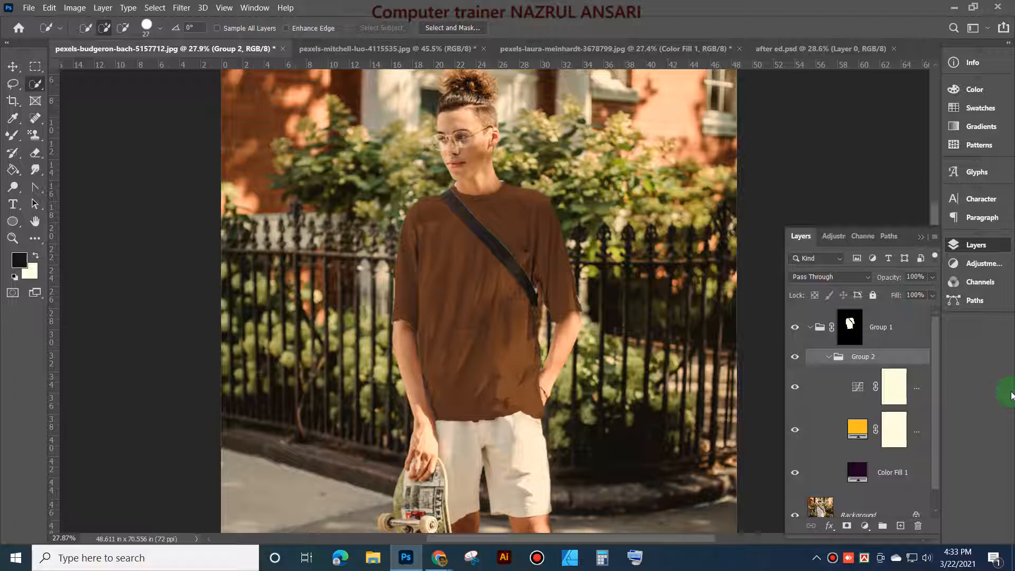
Step: Collapse Group 2 and add a Pattern fill layer above it, using the third pattern in the rana set
{"action": "left_click", "coordinate": [828, 357]}
{"action": "left_click", "coordinate": [860, 362]}
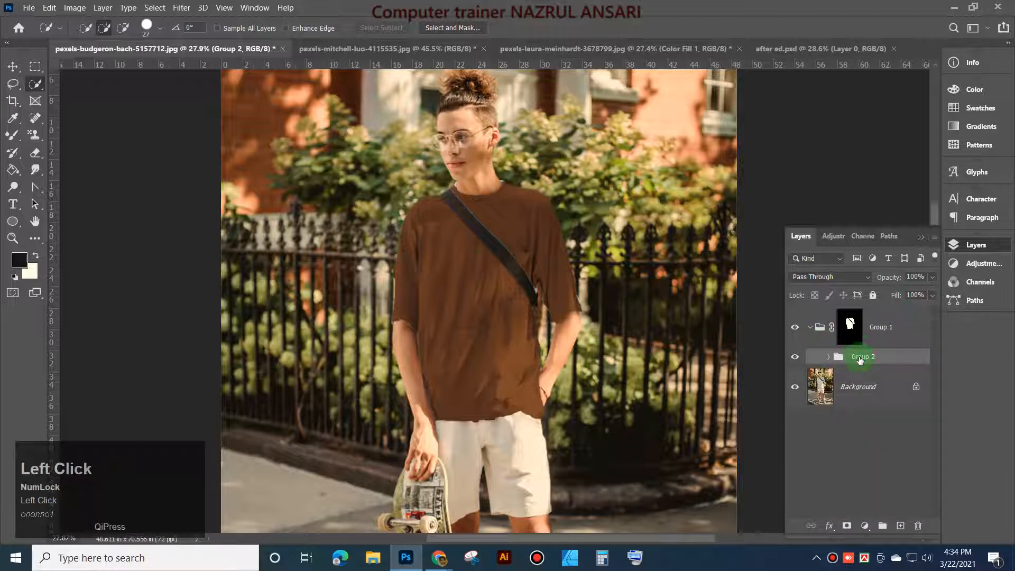
{"action": "left_click", "coordinate": [837, 359]}
{"action": "left_click", "coordinate": [828, 360]}
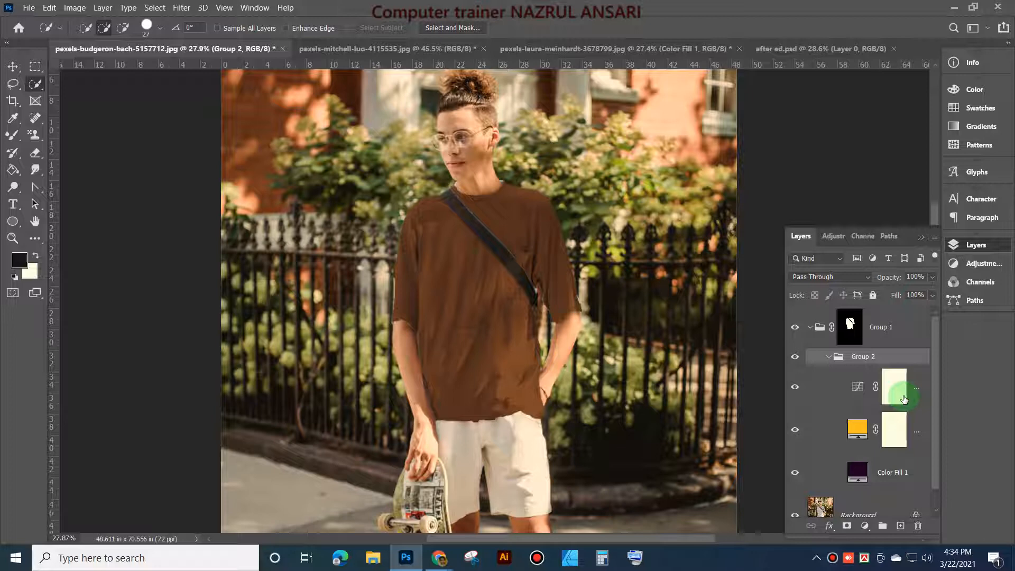
{"action": "left_click", "coordinate": [832, 363]}
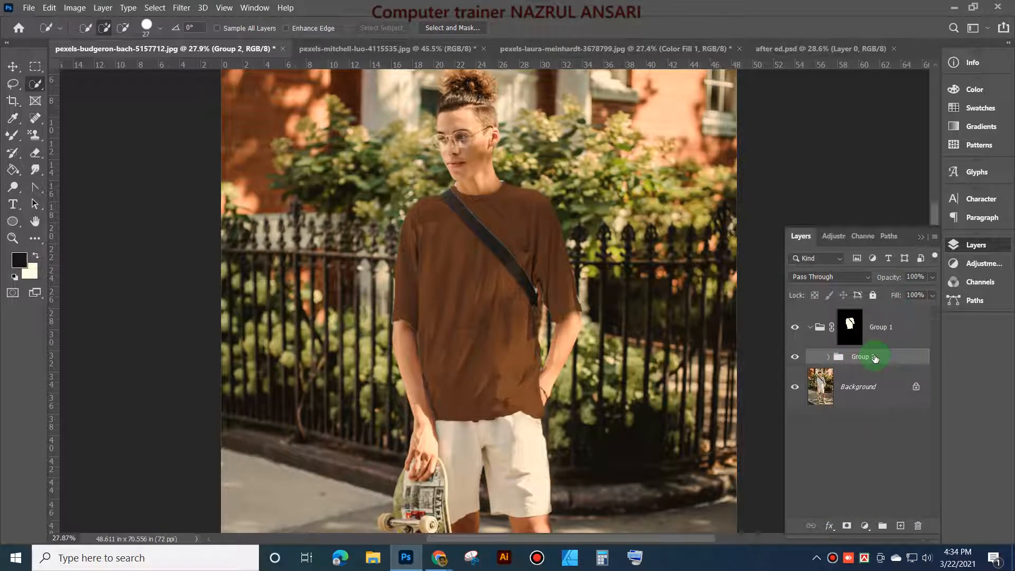
{"action": "left_click", "coordinate": [865, 526]}
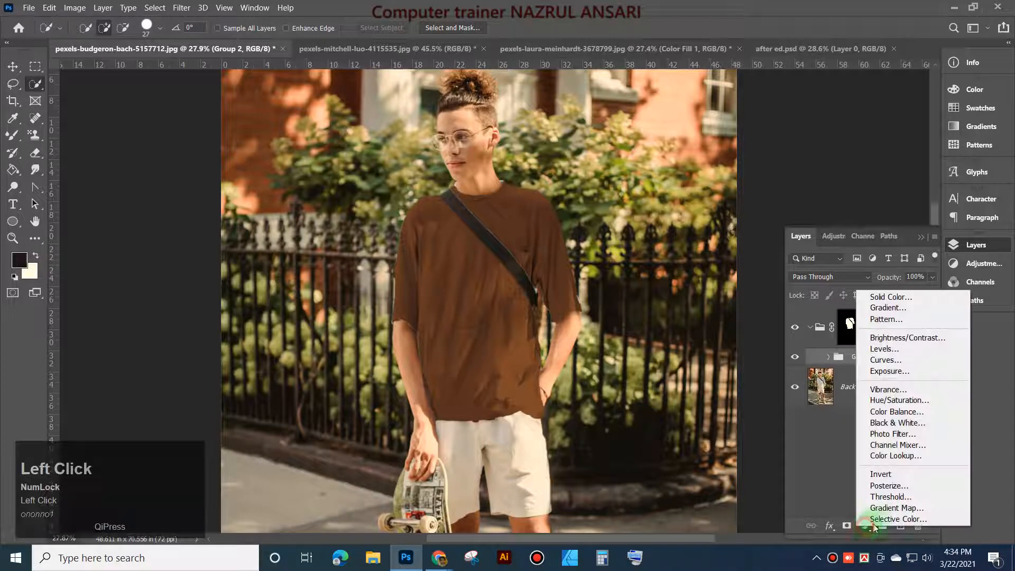
{"action": "left_click", "coordinate": [887, 319]}
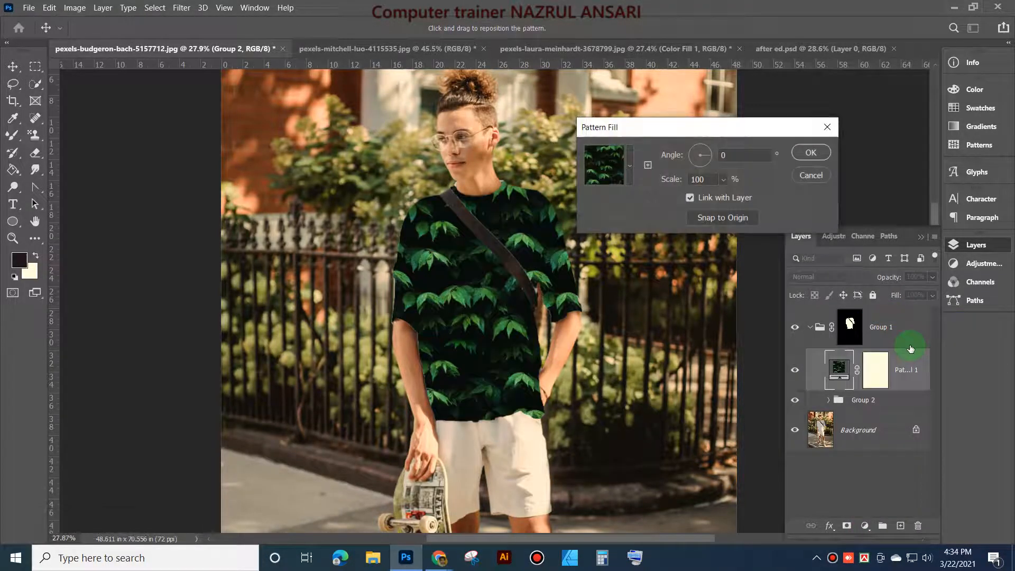
{"action": "left_click", "coordinate": [628, 166]}
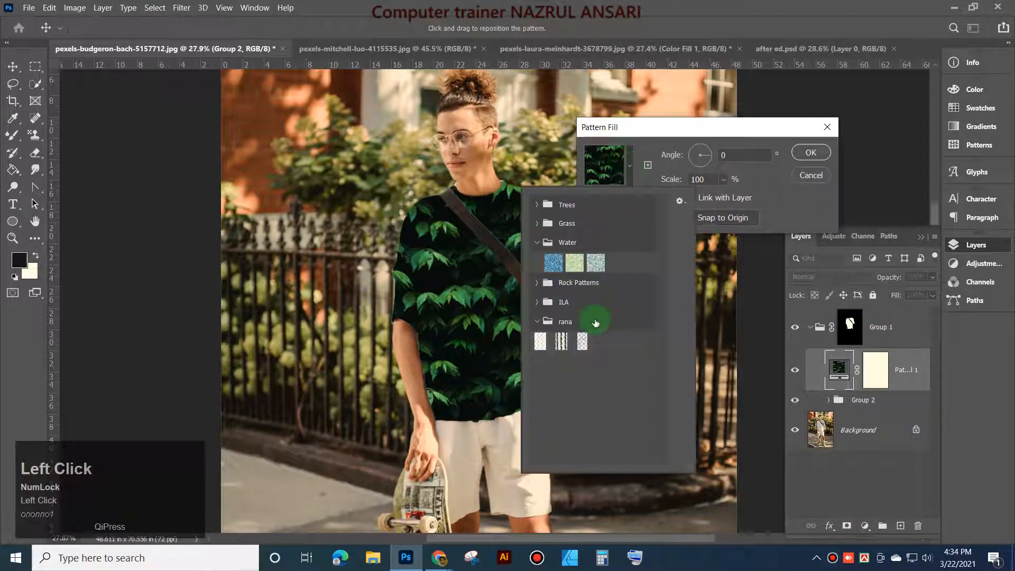
{"action": "left_click", "coordinate": [583, 341]}
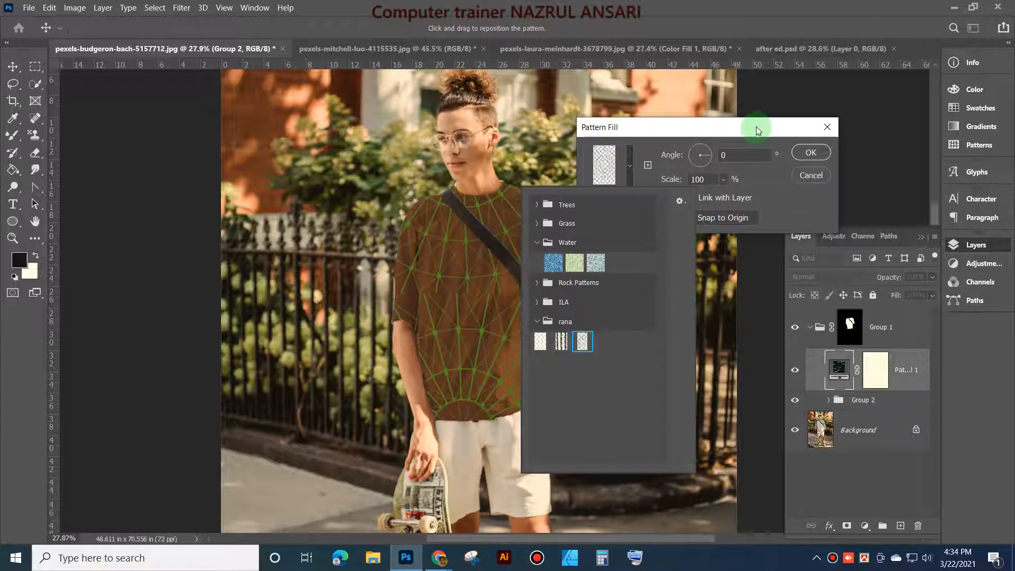
{"action": "left_click_drag", "start_coordinate": [756, 125], "coordinate": [681, 125]}
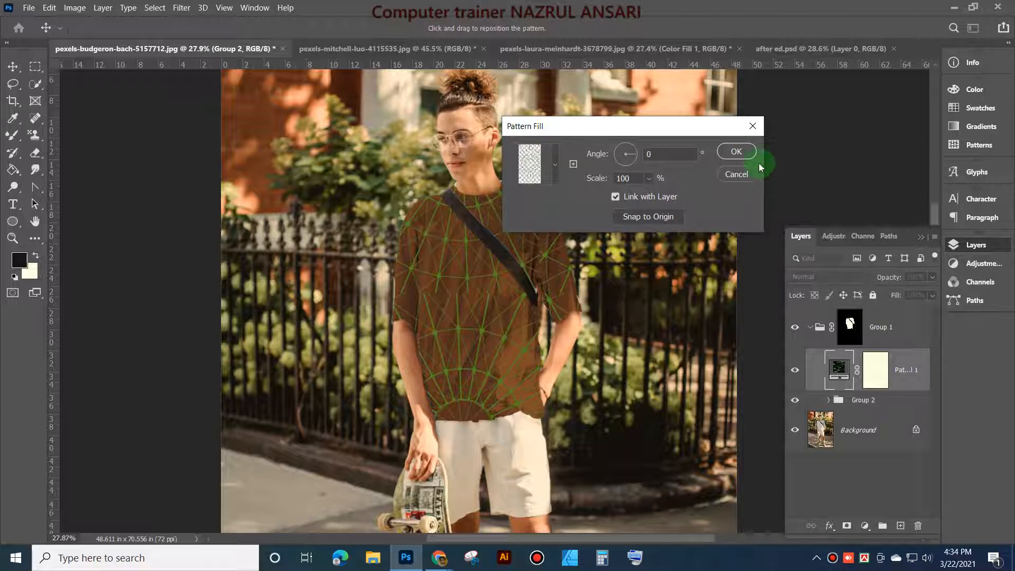
Step: Reduce the pattern fill's scale to 17% and apply it to the shirt
{"action": "left_click", "coordinate": [649, 179]}
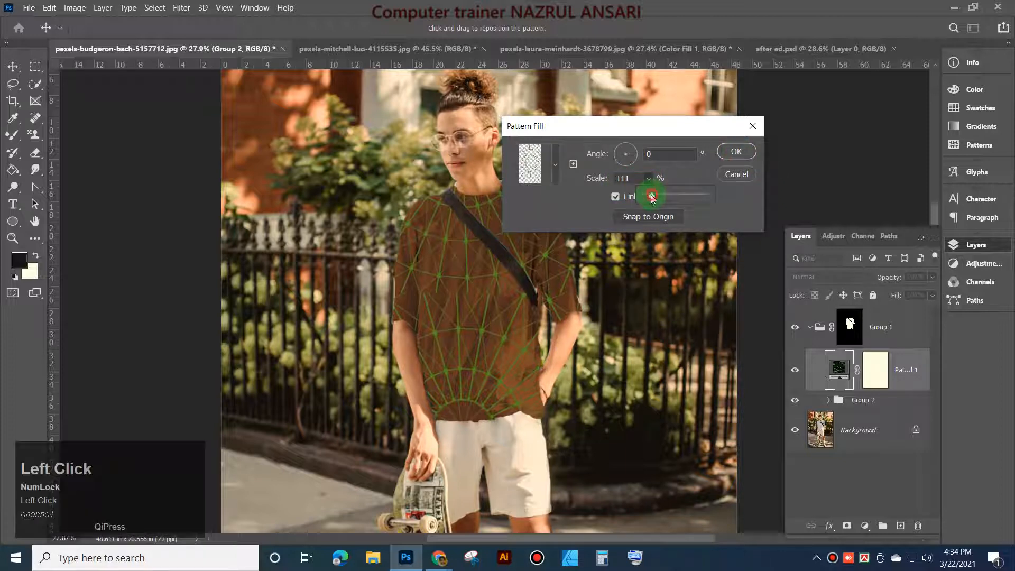
{"action": "left_click_drag", "start_coordinate": [651, 197], "coordinate": [647, 197]}
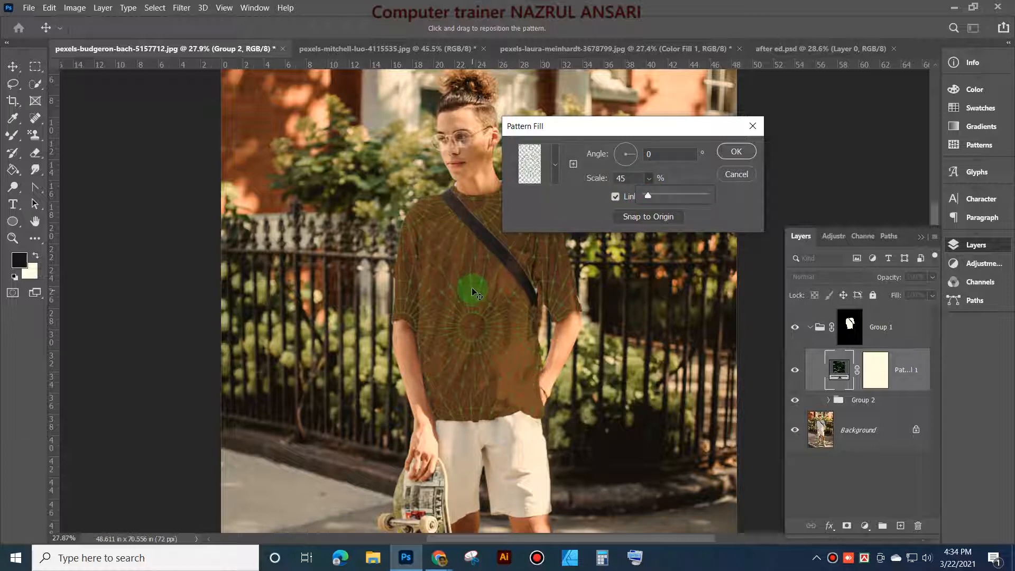
{"action": "left_click", "coordinate": [647, 196]}
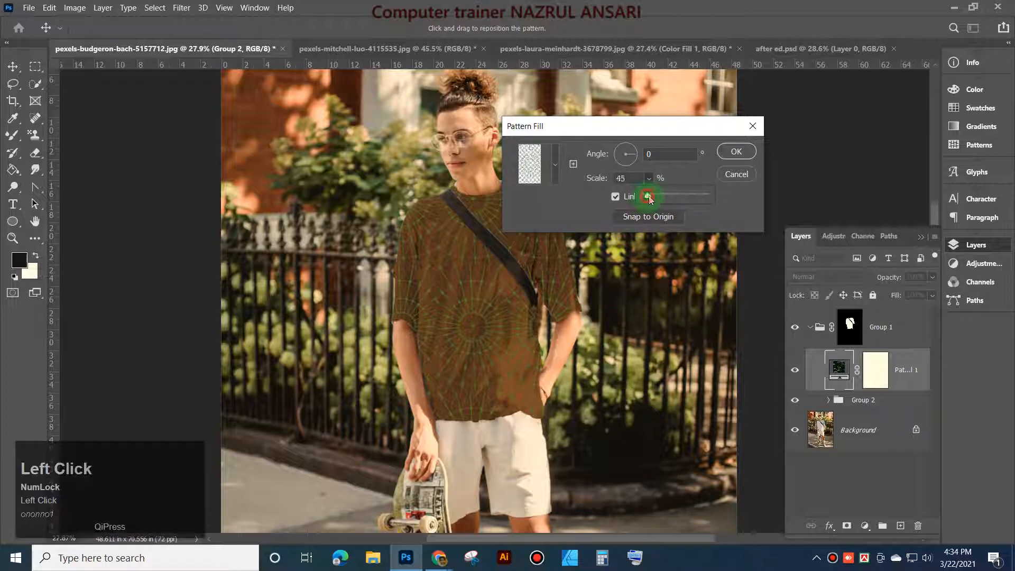
{"action": "left_click_drag", "start_coordinate": [649, 196], "coordinate": [644, 194]}
{"action": "key", "text": "Up"}
{"action": "key", "text": "Up"}
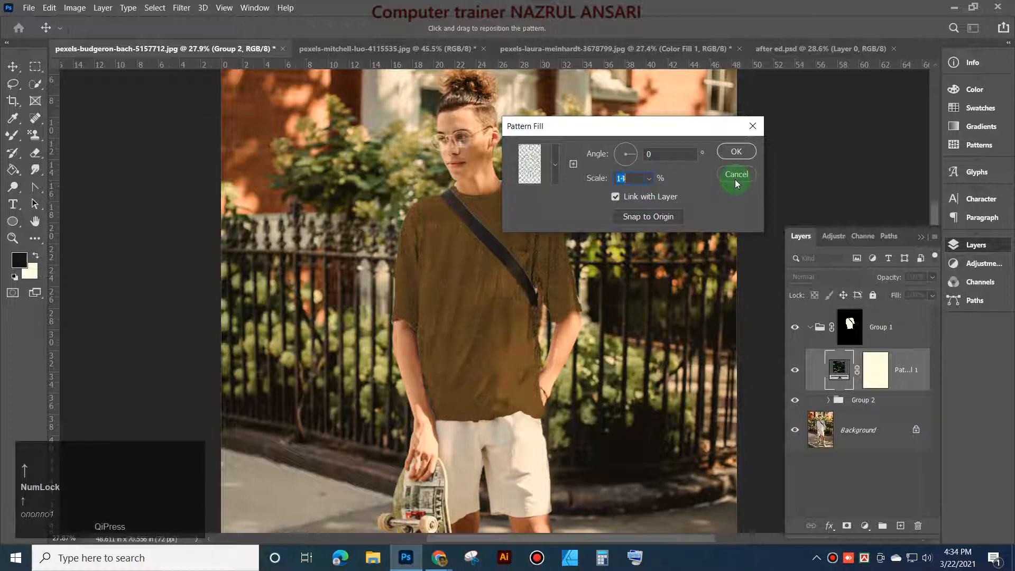
{"action": "key", "text": "Up"}
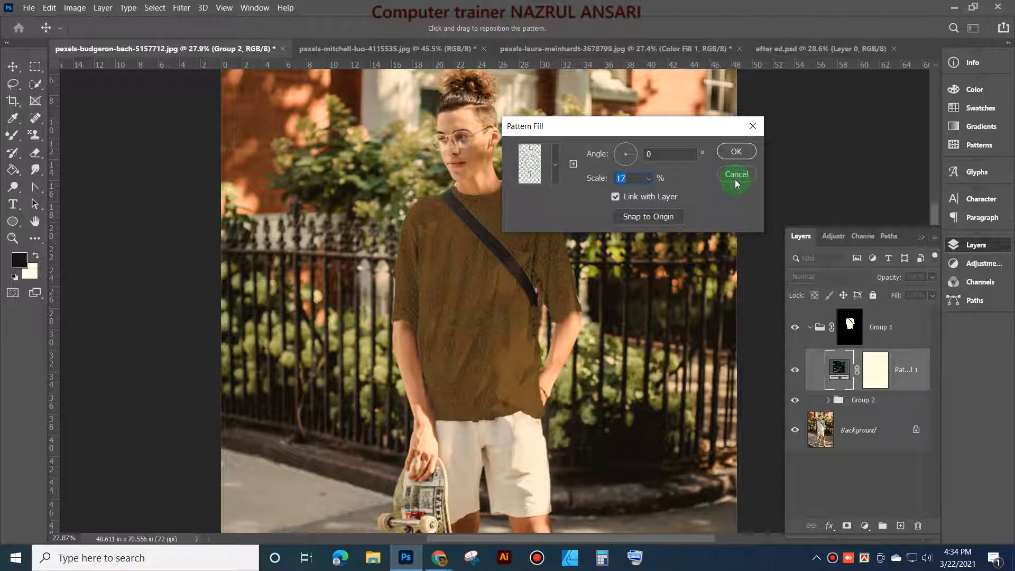
{"action": "key", "text": "Num_Lock"}
{"action": "left_click", "coordinate": [740, 151]}
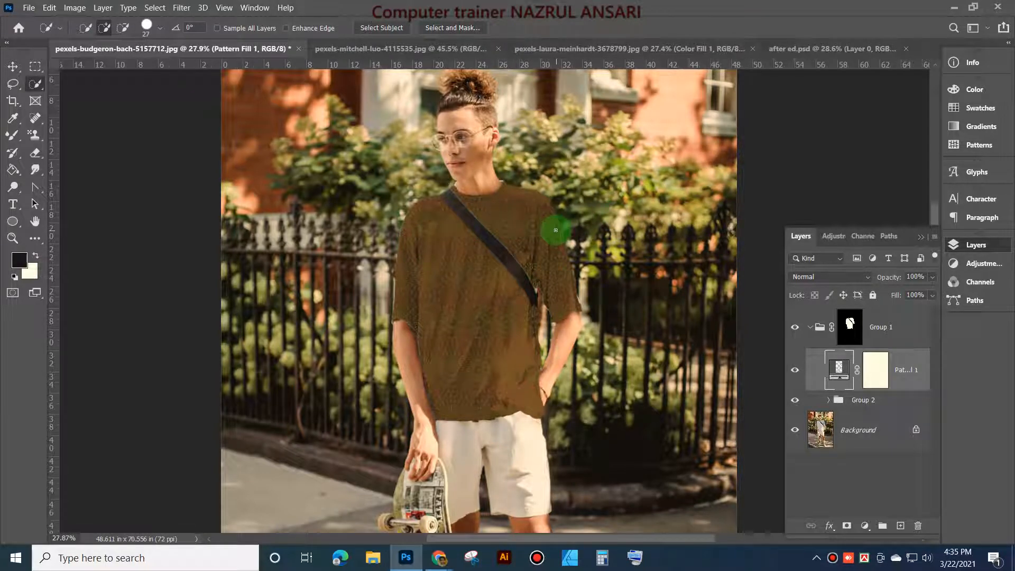
Step: Examine the radial pattern on the shirt at several magnifications
{"action": "scroll", "coordinate": [545, 276], "scroll_direction": "up", "scroll_amount": 5}
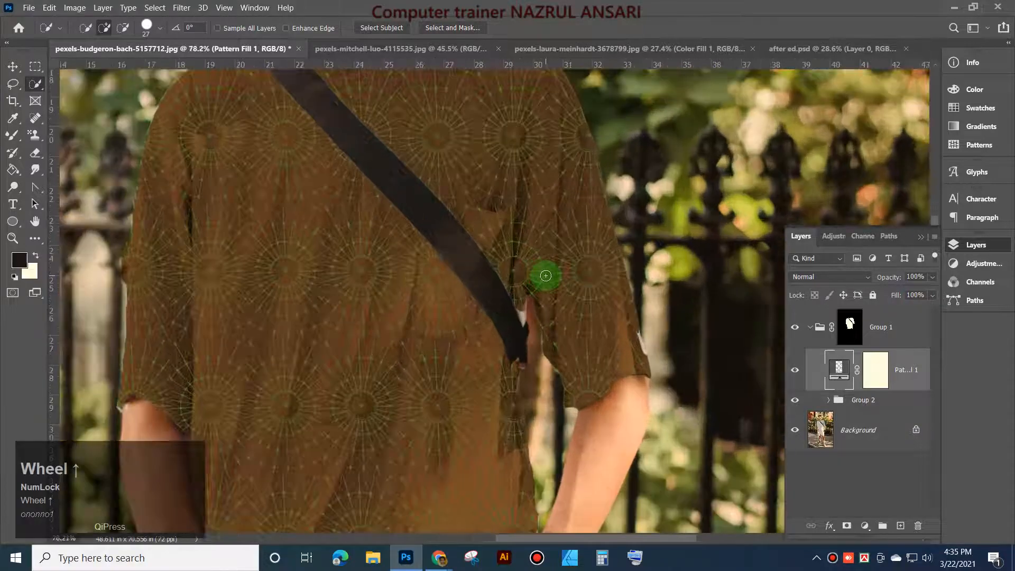
{"action": "scroll", "coordinate": [546, 275], "scroll_direction": "down", "scroll_amount": 1}
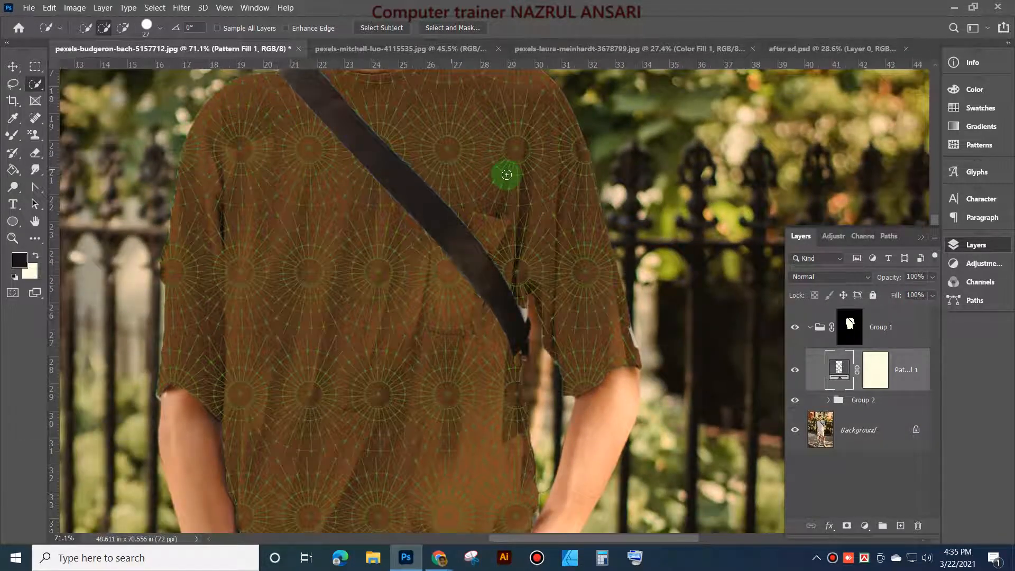
{"action": "scroll", "coordinate": [473, 310], "scroll_direction": "down", "scroll_amount": 3}
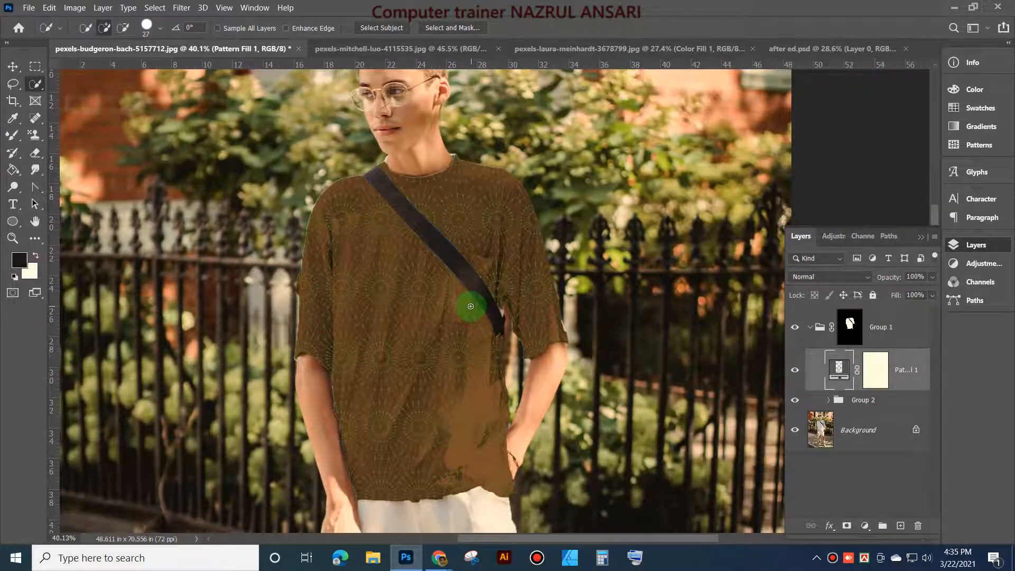
{"action": "scroll", "coordinate": [471, 307], "scroll_direction": "down", "scroll_amount": 1}
{"action": "scroll", "coordinate": [468, 303], "scroll_direction": "up", "scroll_amount": 2}
{"action": "scroll", "coordinate": [468, 304], "scroll_direction": "up", "scroll_amount": 2}
{"action": "scroll", "coordinate": [469, 303], "scroll_direction": "down", "scroll_amount": 2}
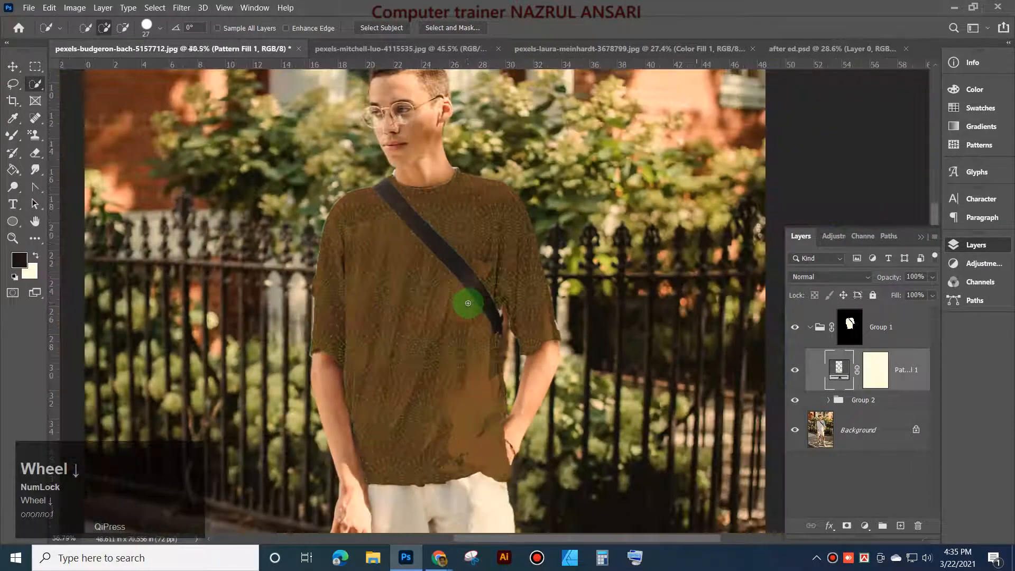
{"action": "scroll", "coordinate": [468, 303], "scroll_direction": "up", "scroll_amount": 2}
{"action": "scroll", "coordinate": [467, 303], "scroll_direction": "down", "scroll_amount": 2}
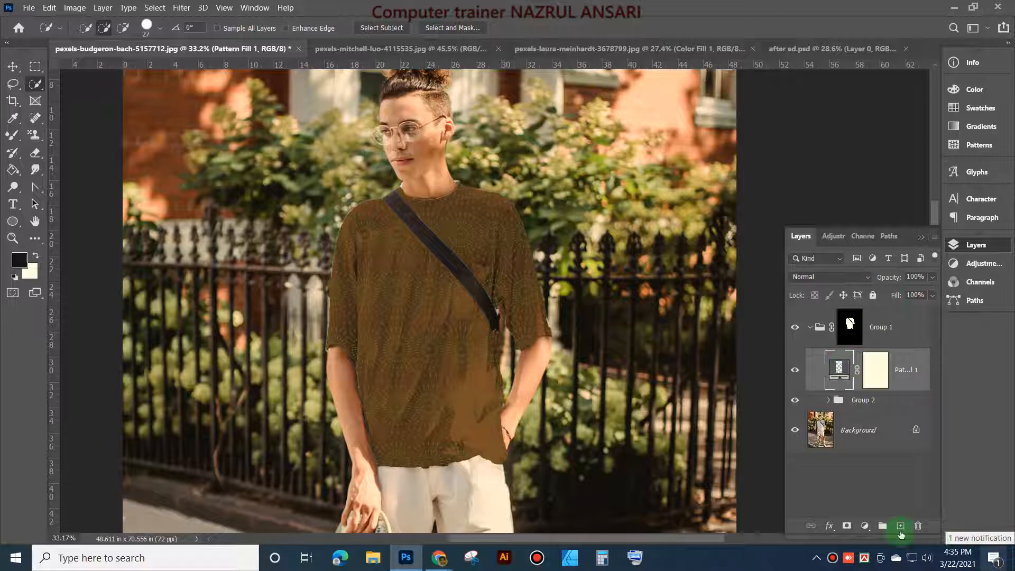
Step: Rasterize the Pattern Fill 1 layer while keeping its layer mask
{"action": "right_click", "coordinate": [906, 378]}
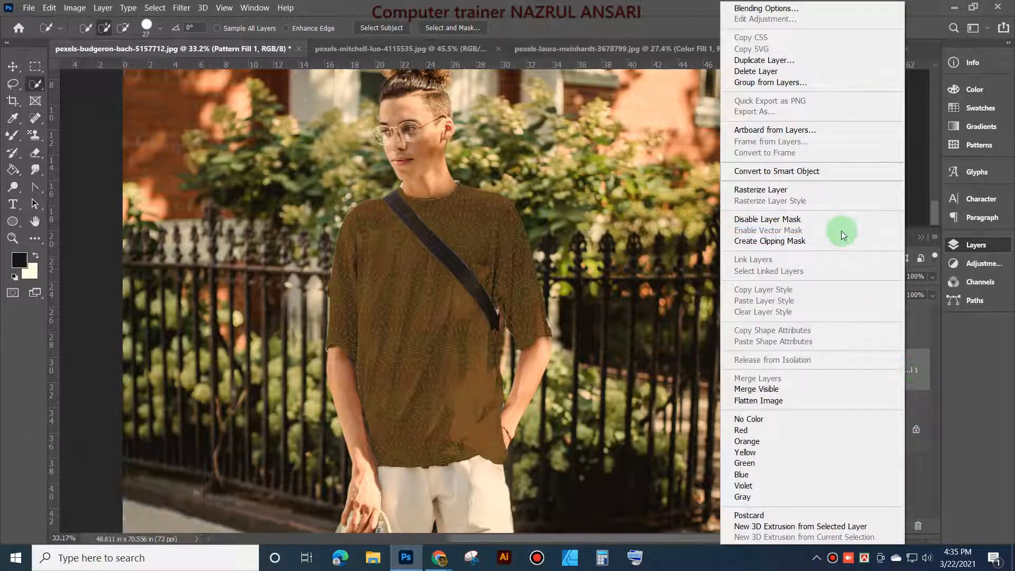
{"action": "left_click", "coordinate": [807, 188]}
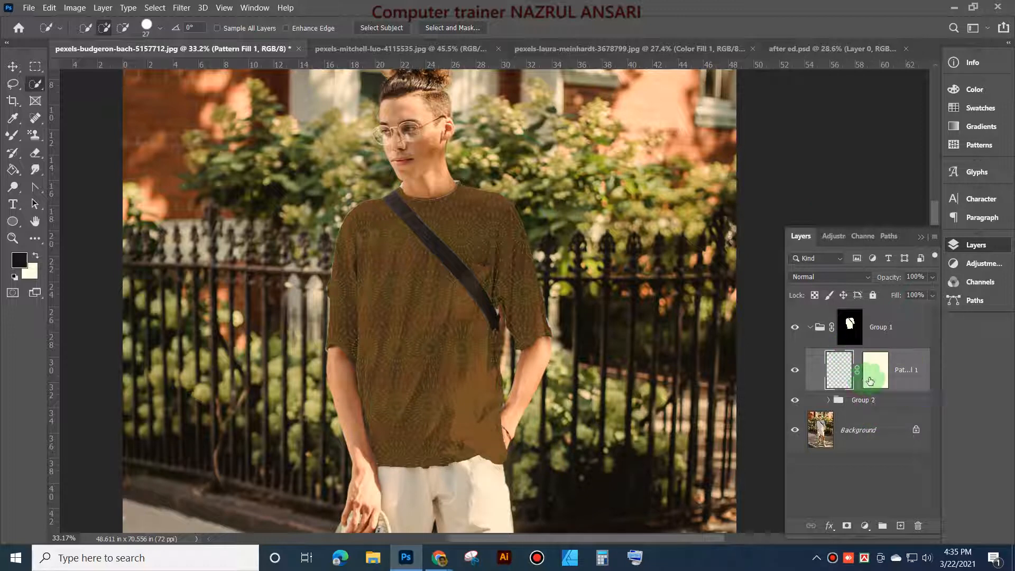
Step: Disable Group 1's mask and make a rectangular marquee selection enclosing the man's face, shirt and upper shorts
{"action": "left_click", "coordinate": [35, 67]}
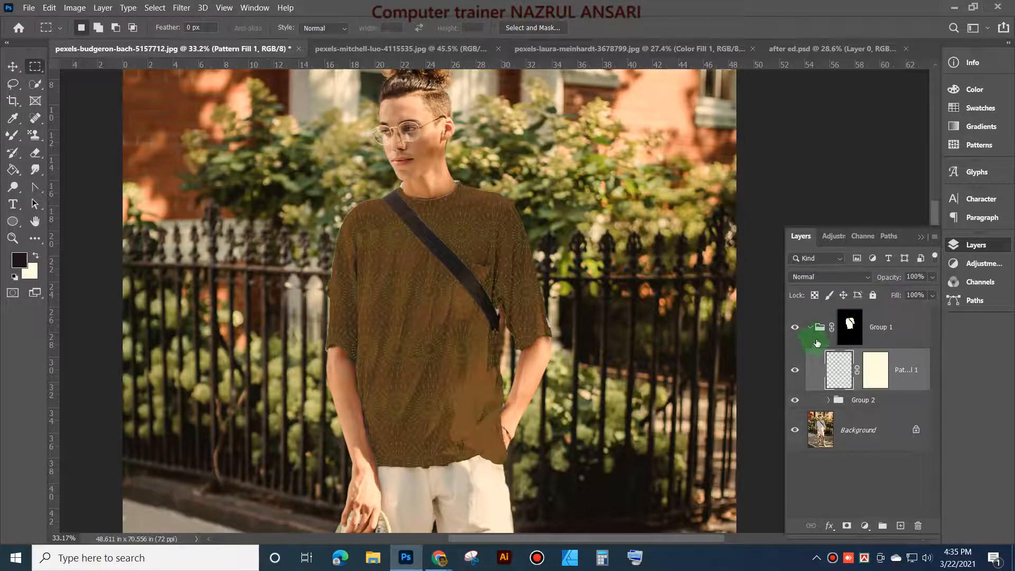
{"action": "left_click", "coordinate": [849, 323], "text": "shift"}
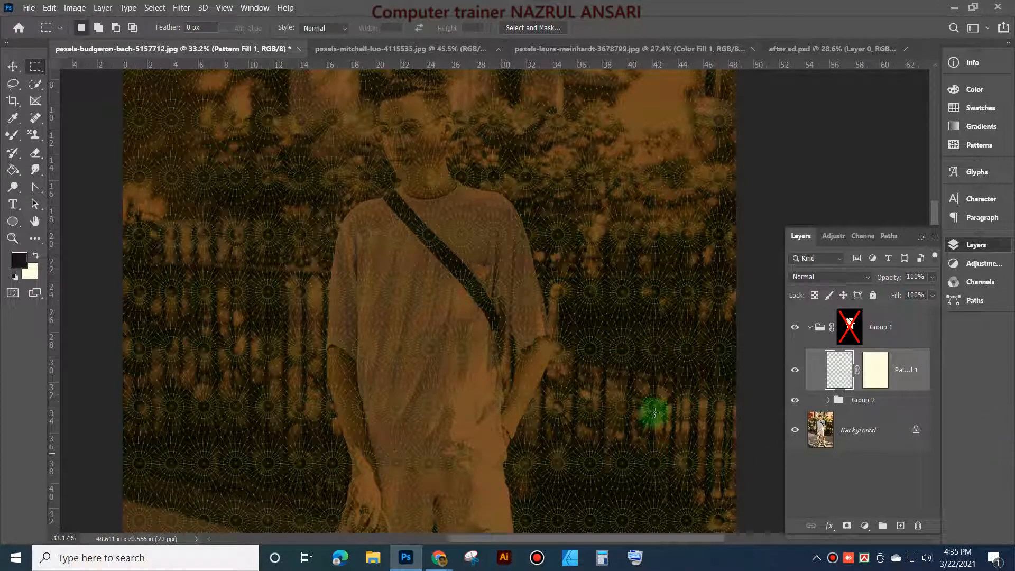
{"action": "scroll", "coordinate": [581, 305], "scroll_direction": "down", "scroll_amount": 1}
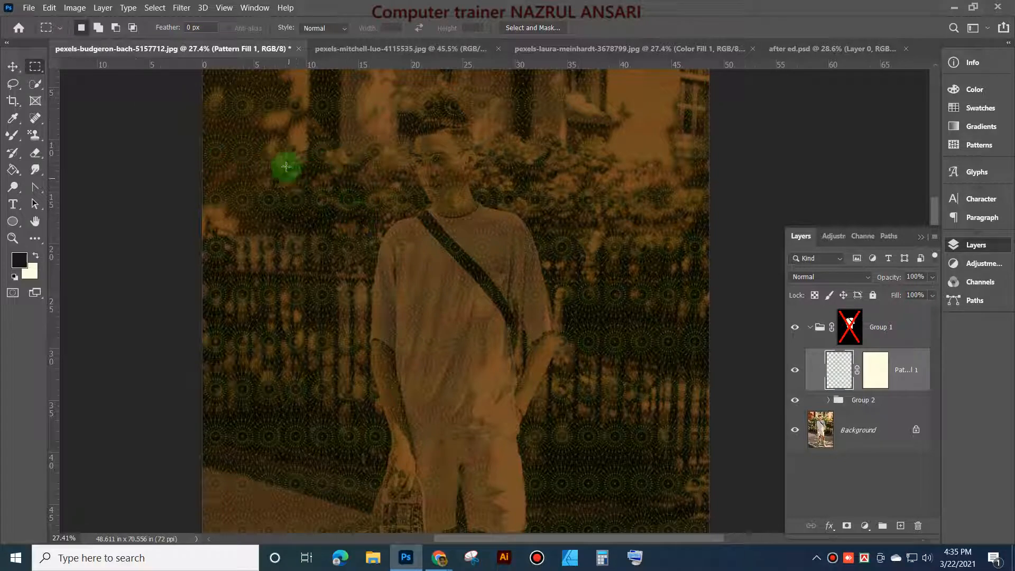
{"action": "left_click_drag", "start_coordinate": [294, 154], "coordinate": [610, 481]}
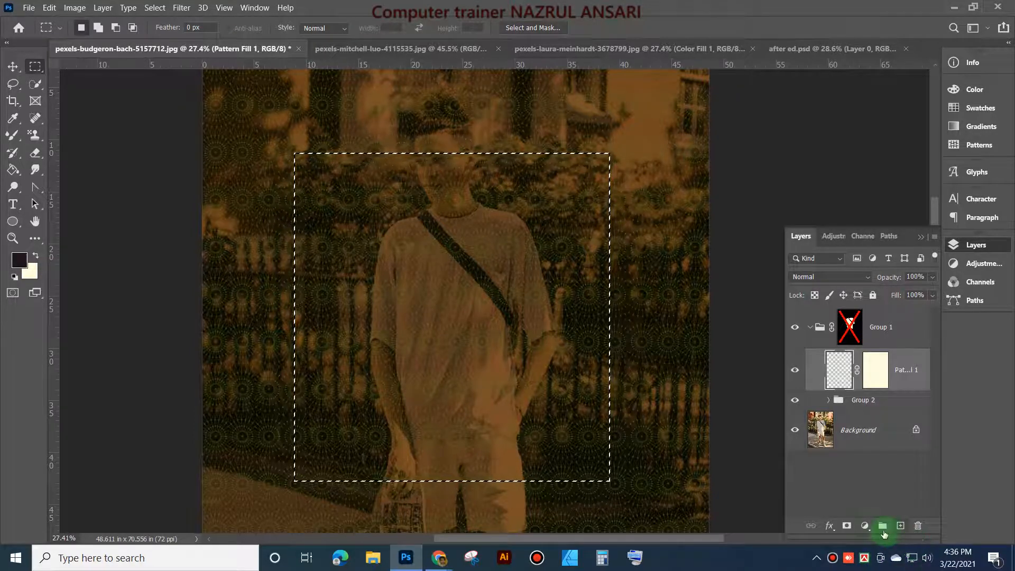
Step: Try a near-black Solid Color fill layer limited to the rectangular selection, and re-enable Group 1's mask
{"action": "left_click", "coordinate": [867, 525]}
{"action": "left_click", "coordinate": [929, 293]}
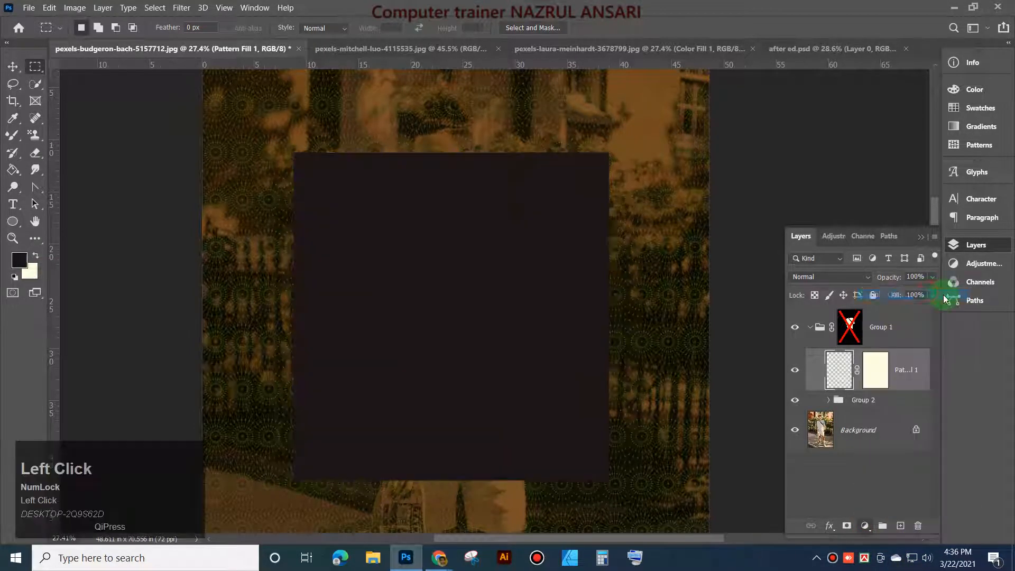
{"action": "left_click", "coordinate": [892, 134]}
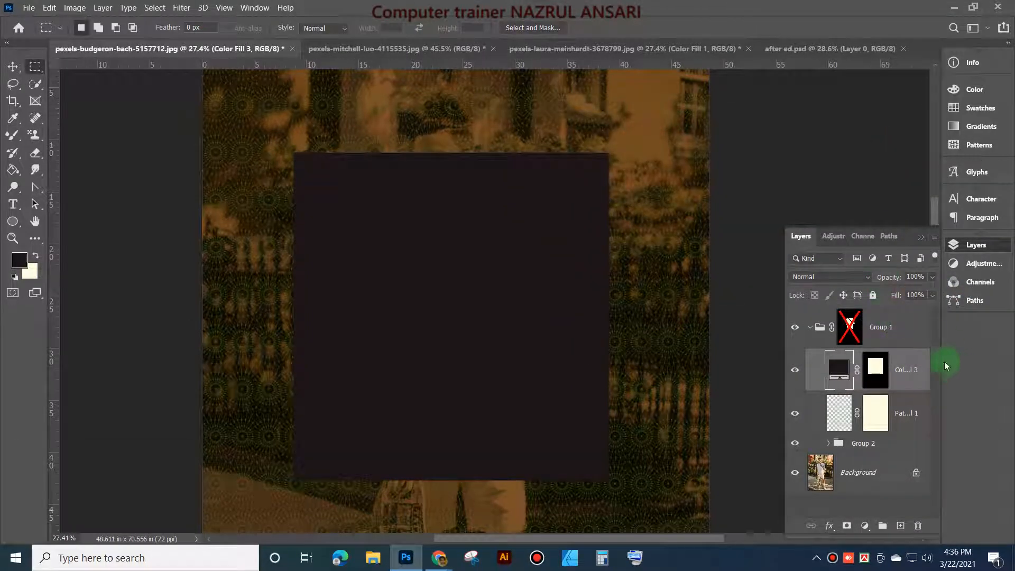
{"action": "left_click", "coordinate": [849, 326], "text": "shift"}
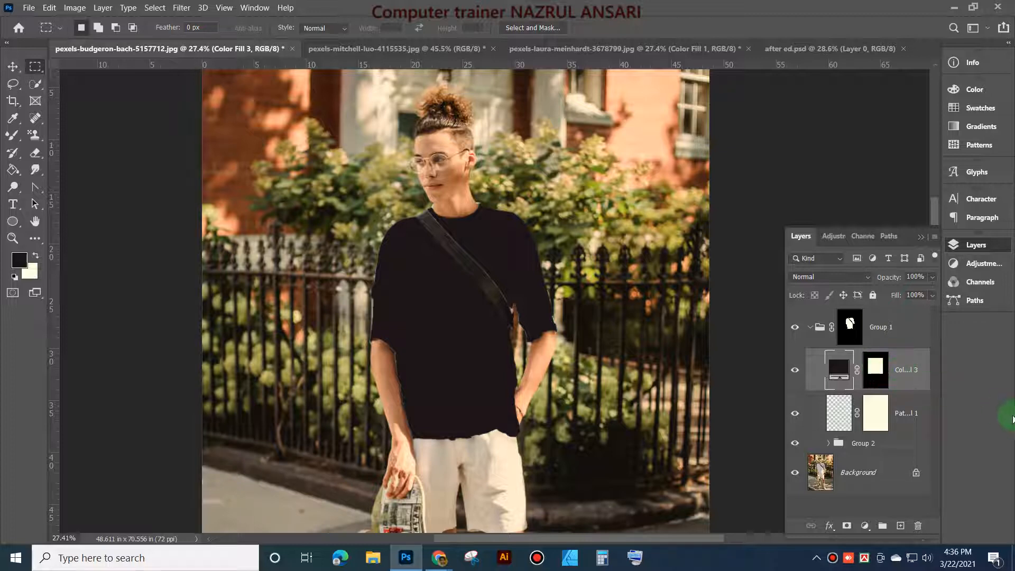
Step: Undo the near-black Solid Color fill and turn Group 1's mask back on
{"action": "key", "text": "ctrl+z"}
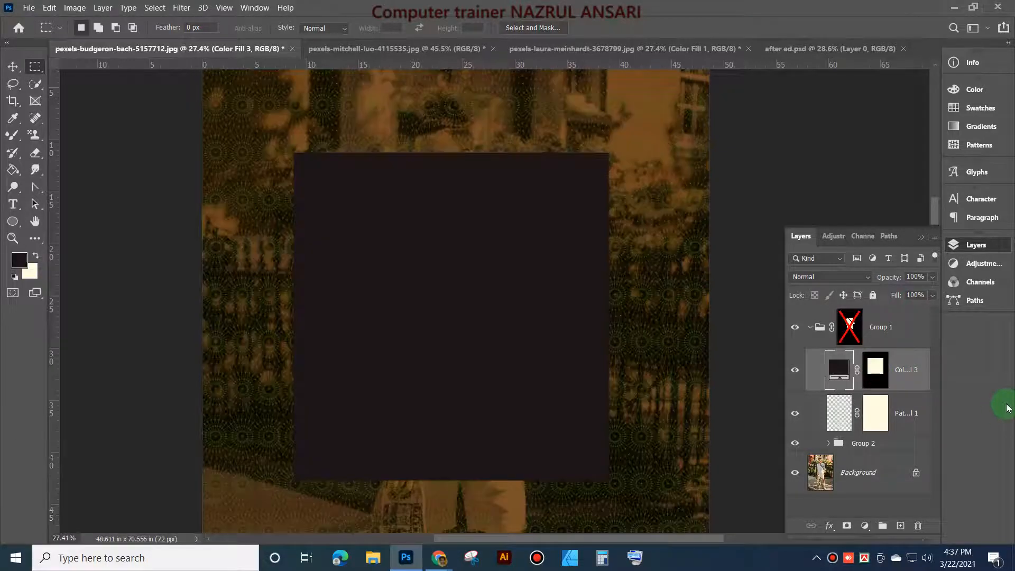
{"action": "key", "text": "ctrl+z"}
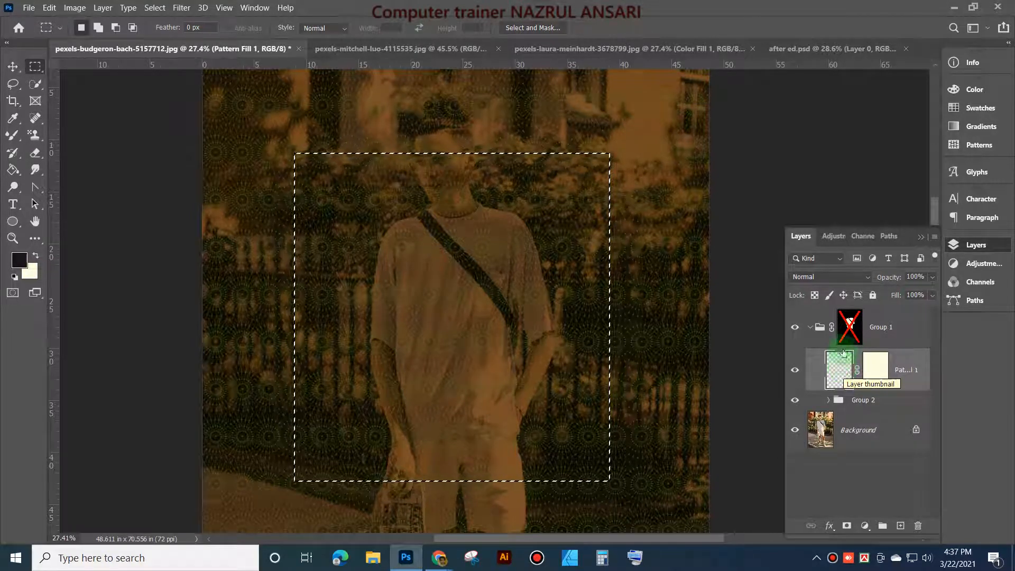
{"action": "left_click", "coordinate": [851, 329], "text": "shift"}
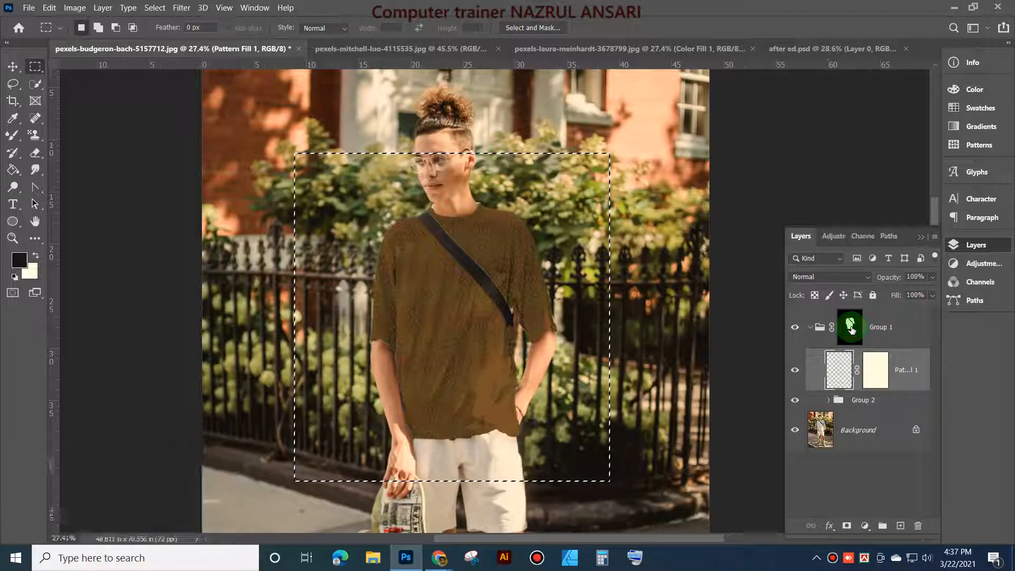
Step: Convert the Pattern Fill 1 layer to a smart object and clear the rectangular selection
{"action": "right_click", "coordinate": [845, 371]}
{"action": "right_click", "coordinate": [879, 373]}
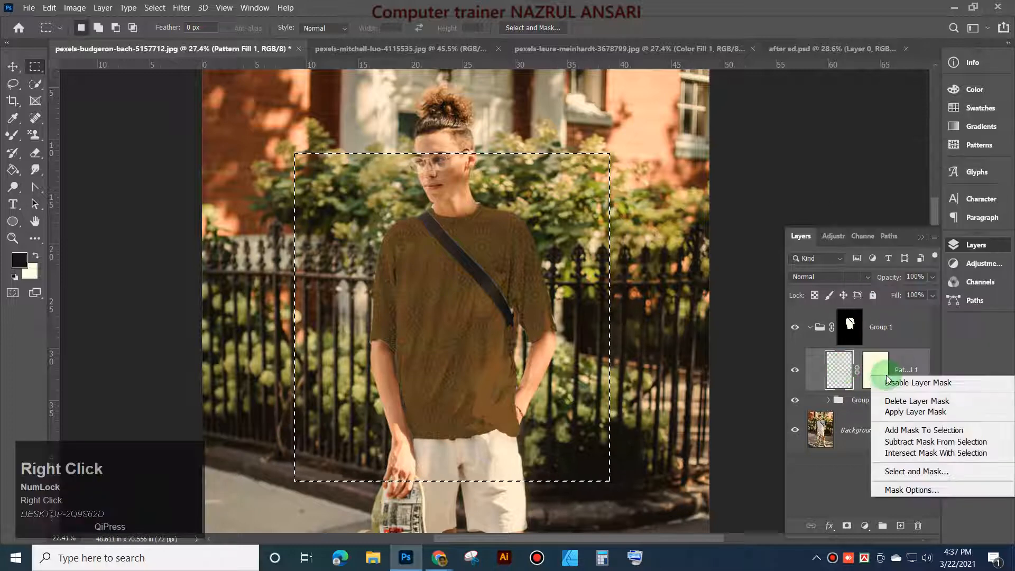
{"action": "left_click", "coordinate": [895, 370]}
{"action": "right_click", "coordinate": [895, 370]}
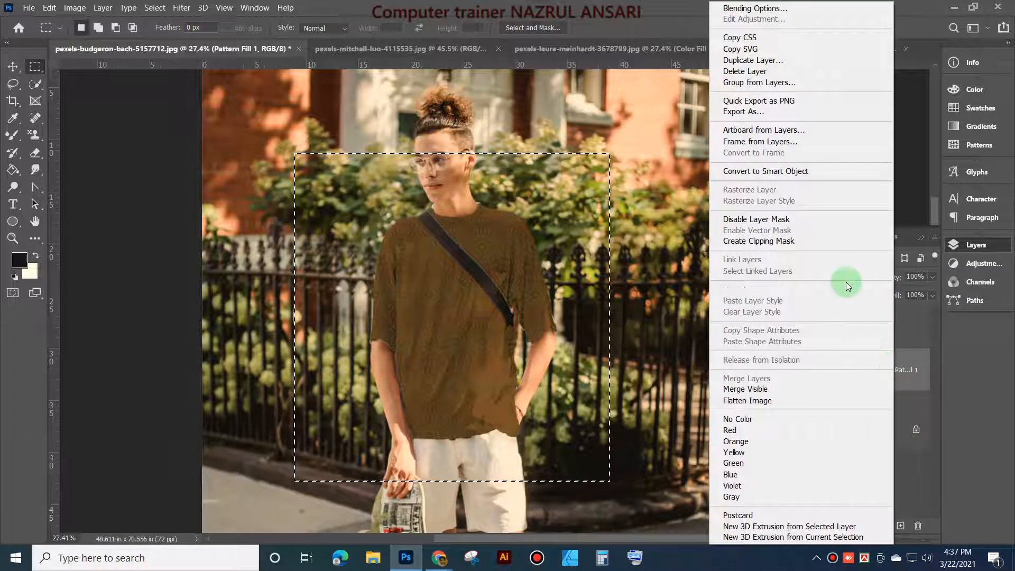
{"action": "left_click", "coordinate": [800, 170]}
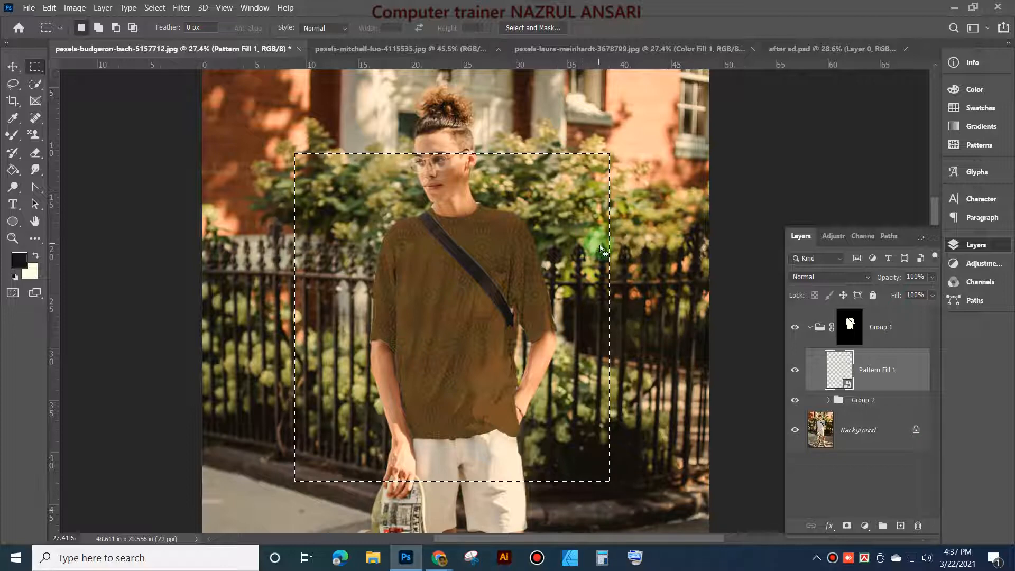
{"action": "key", "text": "ctrl+d"}
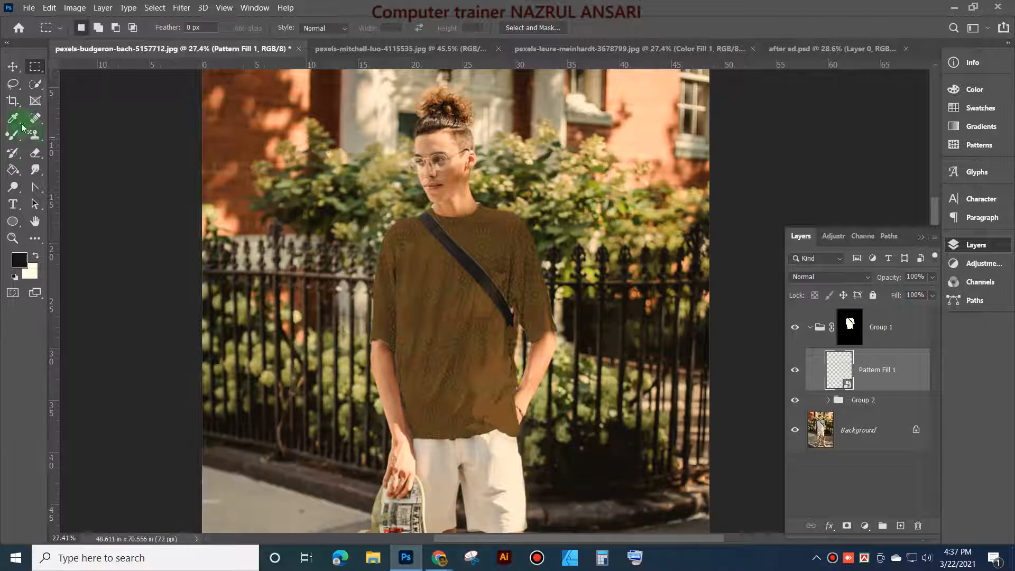
Step: Switch to the Move tool with the Pattern Fill 1 smart object selected
{"action": "left_click", "coordinate": [13, 66]}
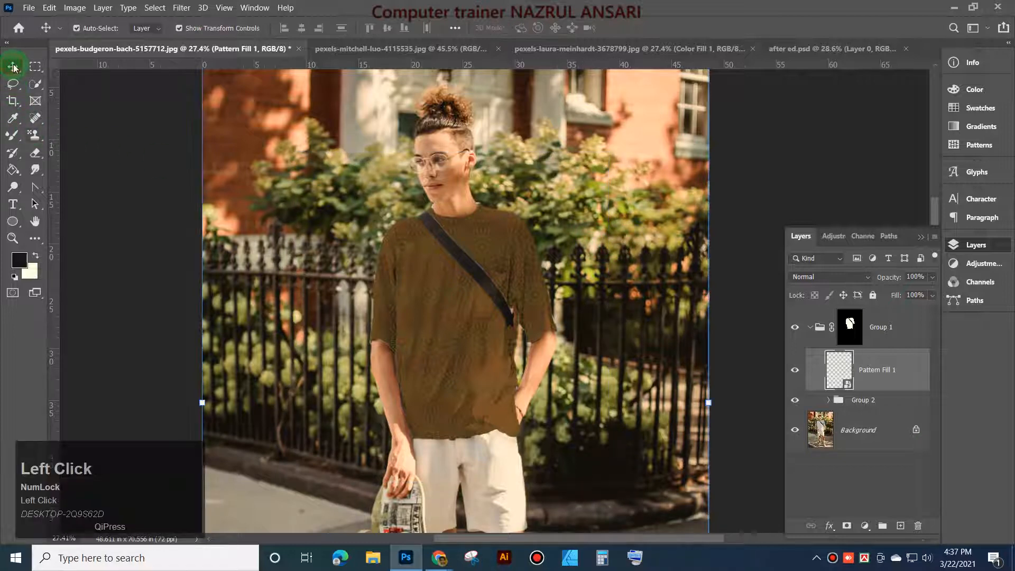
{"action": "left_click", "coordinate": [722, 244]}
{"action": "left_click", "coordinate": [832, 379]}
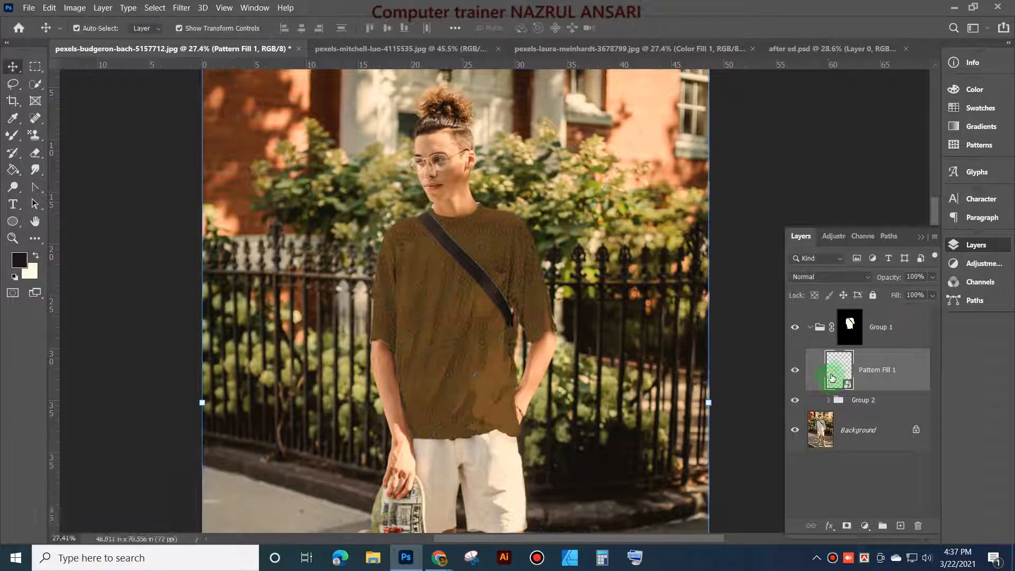
{"action": "left_click", "coordinate": [858, 362], "text": "shift"}
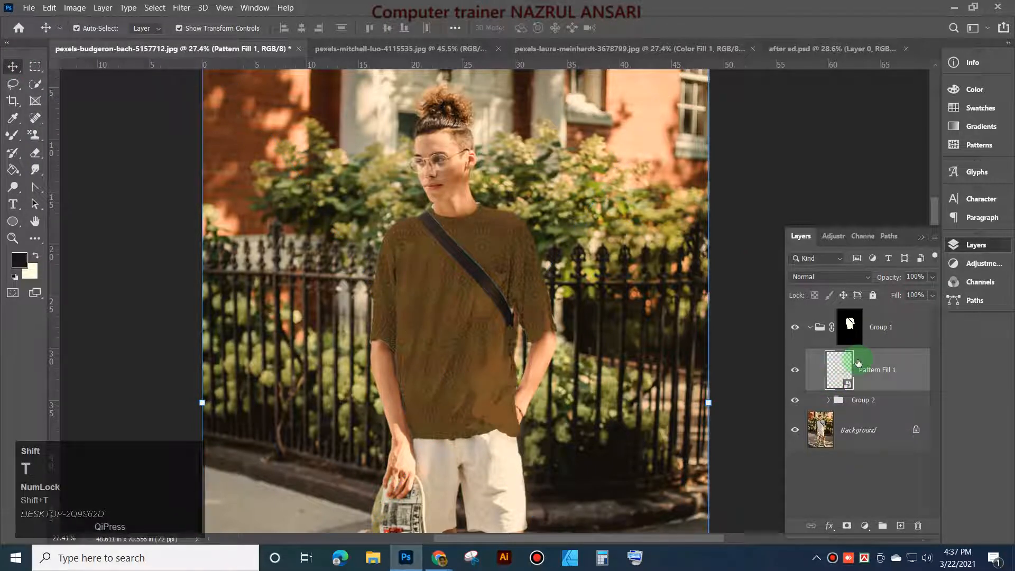
{"action": "key", "text": "shift+t"}
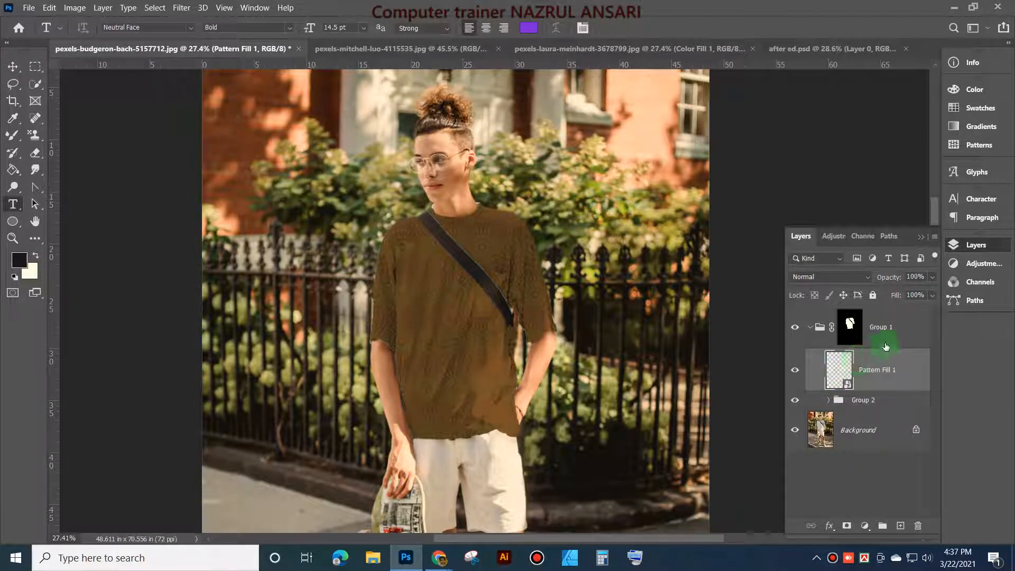
{"action": "left_click", "coordinate": [12, 68]}
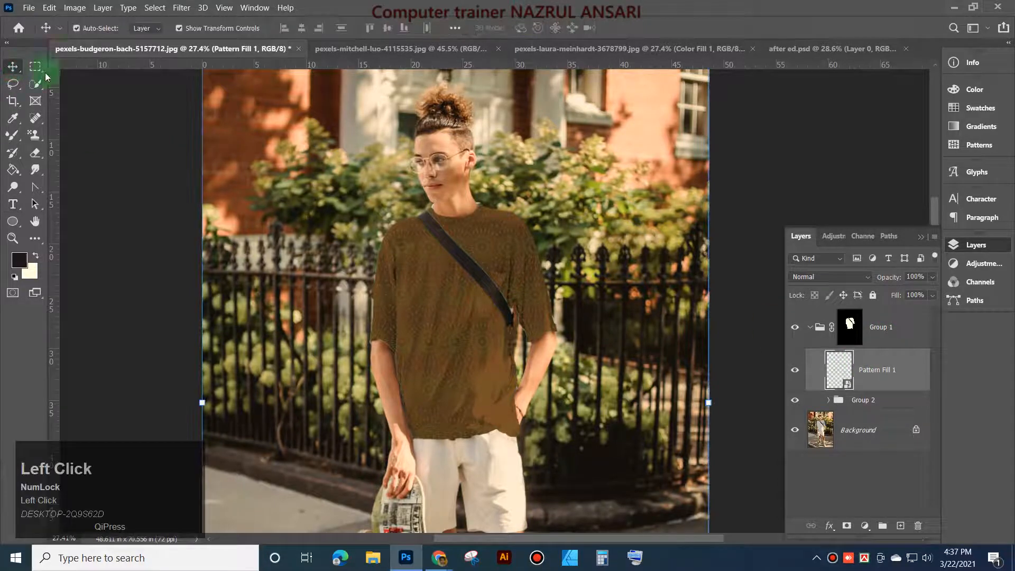
{"action": "left_click", "coordinate": [844, 369]}
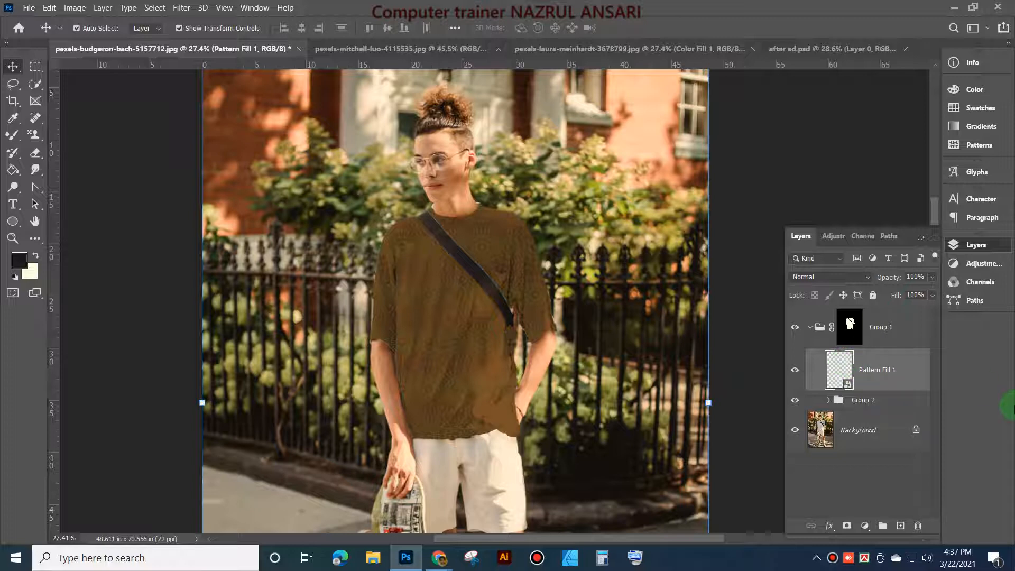
Step: Undo the deselection and the smart object conversion of the Pattern Fill 1 layer
{"action": "key", "text": "ctrl+z"}
{"action": "key", "text": "ctrl+z"}
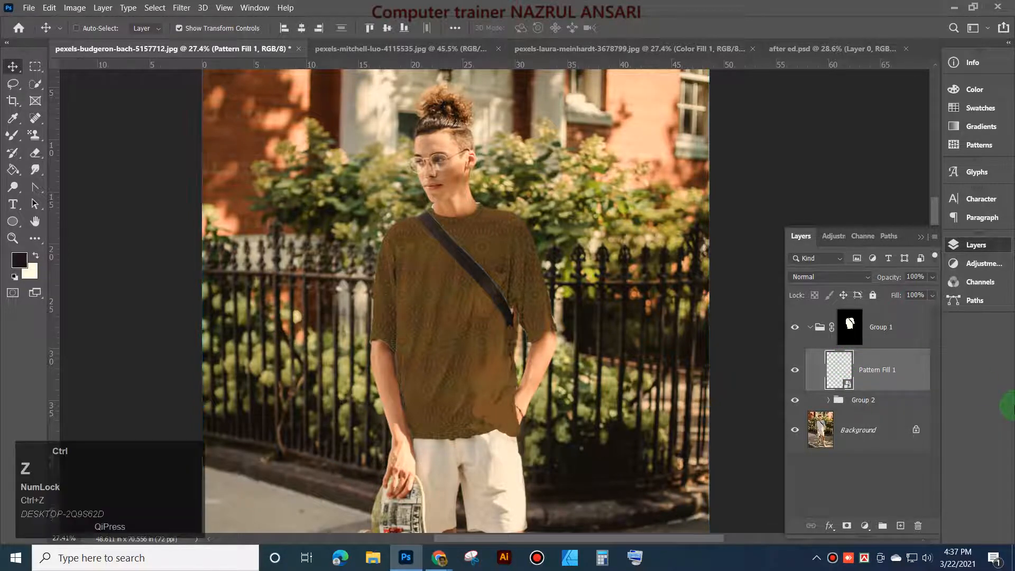
{"action": "key", "text": "ctrl+shift+z"}
{"action": "key", "text": "ctrl+shift+z"}
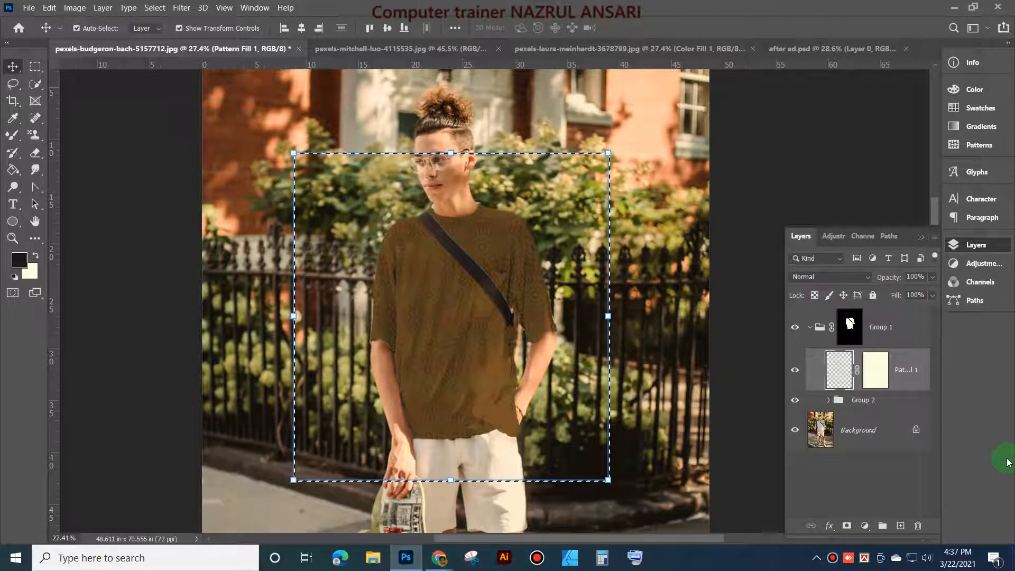
Step: Copy the selected pattern area to a new layer and delete the original Pattern Fill 1 layer
{"action": "key", "text": "ctrl+j"}
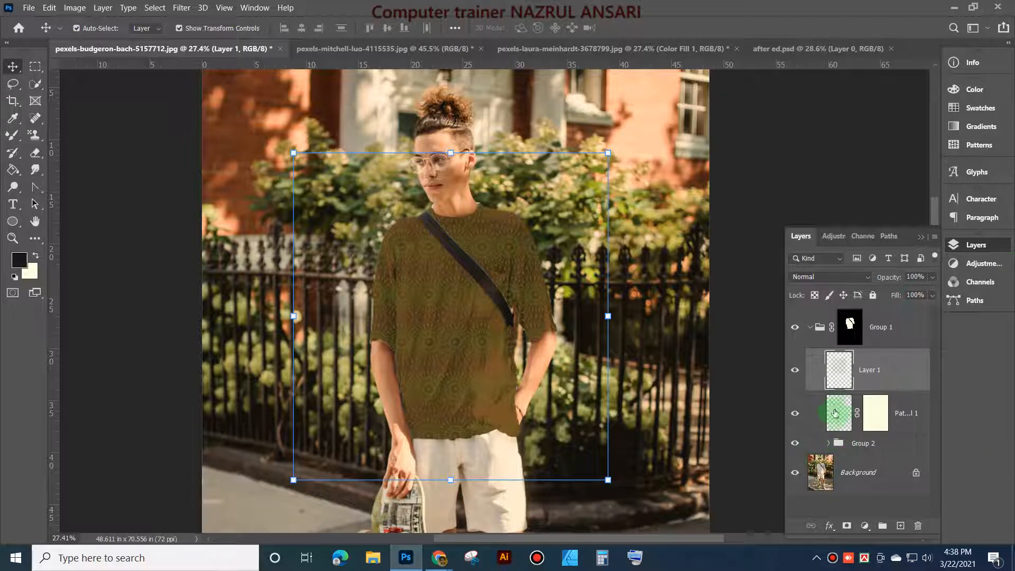
{"action": "left_click_drag", "start_coordinate": [841, 411], "coordinate": [919, 526]}
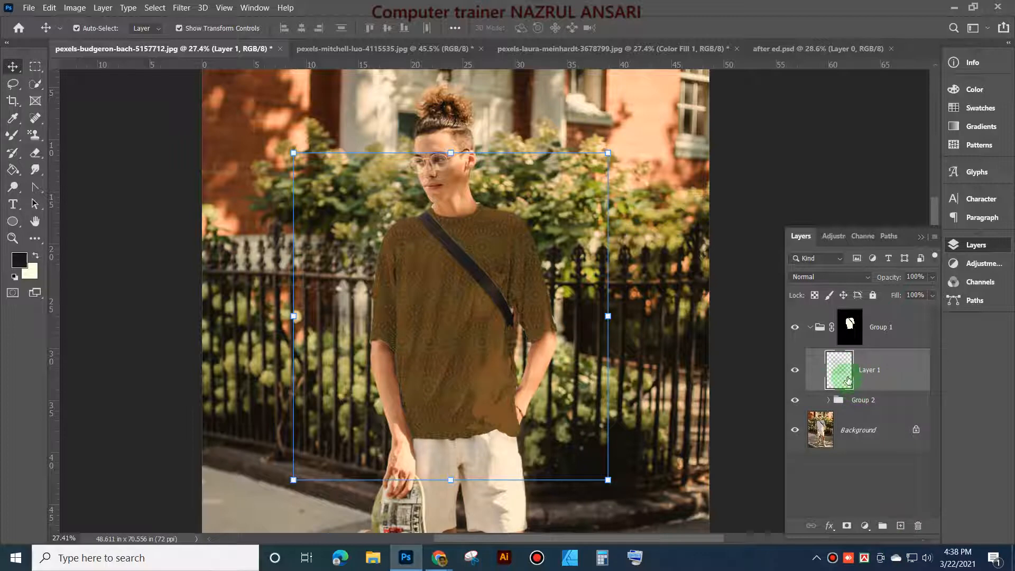
{"action": "key", "text": "ctrl+t"}
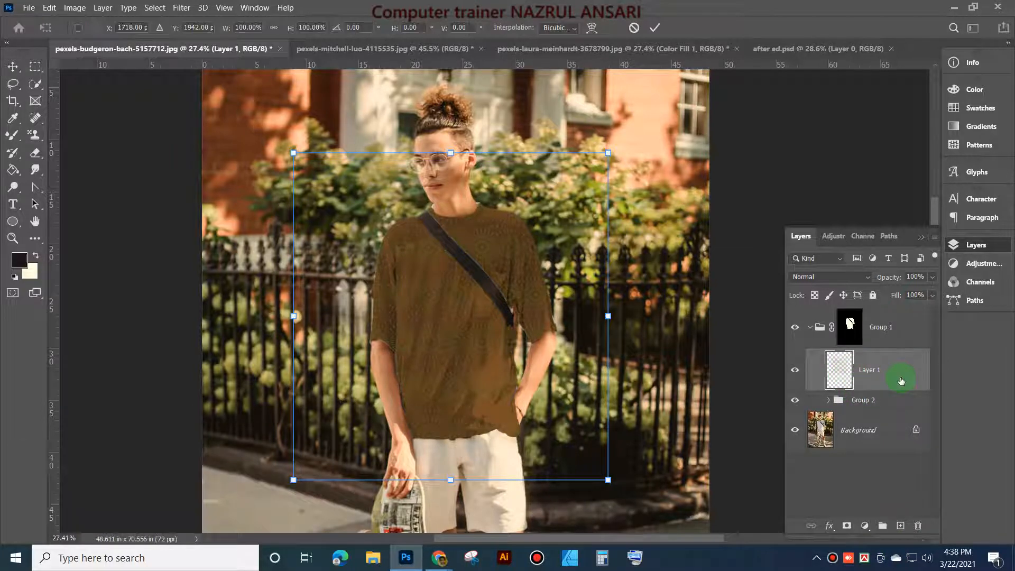
{"action": "left_click", "coordinate": [659, 29]}
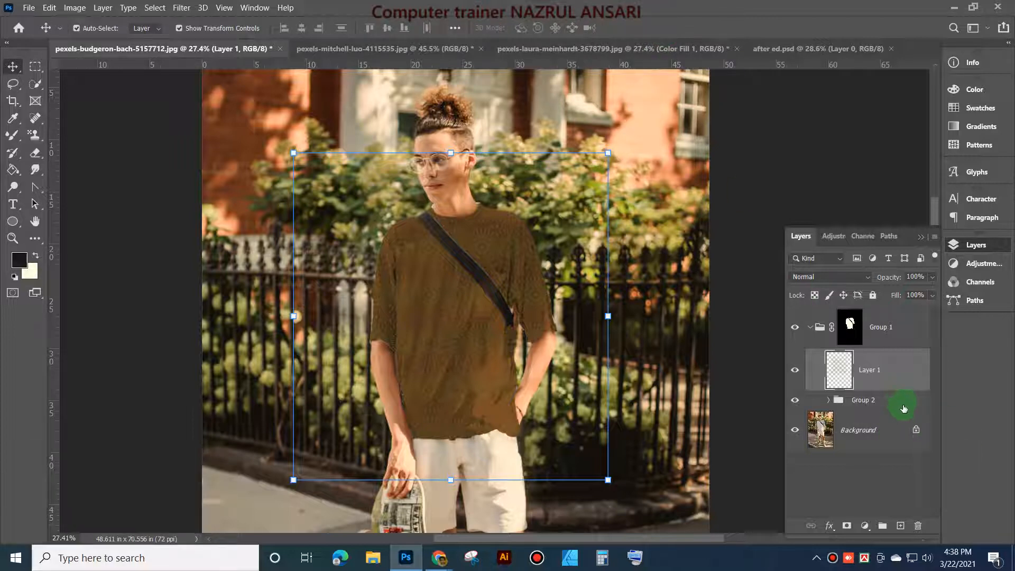
Step: Convert the copied pattern layer, Layer 1, to a smart object and keep it selected
{"action": "right_click", "coordinate": [847, 369]}
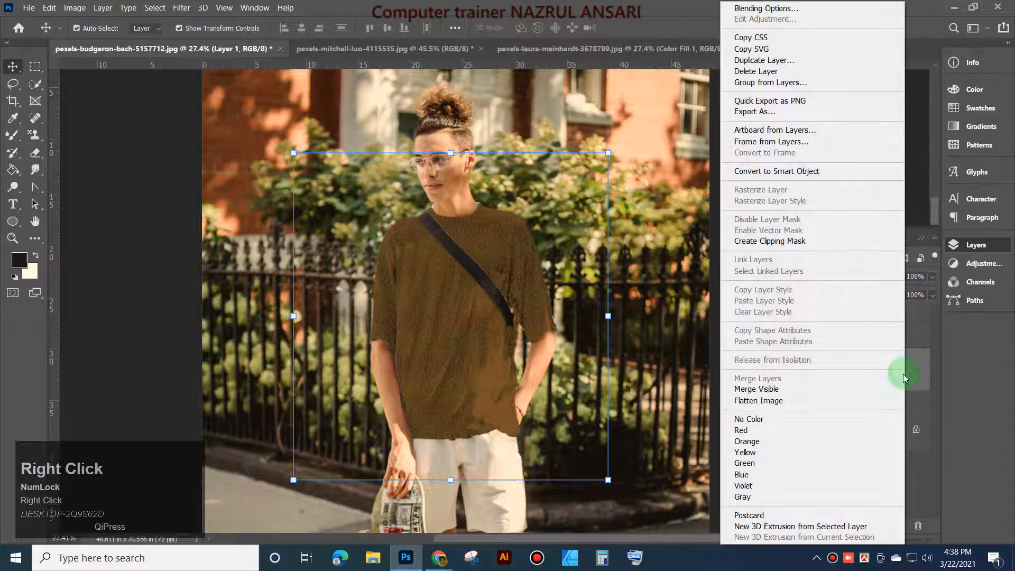
{"action": "left_click", "coordinate": [821, 169]}
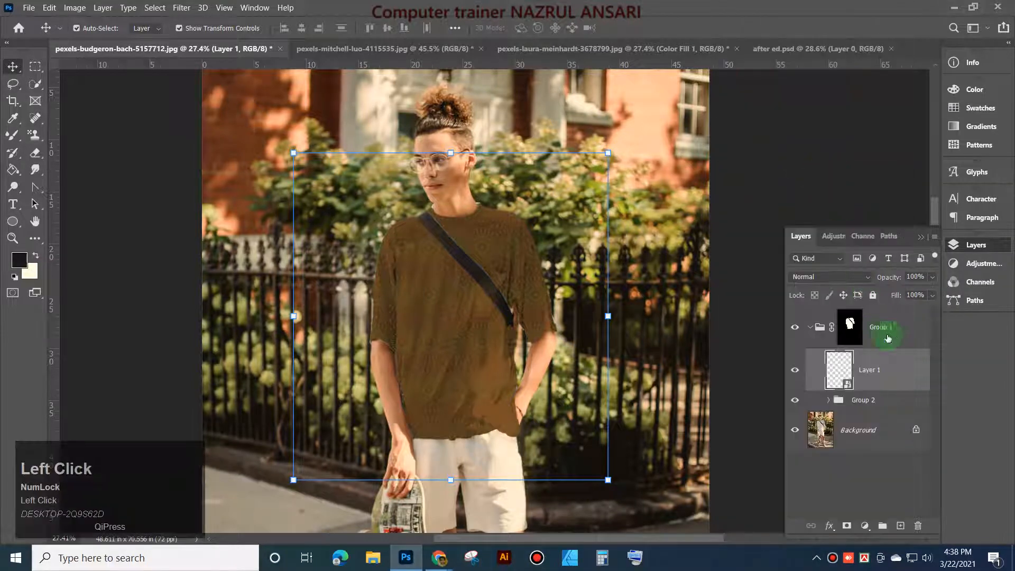
{"action": "left_click", "coordinate": [586, 155]}
{"action": "left_click", "coordinate": [505, 224]}
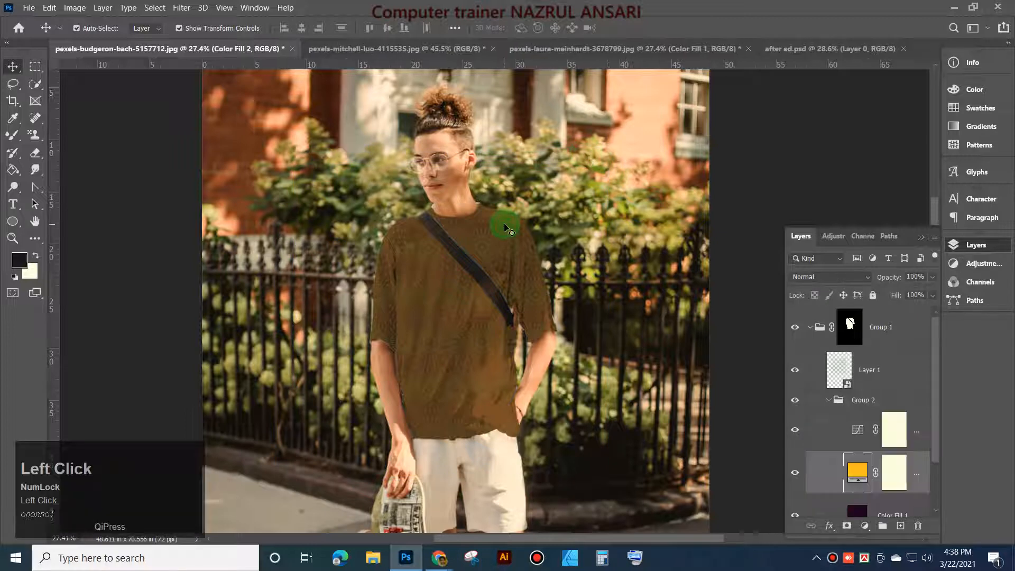
{"action": "left_click", "coordinate": [864, 374]}
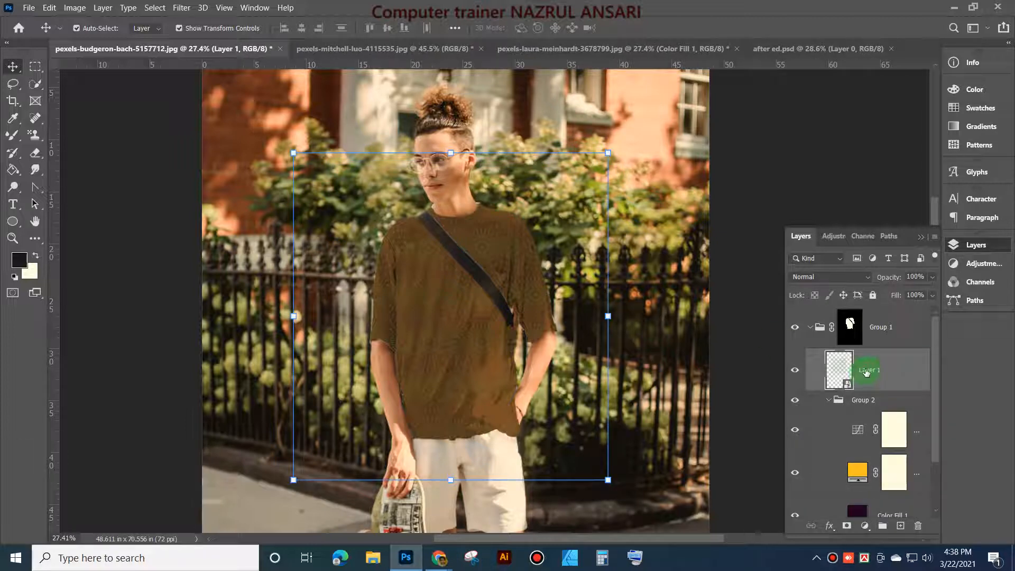
Step: Try a Perspective transform on the Layer 1 smart object that narrows its top edge, and cancel it
{"action": "key", "text": "ctrl+t"}
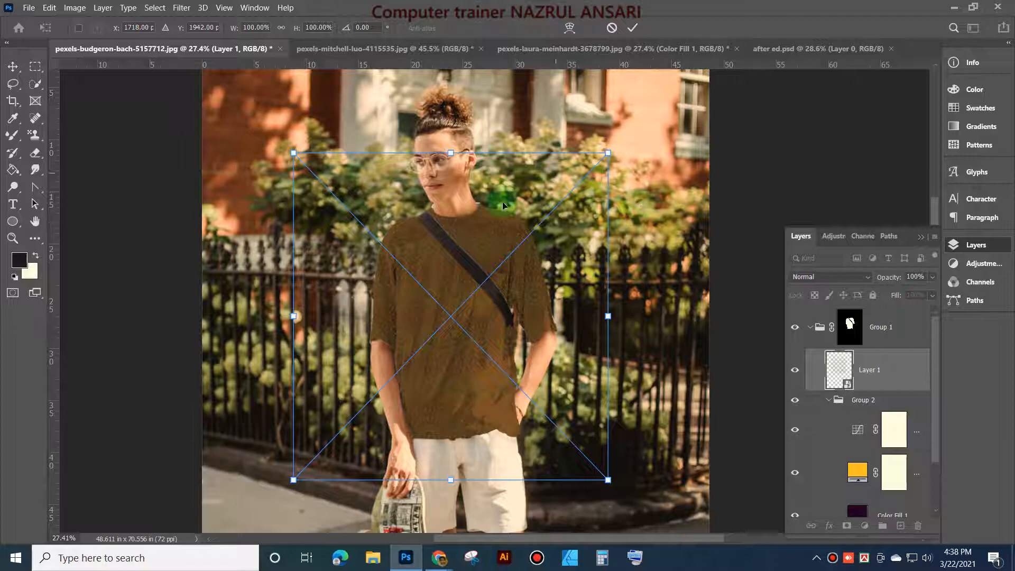
{"action": "right_click", "coordinate": [542, 151]}
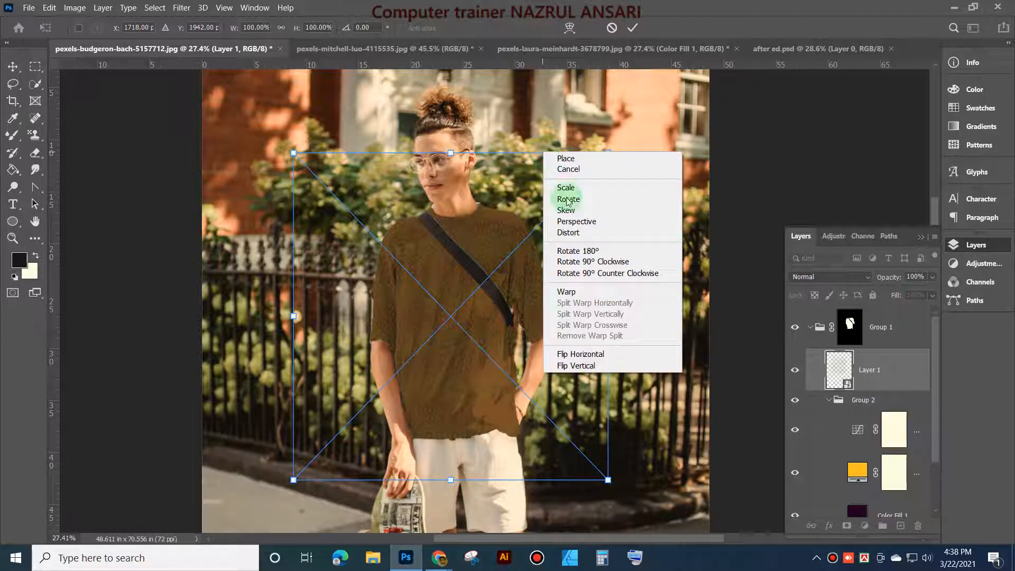
{"action": "left_click", "coordinate": [597, 220]}
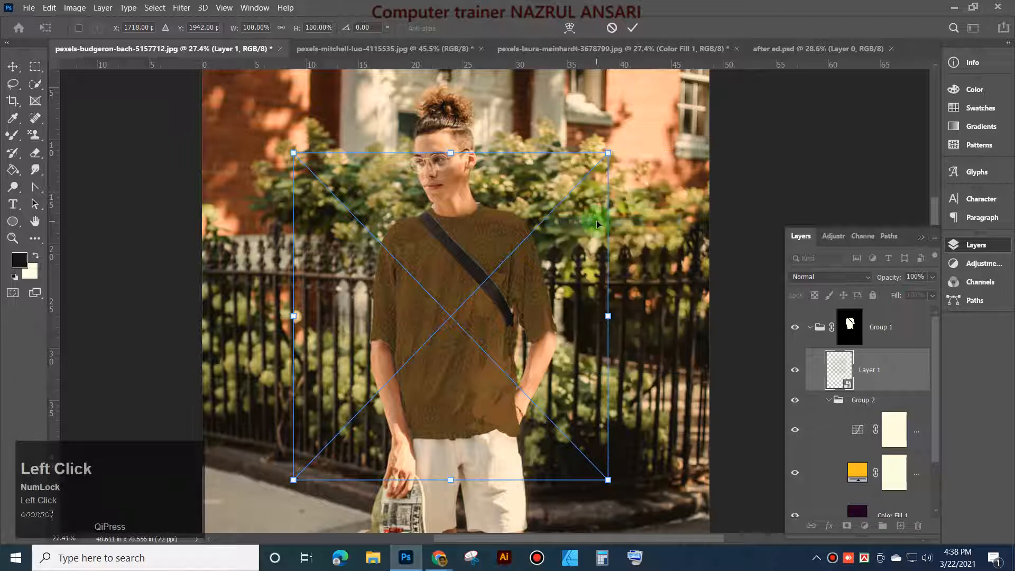
{"action": "left_click_drag", "start_coordinate": [608, 153], "coordinate": [542, 156]}
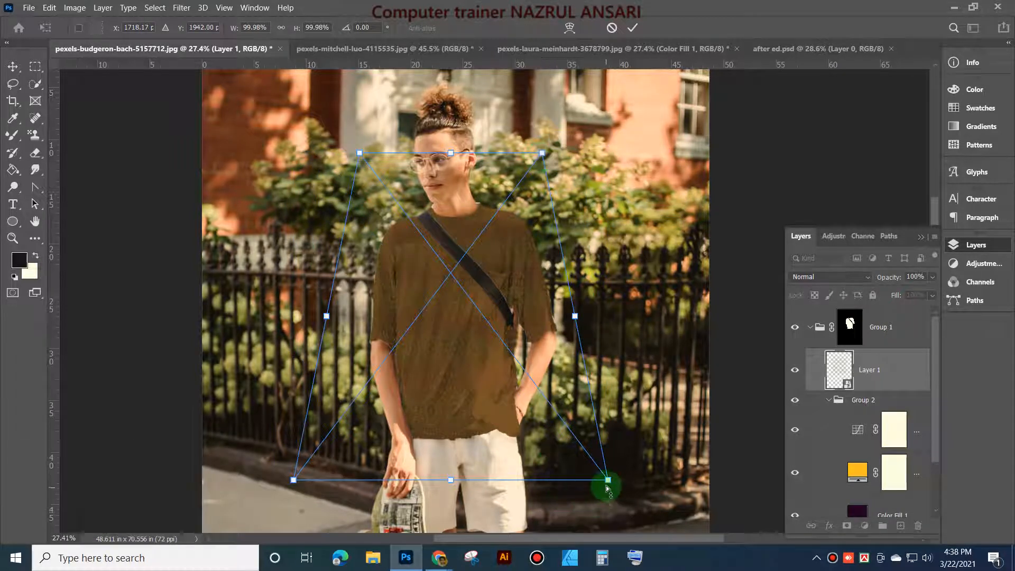
{"action": "mouse_move", "coordinate": [606, 480]}
{"action": "left_mouse_down"}
{"action": "mouse_move", "coordinate": [628, 441]}
{"action": "mouse_move", "coordinate": [604, 490]}
{"action": "left_mouse_up"}
{"action": "key", "text": "Escape"}
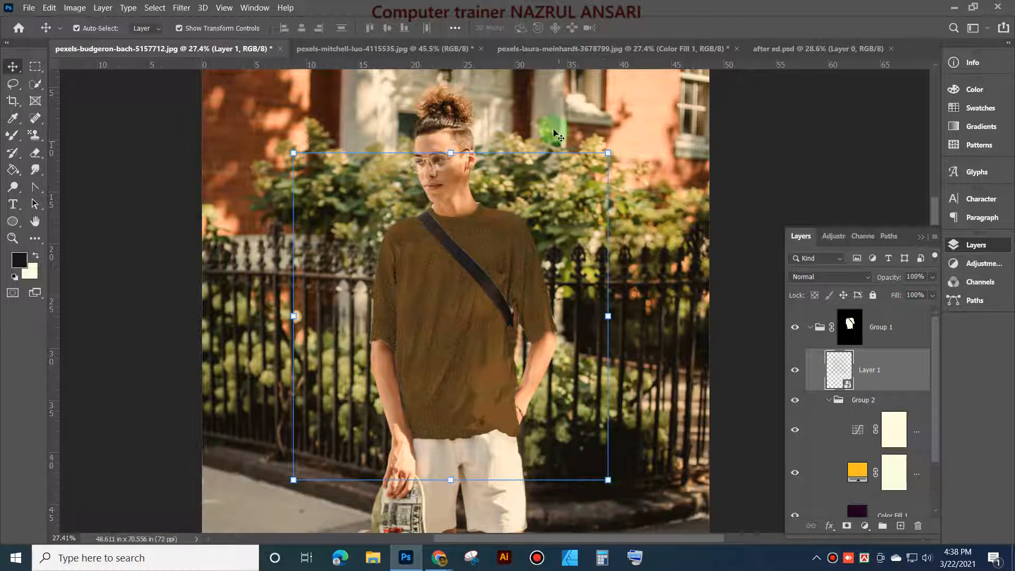
Step: Start a Warp transform on the Layer 1 smart object, trying a 4 x 4 grid before choosing 5 x 5
{"action": "left_click", "coordinate": [561, 149]}
{"action": "right_click", "coordinate": [561, 151]}
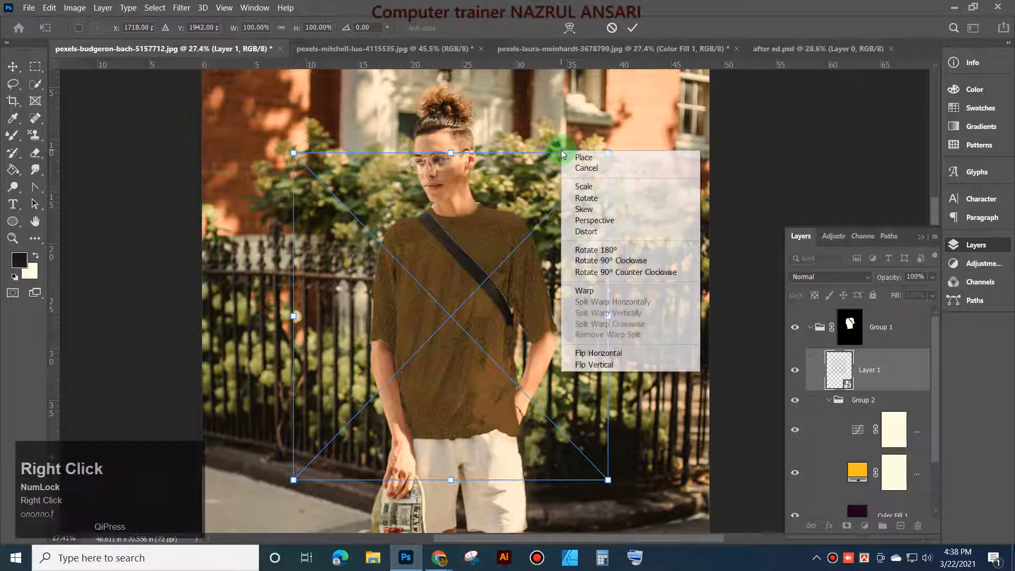
{"action": "left_click", "coordinate": [595, 290]}
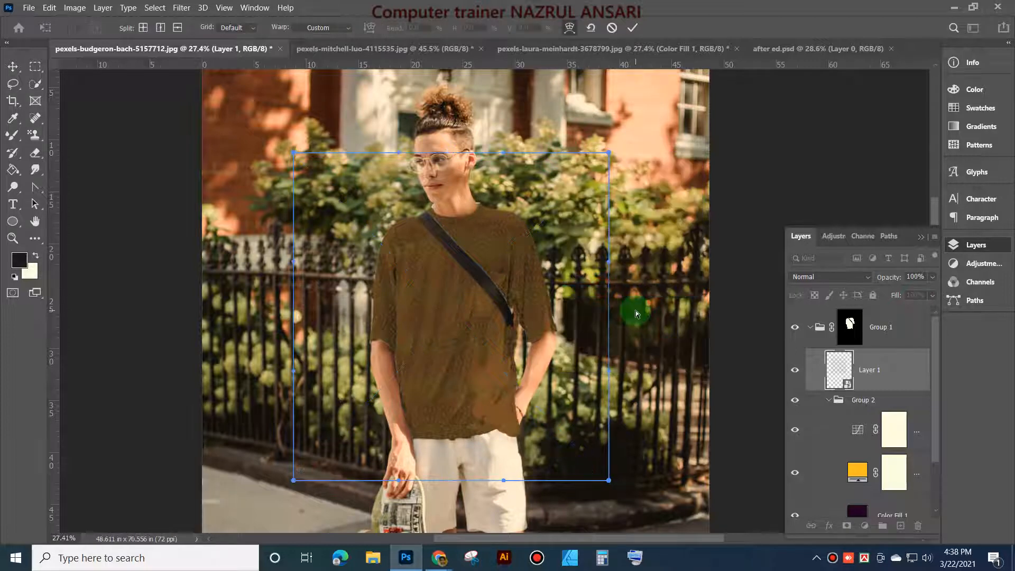
{"action": "left_click", "coordinate": [253, 29]}
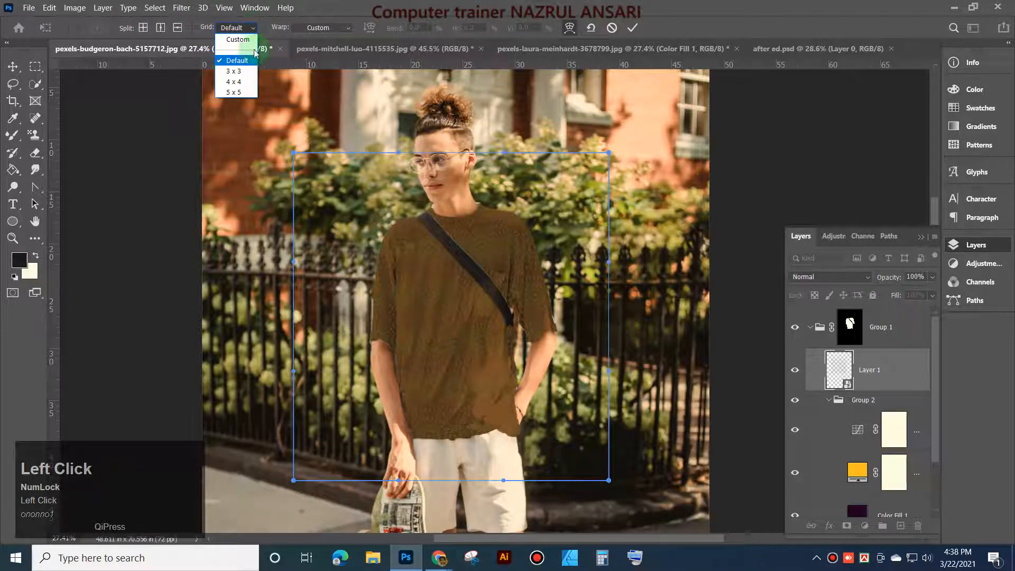
{"action": "left_click", "coordinate": [233, 81]}
{"action": "left_click", "coordinate": [254, 27]}
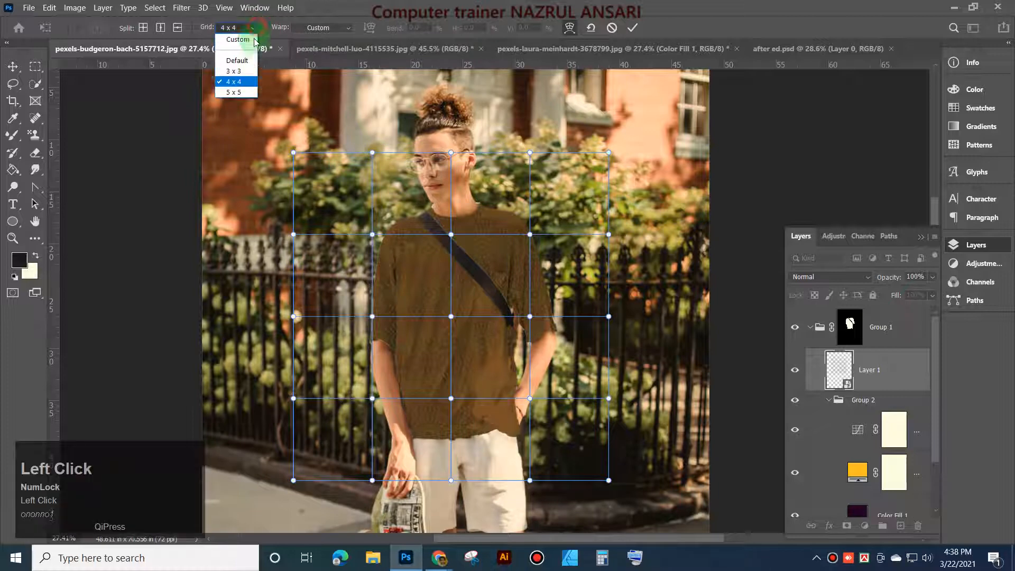
{"action": "left_click", "coordinate": [234, 92]}
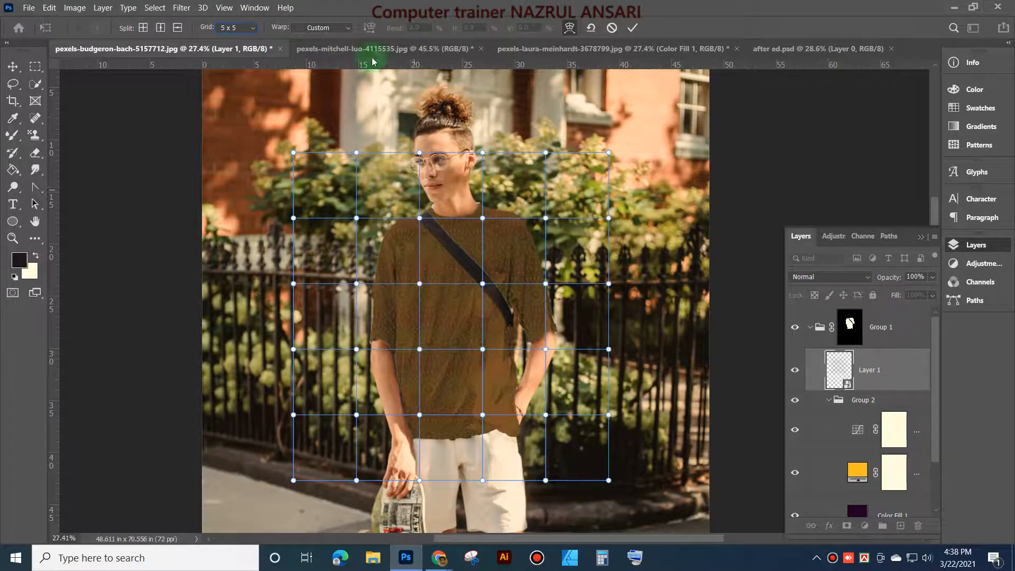
Step: Compare the Squeeze and Inflate warp presets on the pattern, ending with Squeeze
{"action": "left_click", "coordinate": [341, 27]}
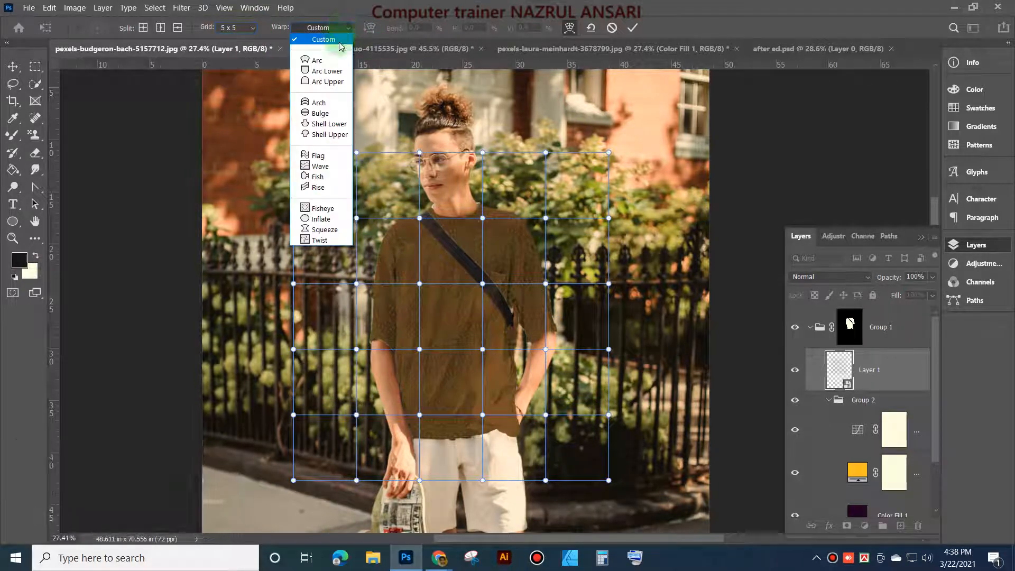
{"action": "left_click", "coordinate": [324, 229]}
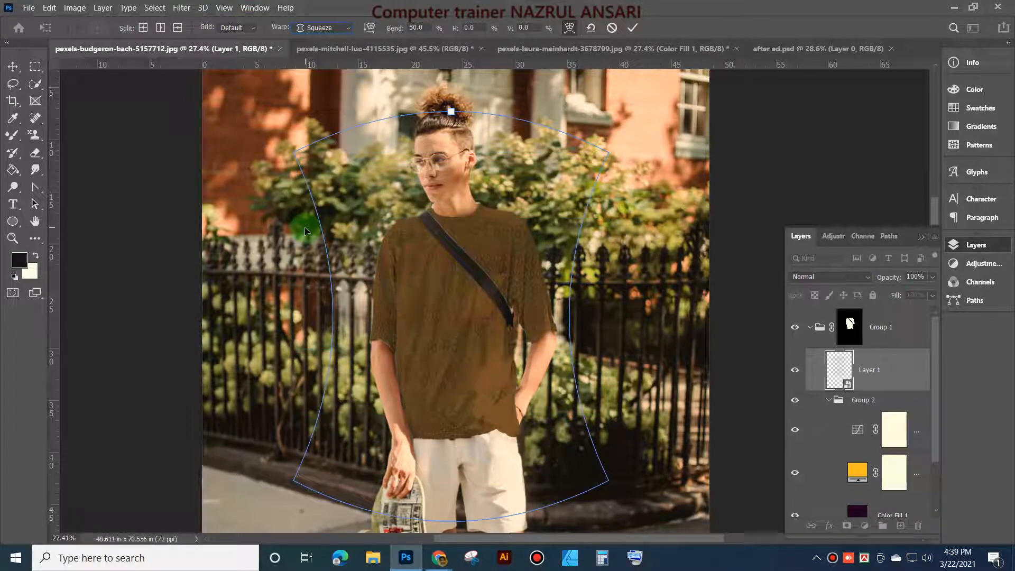
{"action": "left_click", "coordinate": [348, 28]}
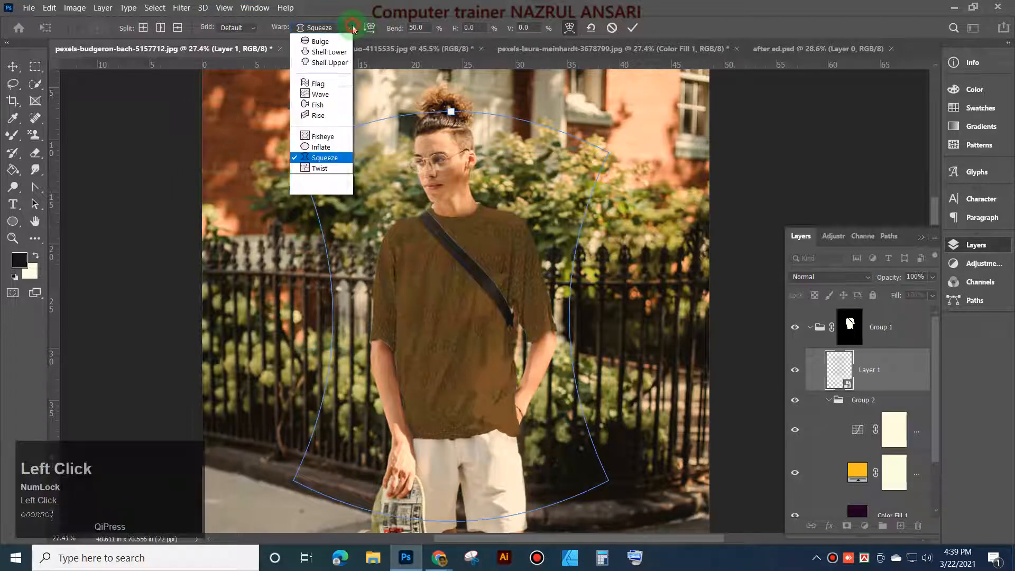
{"action": "left_click", "coordinate": [328, 218]}
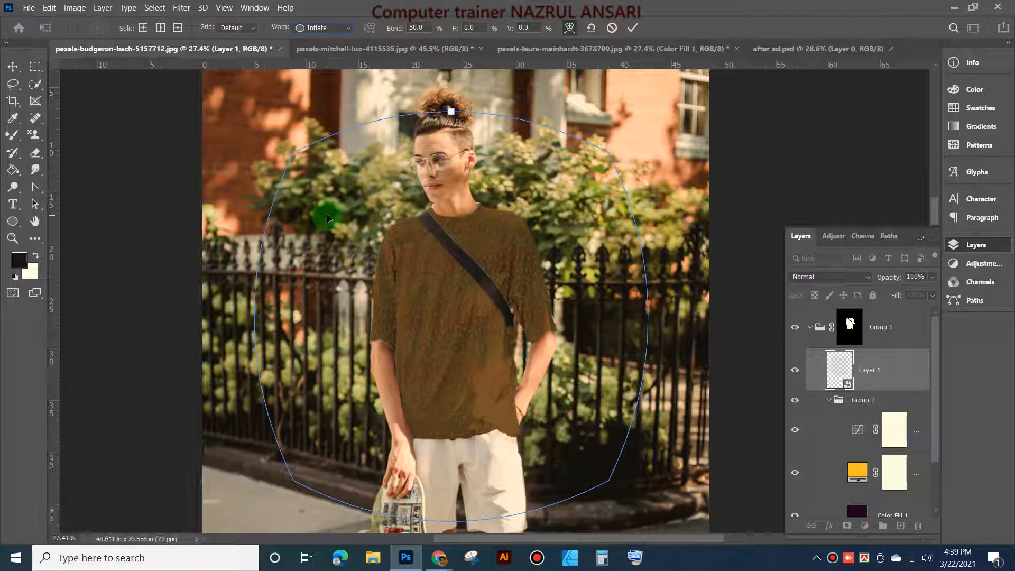
{"action": "left_click", "coordinate": [347, 28]}
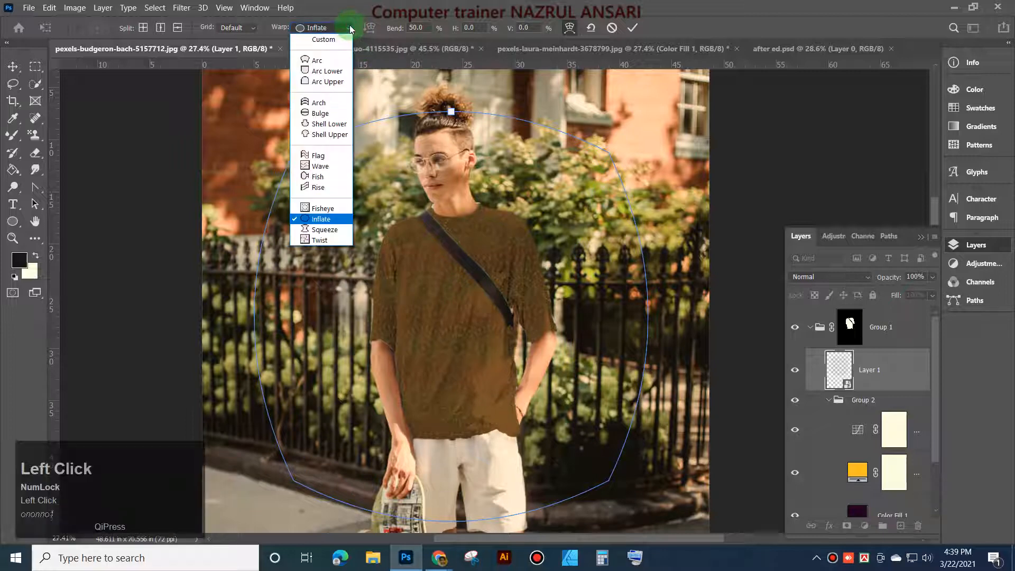
{"action": "left_click", "coordinate": [318, 231]}
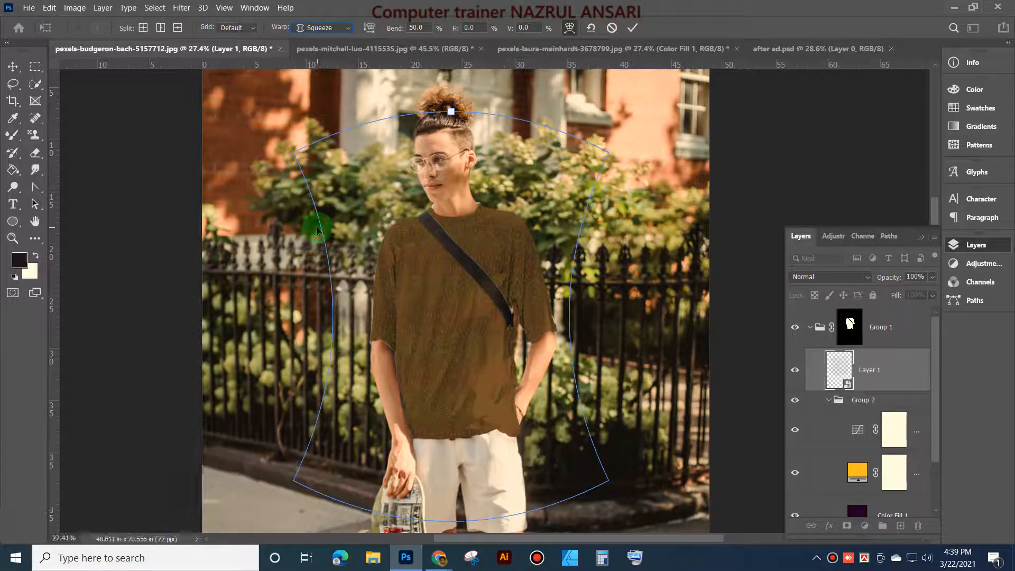
{"action": "left_click", "coordinate": [348, 28]}
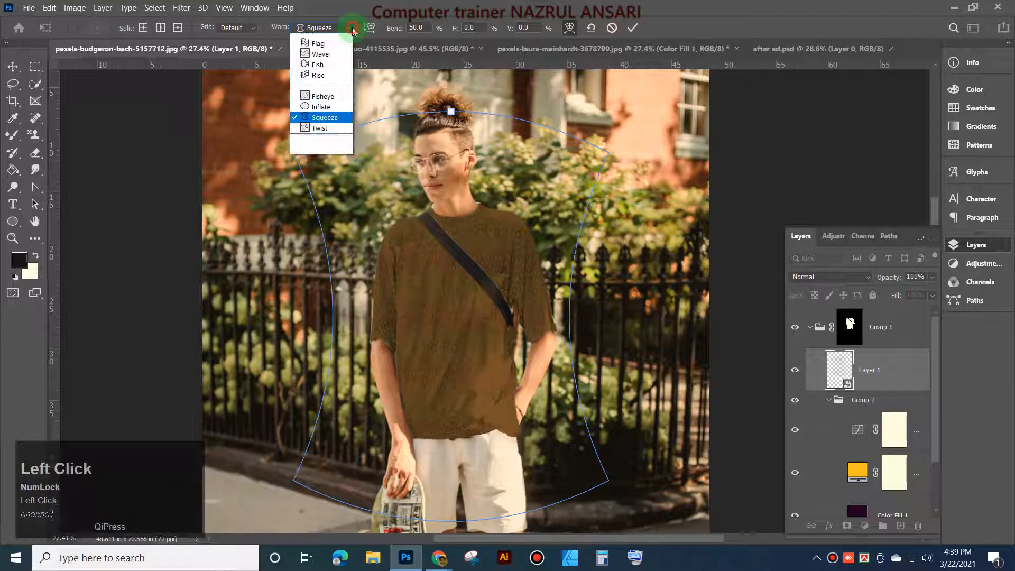
{"action": "left_click", "coordinate": [332, 43]}
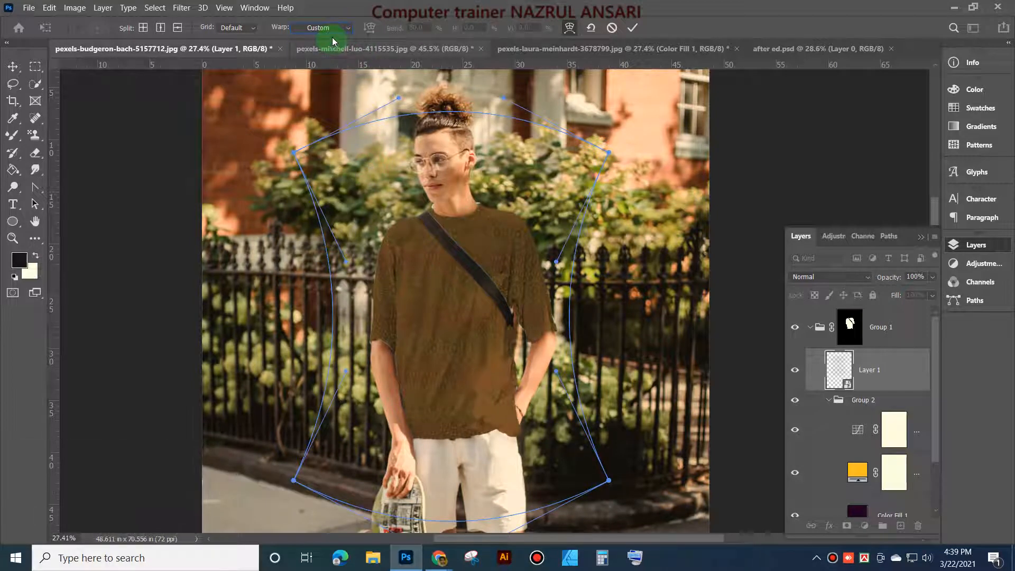
{"action": "left_click", "coordinate": [144, 29]}
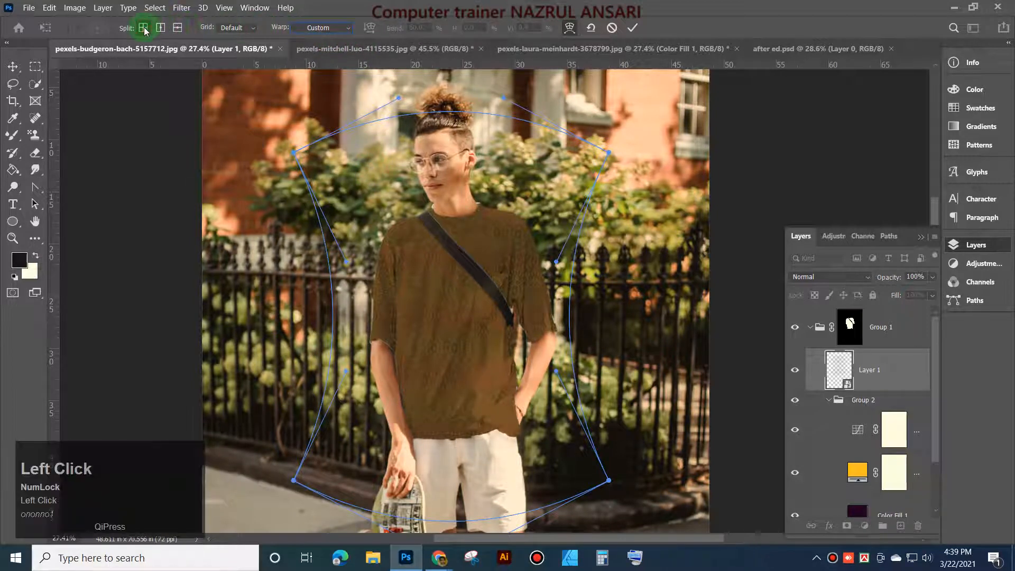
{"action": "left_click", "coordinate": [160, 27]}
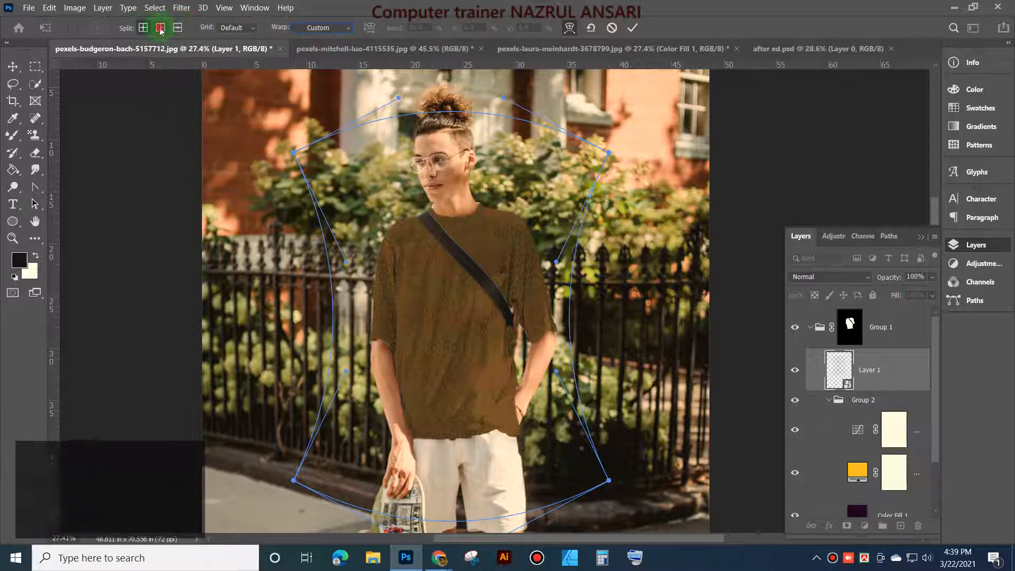
{"action": "left_click", "coordinate": [612, 27]}
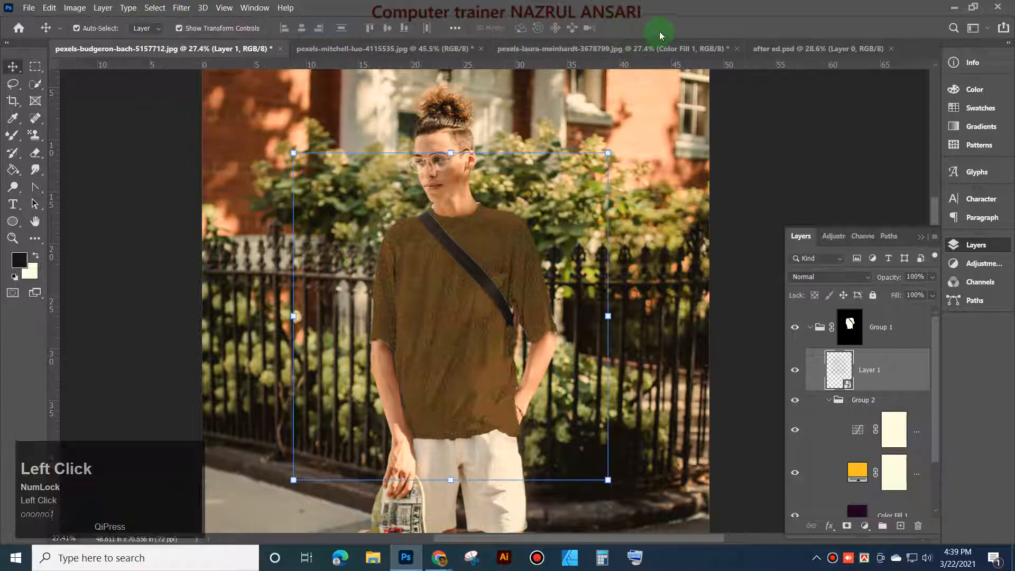
Step: Start a free transform on the Layer 1 smart object, trying Distort before switching to Warp
{"action": "right_click", "coordinate": [523, 150]}
{"action": "left_click", "coordinate": [584, 258]}
{"action": "key", "text": "ctrl+t"}
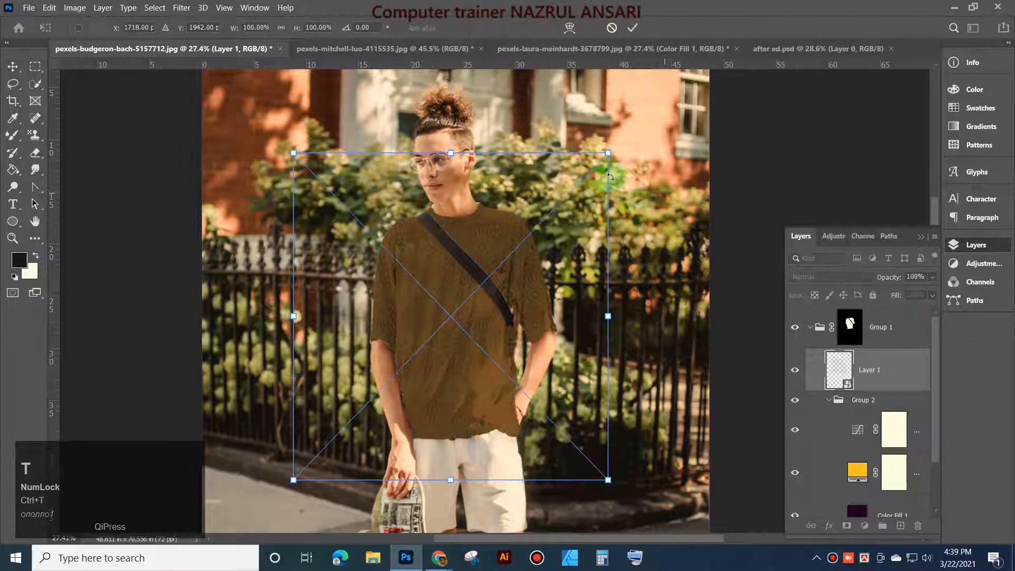
{"action": "right_click", "coordinate": [558, 155]}
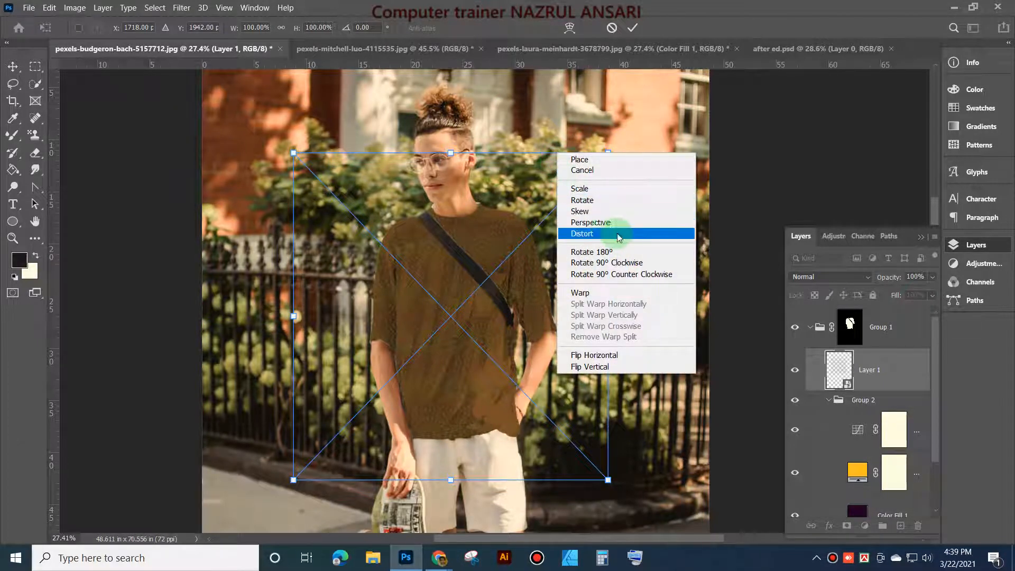
{"action": "left_click", "coordinate": [601, 236]}
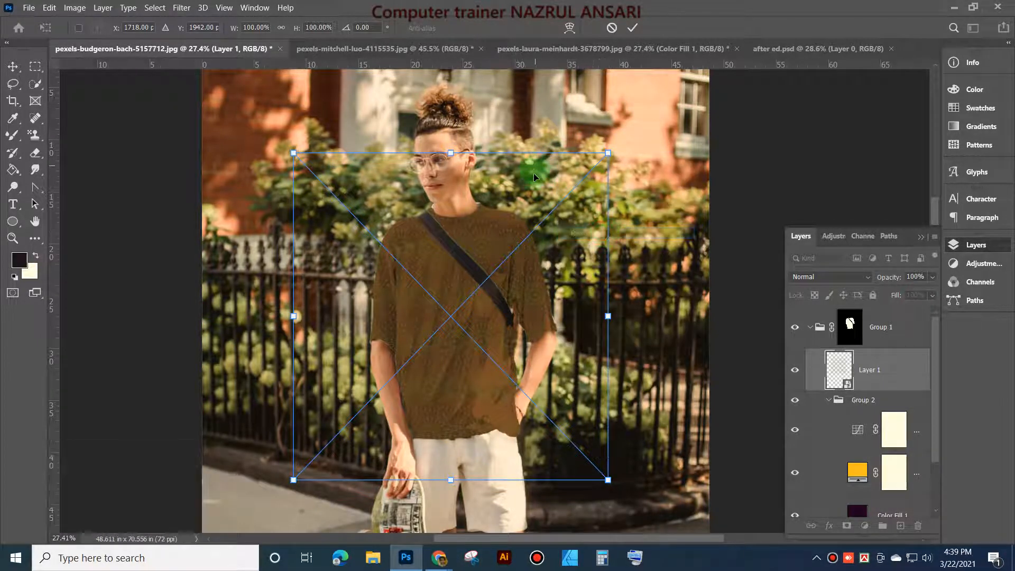
{"action": "right_click", "coordinate": [536, 155]}
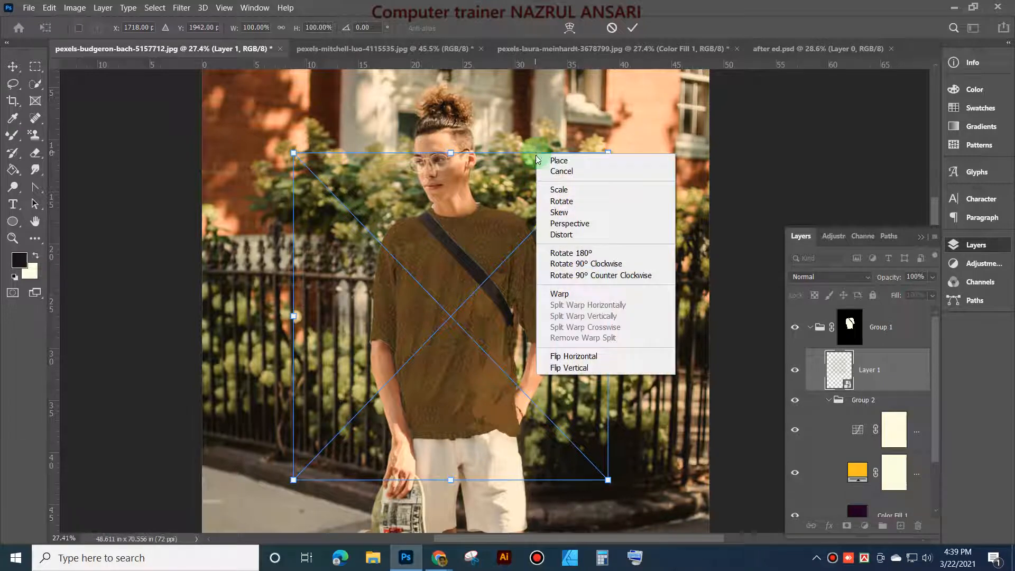
{"action": "left_click", "coordinate": [568, 294]}
Step: Try a crosswise split of the pattern's warp on its top edge, to the left of the man's head
{"action": "left_click", "coordinate": [144, 29]}
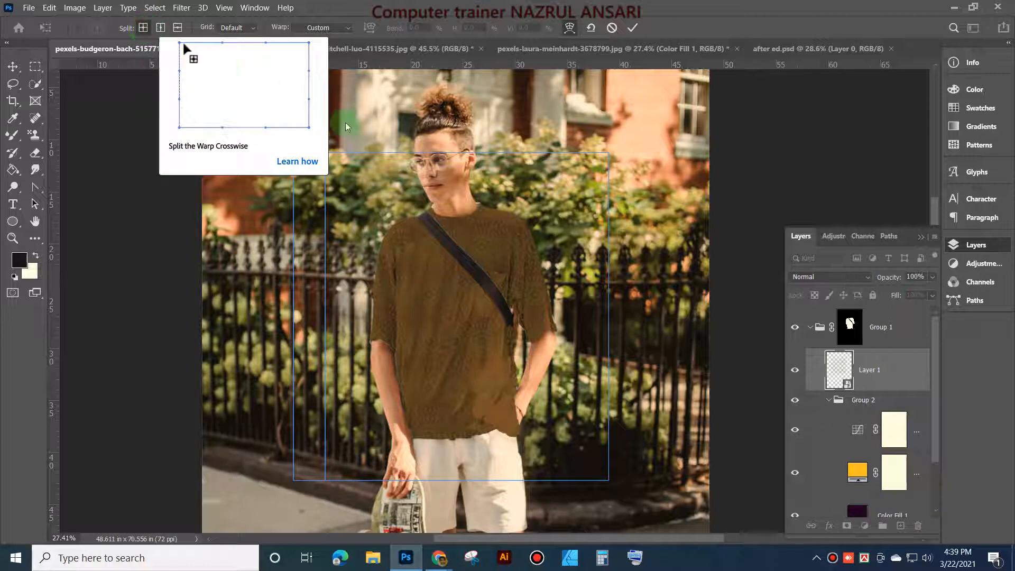
{"action": "left_click", "coordinate": [349, 156]}
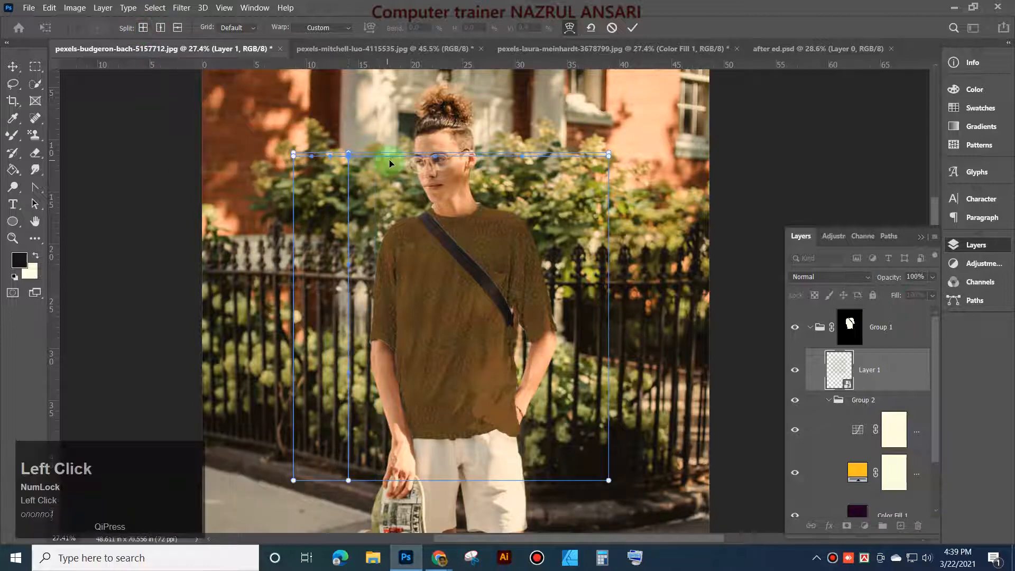
{"action": "left_click", "coordinate": [396, 156]}
{"action": "left_click", "coordinate": [421, 158]}
{"action": "left_click", "coordinate": [143, 28]}
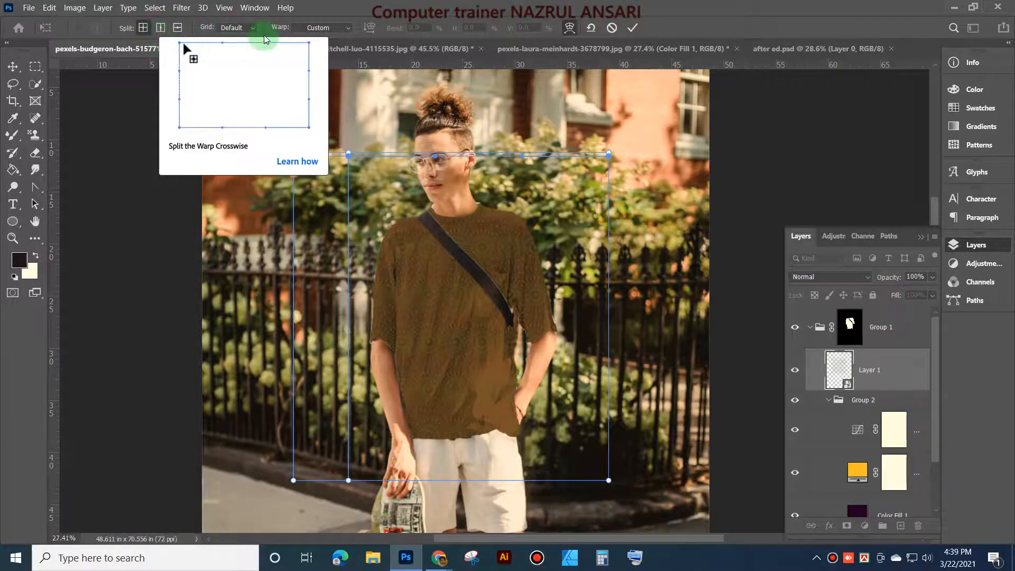
Step: Give the pattern's warp a 5 x 5 grid, nudge the grid point on the man's chest slightly, and apply the warp
{"action": "left_click", "coordinate": [237, 28]}
{"action": "left_click", "coordinate": [238, 92]}
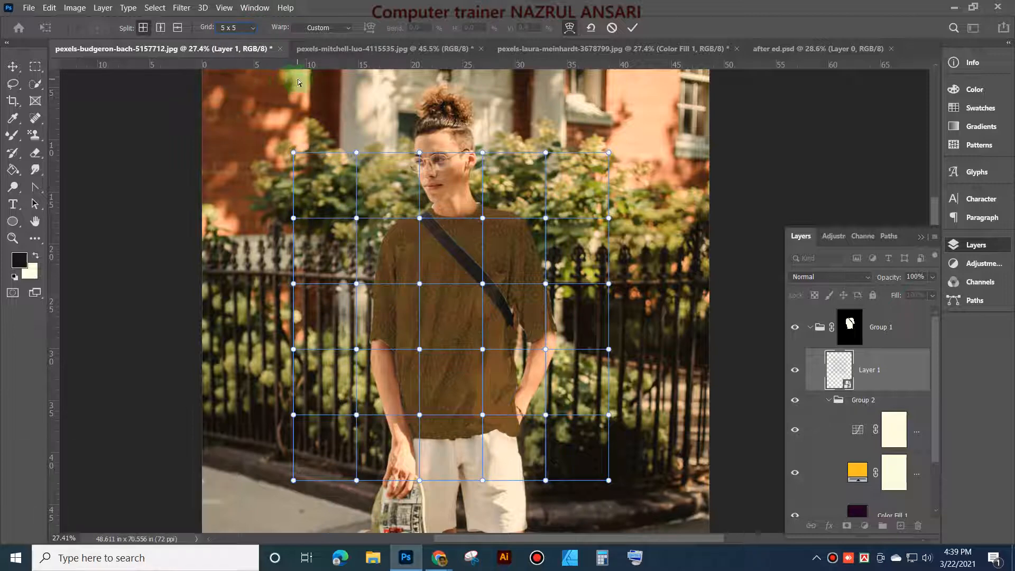
{"action": "scroll", "coordinate": [434, 356], "scroll_direction": "up", "scroll_amount": 1}
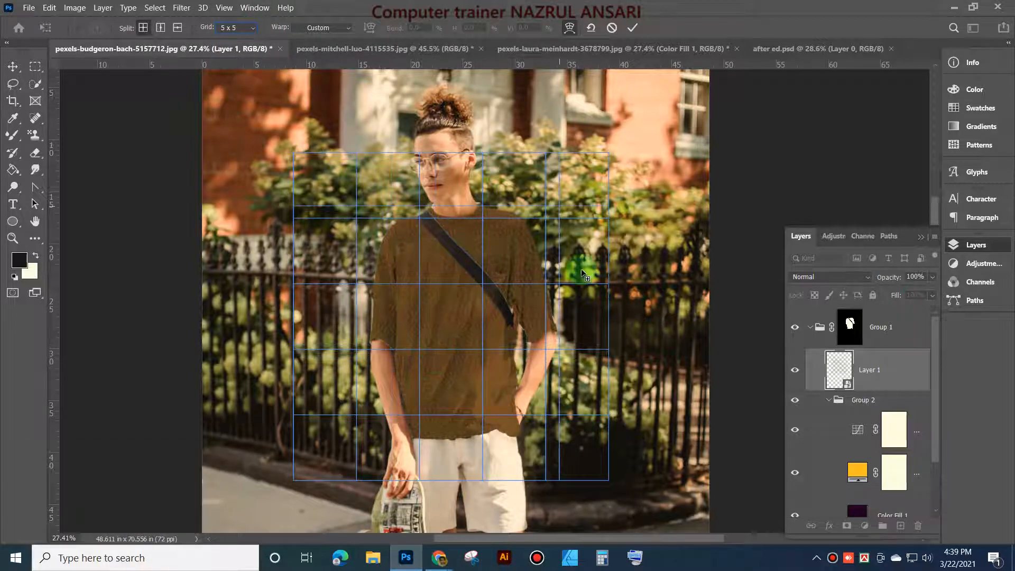
{"action": "scroll", "coordinate": [521, 340], "scroll_direction": "down", "scroll_amount": 1}
{"action": "scroll", "coordinate": [519, 336], "scroll_direction": "up", "scroll_amount": 1}
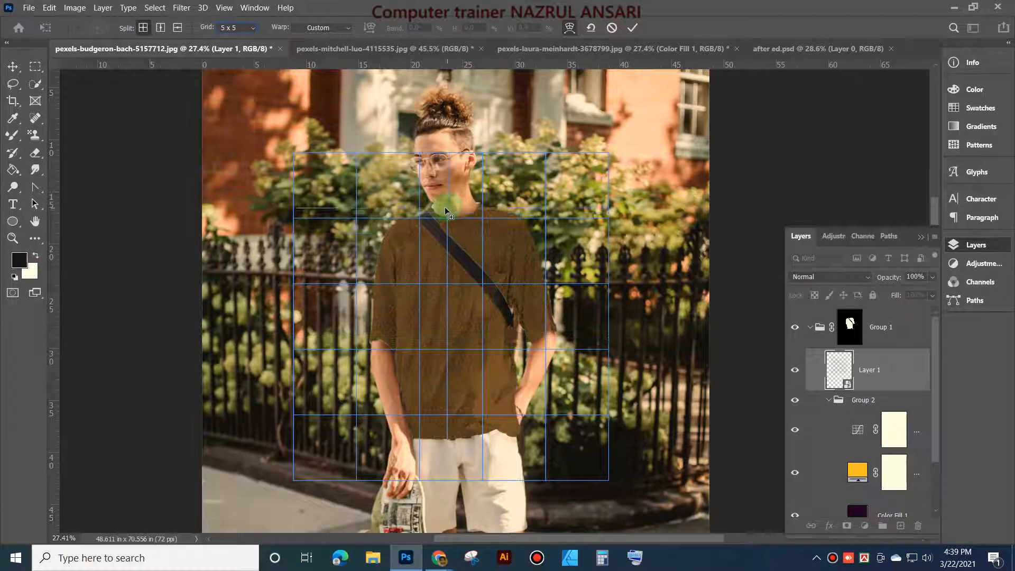
{"action": "mouse_move", "coordinate": [418, 285]}
{"action": "left_mouse_down"}
{"action": "mouse_move", "coordinate": [425, 270]}
{"action": "mouse_move", "coordinate": [419, 282]}
{"action": "left_mouse_up"}
{"action": "left_click", "coordinate": [633, 28]}
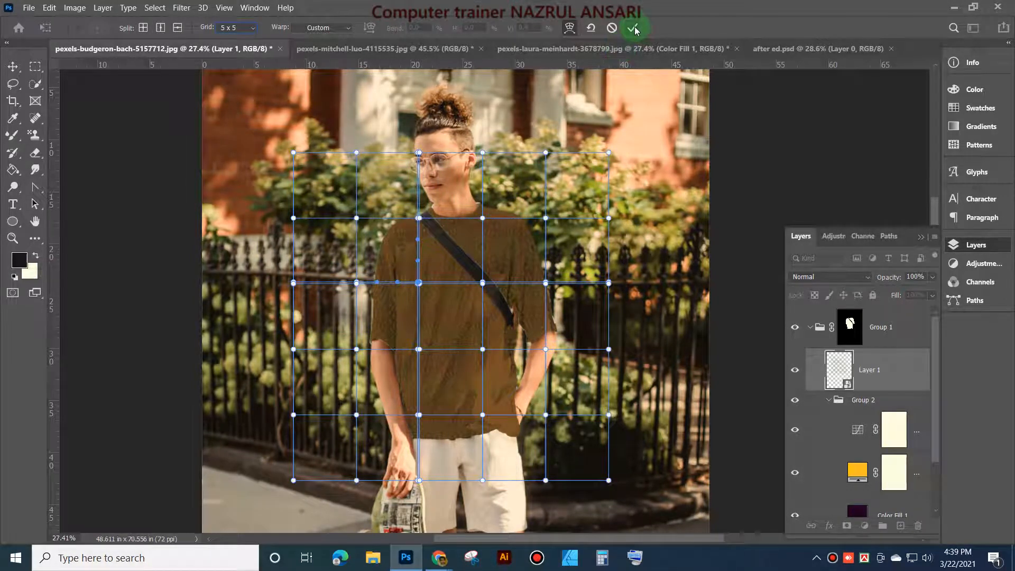
{"action": "left_click", "coordinate": [144, 28]}
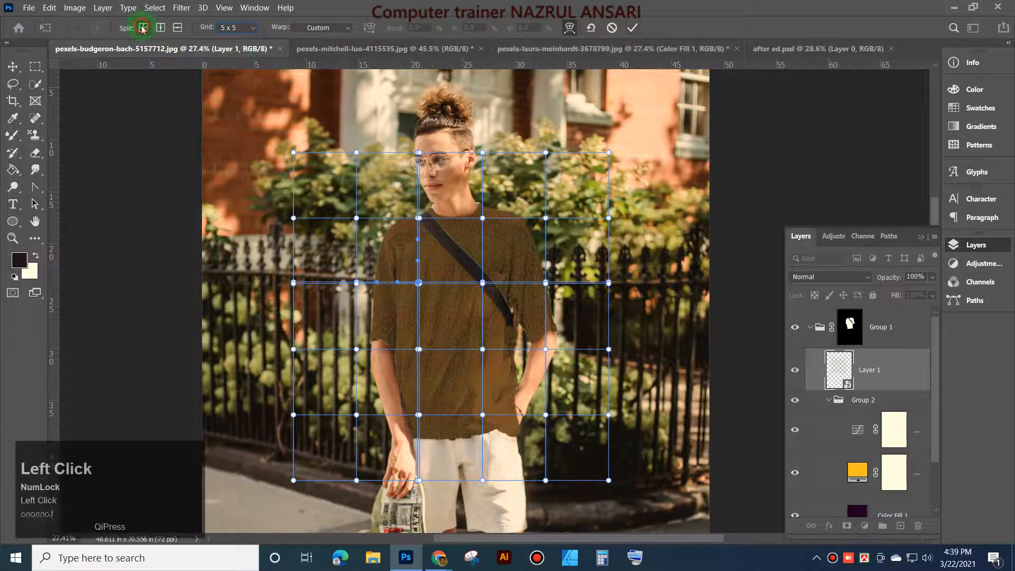
{"action": "left_click", "coordinate": [632, 28]}
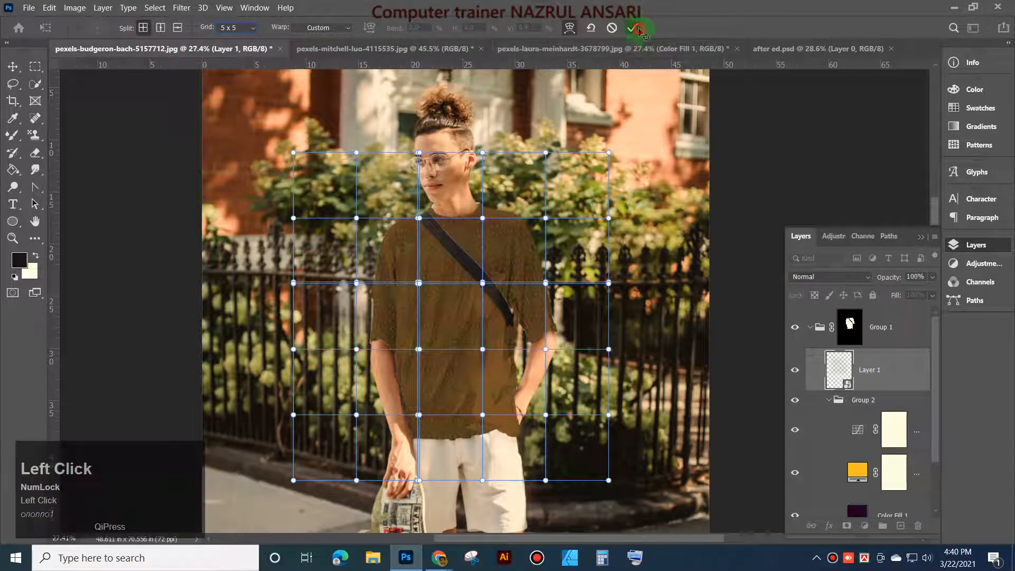
Step: Lower the pattern's top edge to reduce its height to 97.57%, and apply the transform
{"action": "left_click_drag", "start_coordinate": [451, 154], "coordinate": [453, 162]}
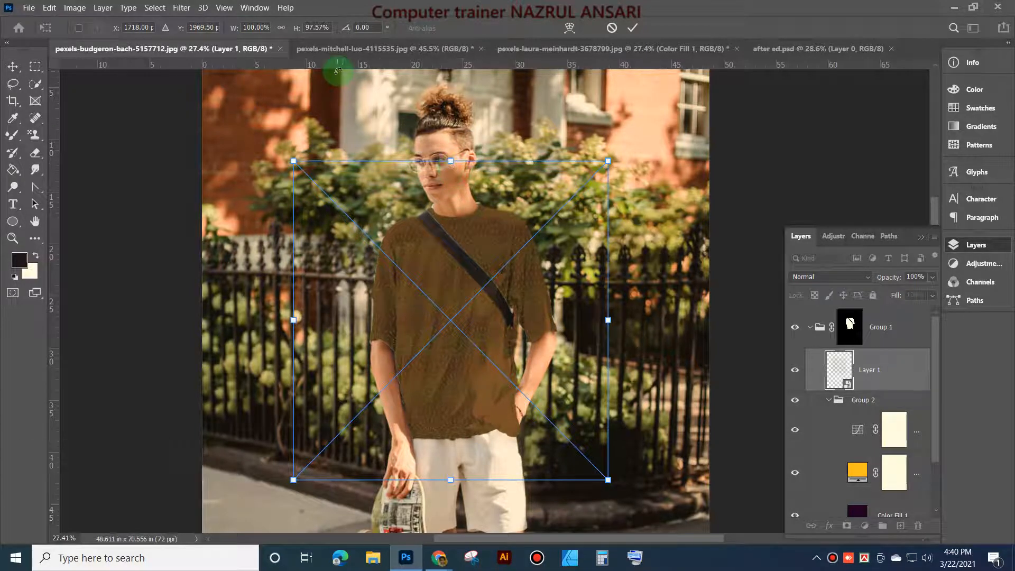
{"action": "key", "text": "ctrl+t"}
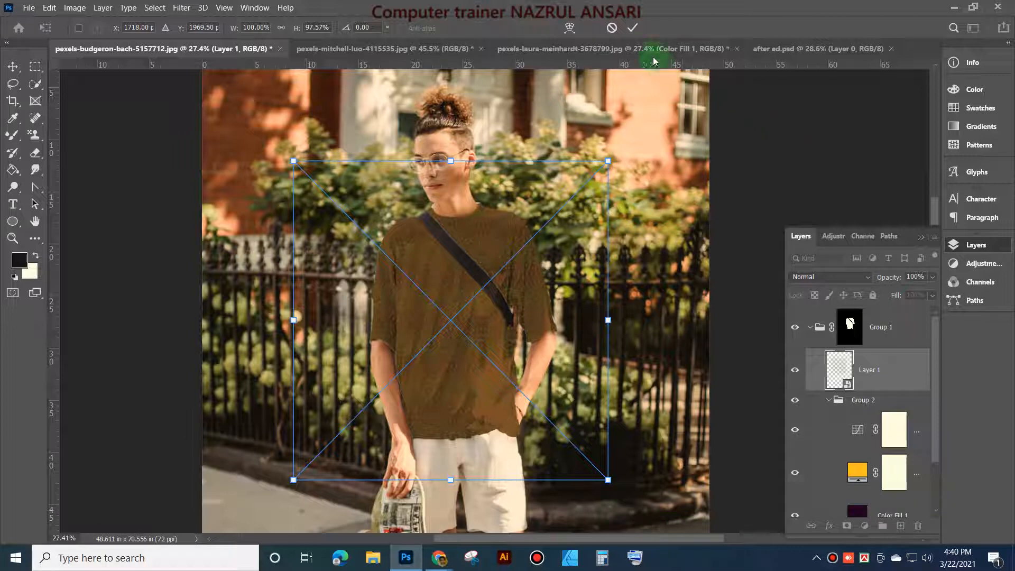
{"action": "left_click", "coordinate": [632, 28]}
Step: Reopen the Warp on Layer 1, try its vertical and horizontal splits, and leave the transform
{"action": "key", "text": "ctrl+t"}
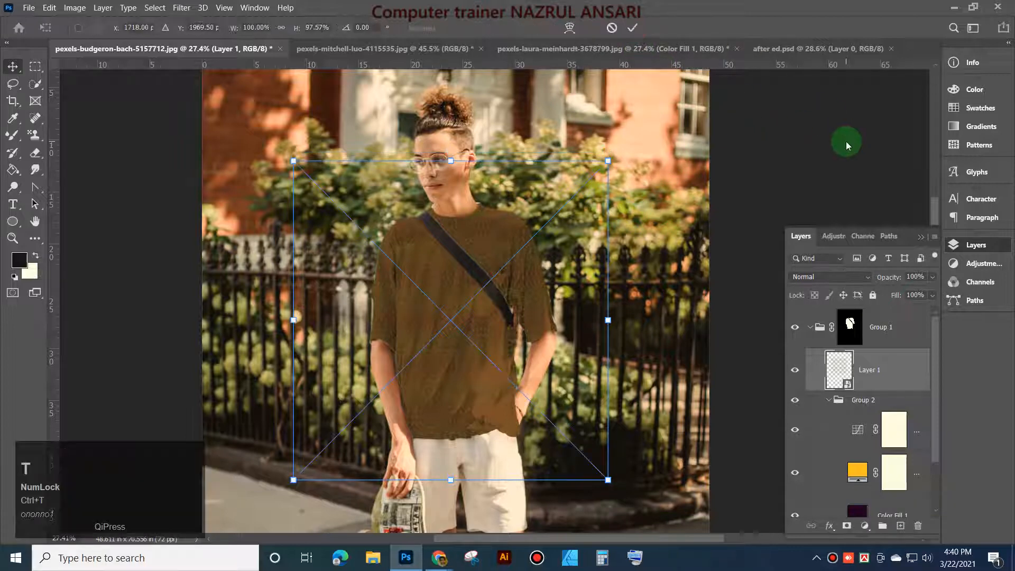
{"action": "right_click", "coordinate": [418, 158]}
{"action": "left_click", "coordinate": [484, 298]}
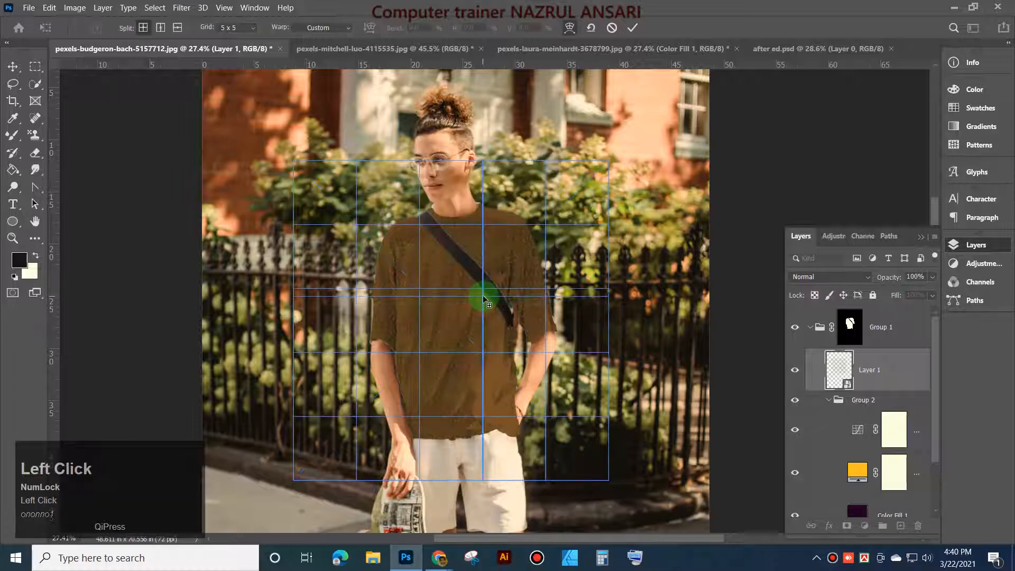
{"action": "left_click", "coordinate": [162, 29]}
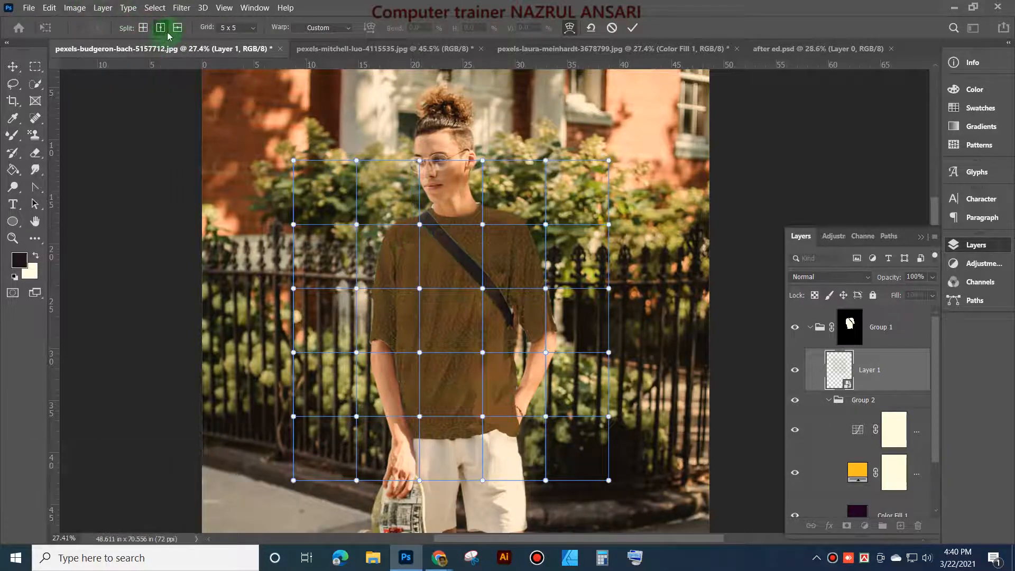
{"action": "left_click", "coordinate": [178, 28]}
{"action": "left_click", "coordinate": [436, 236]}
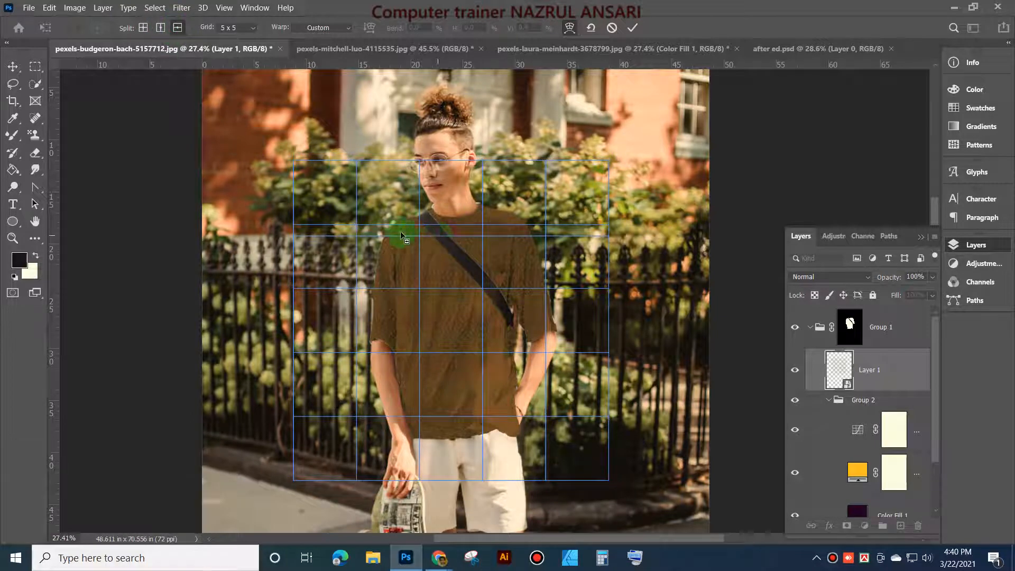
{"action": "left_click", "coordinate": [569, 30]}
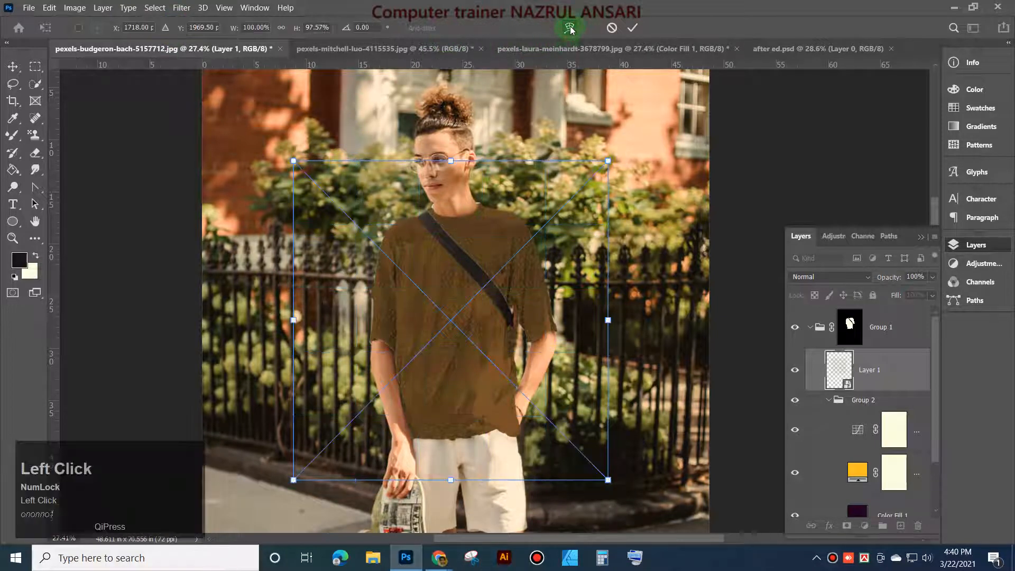
{"action": "left_click", "coordinate": [632, 28]}
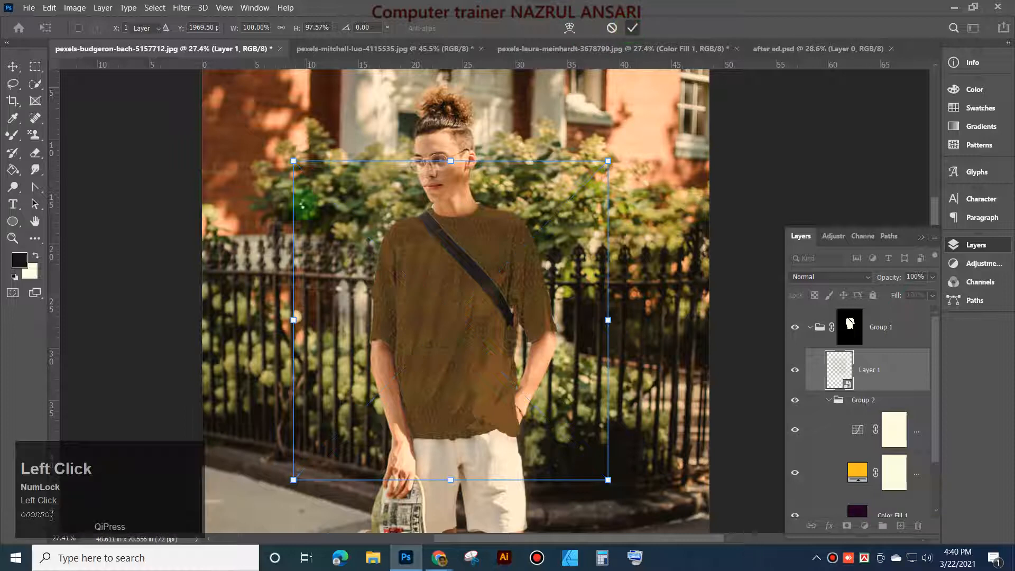
Step: Start a Perspective transform on the pattern and move it down slightly to X 1692, Y 2082.5
{"action": "key", "text": "ctrl+t"}
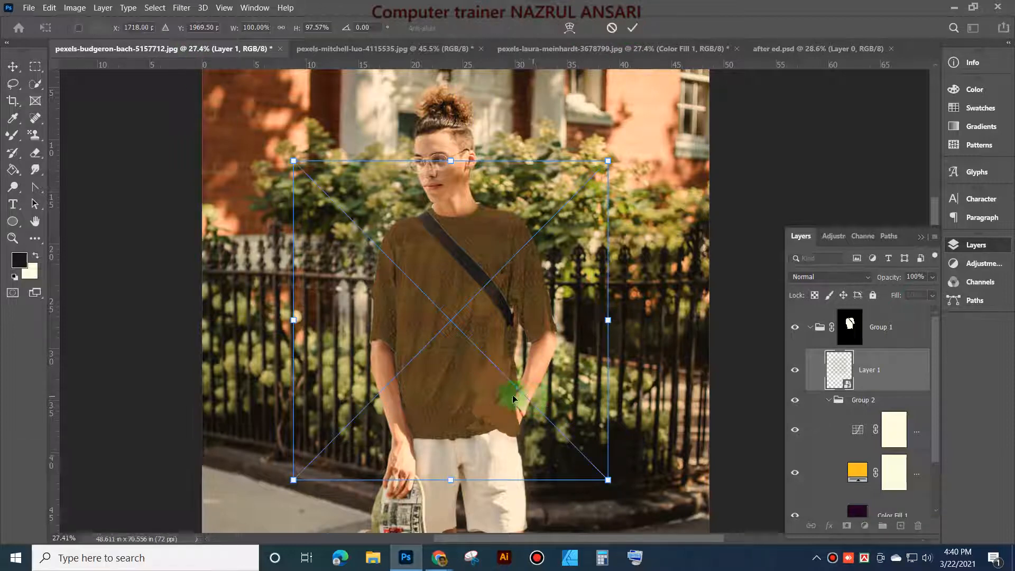
{"action": "right_click", "coordinate": [534, 167]}
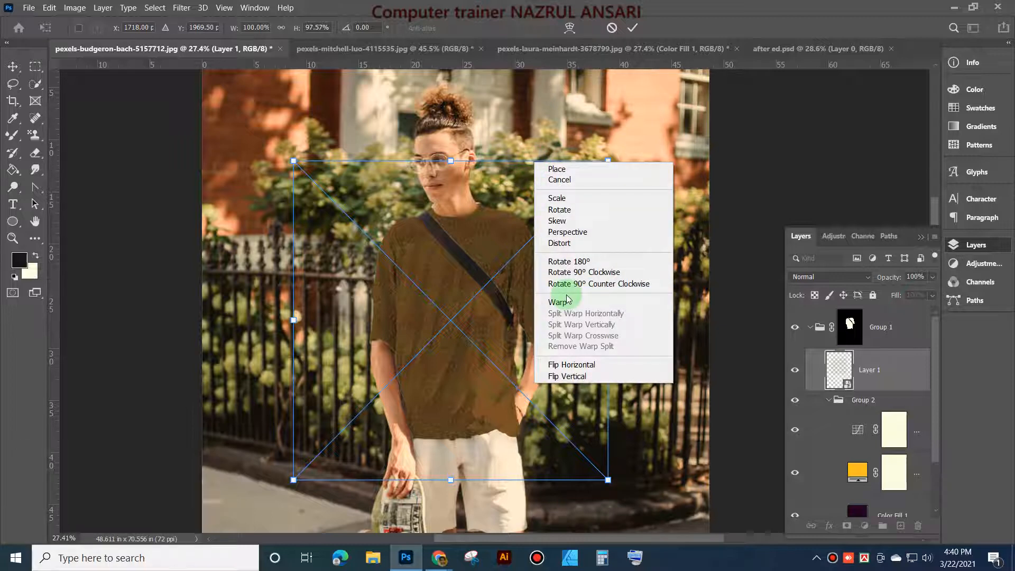
{"action": "left_click", "coordinate": [585, 232]}
{"action": "left_click_drag", "start_coordinate": [554, 162], "coordinate": [570, 179]}
Step: Distort the pattern by lowering its top edge, pulling its top-left corner inward and raising its bottom-right corner, and apply it
{"action": "right_click", "coordinate": [568, 176]}
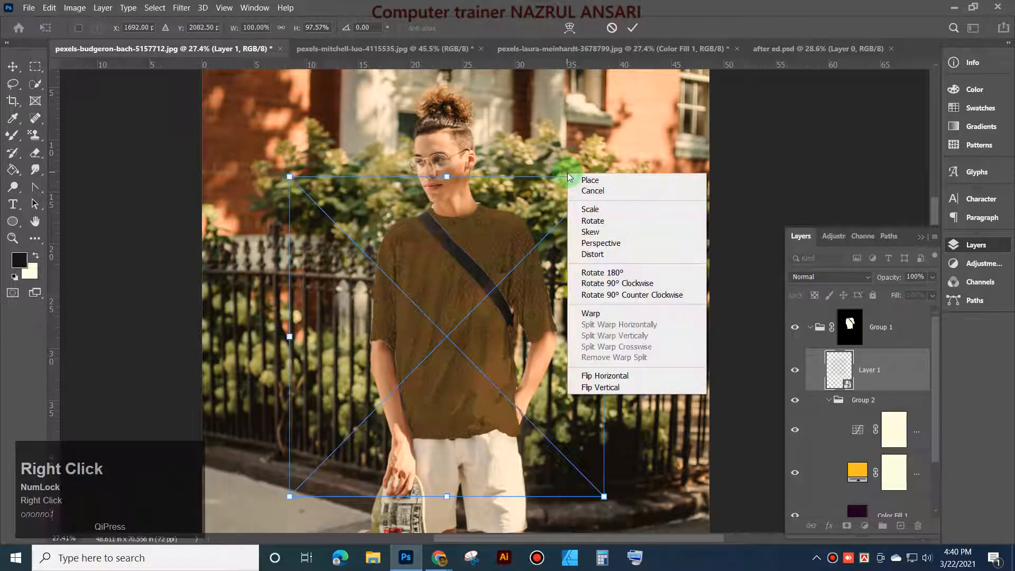
{"action": "left_click", "coordinate": [593, 255]}
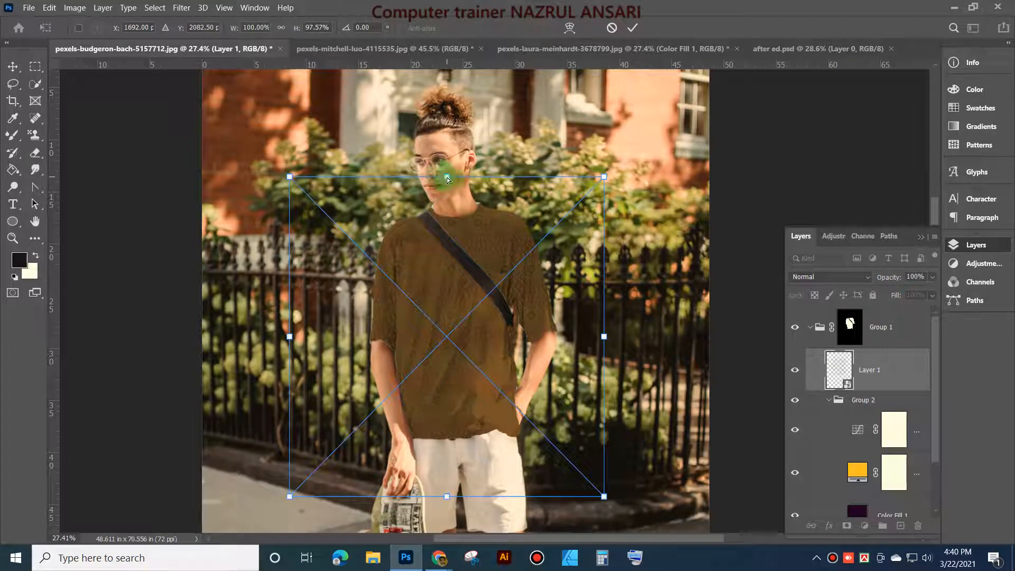
{"action": "mouse_move", "coordinate": [446, 179]}
{"action": "left_mouse_down"}
{"action": "mouse_move", "coordinate": [445, 195]}
{"action": "mouse_move", "coordinate": [436, 190]}
{"action": "left_mouse_up"}
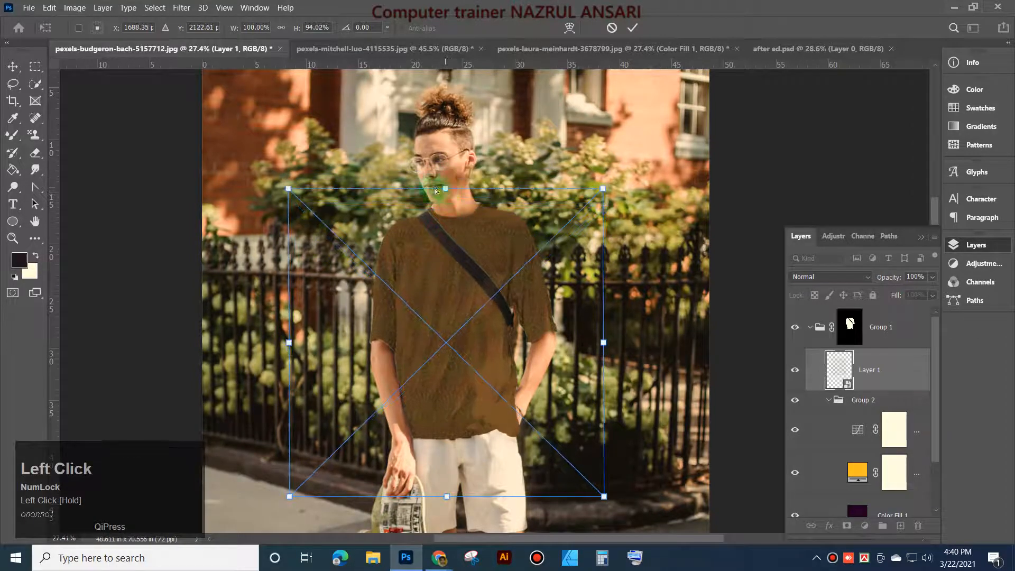
{"action": "left_click_drag", "start_coordinate": [283, 191], "coordinate": [320, 180]}
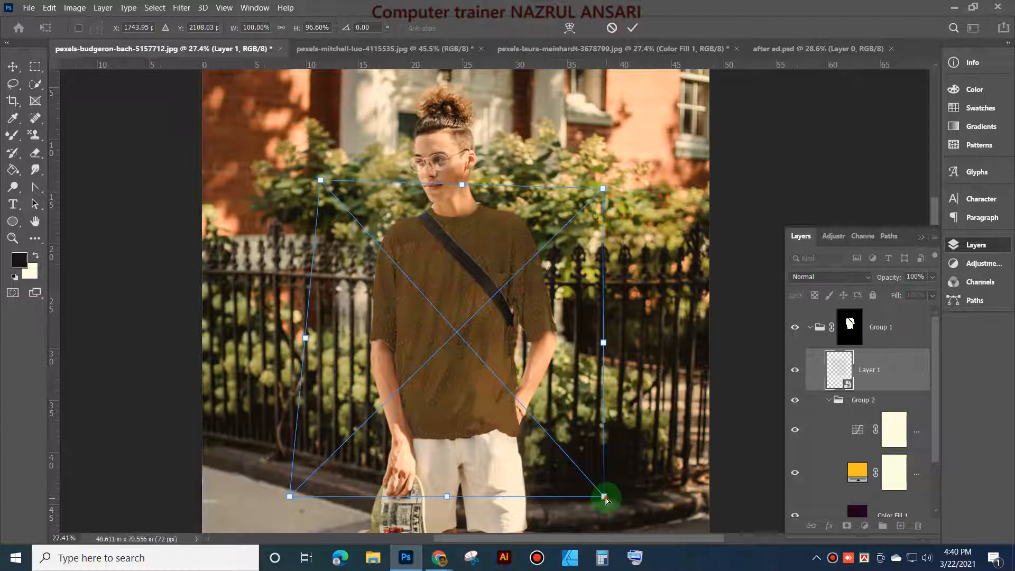
{"action": "left_click_drag", "start_coordinate": [606, 498], "coordinate": [609, 471]}
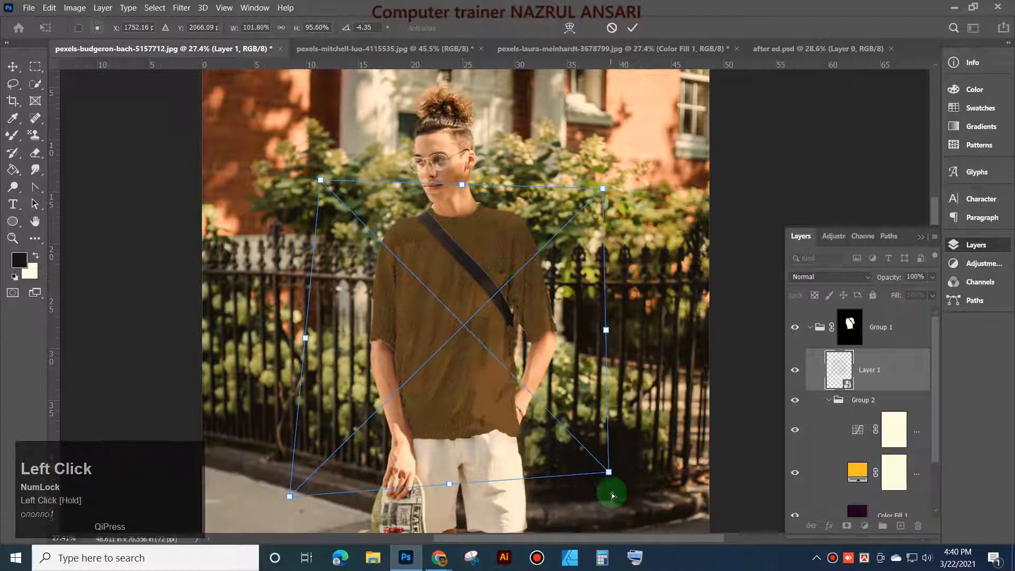
{"action": "left_click", "coordinate": [633, 29]}
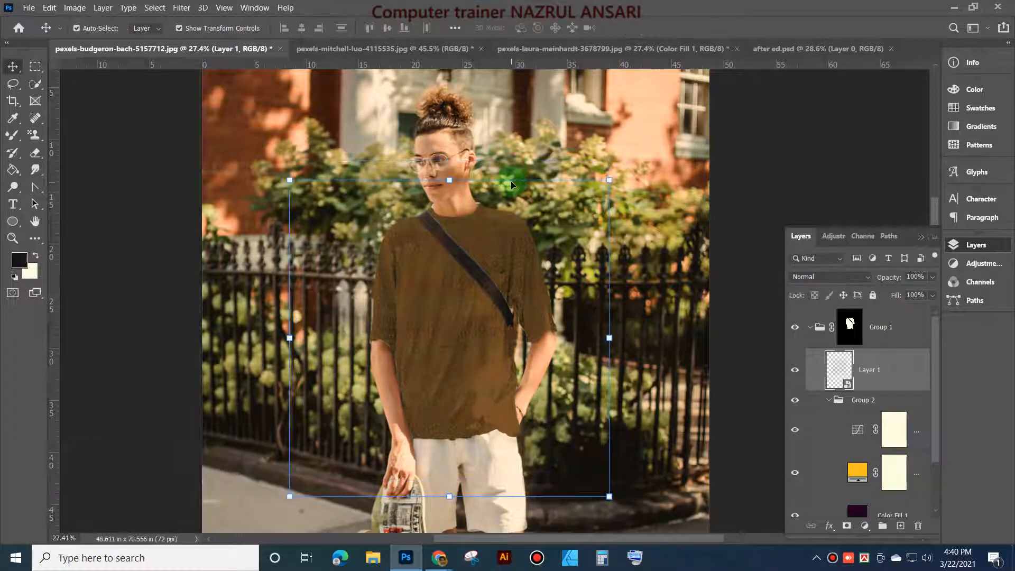
{"action": "right_click", "coordinate": [511, 185]}
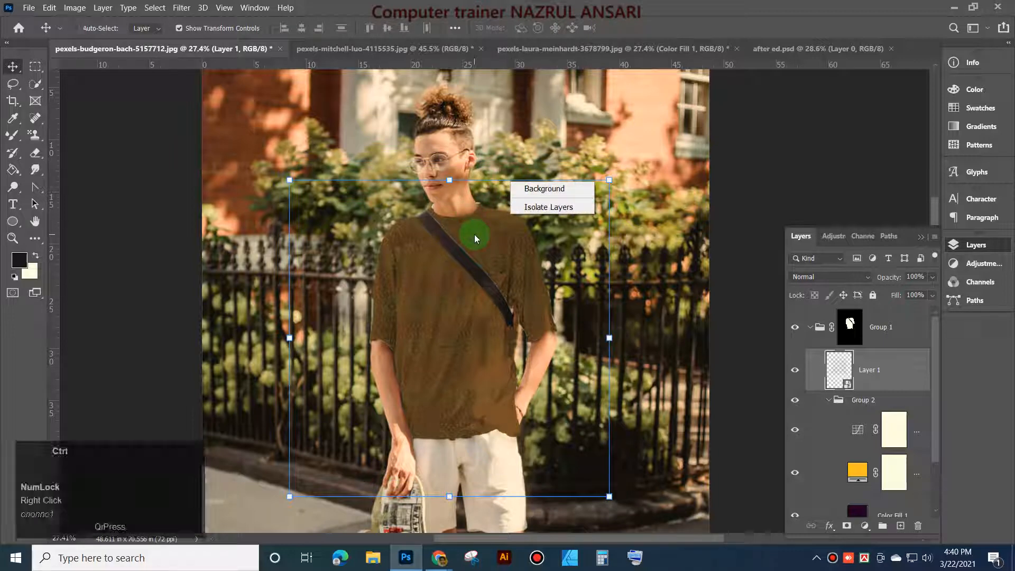
{"action": "left_click", "coordinate": [512, 121]}
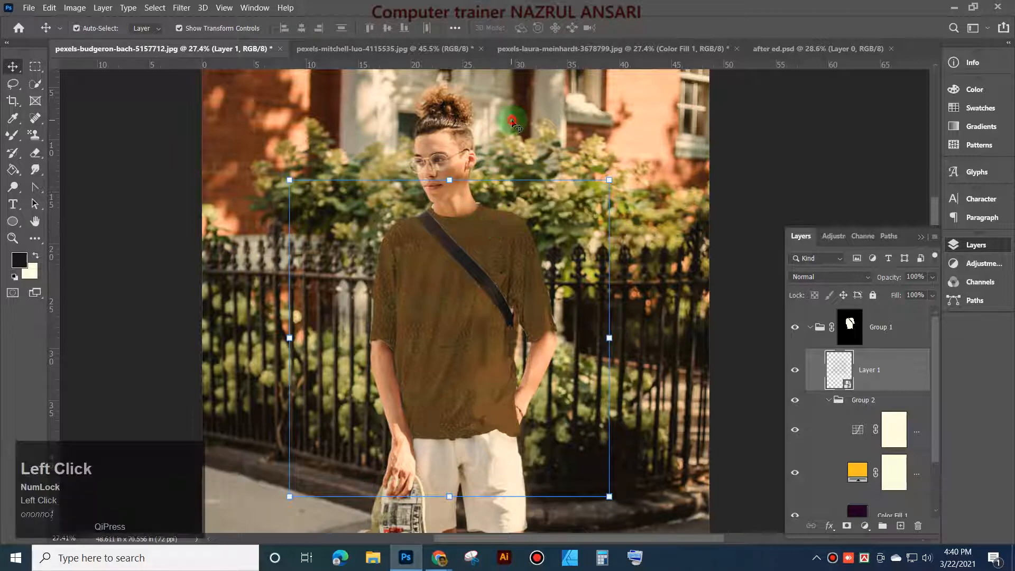
{"action": "key", "text": "ctrl+t"}
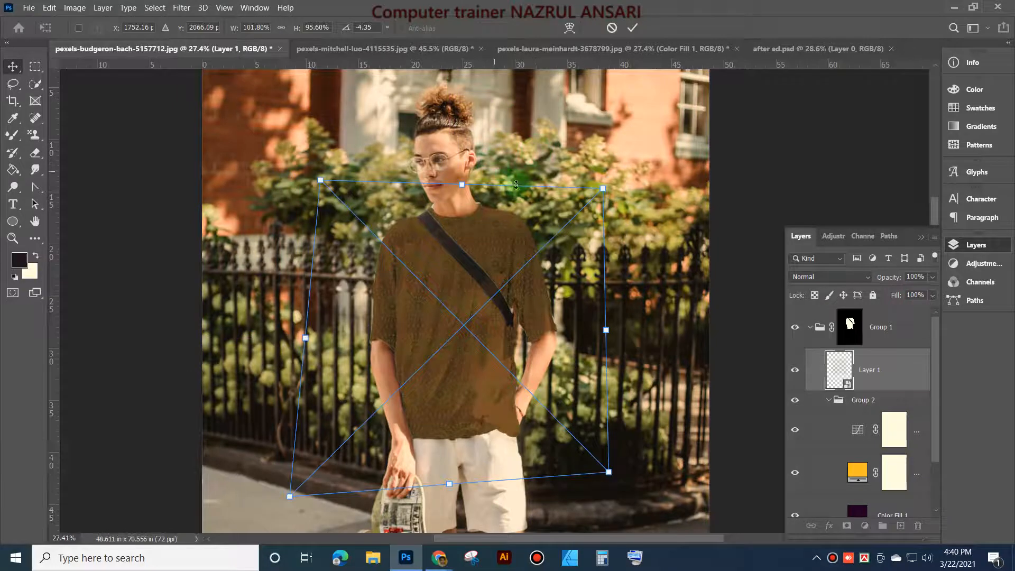
{"action": "left_click", "coordinate": [633, 27]}
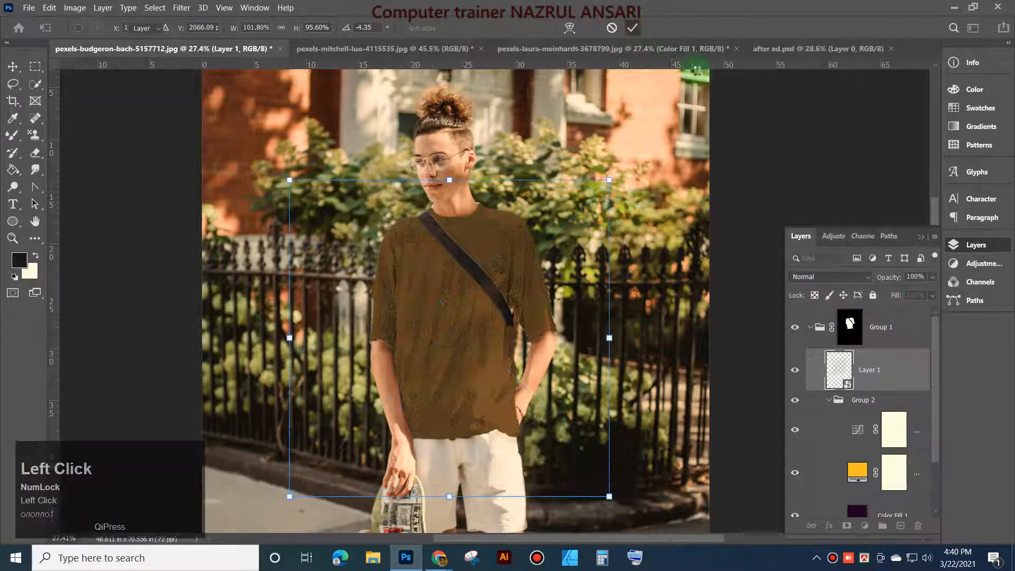
Step: Start a Warp on the Layer 1 pattern, add a horizontal split across the chest and raise its point beside the strap slightly
{"action": "key", "text": "ctrl+t"}
{"action": "right_click", "coordinate": [511, 186]}
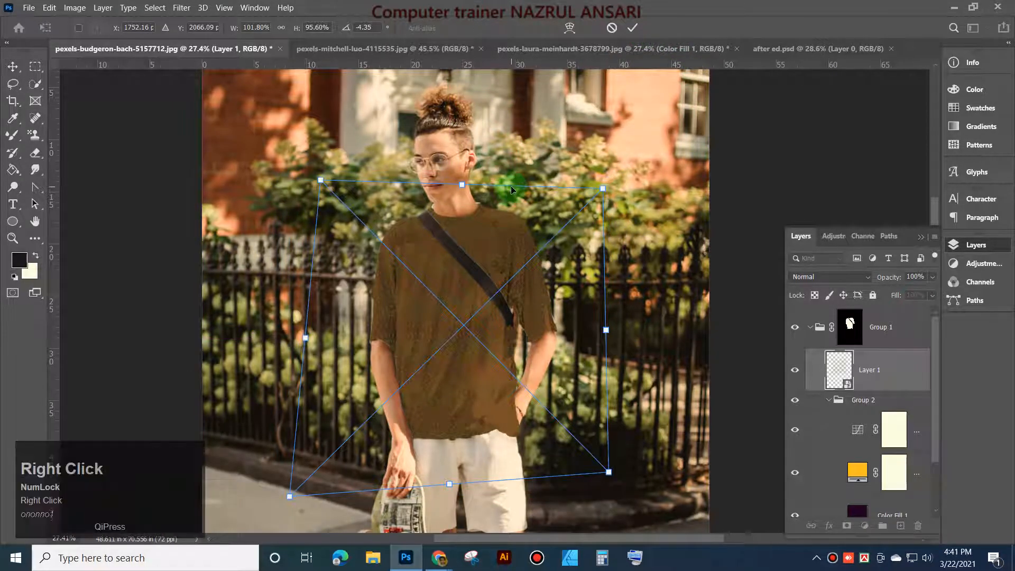
{"action": "left_click", "coordinate": [557, 330]}
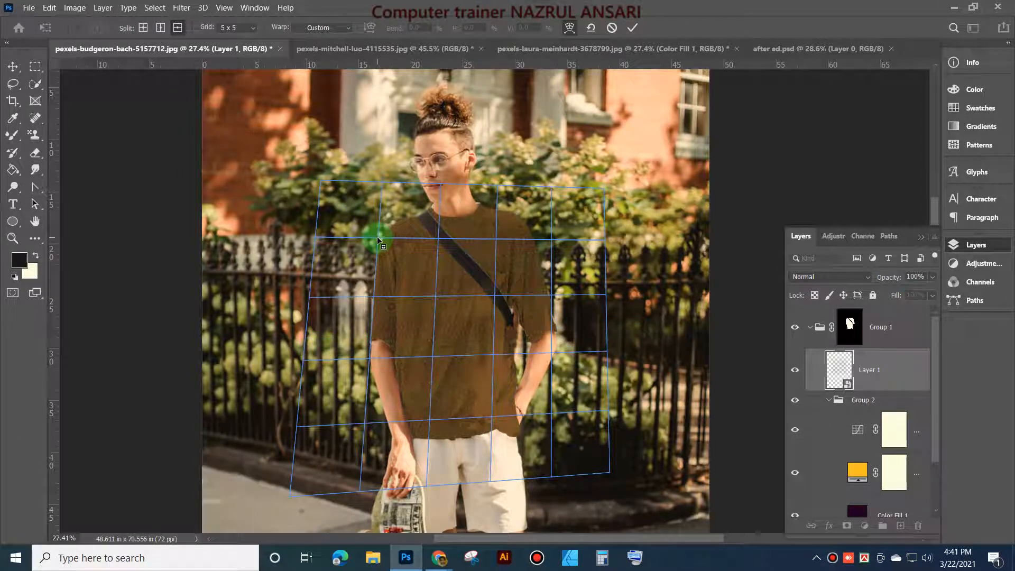
{"action": "left_click_drag", "start_coordinate": [378, 240], "coordinate": [397, 252]}
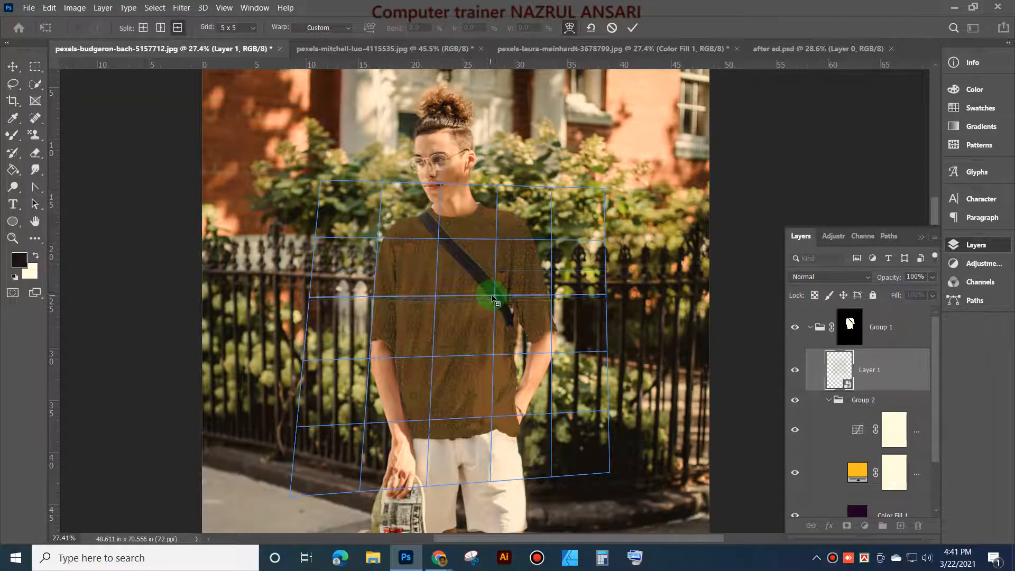
{"action": "left_click", "coordinate": [495, 273]}
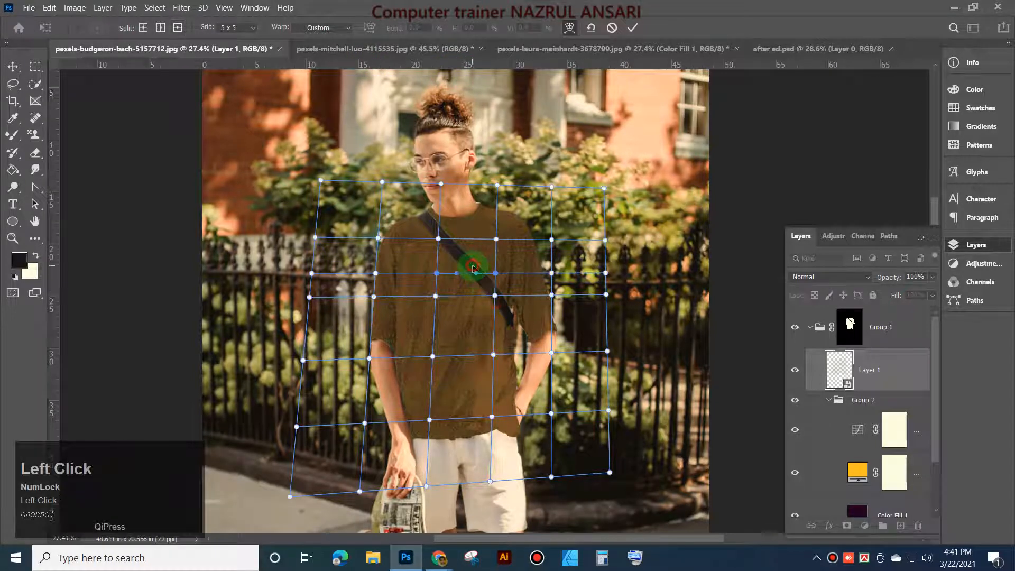
{"action": "left_click_drag", "start_coordinate": [494, 273], "coordinate": [483, 270]}
Step: Lower the warp point on the strap at the upper chest and pull the two points along the left-hand sleeve inward
{"action": "scroll", "coordinate": [483, 270], "scroll_direction": "up", "scroll_amount": 2}
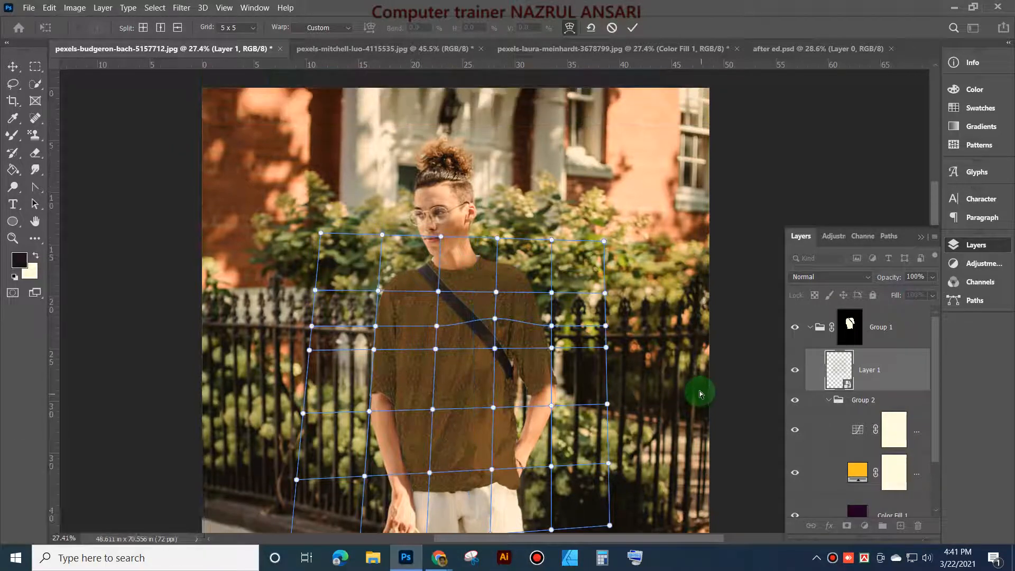
{"action": "key", "text": "ctrl+plus"}
{"action": "key", "text": "ctrl+plus"}
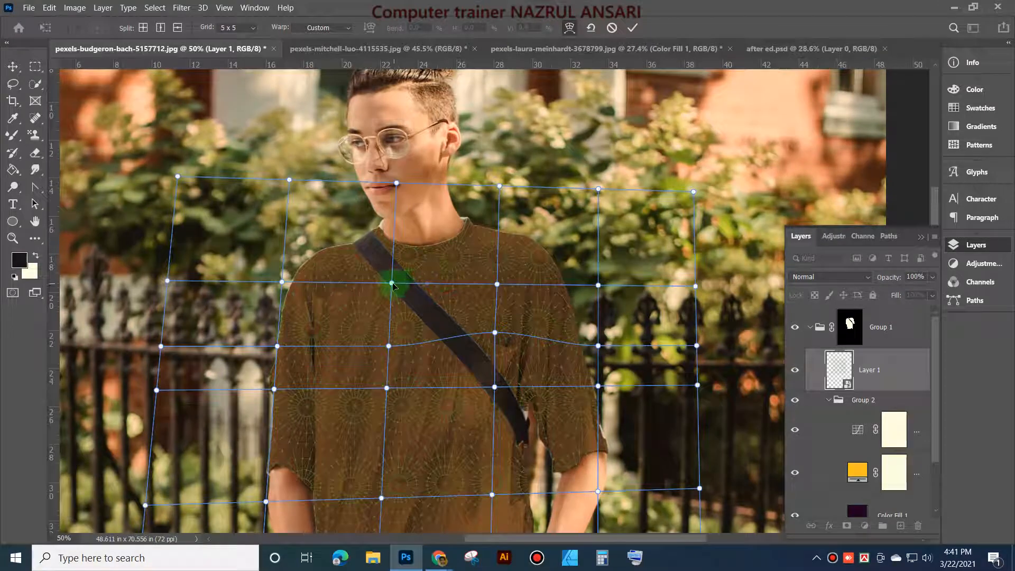
{"action": "left_click_drag", "start_coordinate": [392, 284], "coordinate": [390, 303]}
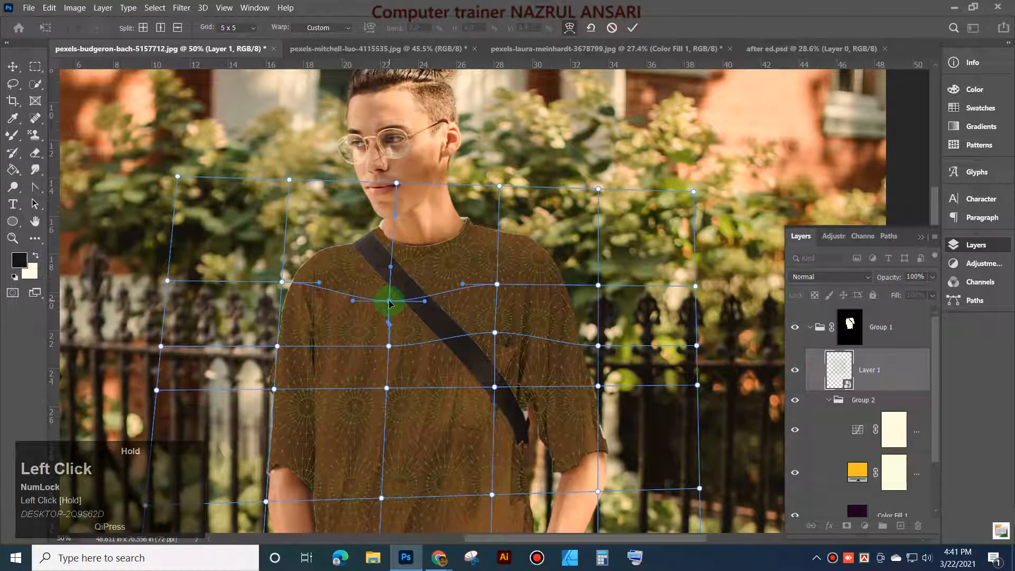
{"action": "left_click_drag", "start_coordinate": [293, 494], "coordinate": [355, 357]}
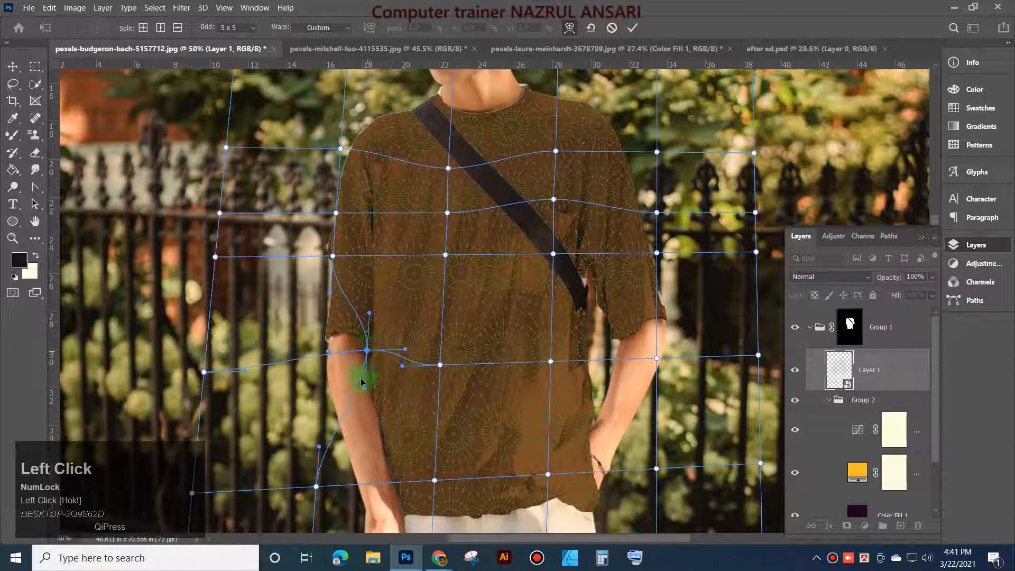
{"action": "left_click_drag", "start_coordinate": [338, 257], "coordinate": [355, 260]}
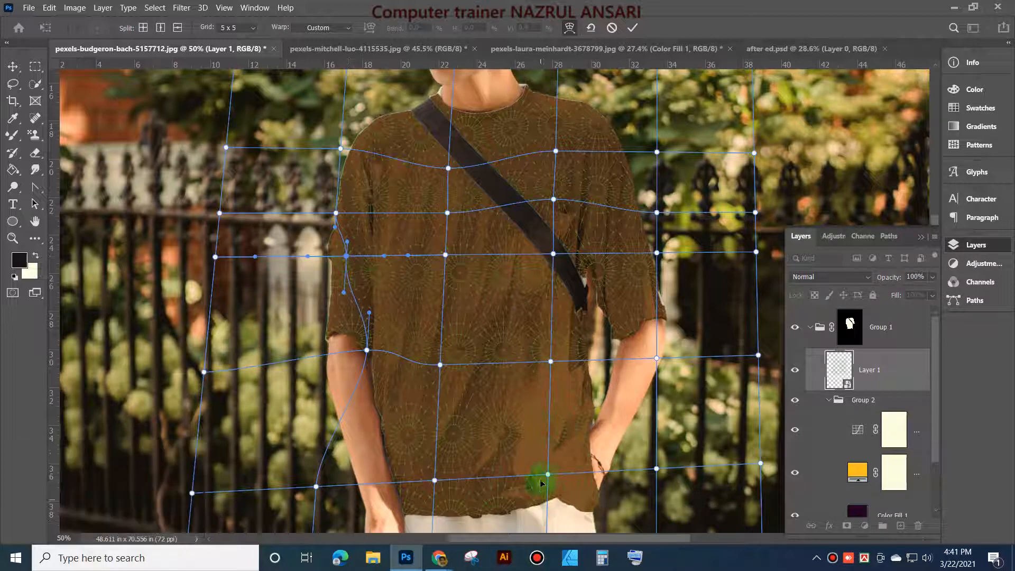
Step: Raise the two warp points near the shirt's hem and shift the two points at the strap's lower end toward the right-hand sleeve
{"action": "left_click_drag", "start_coordinate": [549, 476], "coordinate": [548, 472]}
{"action": "left_click_drag", "start_coordinate": [548, 464], "coordinate": [546, 455]}
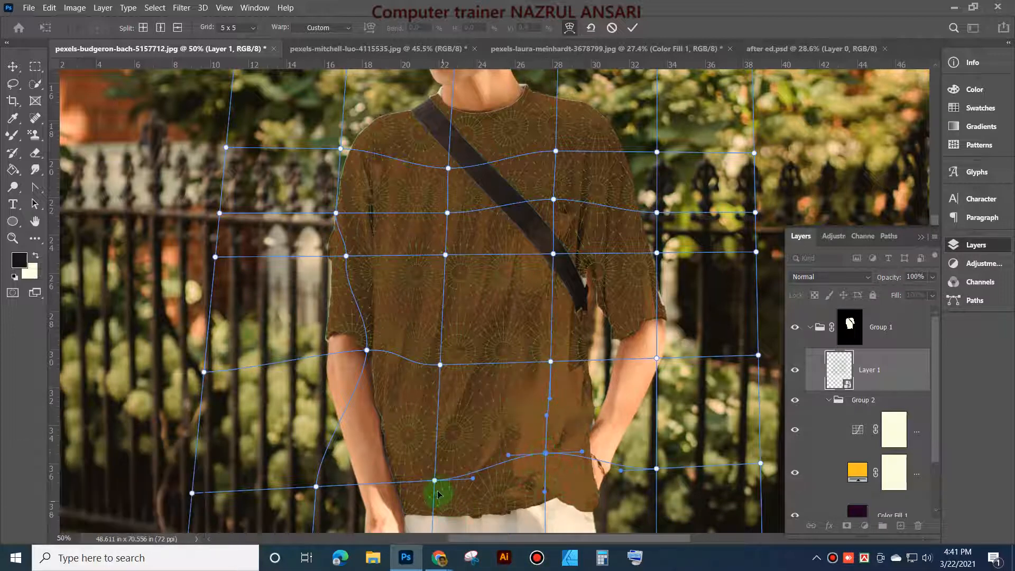
{"action": "left_click_drag", "start_coordinate": [435, 480], "coordinate": [447, 471]}
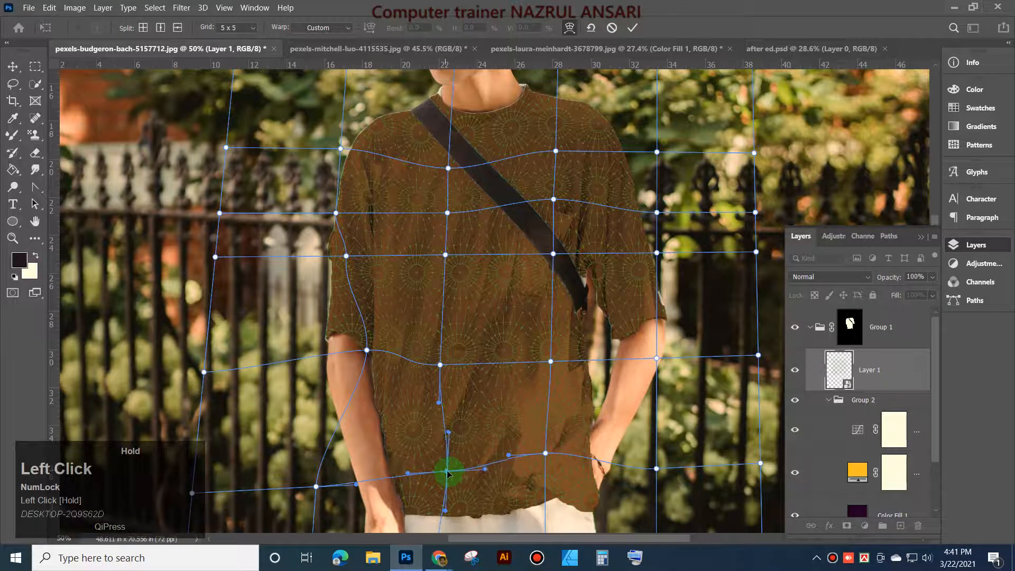
{"action": "left_click_drag", "start_coordinate": [554, 200], "coordinate": [575, 215]}
{"action": "left_click", "coordinate": [555, 253]}
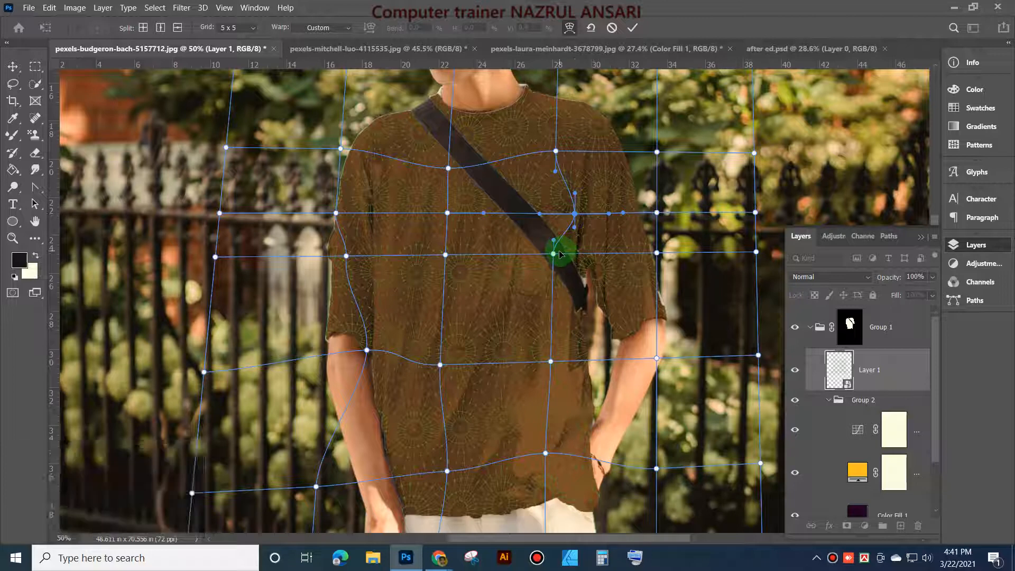
{"action": "left_click_drag", "start_coordinate": [554, 256], "coordinate": [564, 259]}
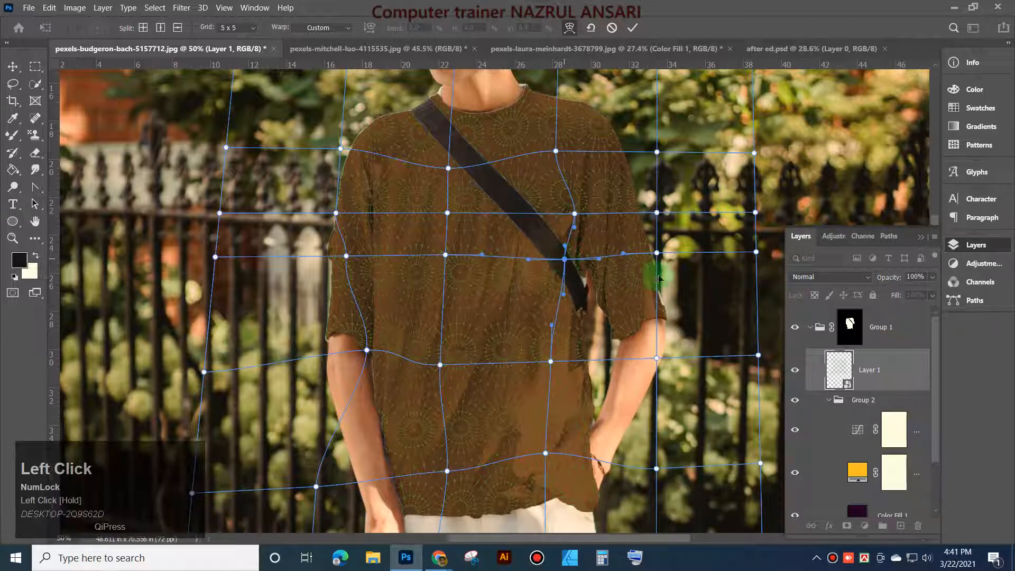
Step: Pull the three upper warp points along the right-hand sleeve inward to follow the sleeve's outer edge
{"action": "left_click", "coordinate": [657, 253]}
{"action": "left_click_drag", "start_coordinate": [656, 256], "coordinate": [648, 255]}
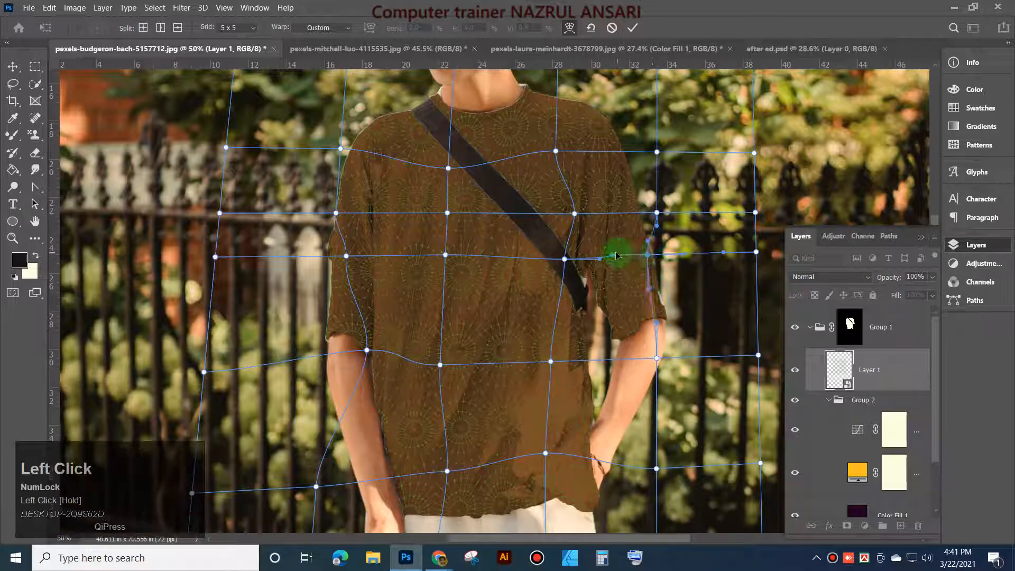
{"action": "left_click", "coordinate": [613, 255]}
{"action": "left_click_drag", "start_coordinate": [655, 211], "coordinate": [641, 207]}
{"action": "left_click_drag", "start_coordinate": [656, 152], "coordinate": [646, 152]}
Step: Lower the warp points at mid-chest and the right-hand waist, and raise the centre and right-hand points near the hem
{"action": "left_click", "coordinate": [545, 249]}
{"action": "left_click_drag", "start_coordinate": [446, 256], "coordinate": [452, 266]}
{"action": "left_click_drag", "start_coordinate": [550, 362], "coordinate": [557, 386]}
{"action": "left_click_drag", "start_coordinate": [655, 468], "coordinate": [633, 456]}
{"action": "left_click_drag", "start_coordinate": [447, 471], "coordinate": [447, 455]}
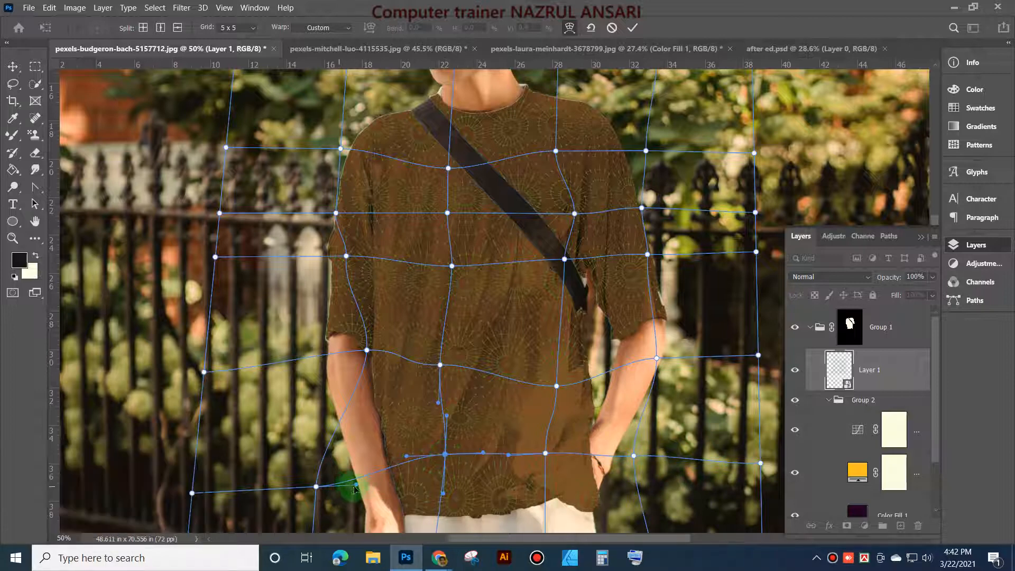
Step: Adjust the warp handle beside the left-hand hem, move the two left-hand sleeve points further inward and apply the warp
{"action": "left_click_drag", "start_coordinate": [356, 484], "coordinate": [394, 480]}
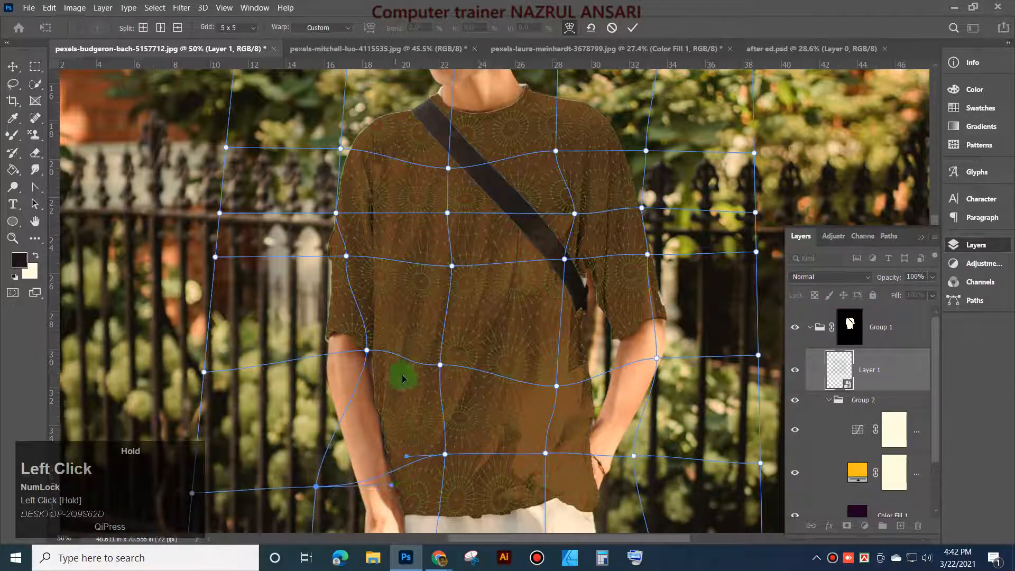
{"action": "left_click", "coordinate": [369, 351]}
{"action": "left_click_drag", "start_coordinate": [369, 351], "coordinate": [380, 351]}
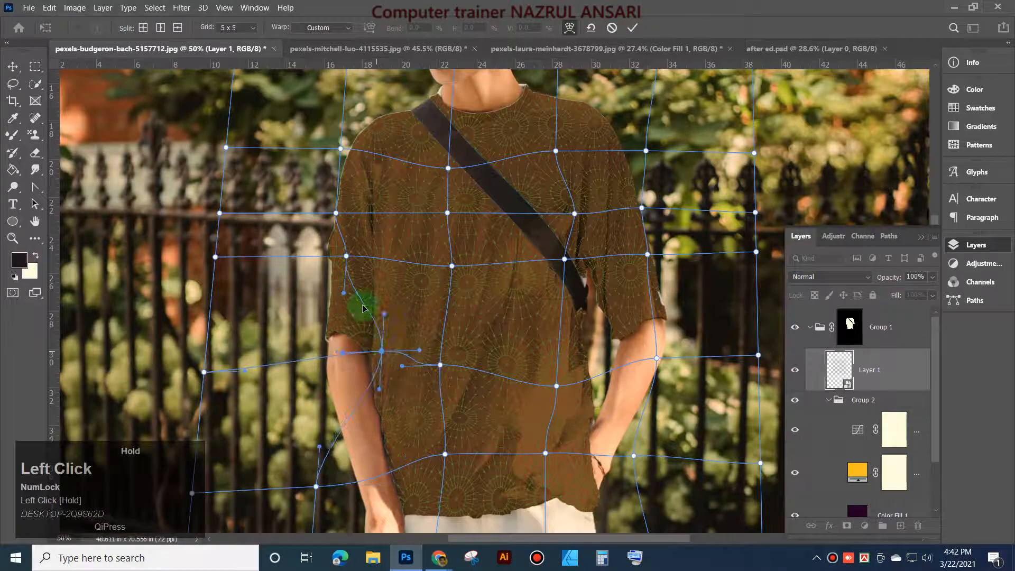
{"action": "left_click_drag", "start_coordinate": [347, 257], "coordinate": [354, 259]}
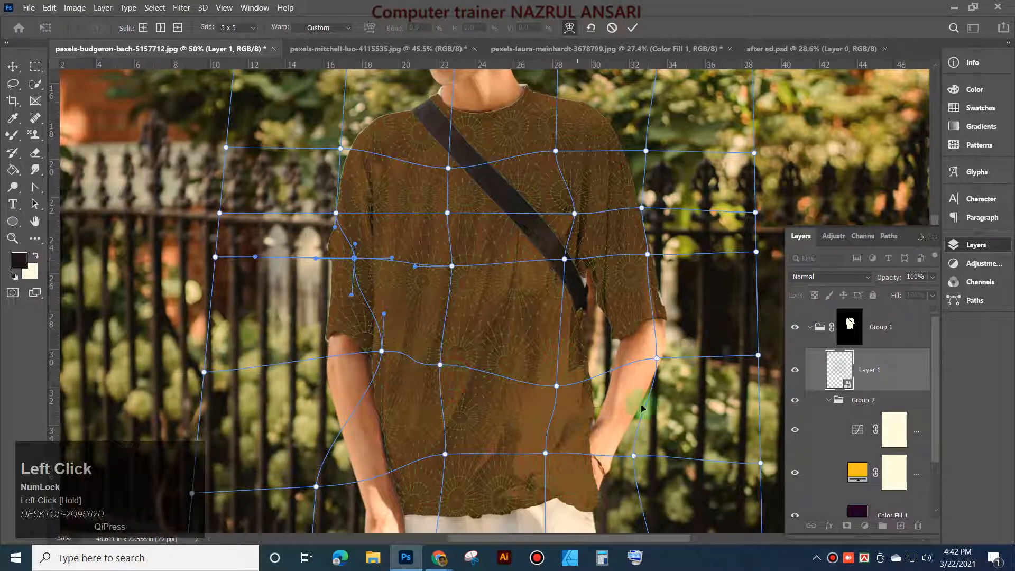
{"action": "left_click", "coordinate": [633, 28]}
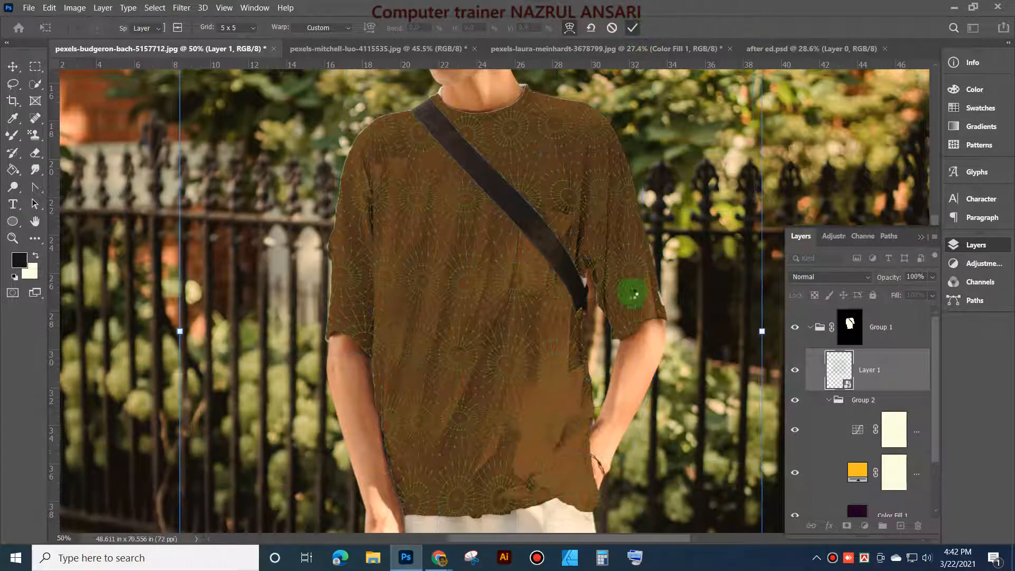
Step: Try out different opacities for the Layer 1 pattern
{"action": "scroll", "coordinate": [616, 291], "scroll_direction": "down", "scroll_amount": 2}
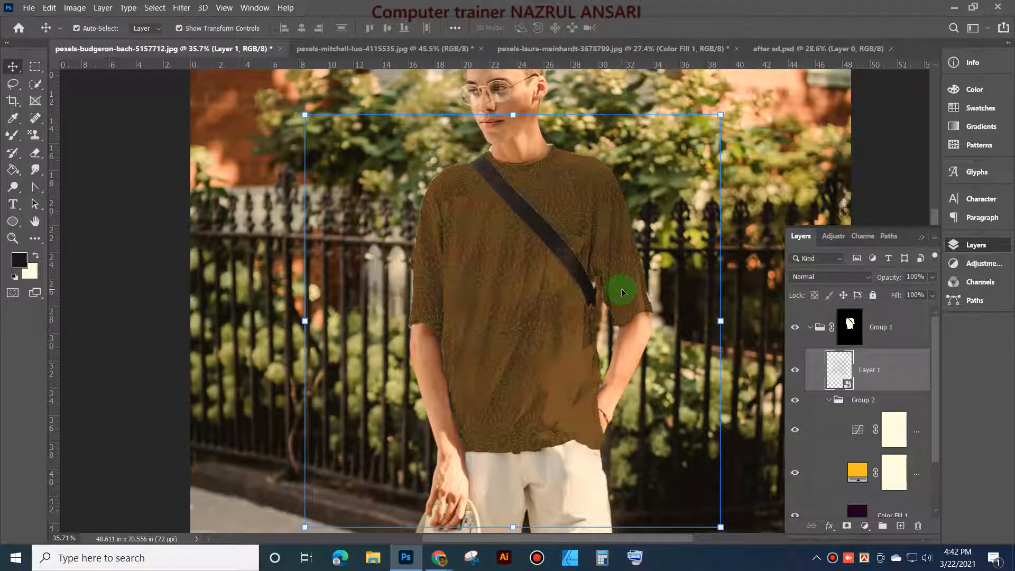
{"action": "left_click", "coordinate": [934, 278]}
{"action": "mouse_move", "coordinate": [934, 296]}
{"action": "left_mouse_down"}
{"action": "mouse_move", "coordinate": [909, 296]}
{"action": "mouse_move", "coordinate": [927, 300]}
{"action": "left_mouse_up"}
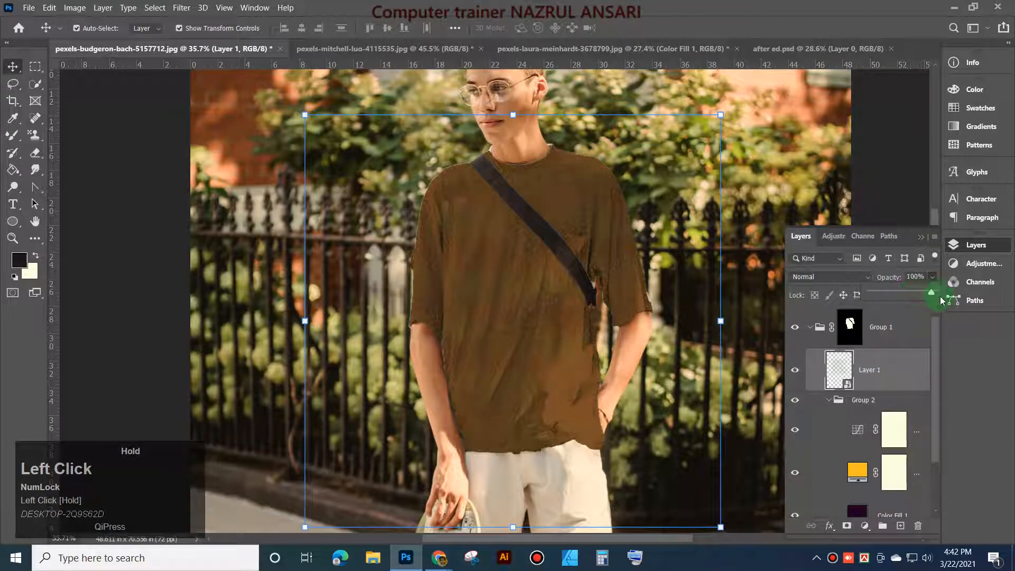
{"action": "scroll", "coordinate": [903, 420], "scroll_direction": "down", "scroll_amount": 2}
{"action": "scroll", "coordinate": [902, 421], "scroll_direction": "up", "scroll_amount": 2}
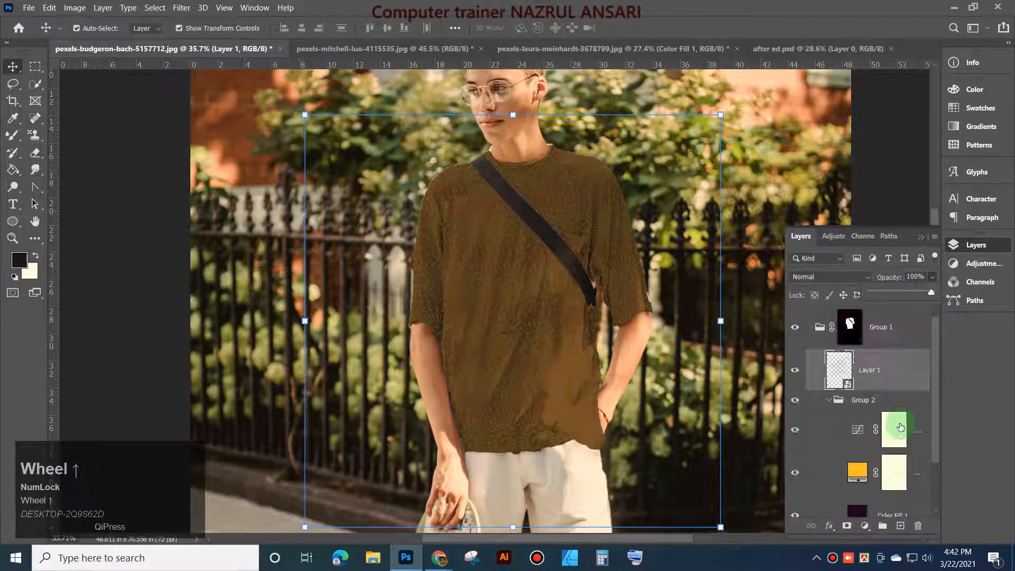
Step: Collapse Group 1, add a Curves adjustment above it, adjust the RGB curve's midtones and clip the adjustment to the group
{"action": "left_click", "coordinate": [810, 329]}
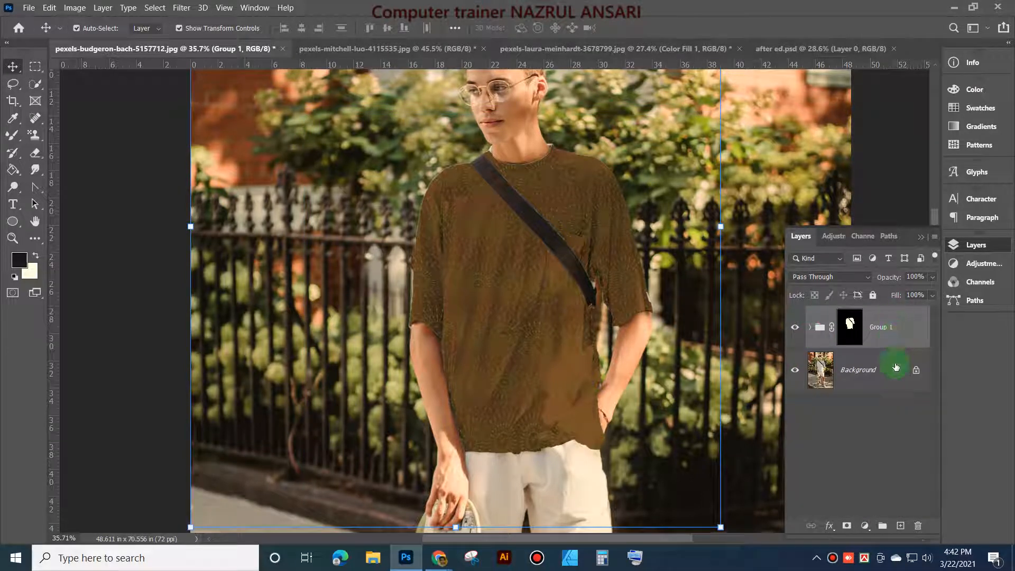
{"action": "left_click", "coordinate": [873, 525]}
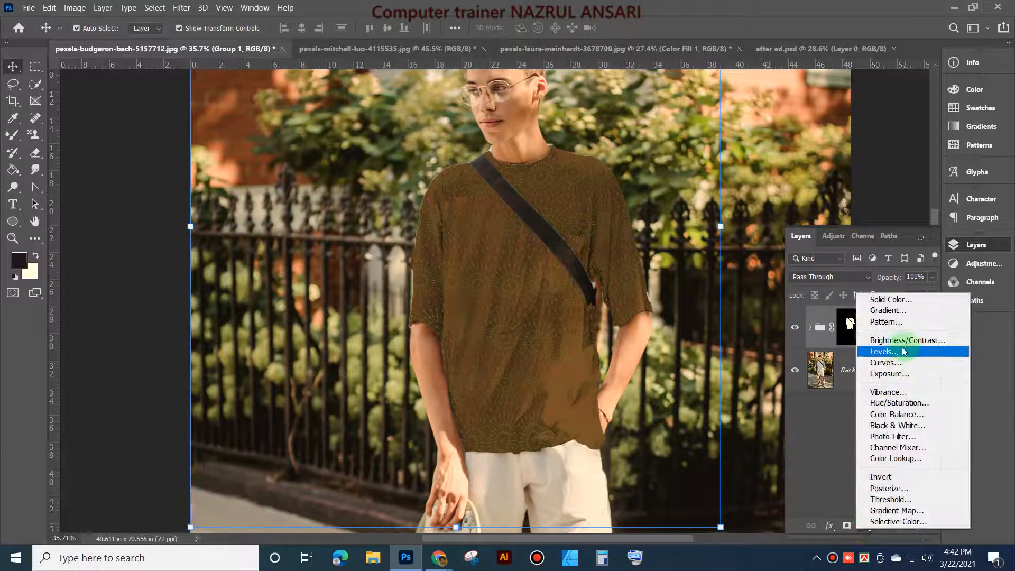
{"action": "left_click", "coordinate": [893, 363]}
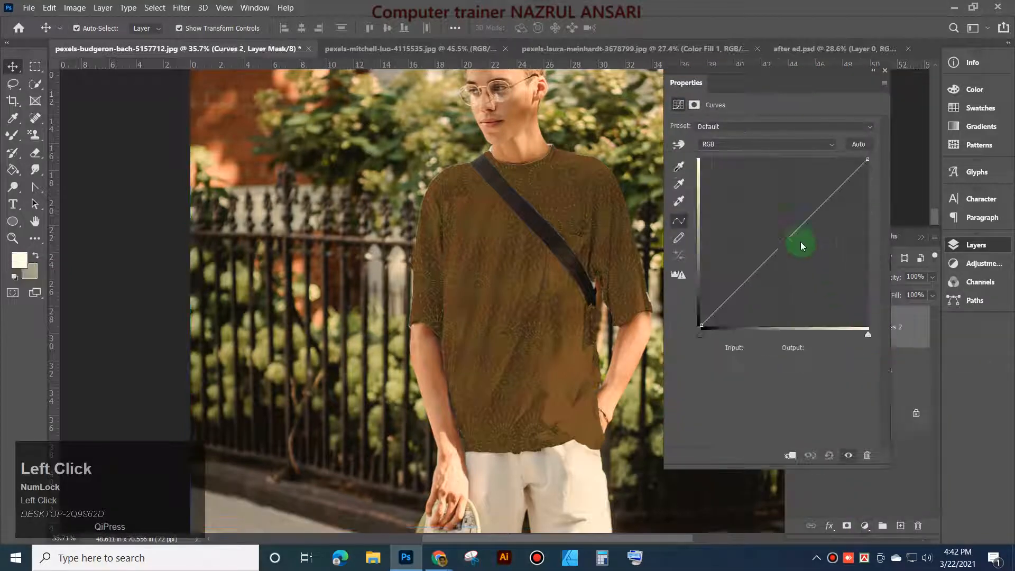
{"action": "mouse_move", "coordinate": [793, 235]}
{"action": "left_mouse_down"}
{"action": "mouse_move", "coordinate": [773, 214]}
{"action": "mouse_move", "coordinate": [789, 257]}
{"action": "mouse_move", "coordinate": [751, 218]}
{"action": "mouse_move", "coordinate": [784, 241]}
{"action": "left_mouse_up"}
{"action": "left_click", "coordinate": [791, 457]}
Step: Raise the Green channel's curve to output 166 at input 127
{"action": "left_click", "coordinate": [835, 139]}
{"action": "left_click", "coordinate": [745, 170]}
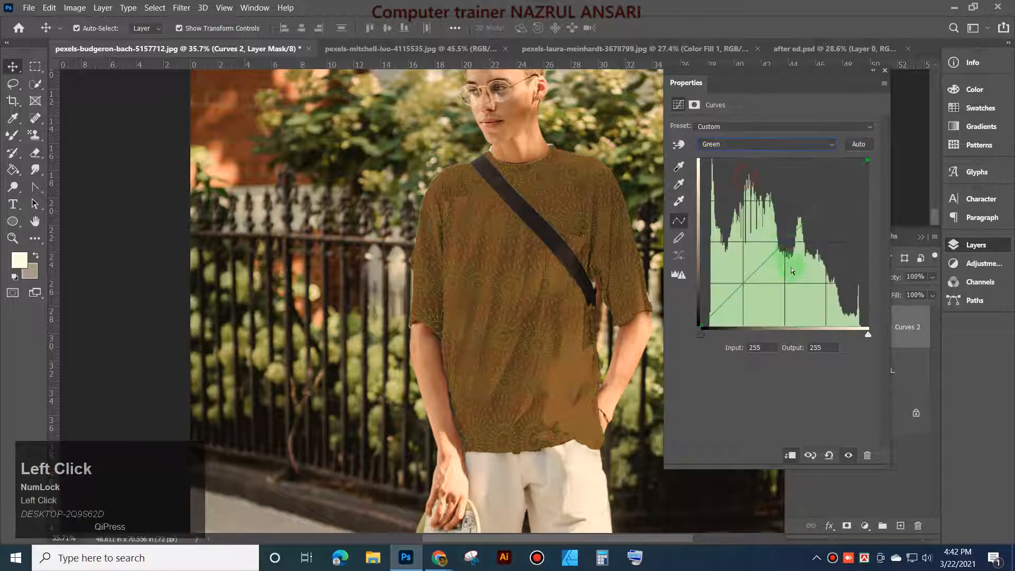
{"action": "left_click_drag", "start_coordinate": [775, 229], "coordinate": [785, 217]}
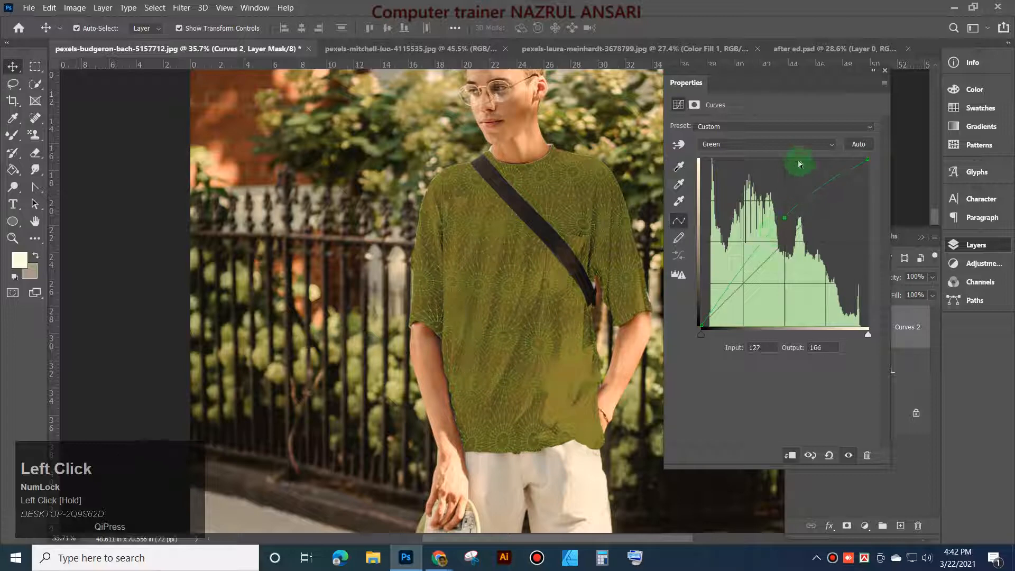
Step: Raise the Blue channel's curve to output 176 at input 88, collapse the curve settings and check the shirt pattern up close
{"action": "left_click", "coordinate": [793, 144]}
{"action": "left_click", "coordinate": [753, 186]}
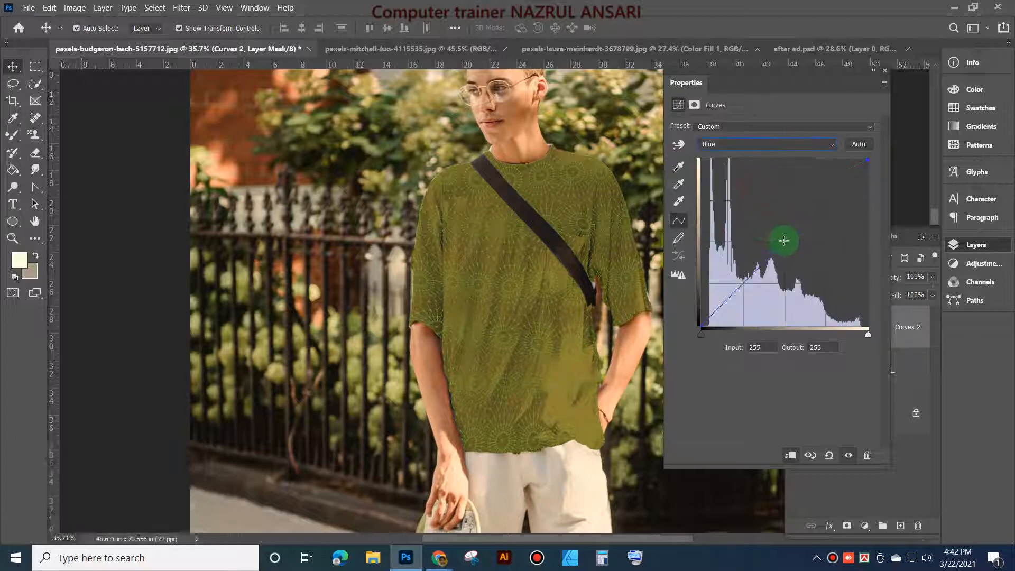
{"action": "mouse_move", "coordinate": [767, 221]}
{"action": "left_mouse_down"}
{"action": "mouse_move", "coordinate": [795, 247]}
{"action": "mouse_move", "coordinate": [757, 209]}
{"action": "left_mouse_up"}
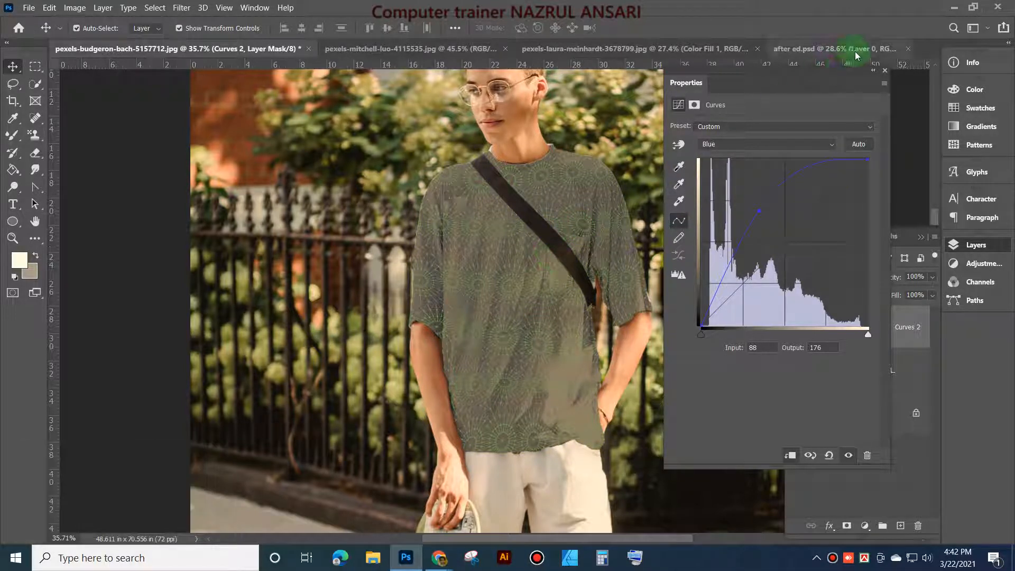
{"action": "left_click", "coordinate": [875, 77]}
{"action": "scroll", "coordinate": [564, 325], "scroll_direction": "up", "scroll_amount": 3}
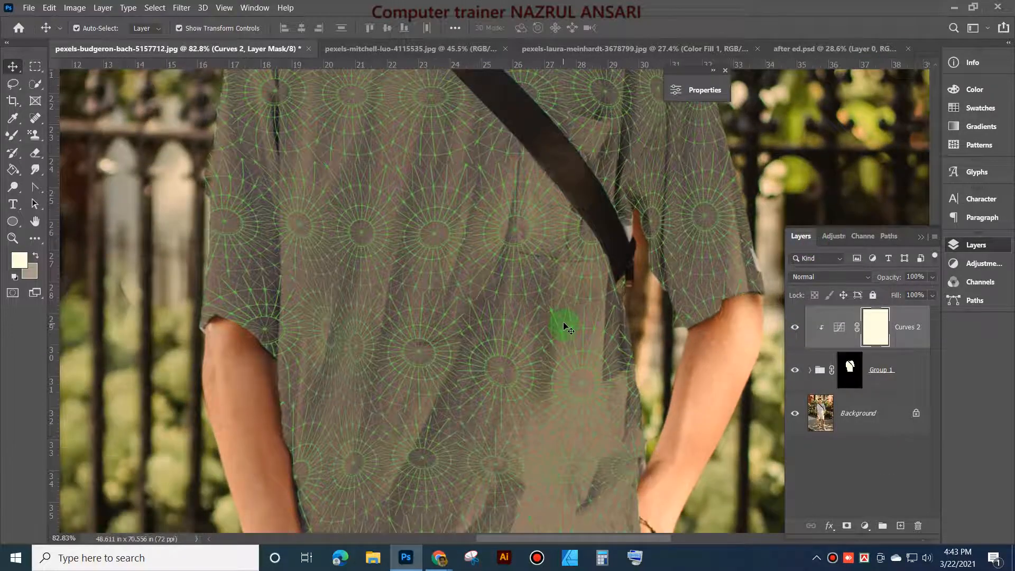
{"action": "scroll", "coordinate": [564, 326], "scroll_direction": "down", "scroll_amount": 3}
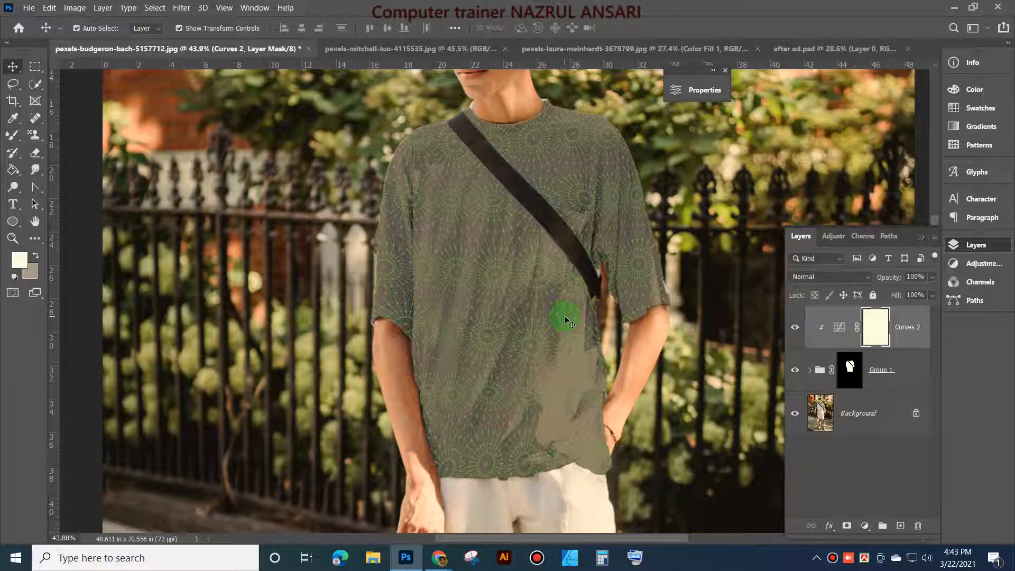
Step: Split the black Underlying Layer Blend If slider of the Curves 2 adjustment to 41 / 77
{"action": "left_click", "coordinate": [914, 320]}
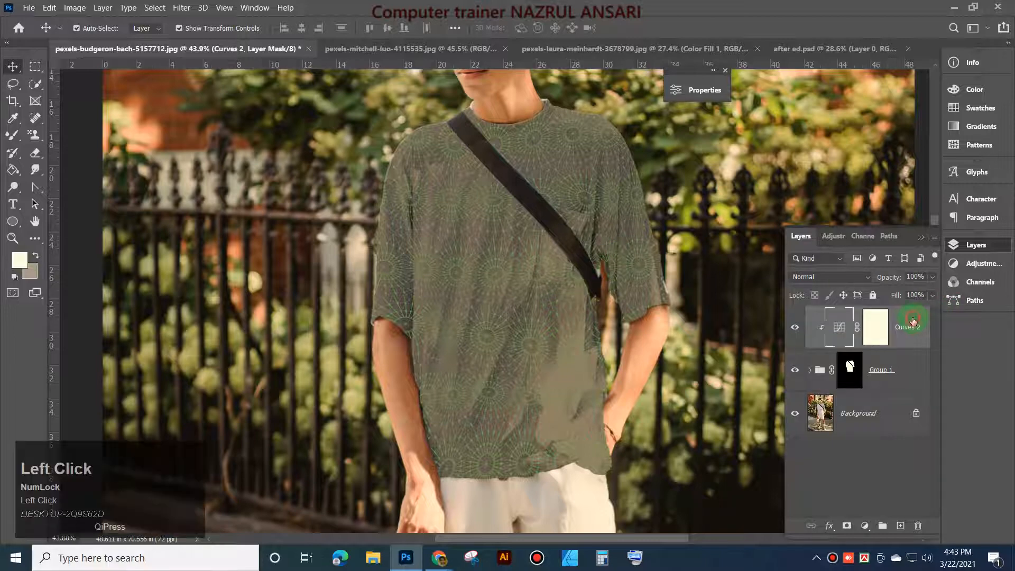
{"action": "double_click", "coordinate": [912, 319]}
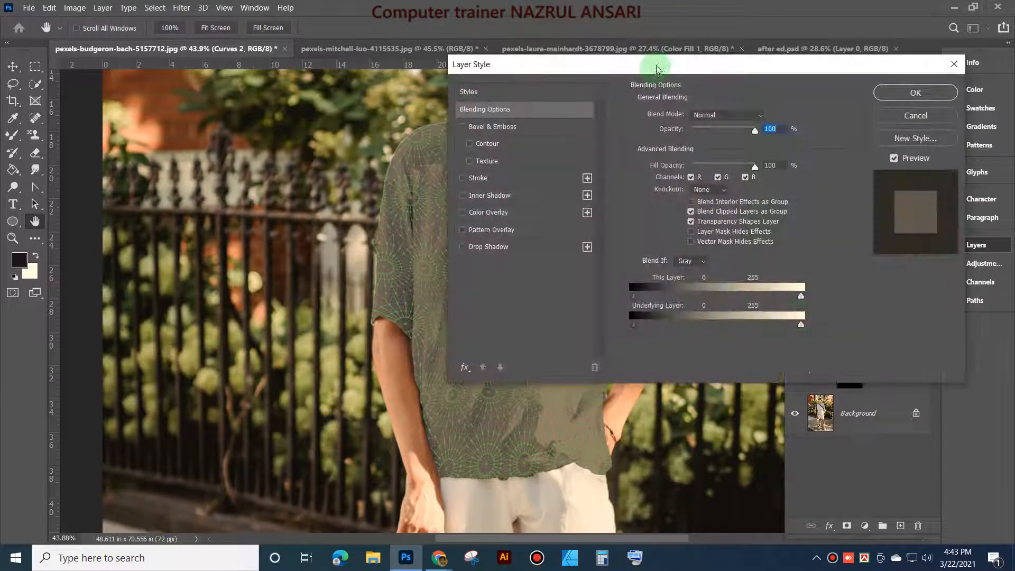
{"action": "left_click_drag", "start_coordinate": [656, 72], "coordinate": [825, 12]}
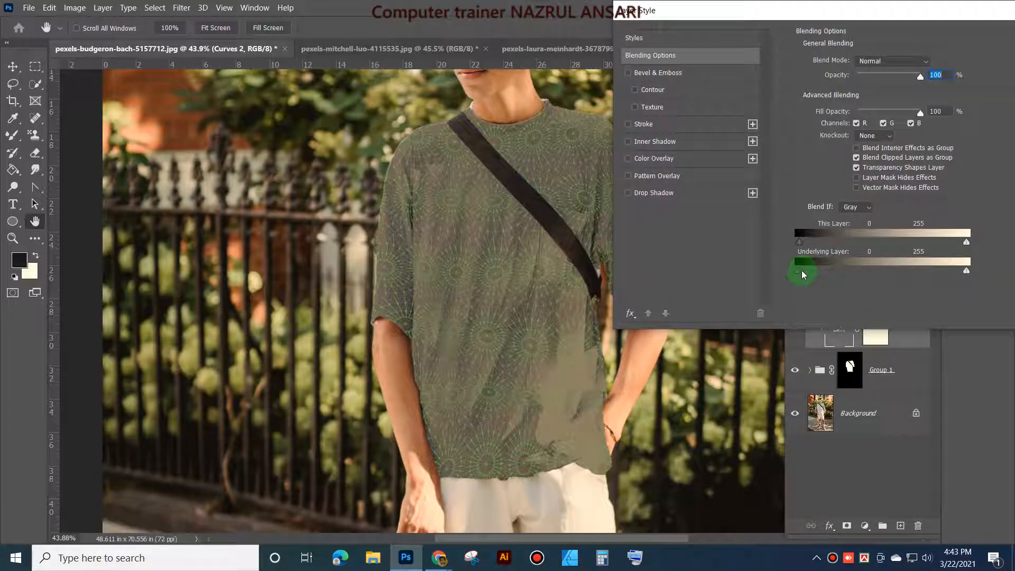
{"action": "left_click_drag", "start_coordinate": [802, 274], "coordinate": [828, 276], "text": "alt"}
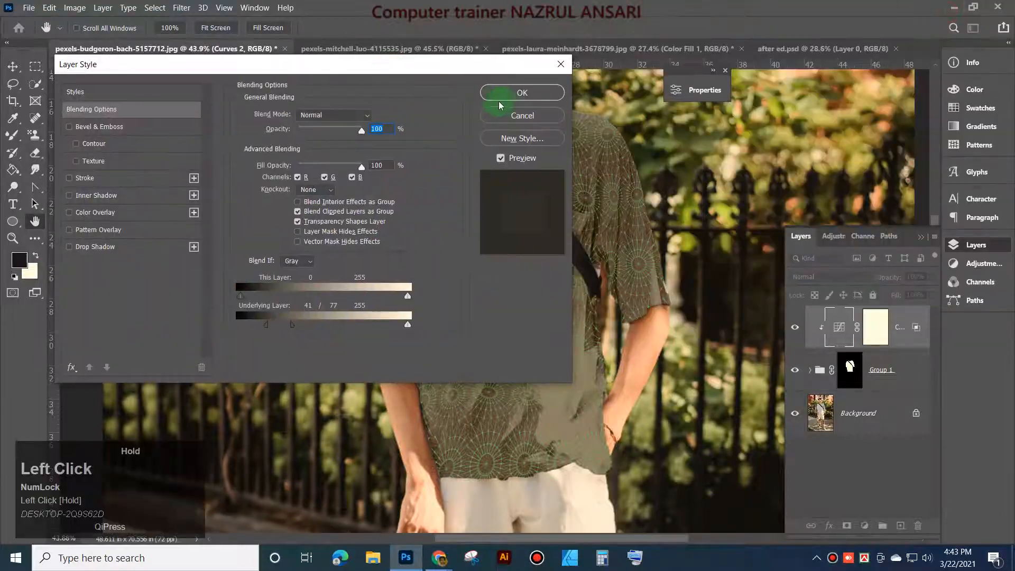
{"action": "left_click", "coordinate": [506, 99]}
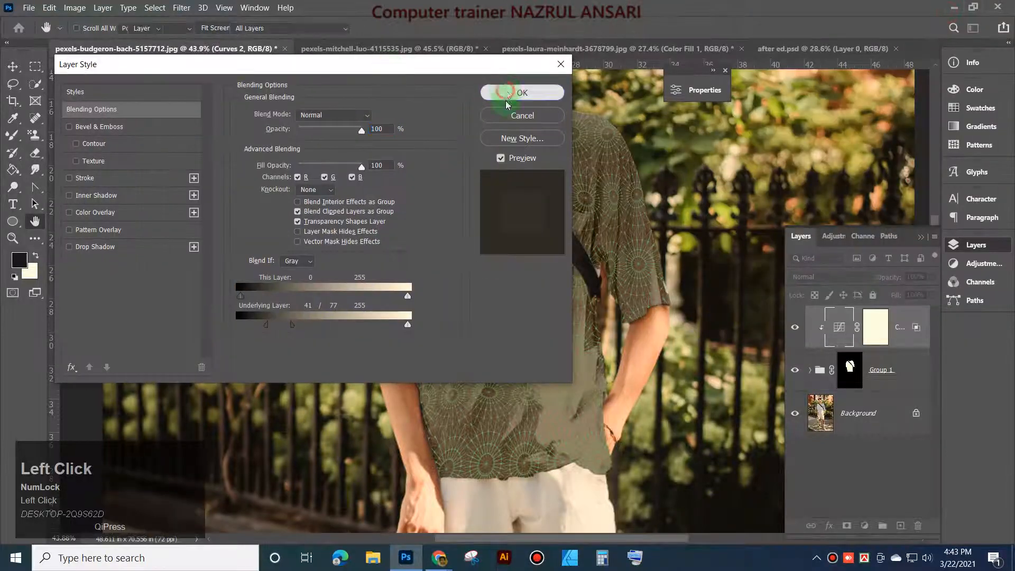
Step: Compare the shirt with and without the Curves 2 adjustment by switching its visibility off and on
{"action": "scroll", "coordinate": [681, 341], "scroll_direction": "down", "scroll_amount": 3}
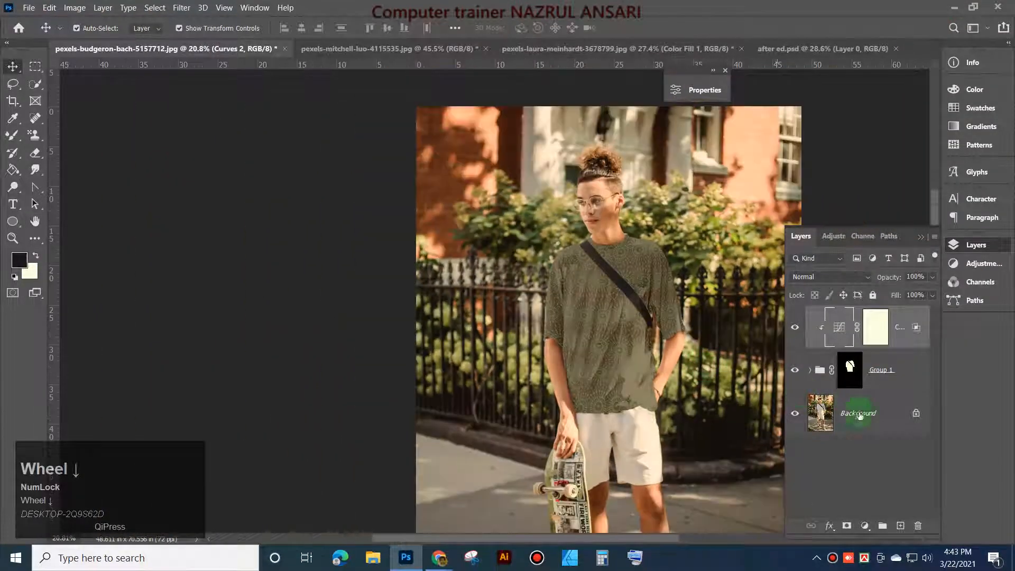
{"action": "scroll", "coordinate": [621, 352], "scroll_direction": "up", "scroll_amount": 5}
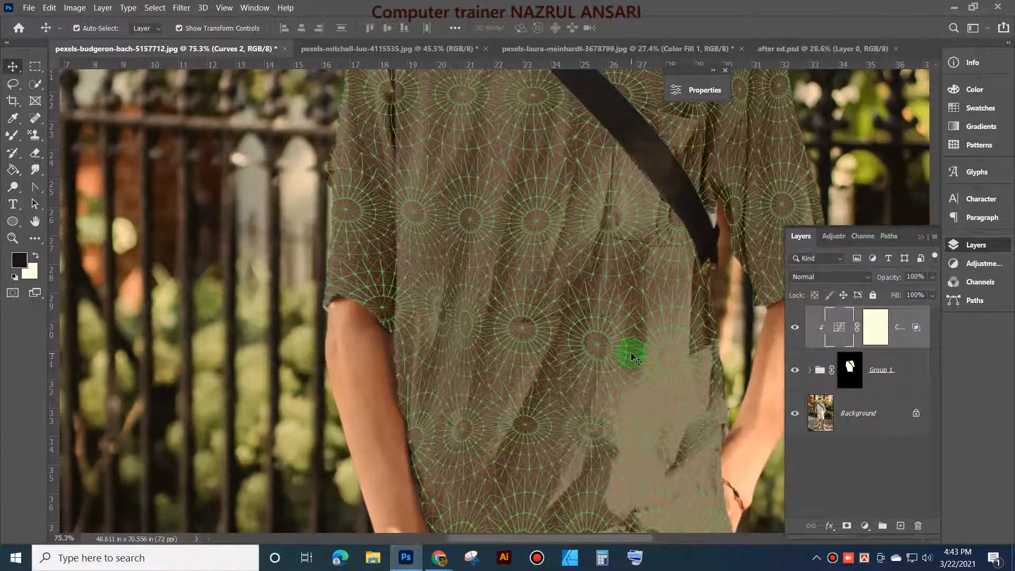
{"action": "scroll", "coordinate": [634, 357], "scroll_direction": "down", "scroll_amount": 5}
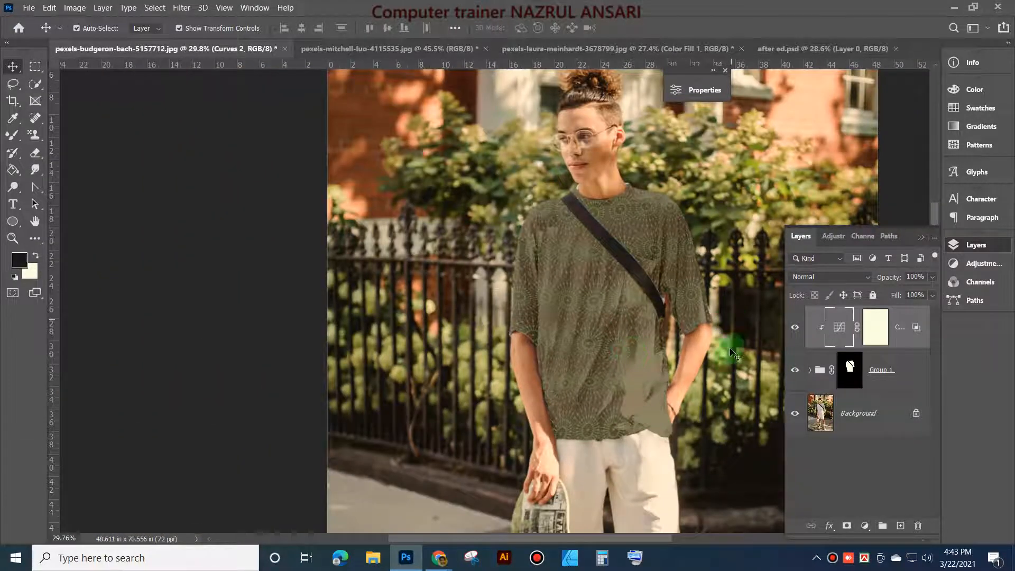
{"action": "scroll", "coordinate": [727, 352], "scroll_direction": "up", "scroll_amount": 4}
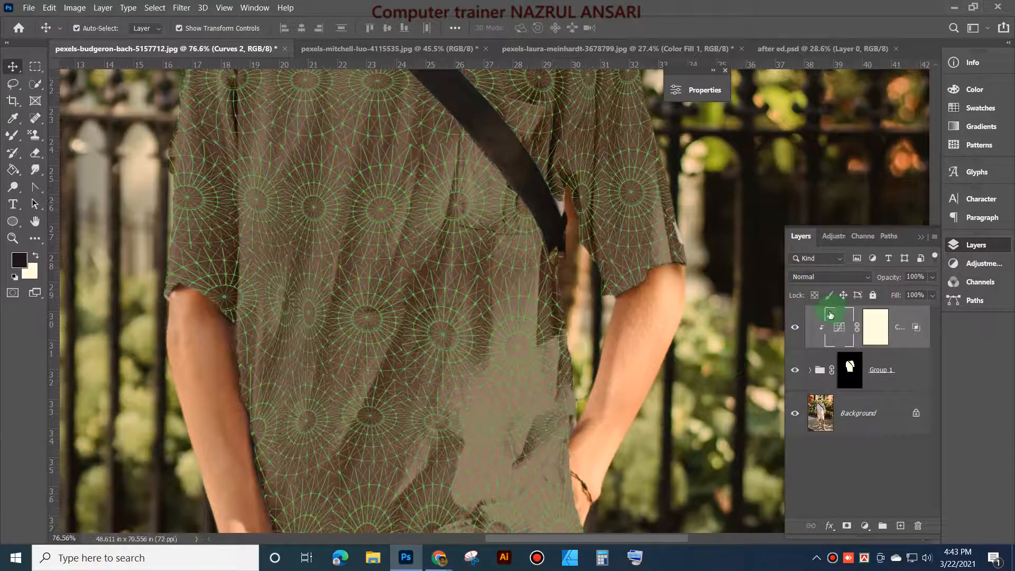
{"action": "left_click", "coordinate": [794, 327]}
{"action": "left_click", "coordinate": [793, 328]}
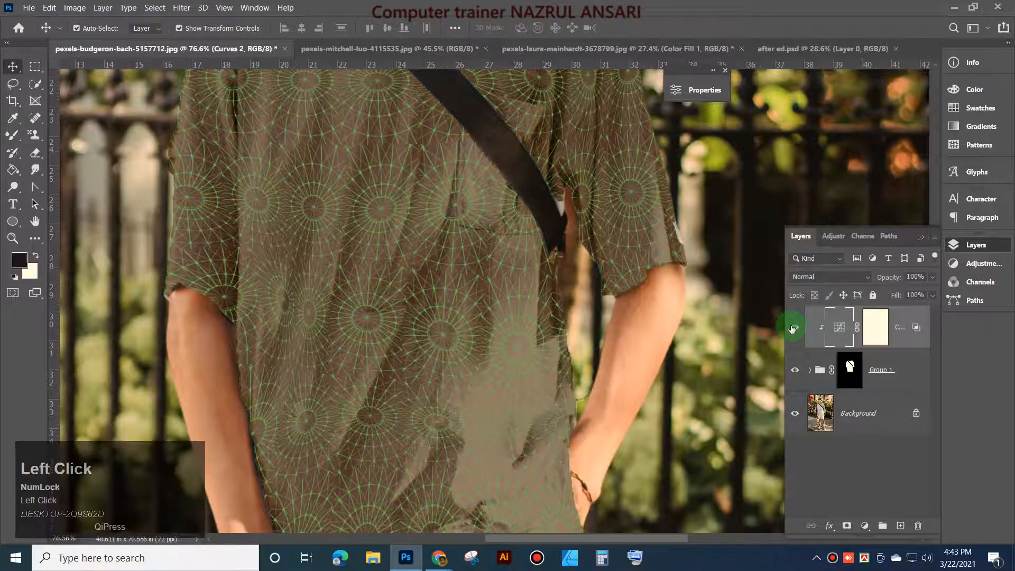
{"action": "left_click", "coordinate": [791, 328]}
{"action": "left_click", "coordinate": [792, 327]}
{"action": "left_click", "coordinate": [791, 328]}
{"action": "left_click", "coordinate": [792, 327]}
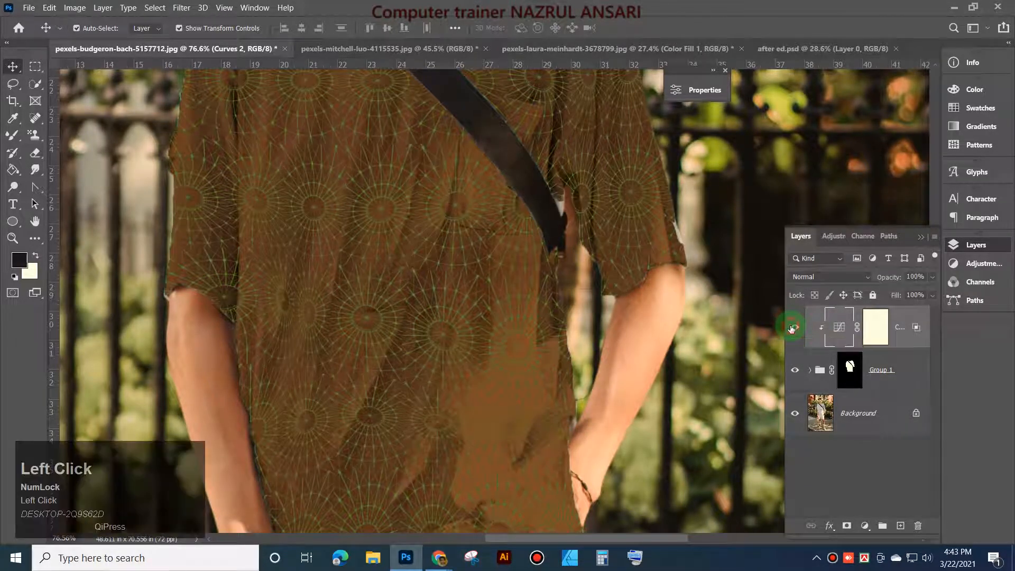
Step: Examine the patterned shirt up close and against the whole photo
{"action": "scroll", "coordinate": [426, 452], "scroll_direction": "down", "scroll_amount": 2}
{"action": "scroll", "coordinate": [426, 452], "scroll_direction": "down", "scroll_amount": 3}
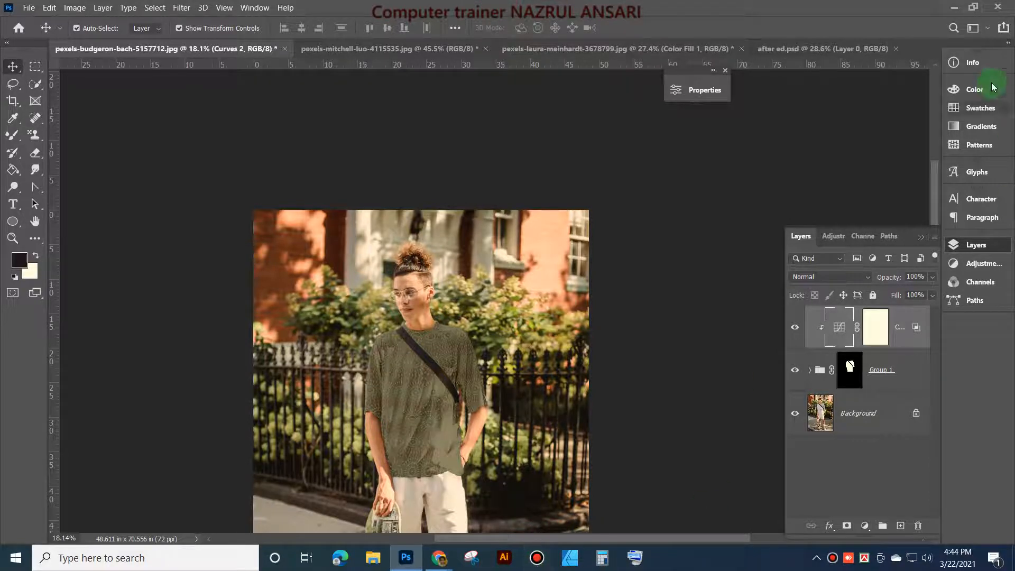
{"action": "left_click", "coordinate": [954, 8]}
{"action": "mouse_move", "coordinate": [580, 4]}
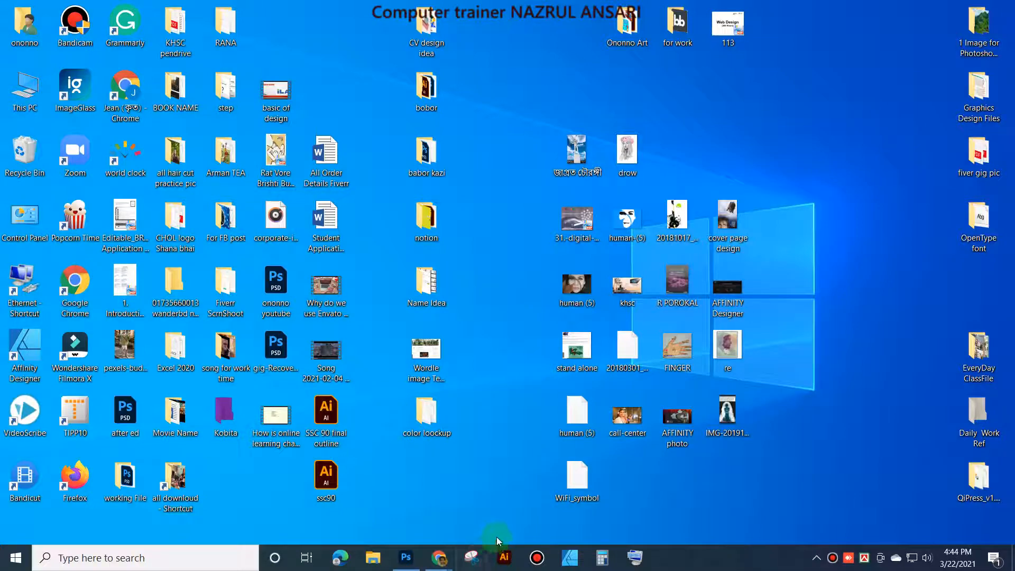
{"action": "left_click", "coordinate": [405, 557]}
{"action": "scroll", "coordinate": [544, 471], "scroll_direction": "down", "scroll_amount": 2}
{"action": "scroll", "coordinate": [537, 336], "scroll_direction": "up", "scroll_amount": 6}
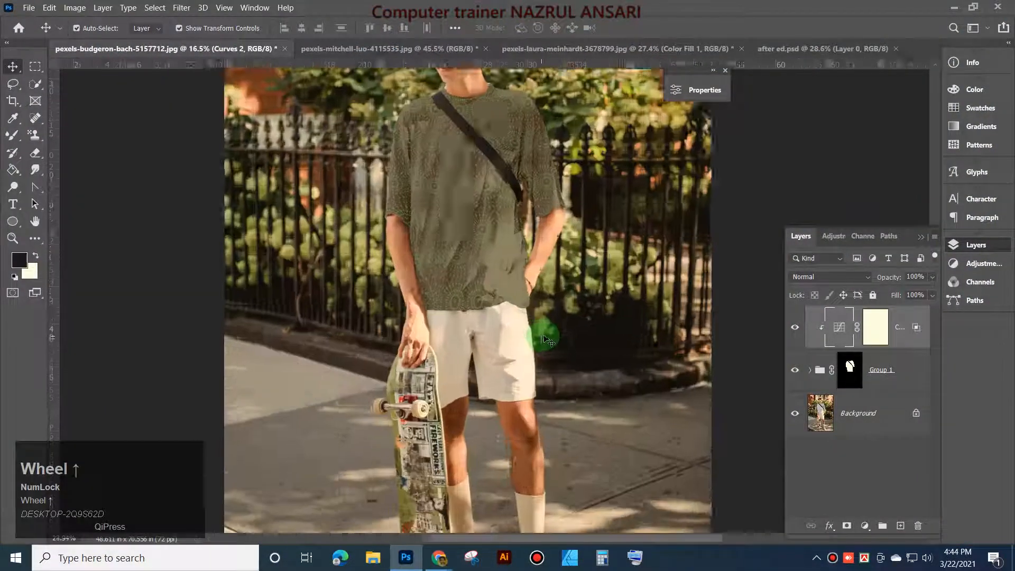
{"action": "scroll", "coordinate": [545, 333], "scroll_direction": "down", "scroll_amount": 1}
{"action": "scroll", "coordinate": [513, 249], "scroll_direction": "up", "scroll_amount": 6}
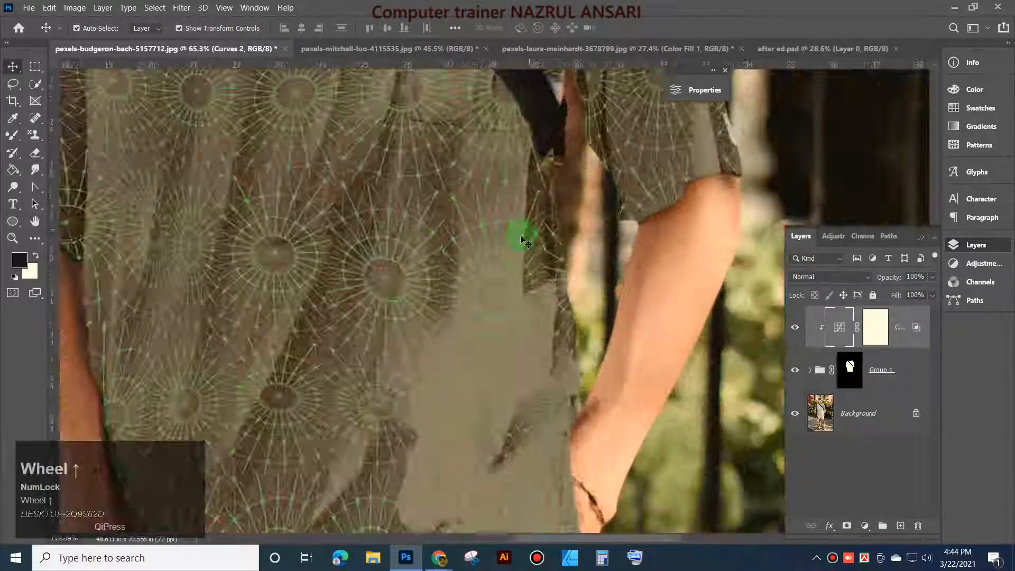
{"action": "scroll", "coordinate": [508, 240], "scroll_direction": "down", "scroll_amount": 6}
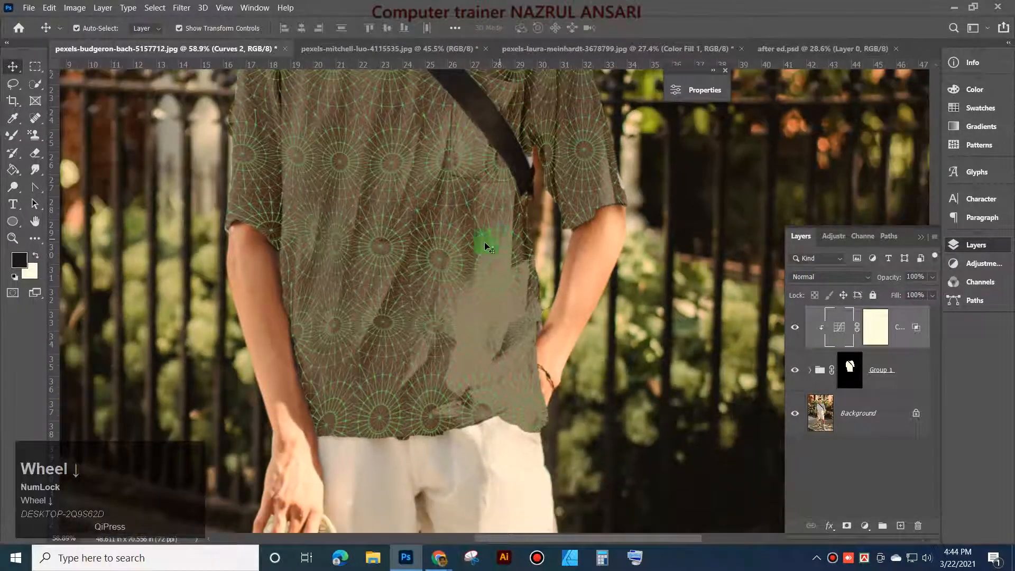
{"action": "scroll", "coordinate": [413, 259], "scroll_direction": "down", "scroll_amount": 5}
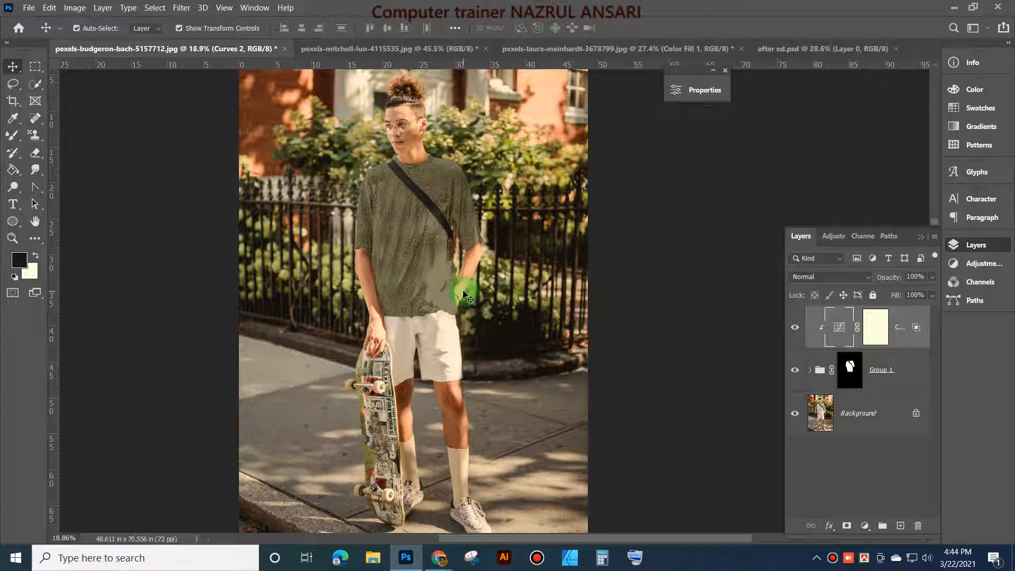
{"action": "scroll", "coordinate": [468, 213], "scroll_direction": "up", "scroll_amount": 5}
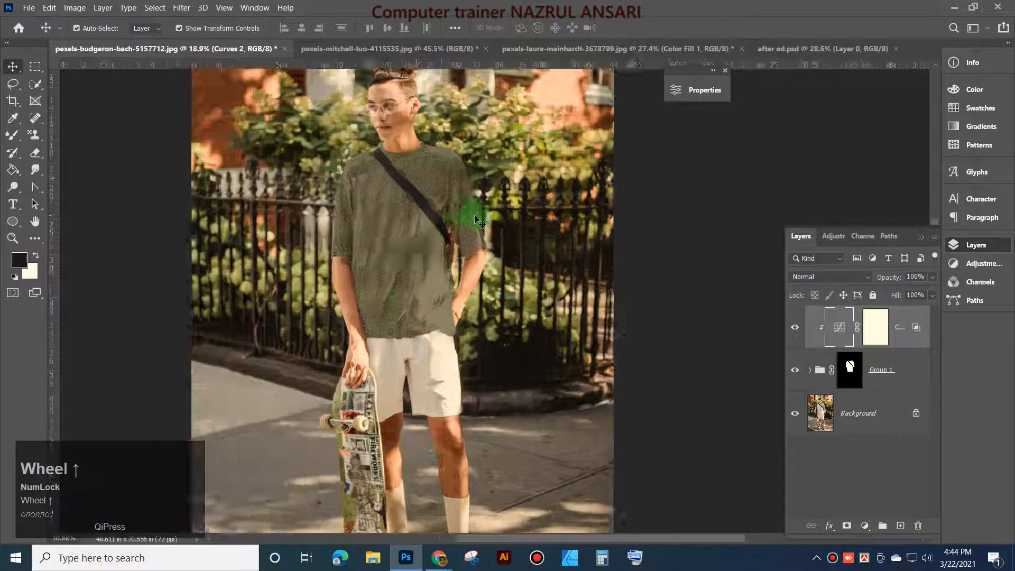
{"action": "scroll", "coordinate": [464, 218], "scroll_direction": "down", "scroll_amount": 4}
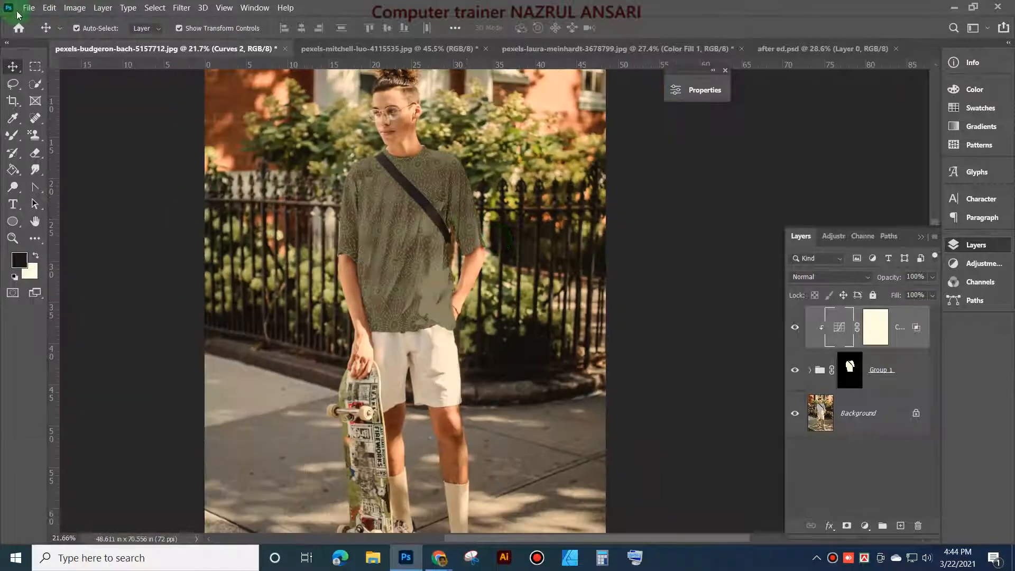
Step: Start saving a copy of the image to the Desktop in JPEG format
{"action": "left_click", "coordinate": [29, 7]}
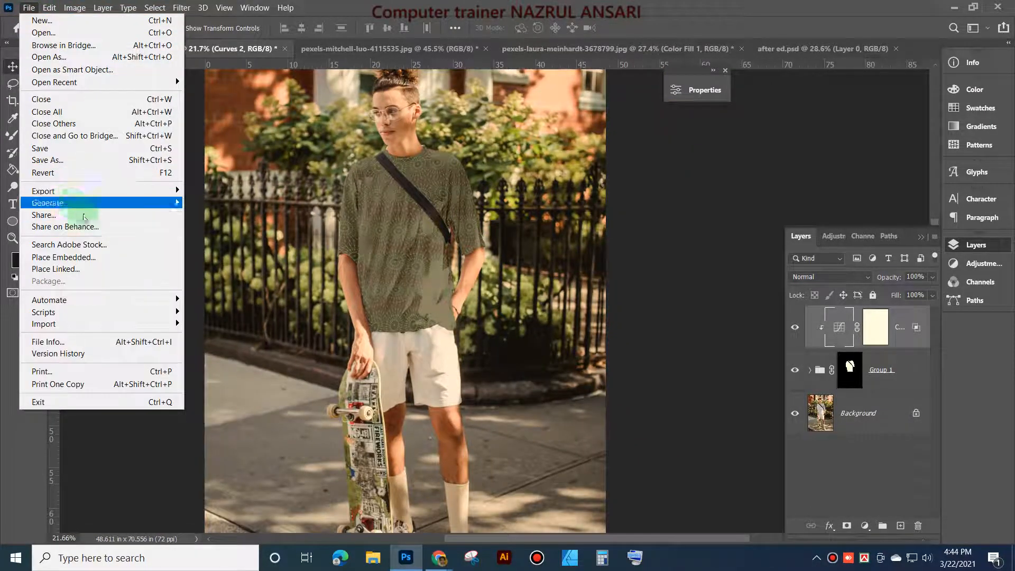
{"action": "mouse_move", "coordinate": [93, 194]}
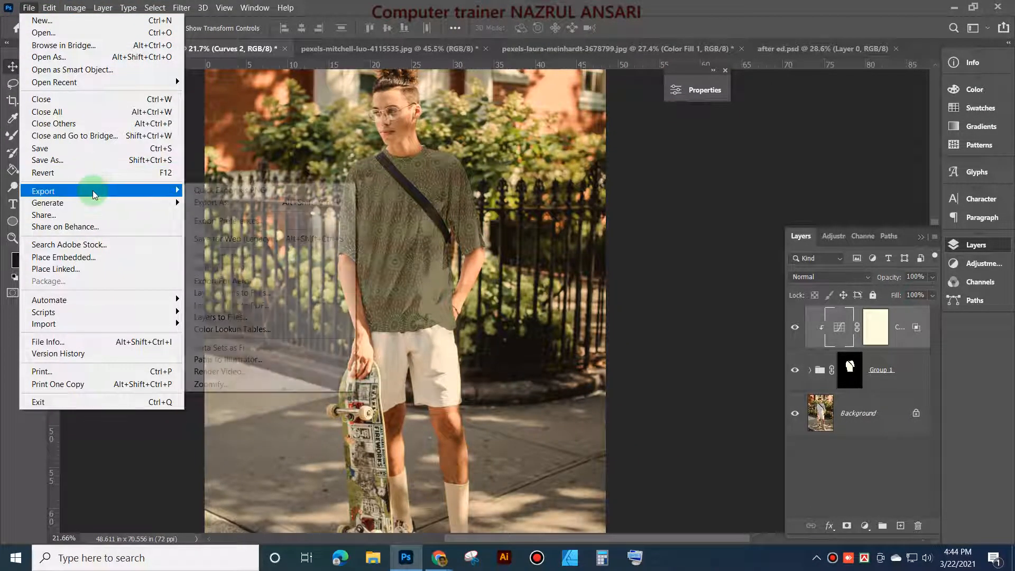
{"action": "left_click", "coordinate": [63, 160]}
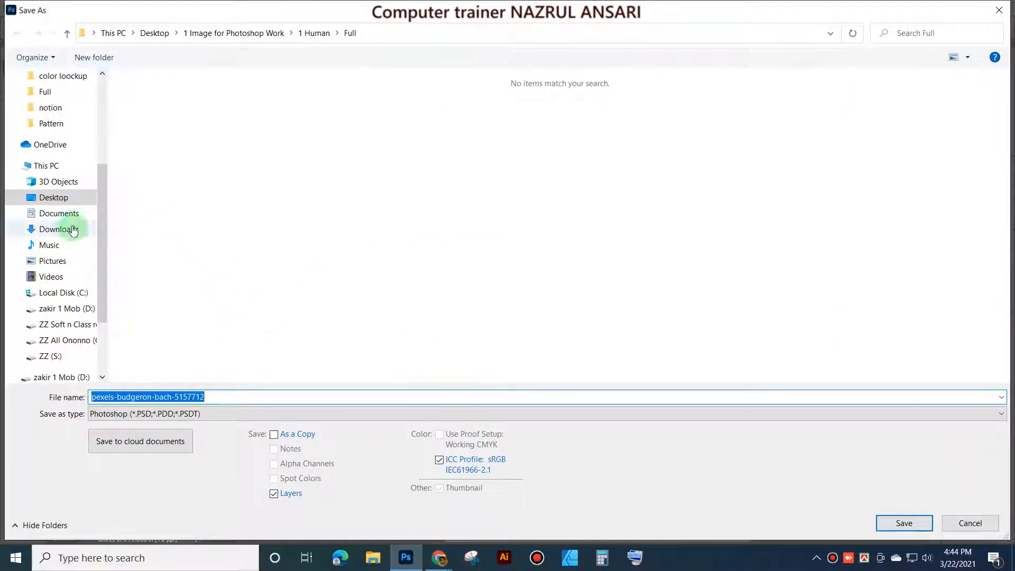
{"action": "left_click", "coordinate": [57, 197]}
{"action": "left_click", "coordinate": [135, 413]}
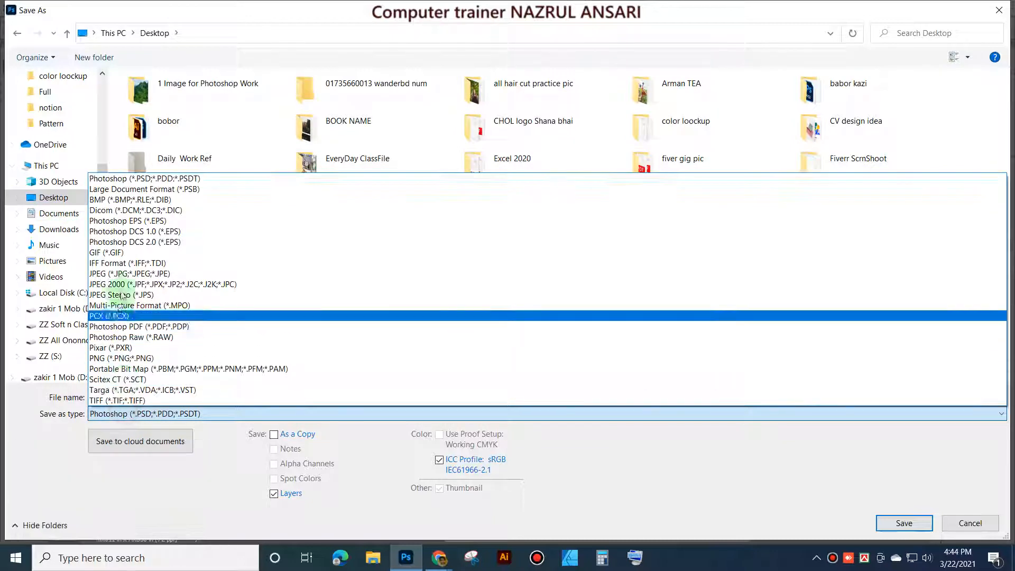
{"action": "left_click", "coordinate": [113, 274]}
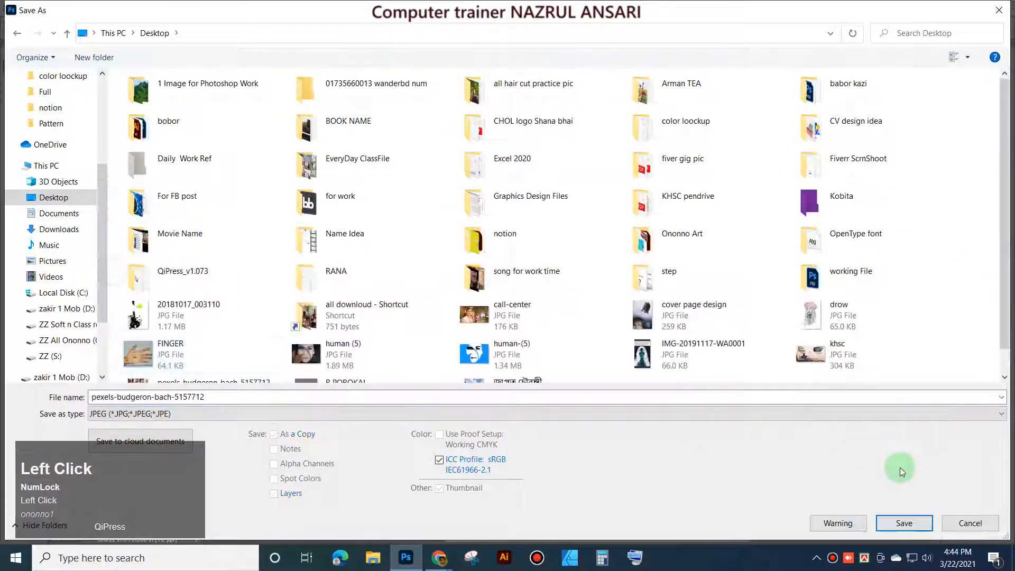
Step: Save the JPEG as "pexels-budgeron-bach-5157712 b" at quality 5 instead of replacing the existing file
{"action": "left_click", "coordinate": [887, 525]}
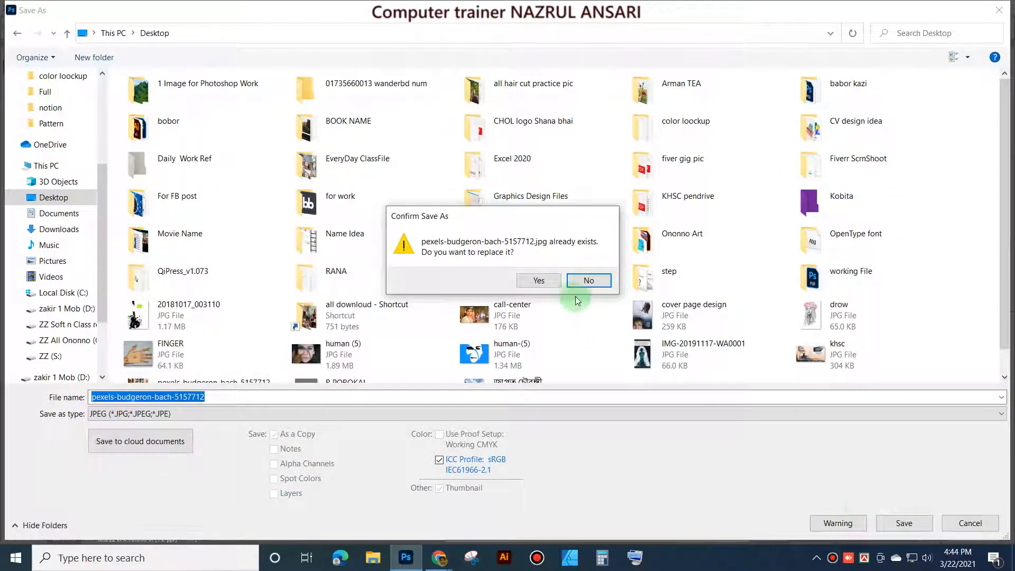
{"action": "left_click", "coordinate": [588, 280]}
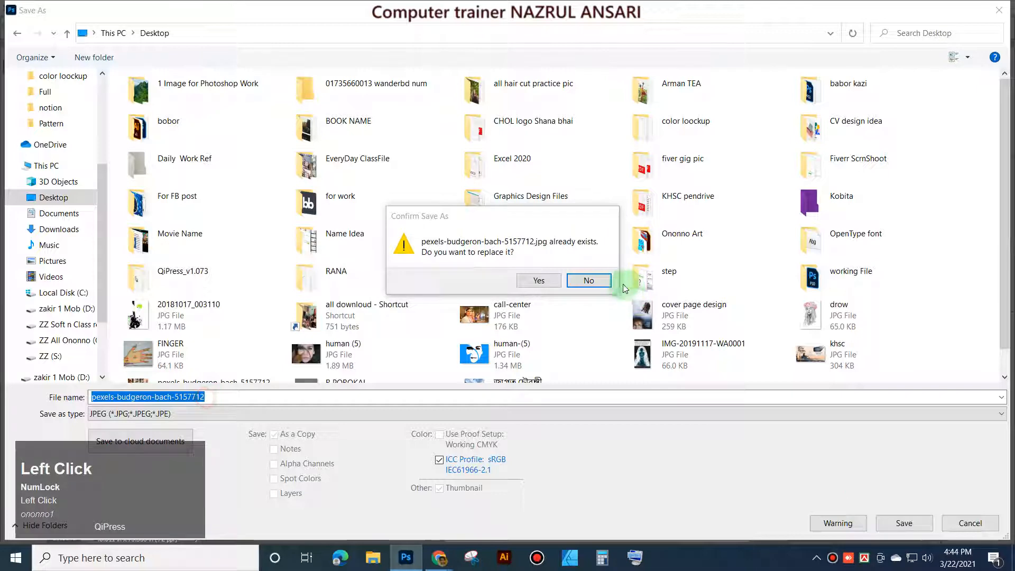
{"action": "left_click", "coordinate": [217, 397]}
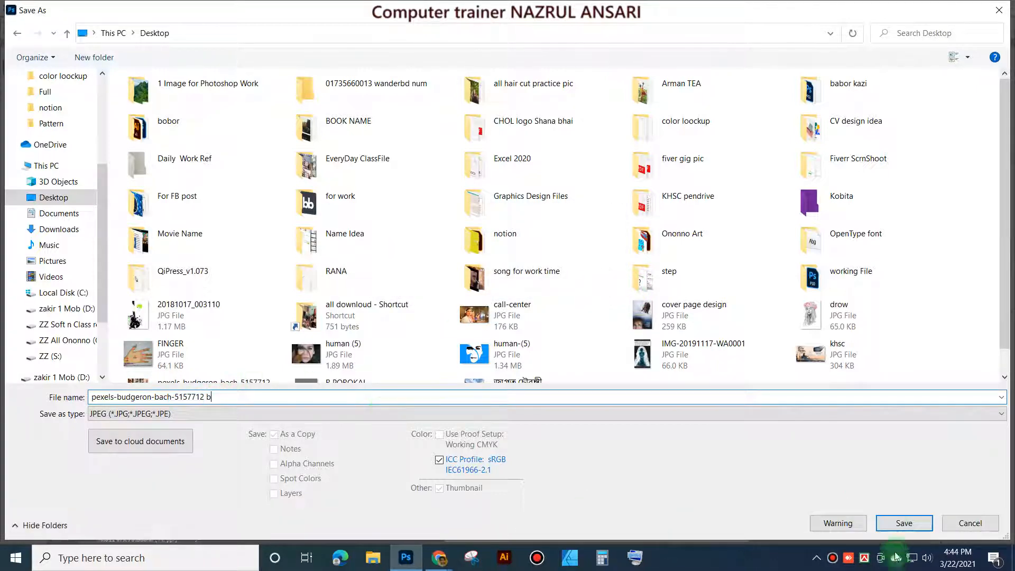
{"action": "left_click", "coordinate": [911, 525]}
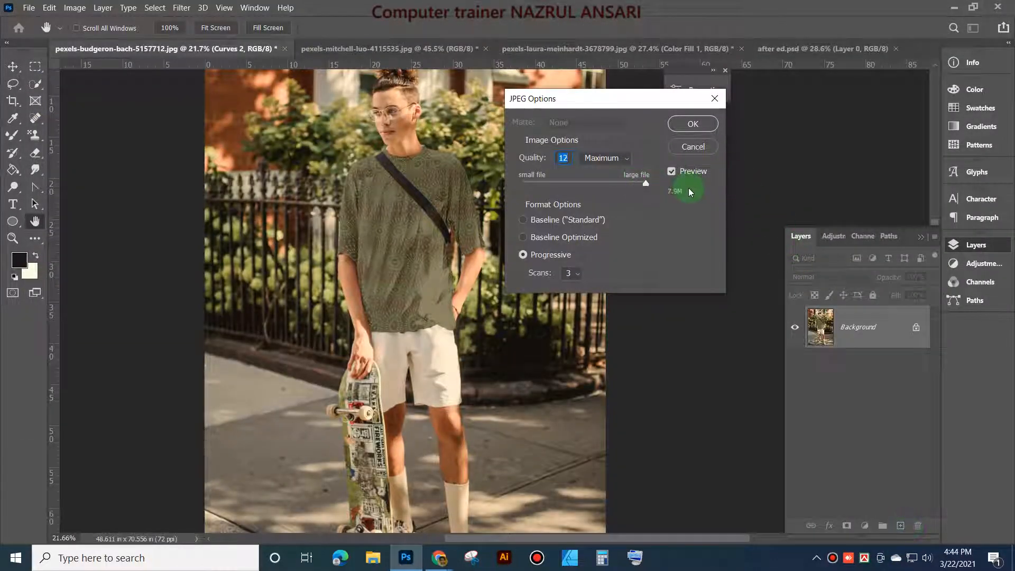
{"action": "left_click", "coordinate": [576, 182]}
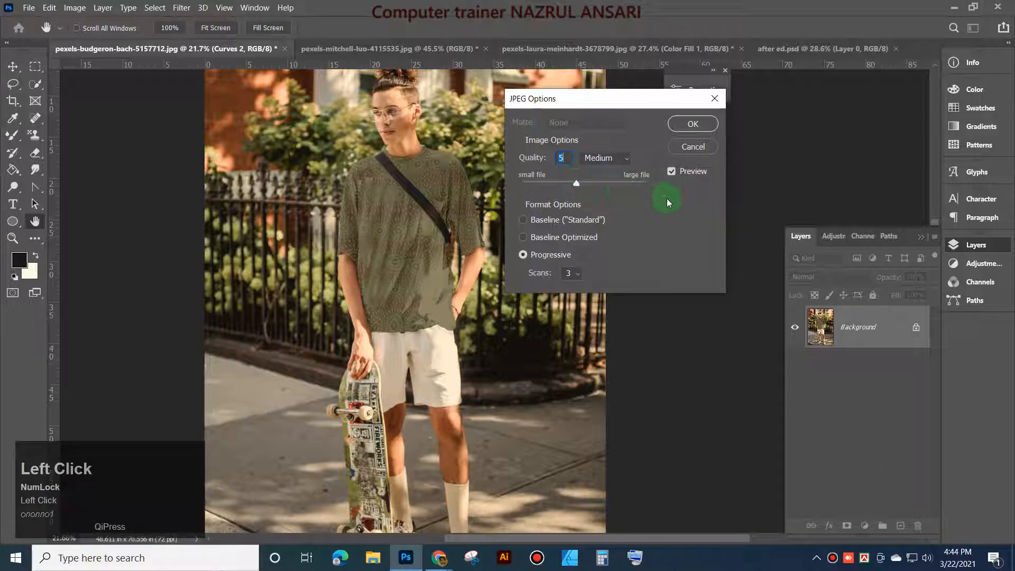
{"action": "left_click", "coordinate": [687, 123]}
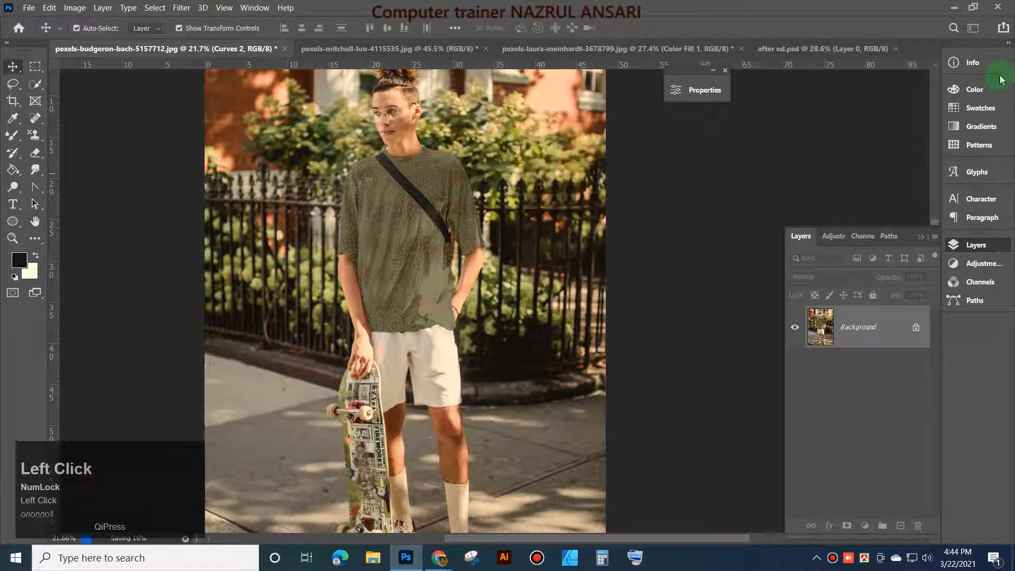
Step: Open the existing pexels-budgeron-bach-5157712.jpg from the desktop in ImageGlass, examine its shirt pattern and go to the next image
{"action": "left_click", "coordinate": [957, 7]}
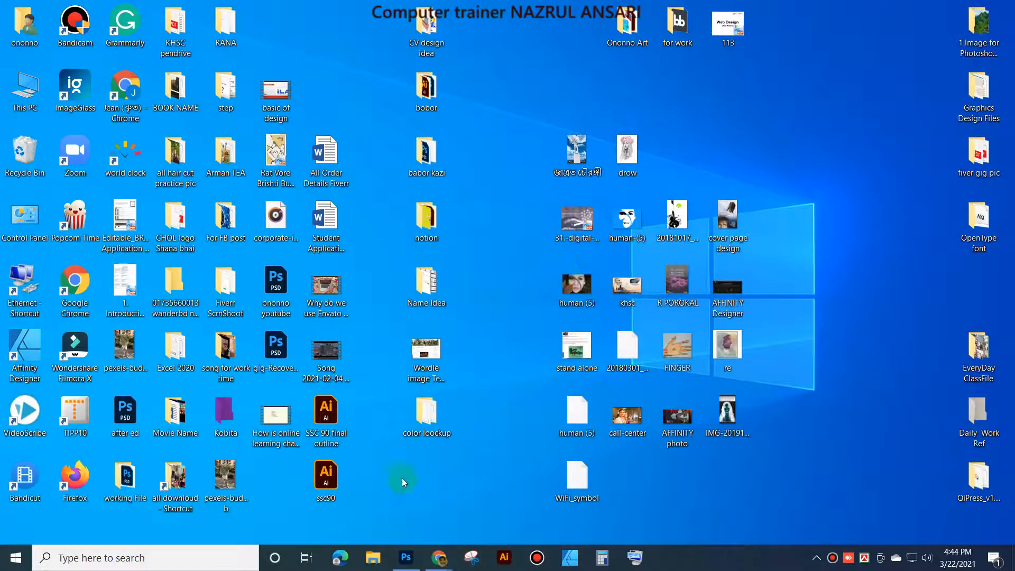
{"action": "left_click", "coordinate": [126, 336]}
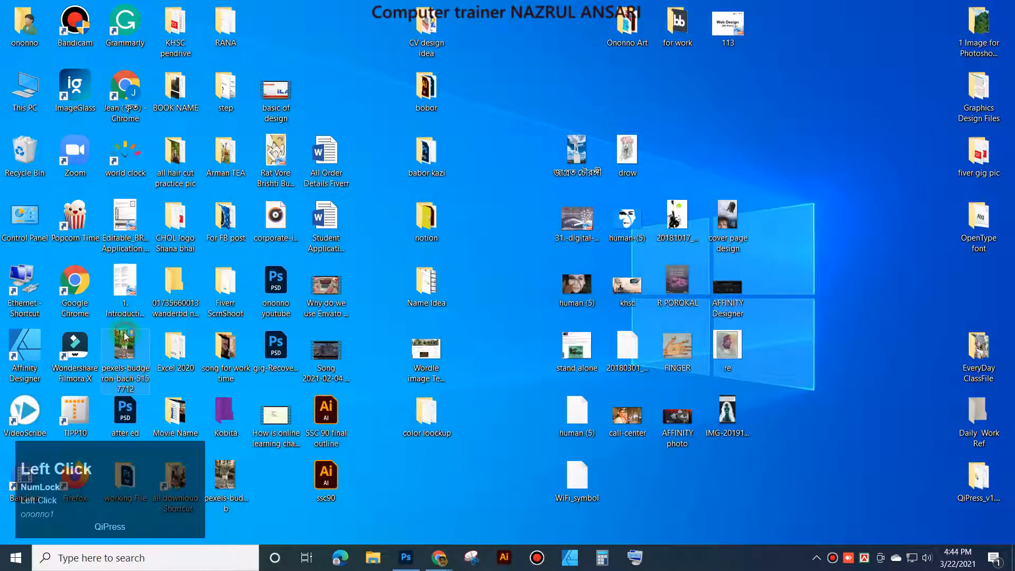
{"action": "double_click", "coordinate": [127, 336]}
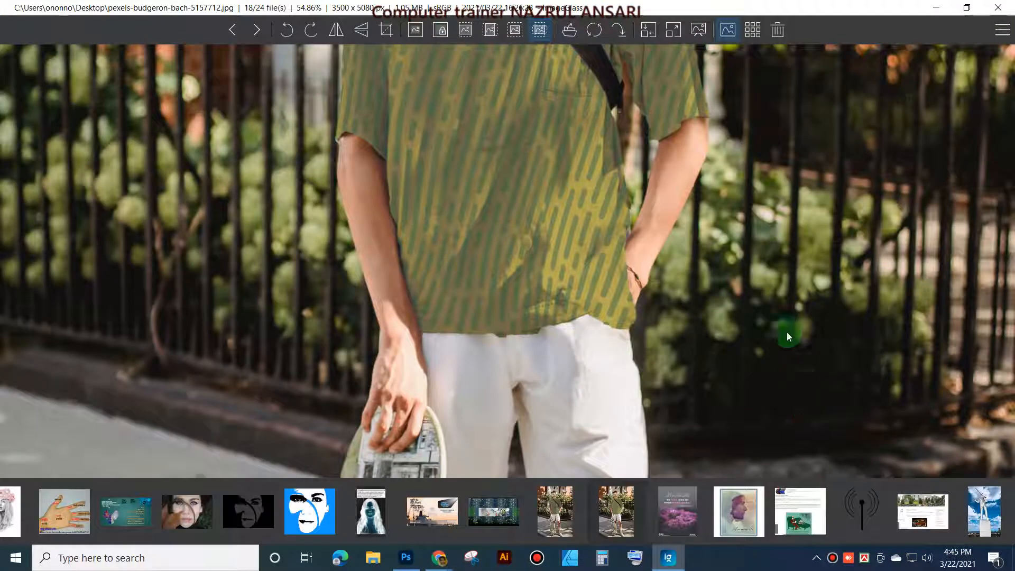
{"action": "scroll", "coordinate": [784, 249], "scroll_direction": "down", "scroll_amount": 5}
{"action": "scroll", "coordinate": [784, 248], "scroll_direction": "up", "scroll_amount": 4}
{"action": "scroll", "coordinate": [783, 249], "scroll_direction": "down", "scroll_amount": 1}
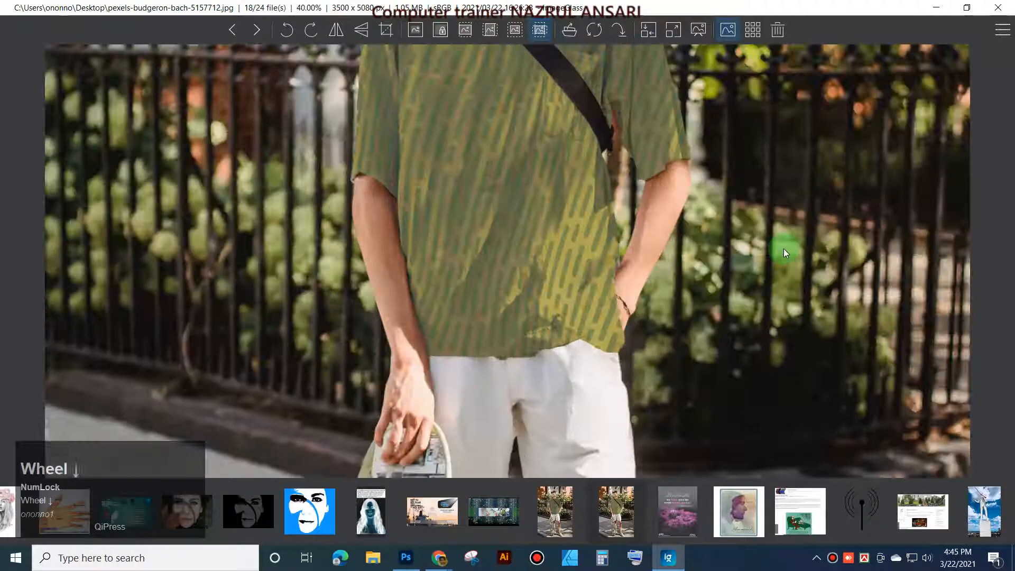
{"action": "scroll", "coordinate": [784, 249], "scroll_direction": "down", "scroll_amount": 2}
{"action": "key", "text": "Right"}
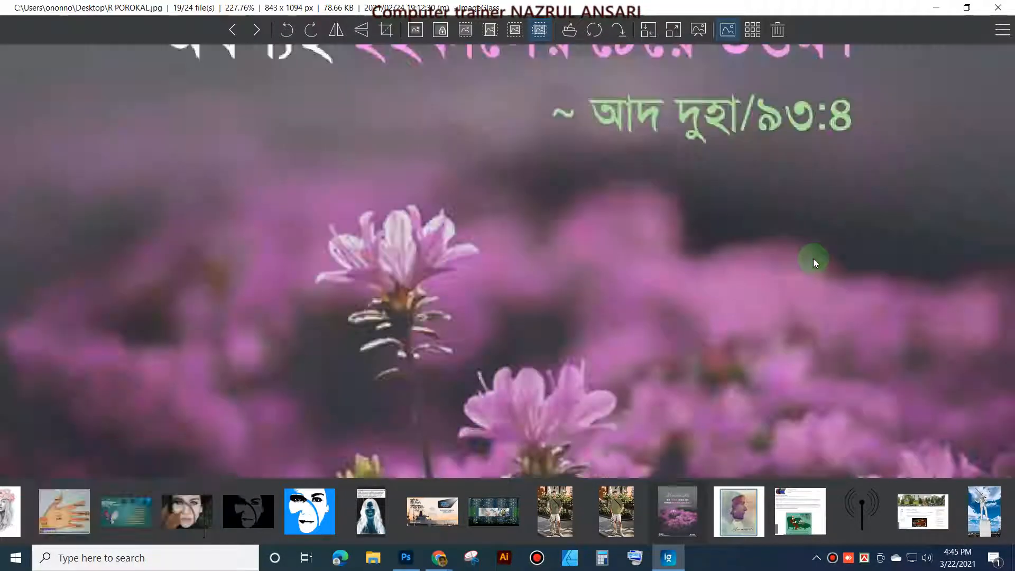
Step: Browse forward through the remaining desktop images and close the ImageGlass viewer
{"action": "key", "text": "Right"}
{"action": "key", "text": "Right"}
{"action": "key", "text": "Right"}
{"action": "key", "text": "Right"}
{"action": "key", "text": "Right"}
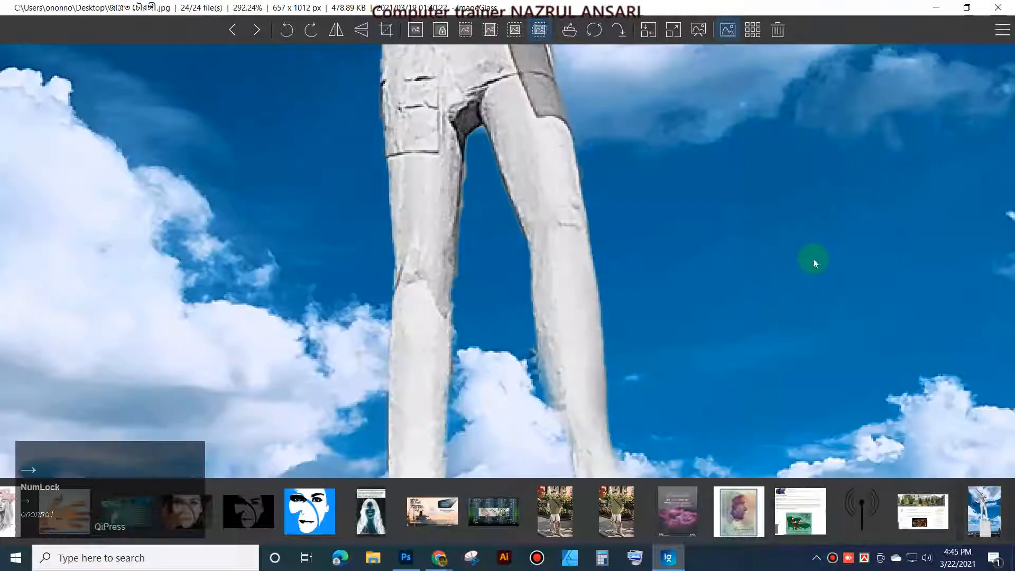
{"action": "key", "text": "Right"}
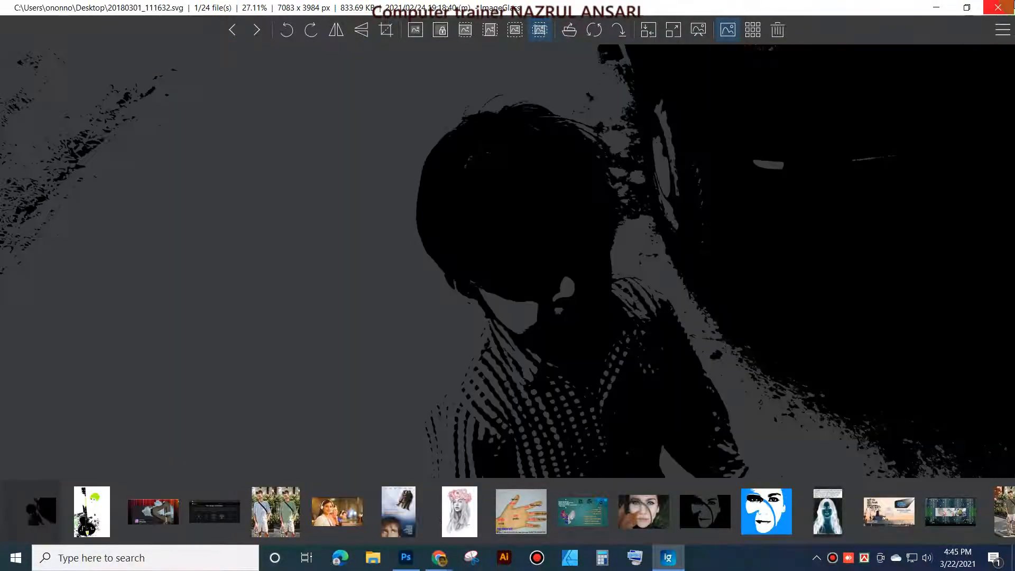
{"action": "left_click", "coordinate": [998, 8]}
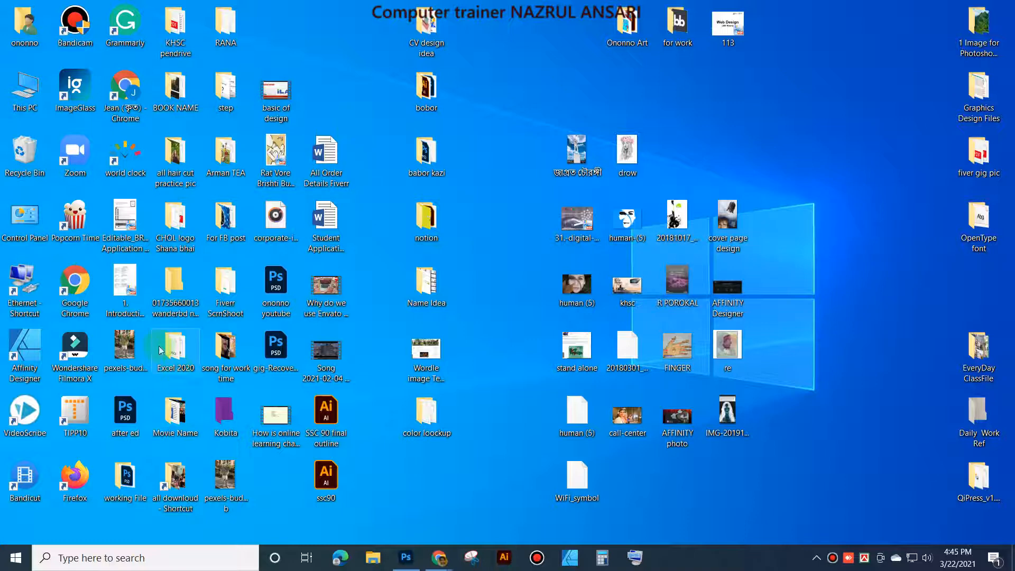
Step: Move the pexels-budgeron-bach-5157712 image file to the empty desktop space beside the bobor folder
{"action": "left_click_drag", "start_coordinate": [125, 347], "coordinate": [524, 76]}
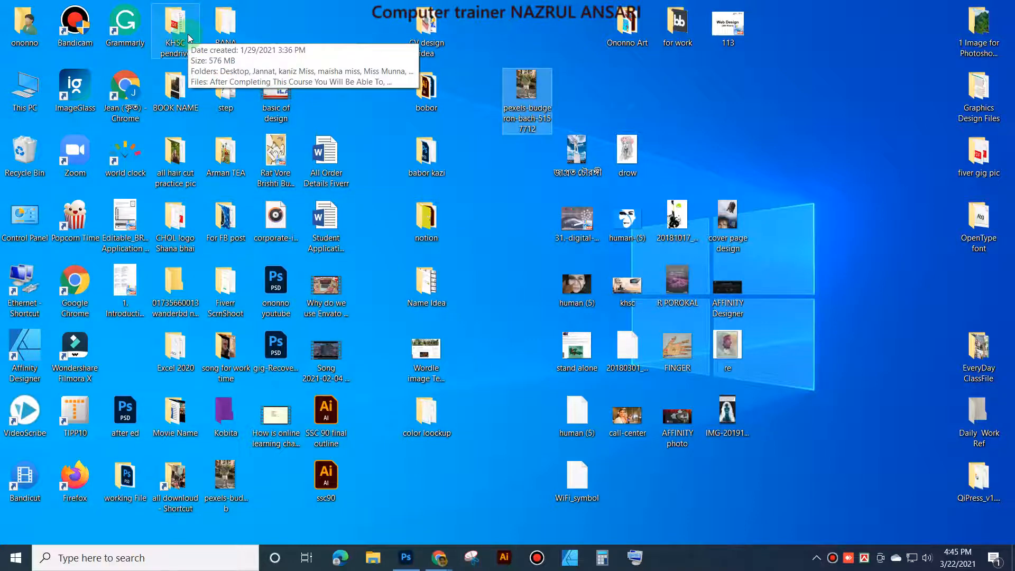
{"action": "left_click", "coordinate": [30, 99]}
{"action": "double_click", "coordinate": [30, 99]}
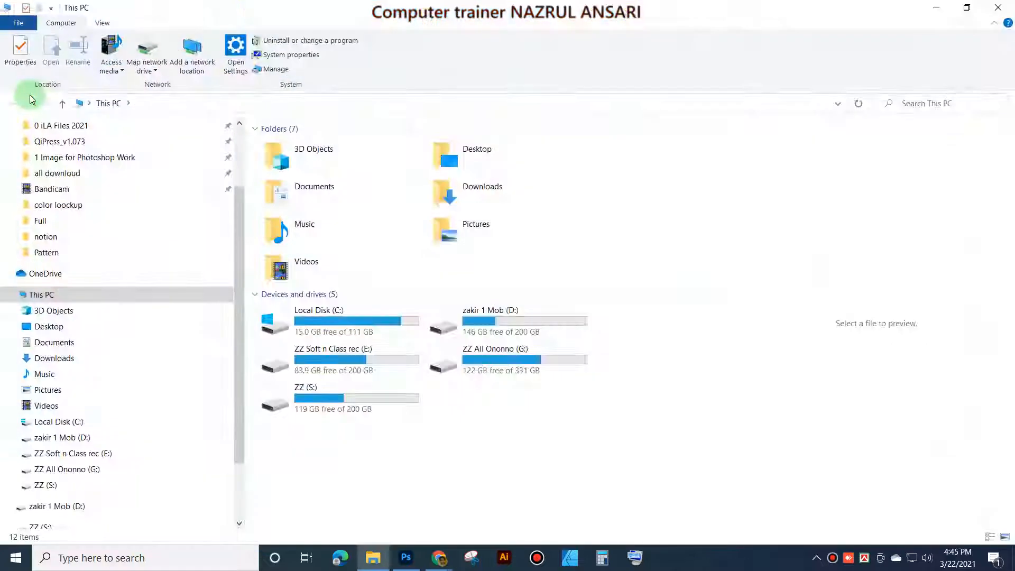
{"action": "left_click", "coordinate": [1001, 6]}
{"action": "right_click", "coordinate": [843, 236]}
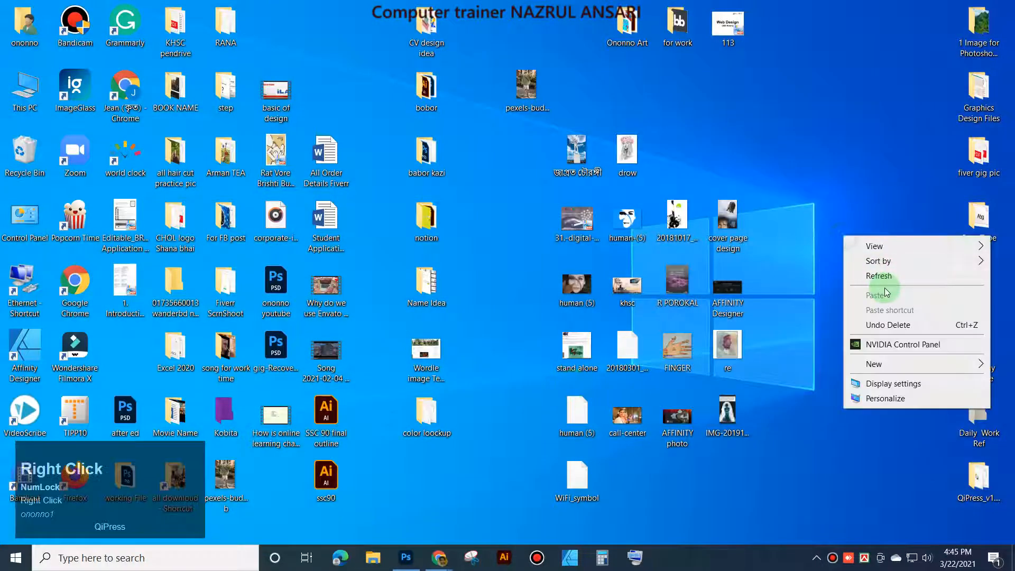
{"action": "left_click", "coordinate": [887, 280]}
Step: Switch to Chrome, leave the Google Meet meeting and minimize the browser to return to Photoshop
{"action": "left_click", "coordinate": [417, 562]}
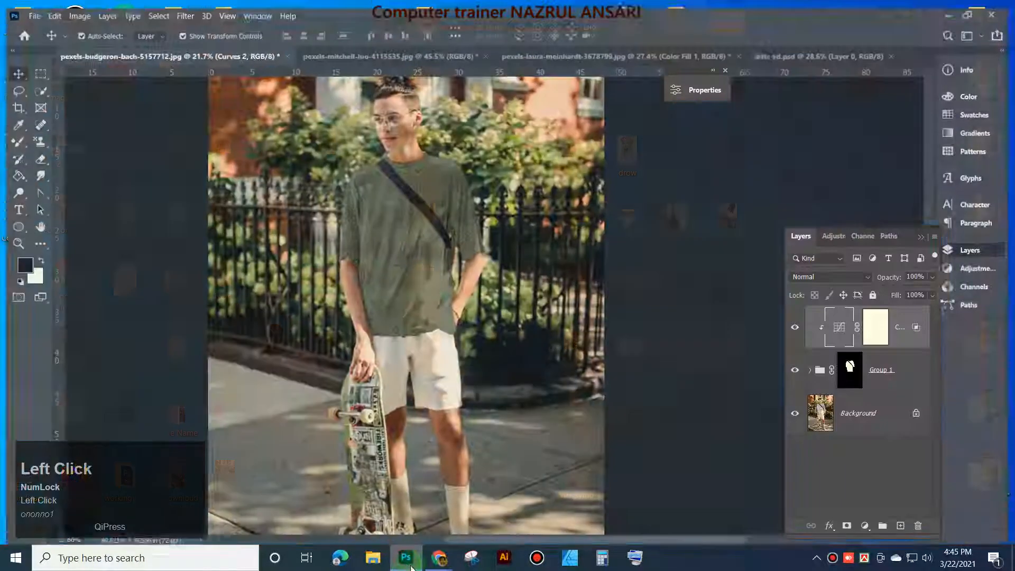
{"action": "left_click", "coordinate": [439, 558]}
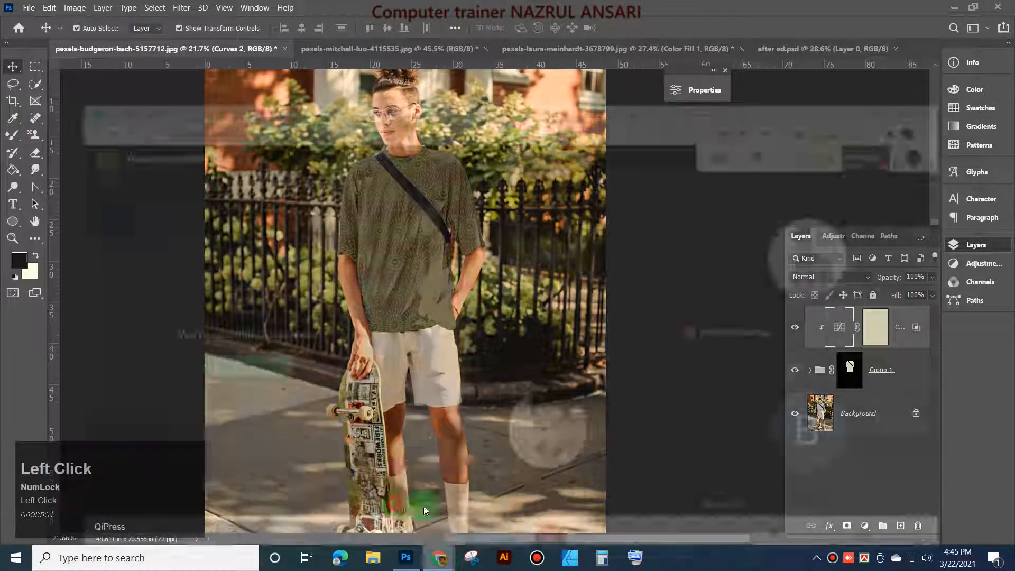
{"action": "left_click", "coordinate": [424, 506]}
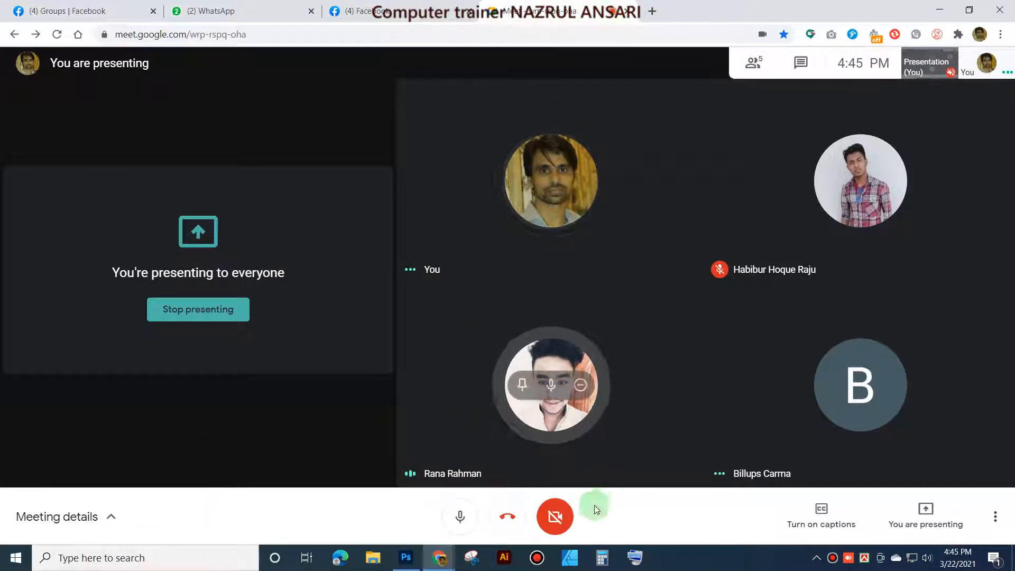
{"action": "left_click", "coordinate": [508, 513]}
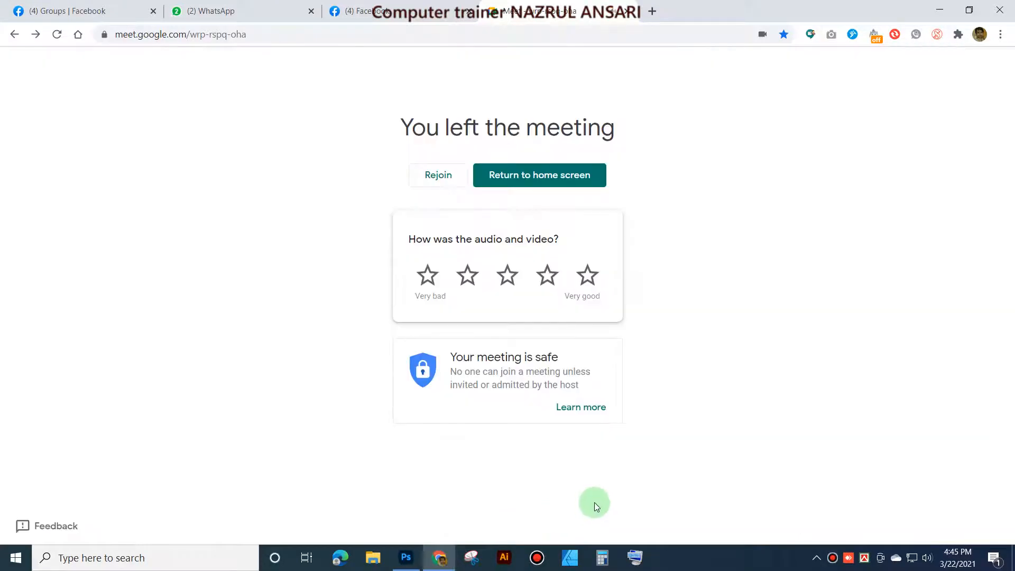
{"action": "left_click", "coordinate": [945, 10]}
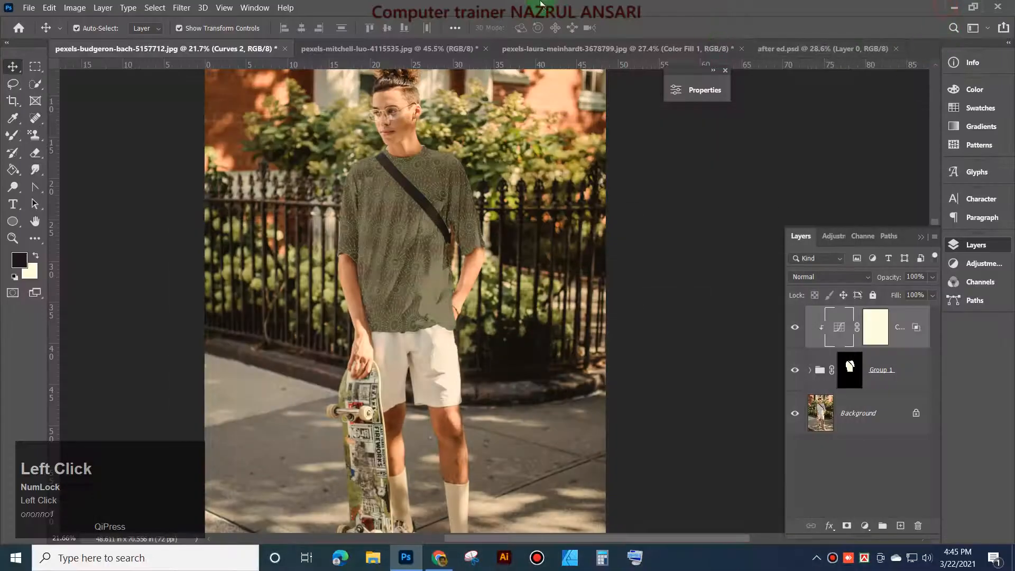